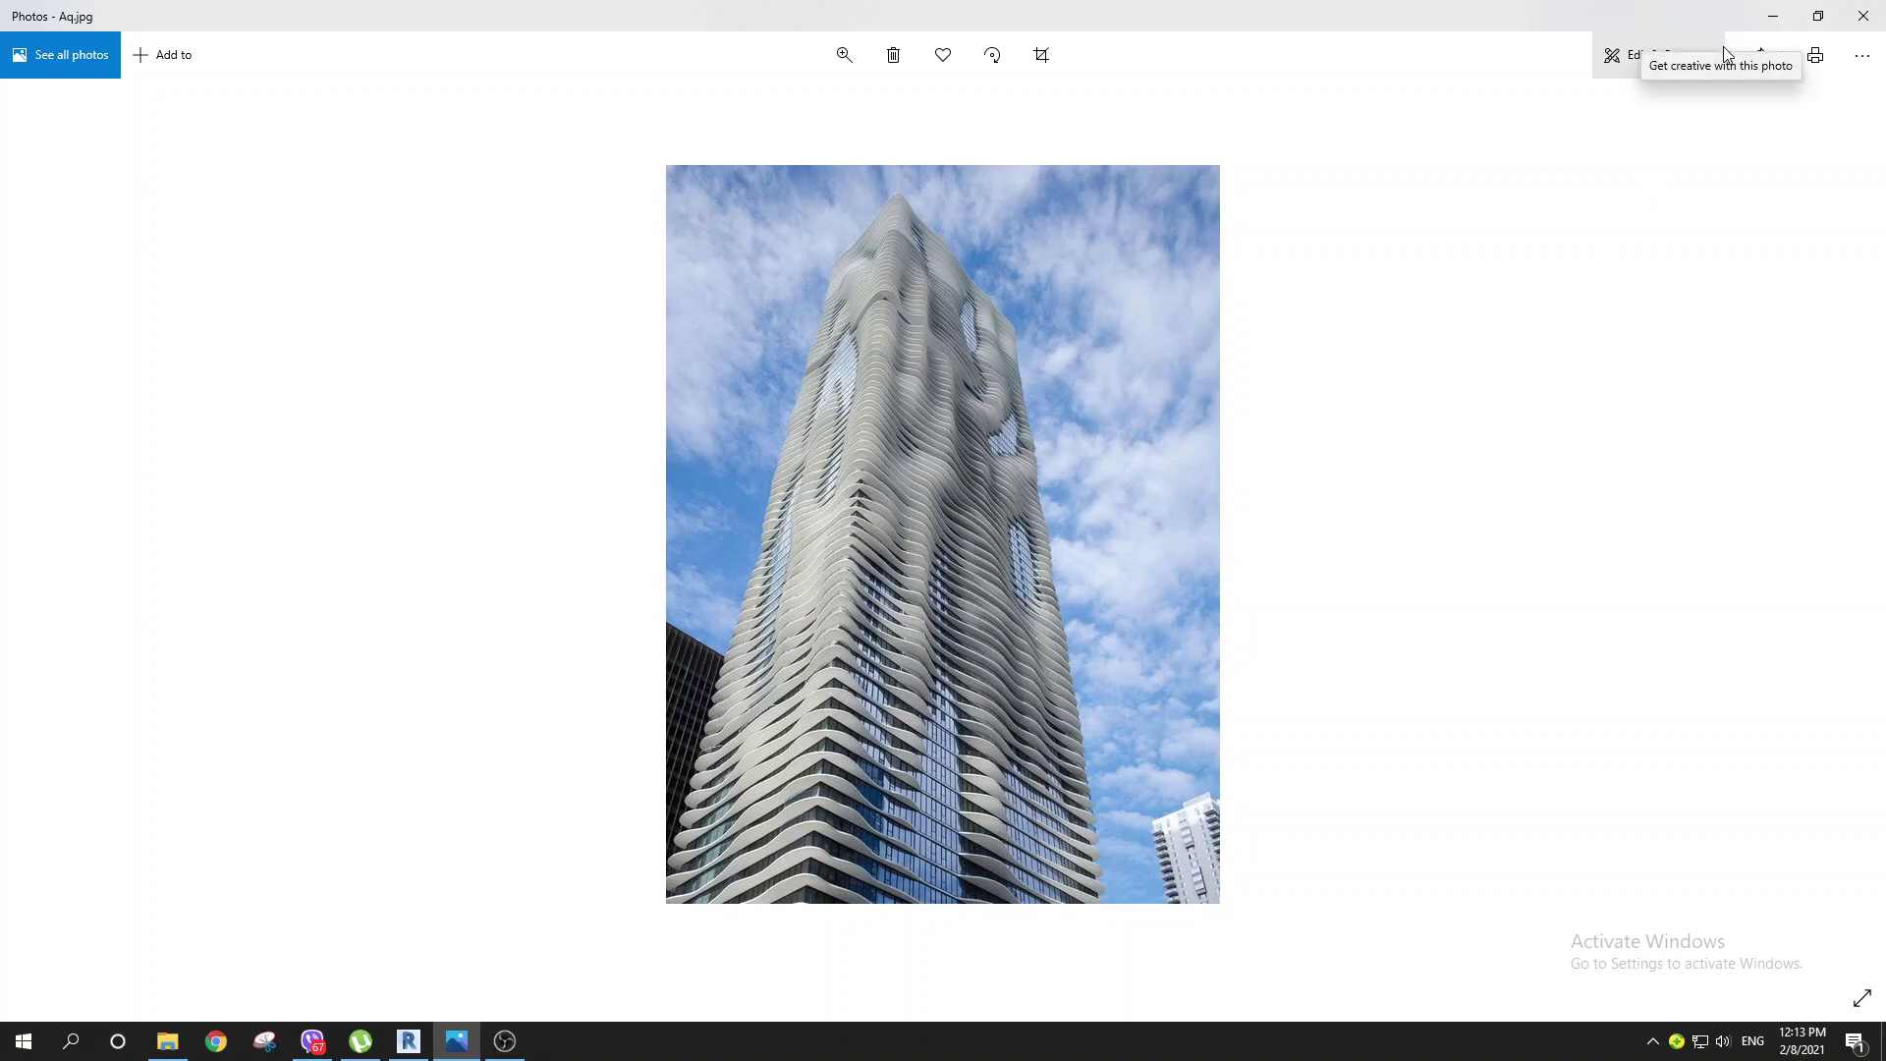
Step: Switch from the photo to Revit and create a new family from the English Conceptual Mass template
left_click(1776, 21)
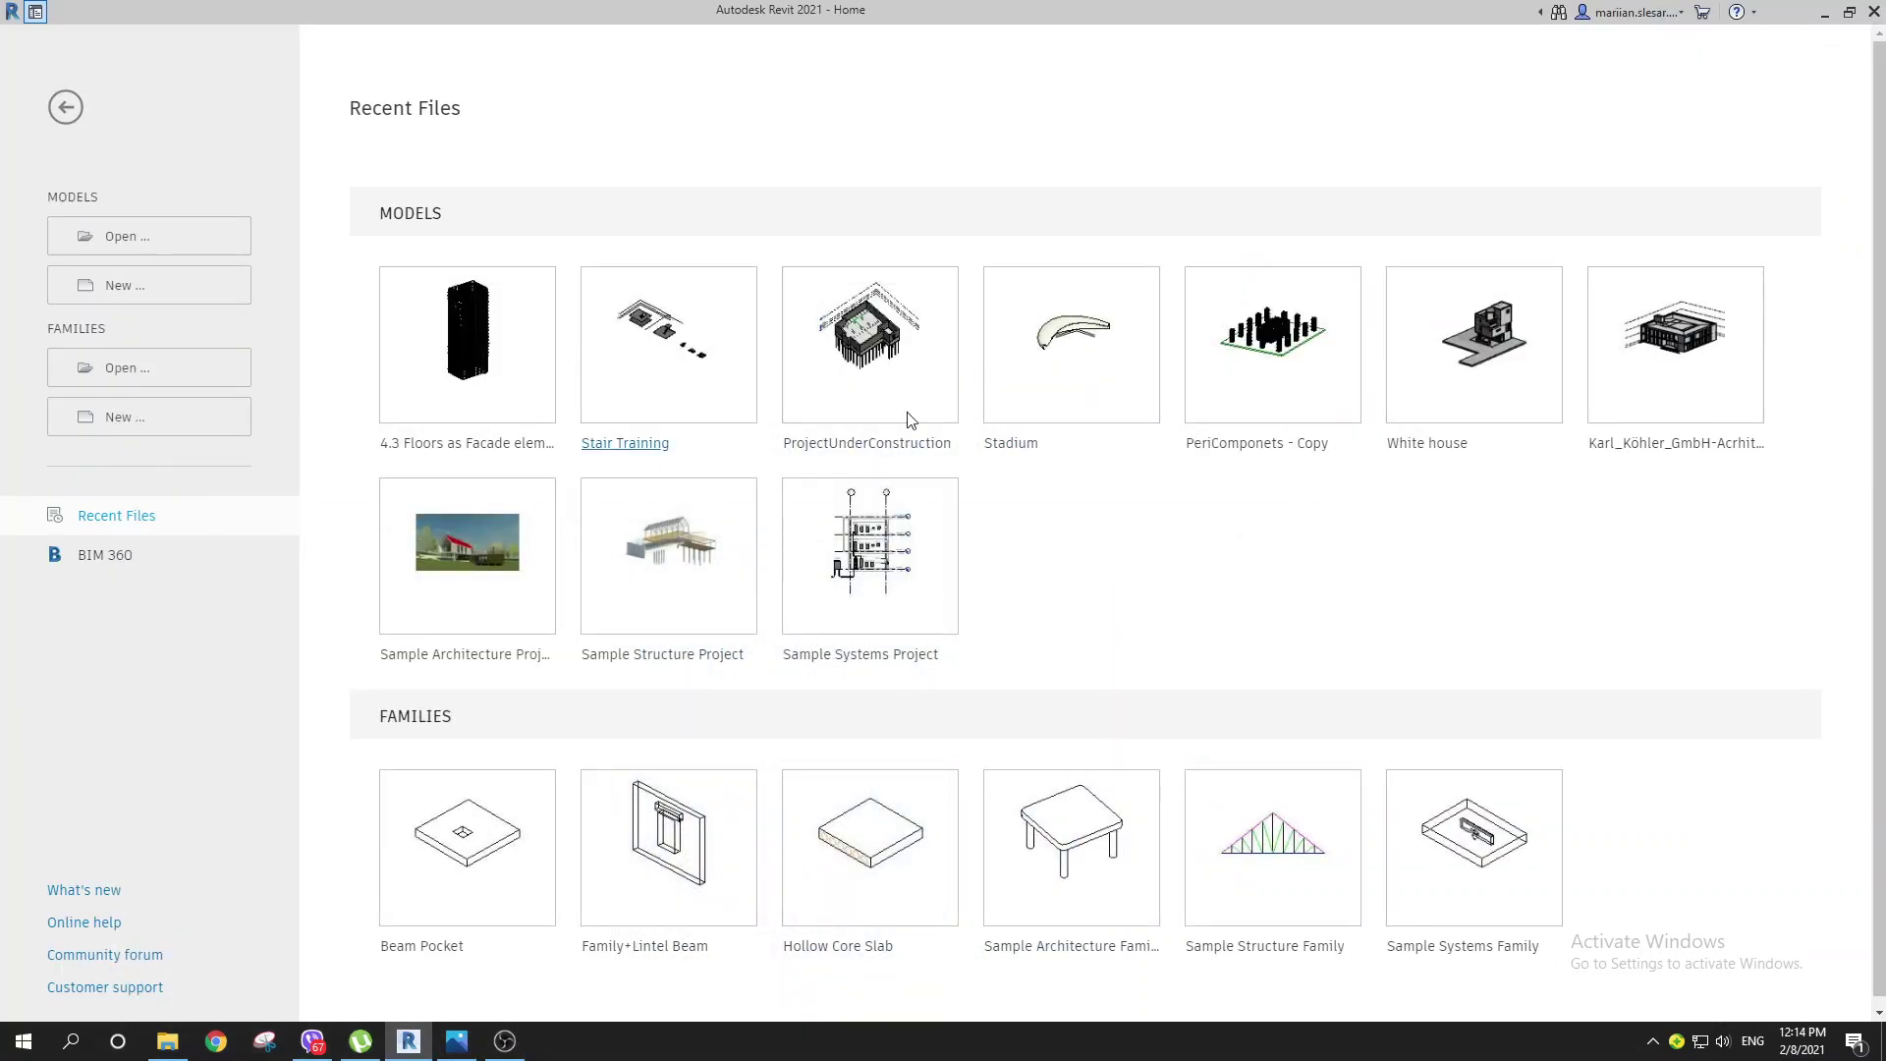
left_click(179, 420)
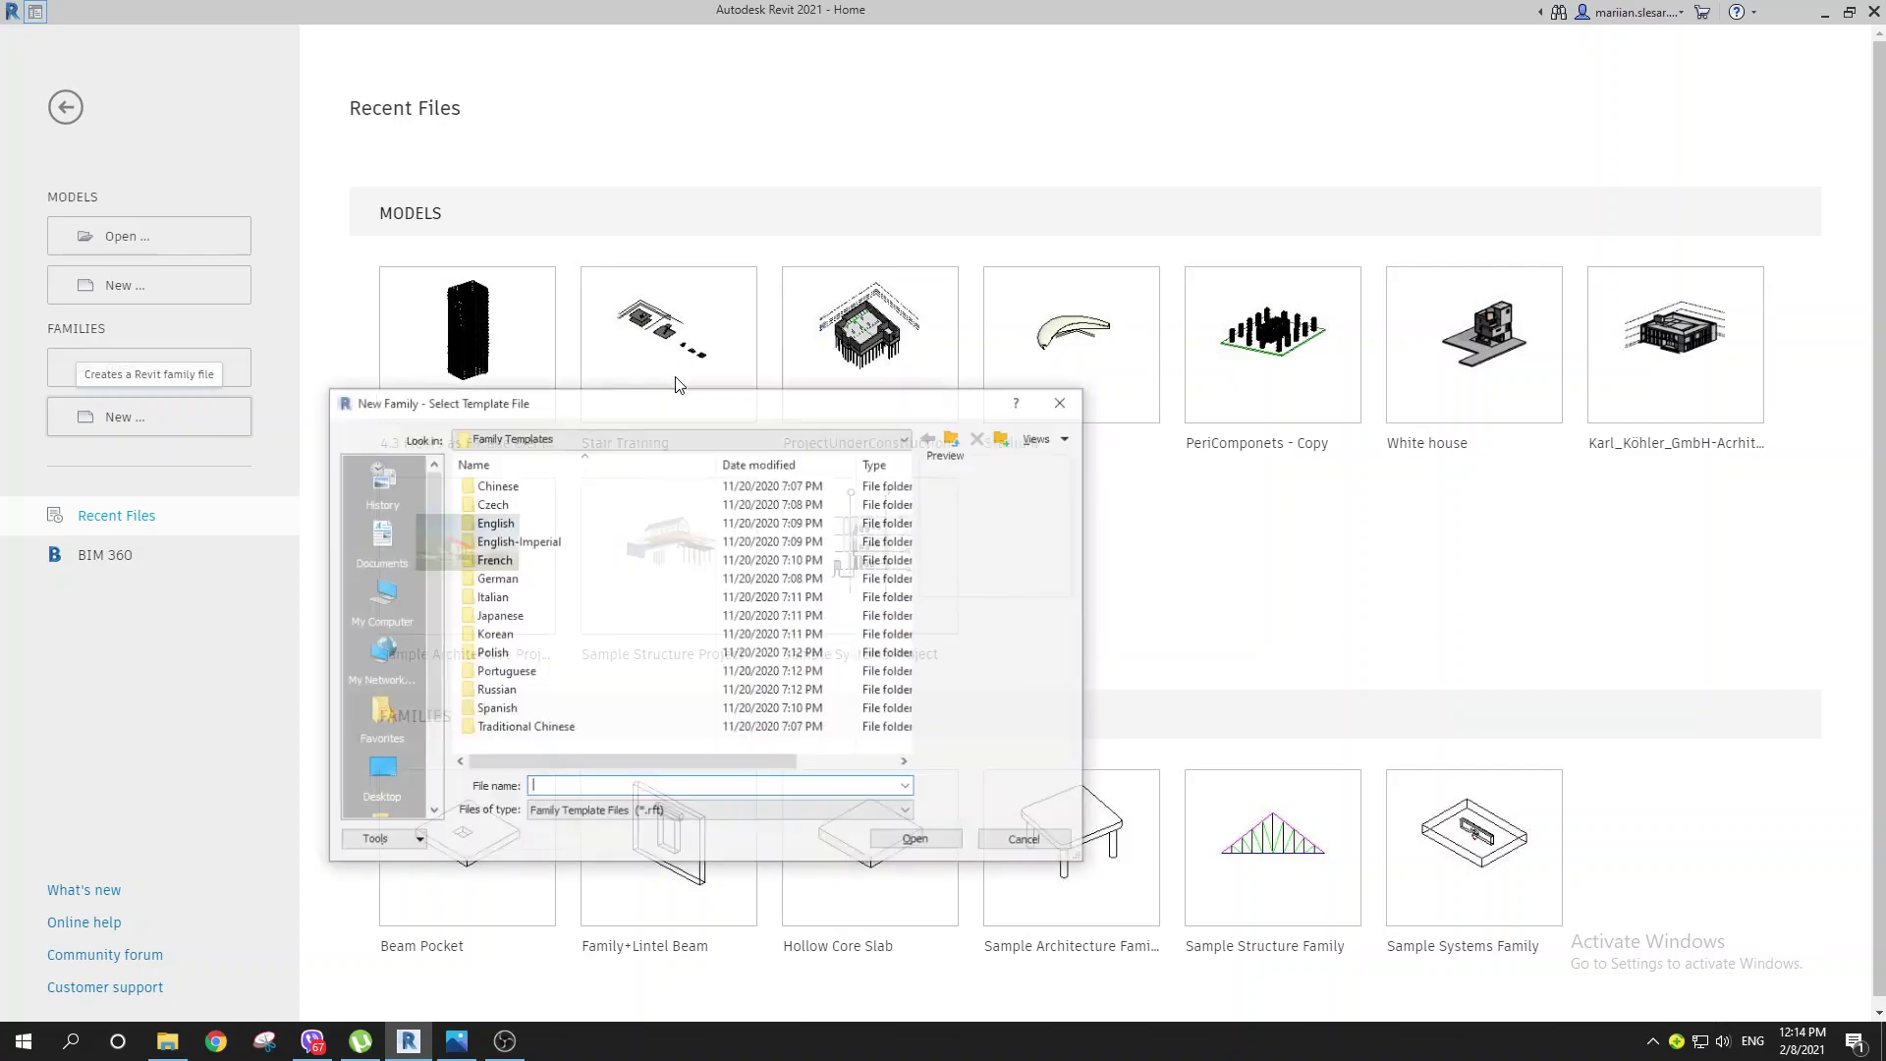
double_click(494, 521)
left_click_drag(597, 406, 639, 359)
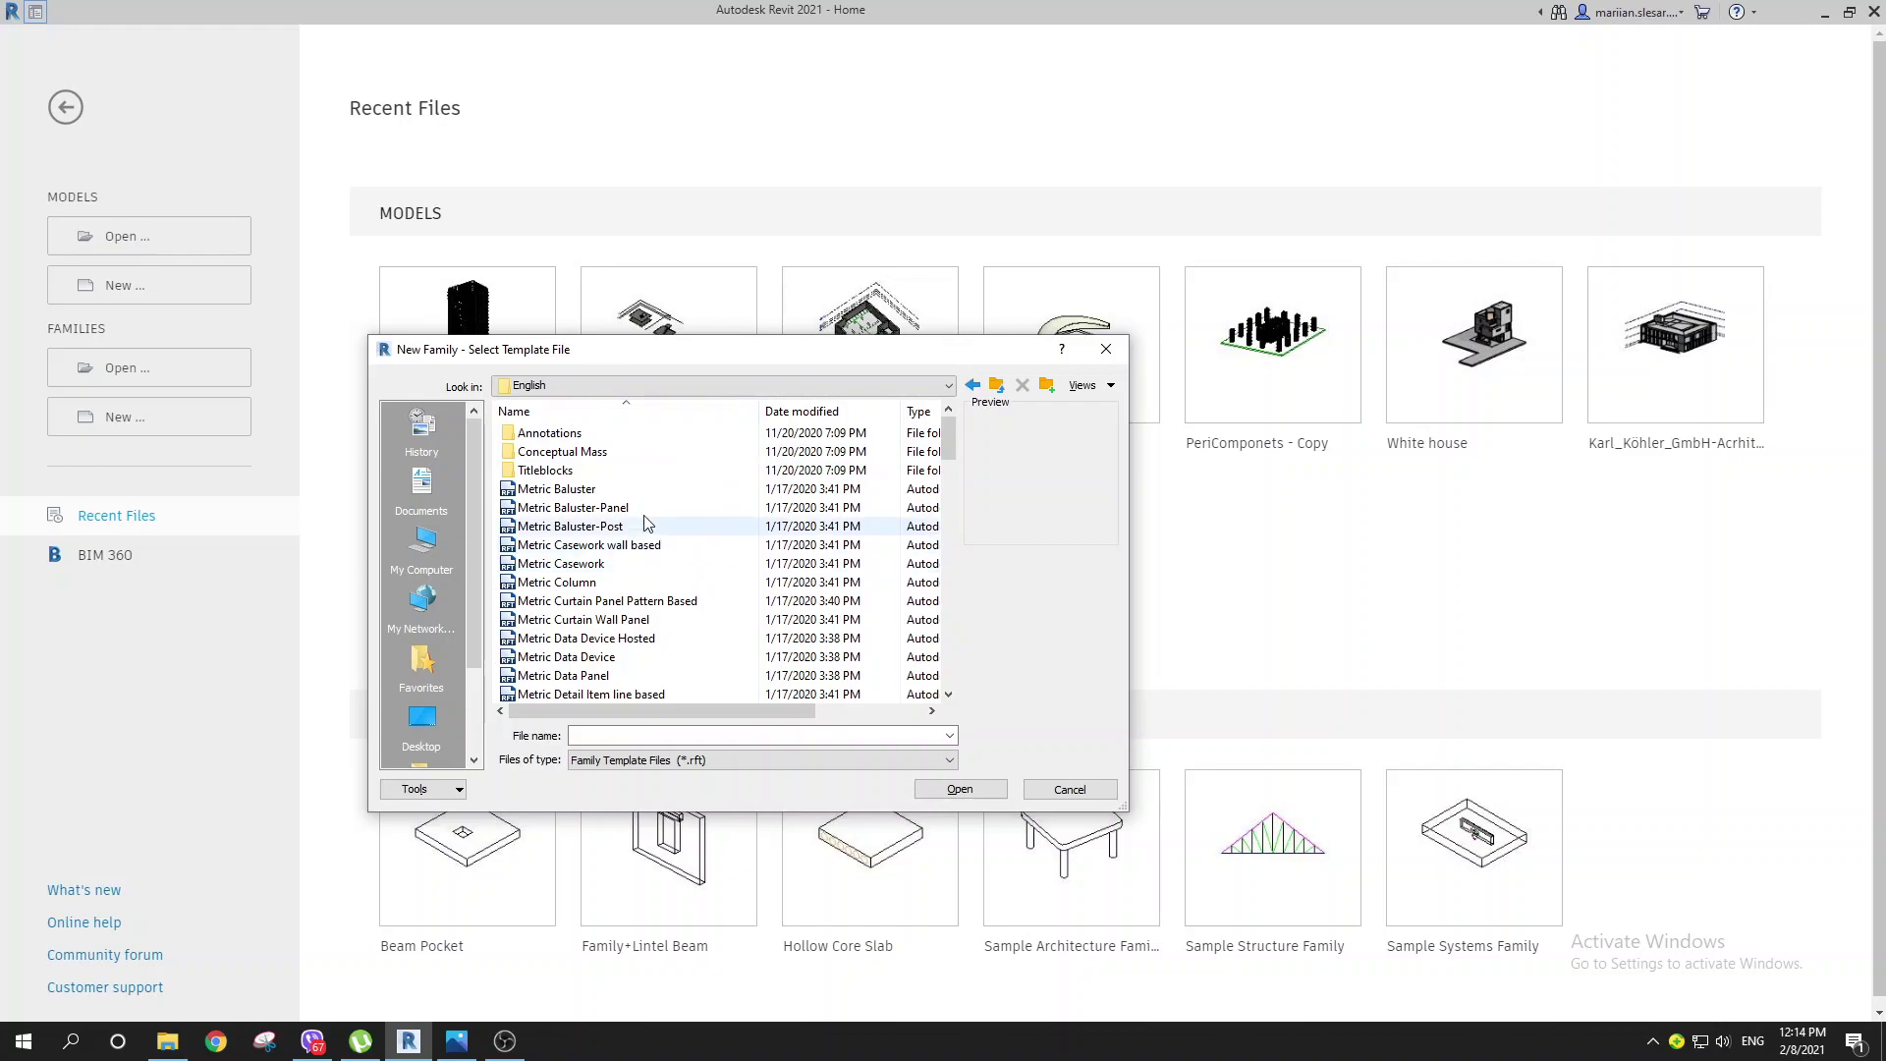
double_click(594, 452)
double_click(585, 438)
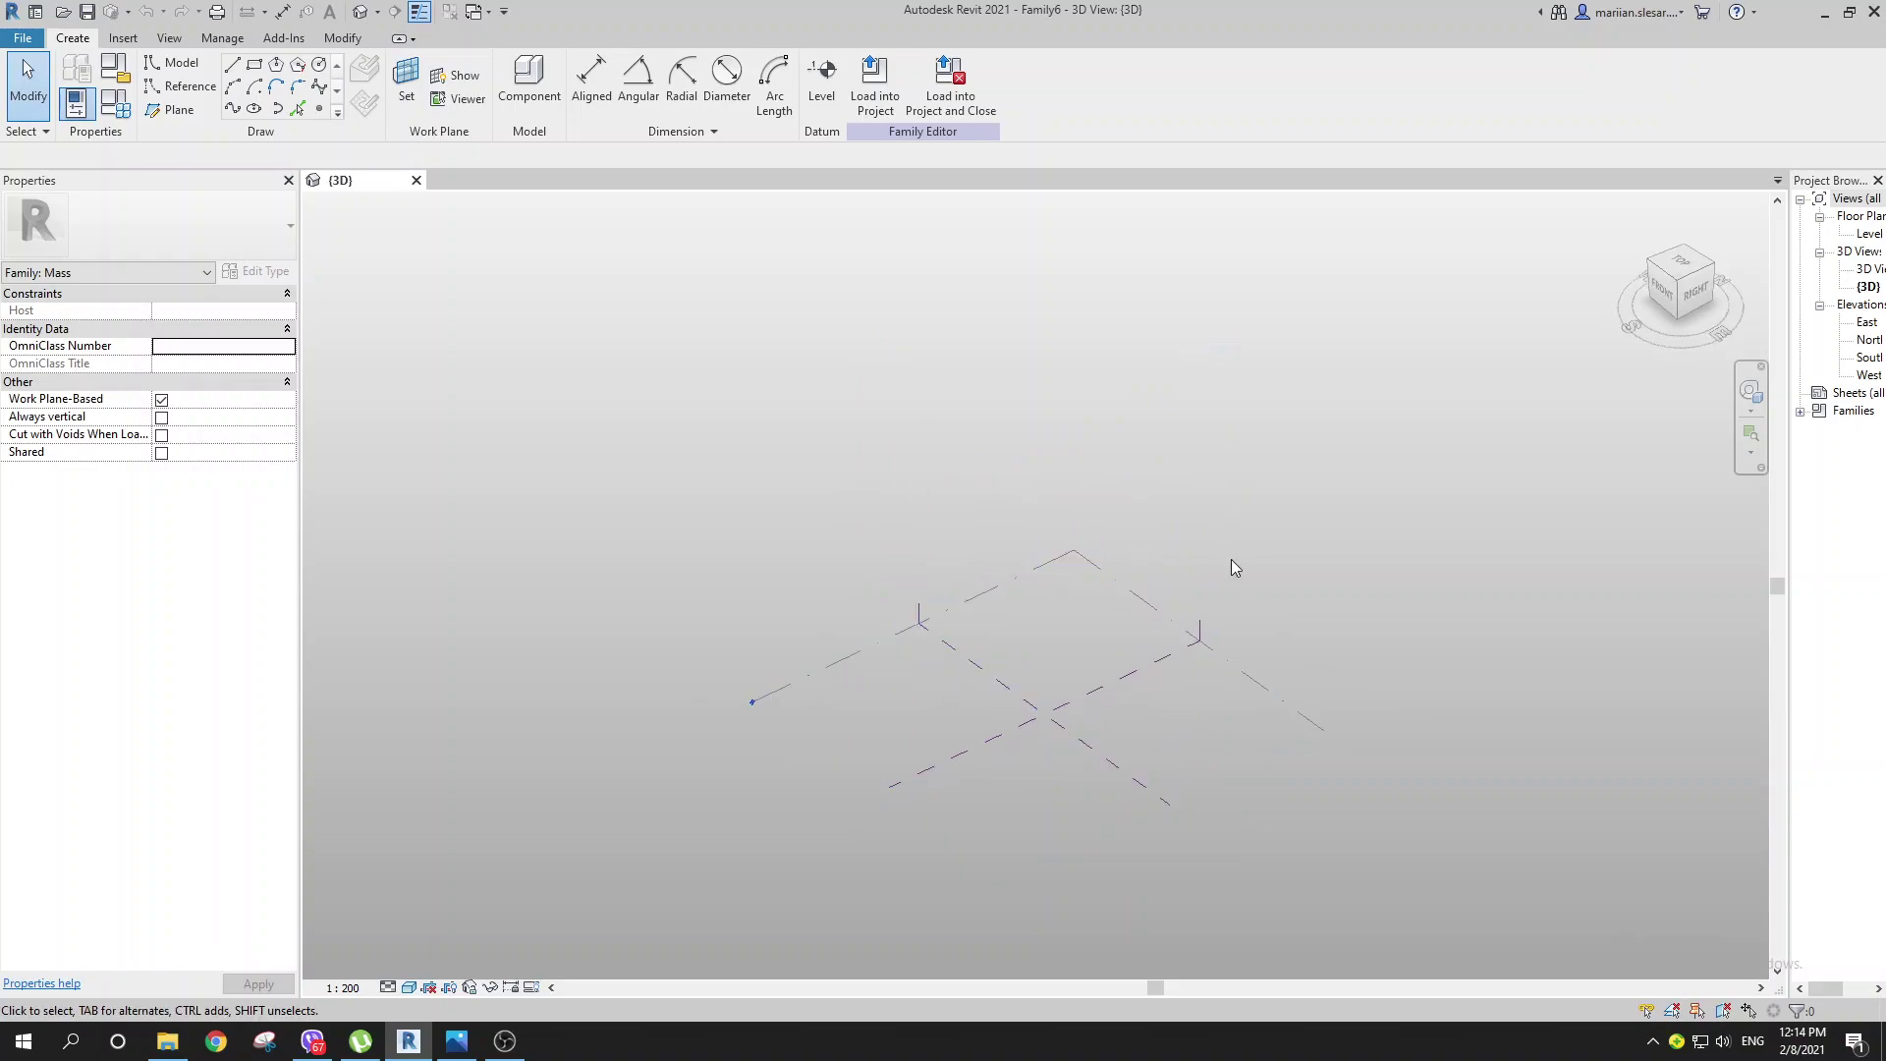
Step: Open the Level 1 floor plan and review the reference photo of the tower
double_click(1878, 240)
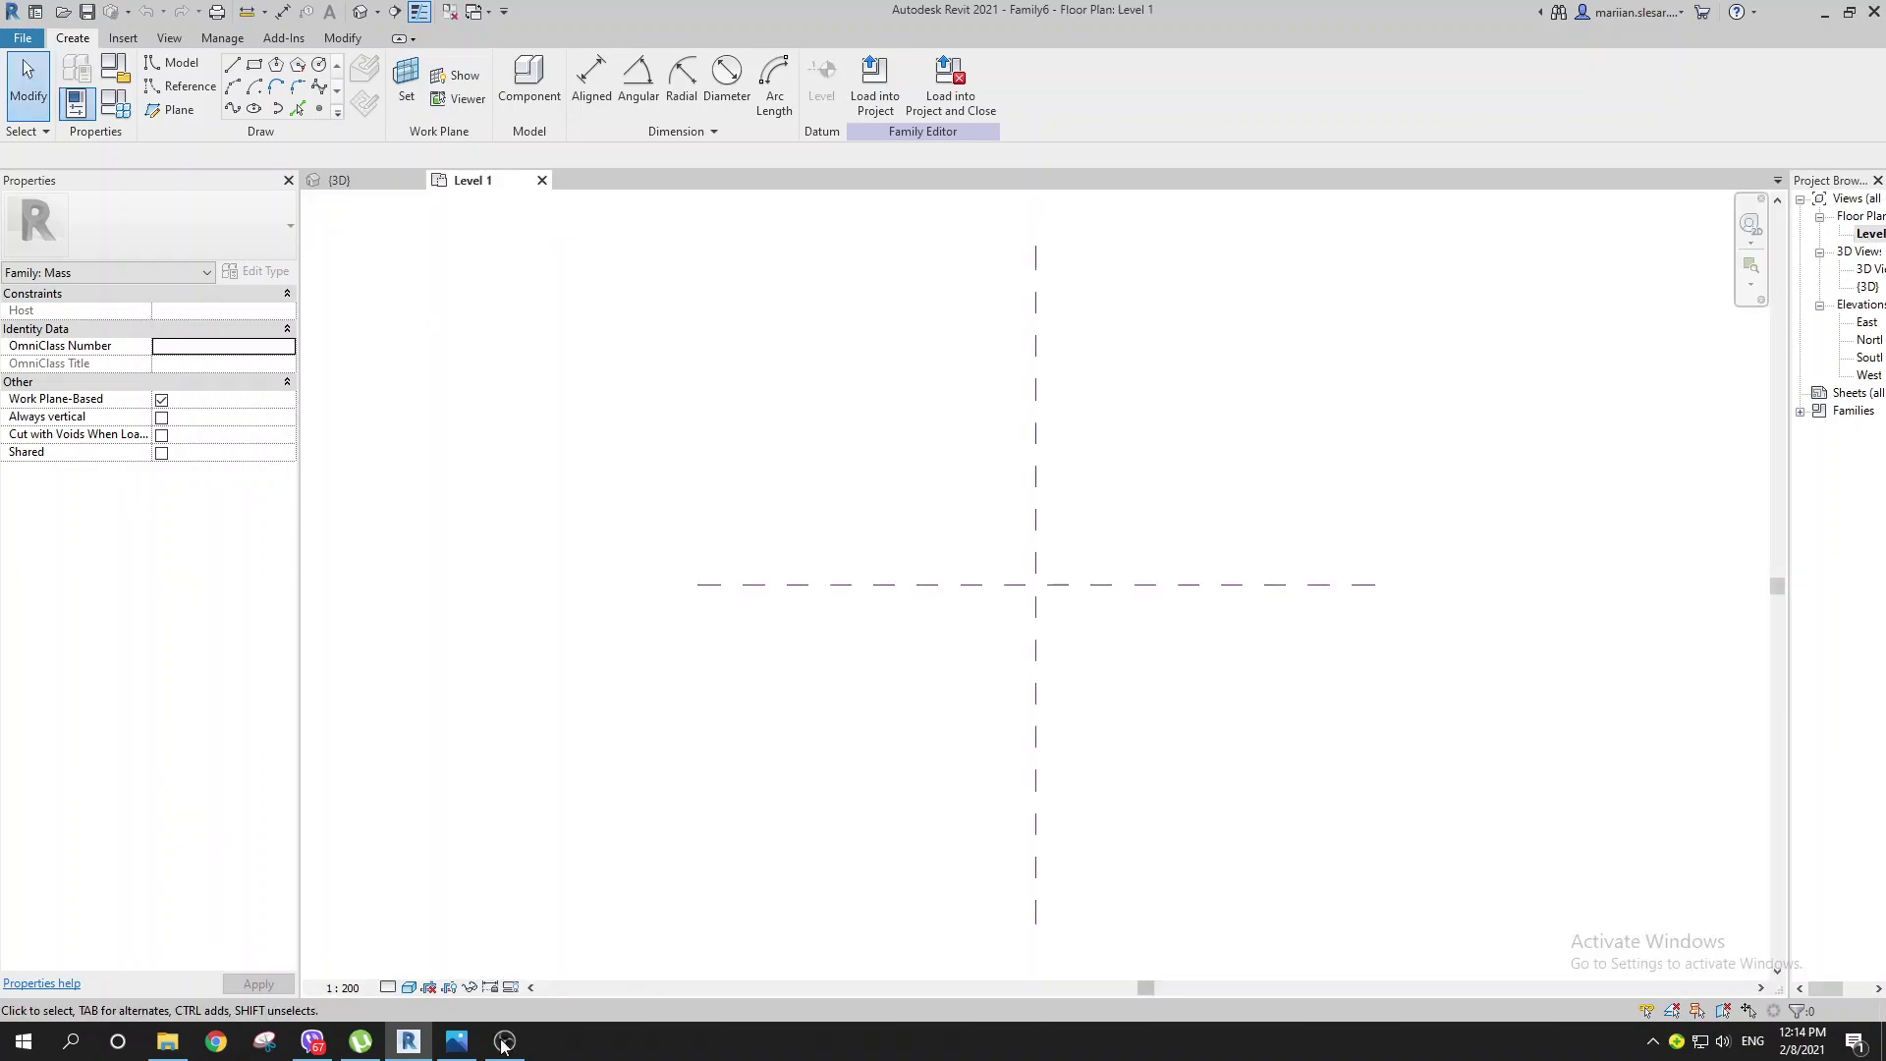
left_click(458, 1051)
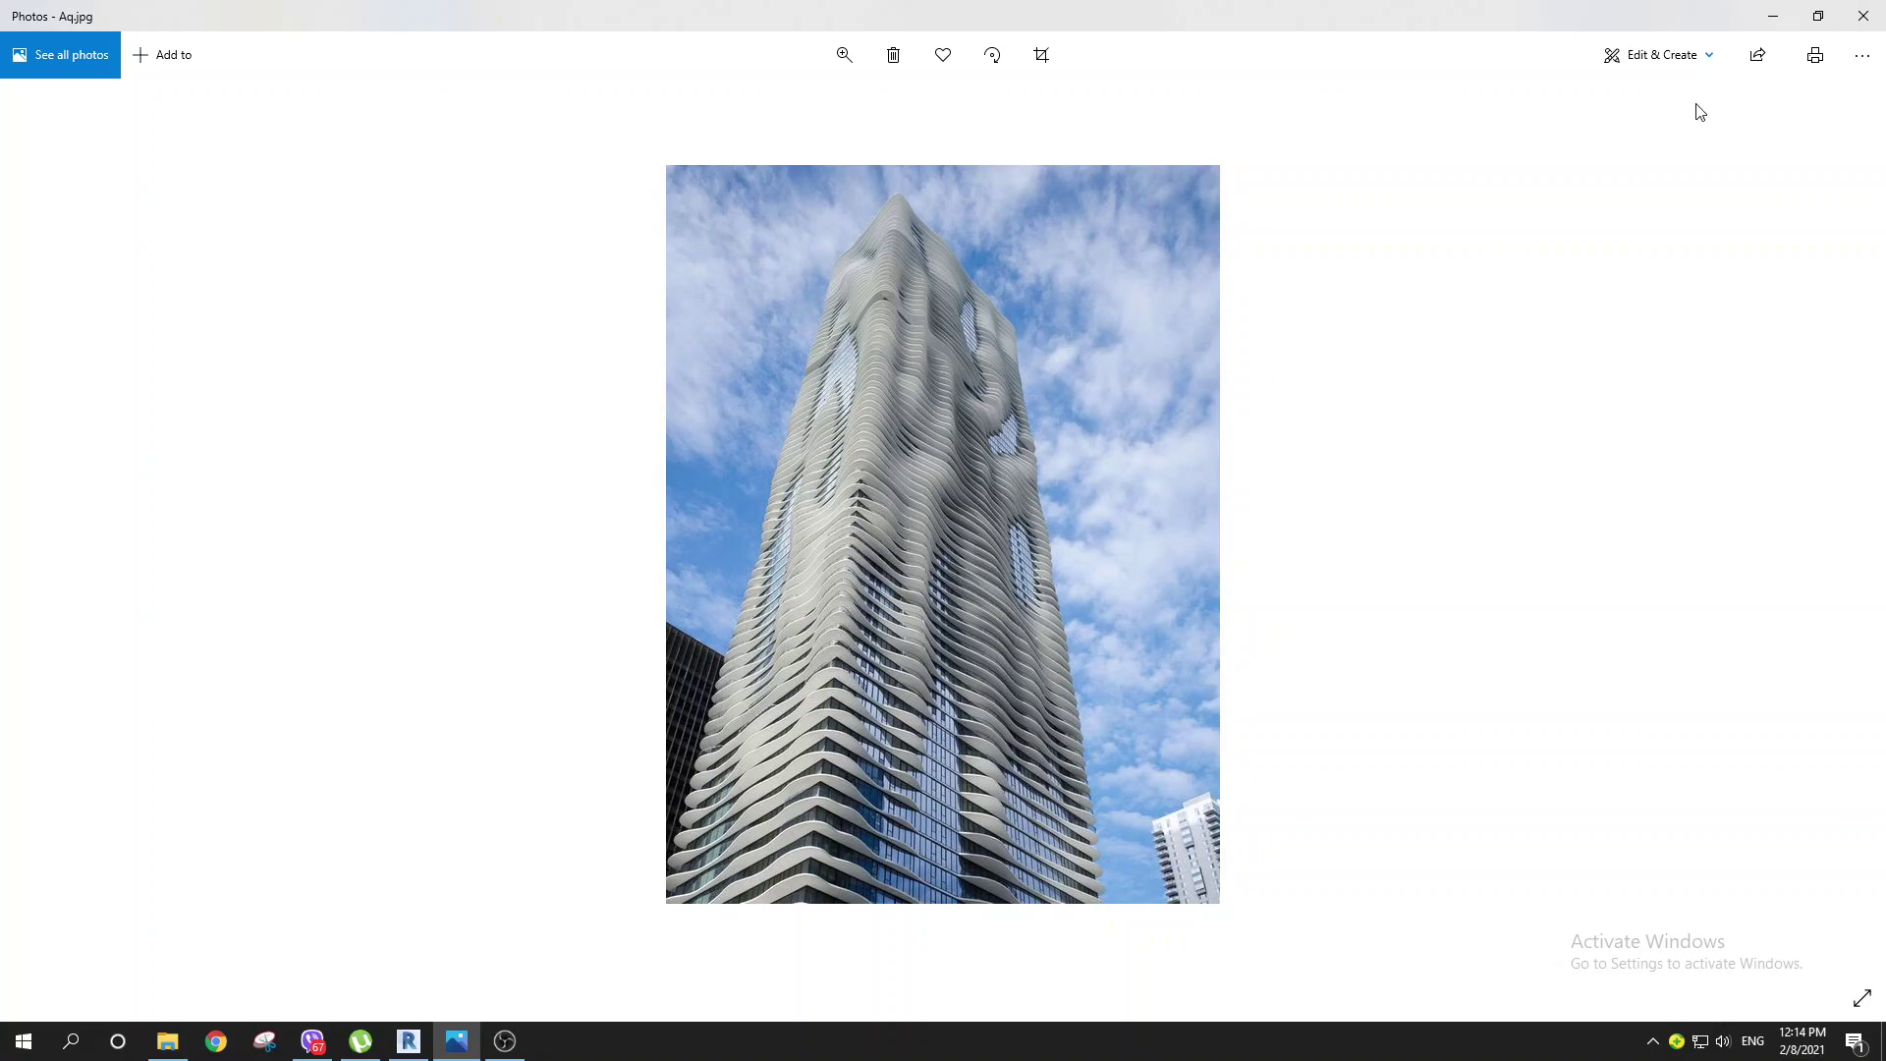
left_click(1774, 19)
scroll(856, 477, "down", 2)
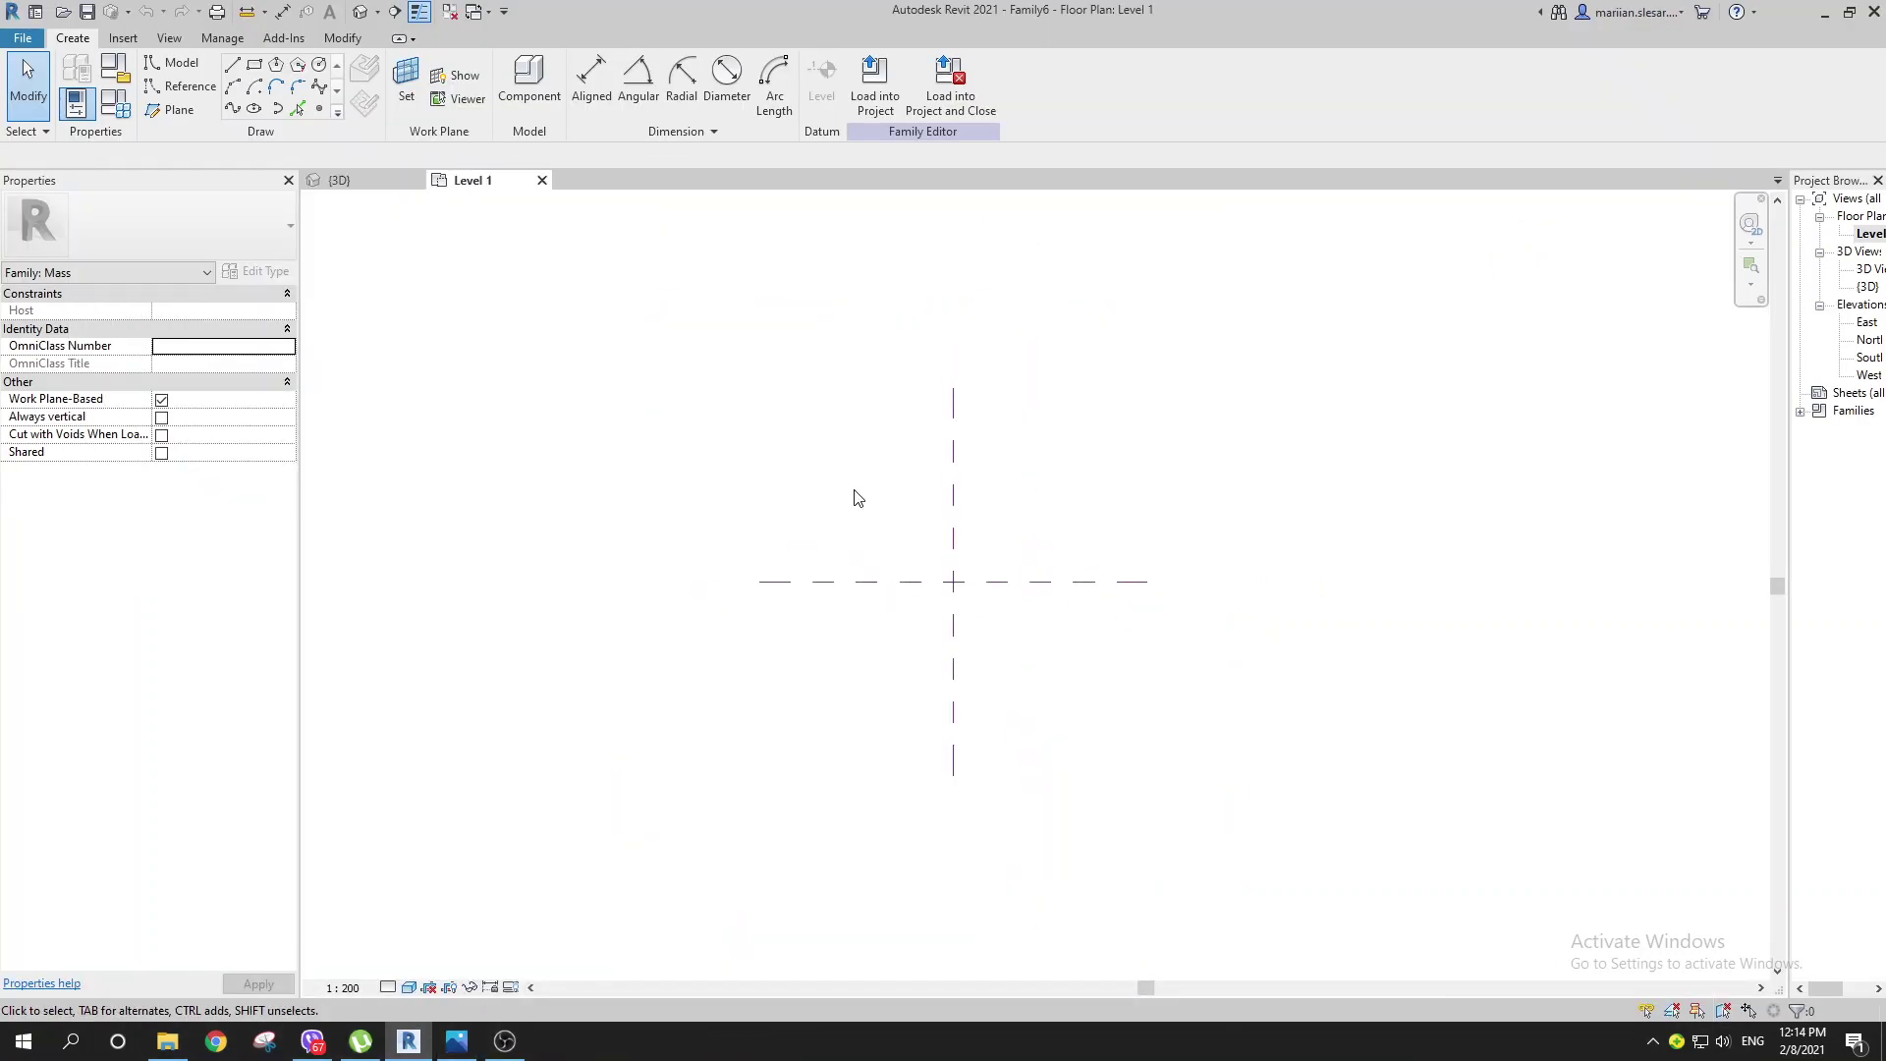
middle_click_drag(773, 502, 767, 530)
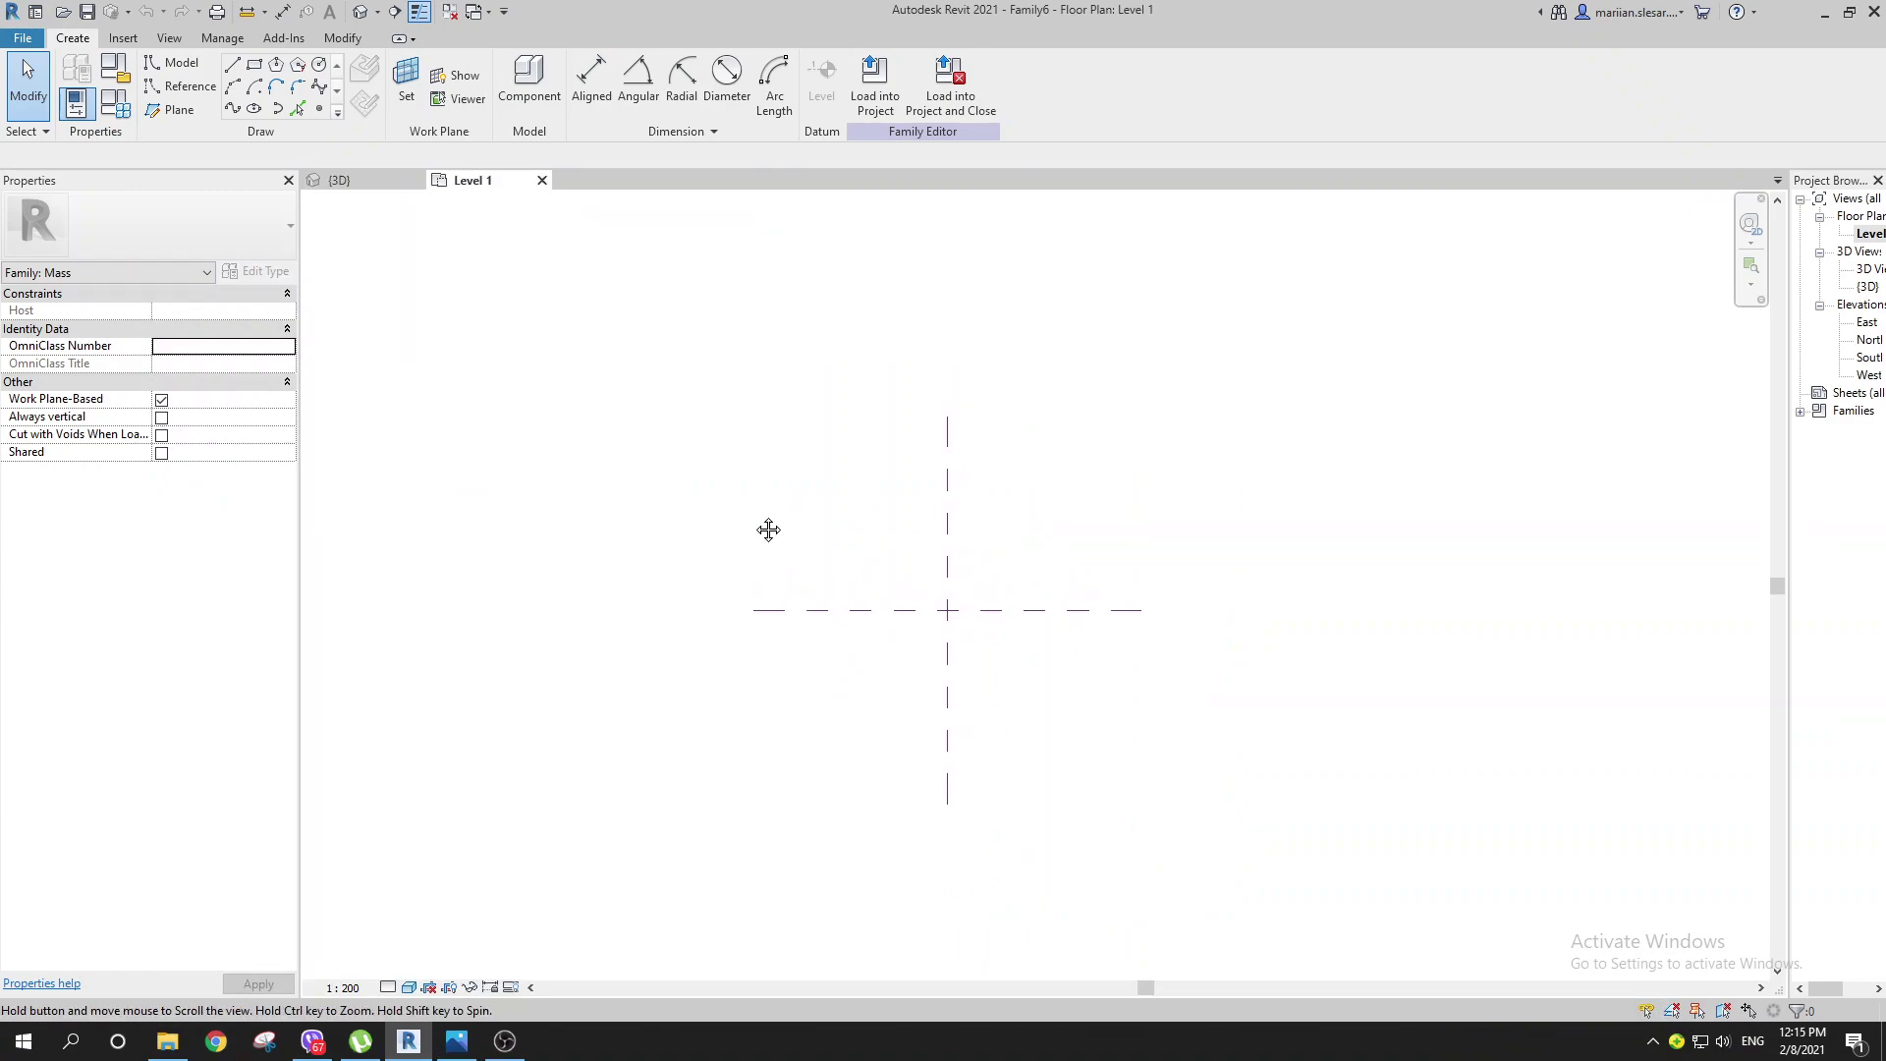
middle_click_drag(884, 546, 852, 552)
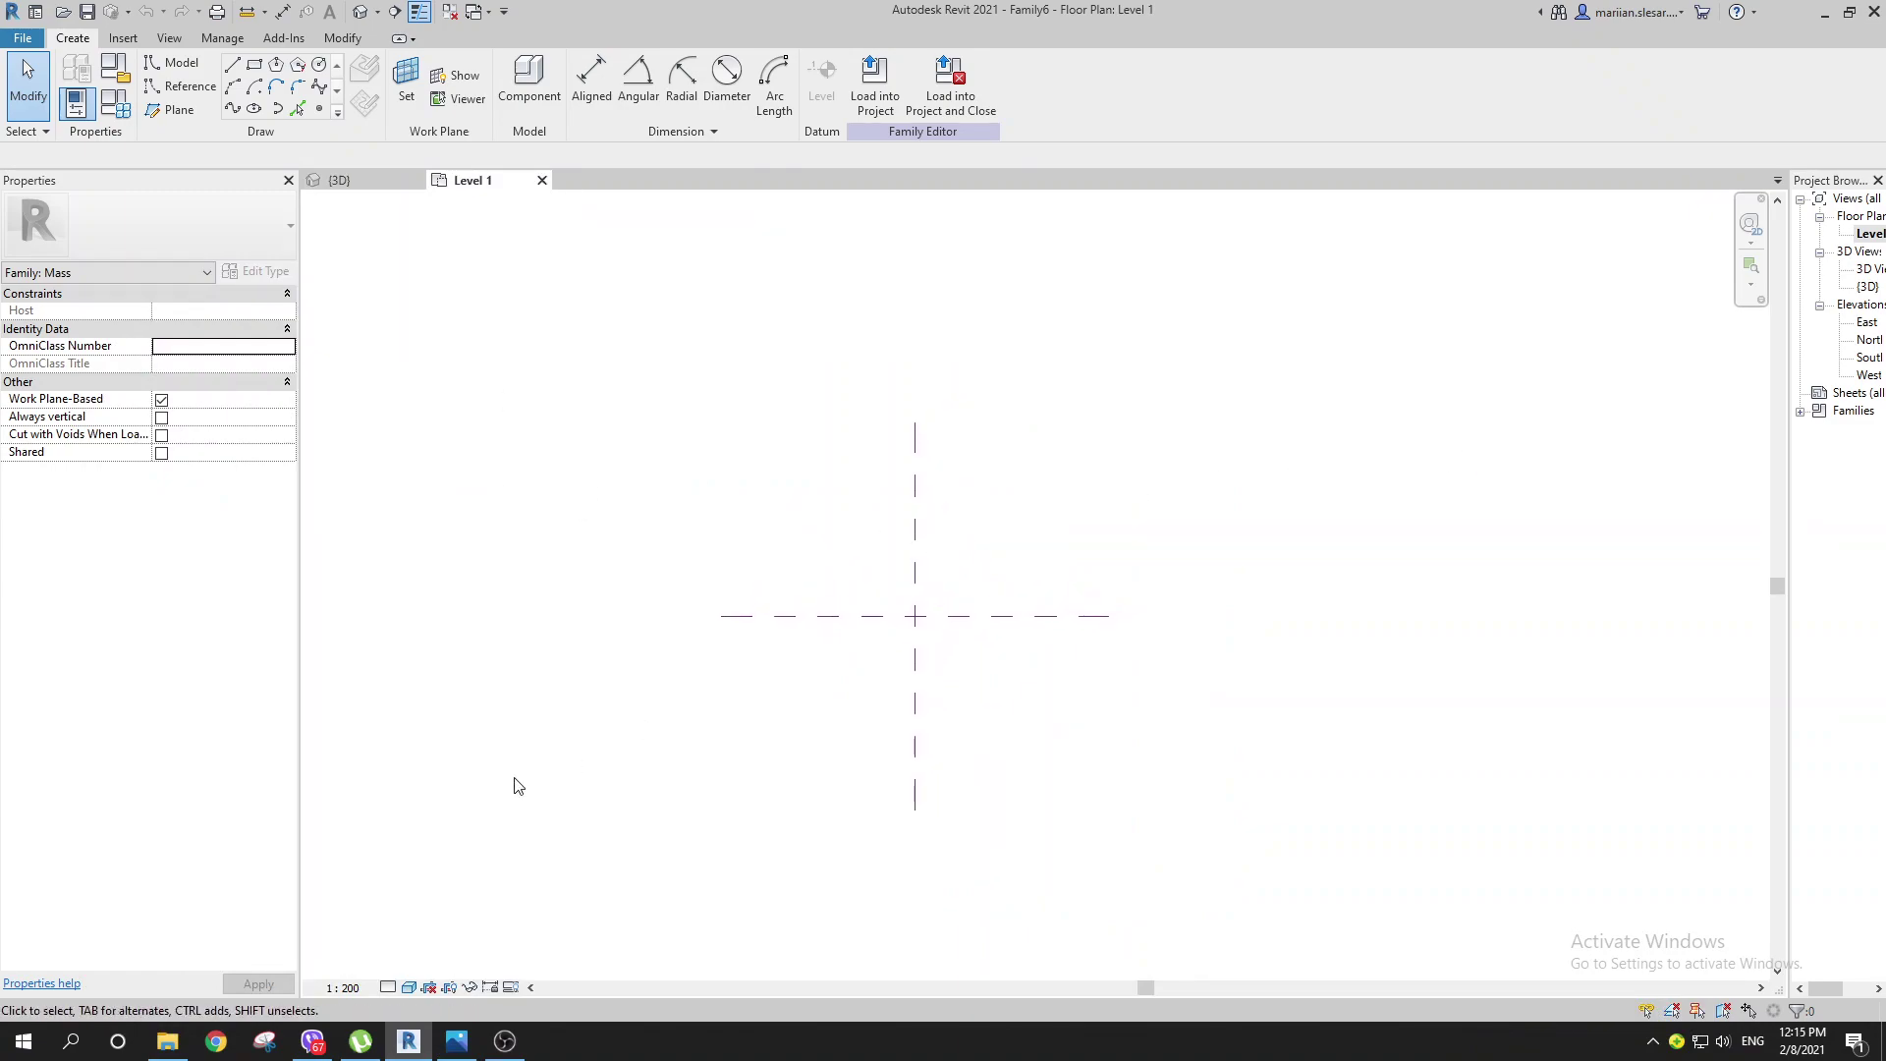
Step: Switch to File Explorer and search Local Disk (D:) for Aqua
left_click(167, 1041)
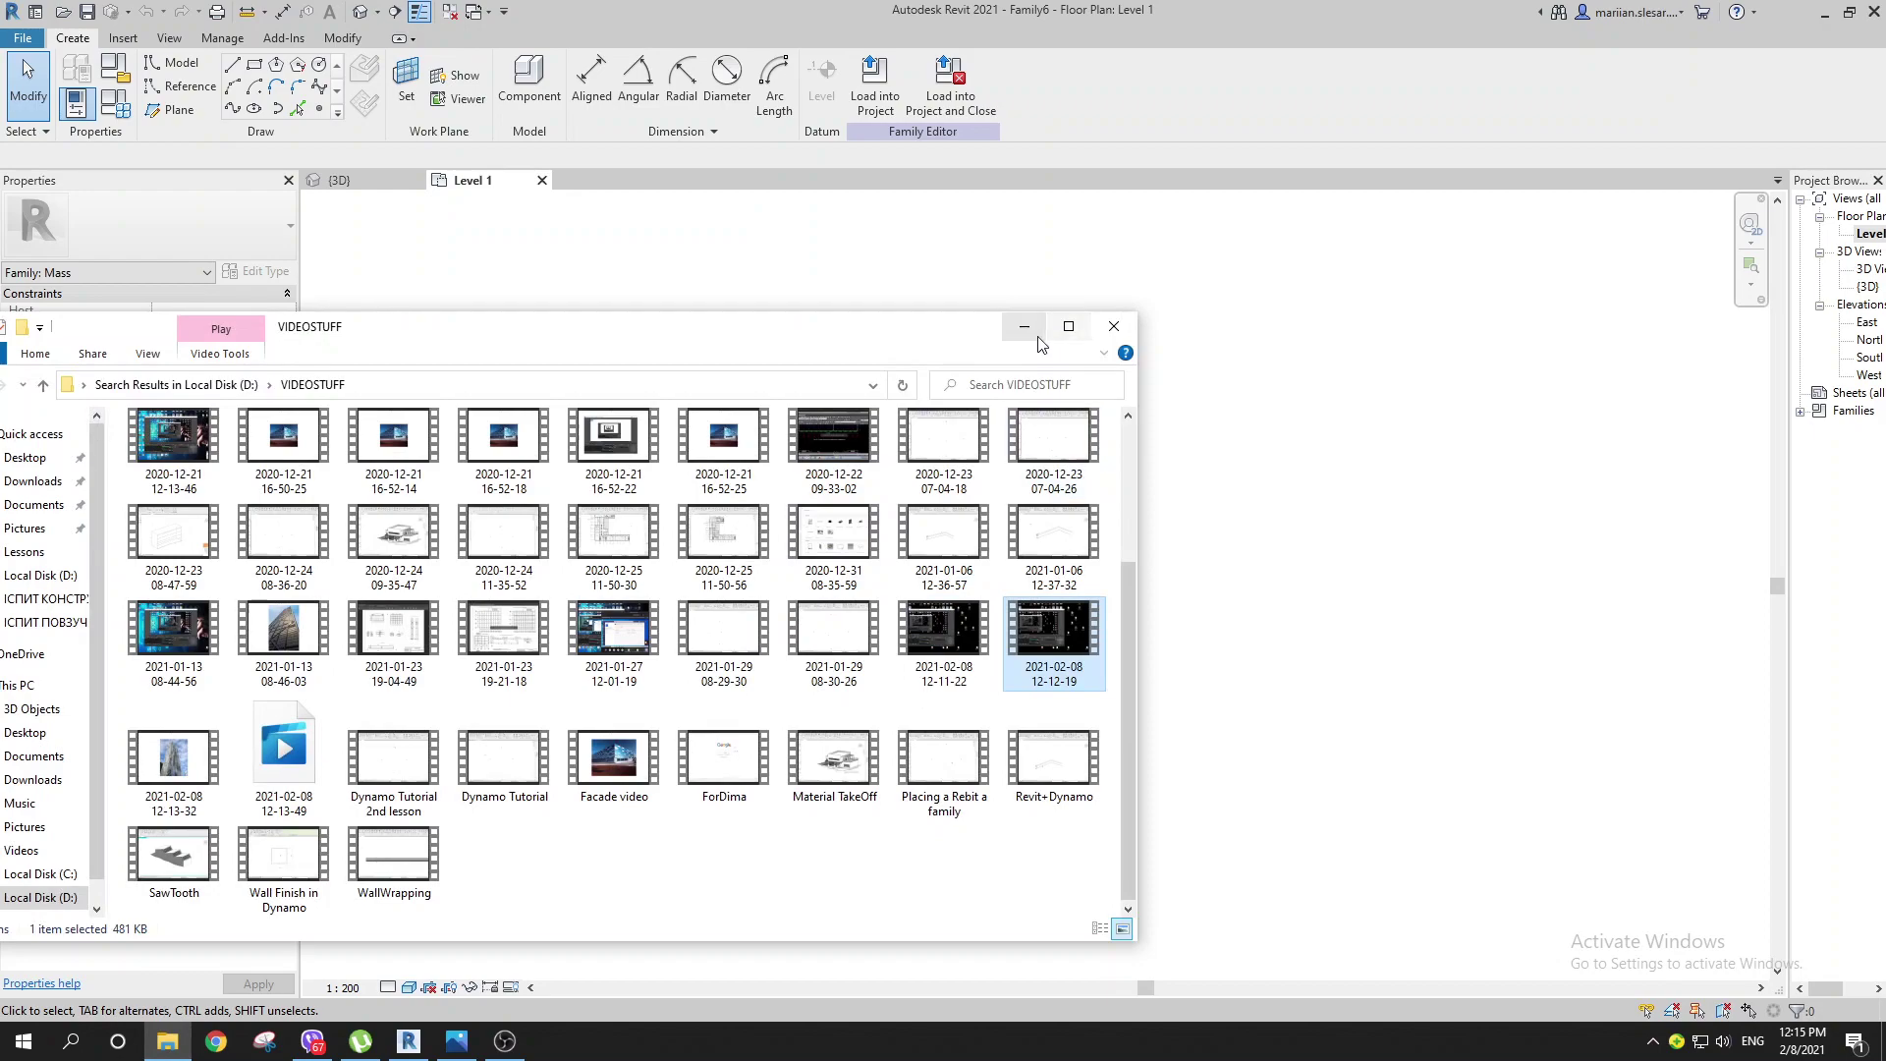
left_click(177, 384)
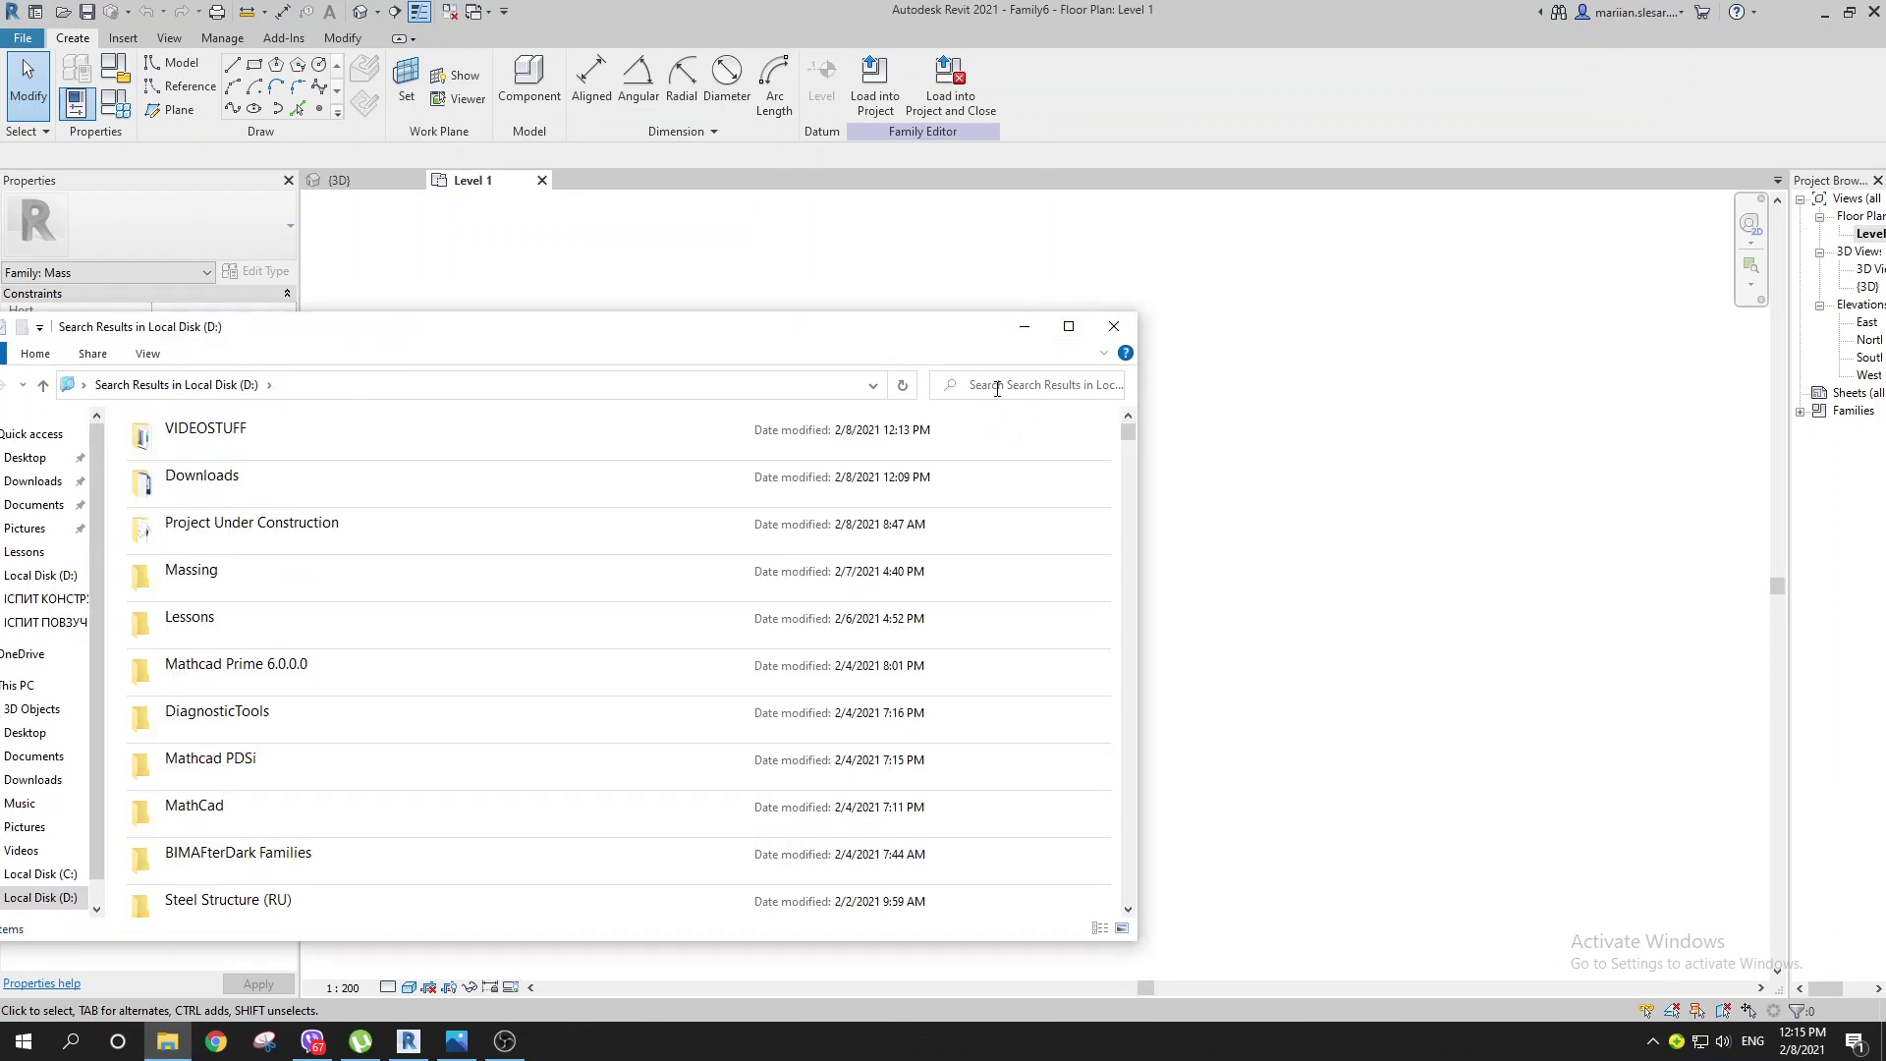
left_click(997, 388)
type("Cqua")
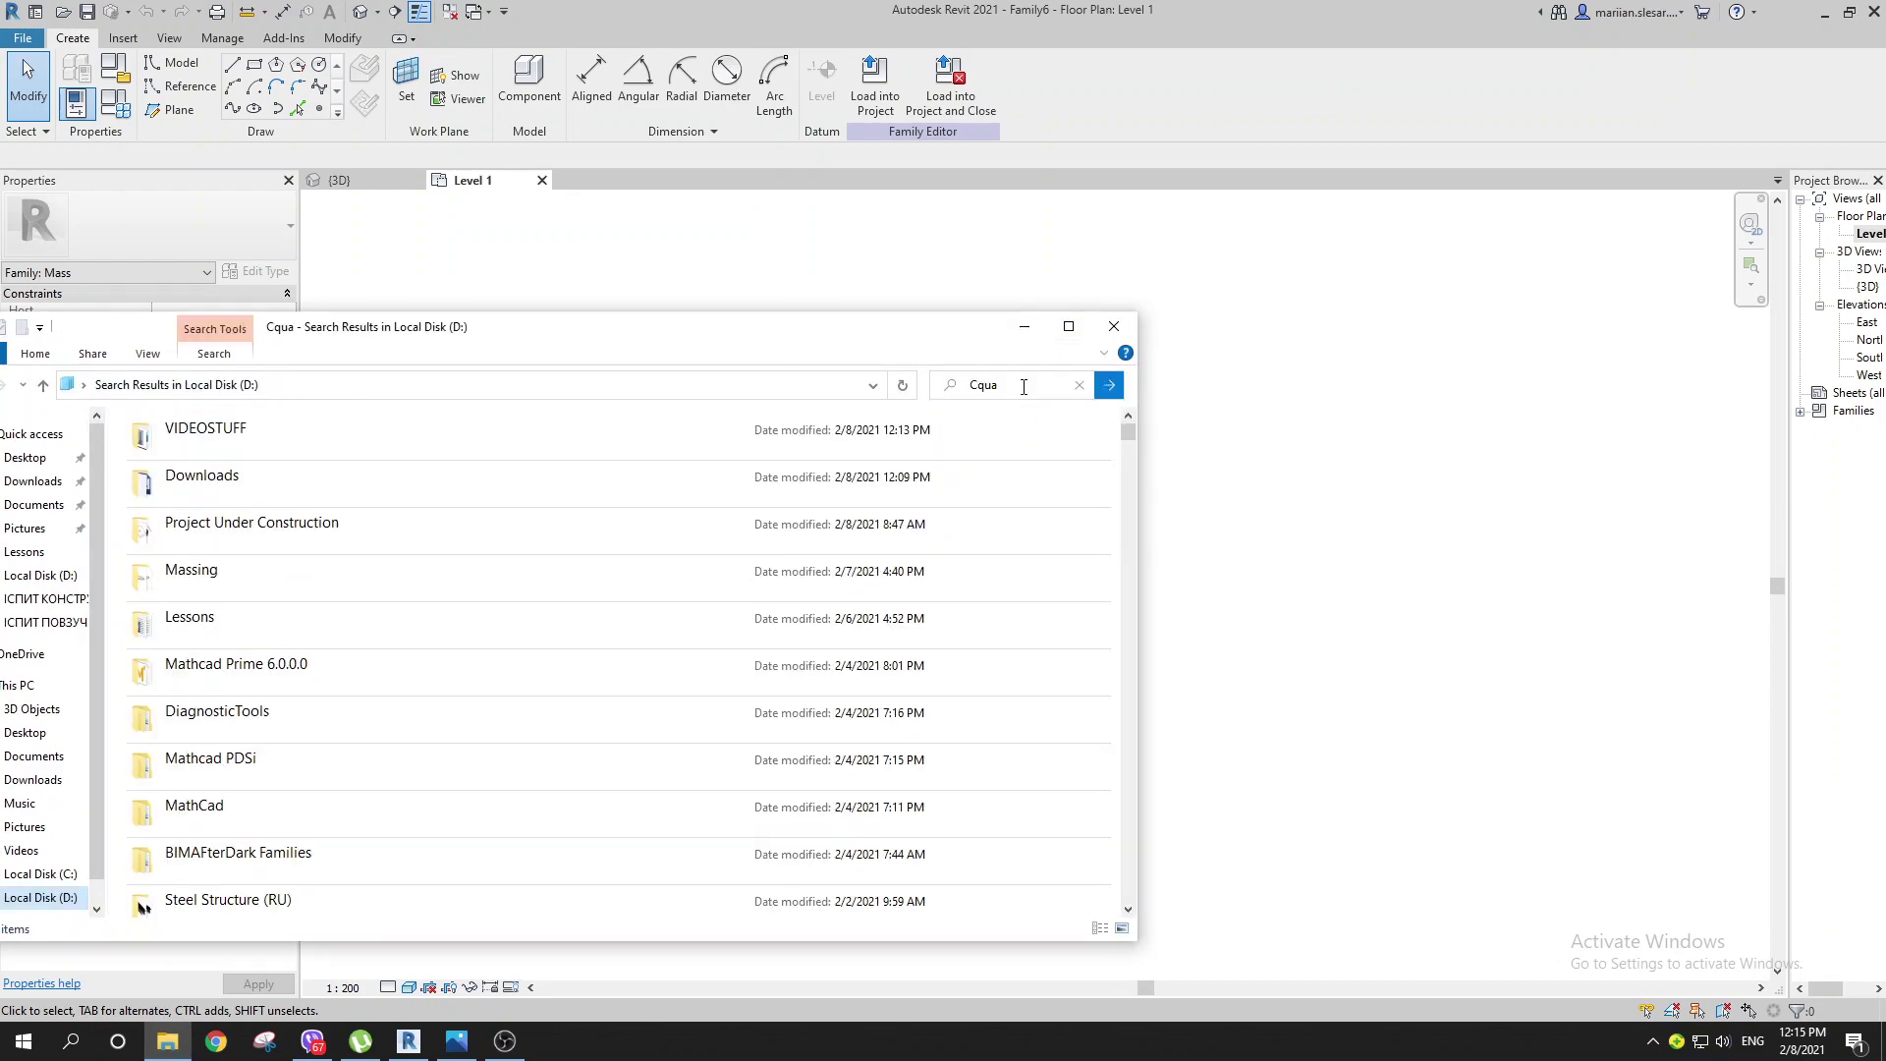
key("Return")
left_click(978, 388)
type("Aqua")
key("Return")
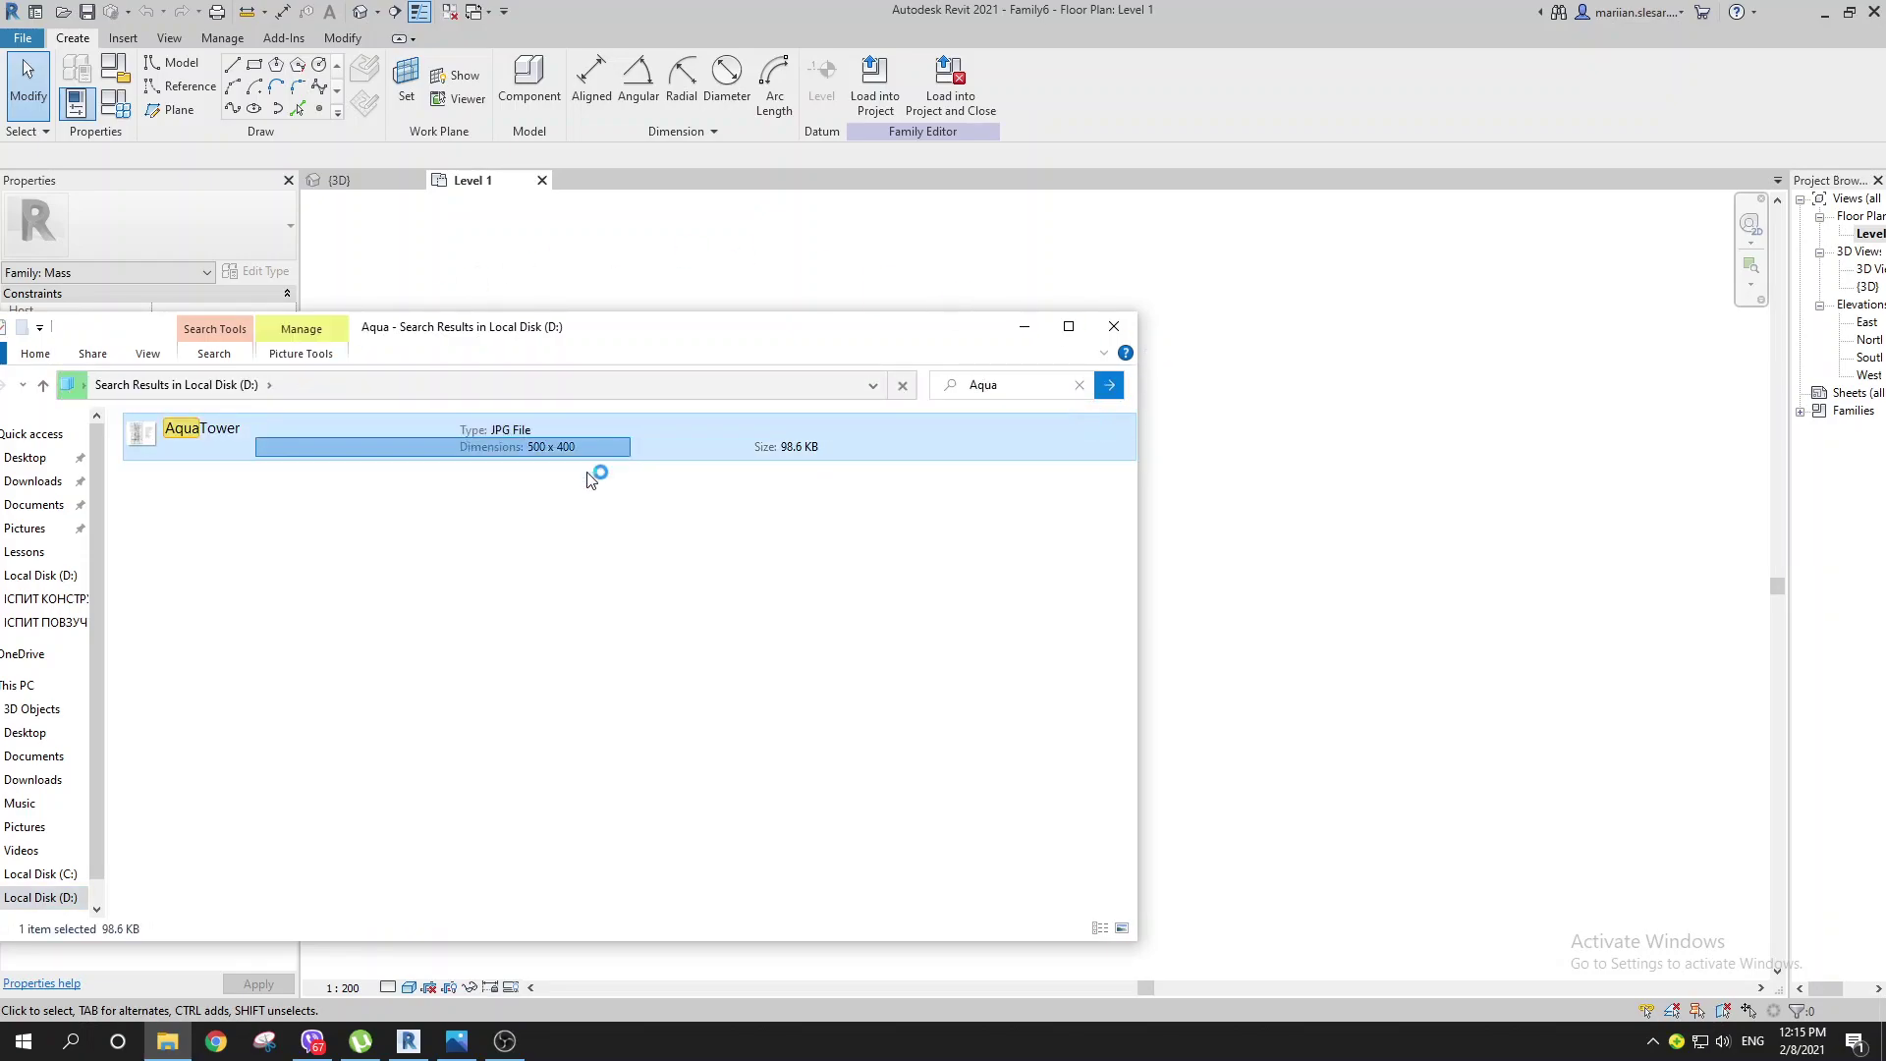
Step: Import the AquaTower image from the search results into the Level 1 plan, placing it at the reference planes' intersection
left_click(220, 442)
left_click_drag(139, 363, 1372, 559)
left_click(1028, 332)
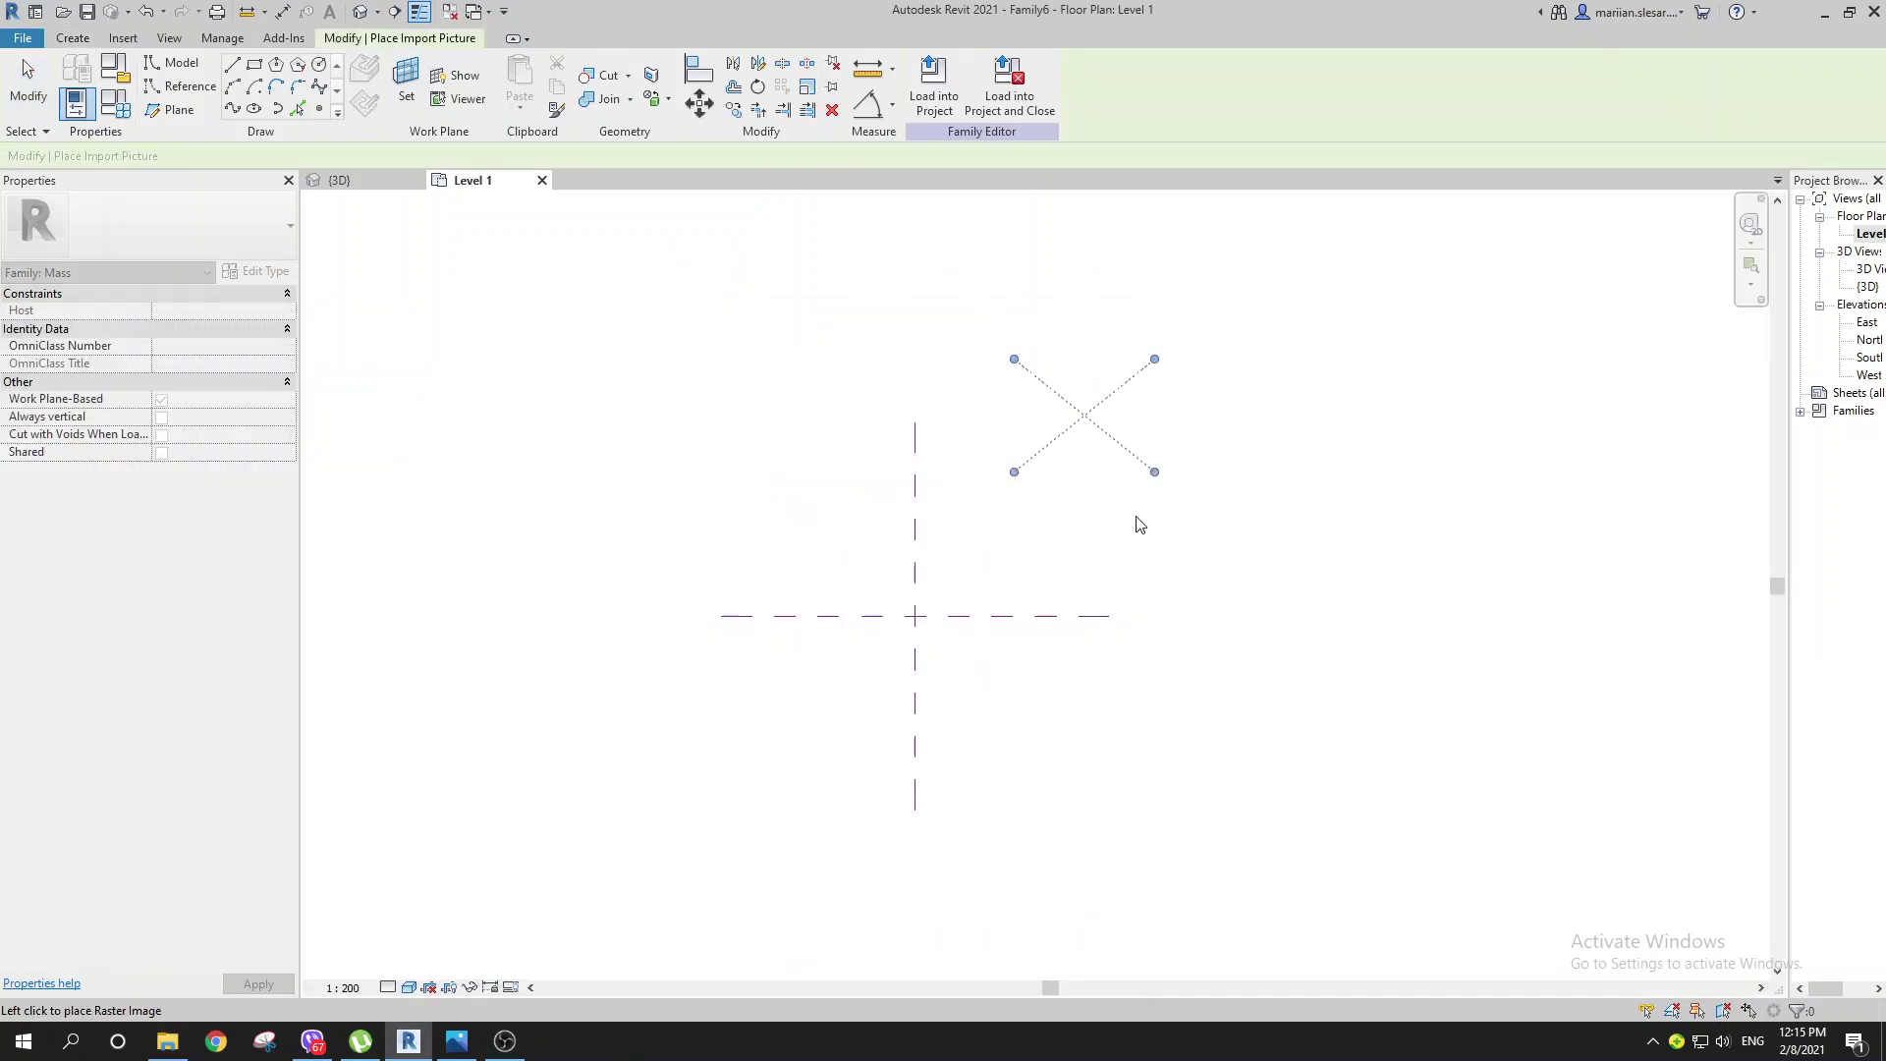
left_click(908, 623)
scroll(909, 623, "up", 3)
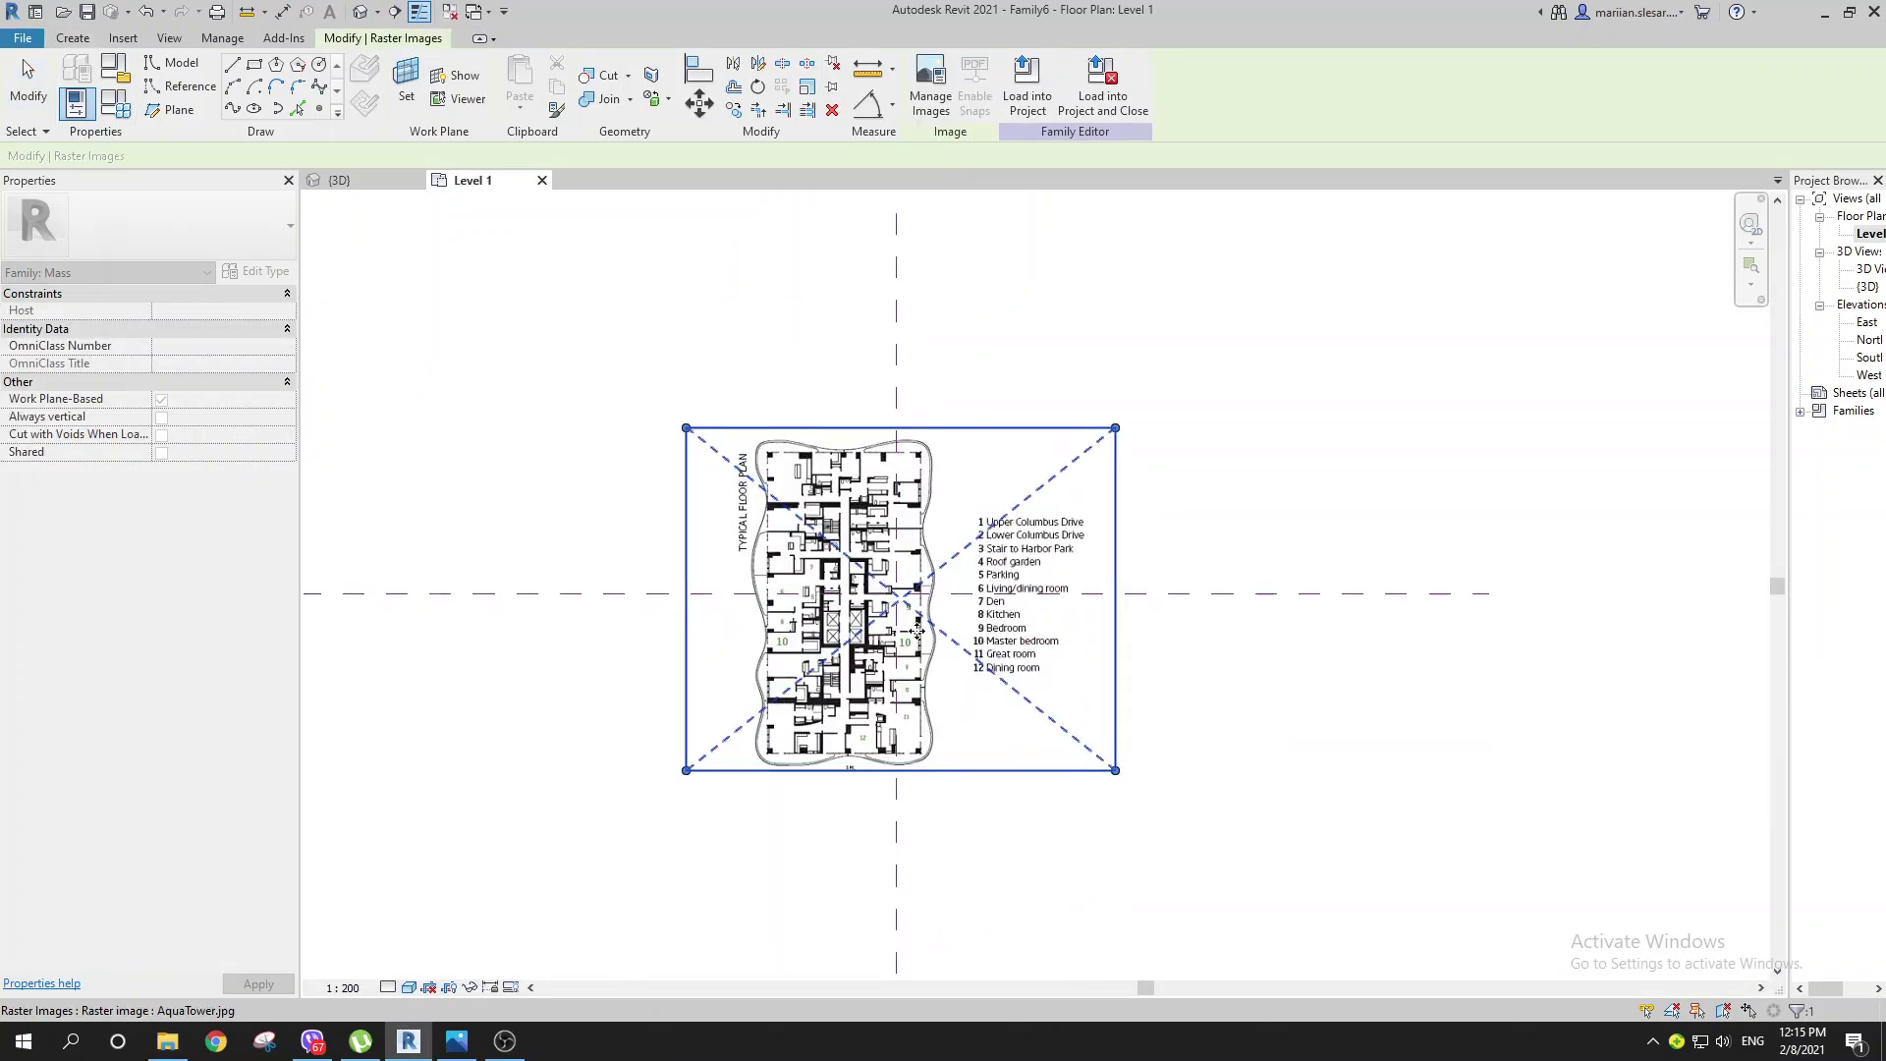
Step: Move the AquaTower image so the building's floor plan is centred on the crossing reference planes
left_click_drag(1053, 453, 1054, 373)
scroll(909, 732, "up", 2)
key("Escape")
scroll(920, 685, "down", 3)
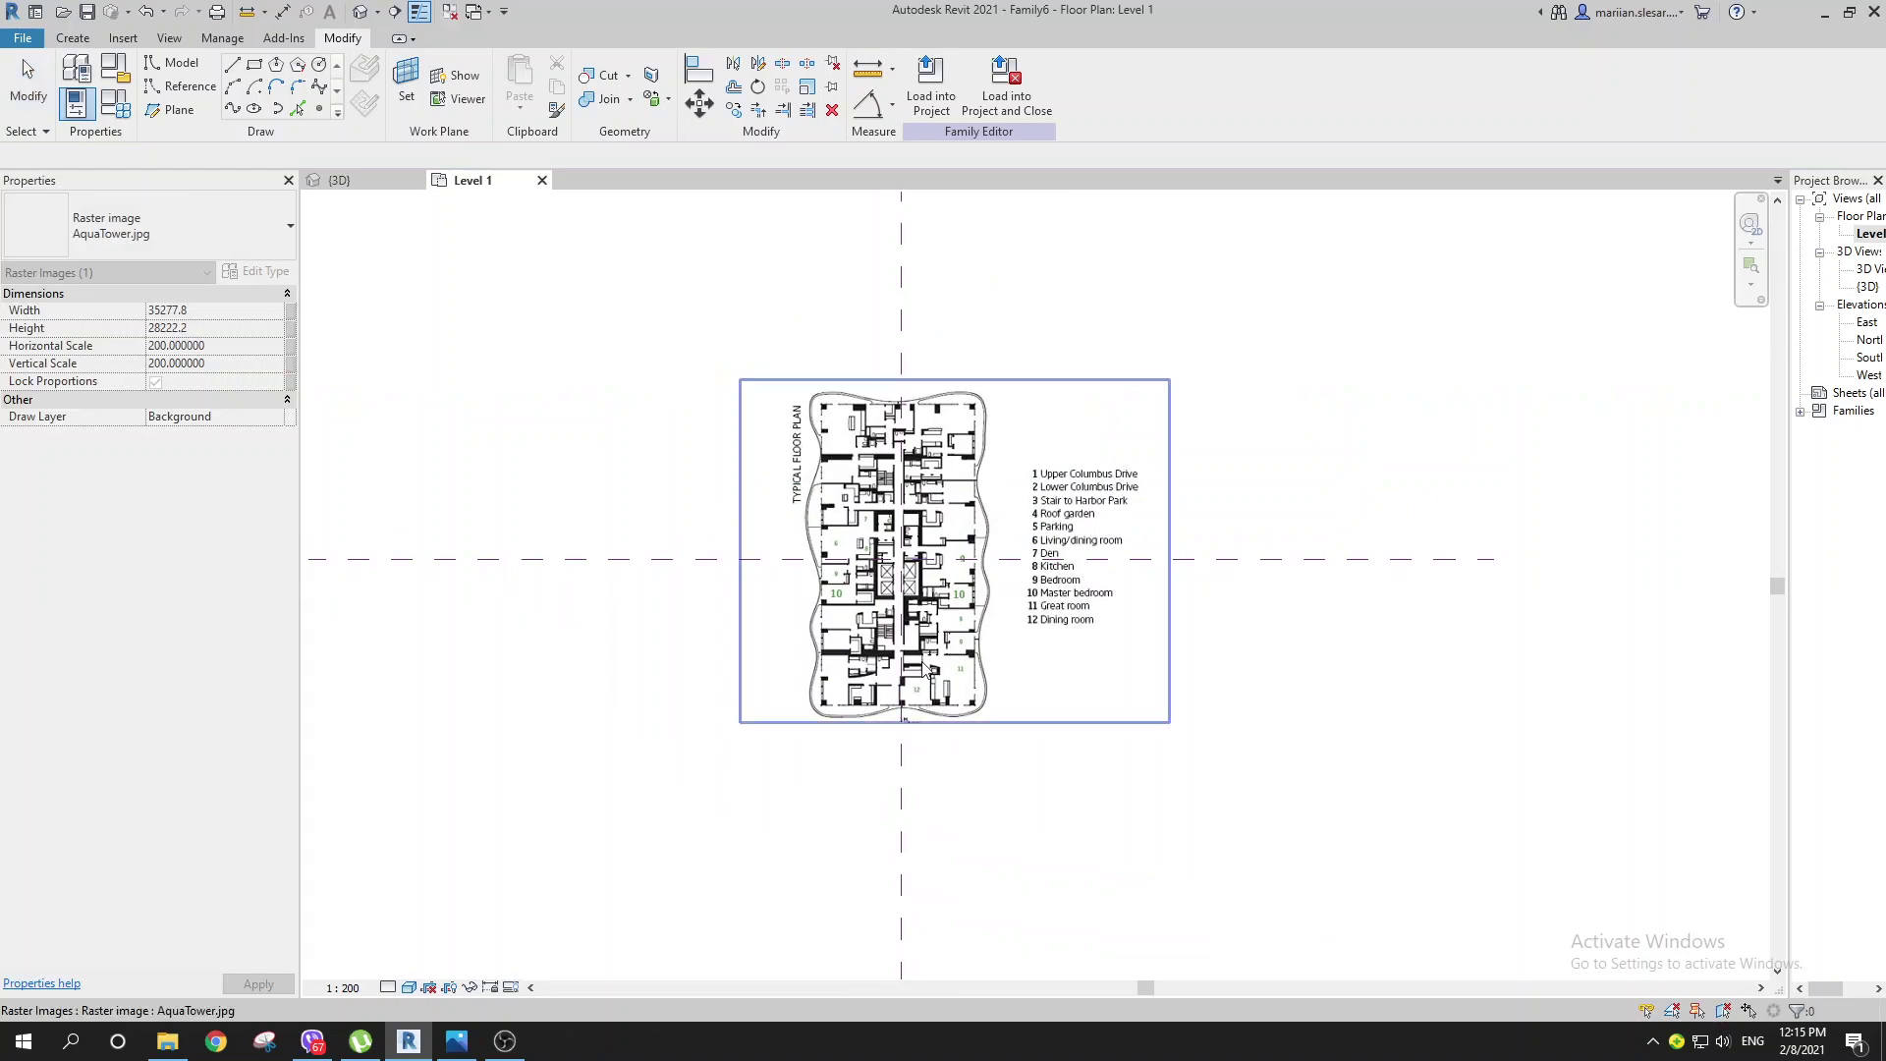
middle_click_drag(919, 683, 911, 723)
Step: Try to resize the AquaTower image graphically across the building's lower width using a length of 20, and undo it
left_click(980, 732)
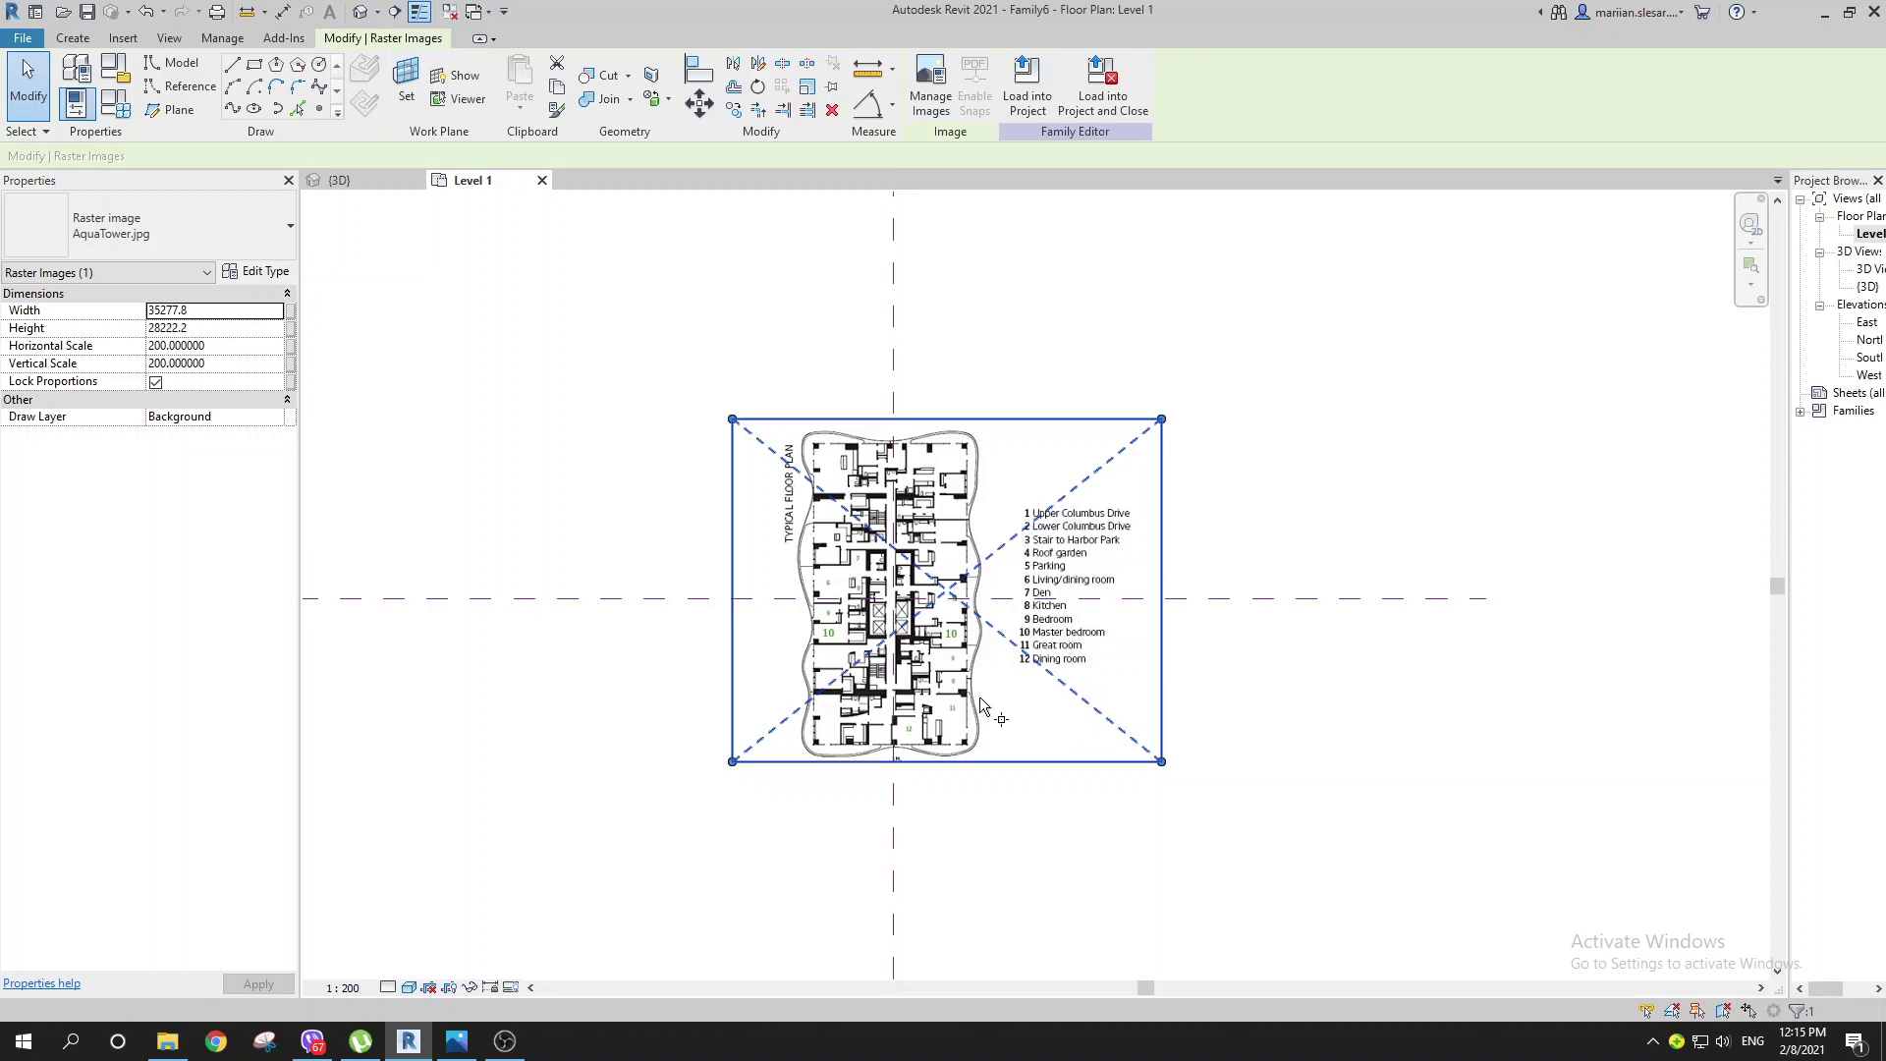
scroll(844, 741, "up", 2)
key("r")
key("e")
left_click(756, 778)
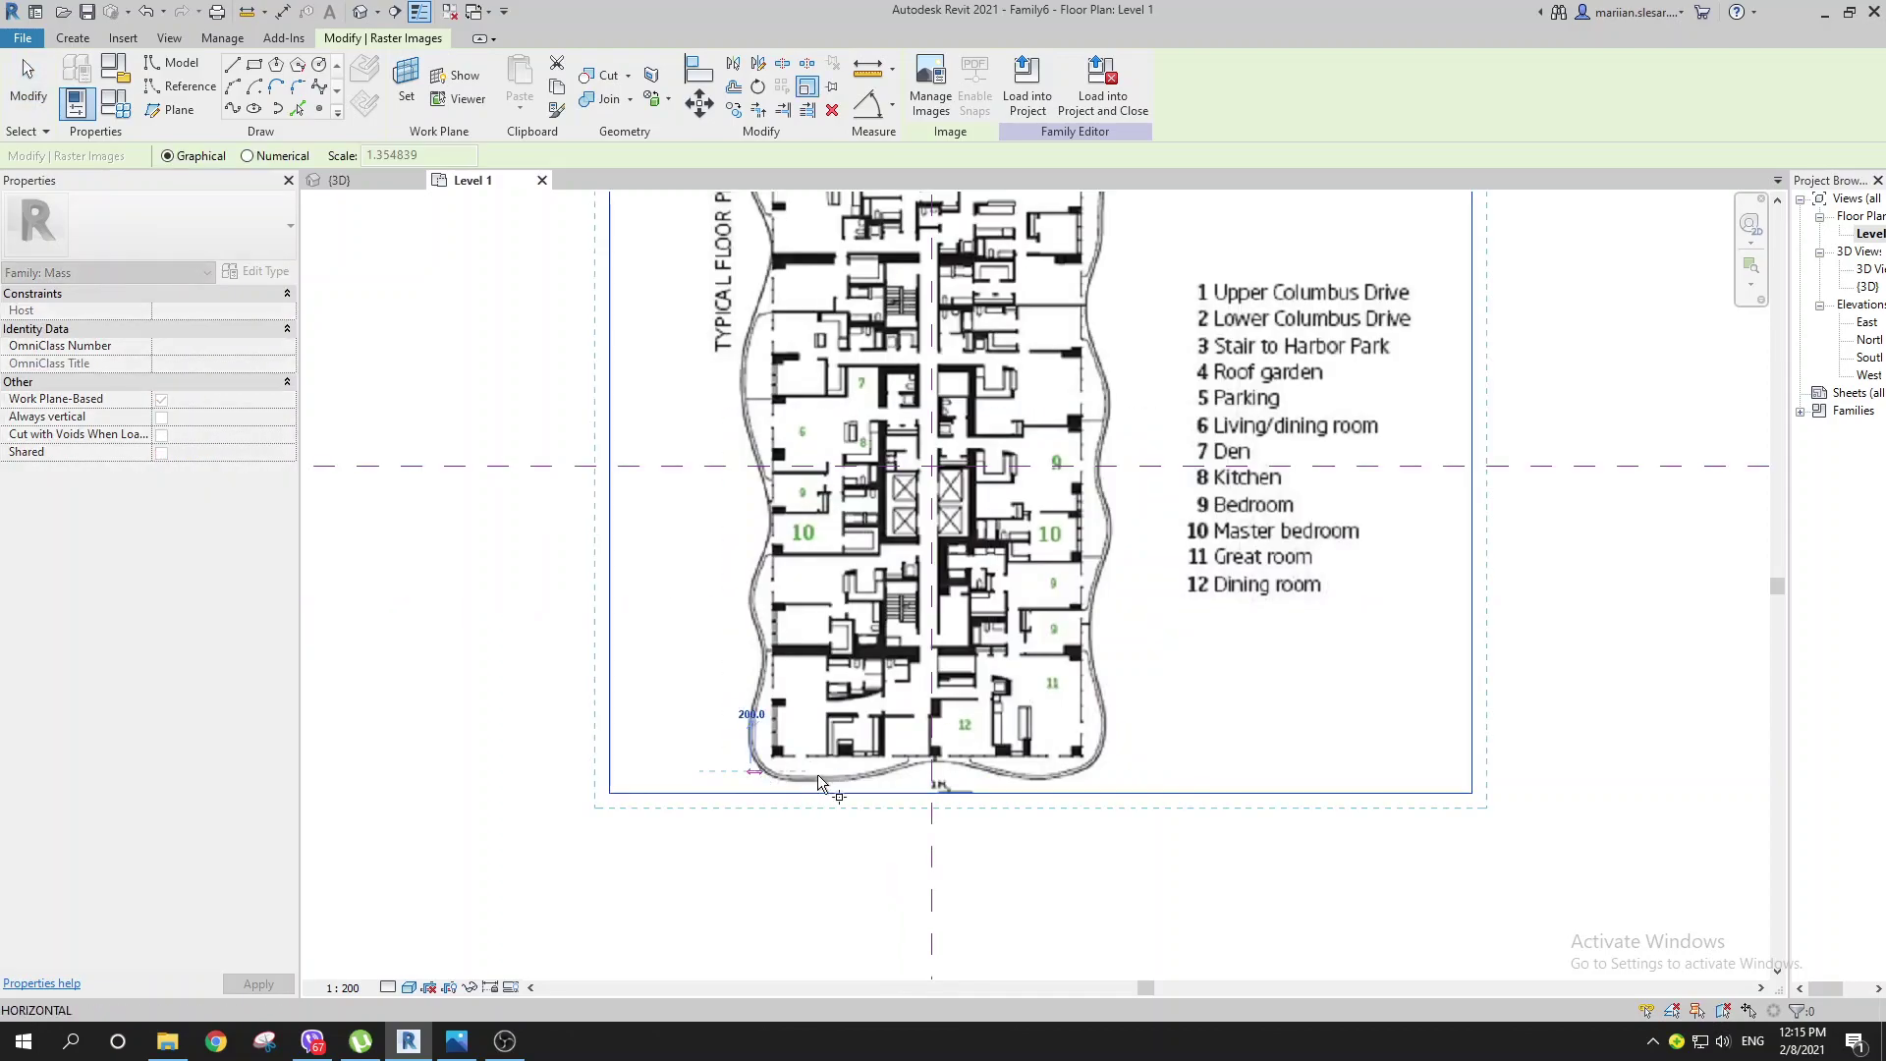
left_click(1102, 771)
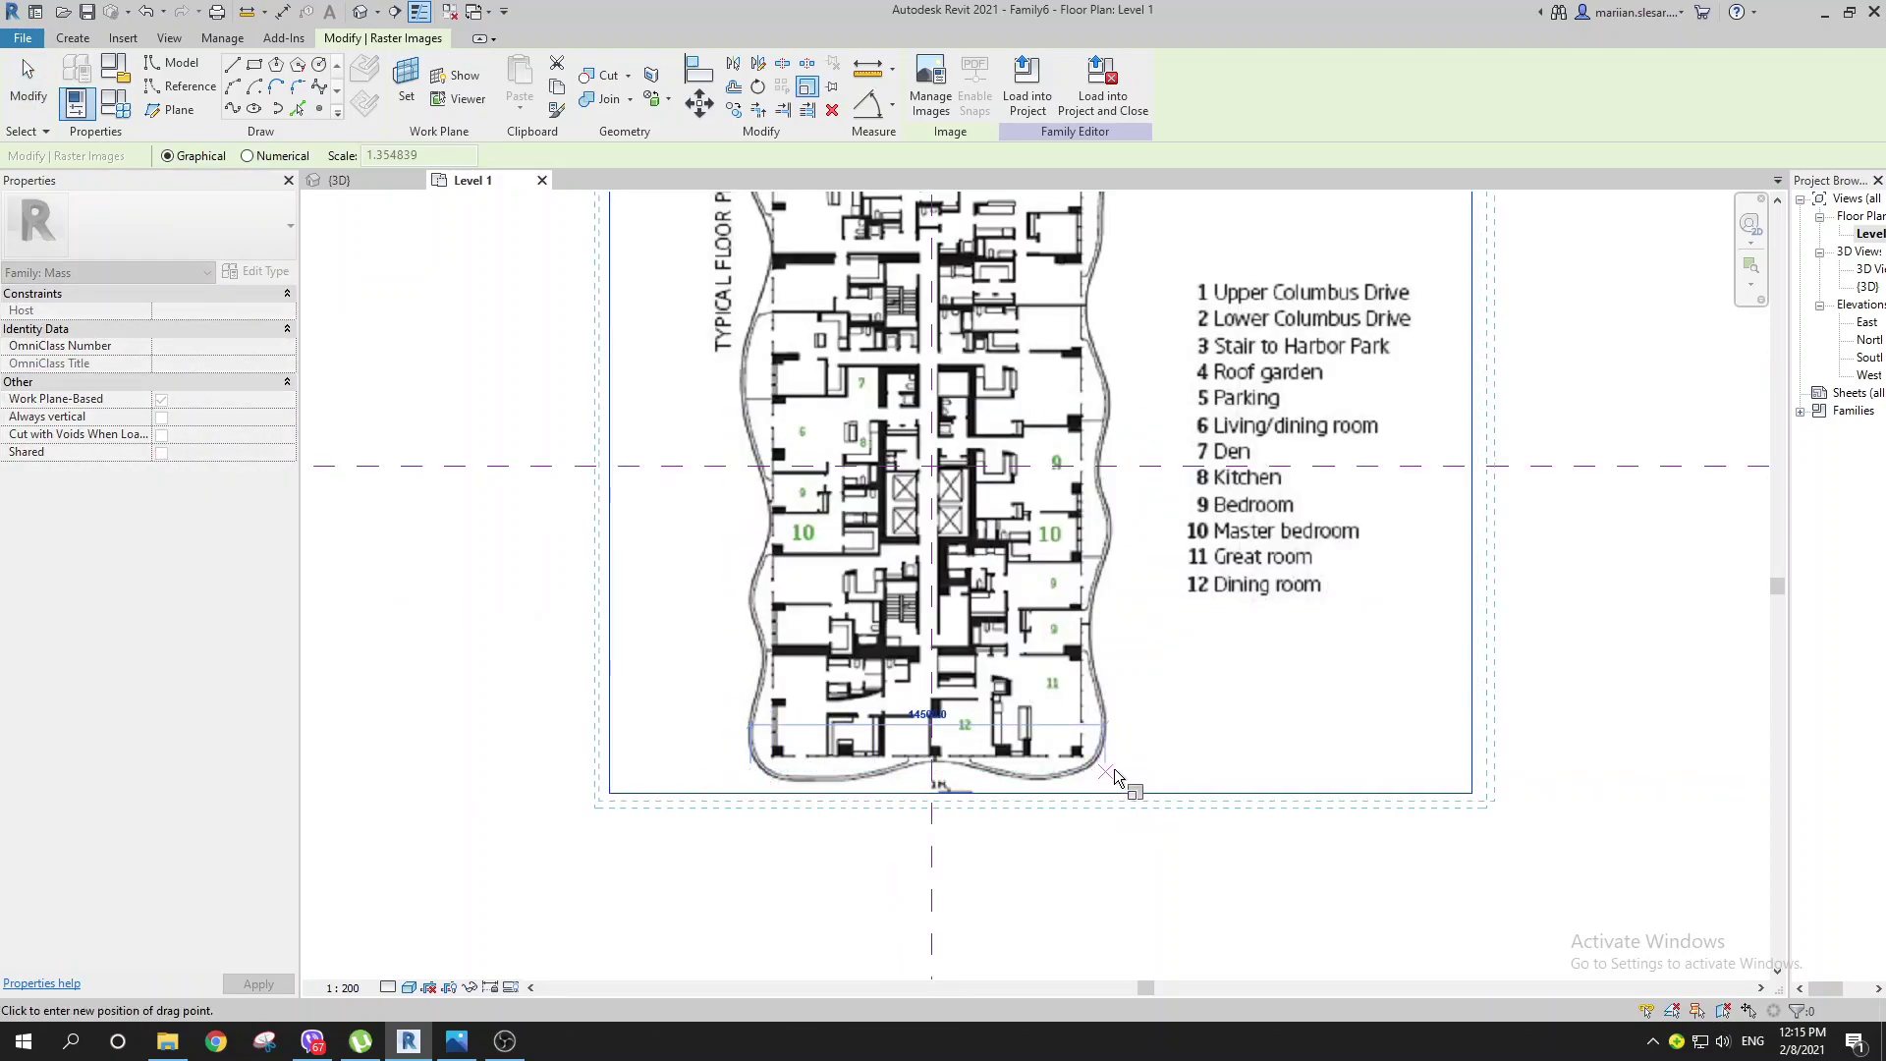
left_click(1169, 772)
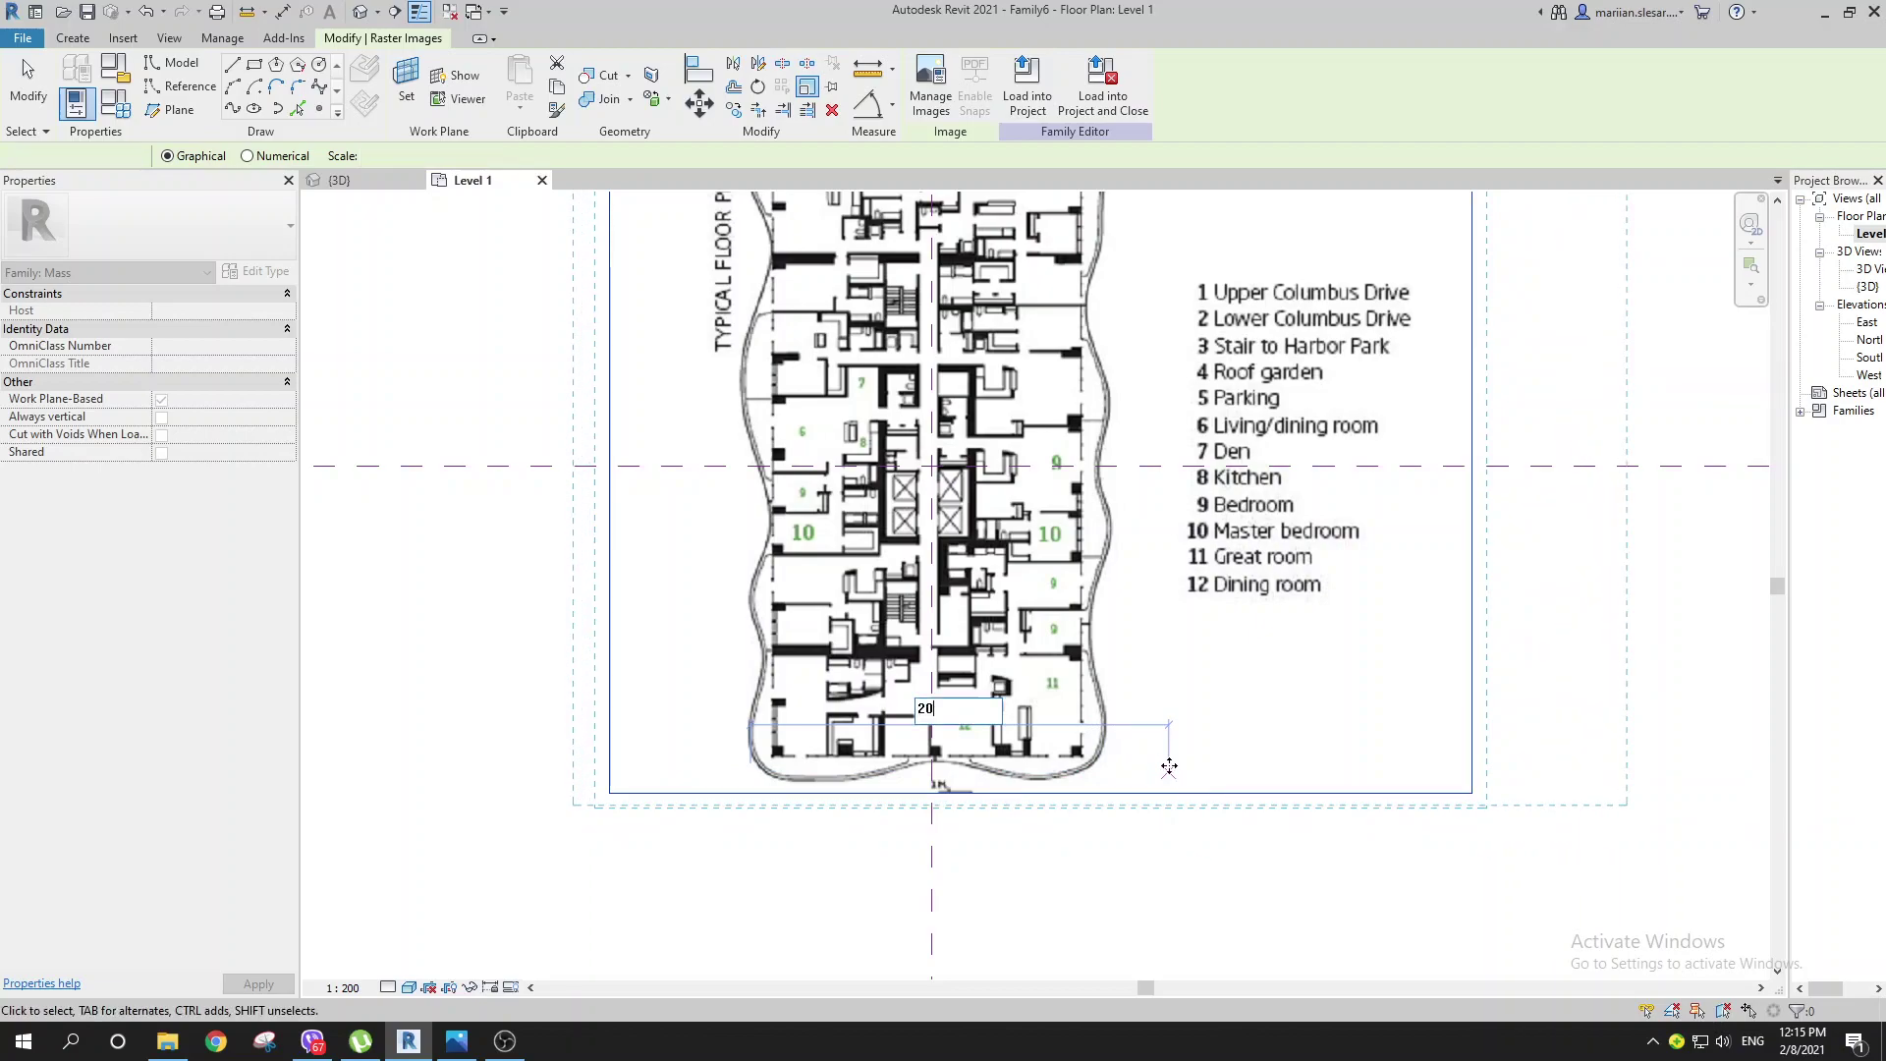
key("ctrl+z")
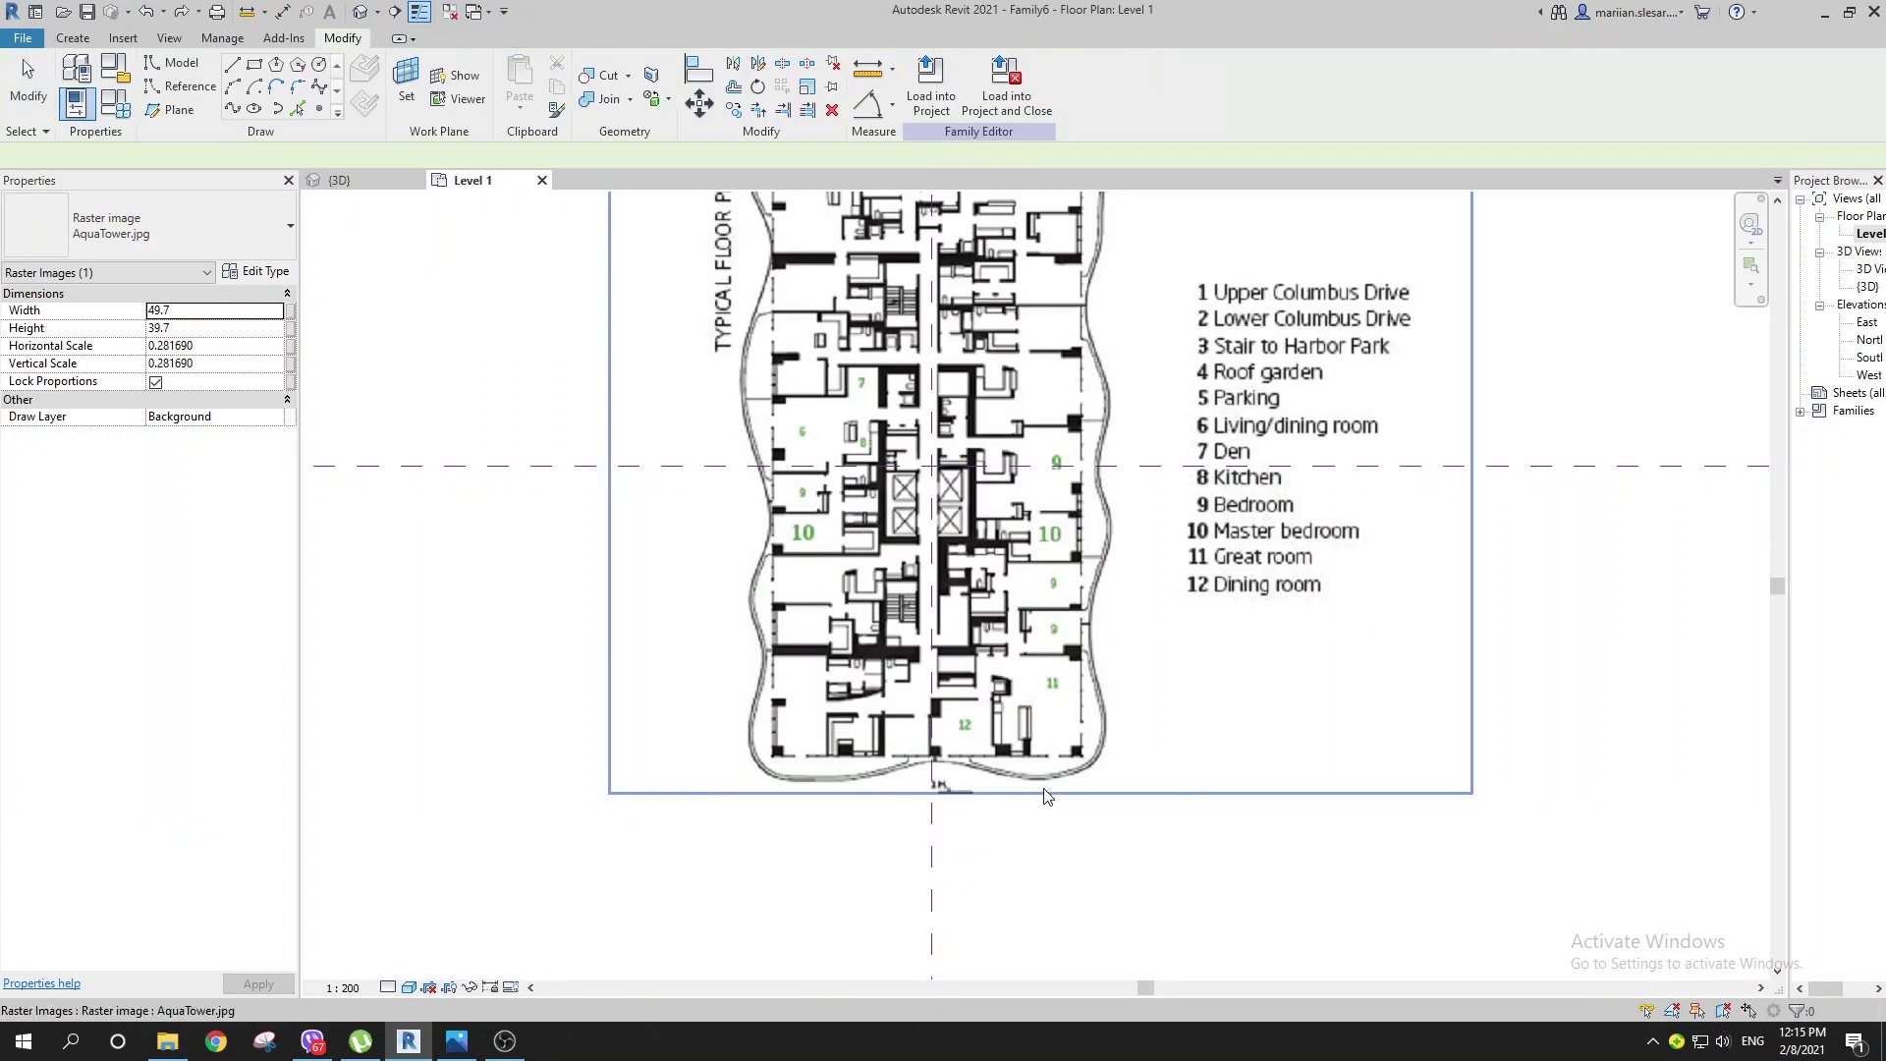
Step: Resize the AquaTower image graphically by taking the building's lower width as reference and setting its length to 20000
left_click(1061, 799)
key("r")
key("e")
left_click(754, 771)
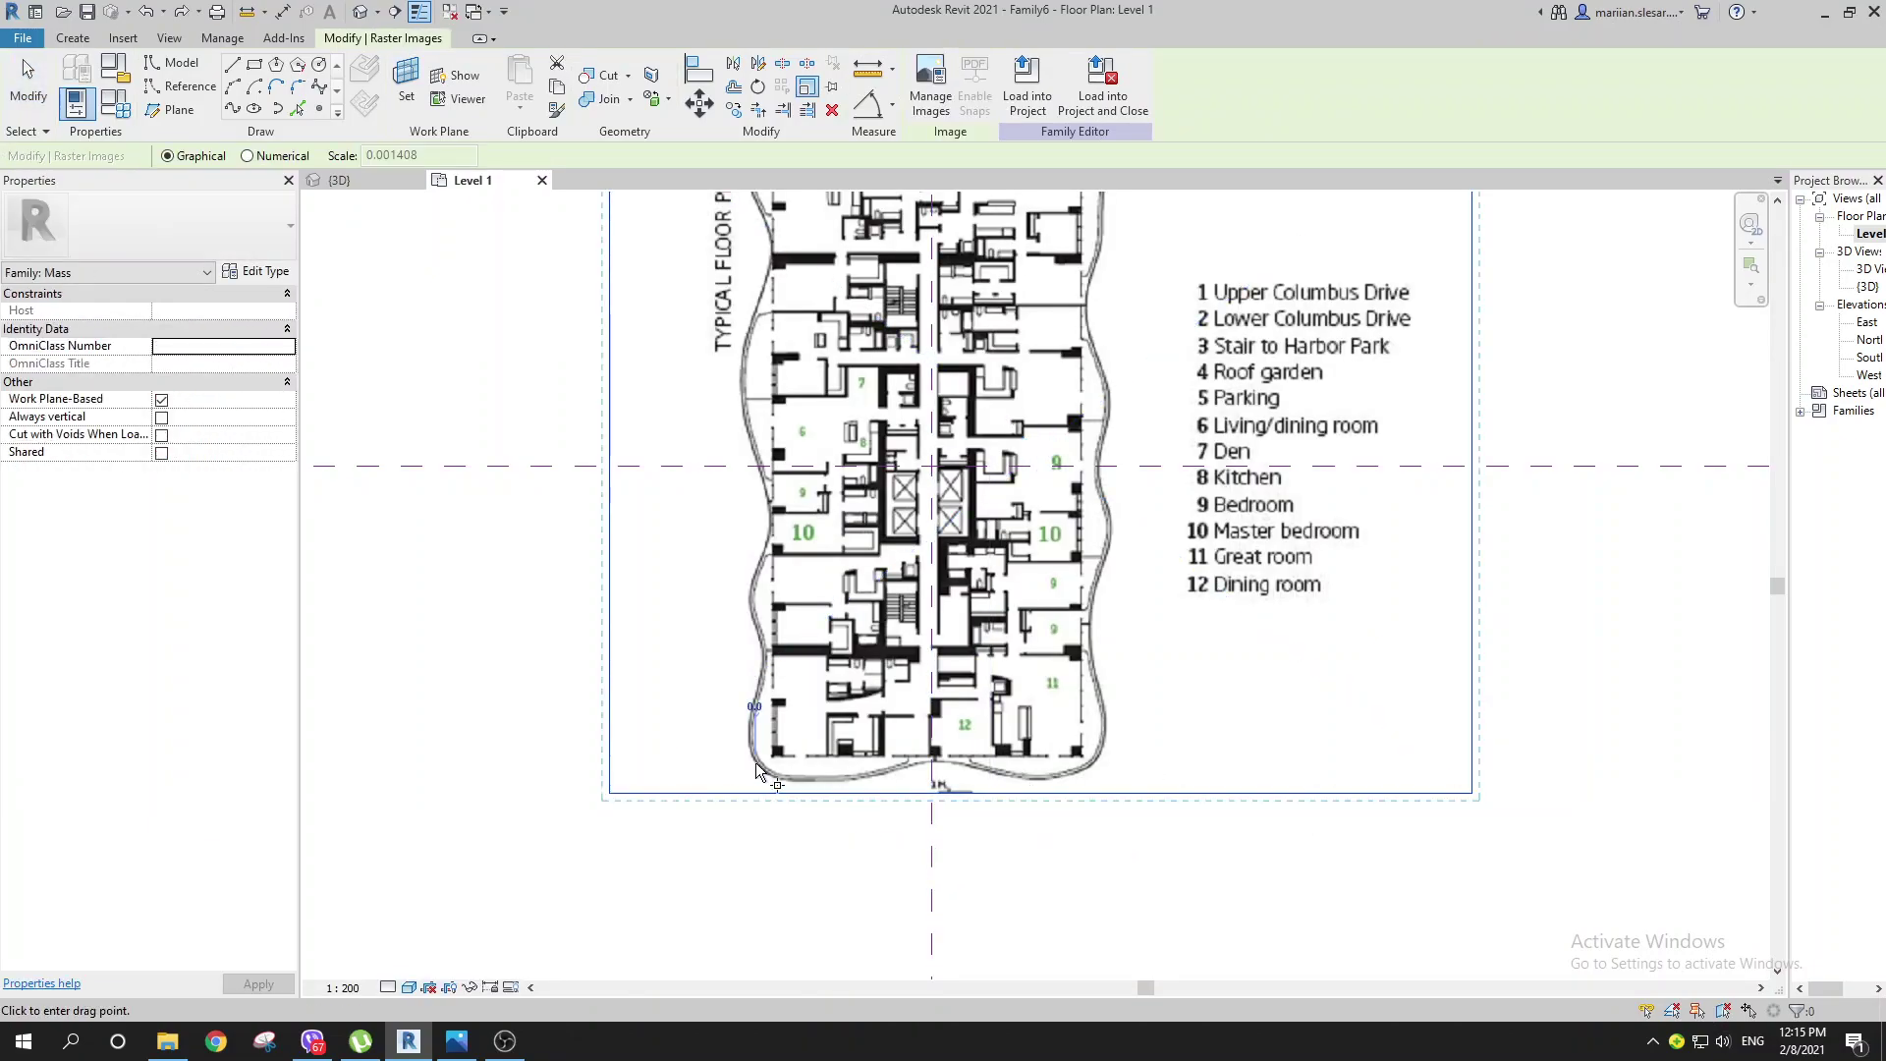
left_click(1099, 764)
type("20000")
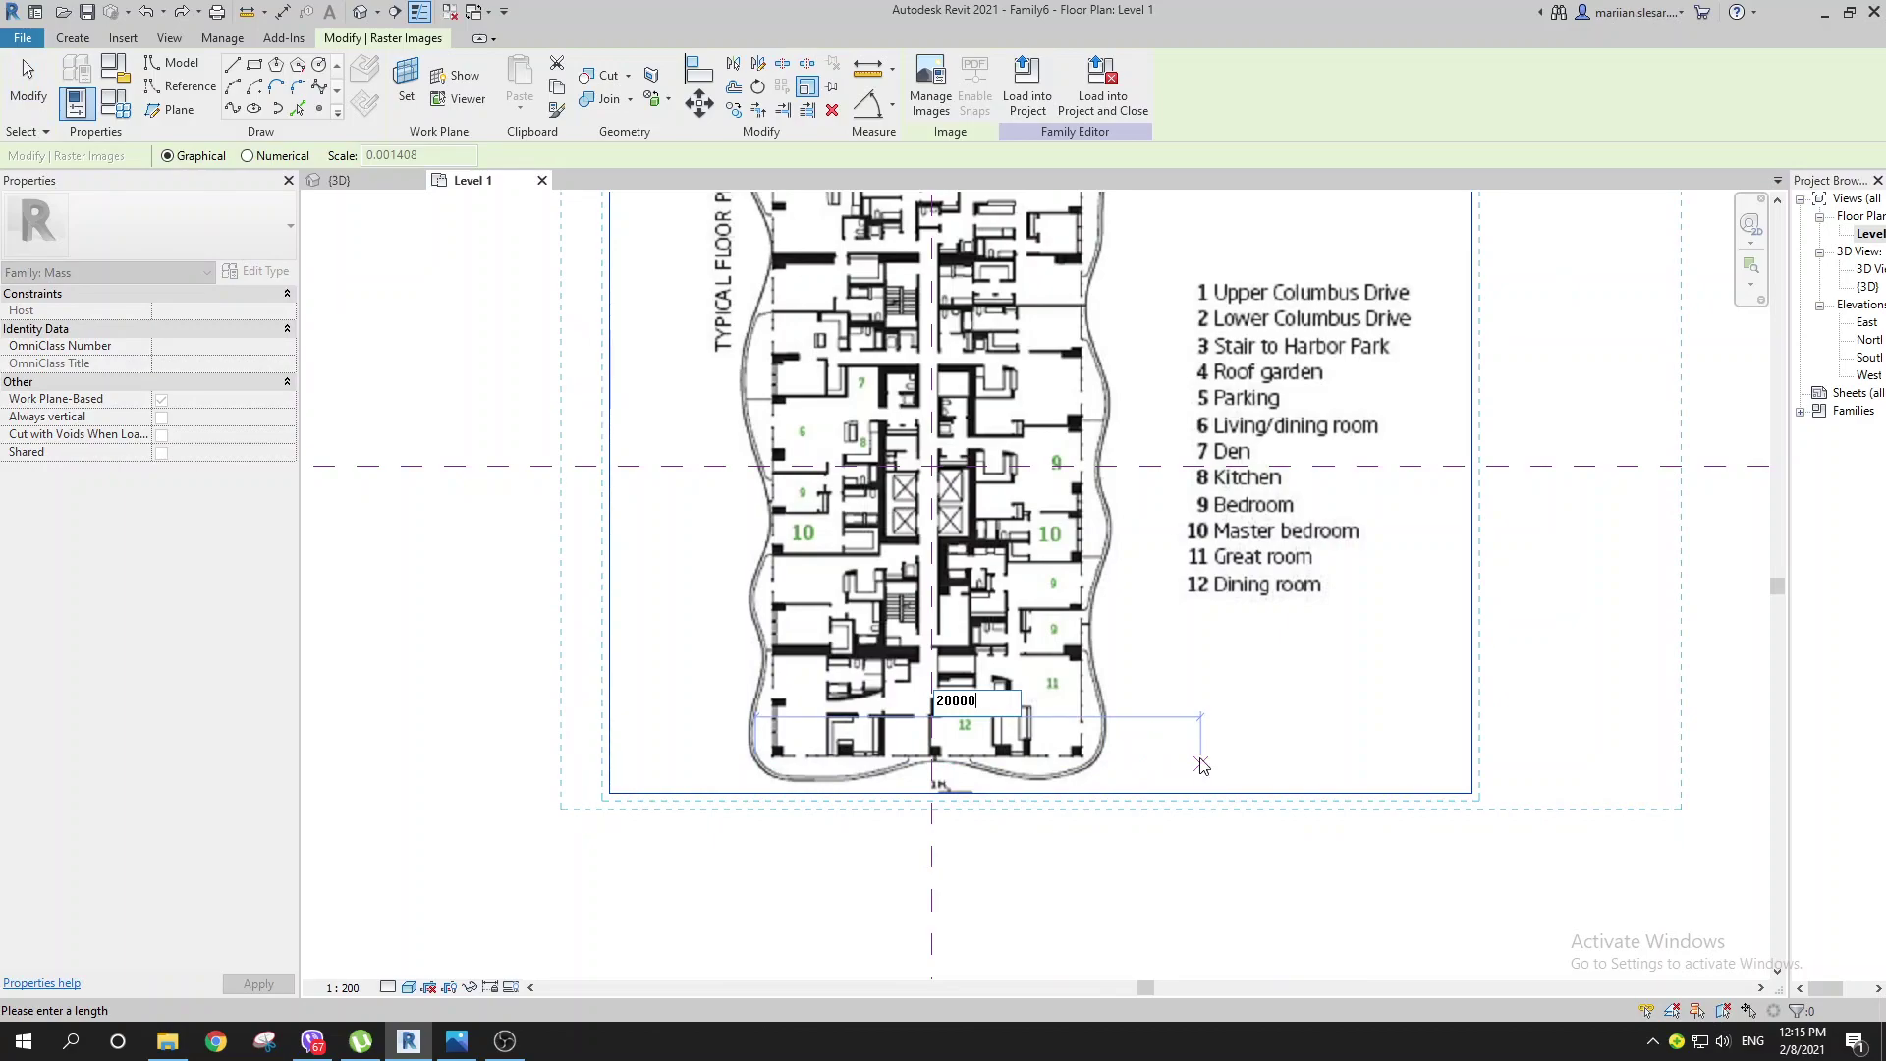
key("Return")
Step: Nudge the resized AquaTower image left and down to recentre the floor plan on the reference planes
scroll(1177, 752, "down", 4)
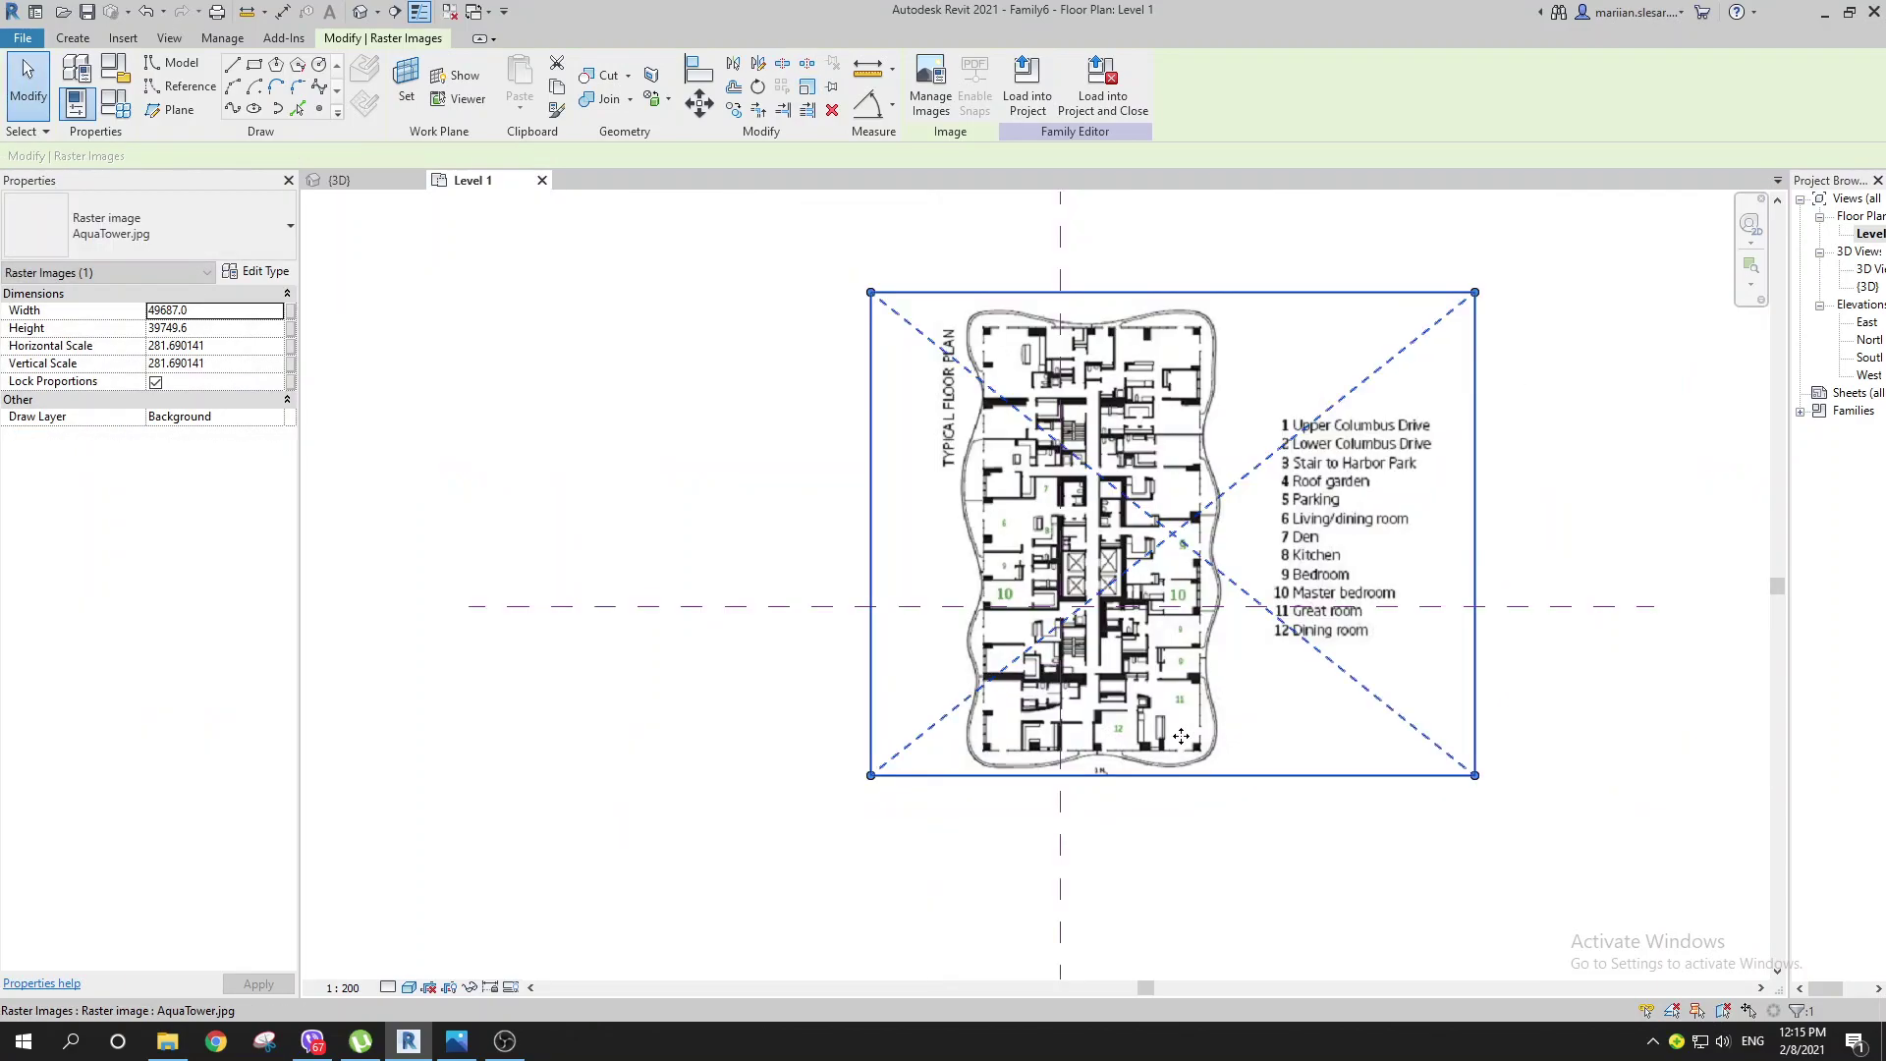
key("Left")
key("Left")
key("Left")
key("Left")
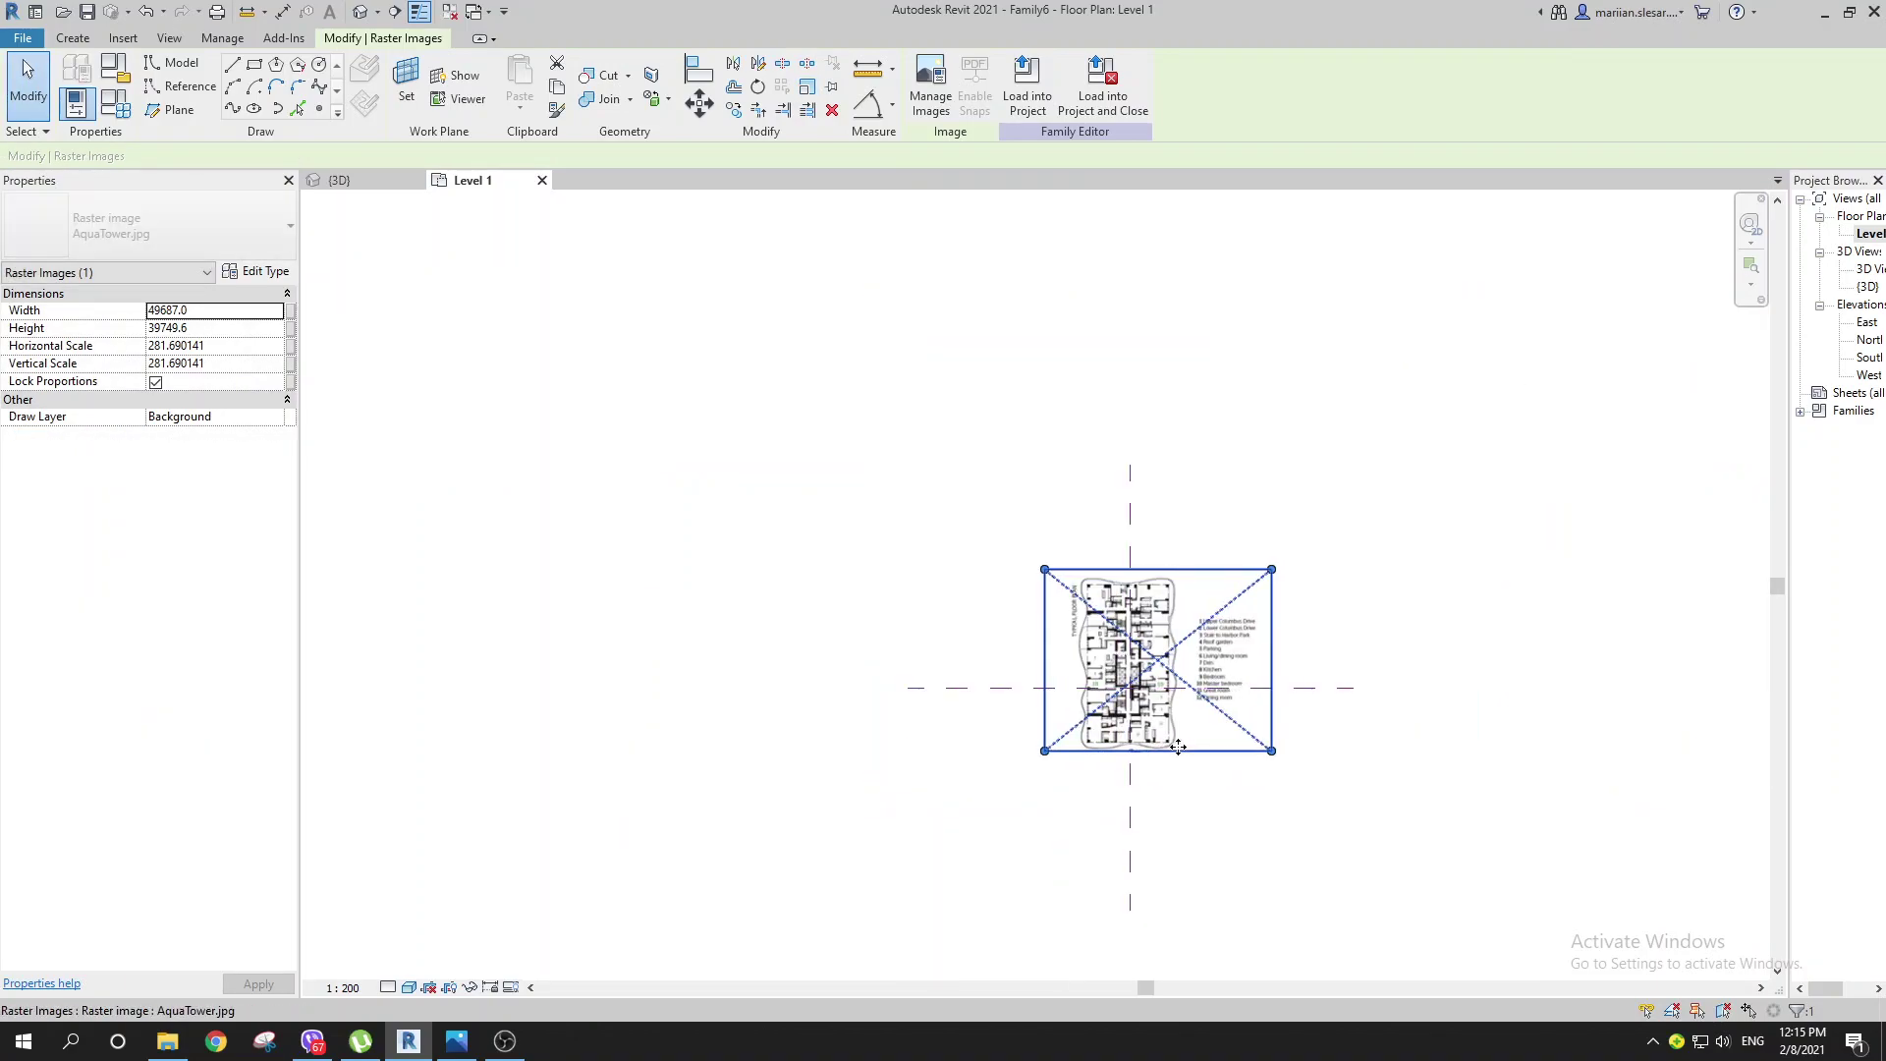
key("Down")
key("Down")
key("Down")
key("Down")
key("Escape")
scroll(1176, 749, "up", 5)
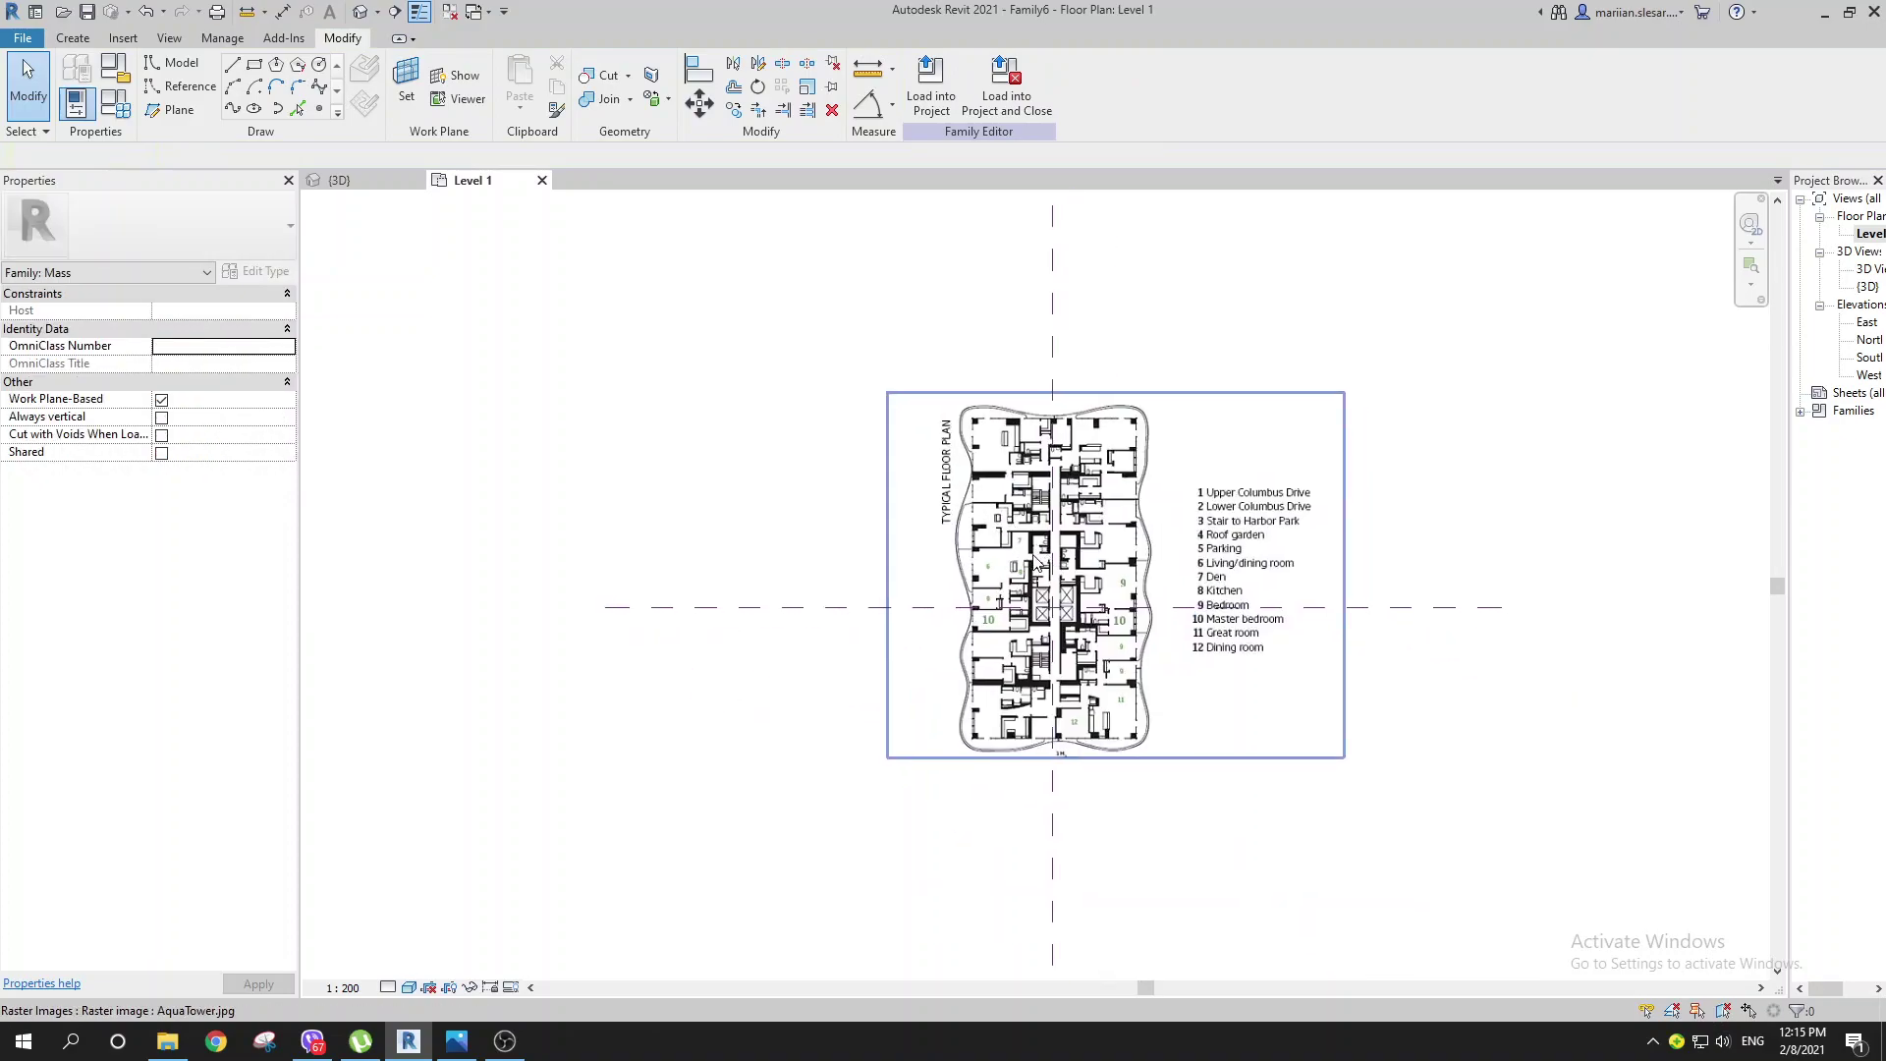
scroll(915, 420, "up", 2)
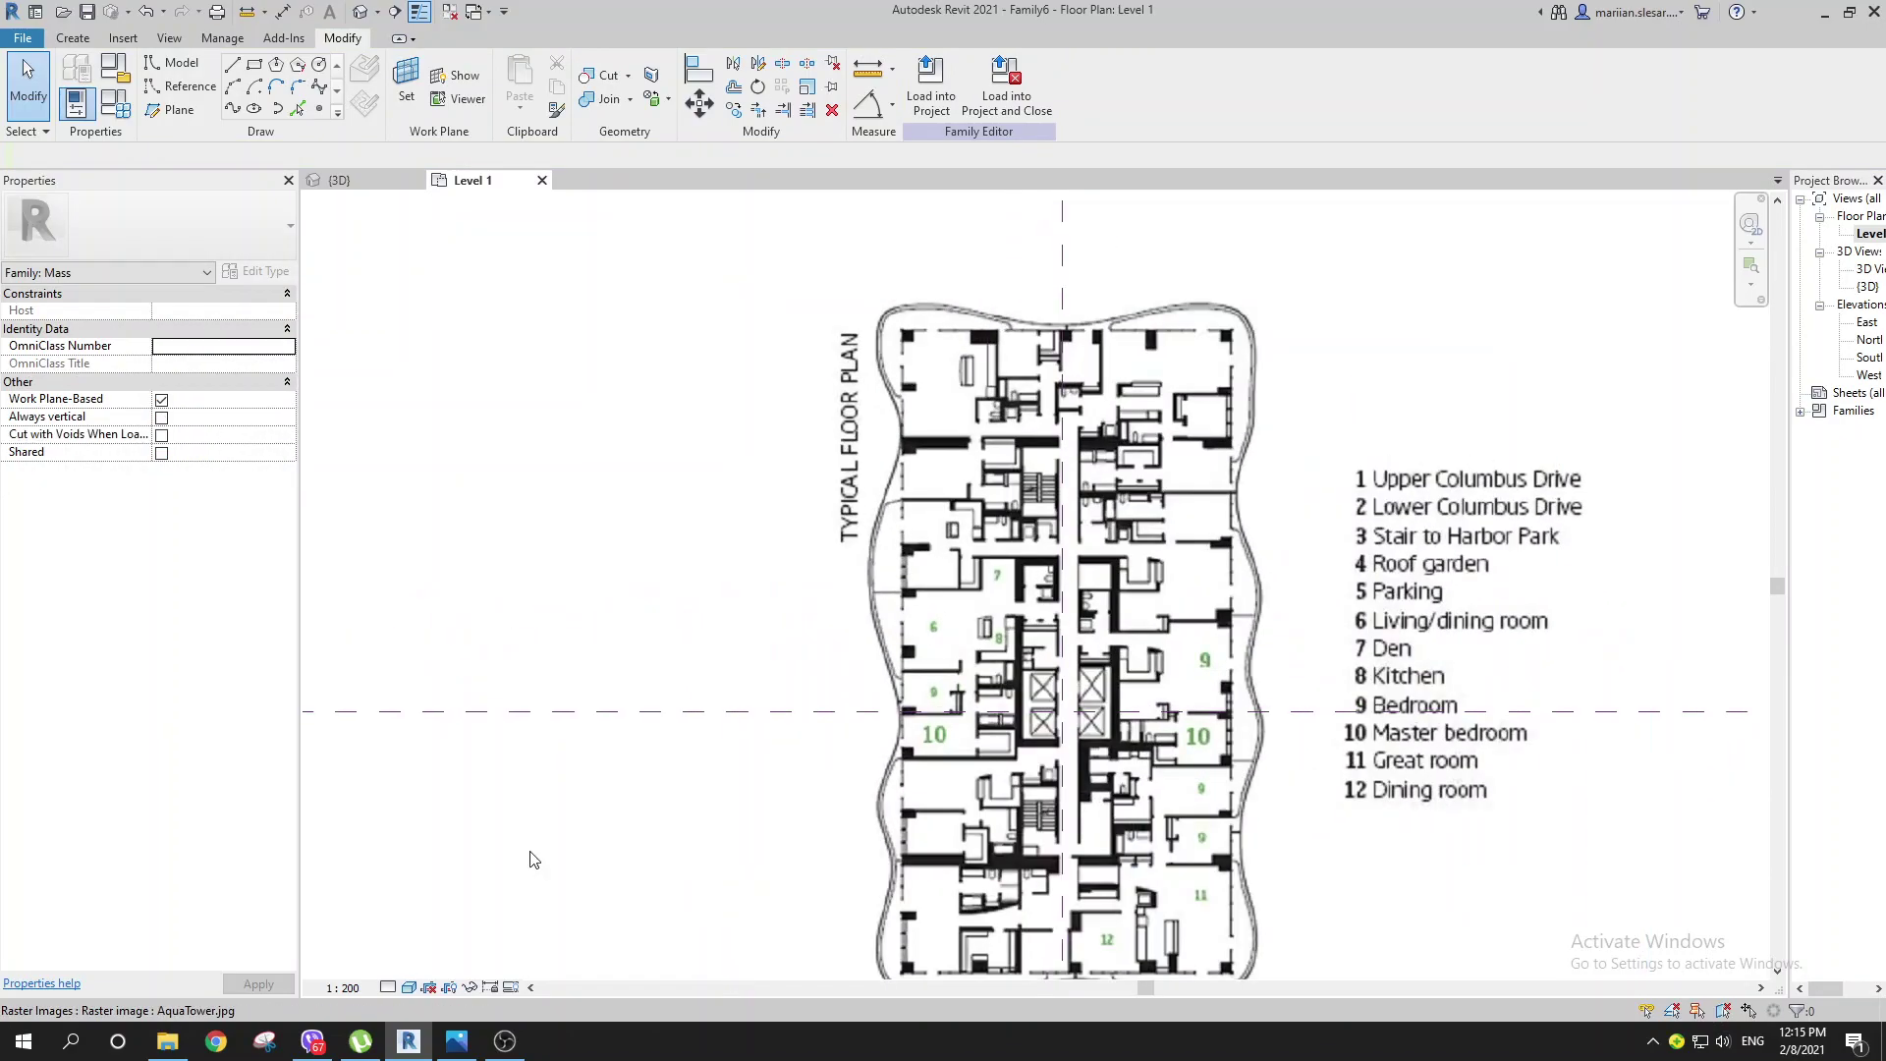
Step: Check the tower photo, and sketch a model line rectangle about 34600 long around the floor plan's outer walls, inside the wavy slab edge
left_click(457, 1041)
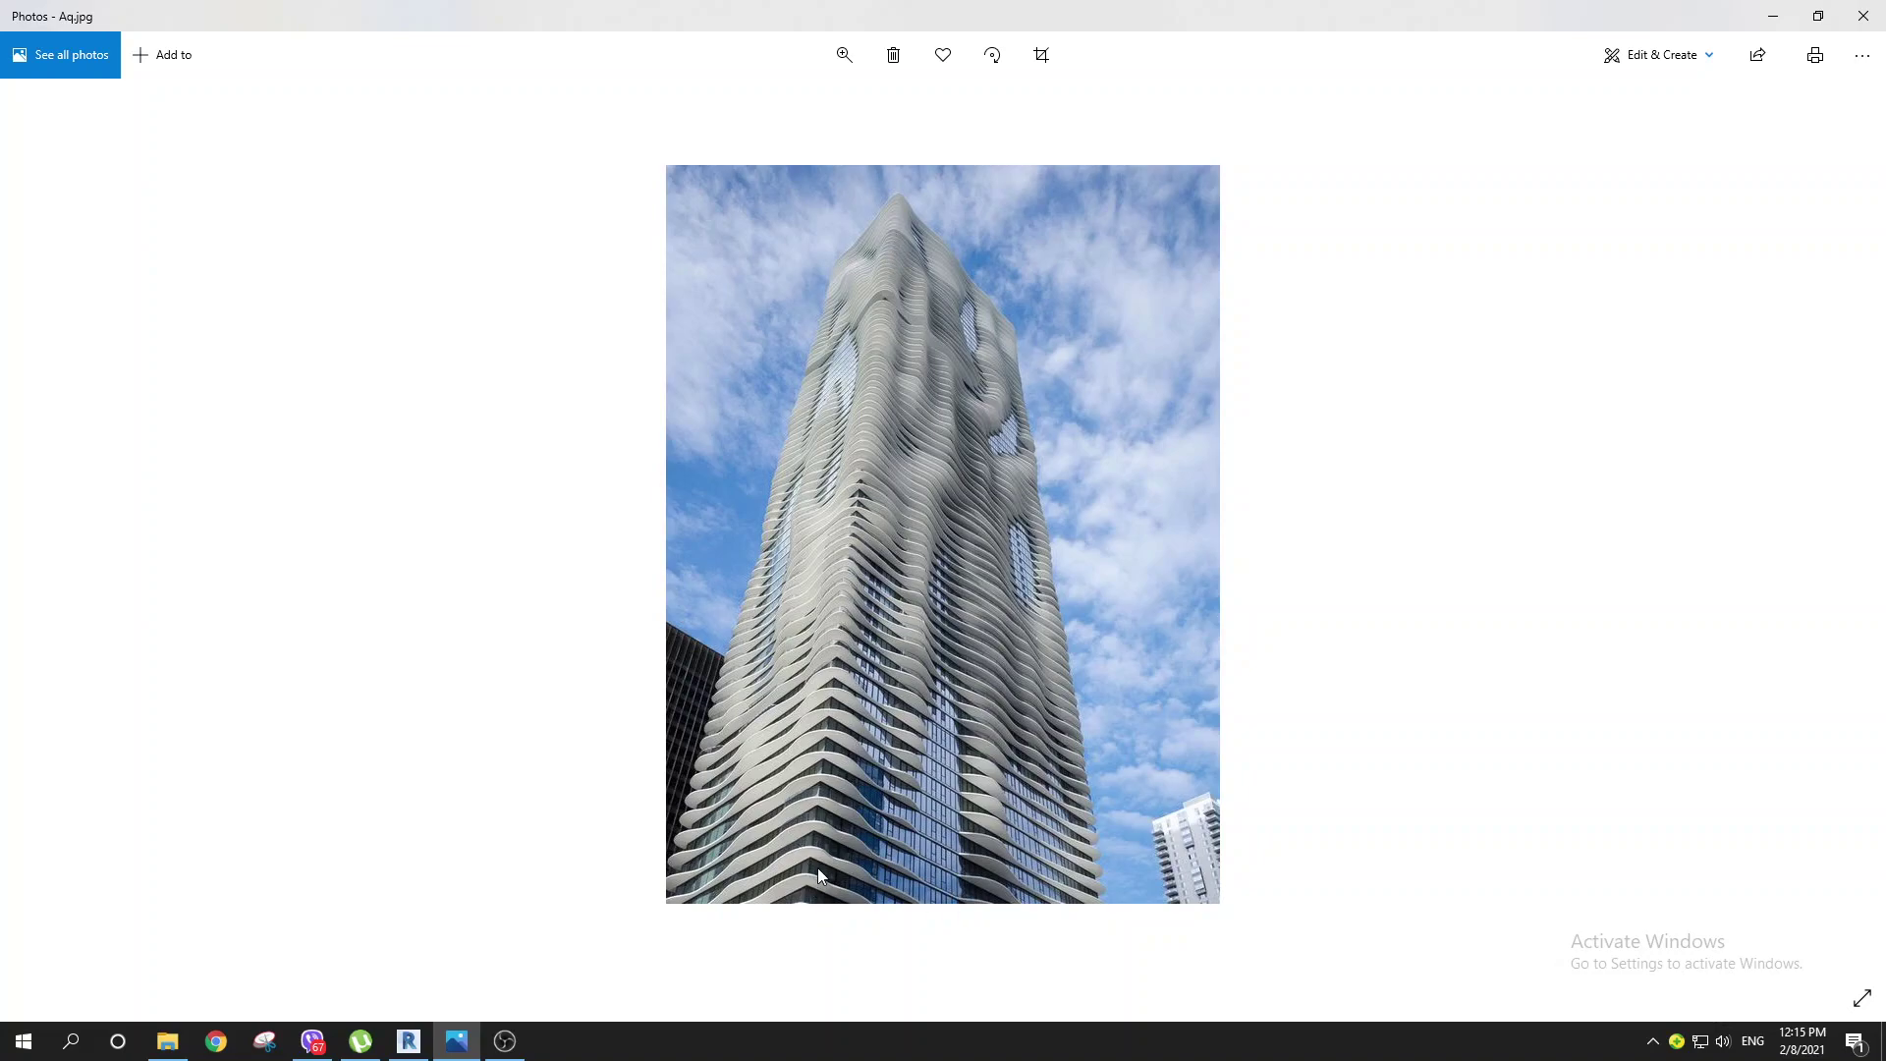
left_click(1773, 15)
middle_click_drag(963, 650, 963, 506)
scroll(963, 504, "down", 2)
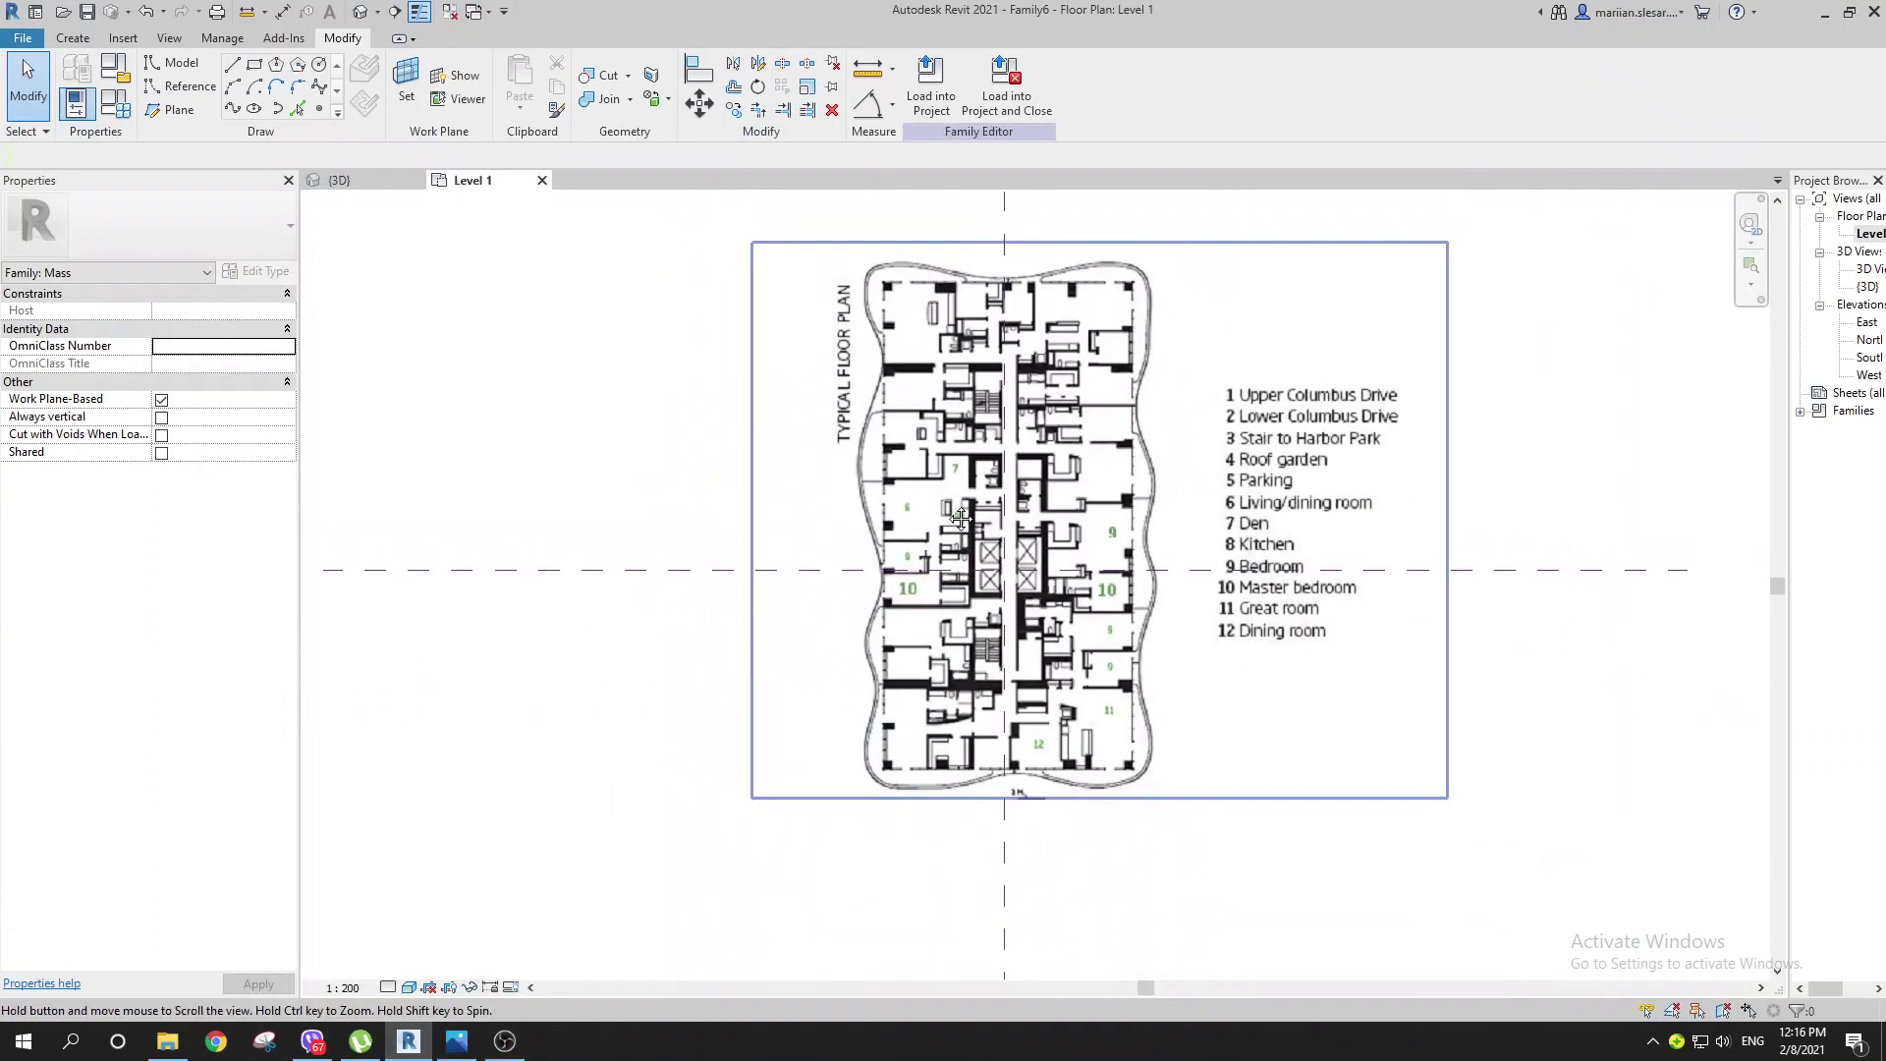
left_click(256, 67)
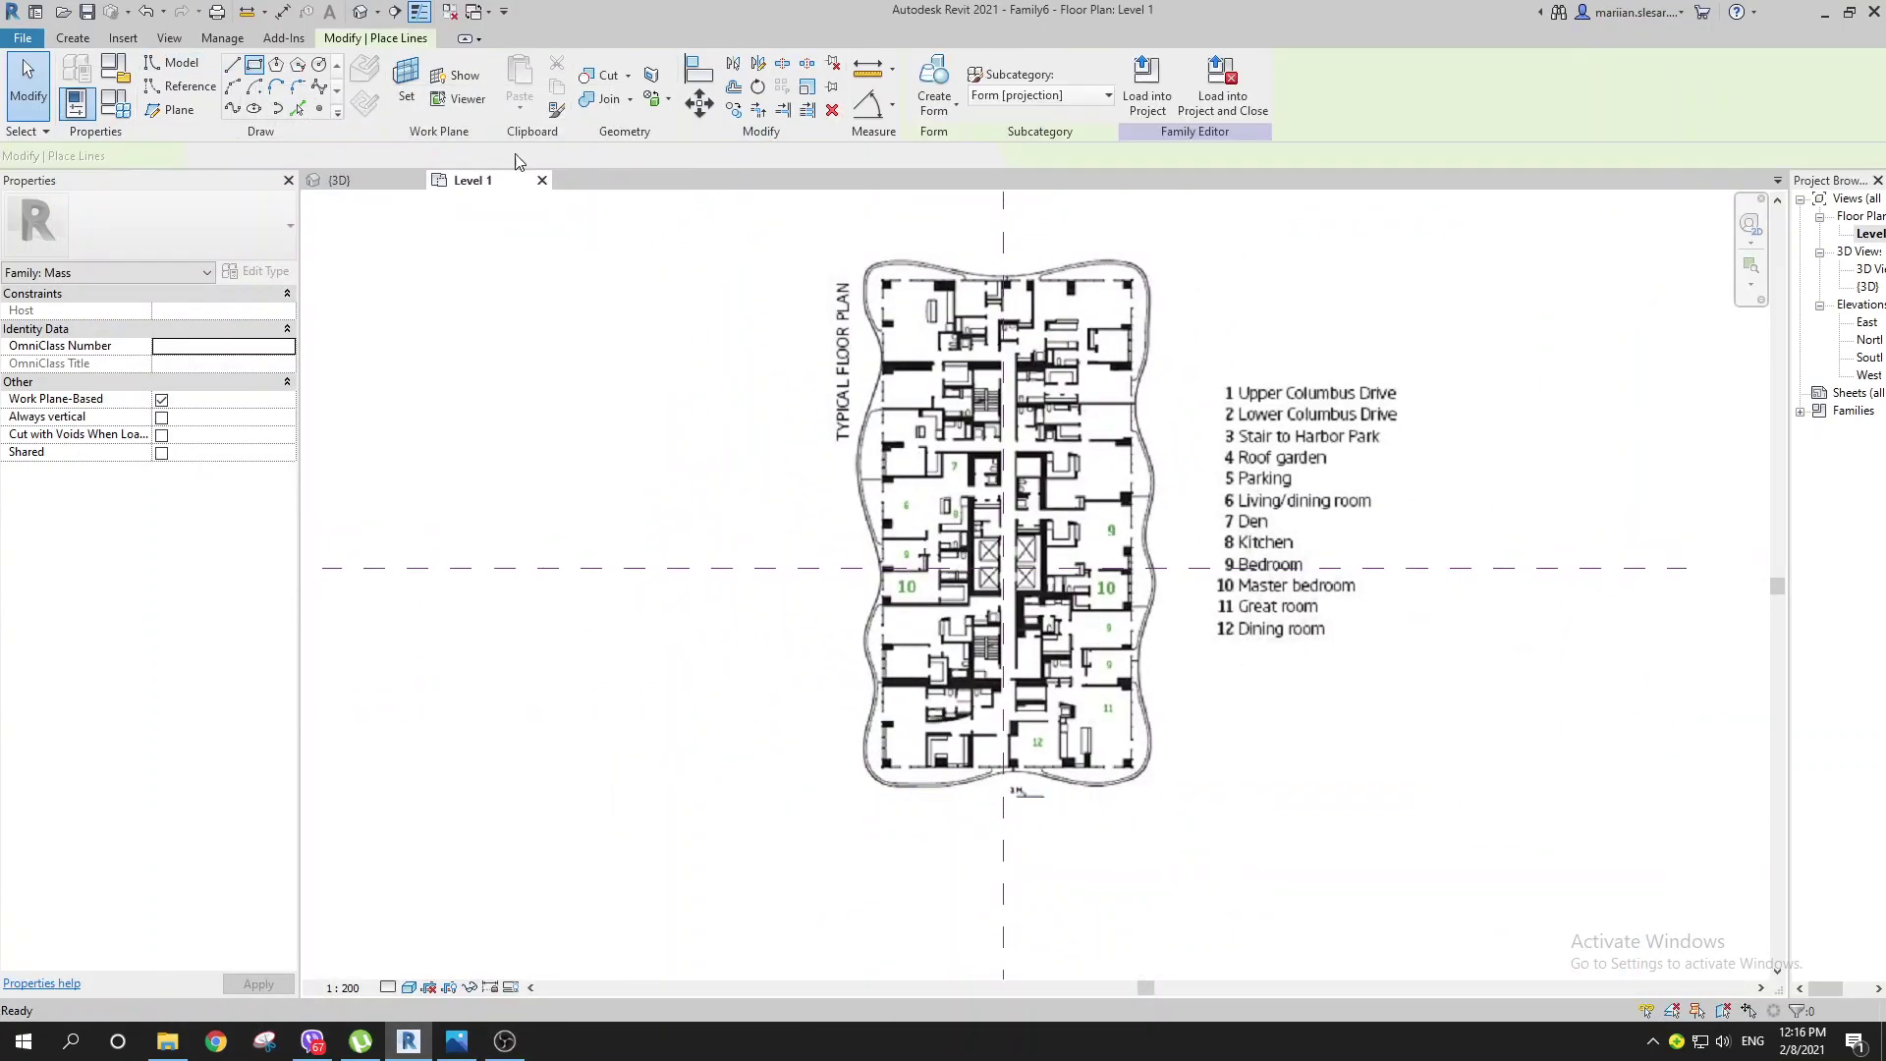
left_click(883, 279)
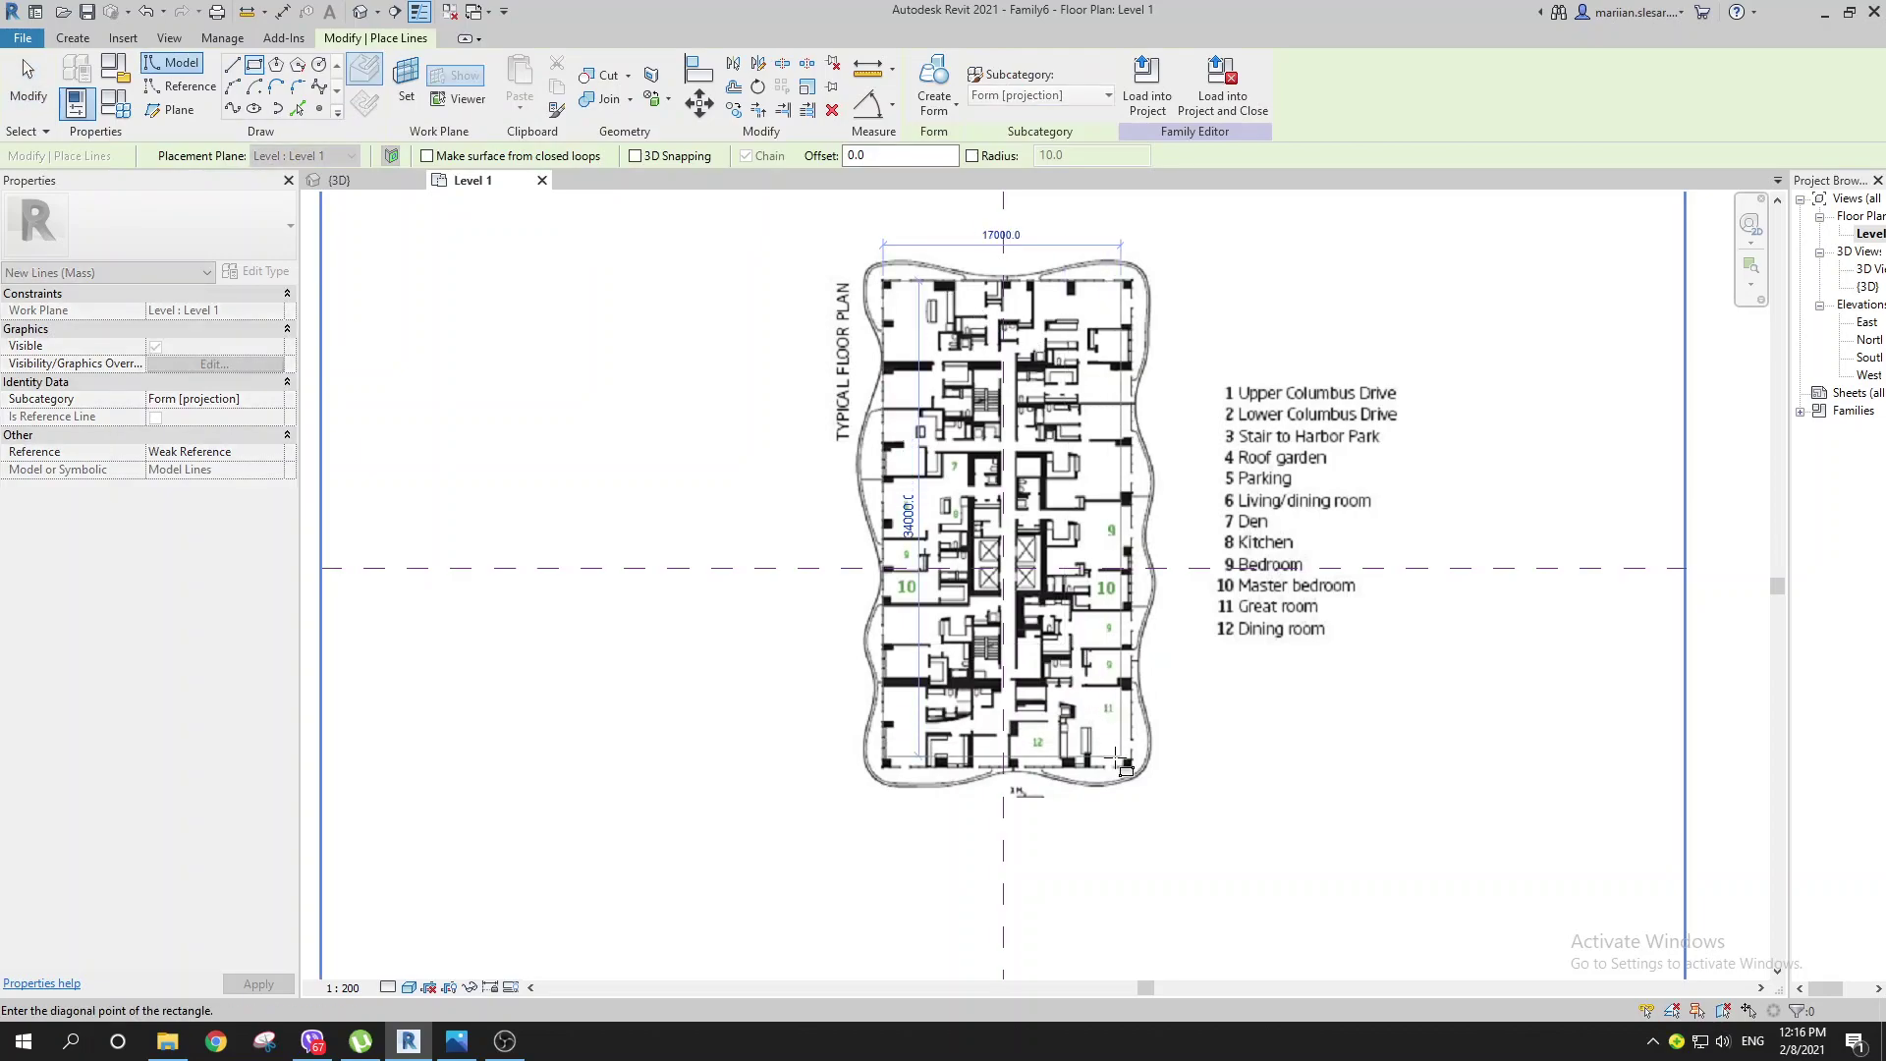
scroll(1128, 766, "up", 4)
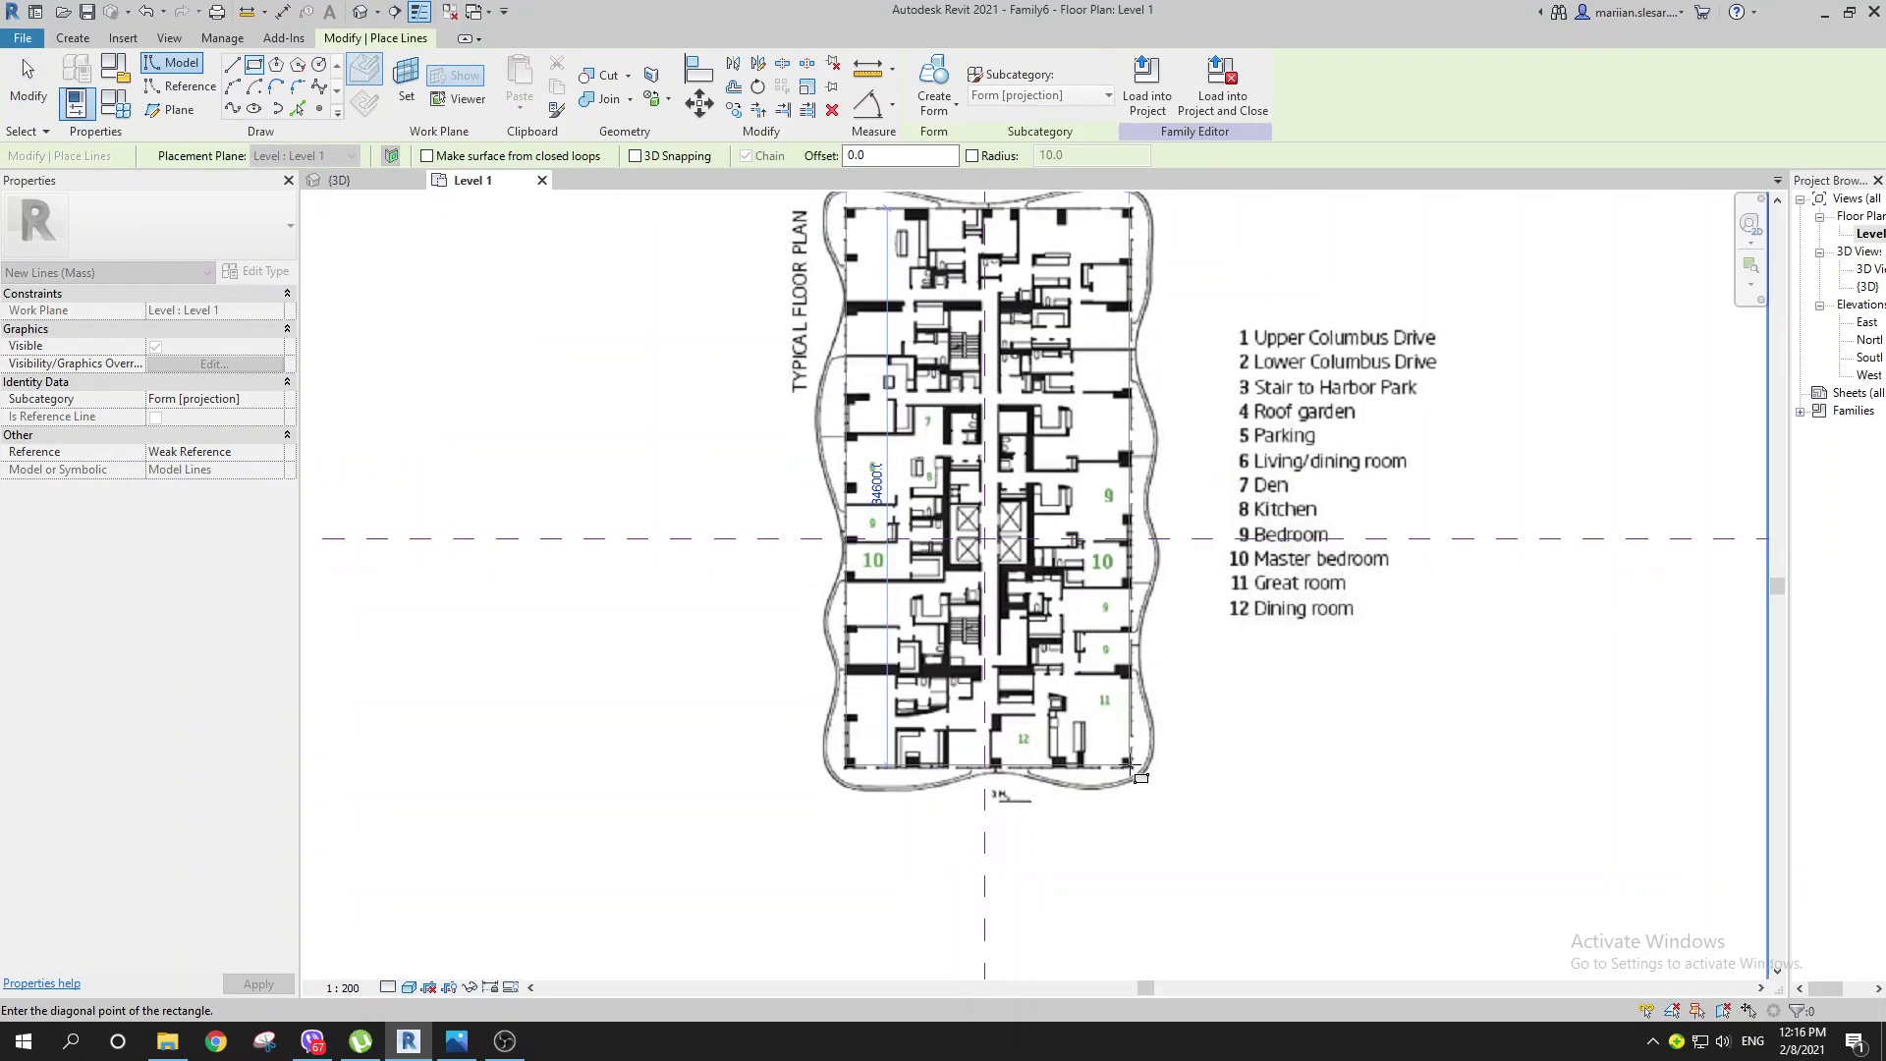
left_click(1126, 762)
scroll(1082, 723, "down", 5)
middle_click_drag(1085, 742, 1094, 780)
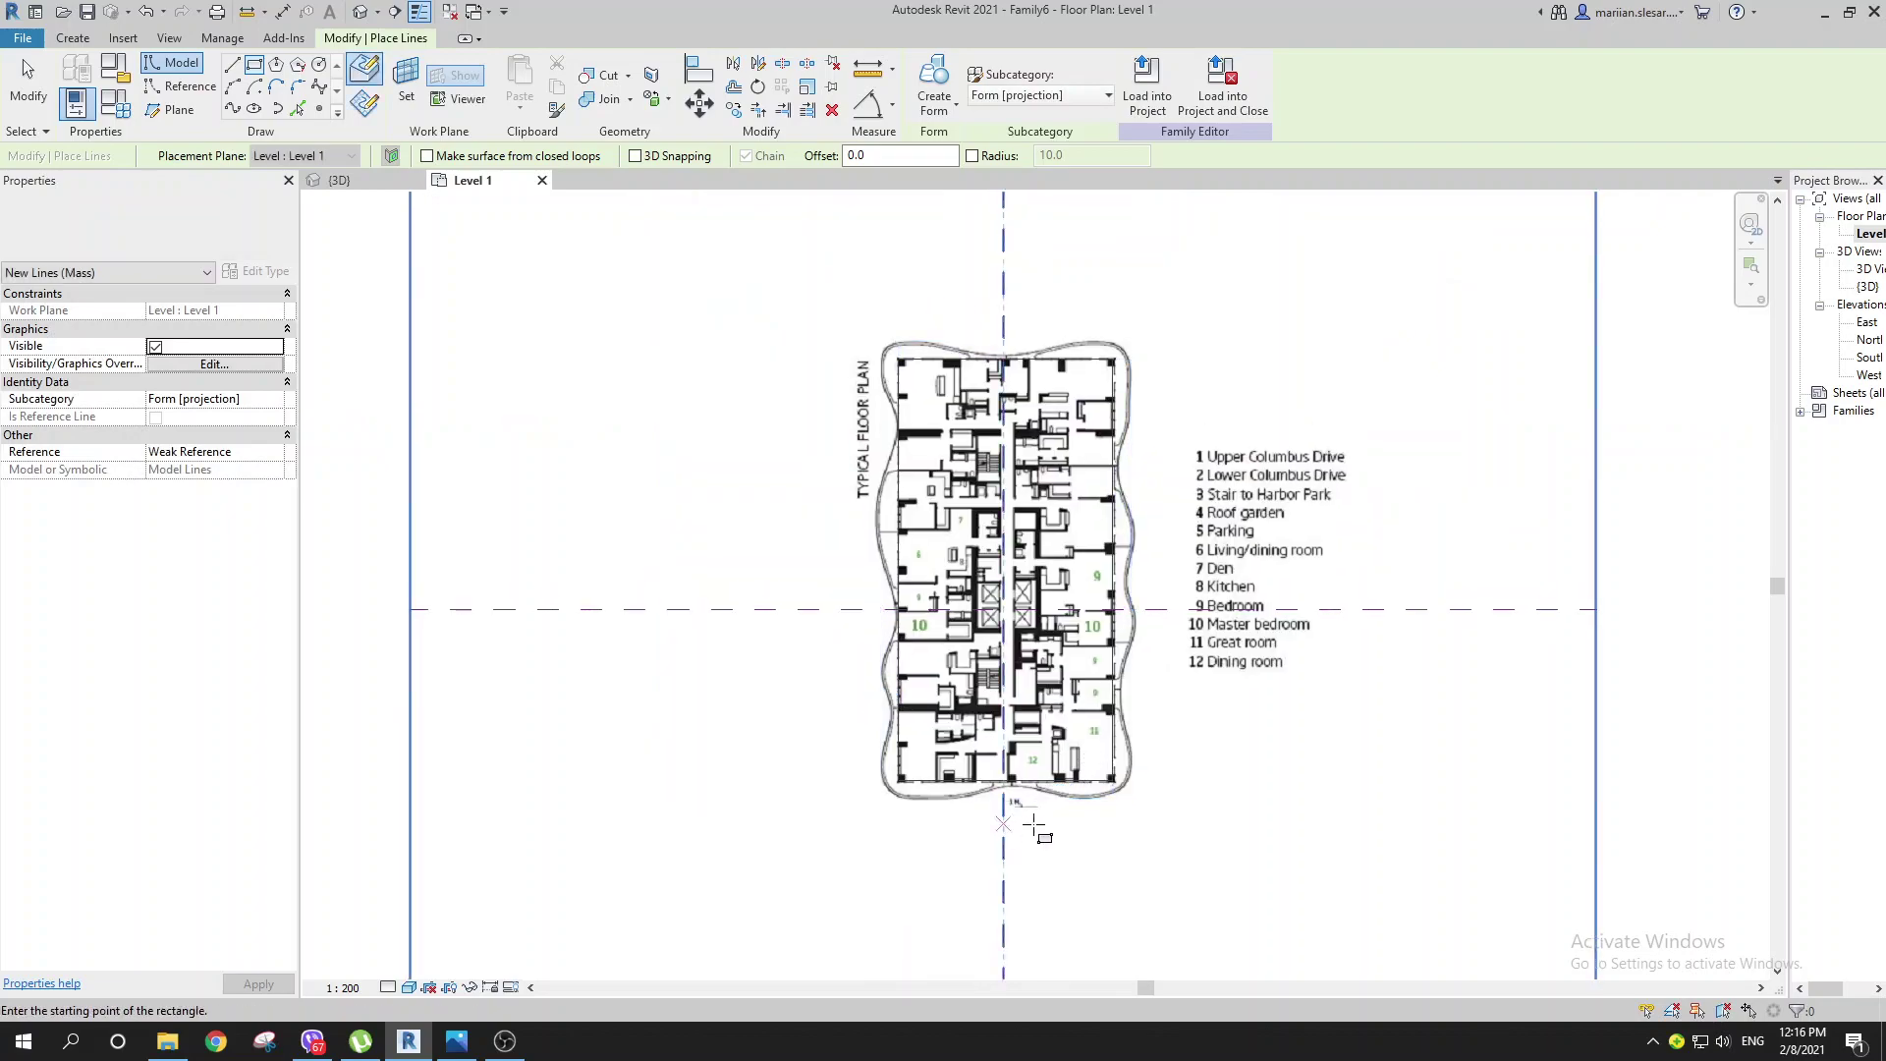
Step: Open the South elevation view
scroll(1069, 709, "down", 1)
middle_click_drag(1100, 703, 1019, 717)
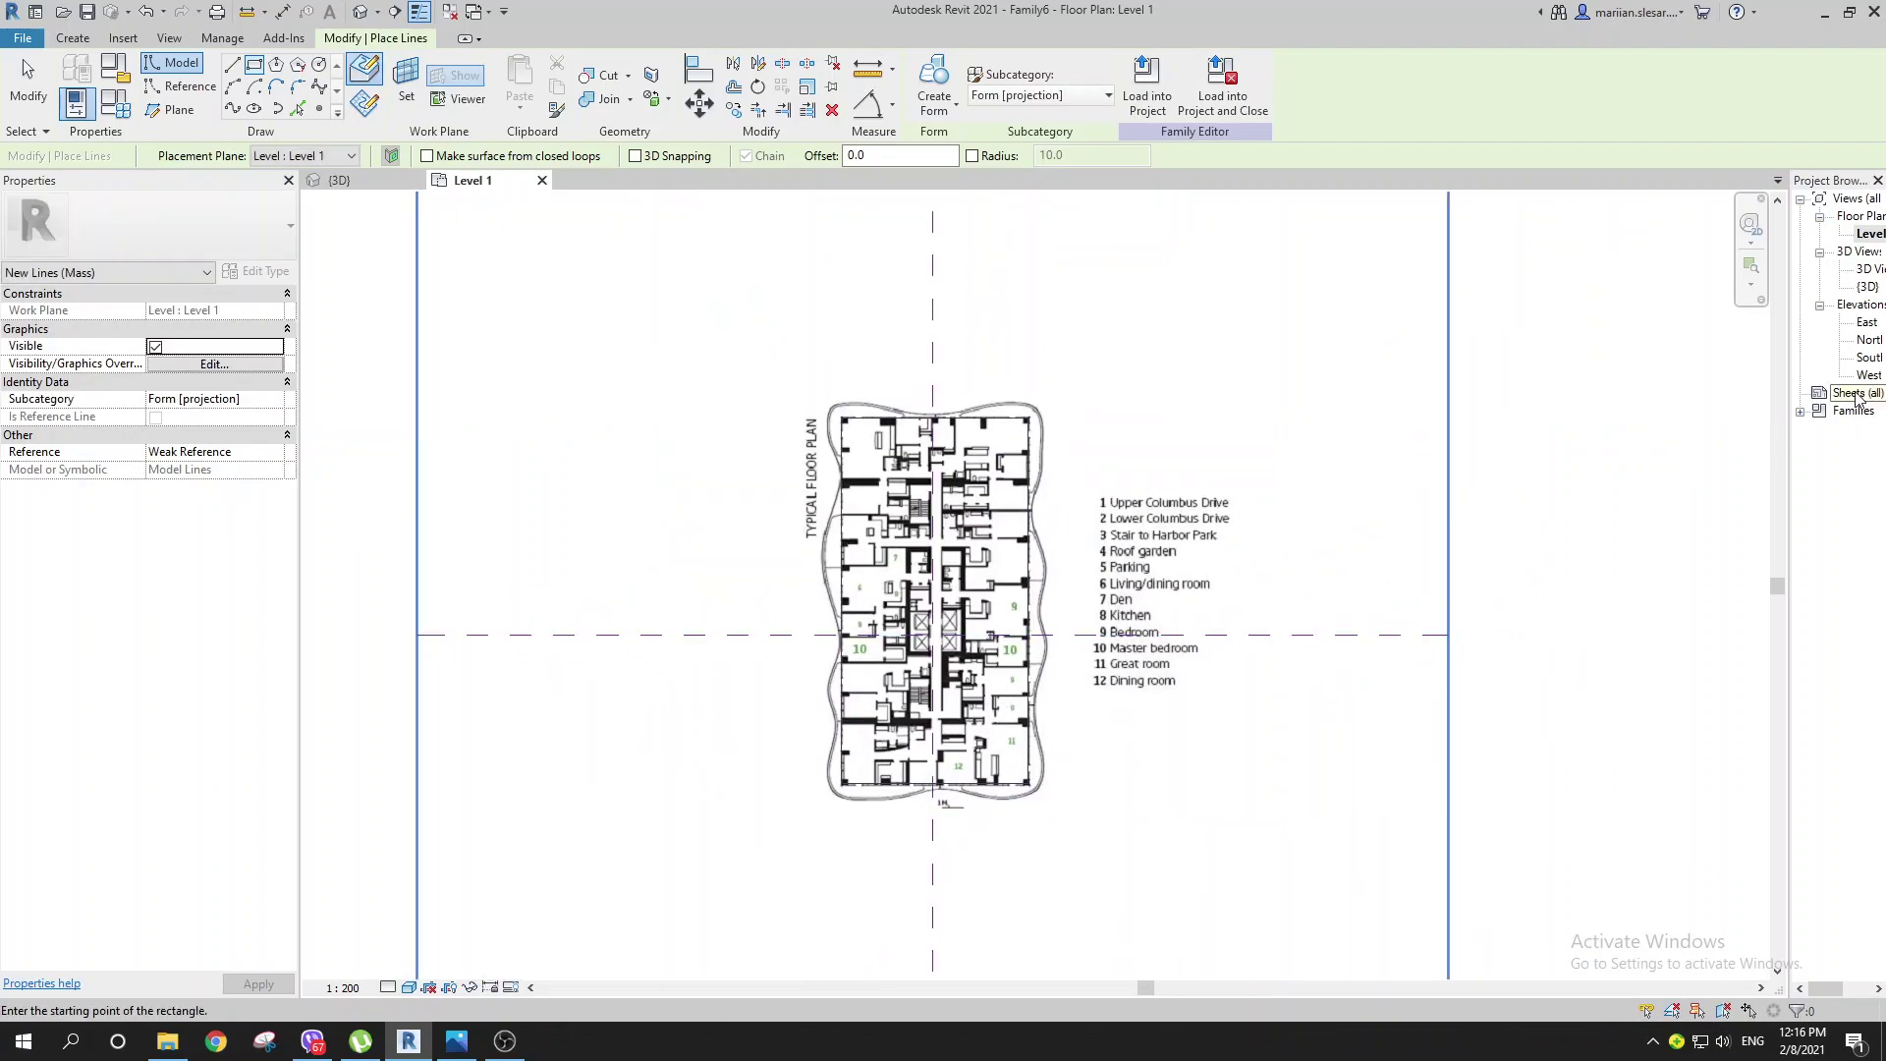
double_click(1870, 358)
scroll(943, 580, "down", 2)
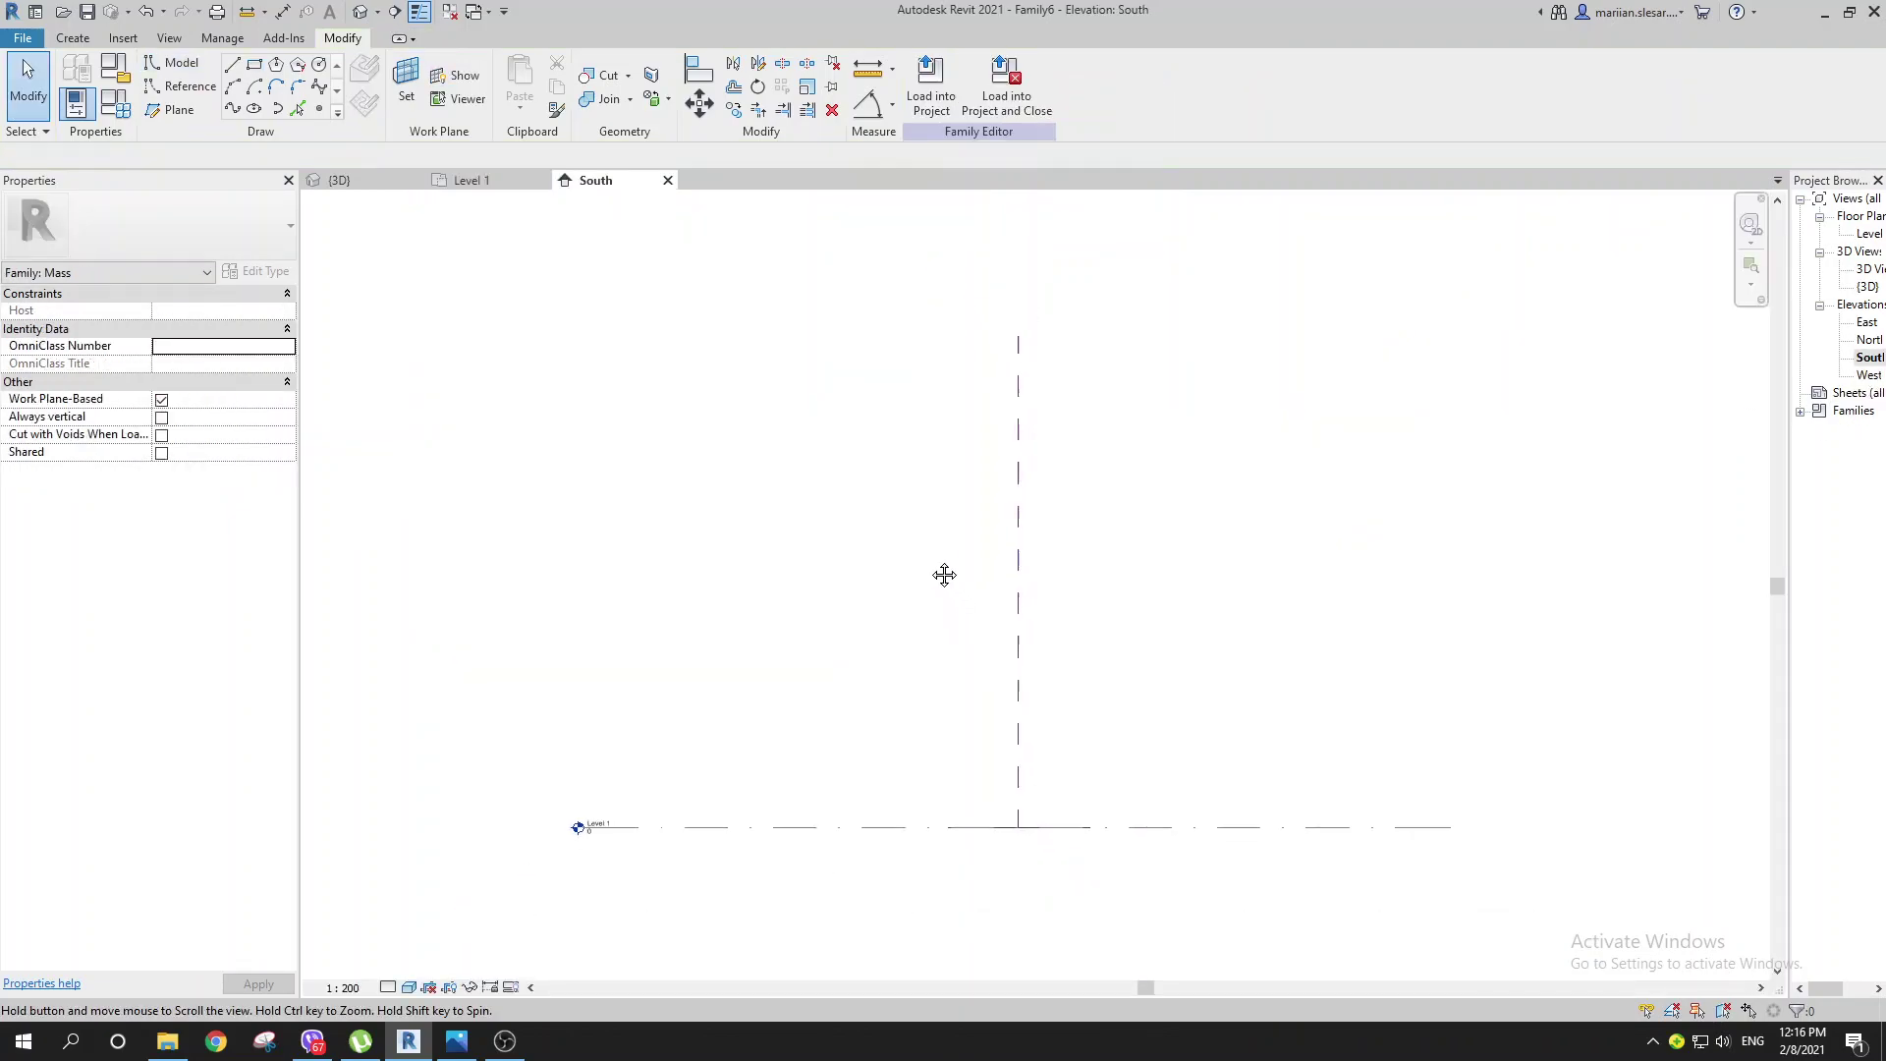
middle_click_drag(791, 693, 711, 703)
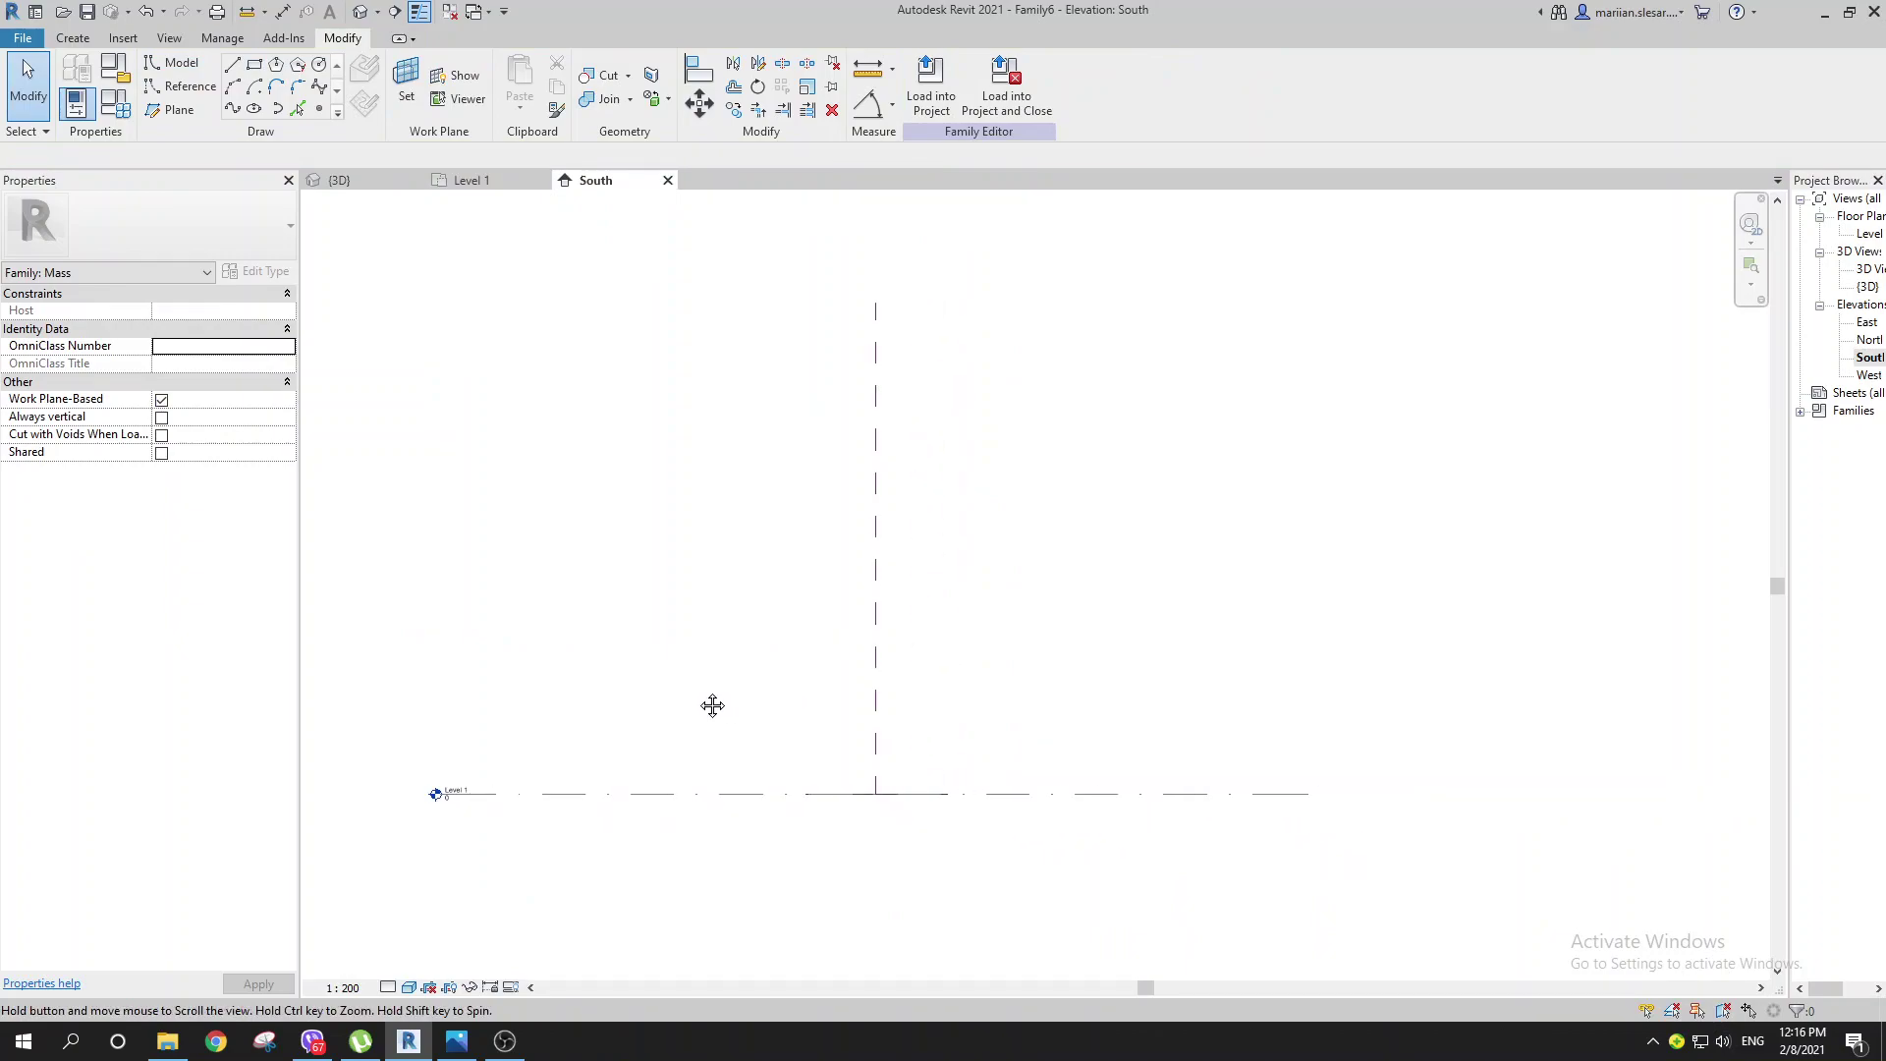
key("l")
key("l")
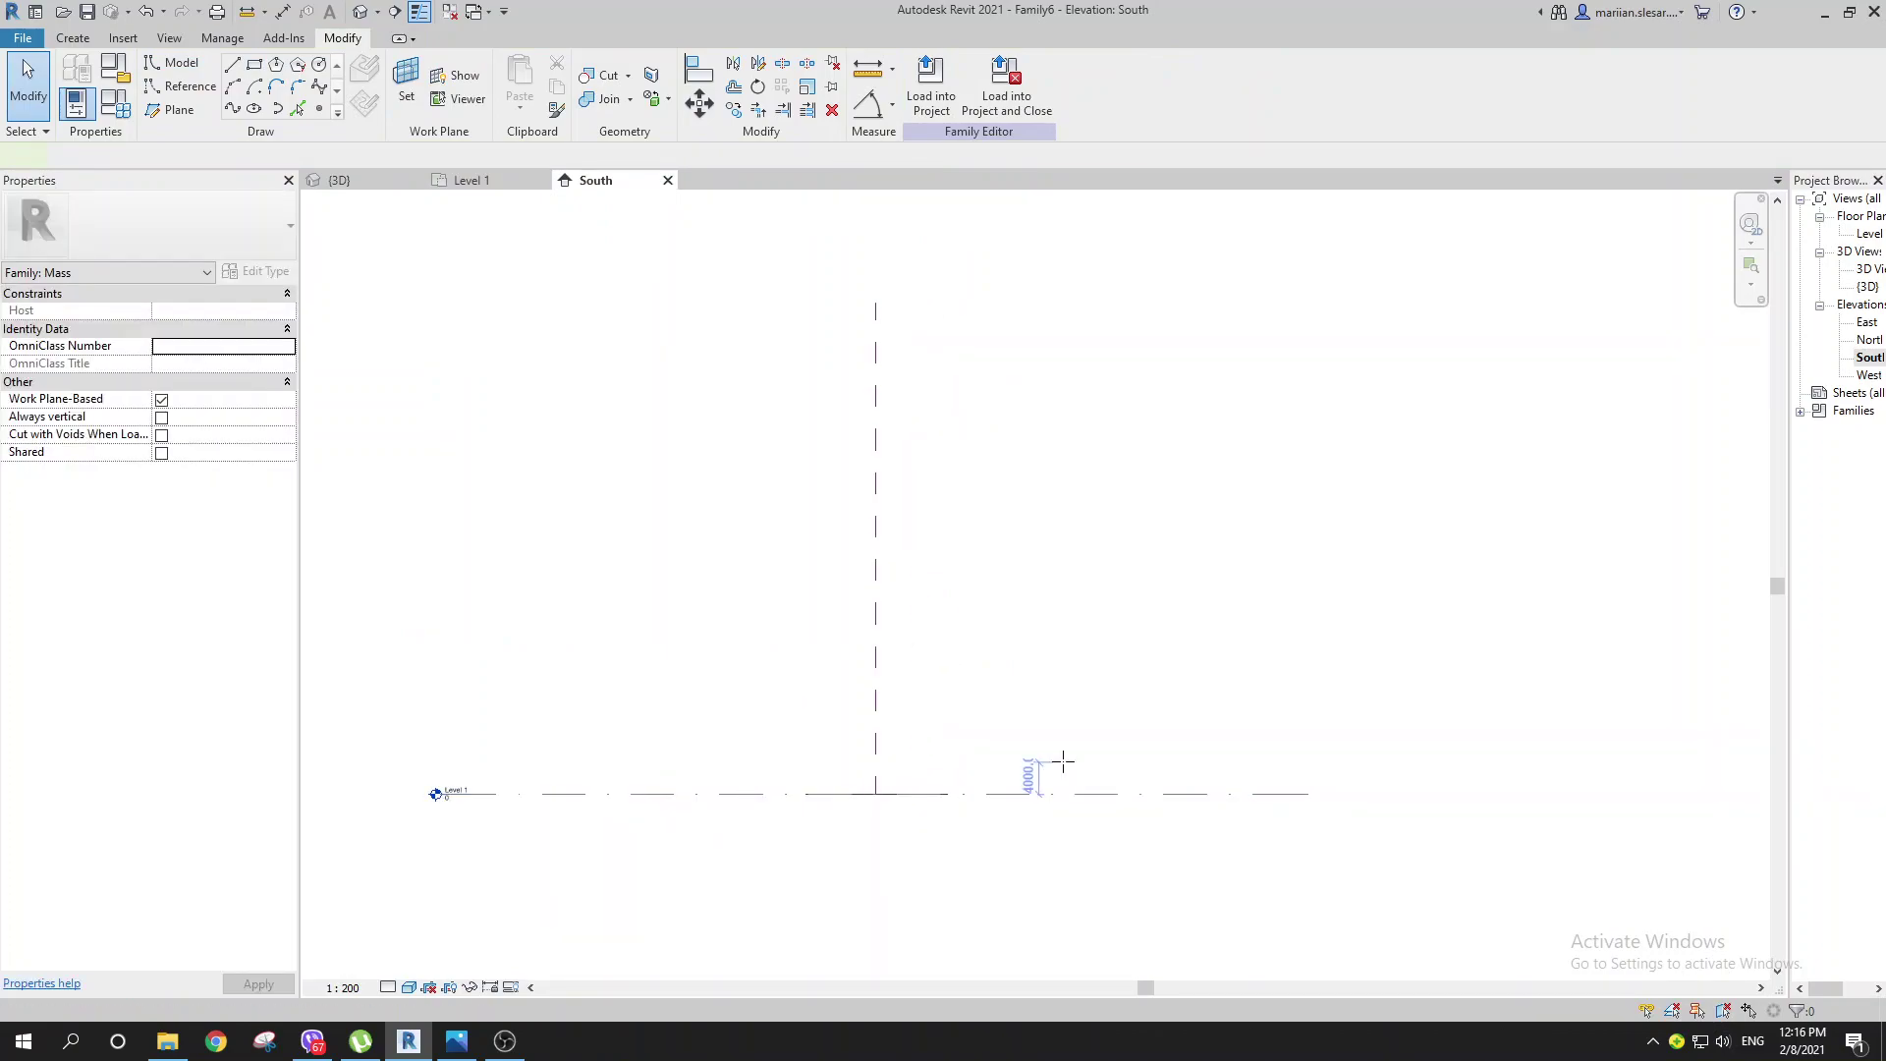
key("Escape")
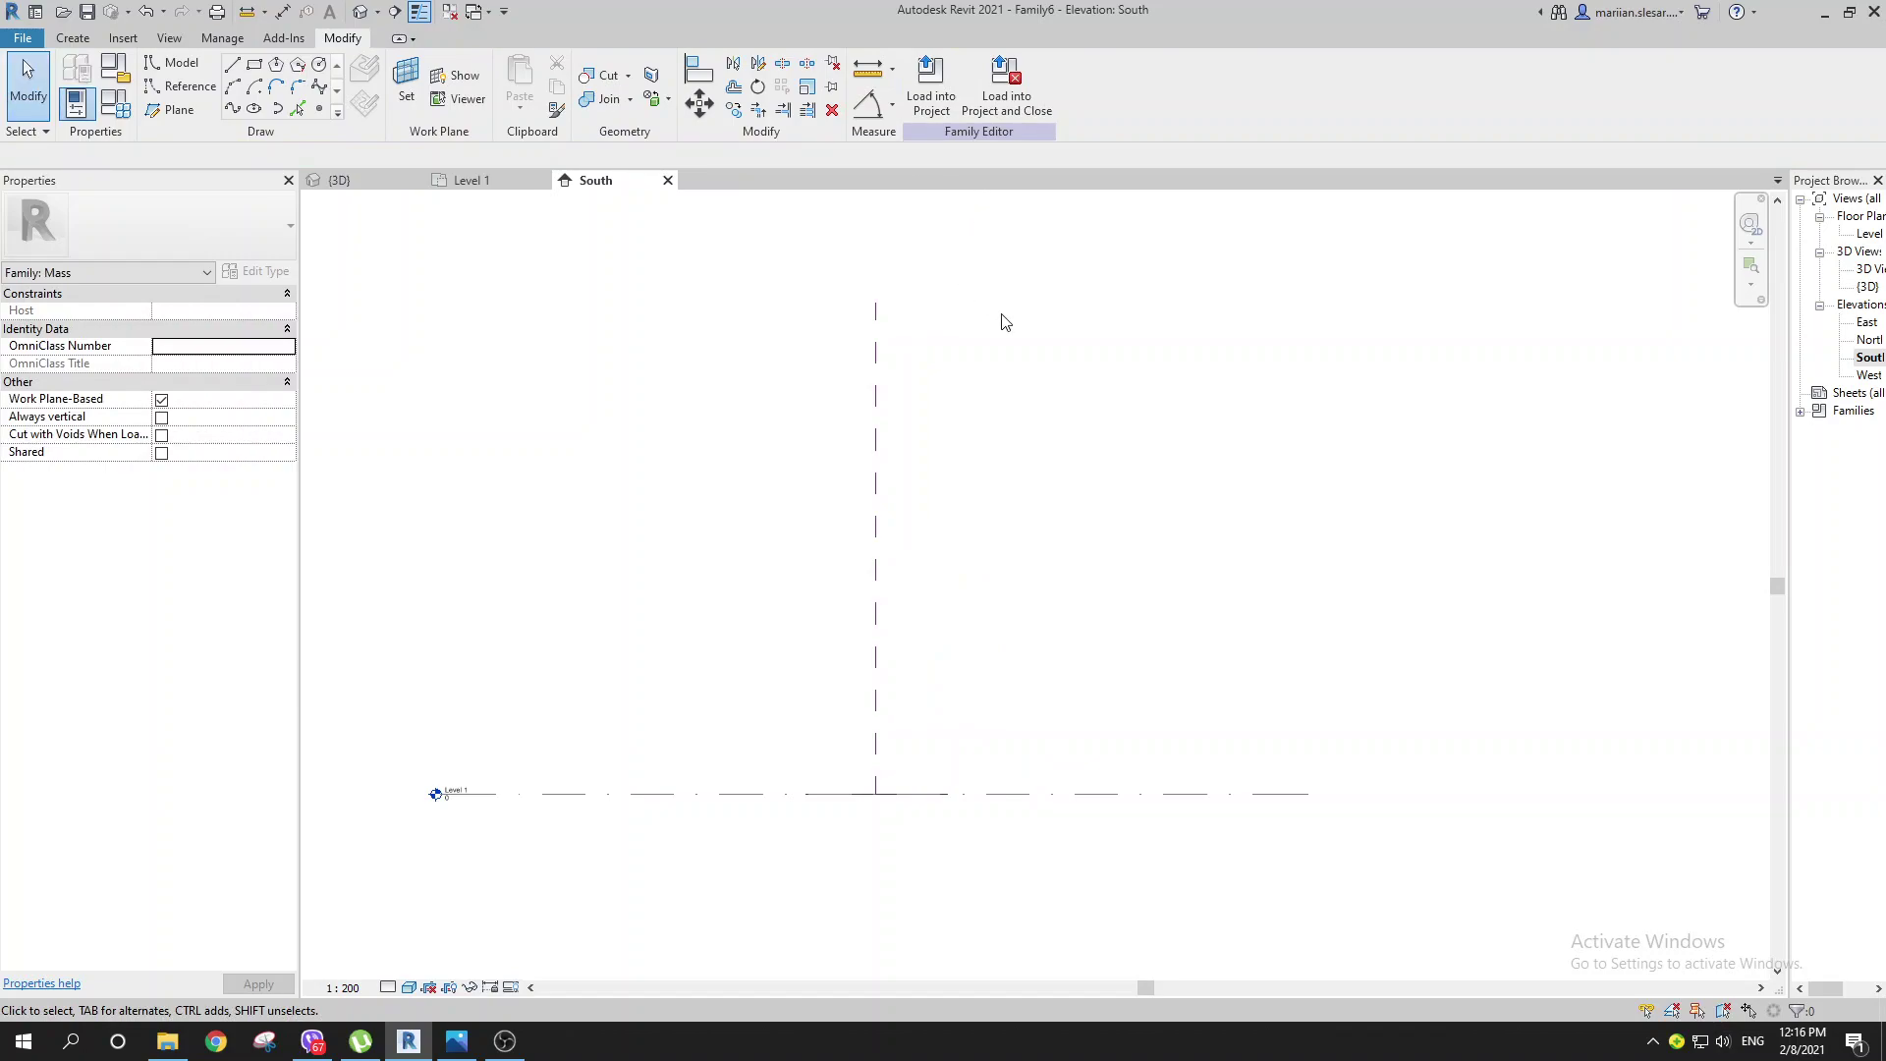
Step: Start the Level tool in Pick Lines mode and set its offset to 15000
key("l")
key("l")
middle_click_drag(901, 509, 940, 454)
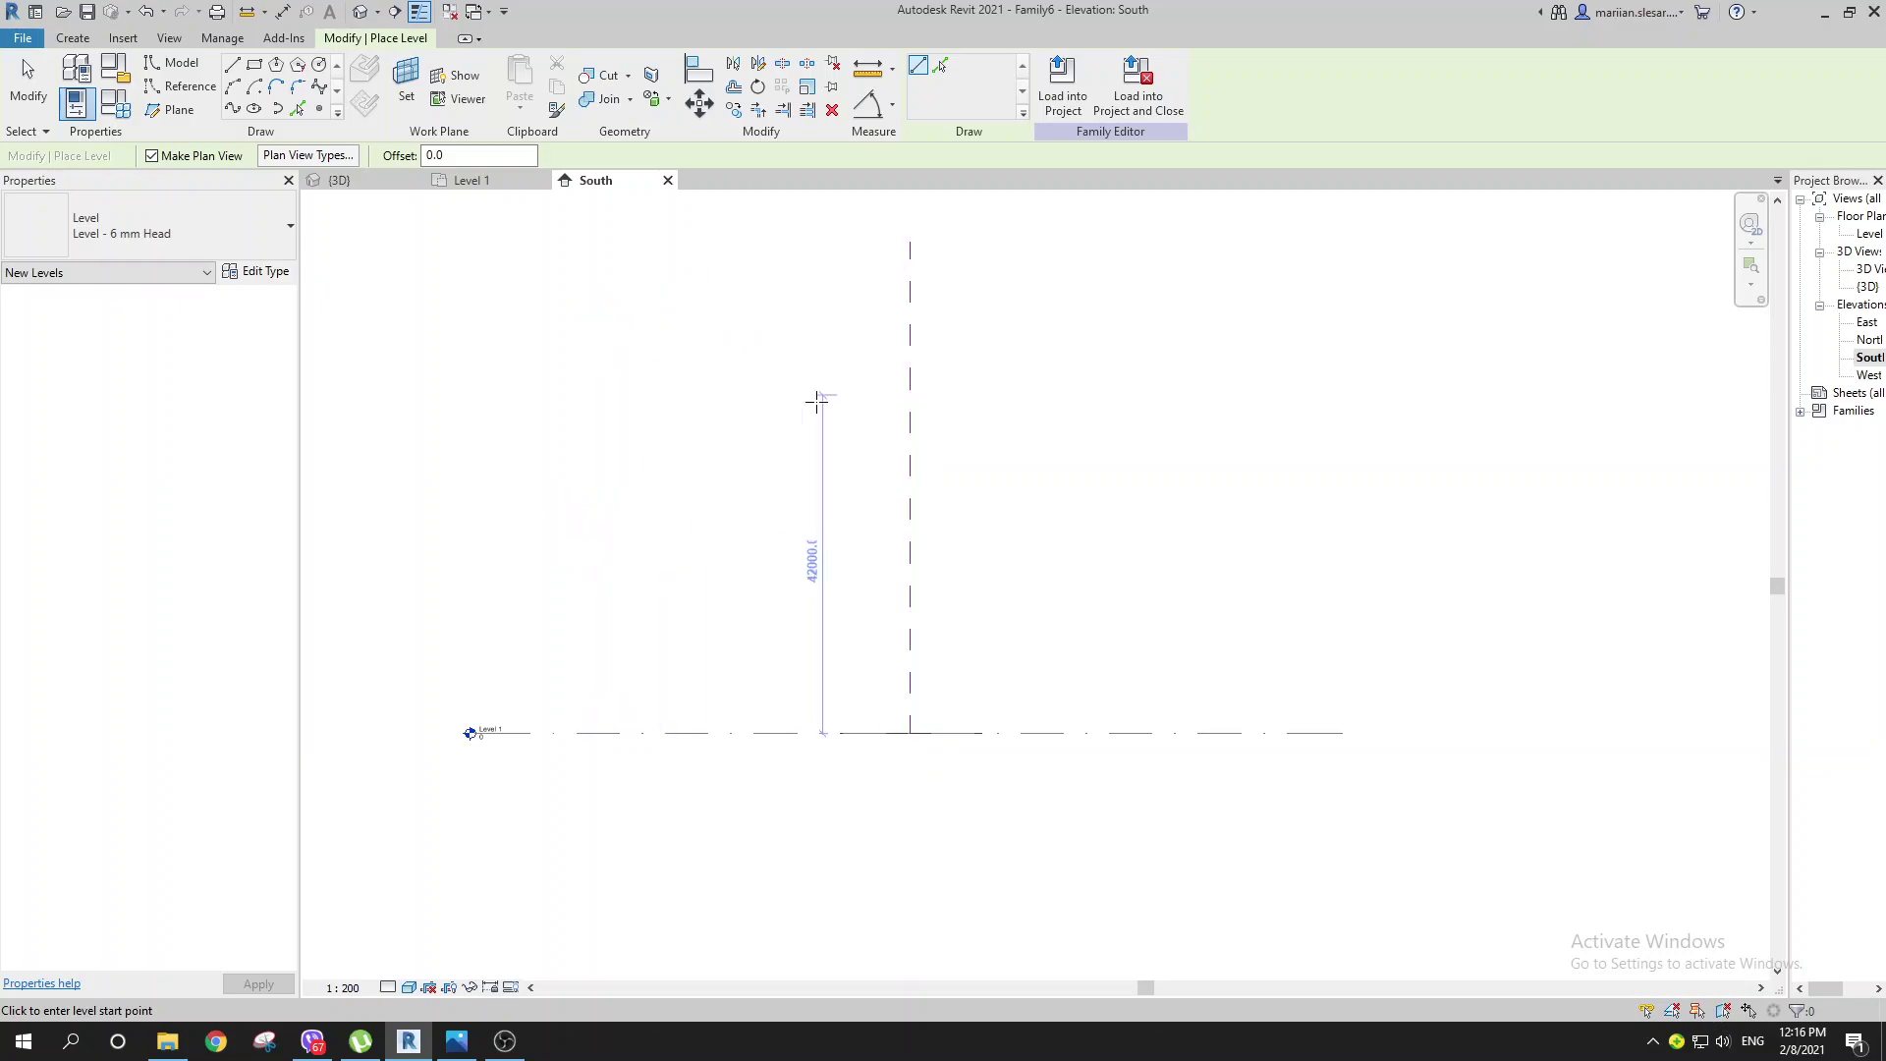
middle_click_drag(790, 492, 753, 425)
middle_click_drag(792, 503, 755, 540)
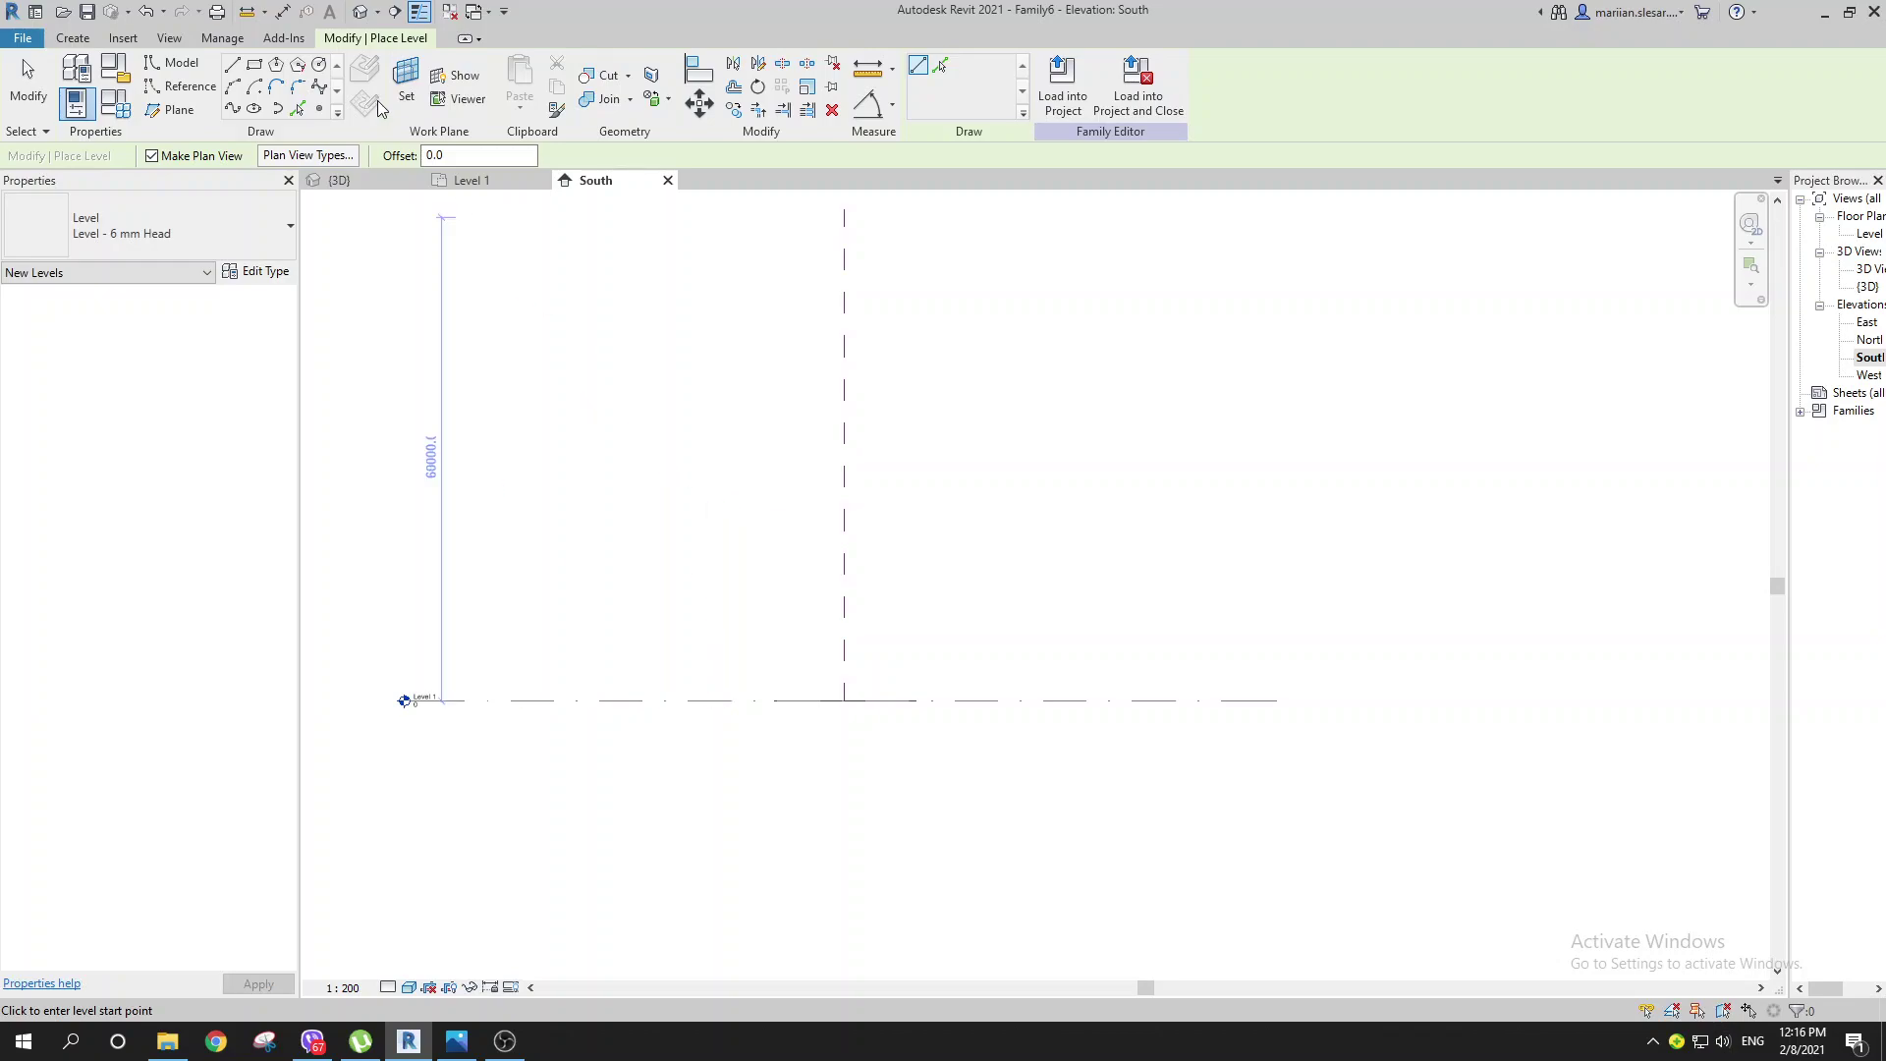
left_click(938, 71)
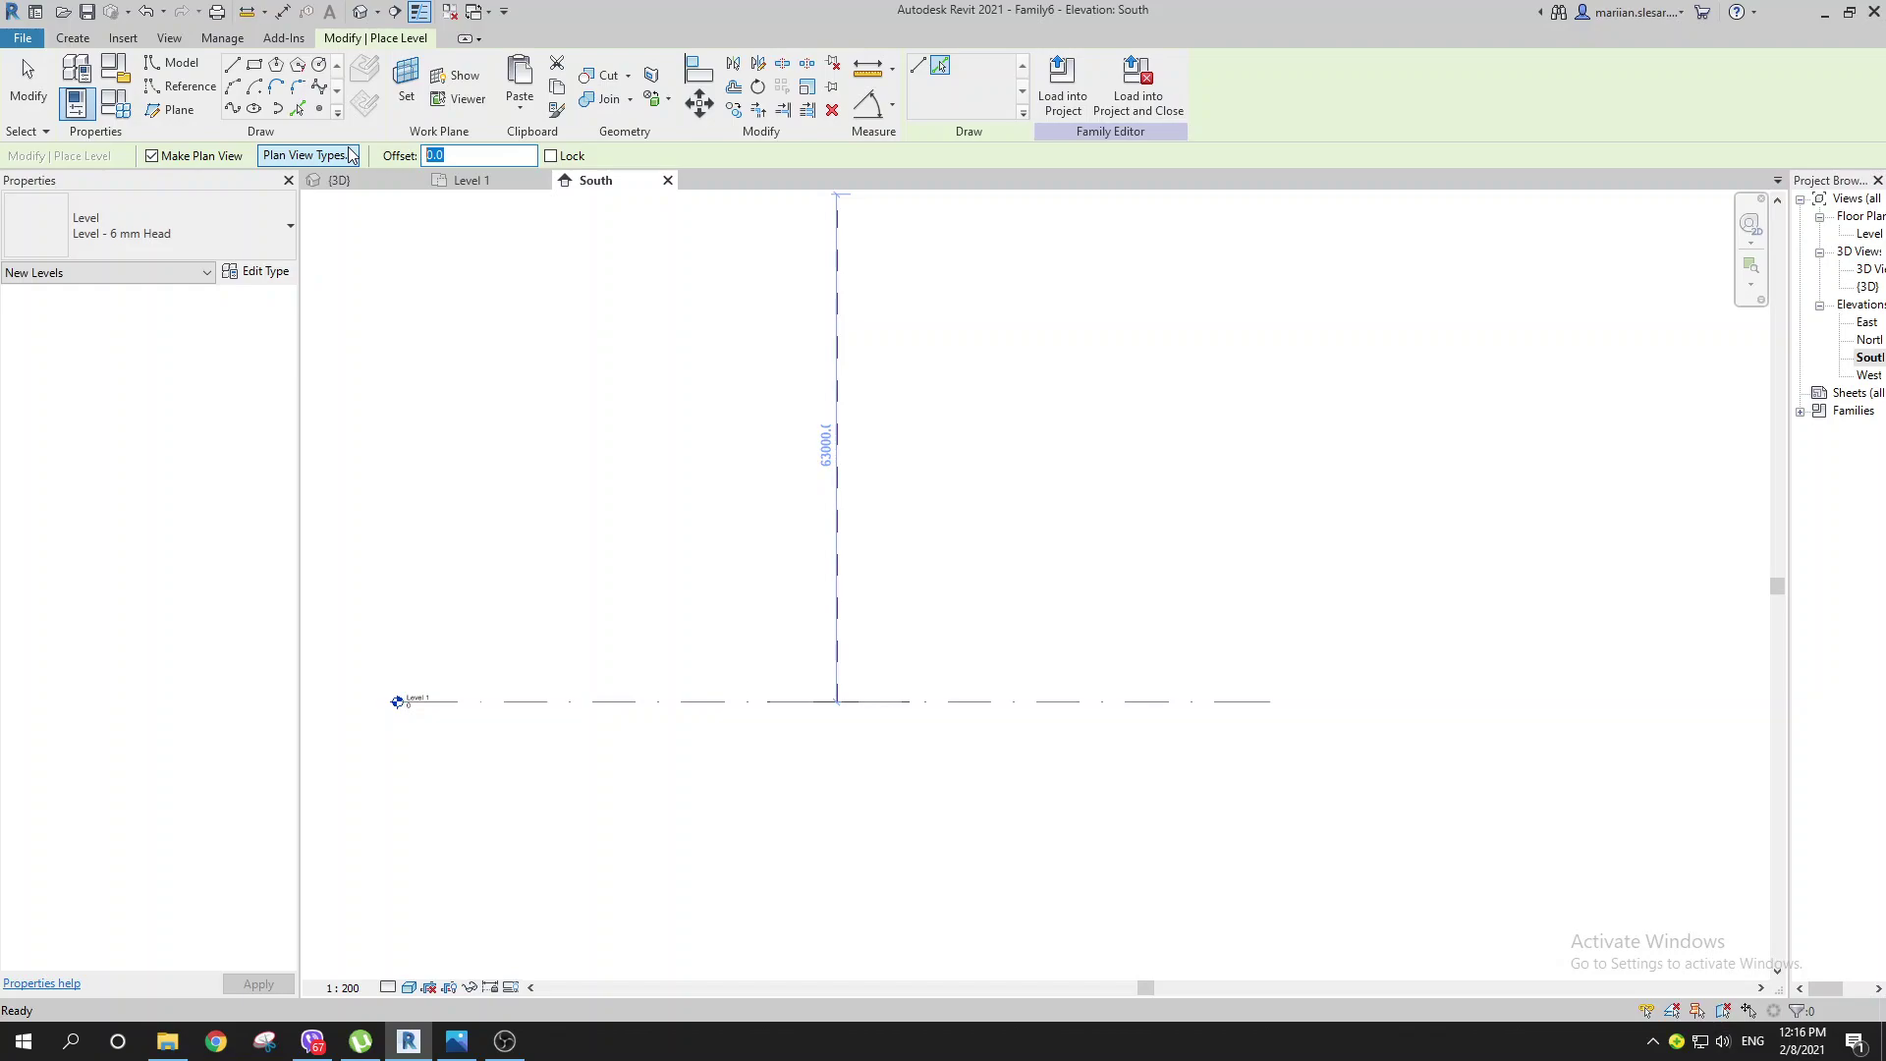
key("Return")
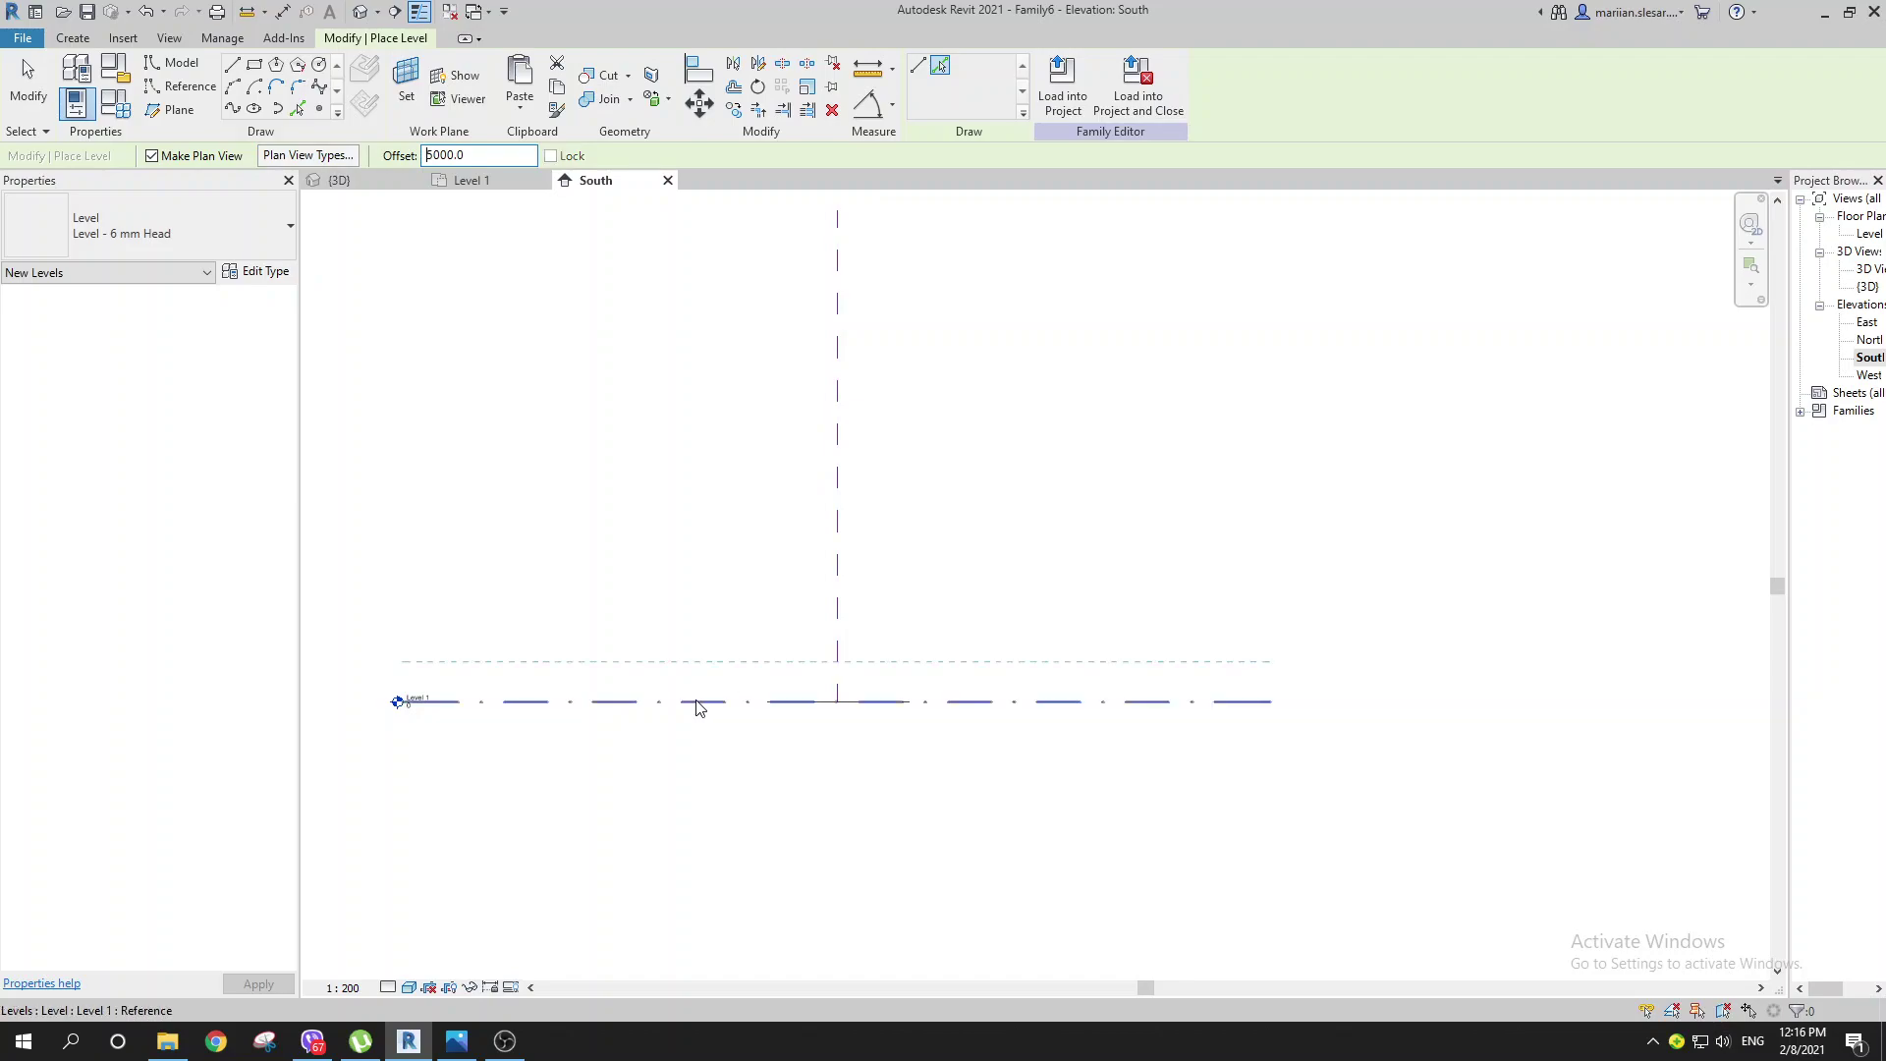
double_click(497, 158)
type("15")
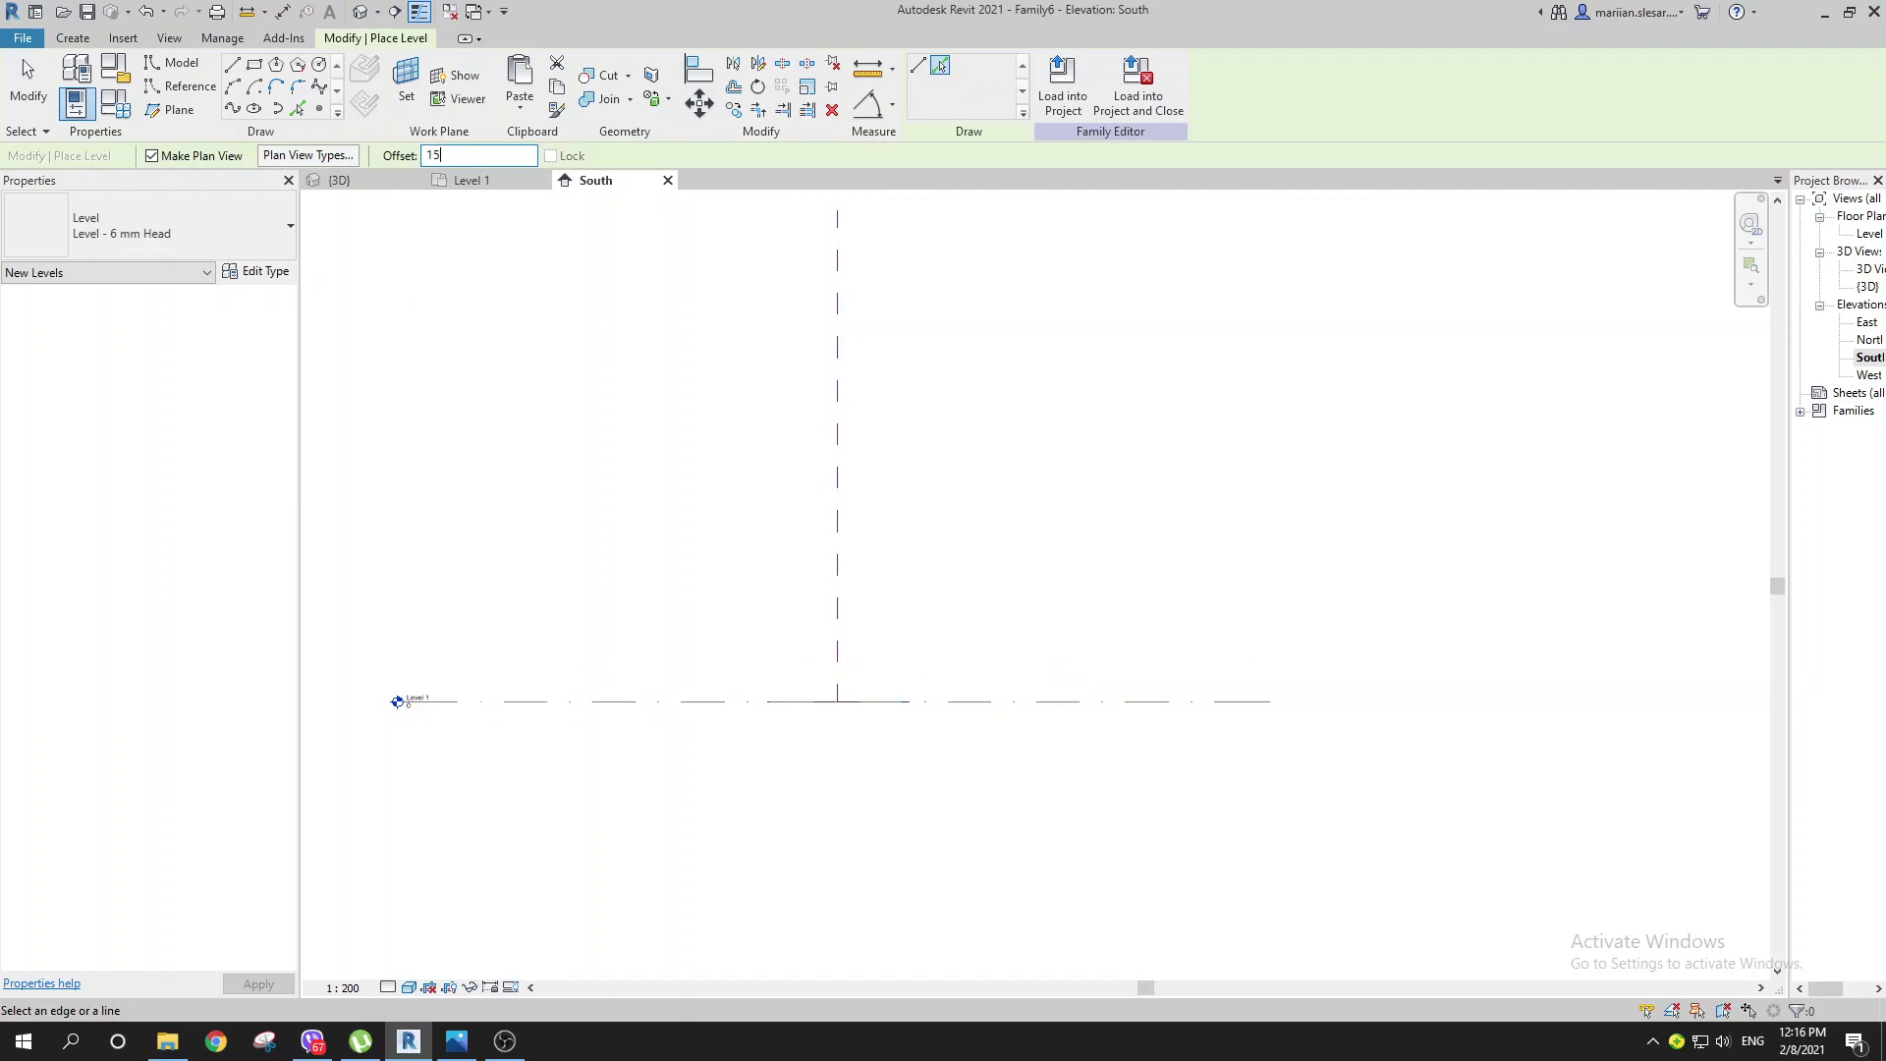
Step: Add three levels above Level 1, each offset 15000 upward from the level below it
scroll(731, 515, "down", 1)
middle_click_drag(773, 544, 768, 624)
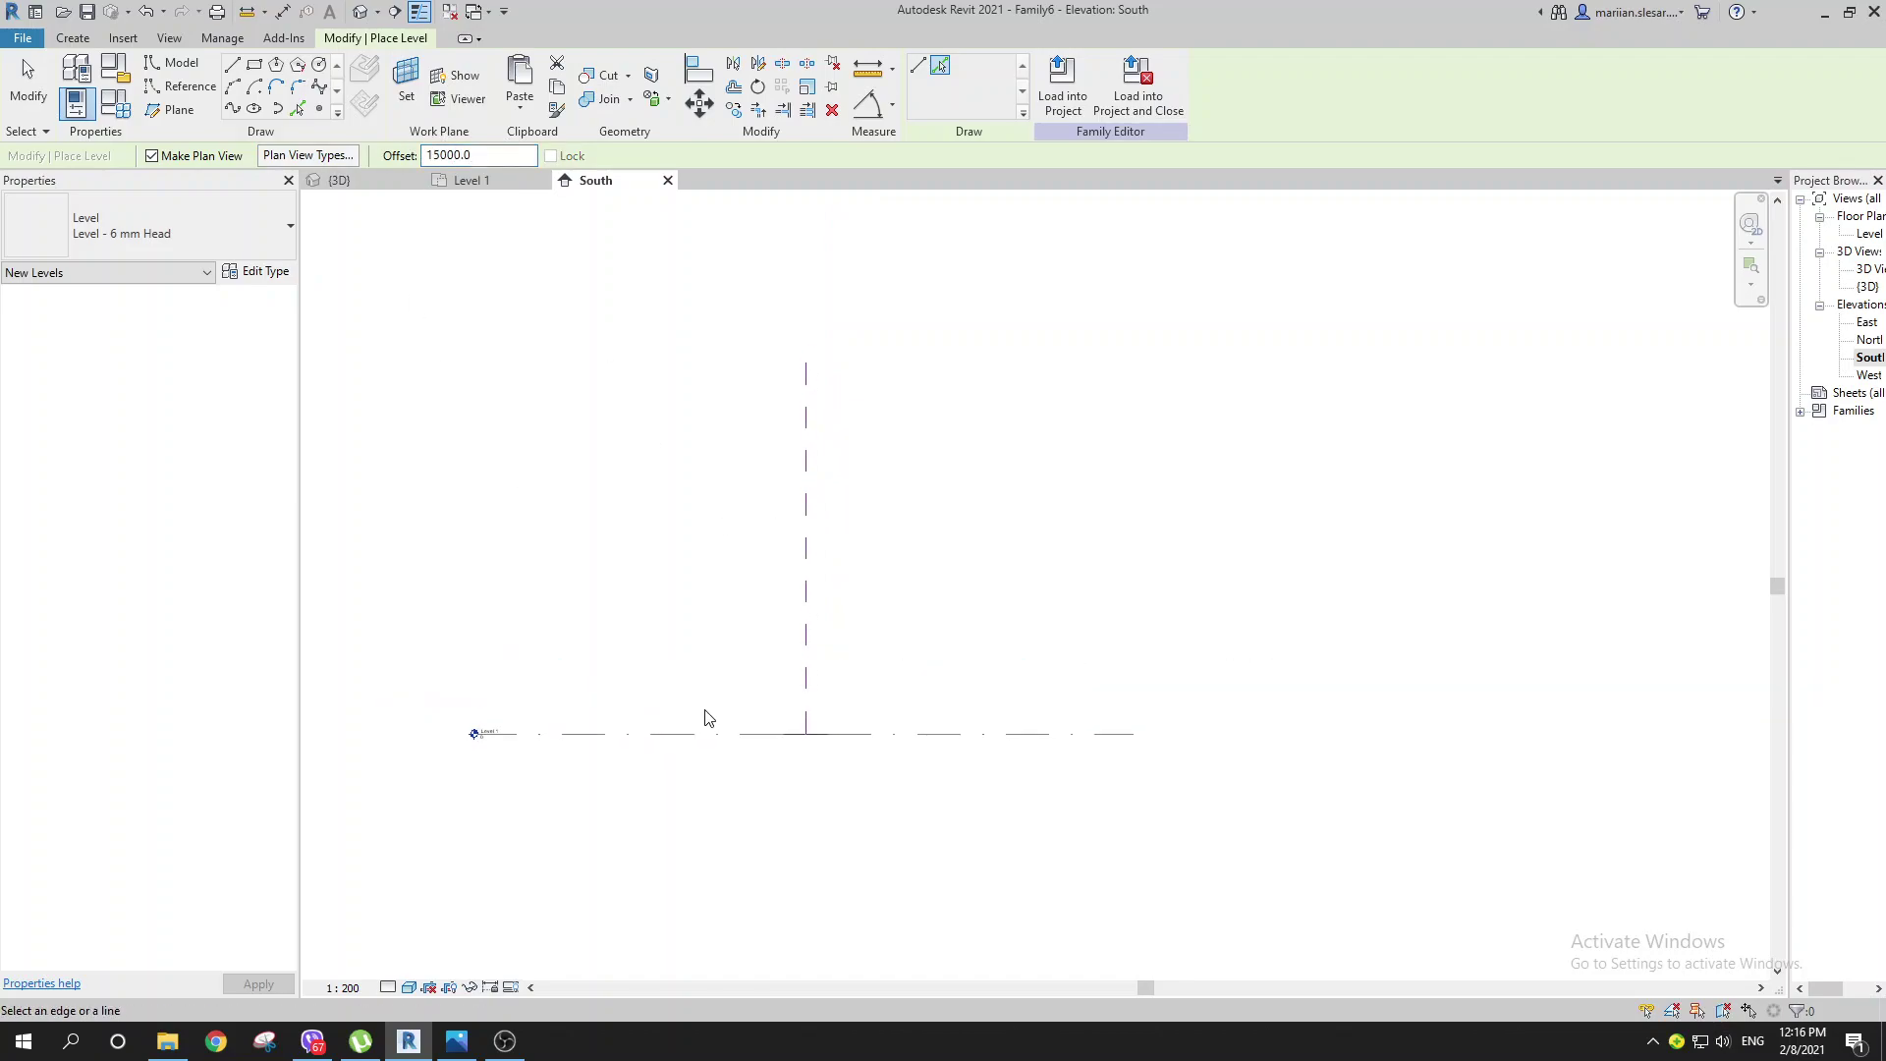
left_click(703, 731)
left_click(713, 619)
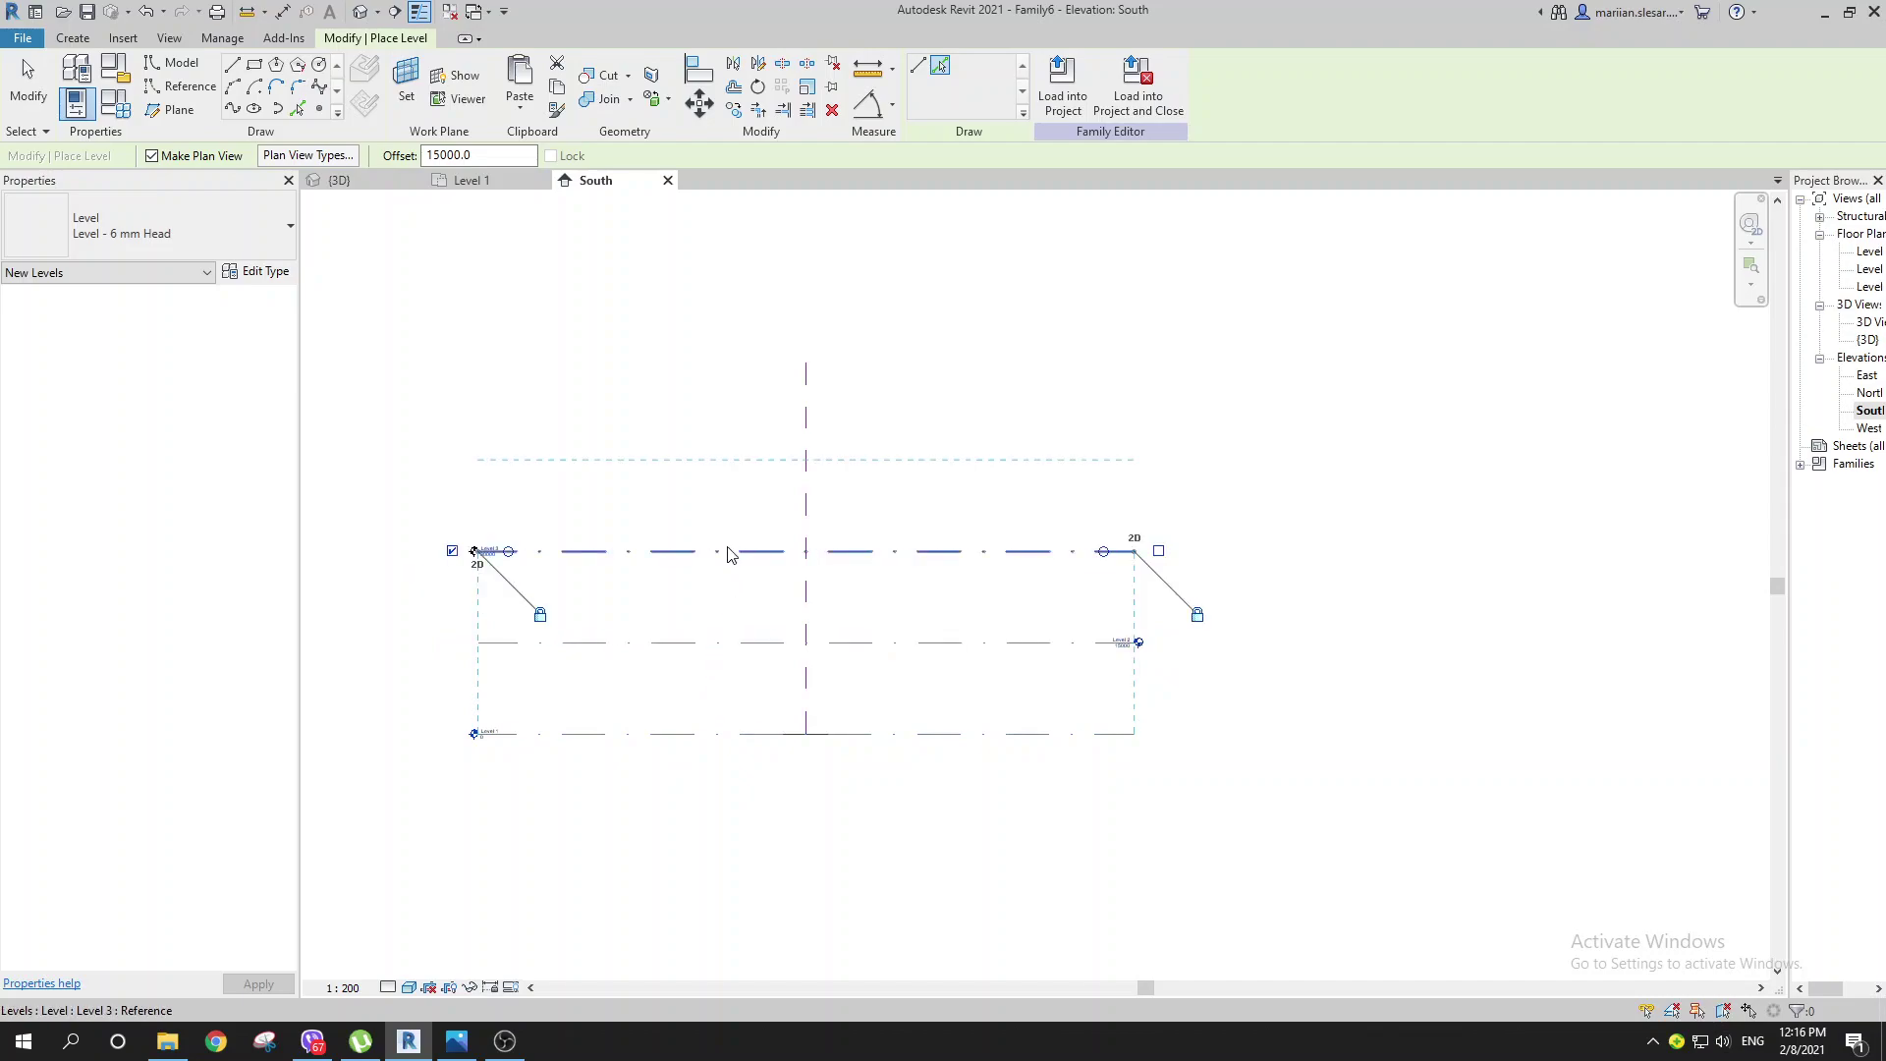
left_click(730, 543)
middle_click_drag(756, 614, 791, 578)
key("Escape")
key("Escape")
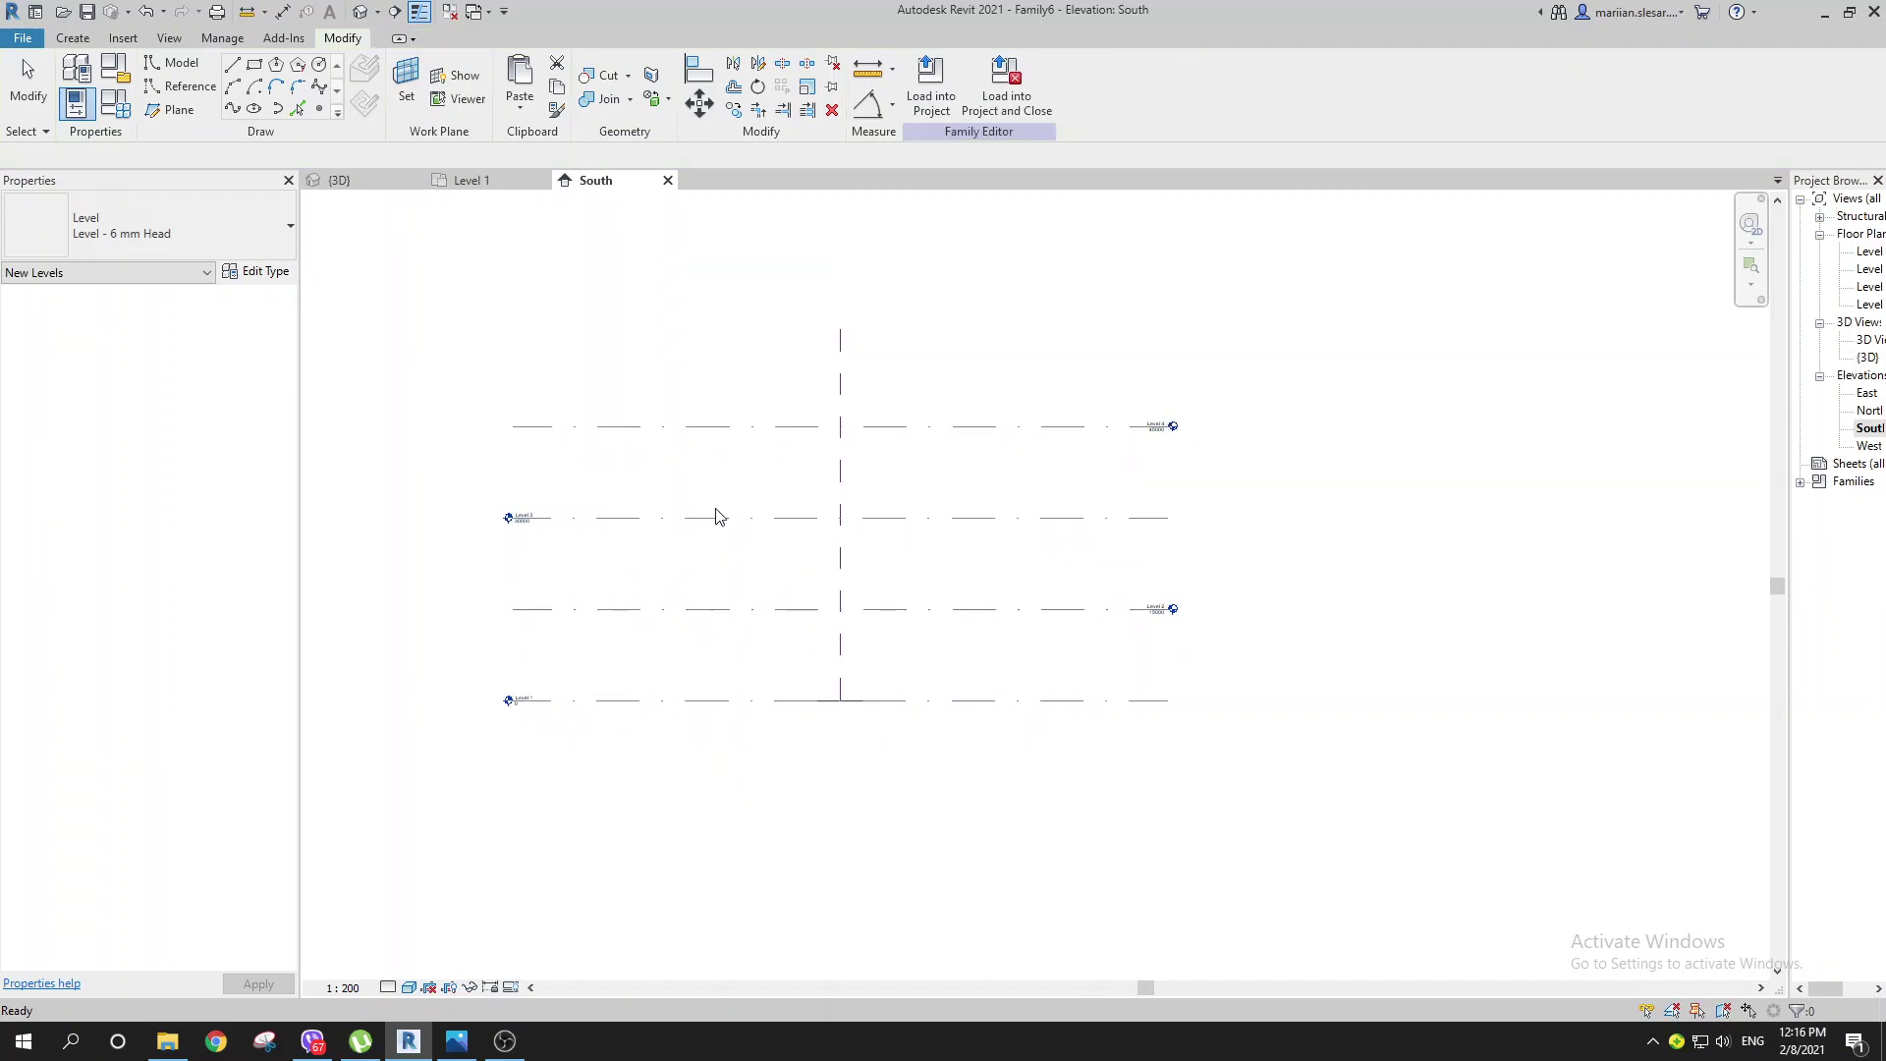
scroll(711, 677, "up", 2)
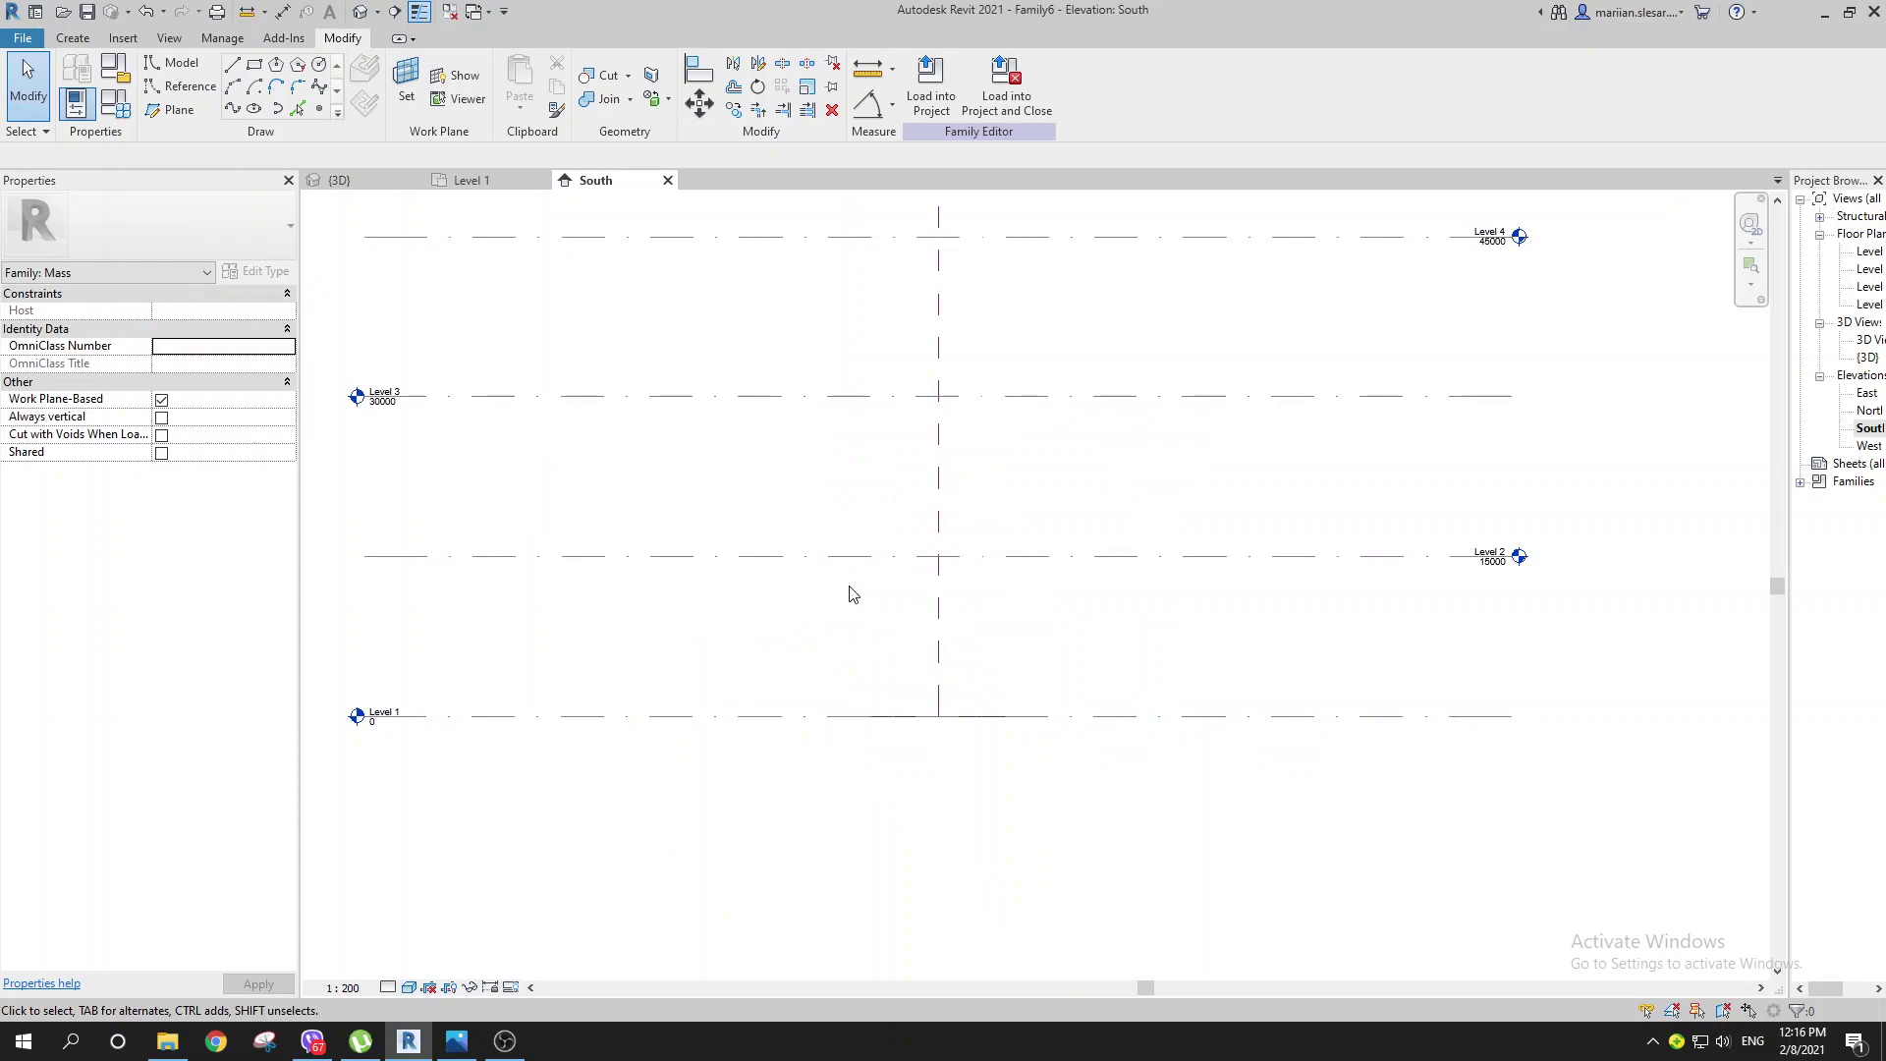
middle_click_drag(852, 563, 847, 606)
middle_click_drag(864, 442, 858, 512)
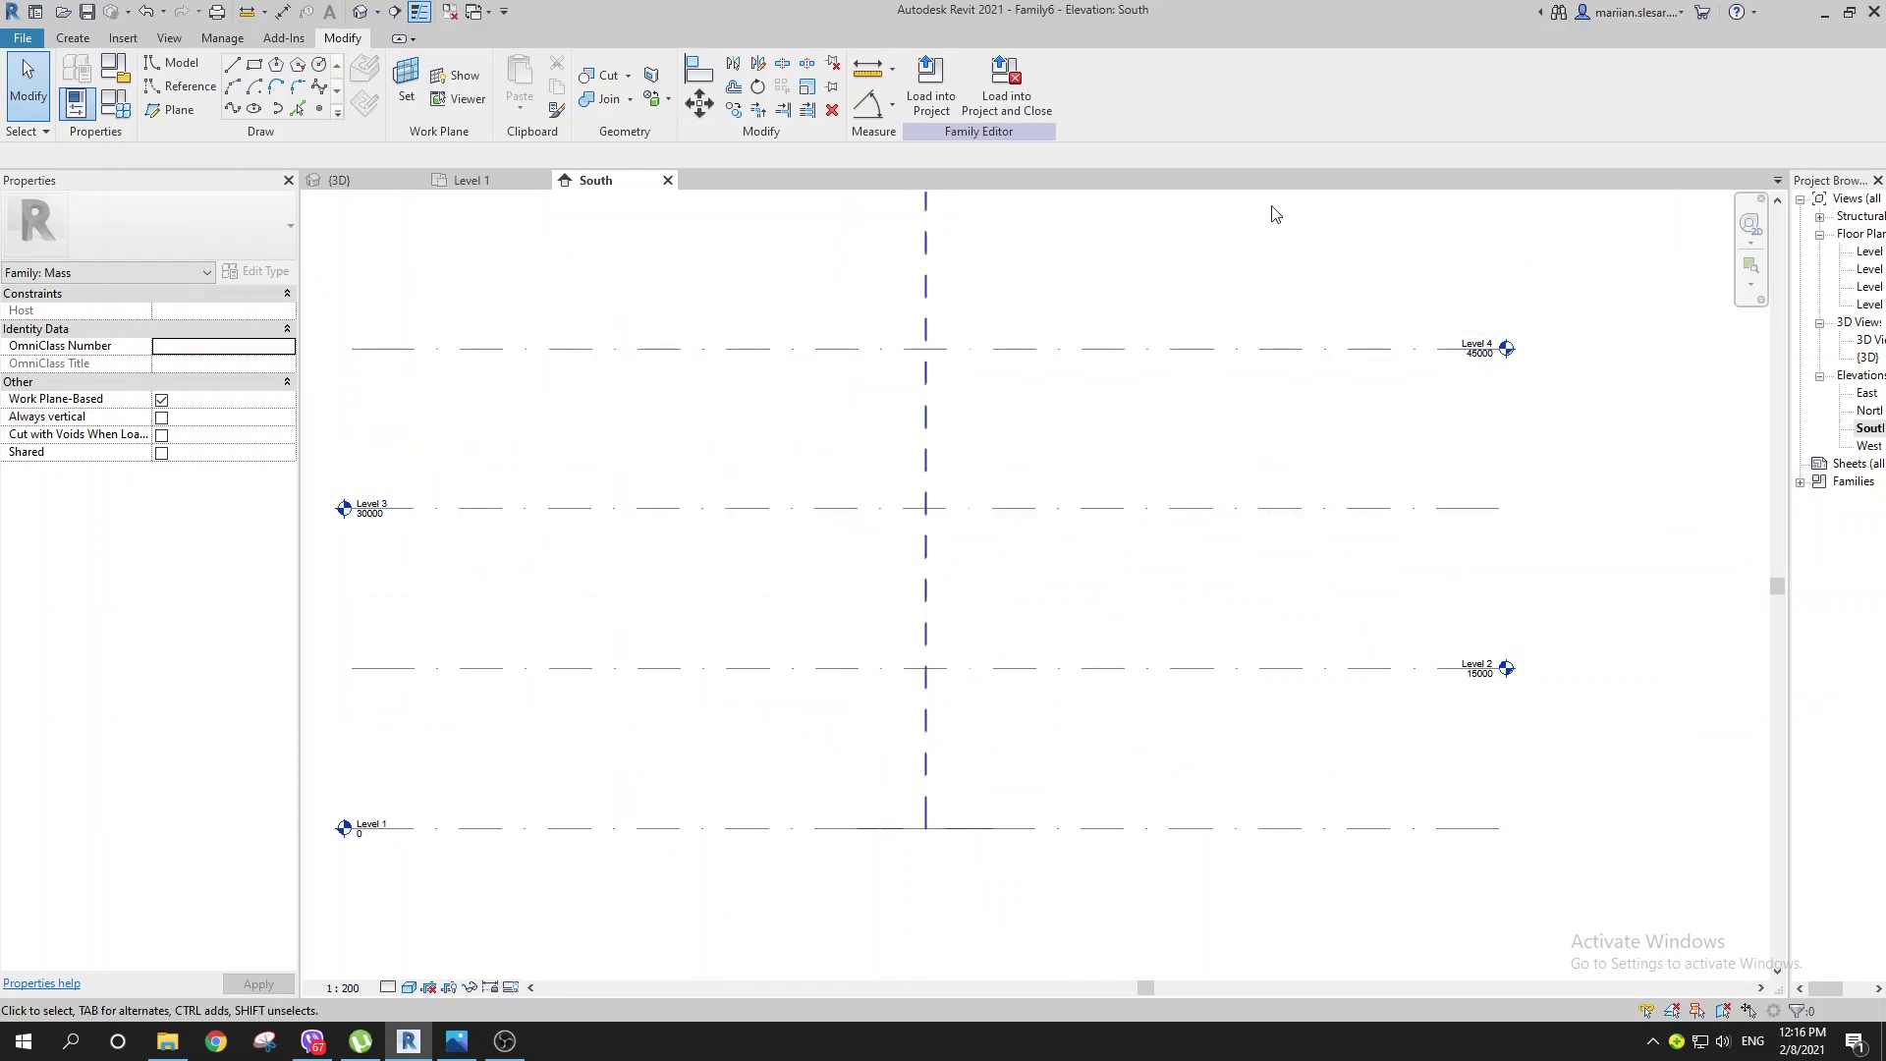
Step: Return to the Level 1 floor plan
double_click(1869, 252)
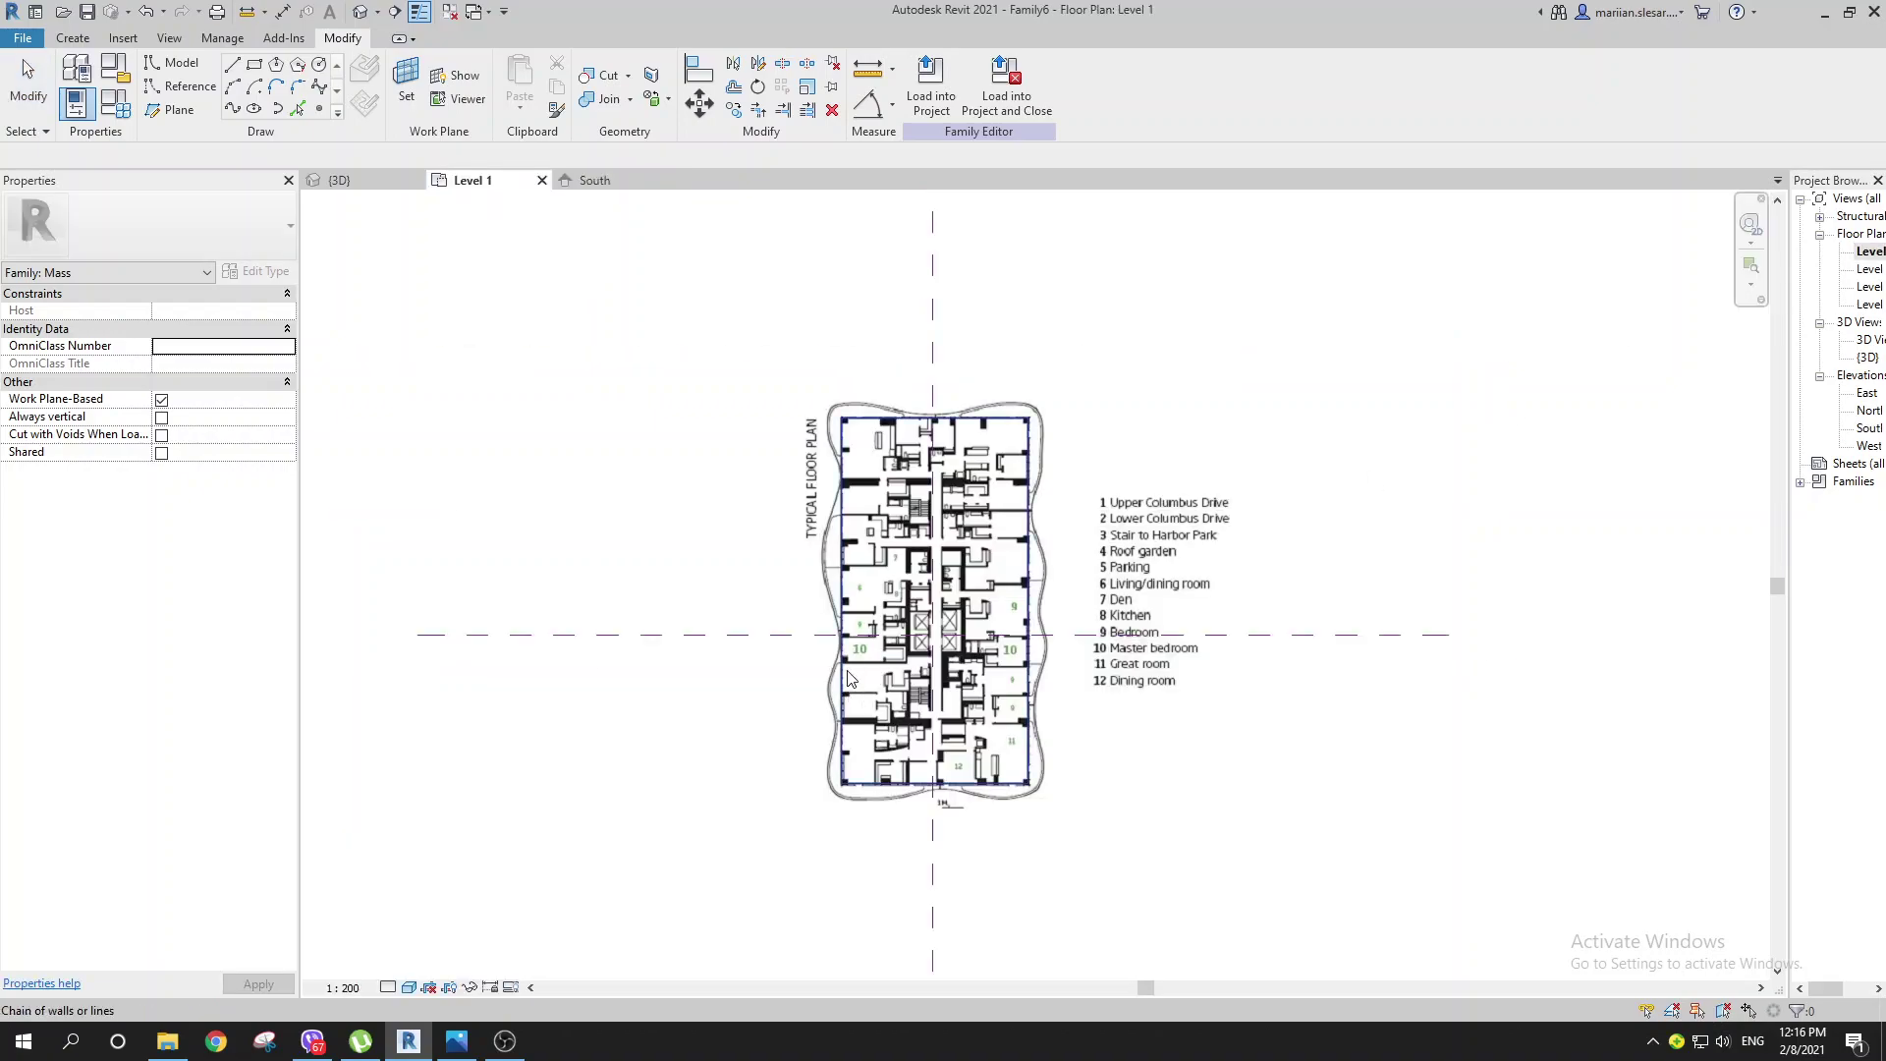
scroll(864, 628, "down", 2)
mouse_move(864, 633)
middle_mouse_down()
mouse_move(837, 601)
mouse_move(841, 619)
middle_mouse_up()
scroll(847, 604, "up", 3)
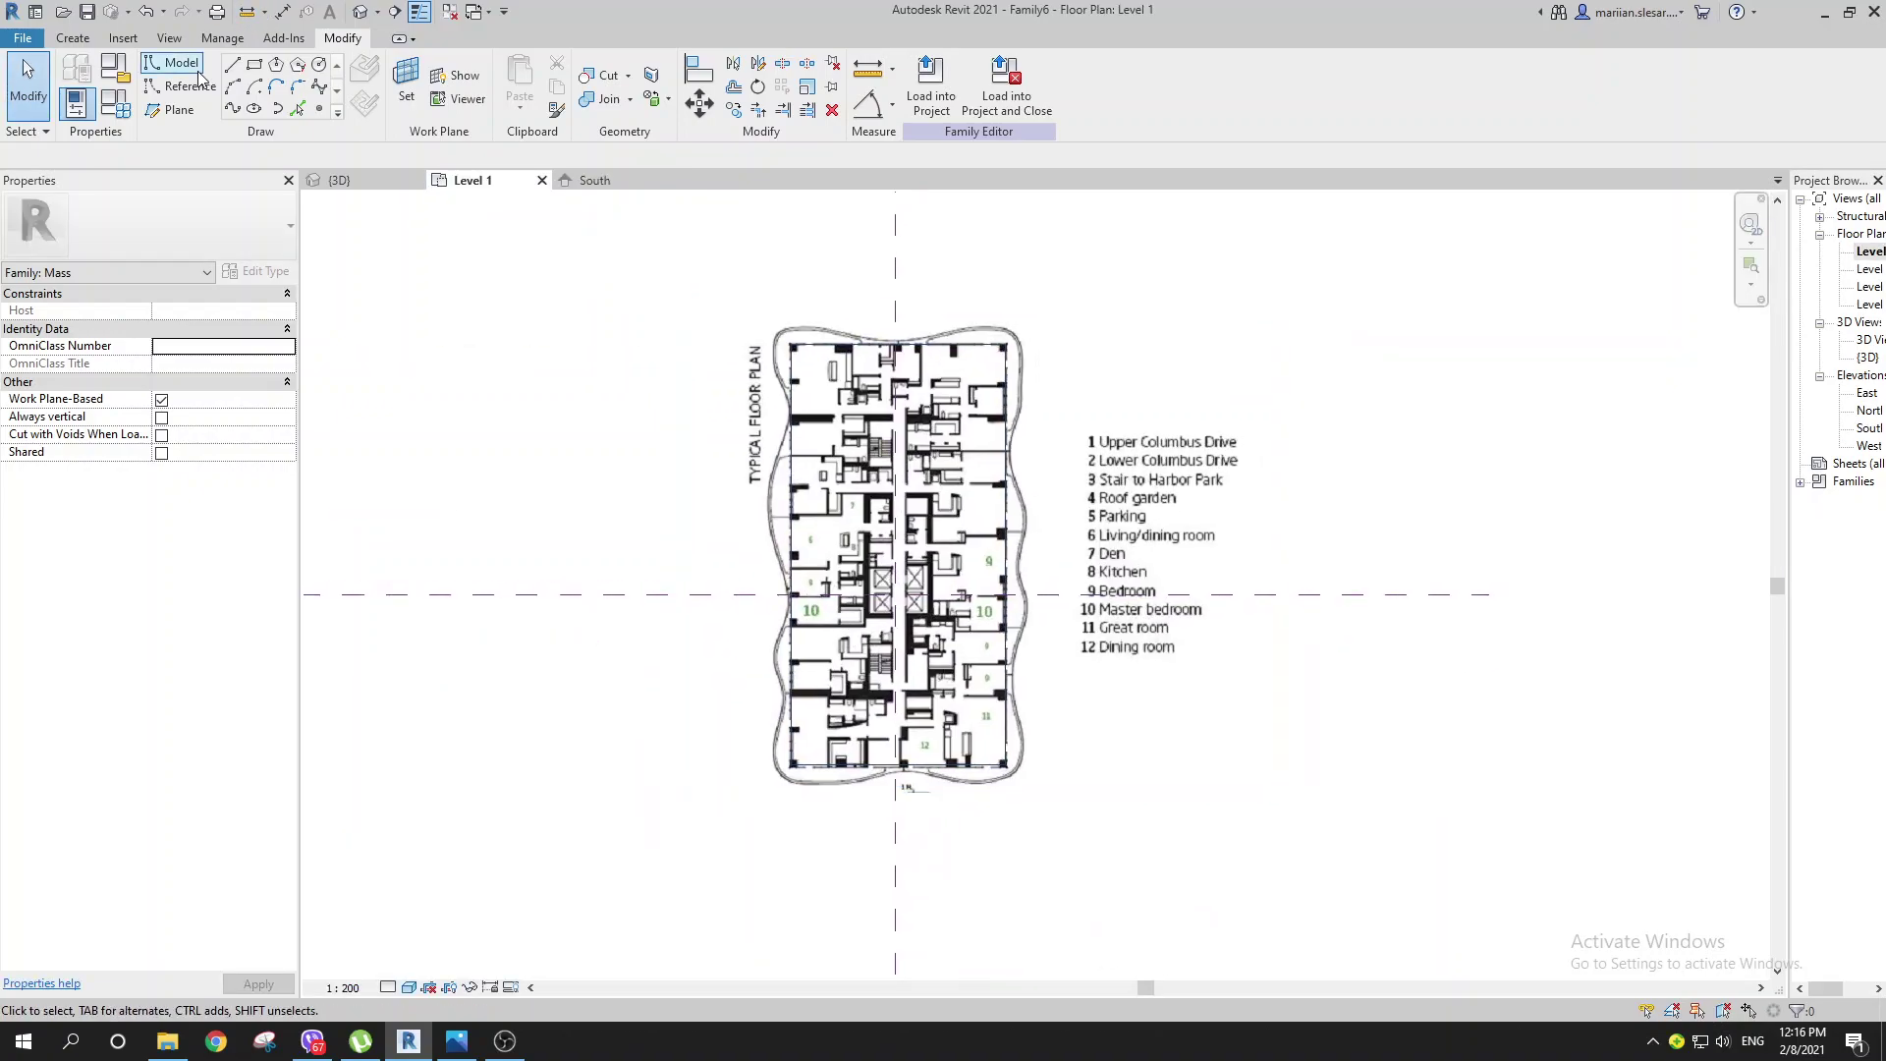
Step: Start a model line spline on the plan's left wavy slab edge and trace it upward and across the top edge
left_click(175, 63)
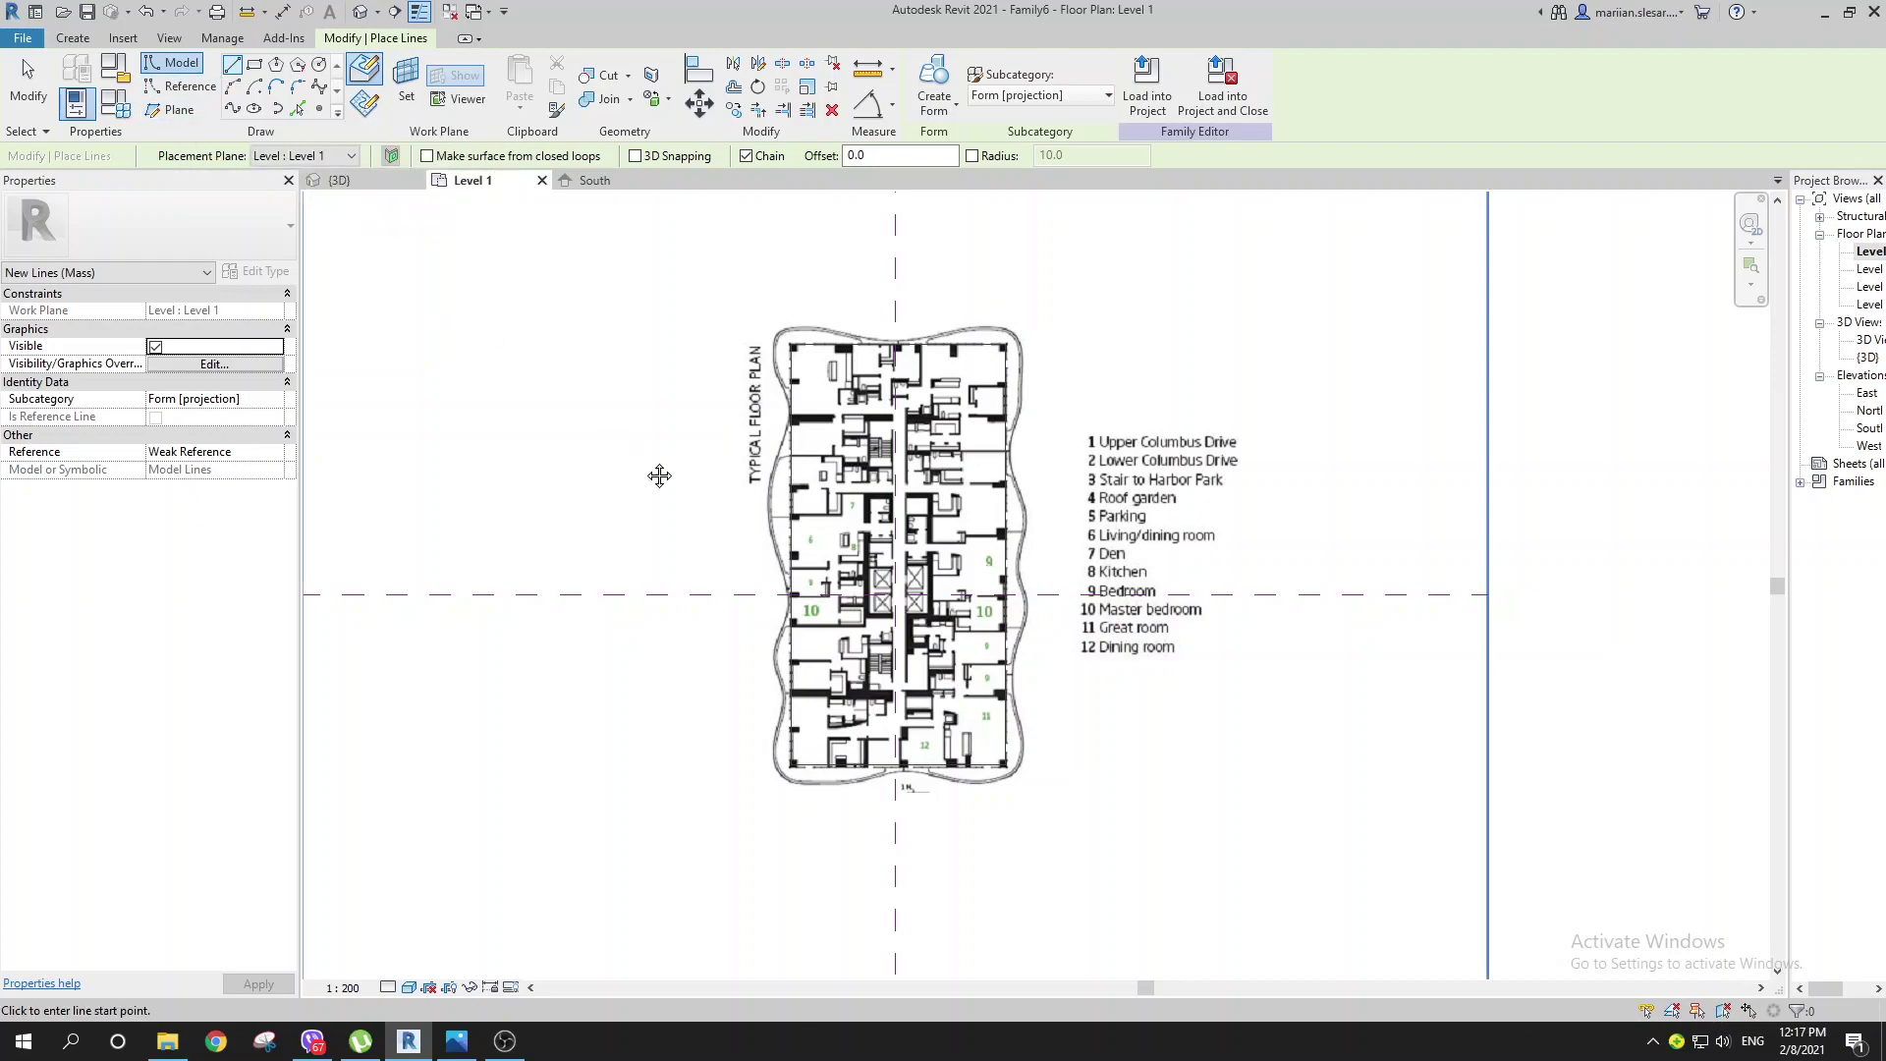
middle_click_drag(661, 476, 632, 475)
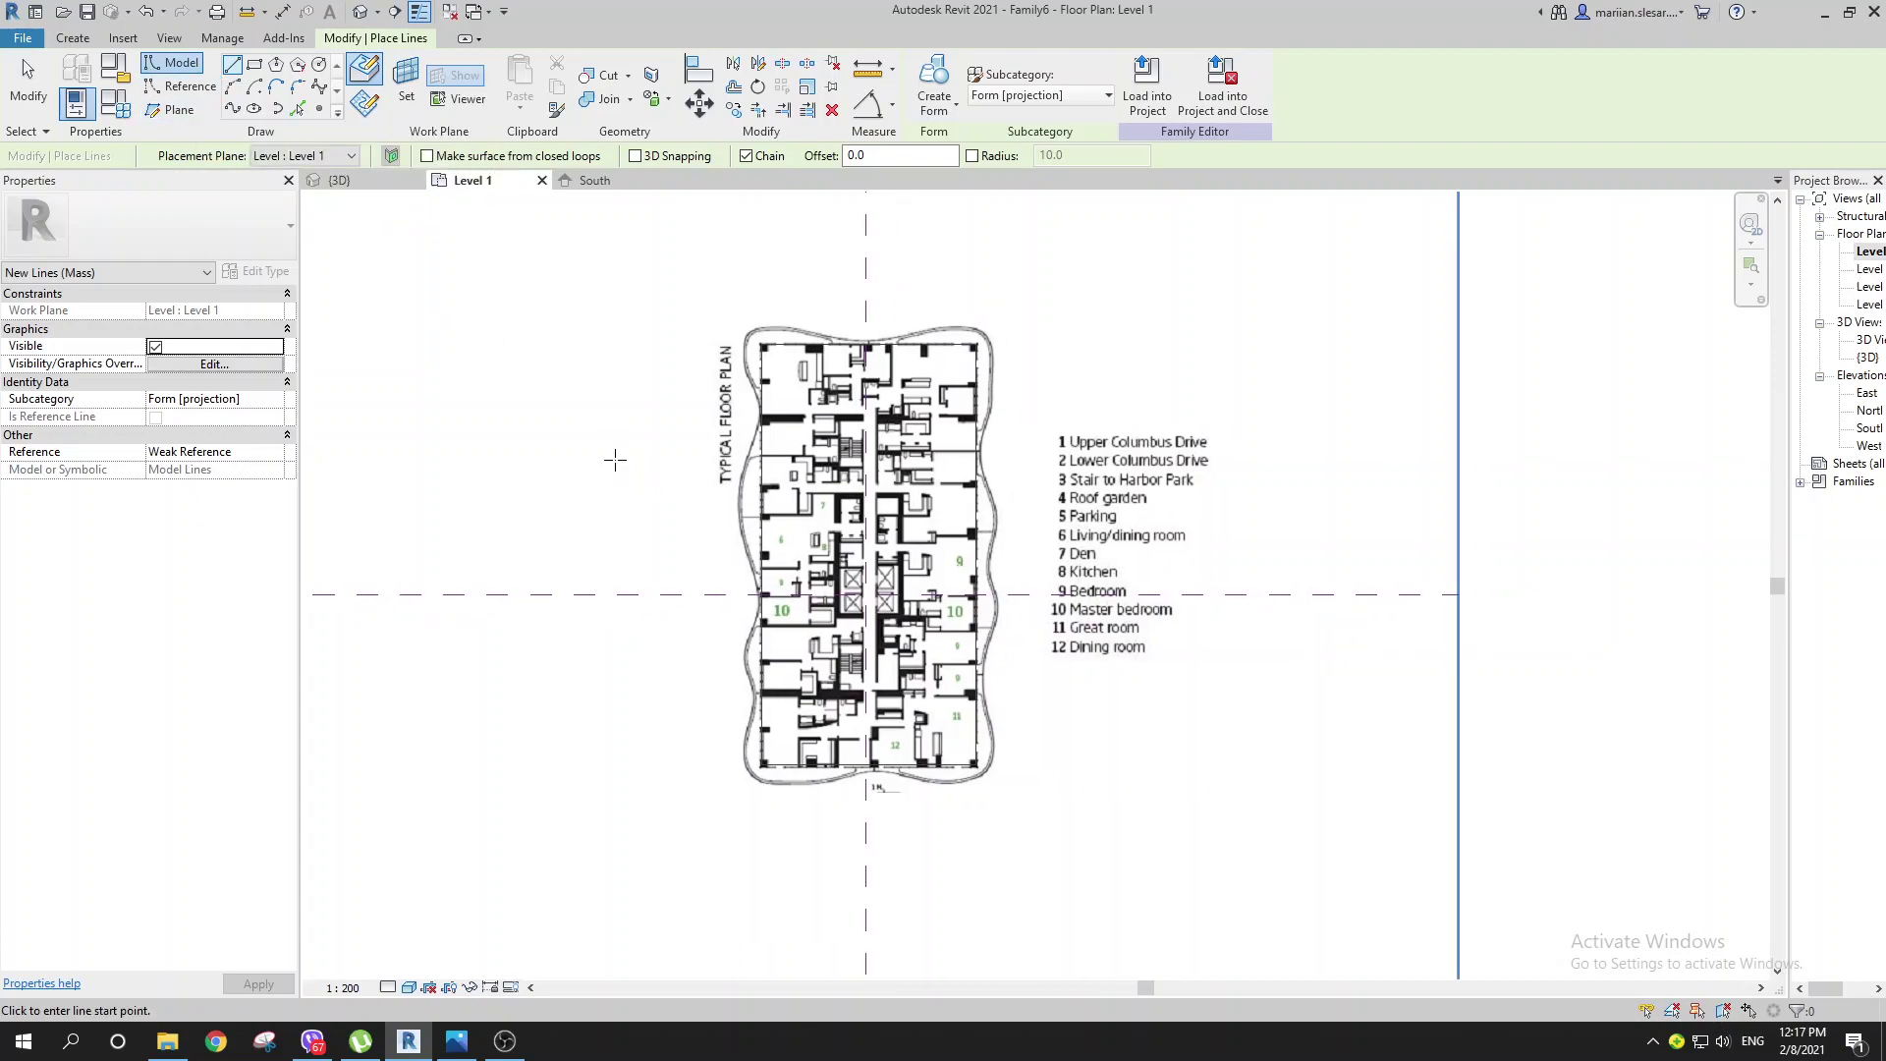
left_click(232, 108)
scroll(750, 531, "up", 5)
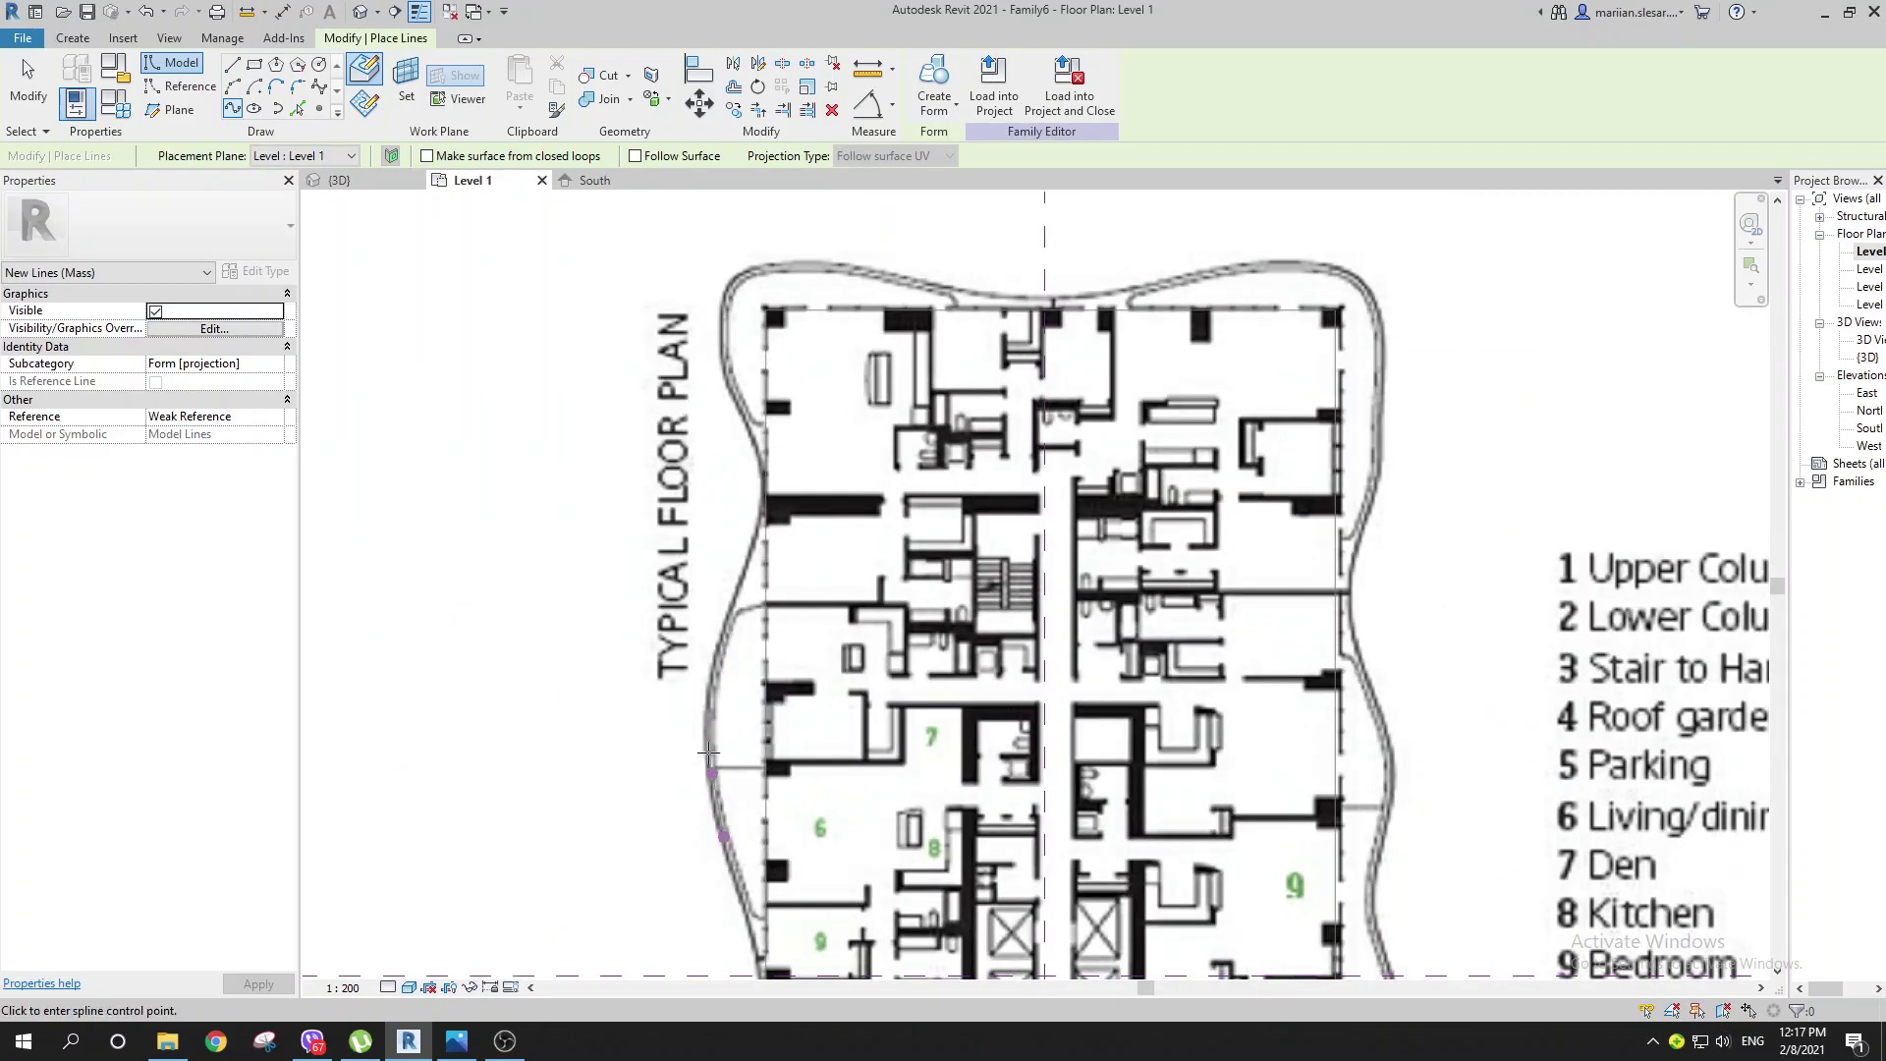
left_click(701, 724)
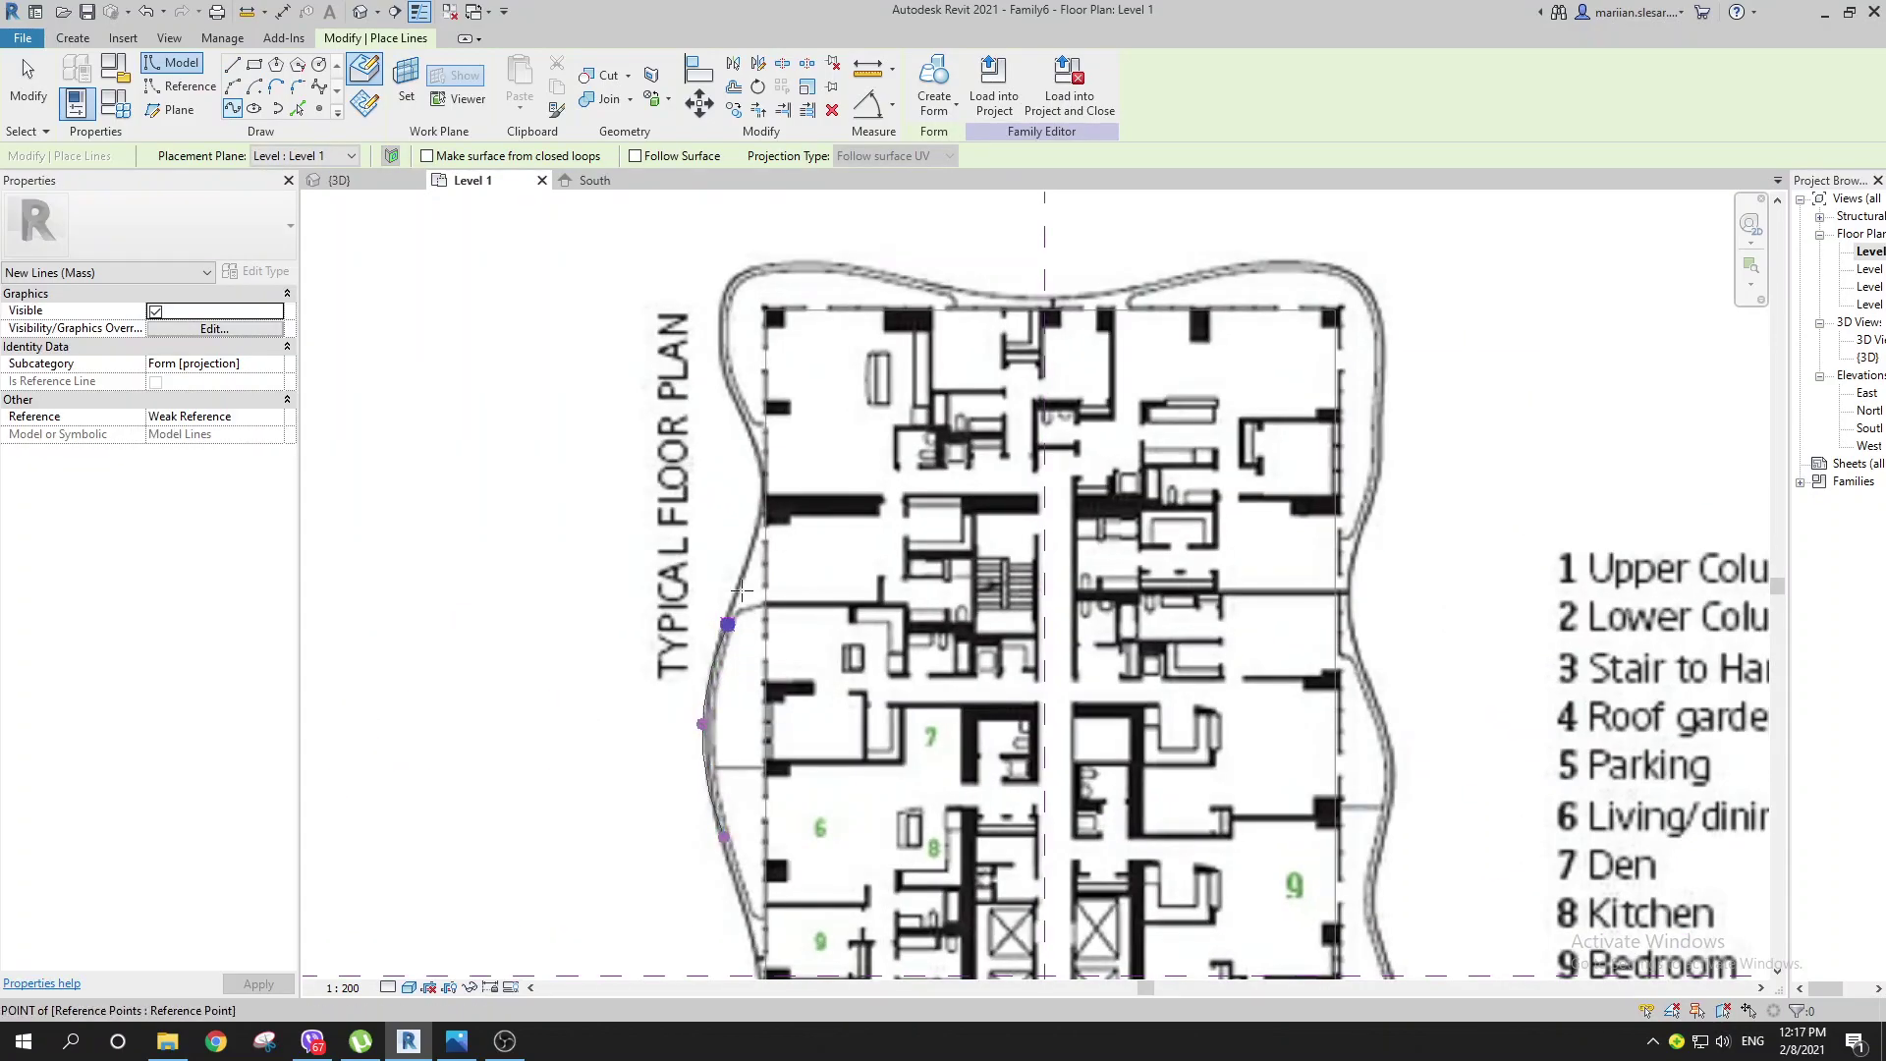
left_click(740, 406)
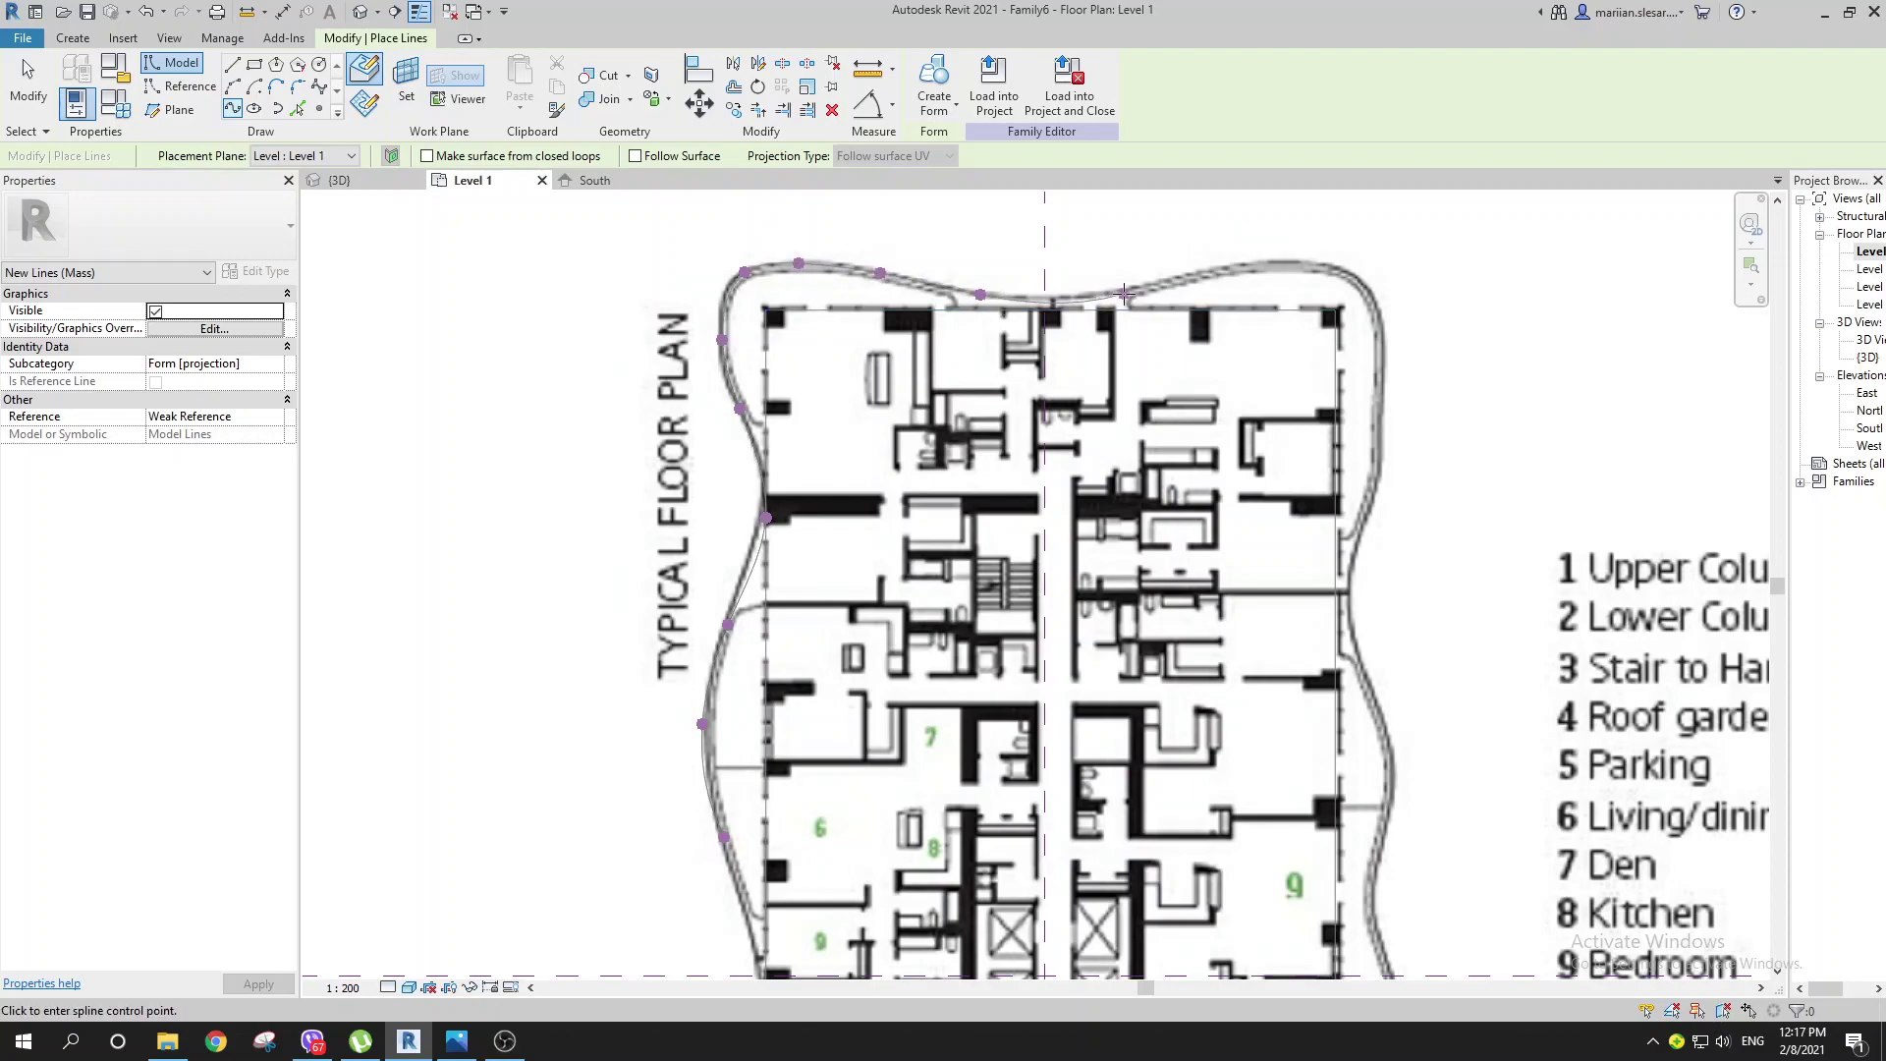
left_click(1242, 264)
left_click(1299, 262)
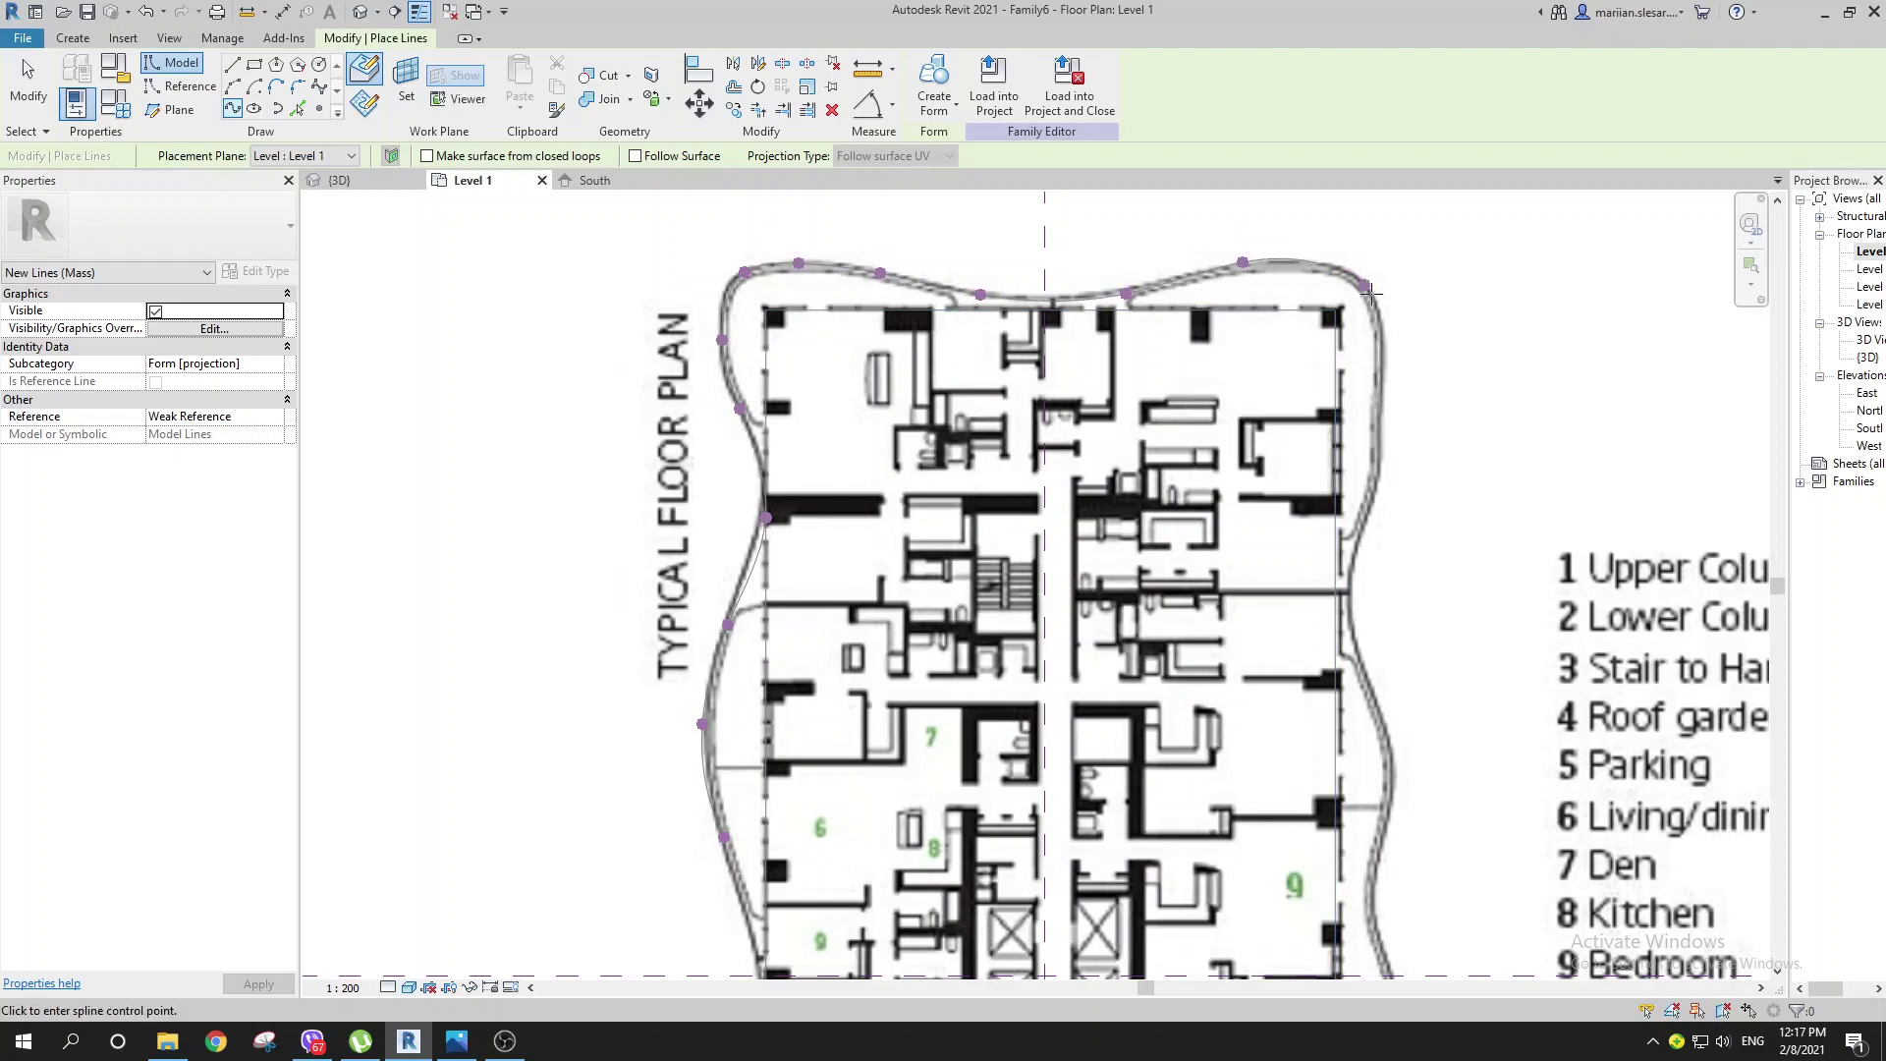
Step: Continue the spline down the wavy slab edge along the right side of the floor plan
left_click(1389, 423)
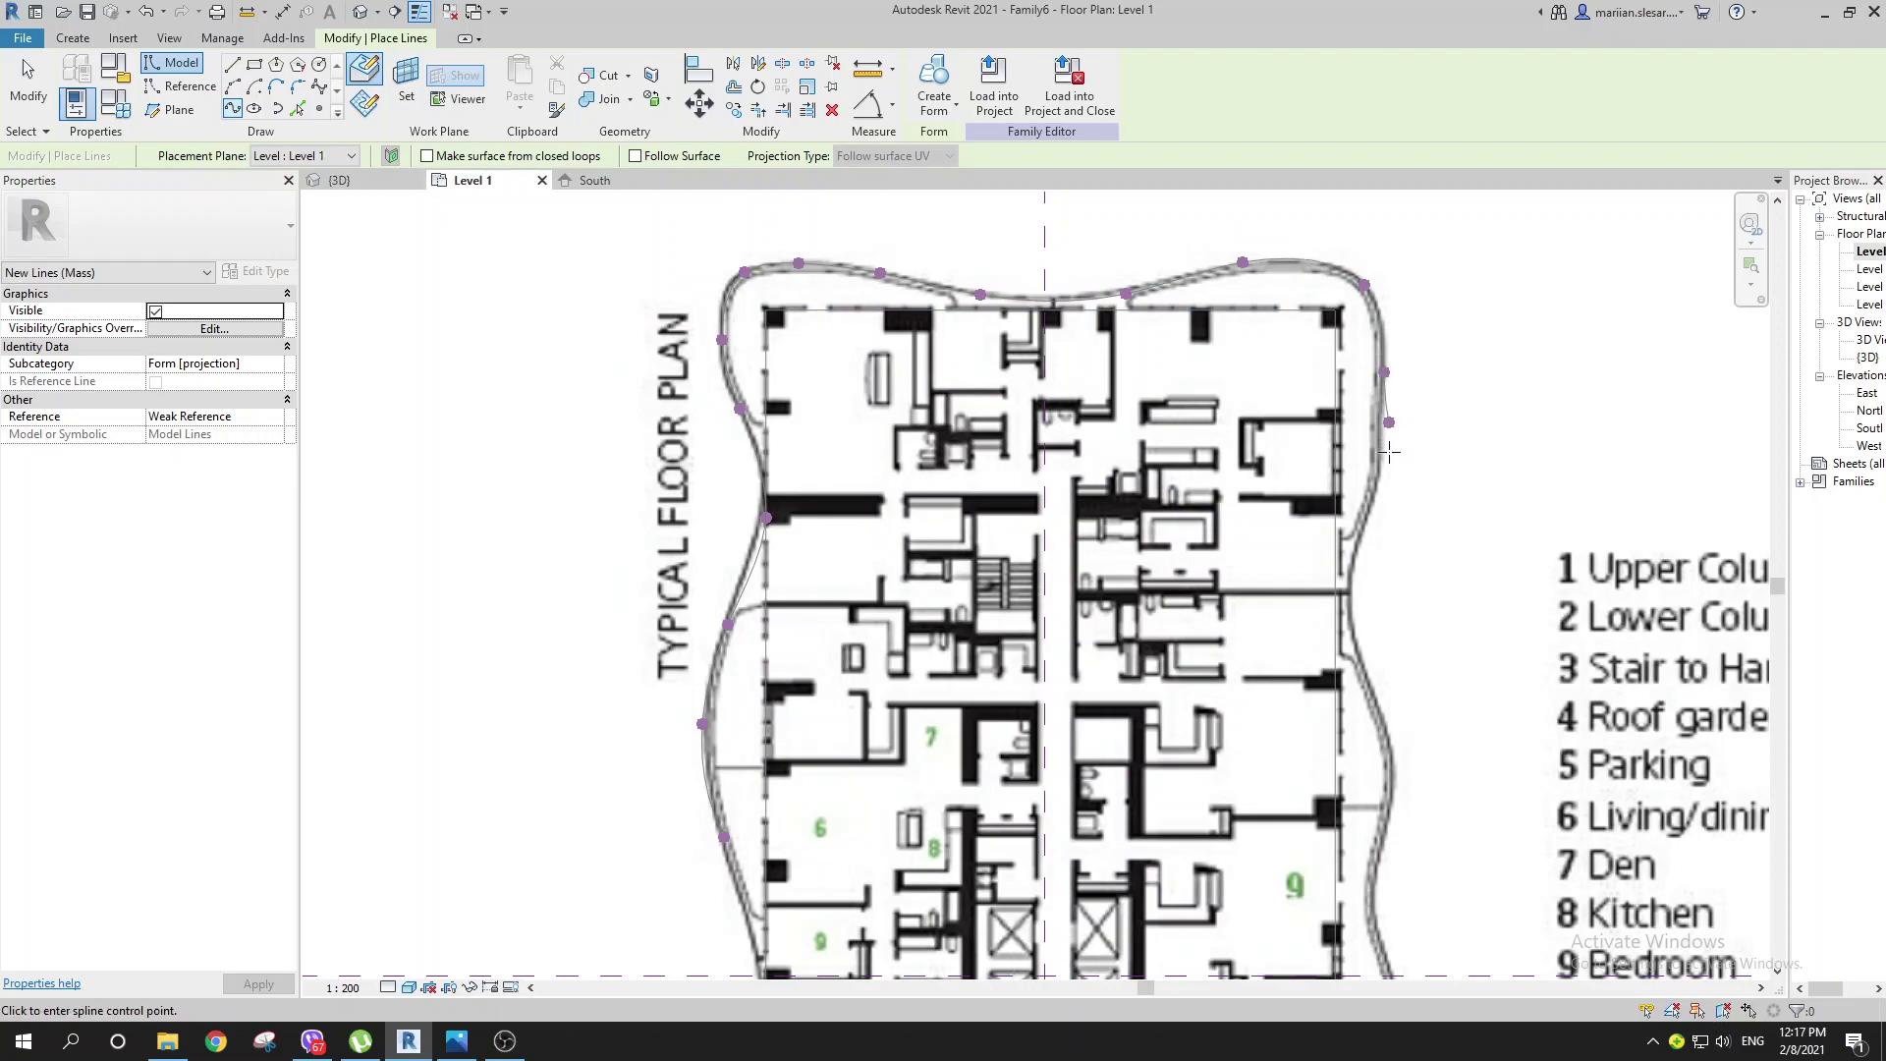
left_click(1345, 586)
left_click(1349, 626)
middle_click_drag(1423, 733, 1392, 409)
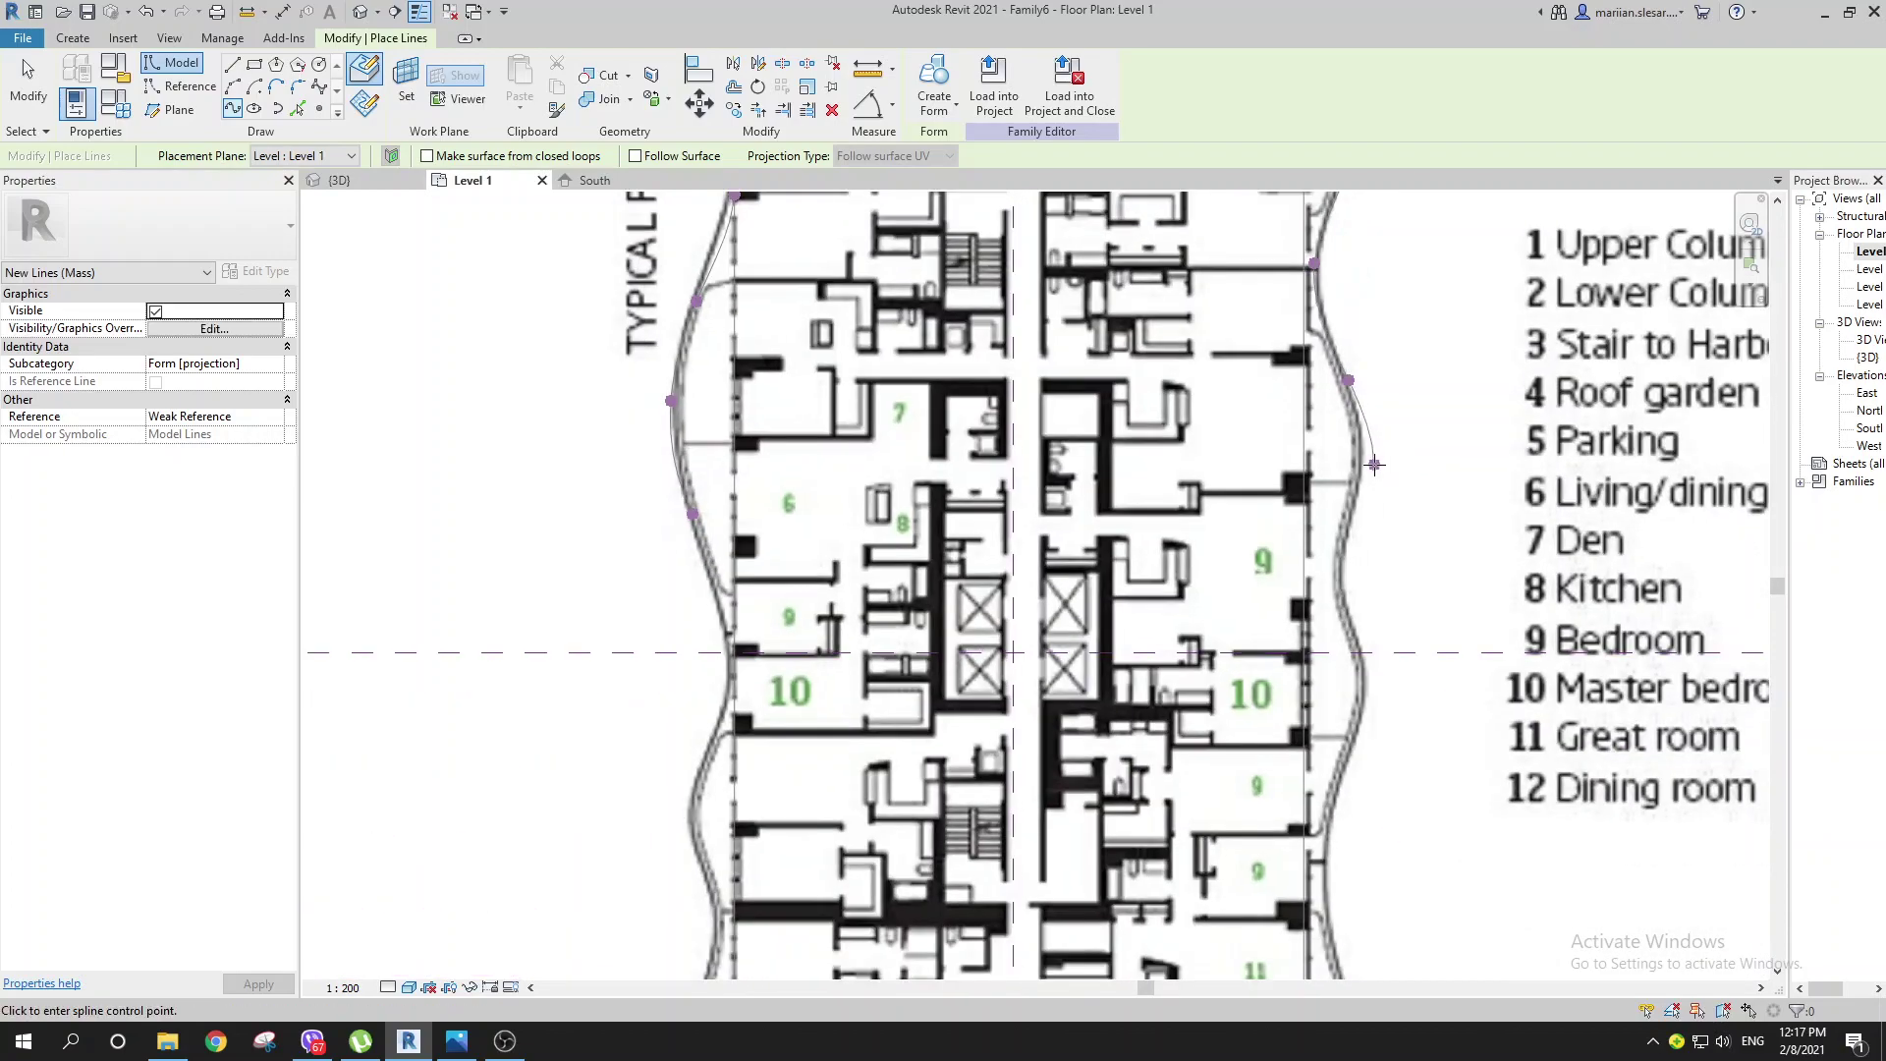
left_click(1337, 556)
left_click(1360, 669)
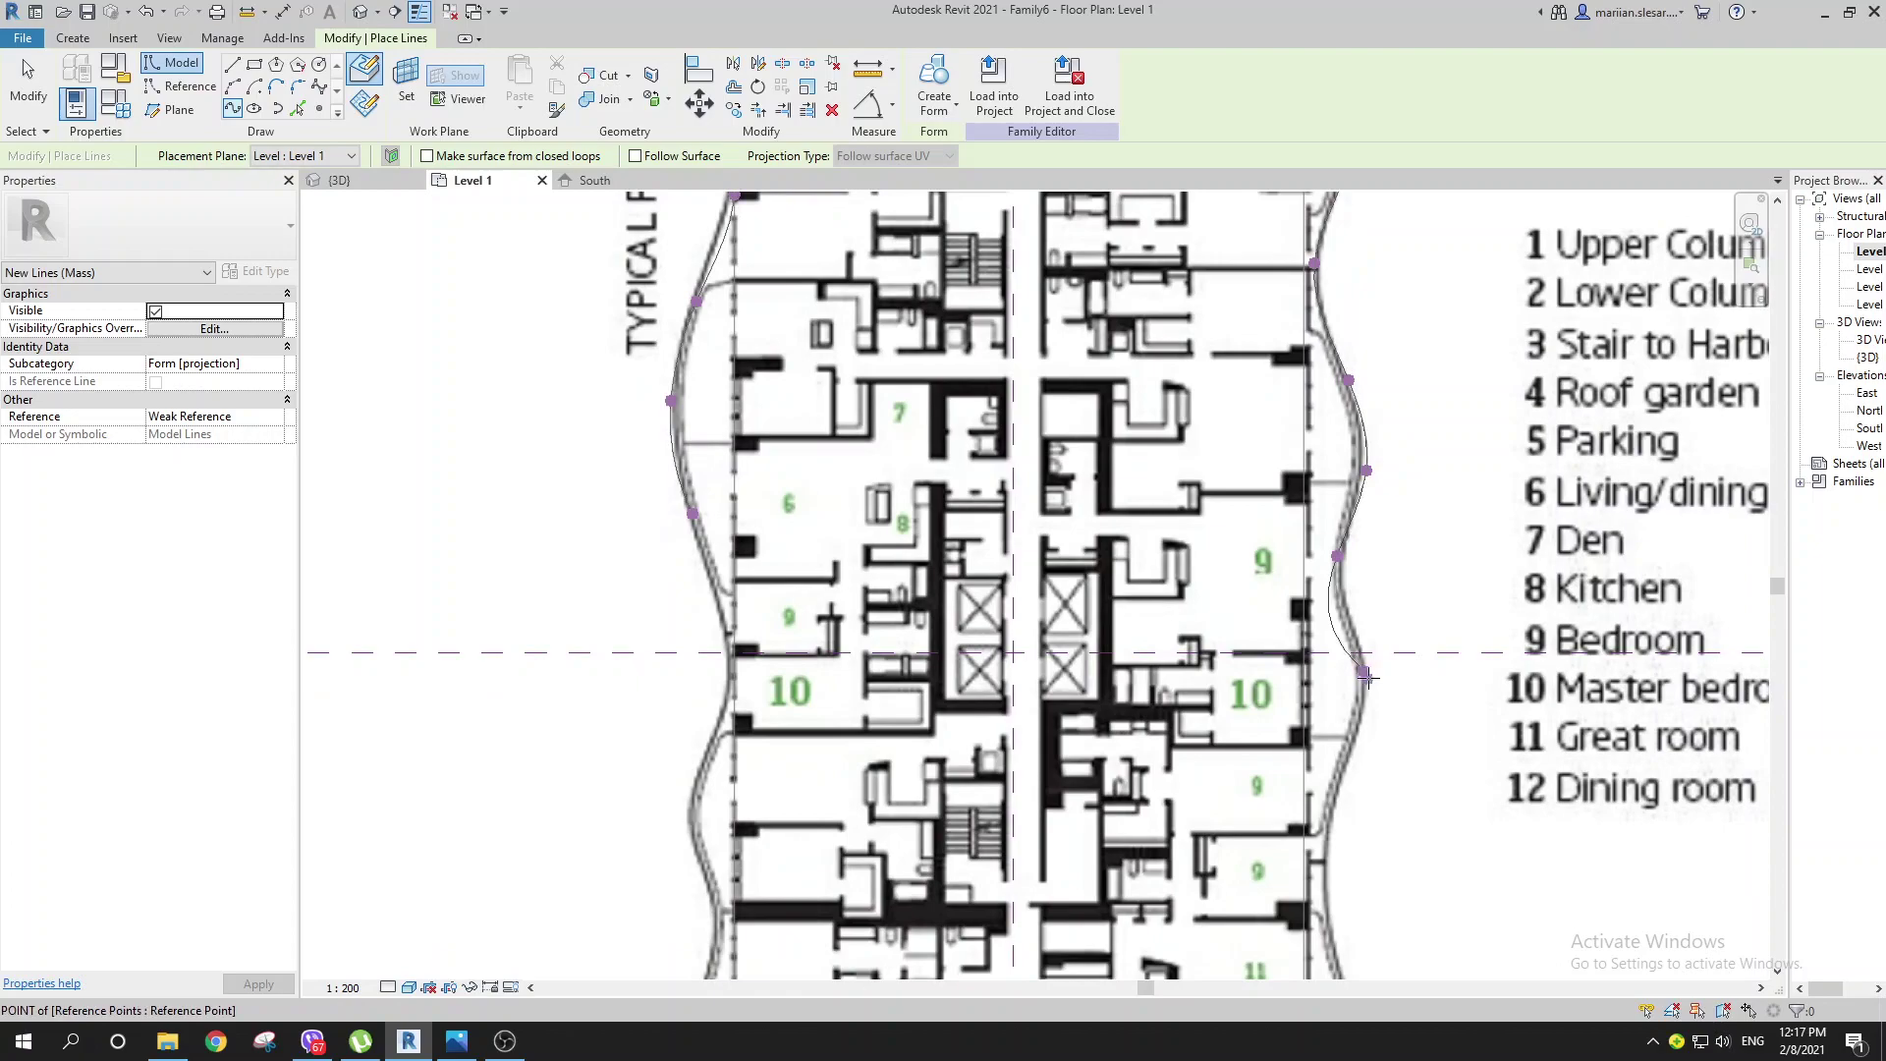
scroll(1360, 669, "down", 3, "ctrl")
left_click(1330, 602)
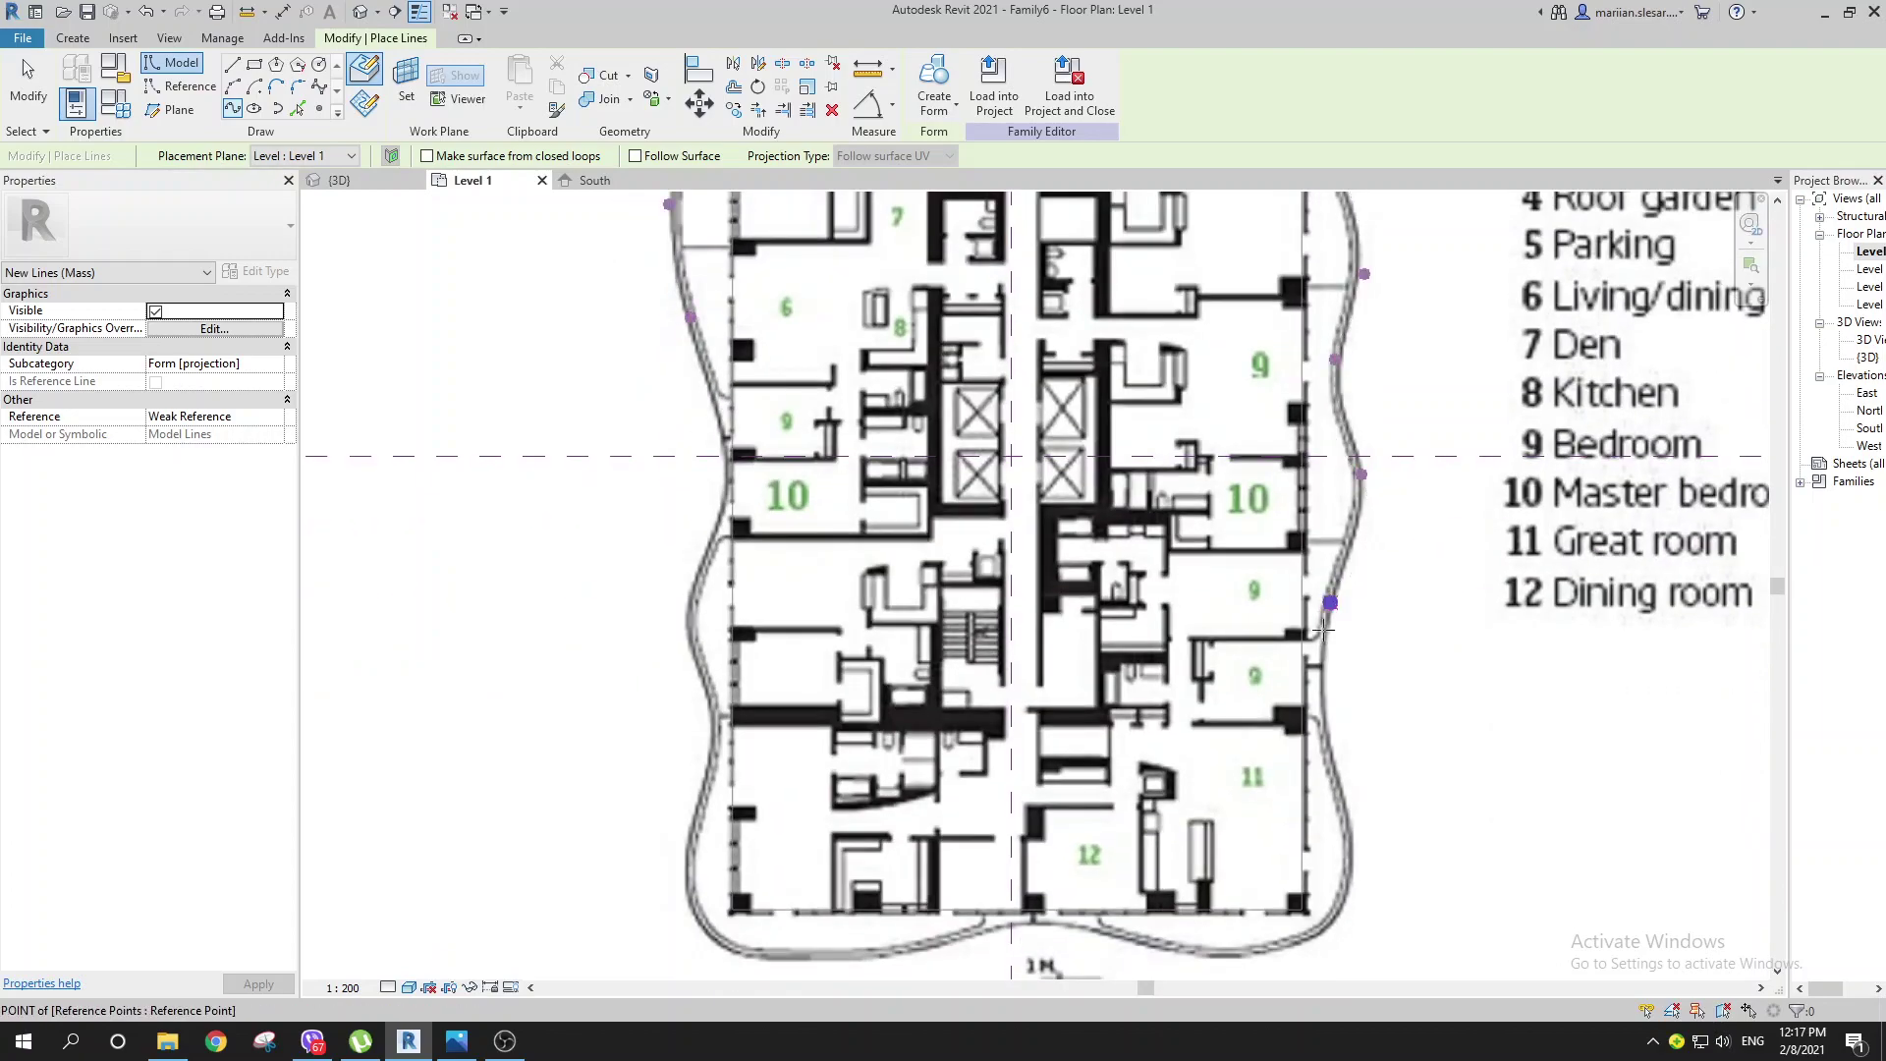
scroll(1335, 629, "down", 3, "ctrl")
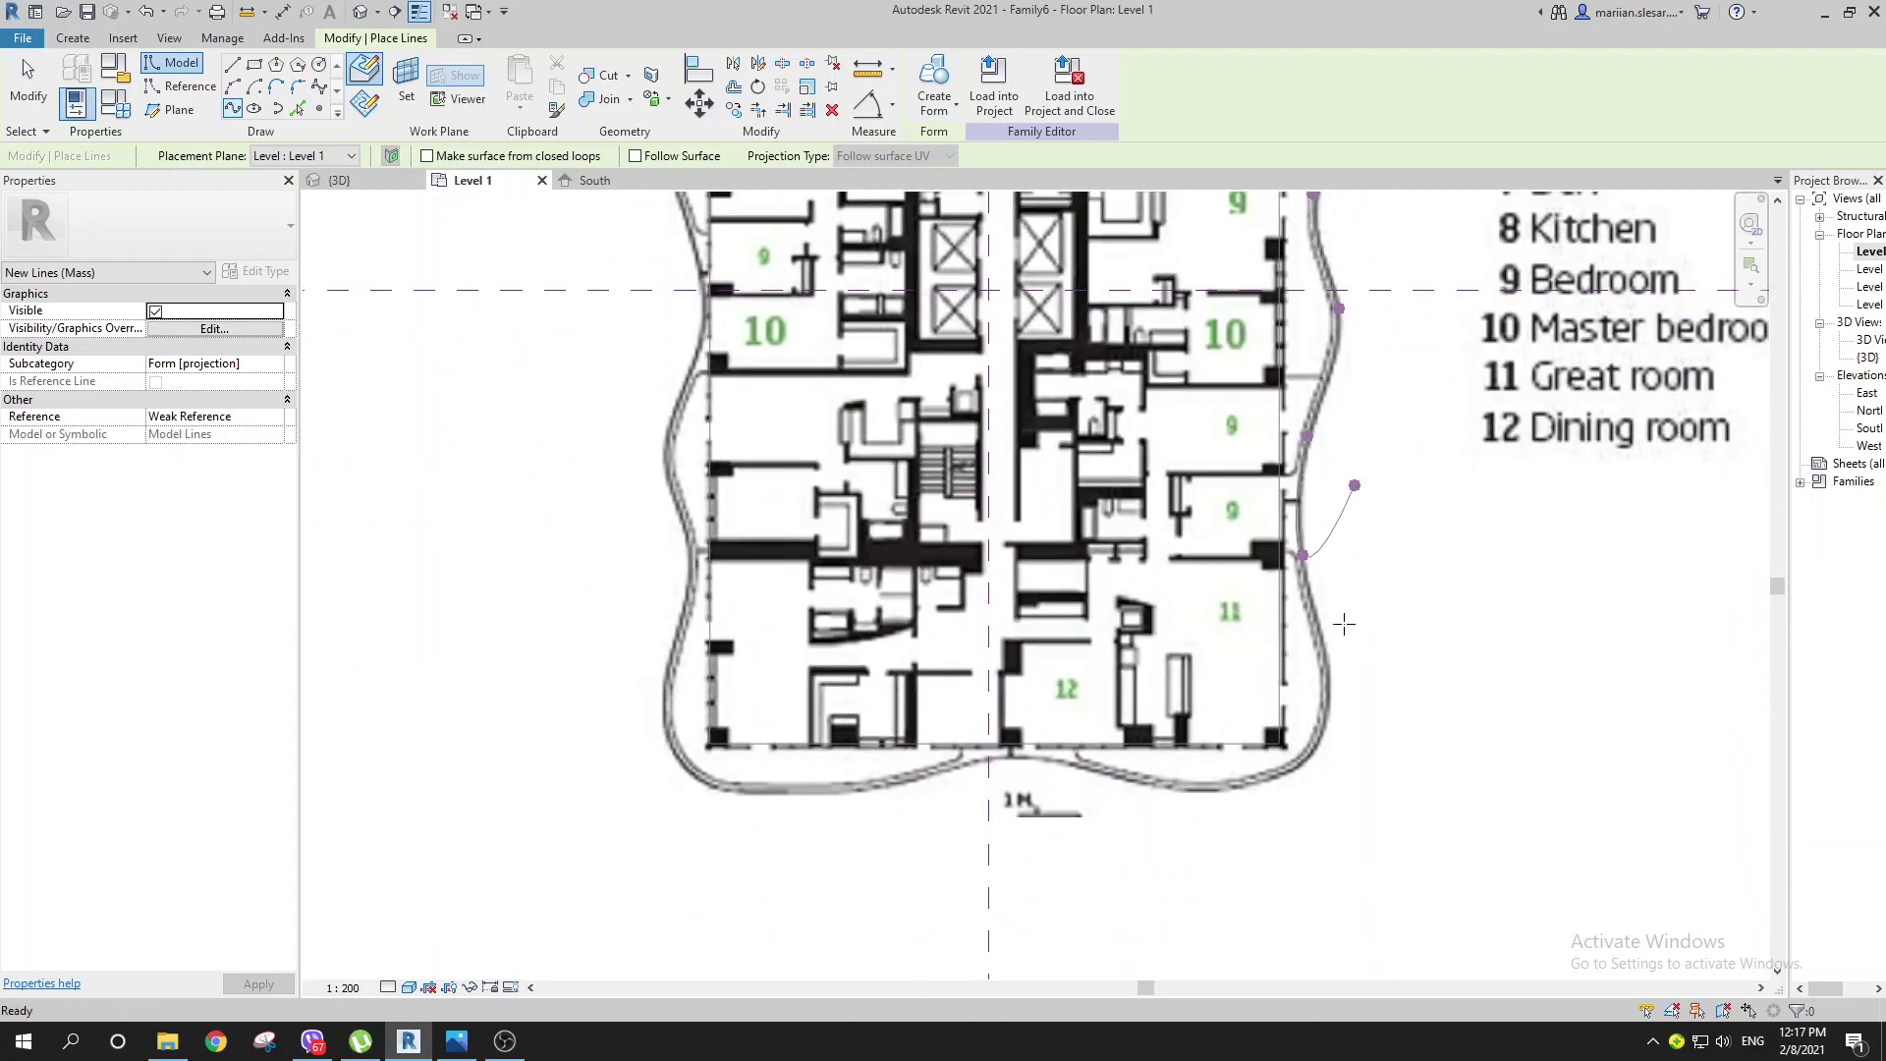
left_click(1325, 650)
left_click(1332, 699)
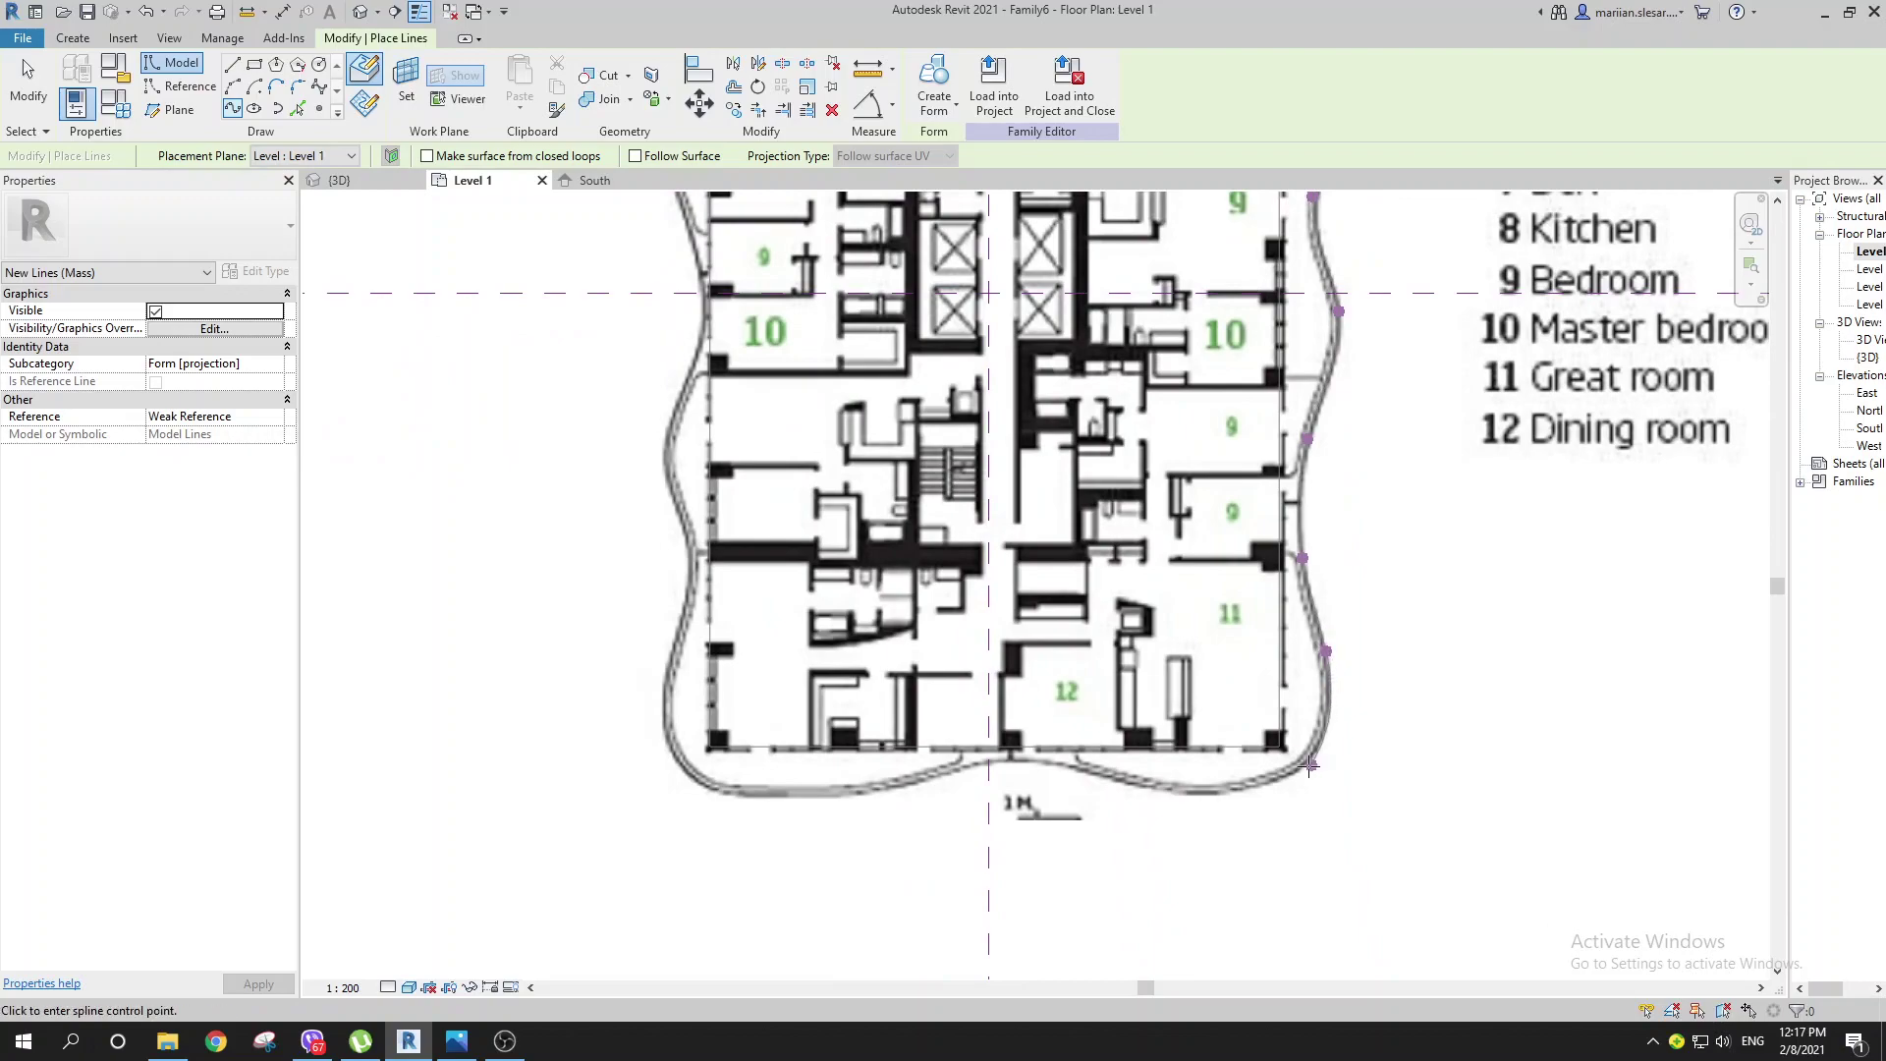
Step: Continue the spline along the bottom slab edge and around the floor plan's lower-left corner
left_click(1176, 796)
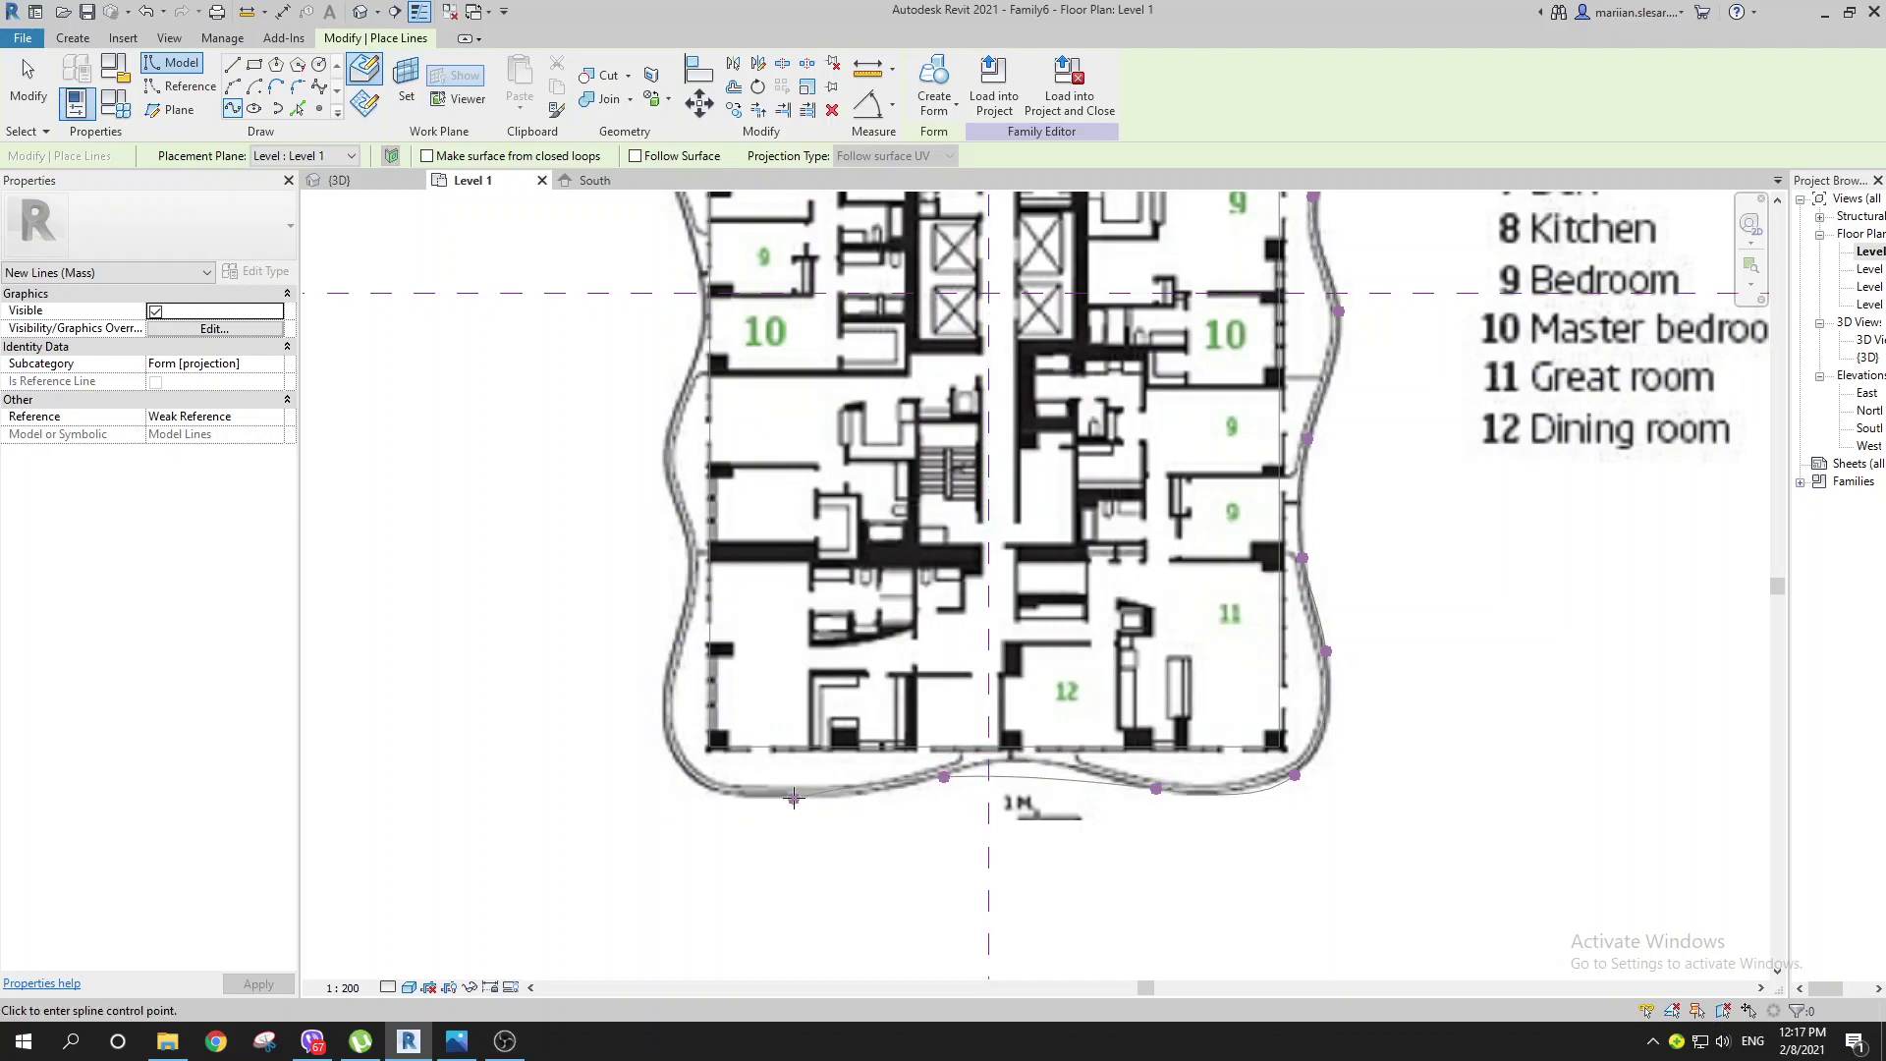
middle_click_drag(806, 787, 944, 805)
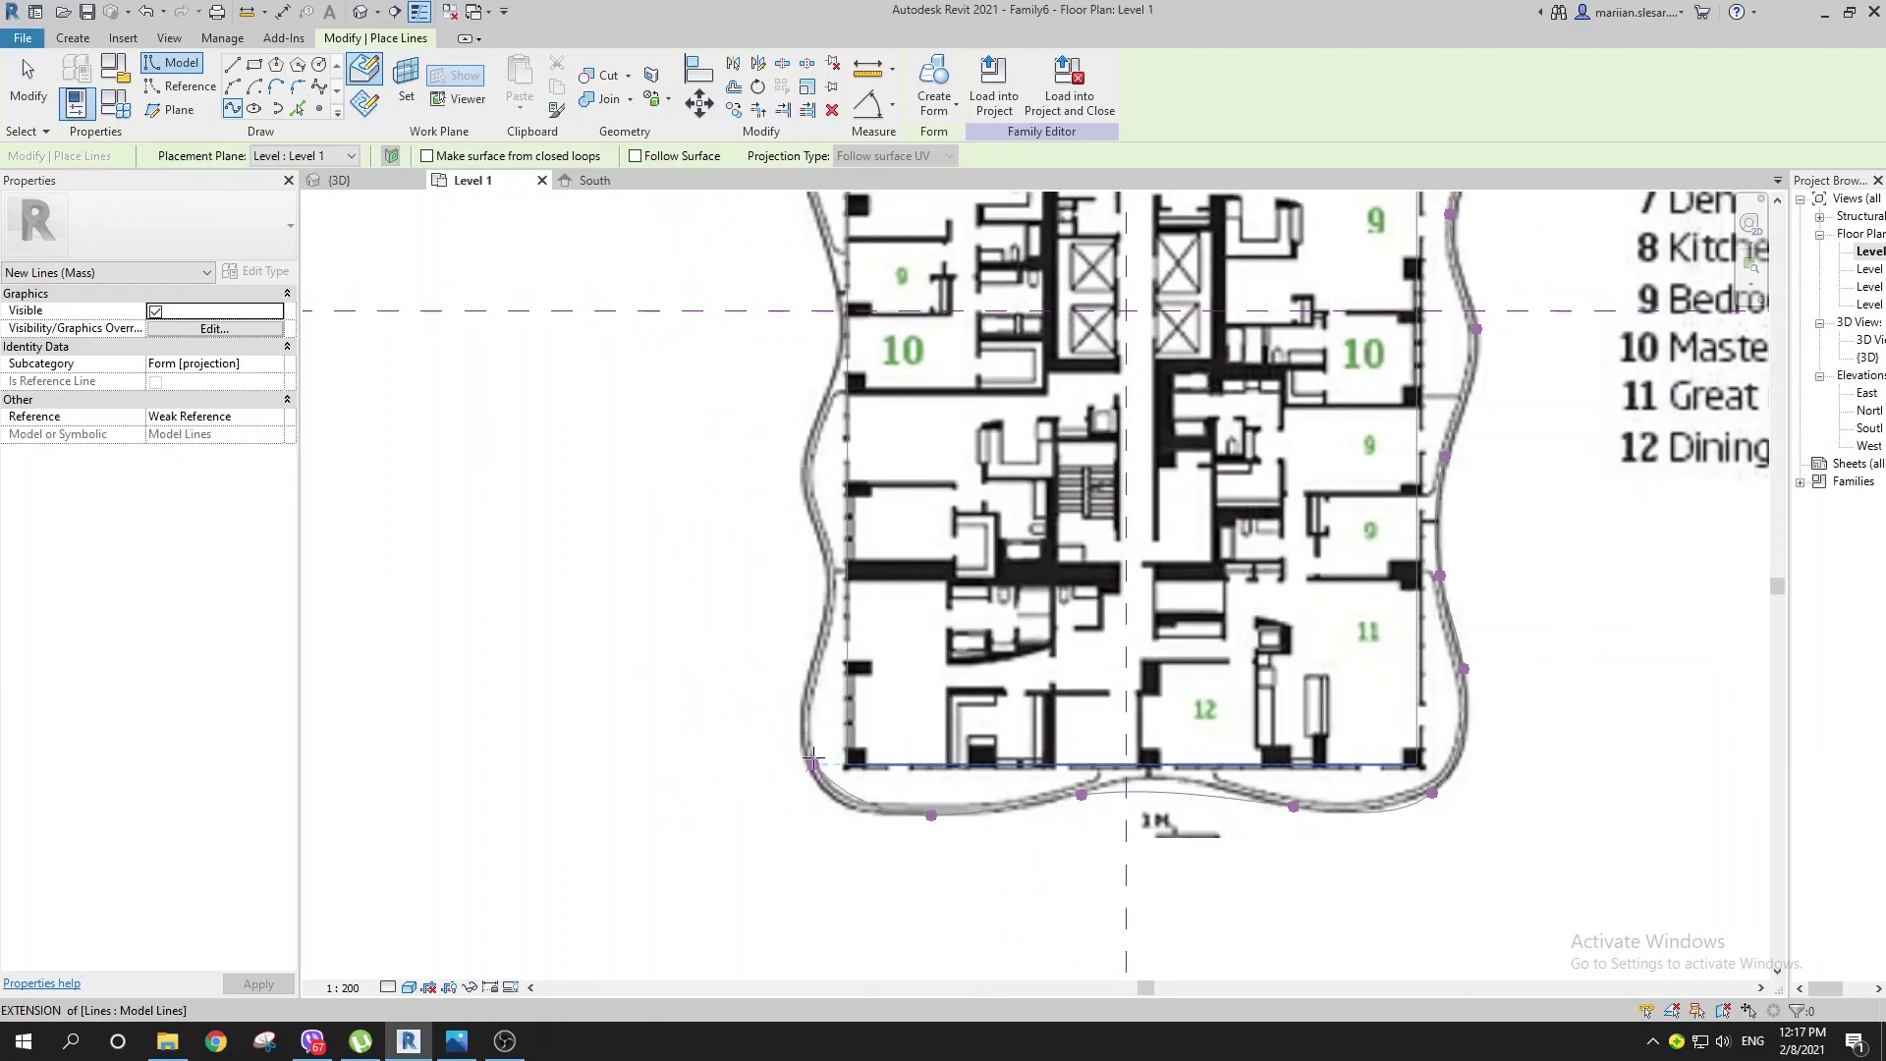
left_click(846, 804)
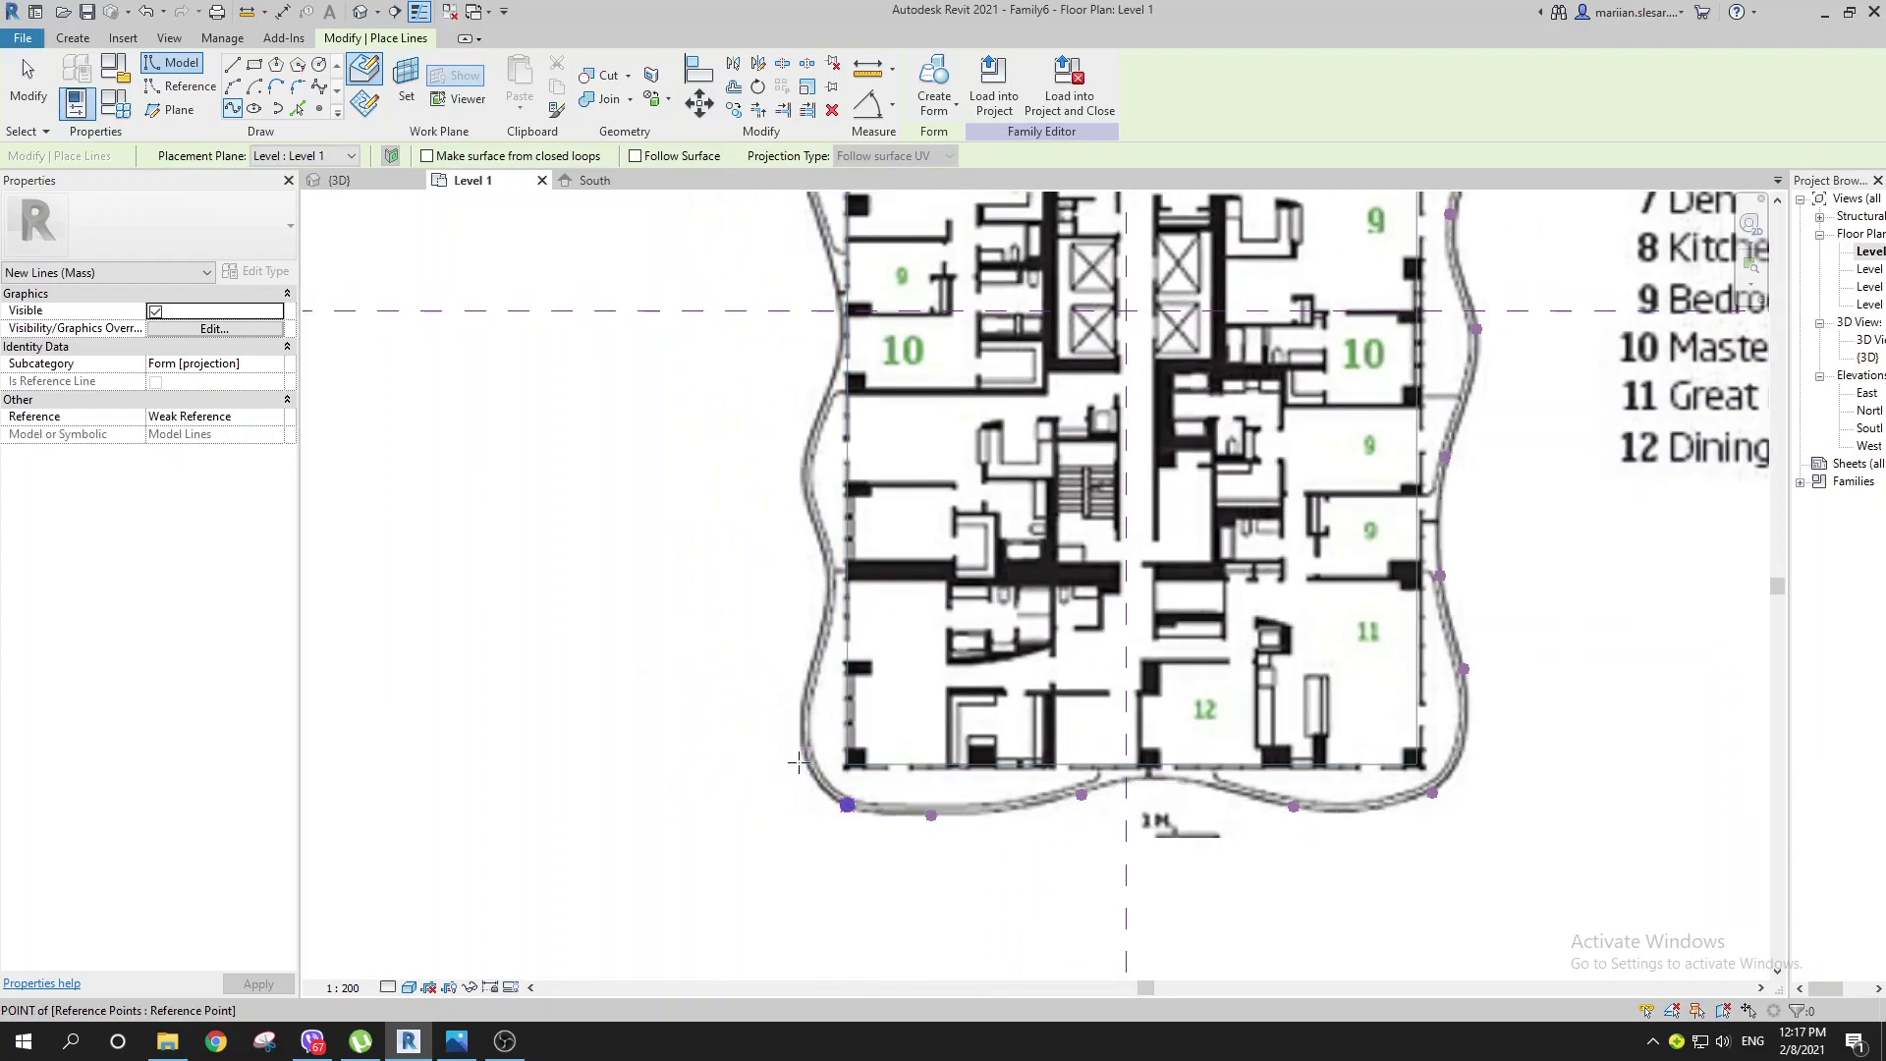
left_click(805, 732)
Step: Continue the spline up the wavy slab edge along the plan's left side toward its start point beside room 6
mouse_move(806, 732)
middle_mouse_down()
mouse_move(840, 727)
mouse_move(821, 747)
middle_mouse_up()
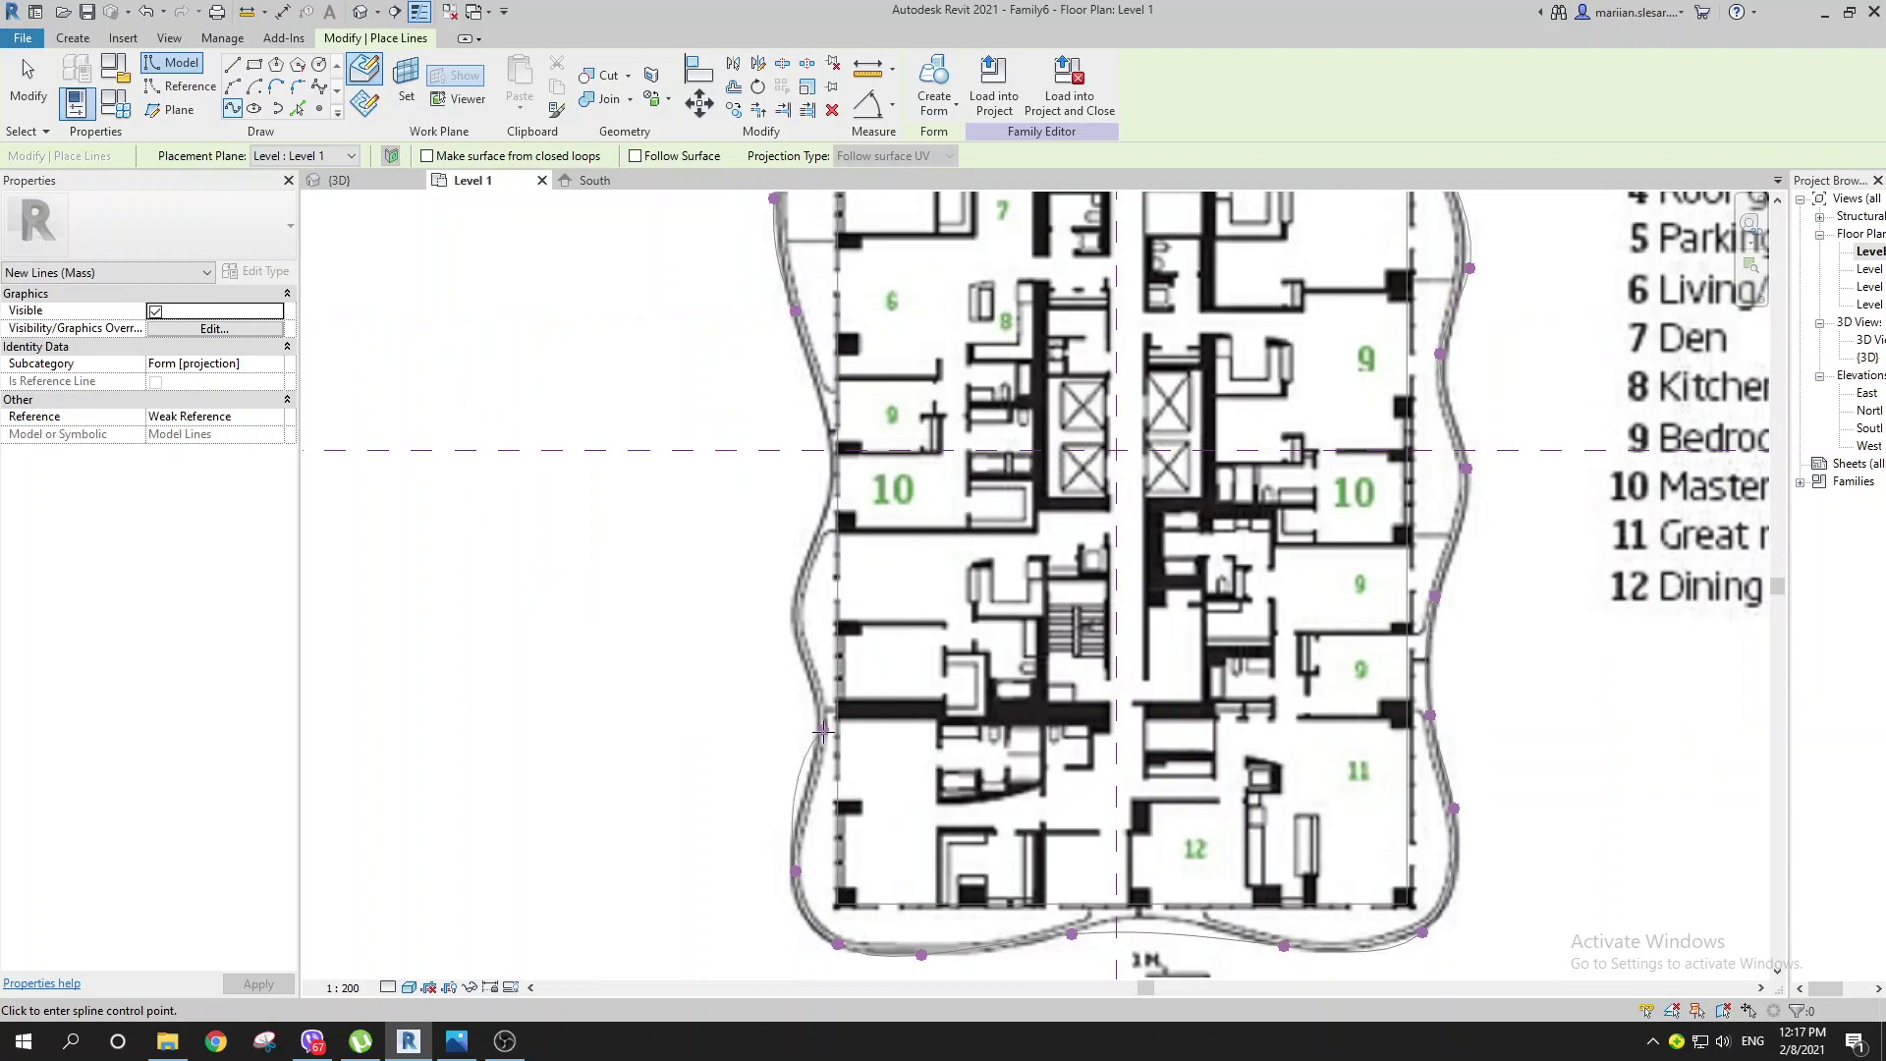
left_click(813, 774)
left_click(823, 528)
middle_click_drag(823, 527, 806, 640)
scroll(815, 550, "up", 3)
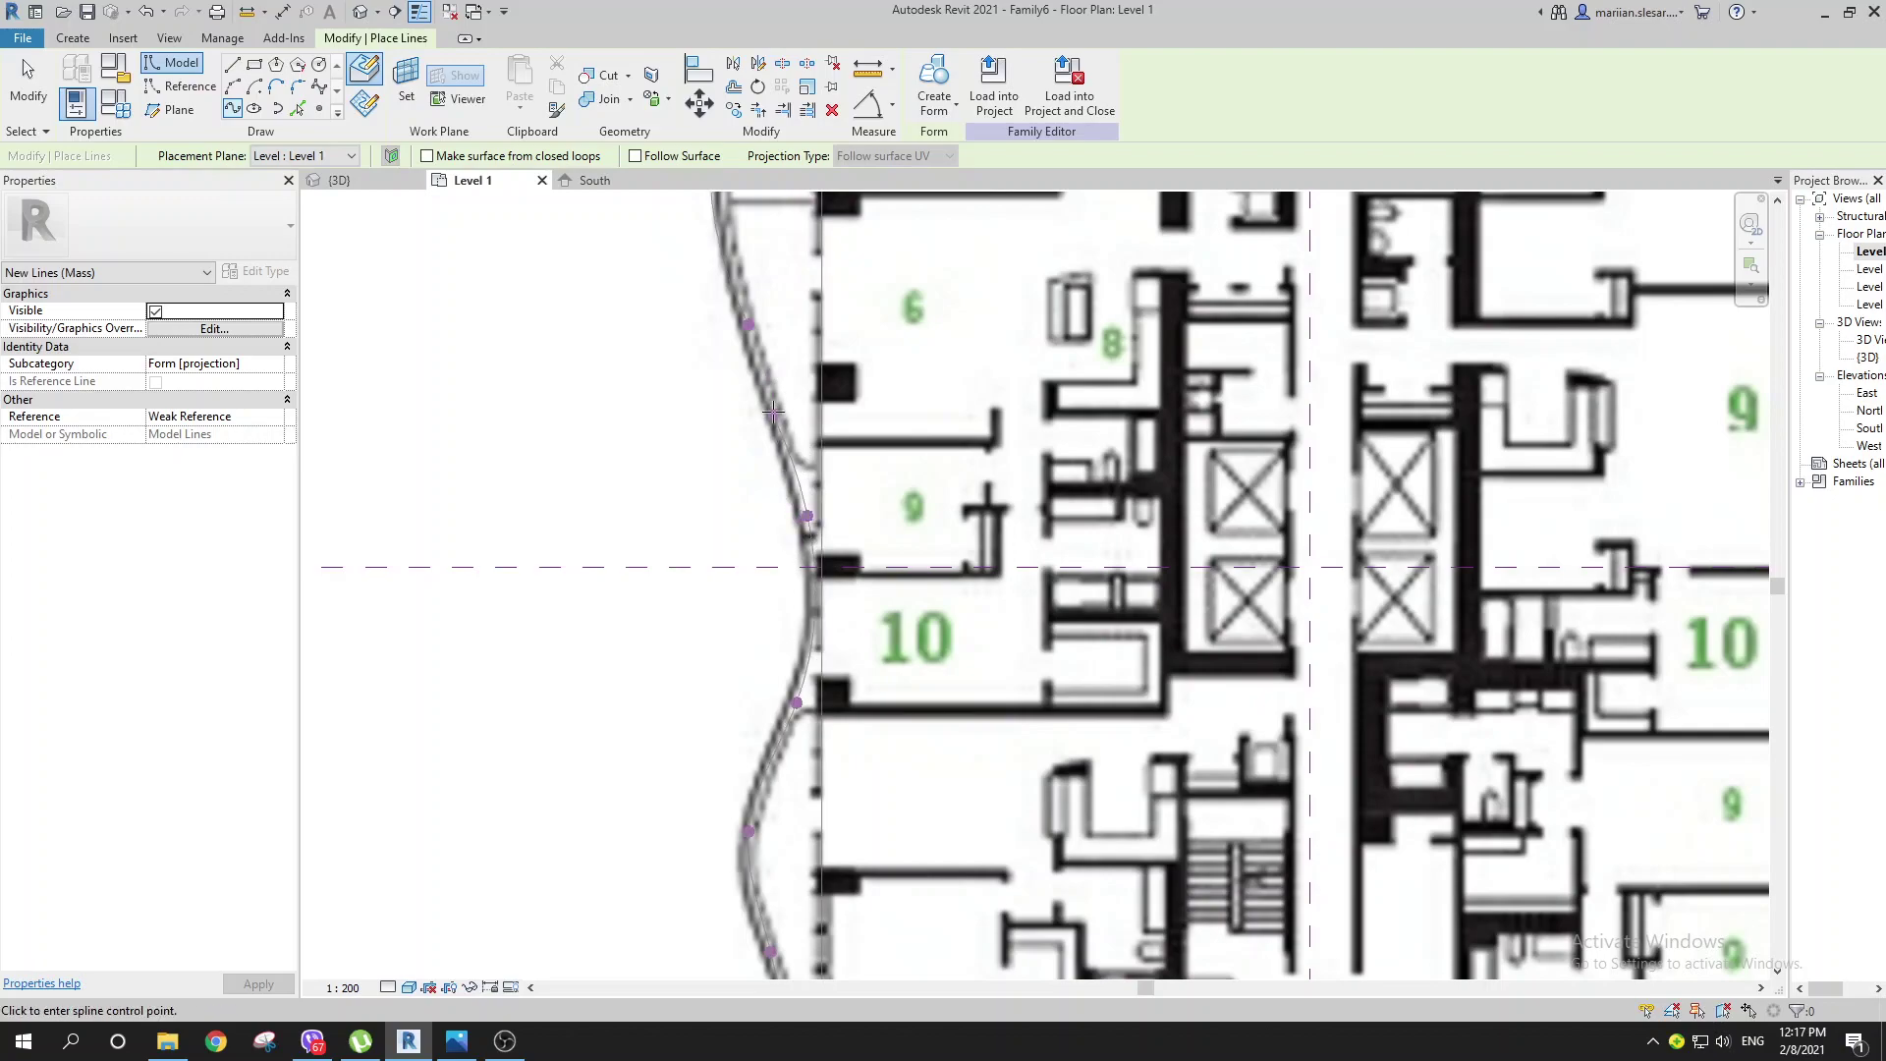
left_click(761, 357)
scroll(757, 354, "up", 5)
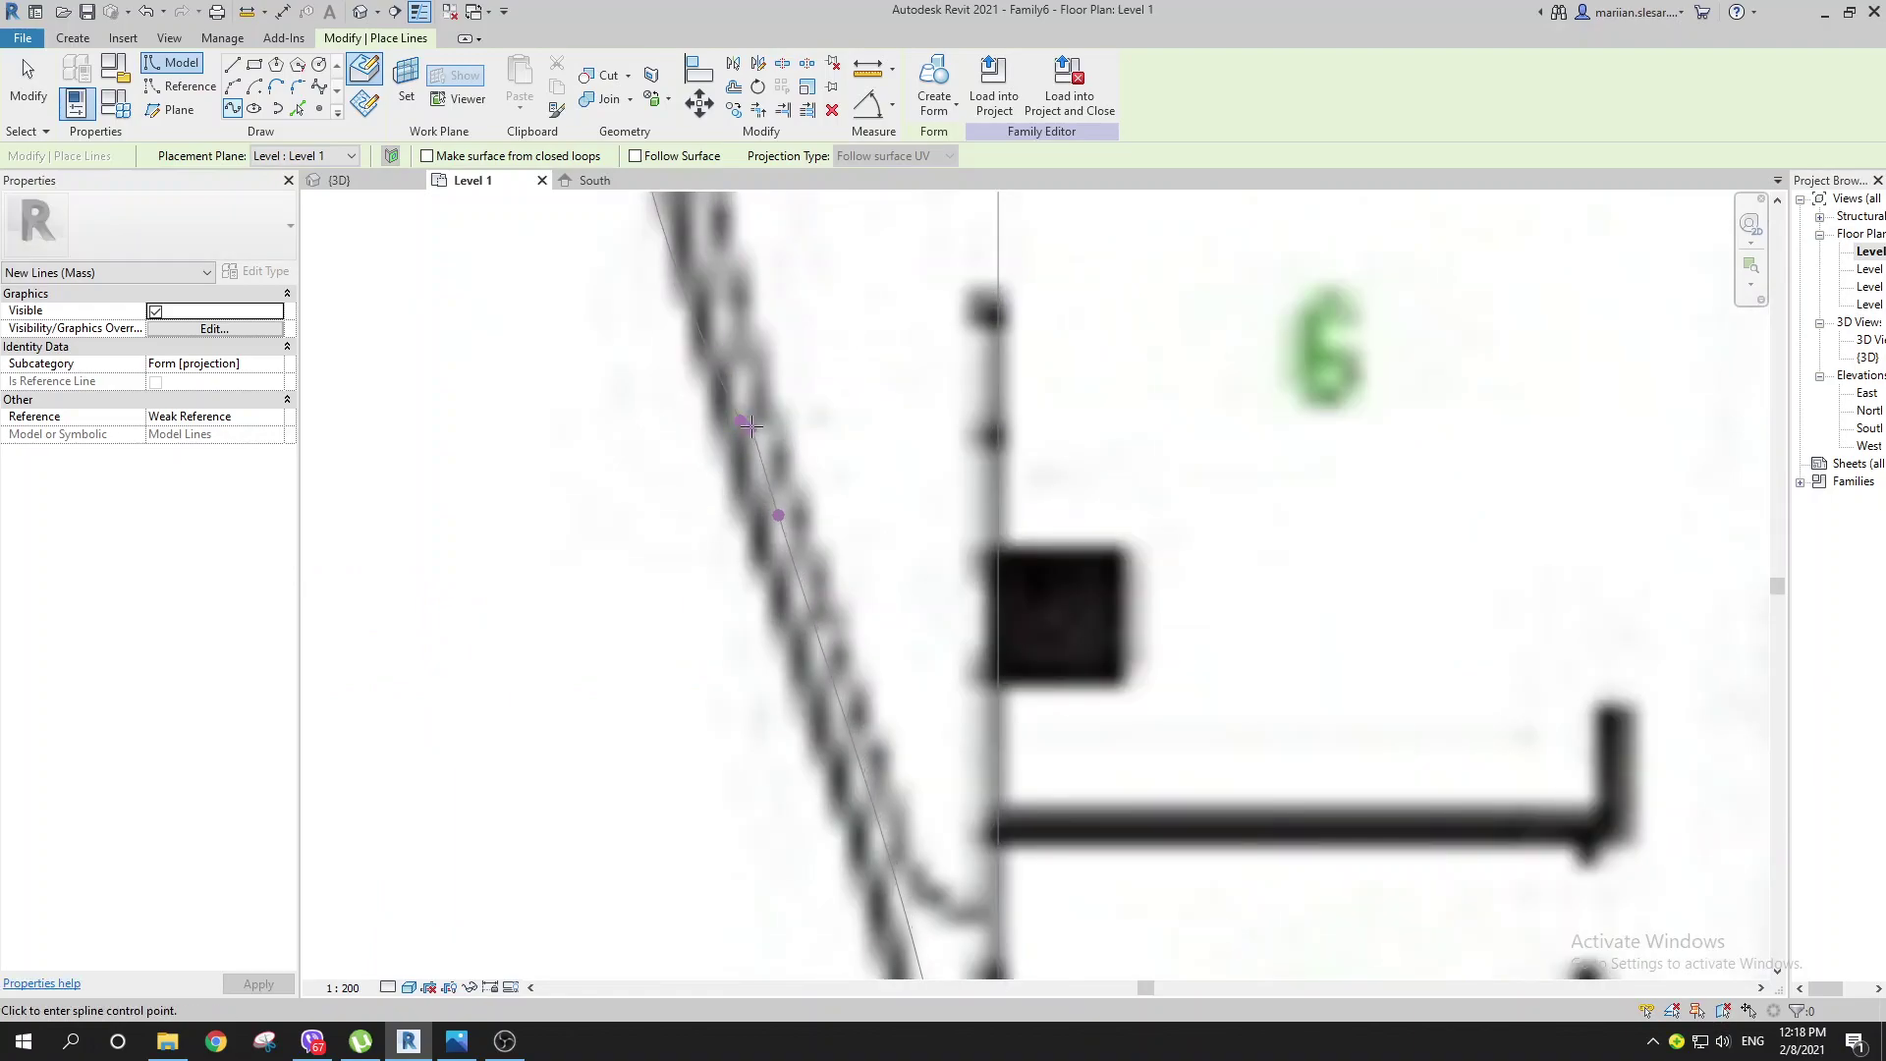
Step: Try to close the spline onto its start point beside room 6 and end the spline
left_click(807, 443)
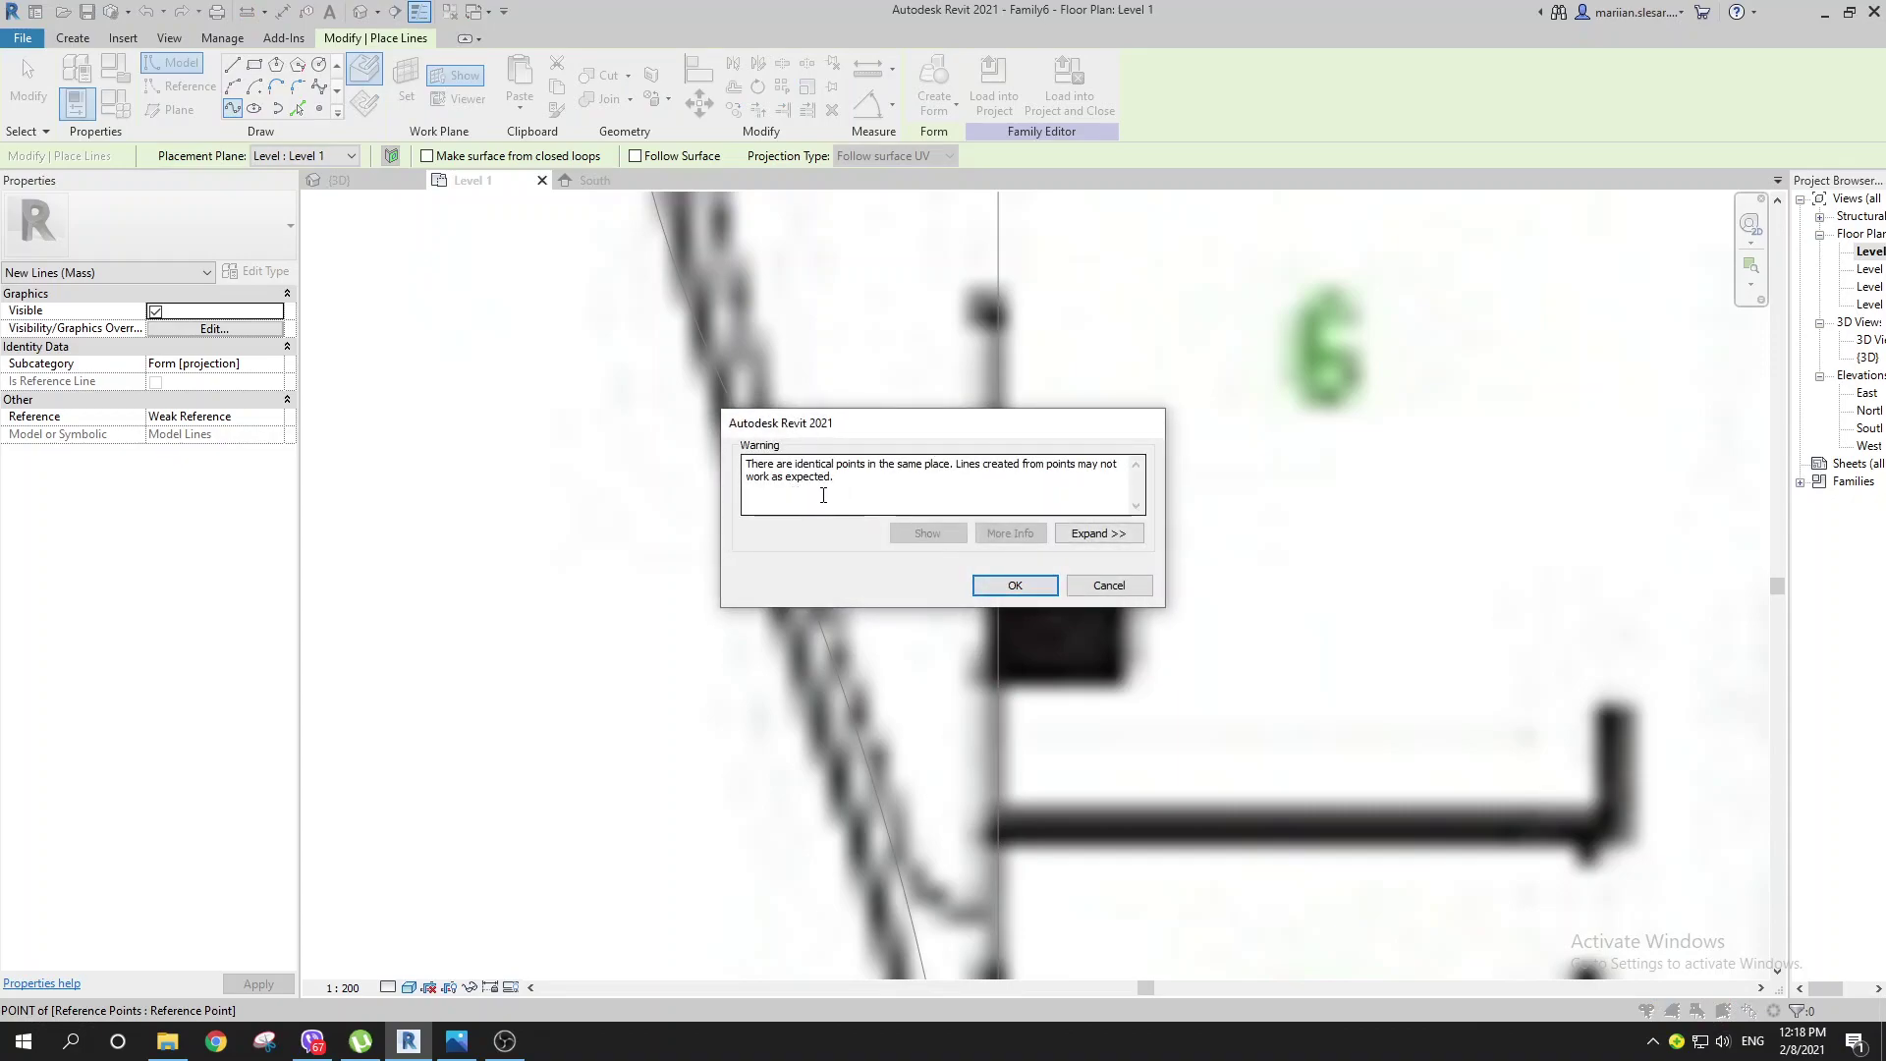
left_click(1002, 594)
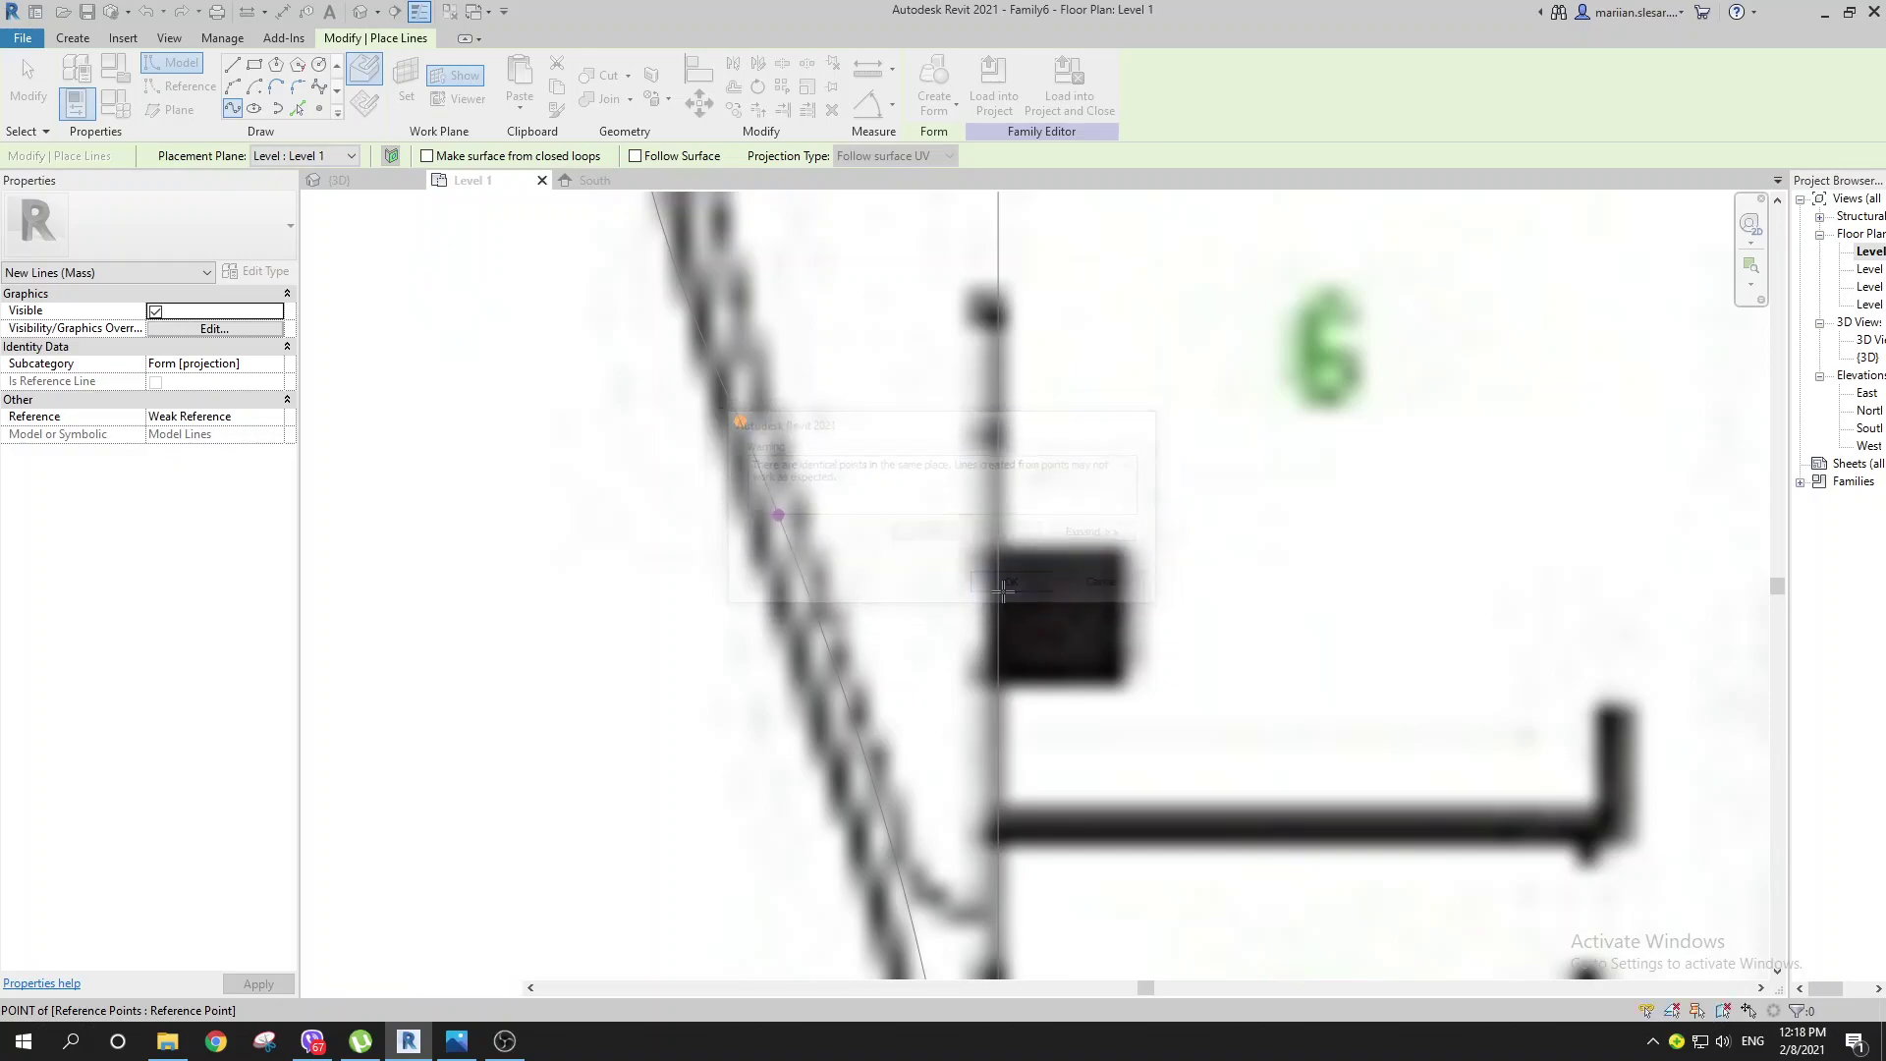
left_click(751, 468)
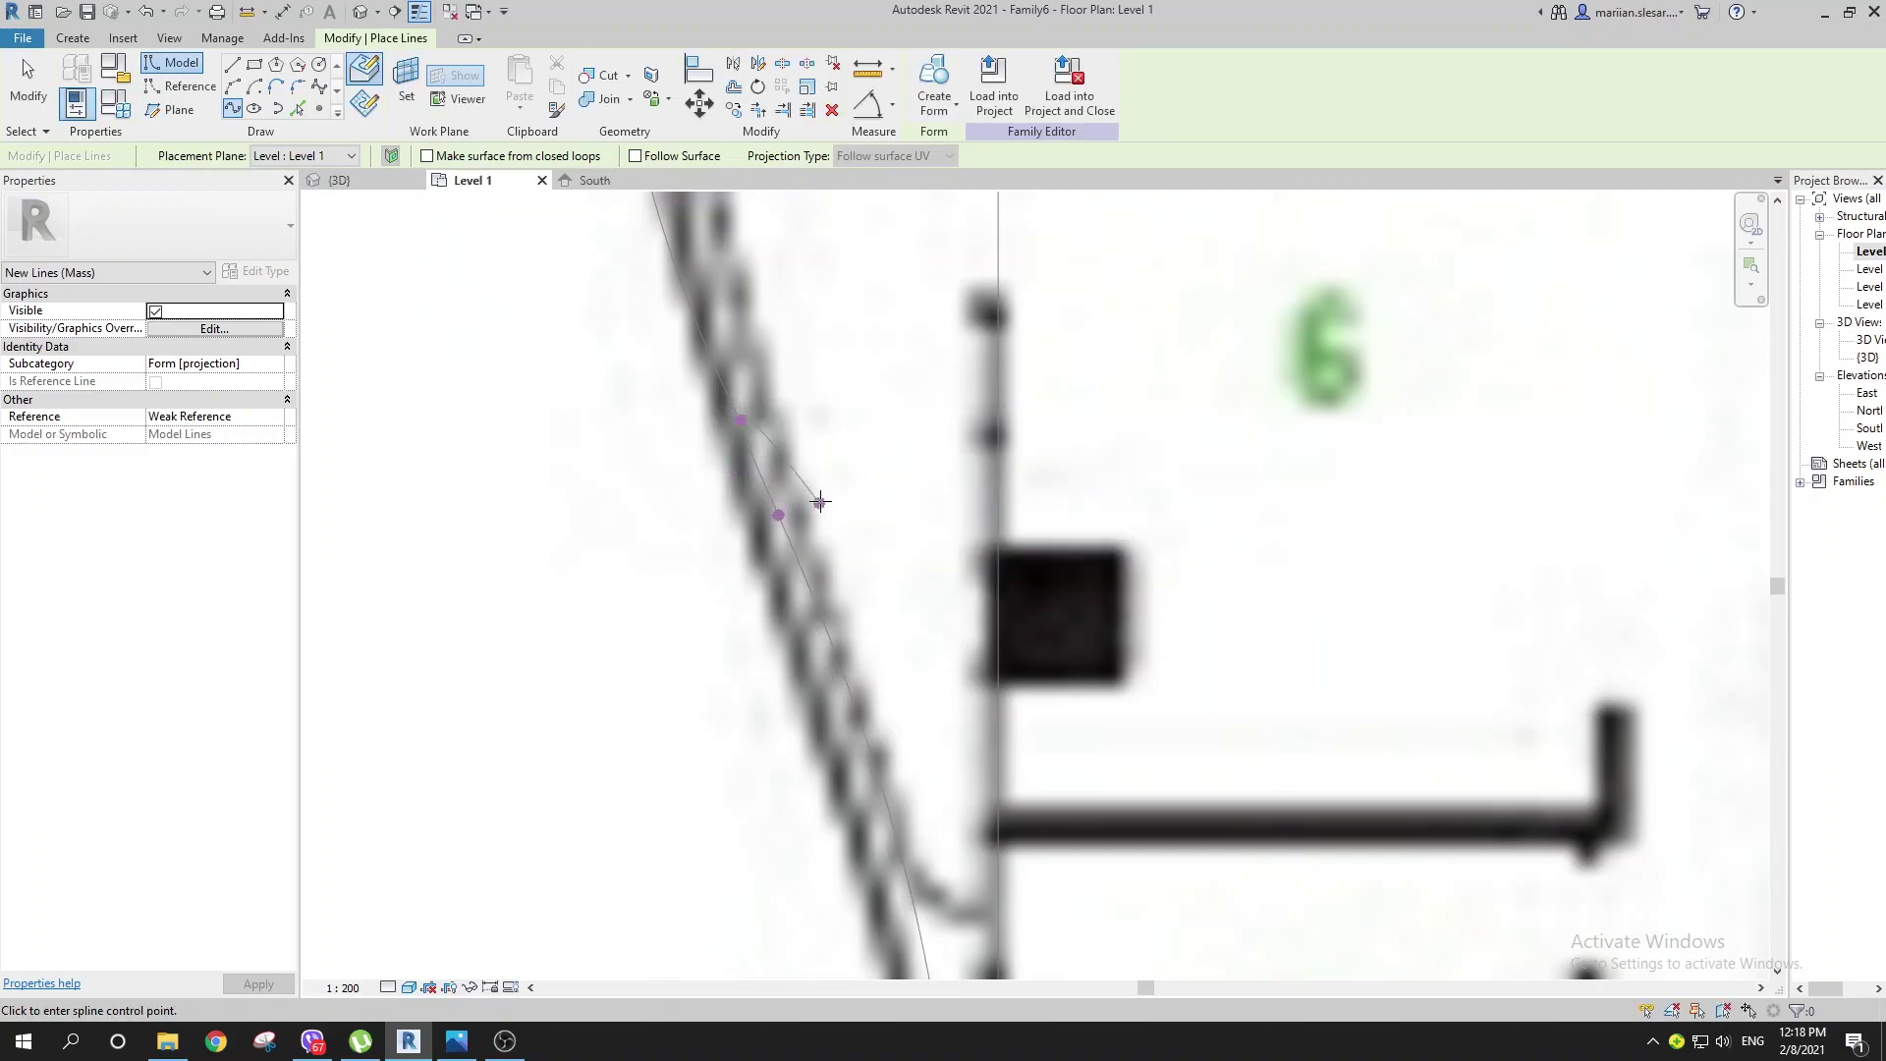
key("Escape")
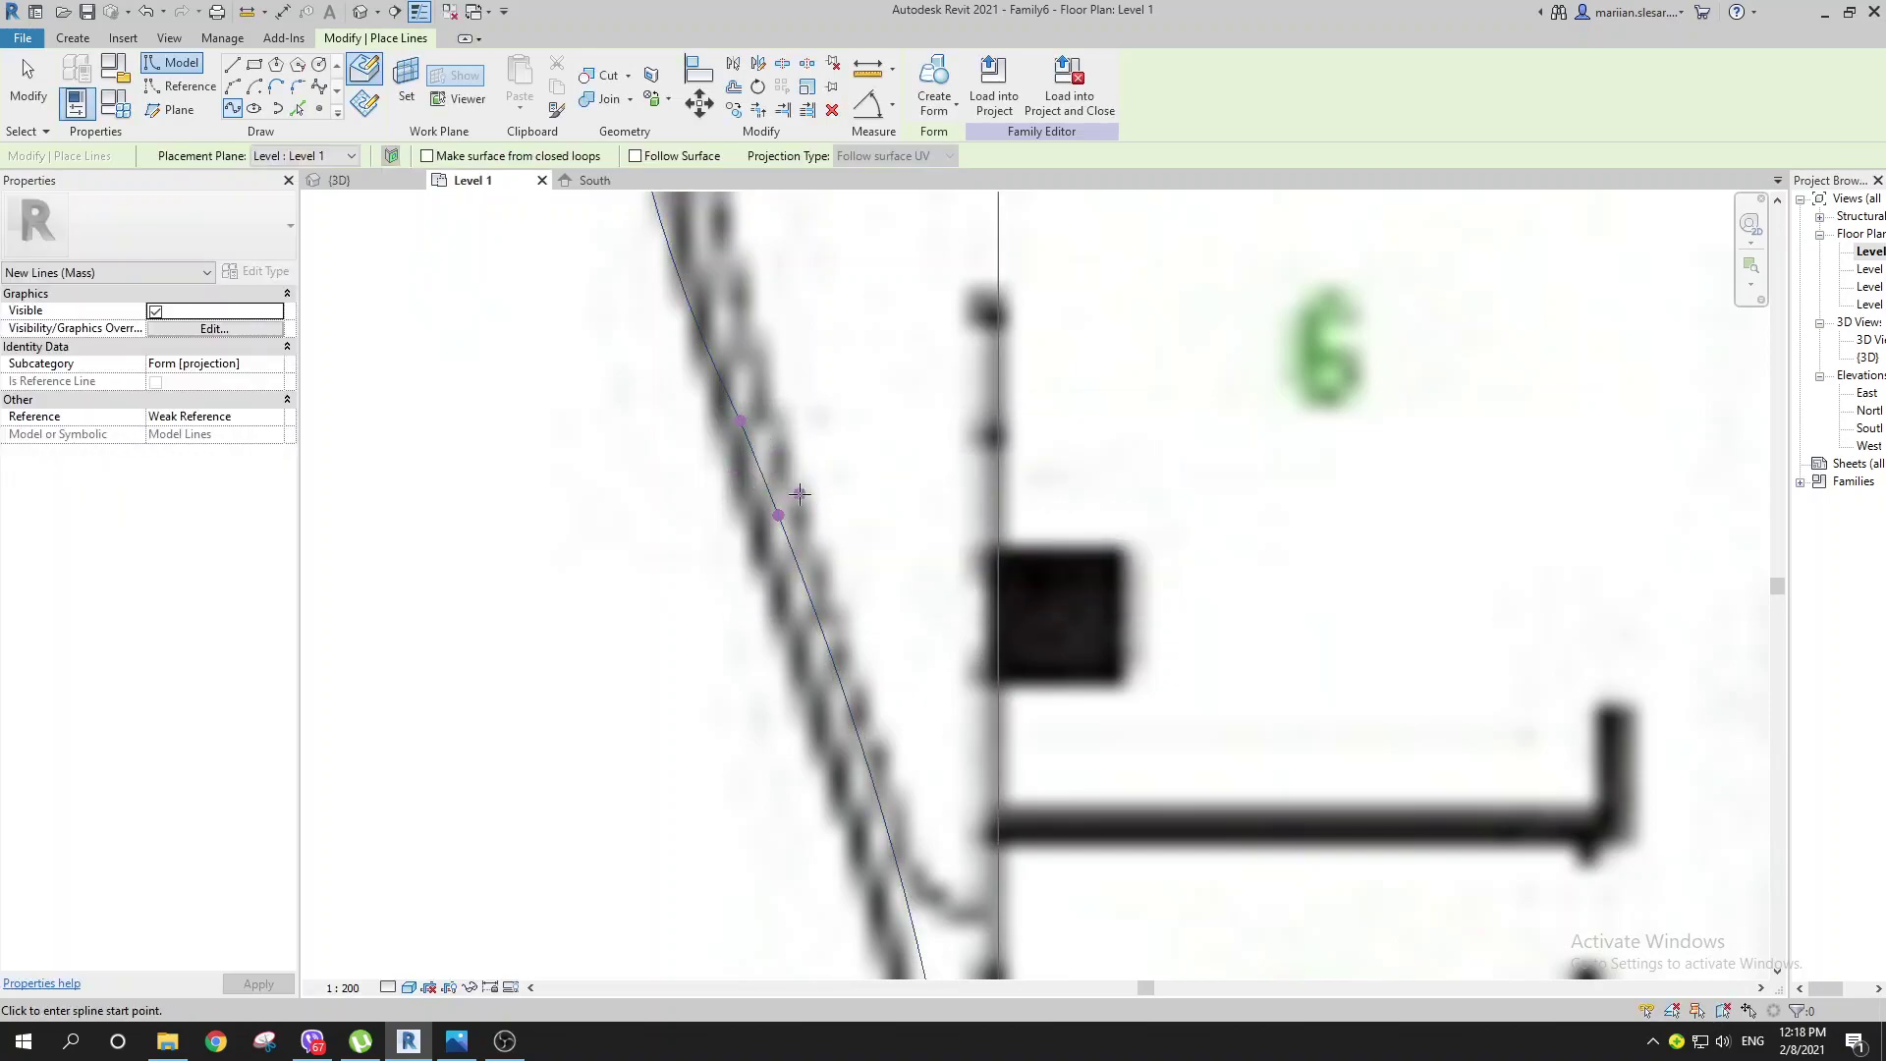
Step: Undo the traced spline and restore it
key("ctrl+z")
scroll(799, 516, "down", 3)
scroll(765, 674, "up", 2)
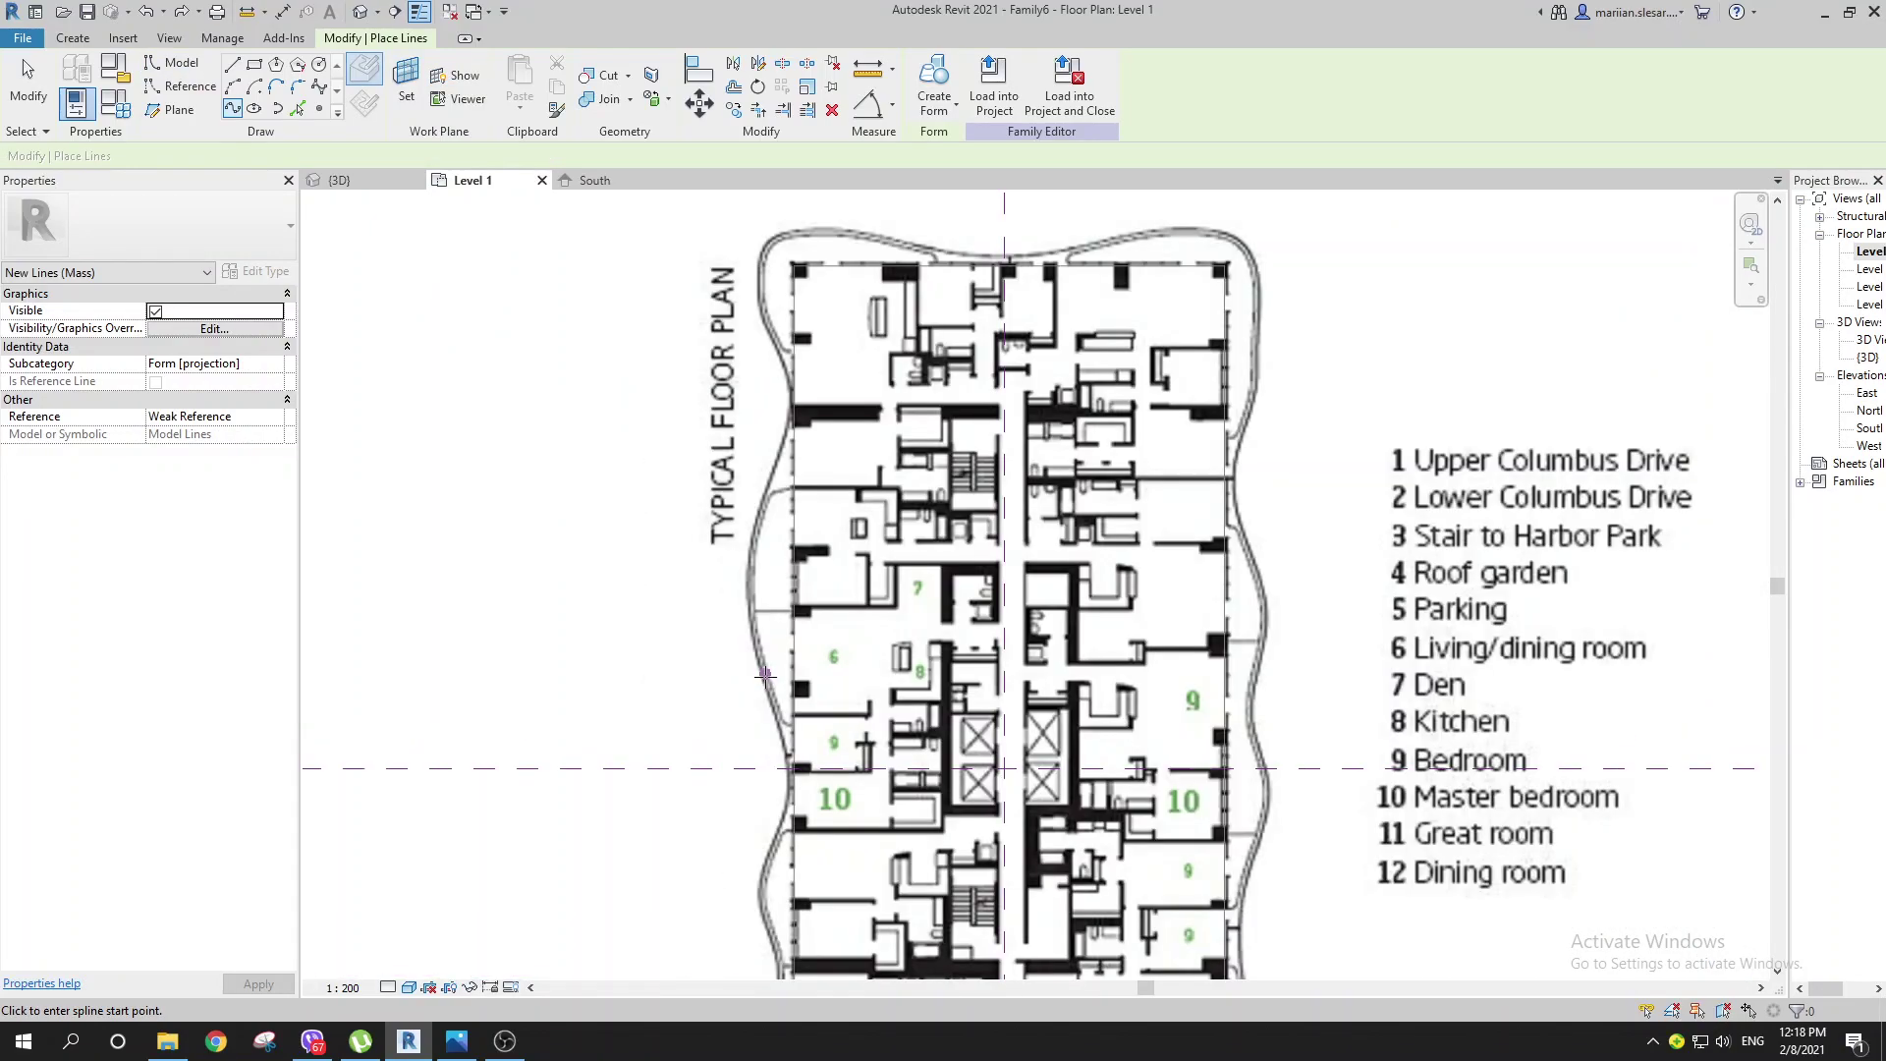
scroll(765, 675, "up", 1)
left_click(181, 12)
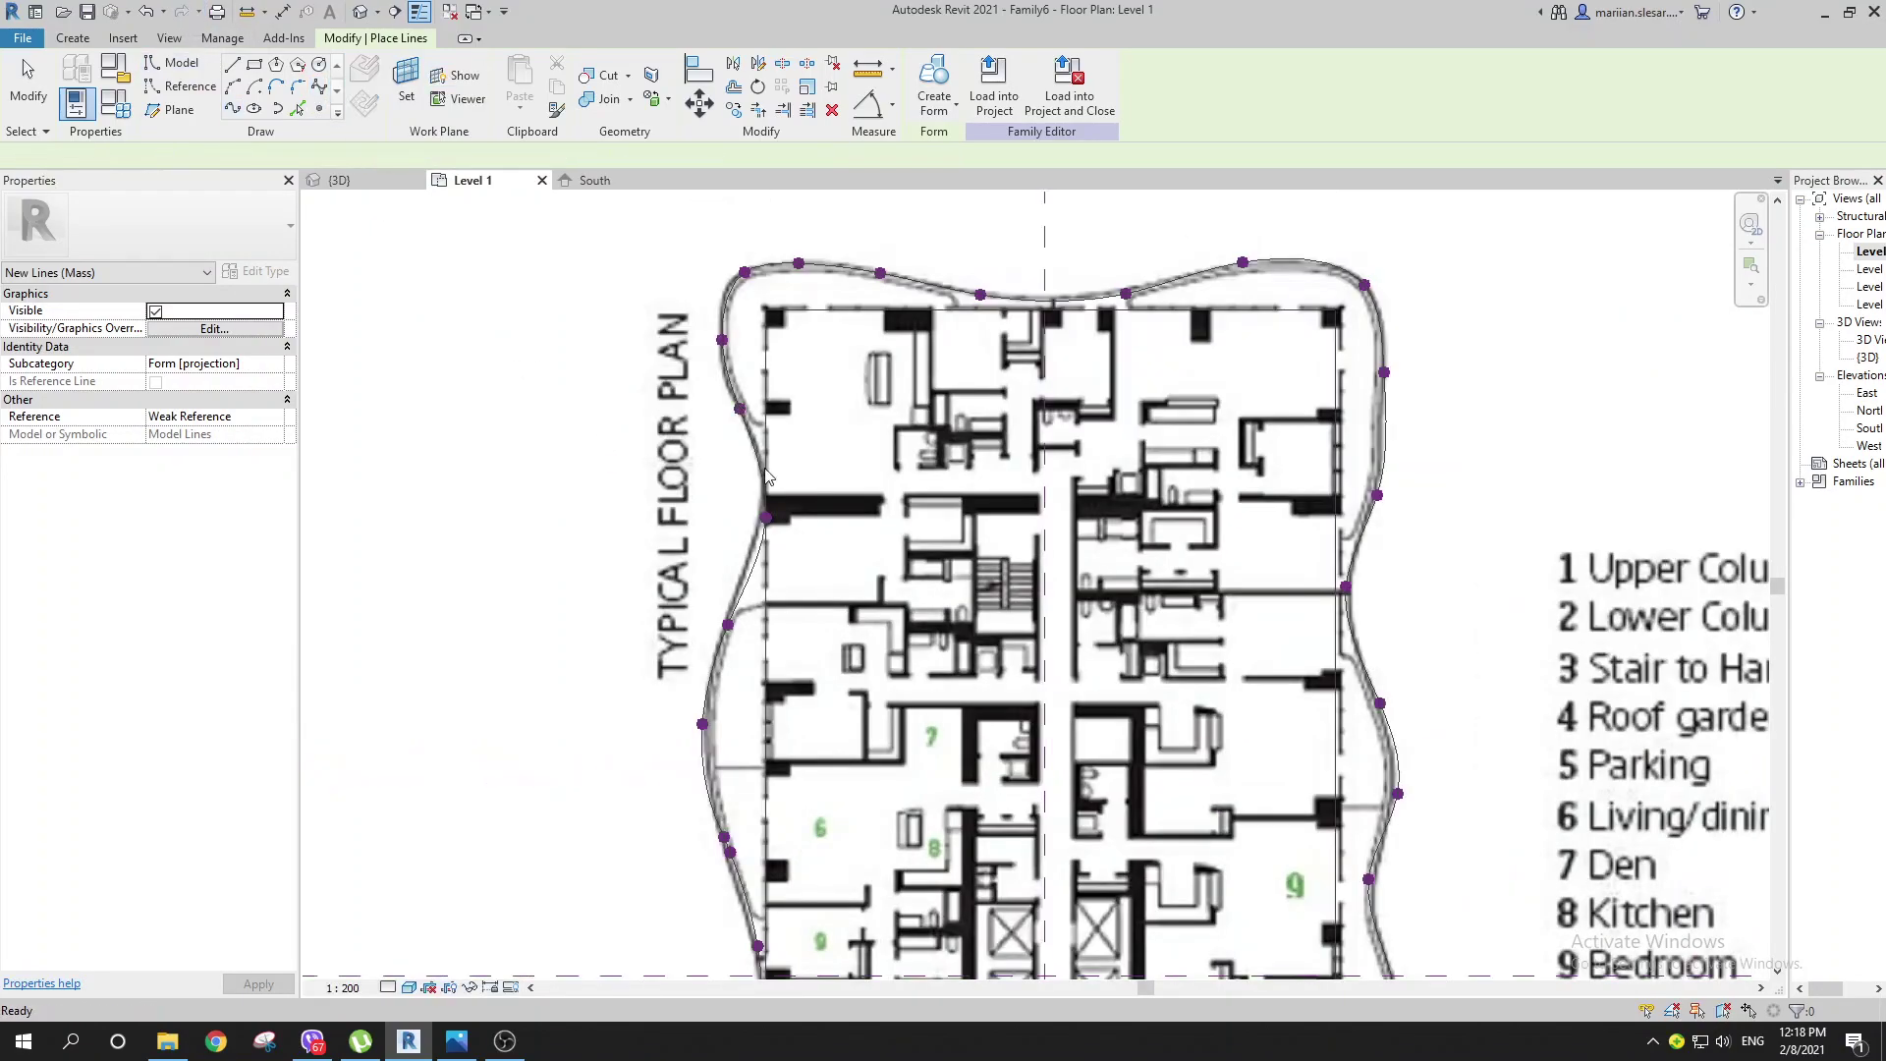
Step: Leave the spline command and try to create a form from the traced wavy outline on Level 1
scroll(711, 400, "up", 3)
key("Escape")
scroll(855, 651, "down", 2)
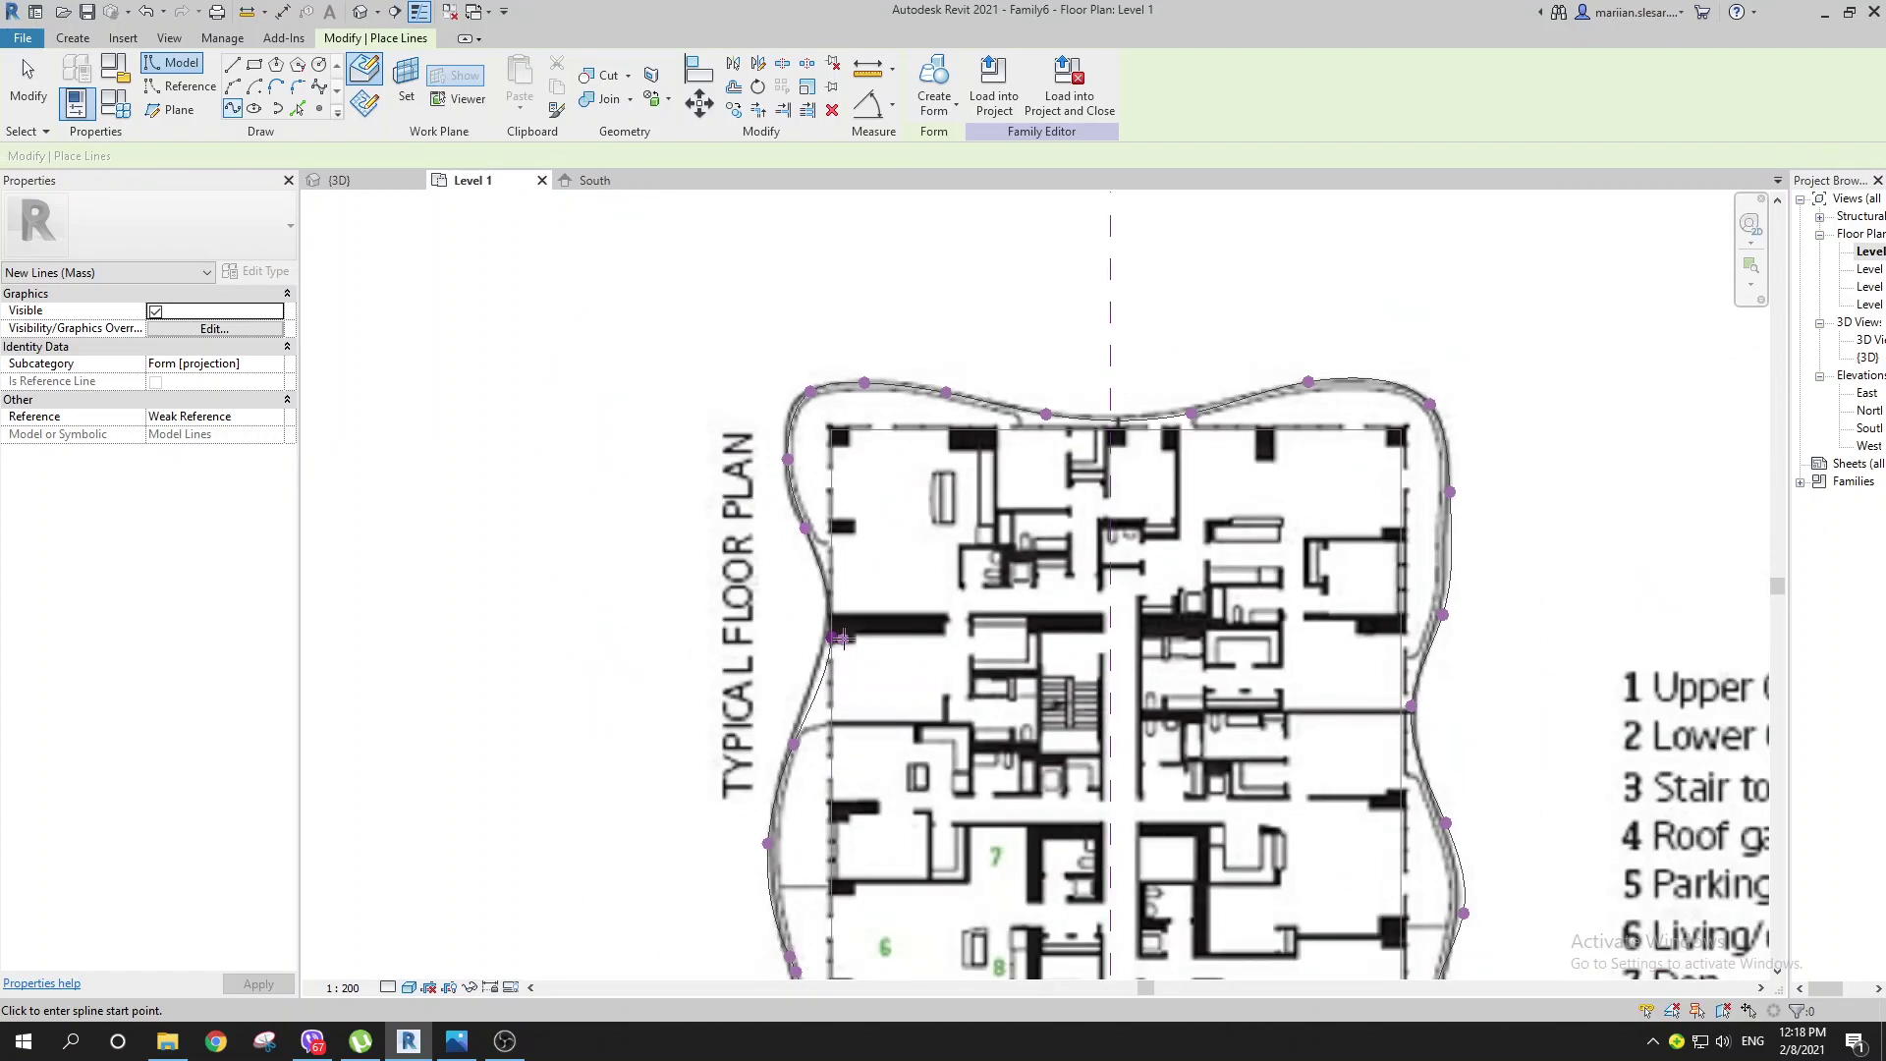
scroll(843, 649, "down", 1)
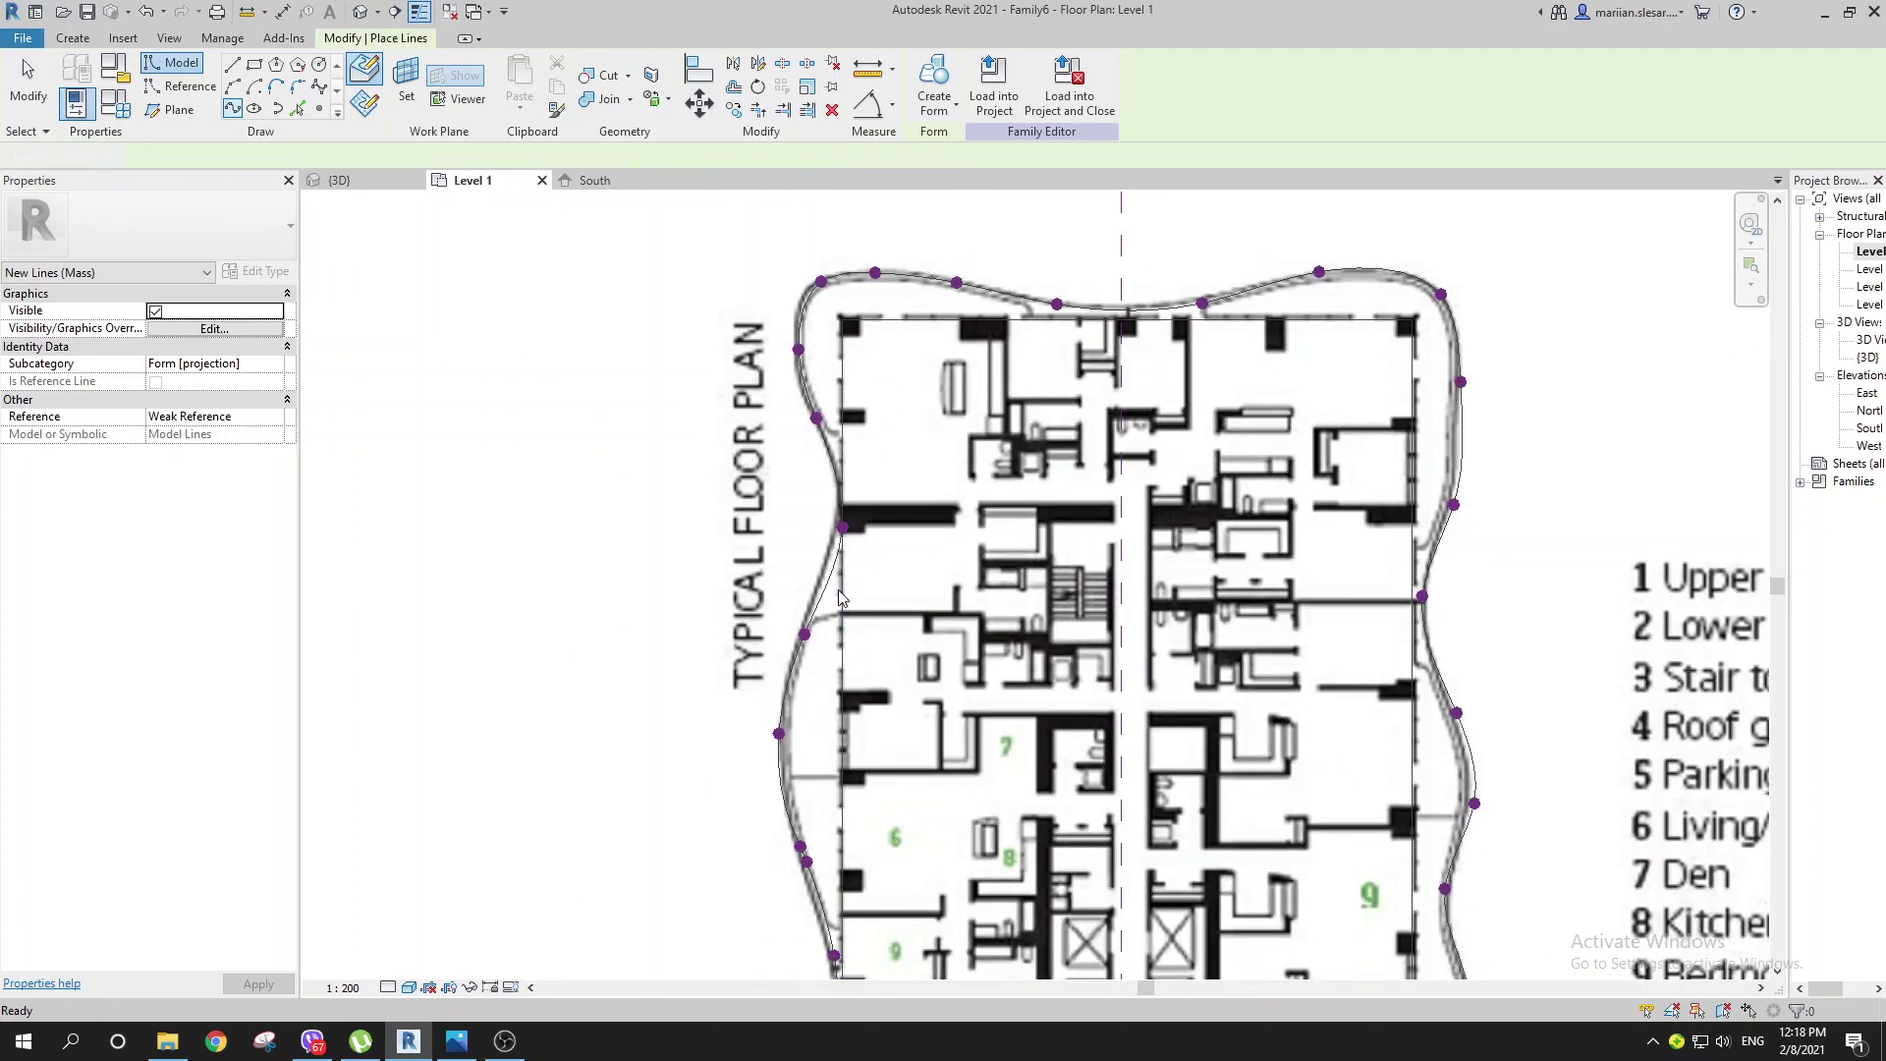
key("Escape")
scroll(884, 579, "down", 2)
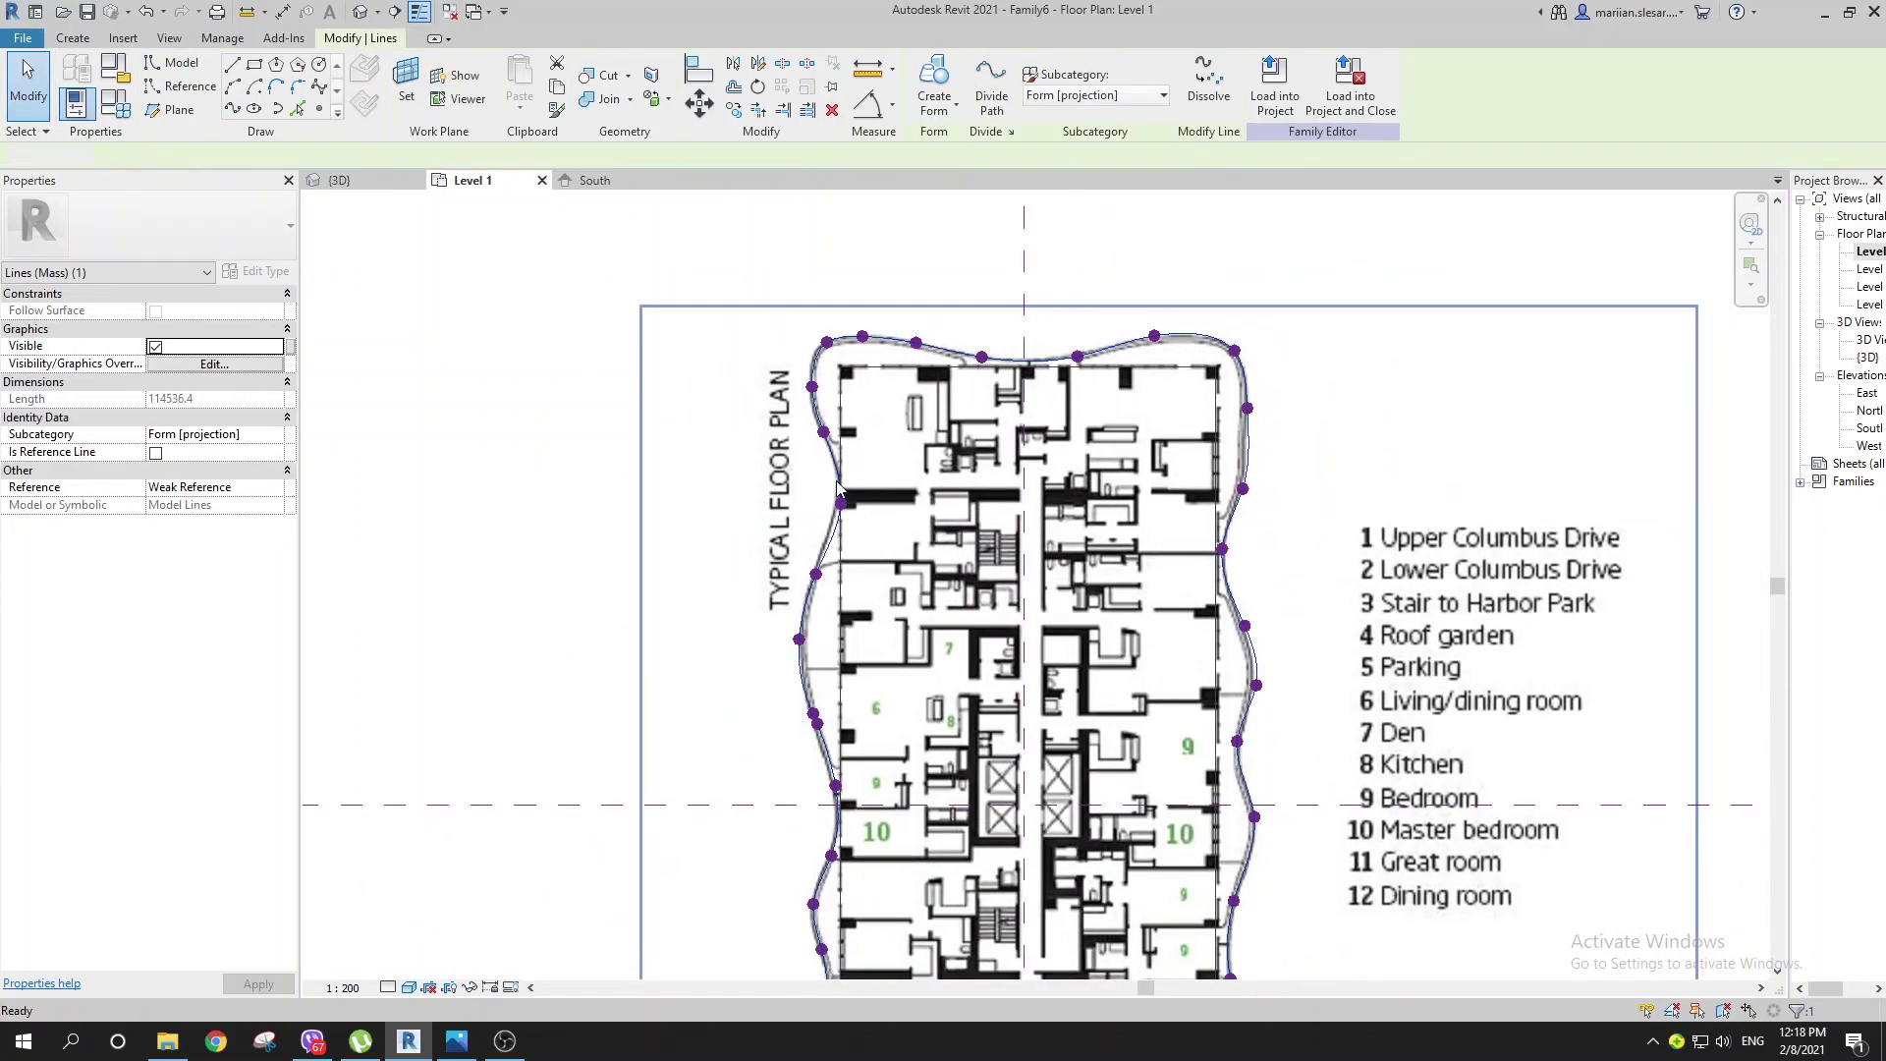
scroll(835, 491, "up", 5)
key("Escape")
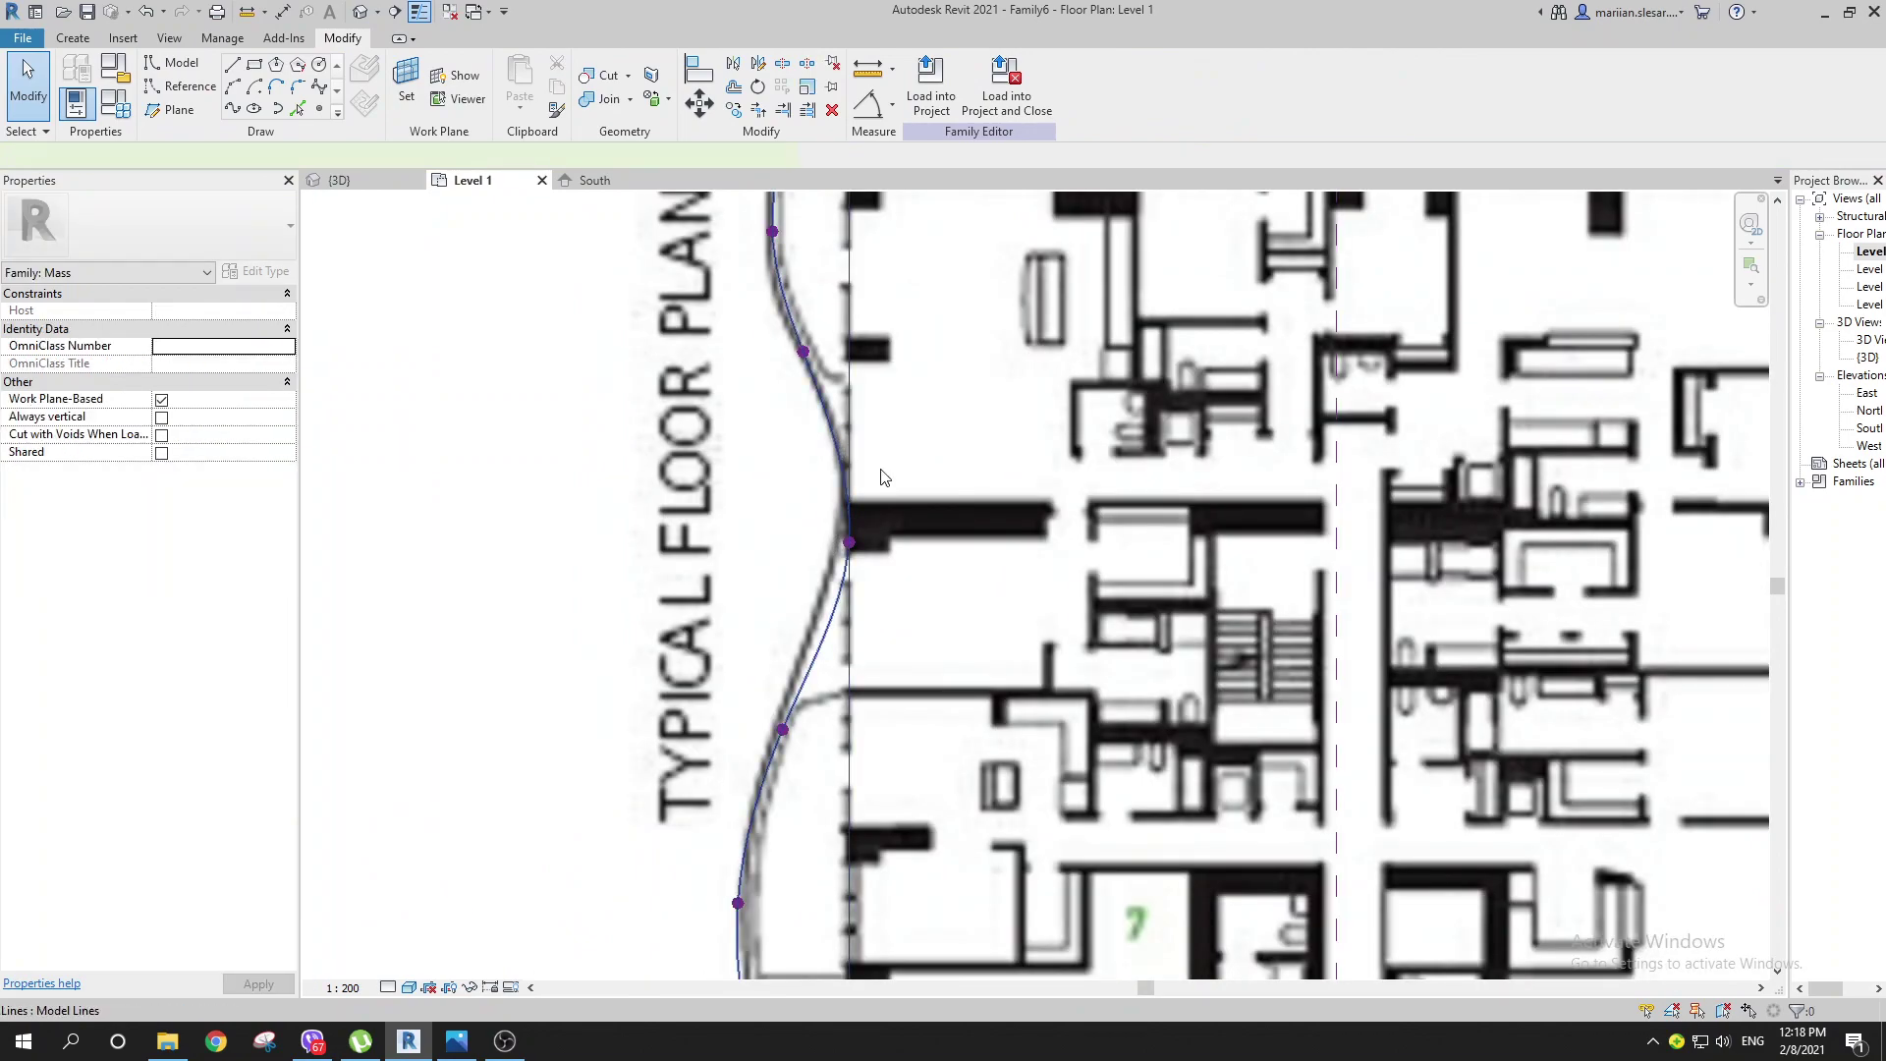
scroll(881, 470, "down", 3)
middle_click_drag(897, 499, 880, 390)
left_click(934, 83)
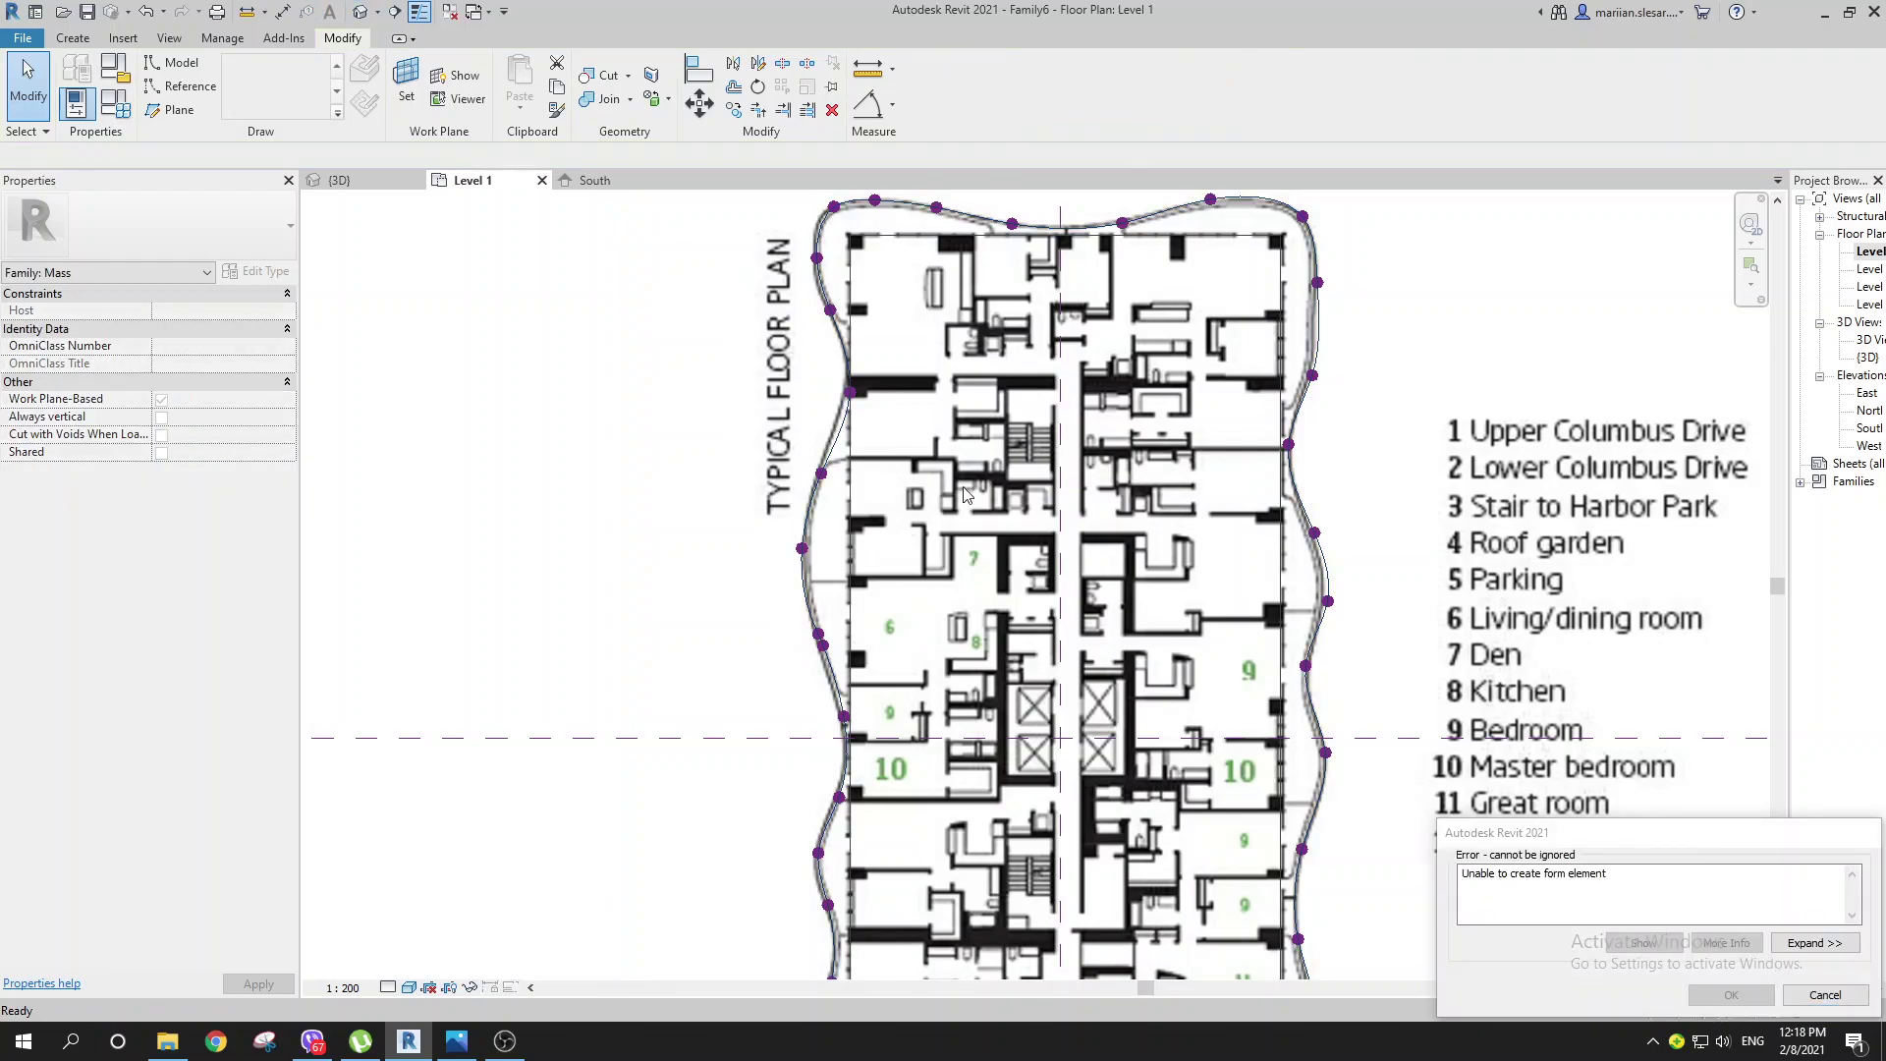
left_click(1825, 994)
scroll(845, 612, "up", 6)
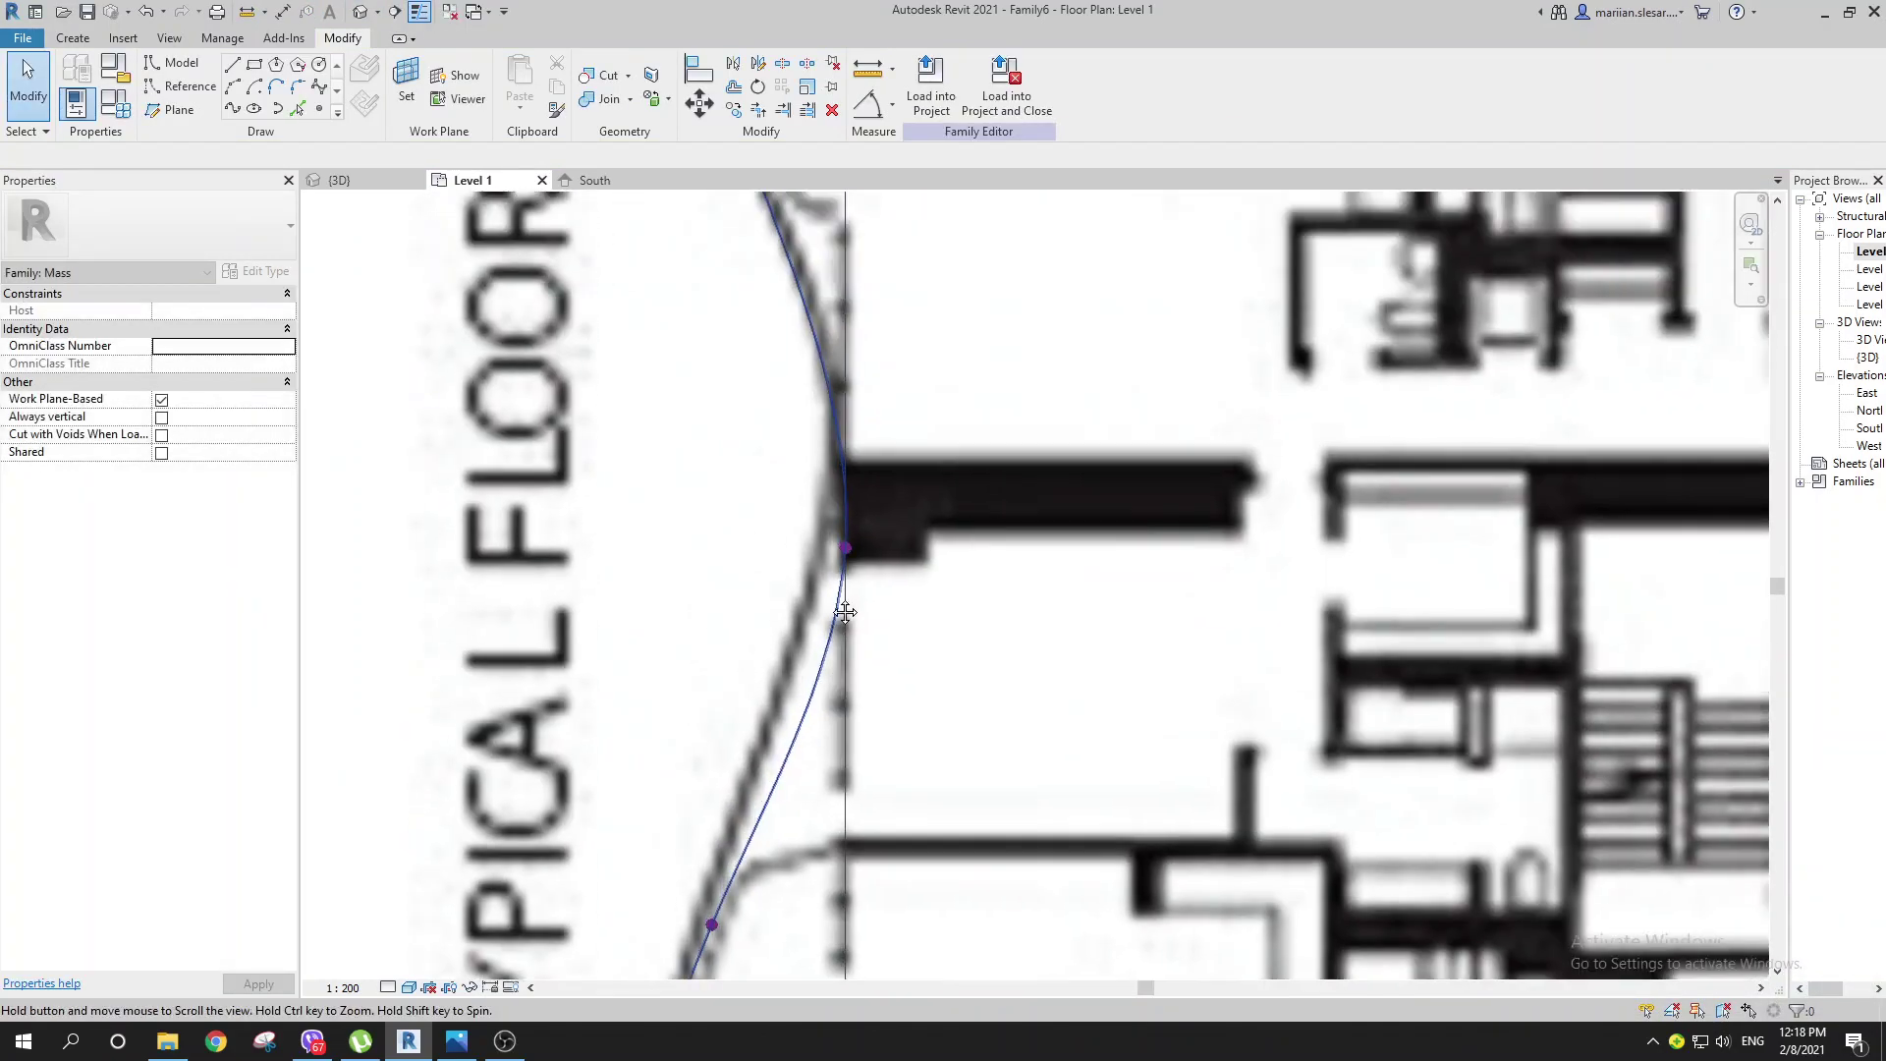
scroll(845, 466, "down", 5)
scroll(818, 360, "up", 3)
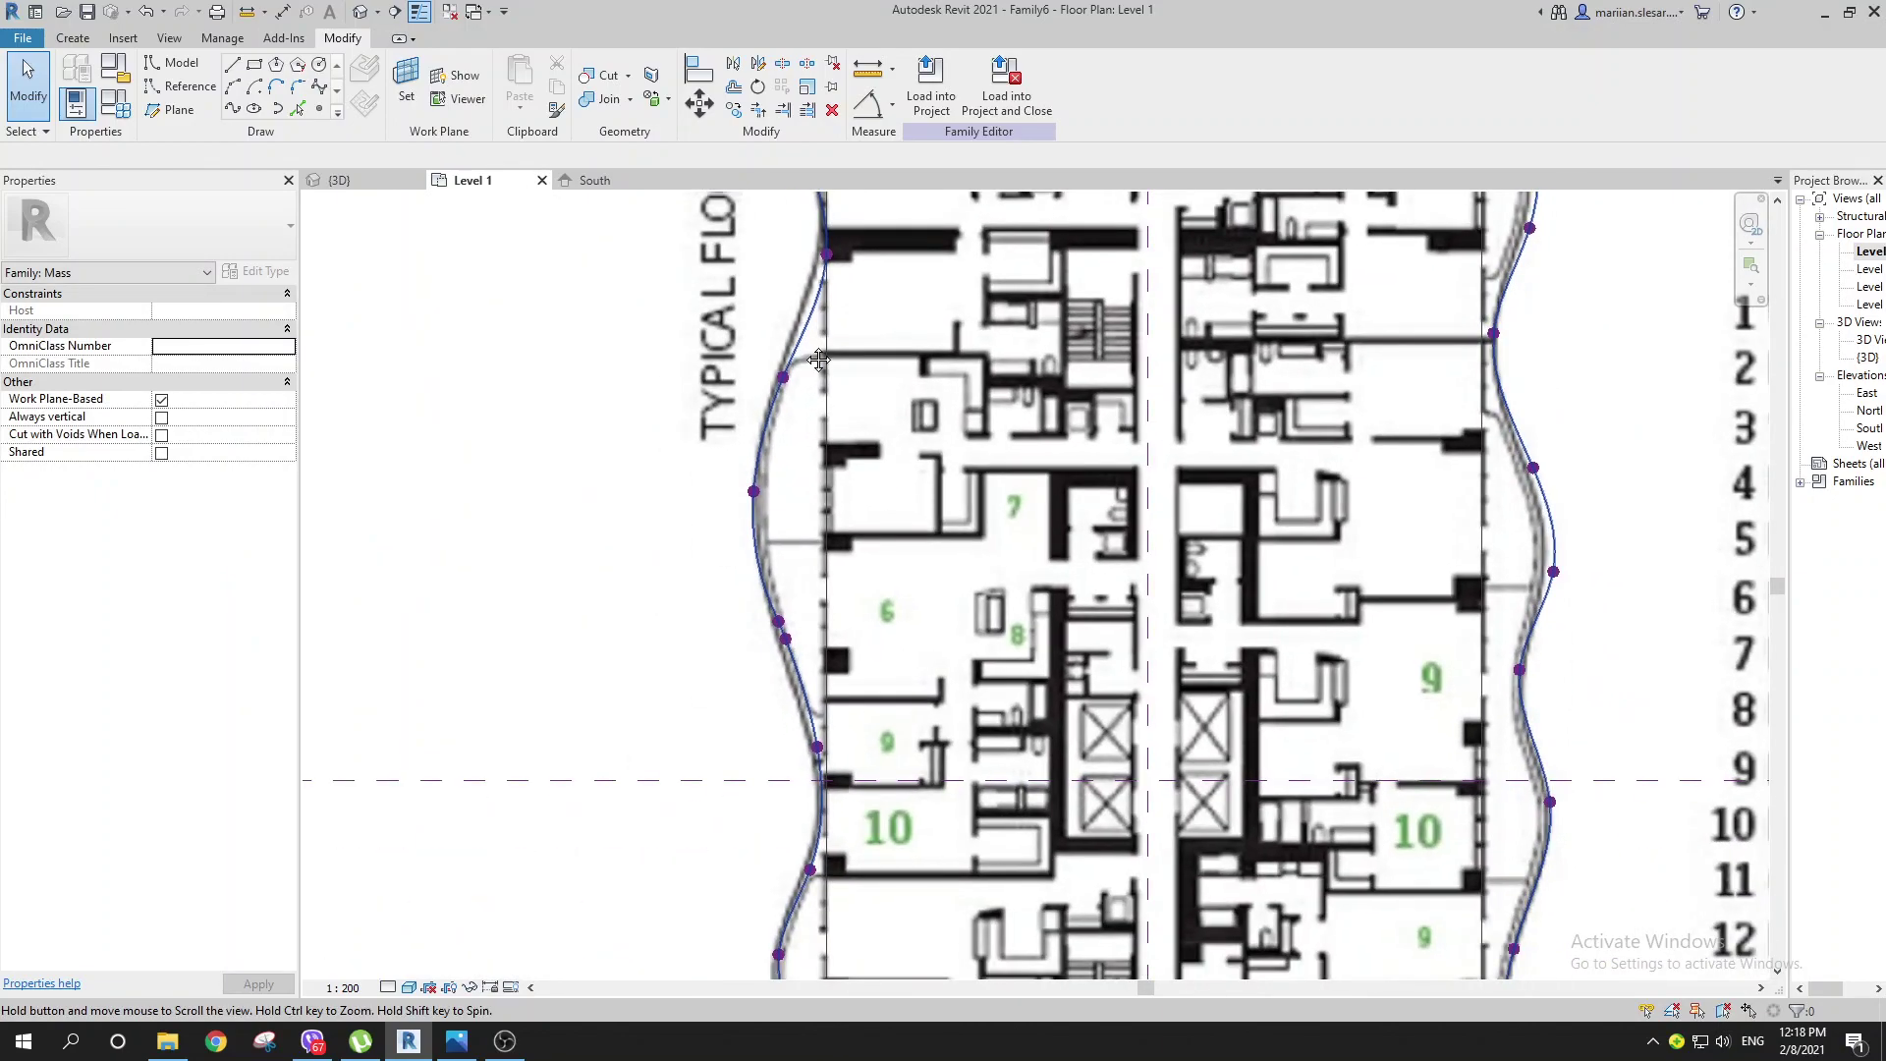
scroll(799, 621, "up", 4)
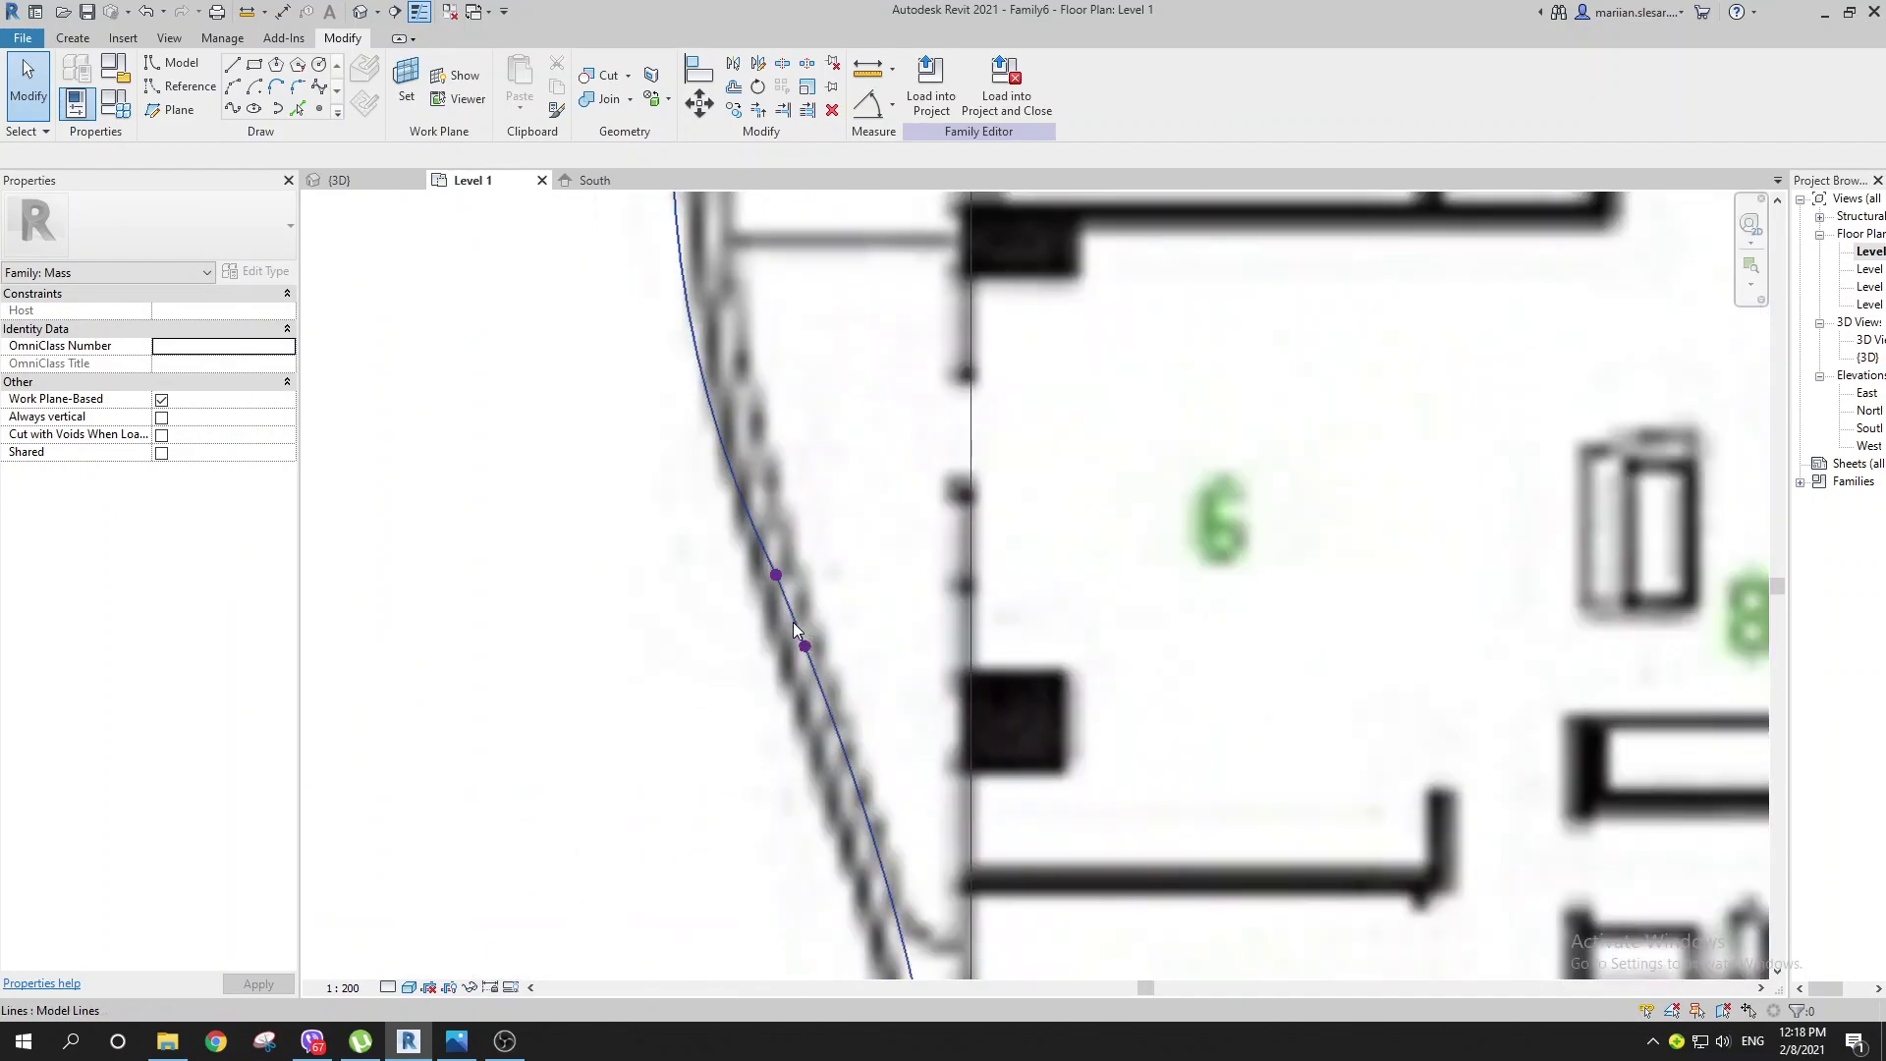
left_click(908, 635)
key("Escape")
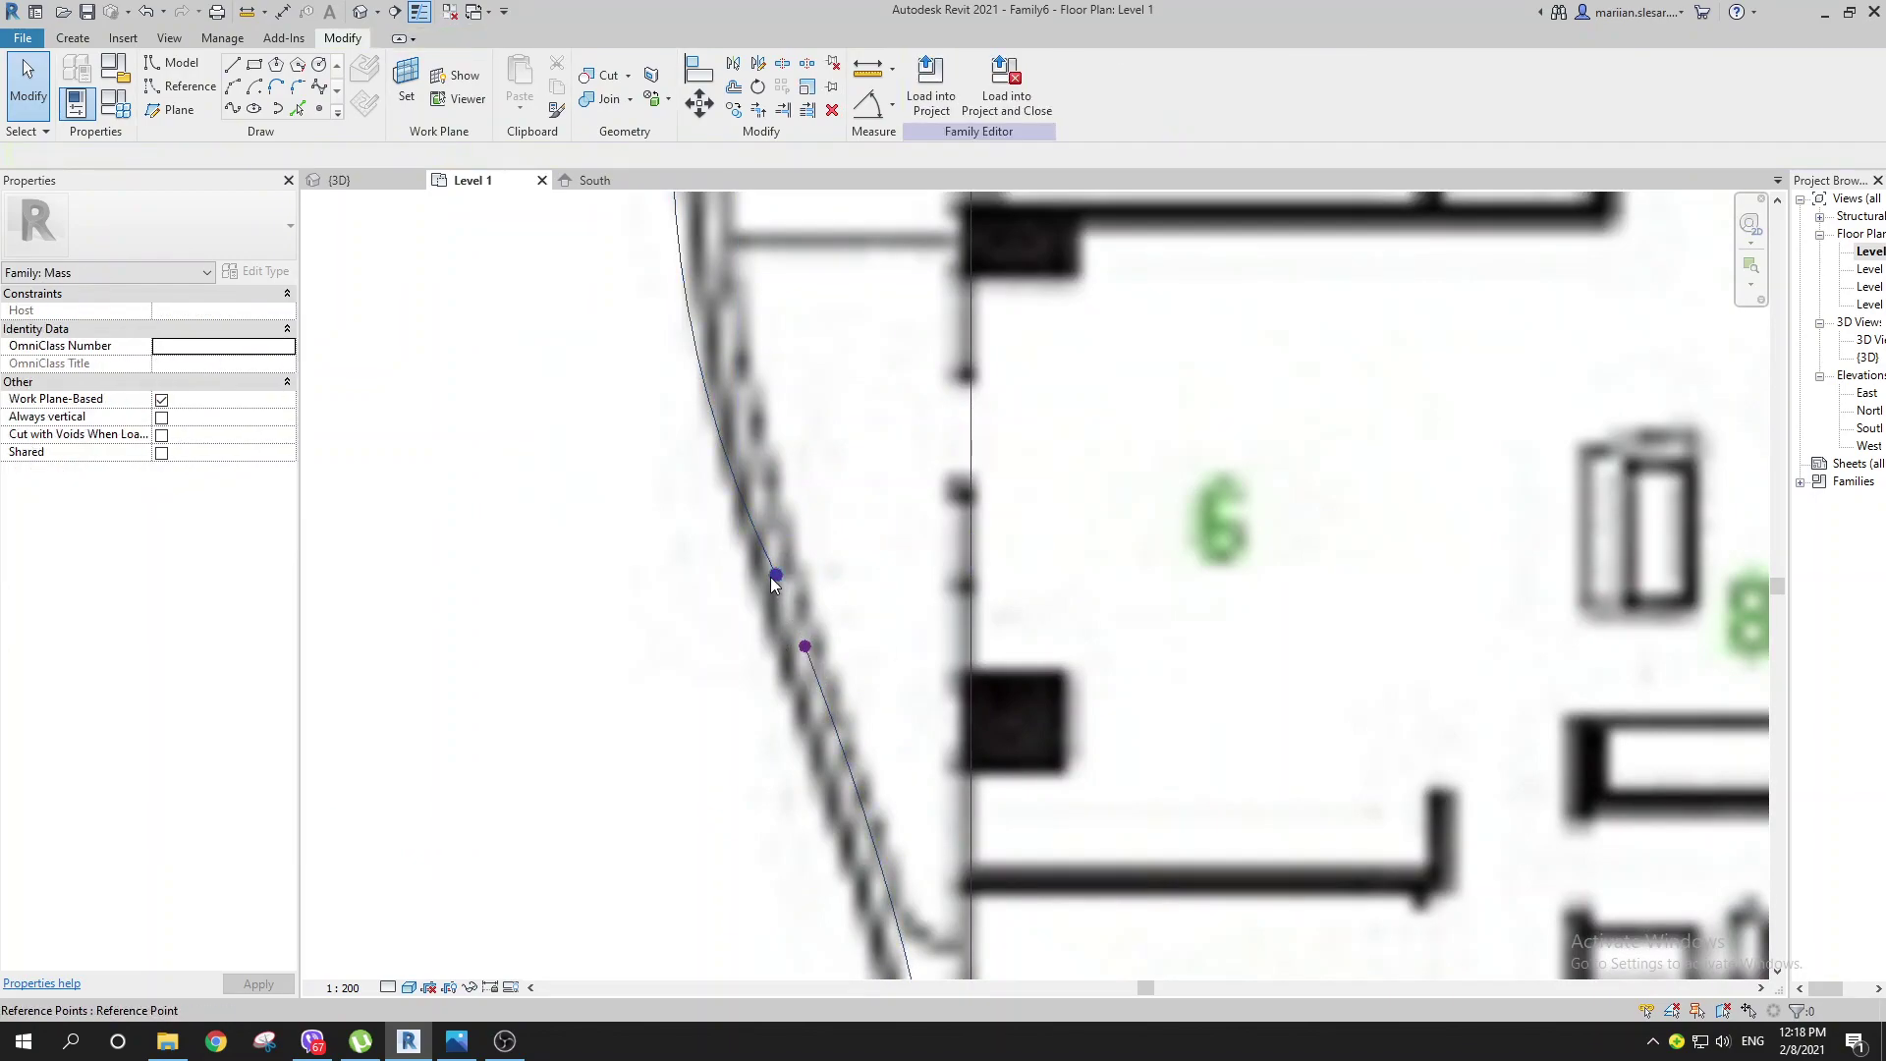
left_click(232, 65)
left_click(805, 645)
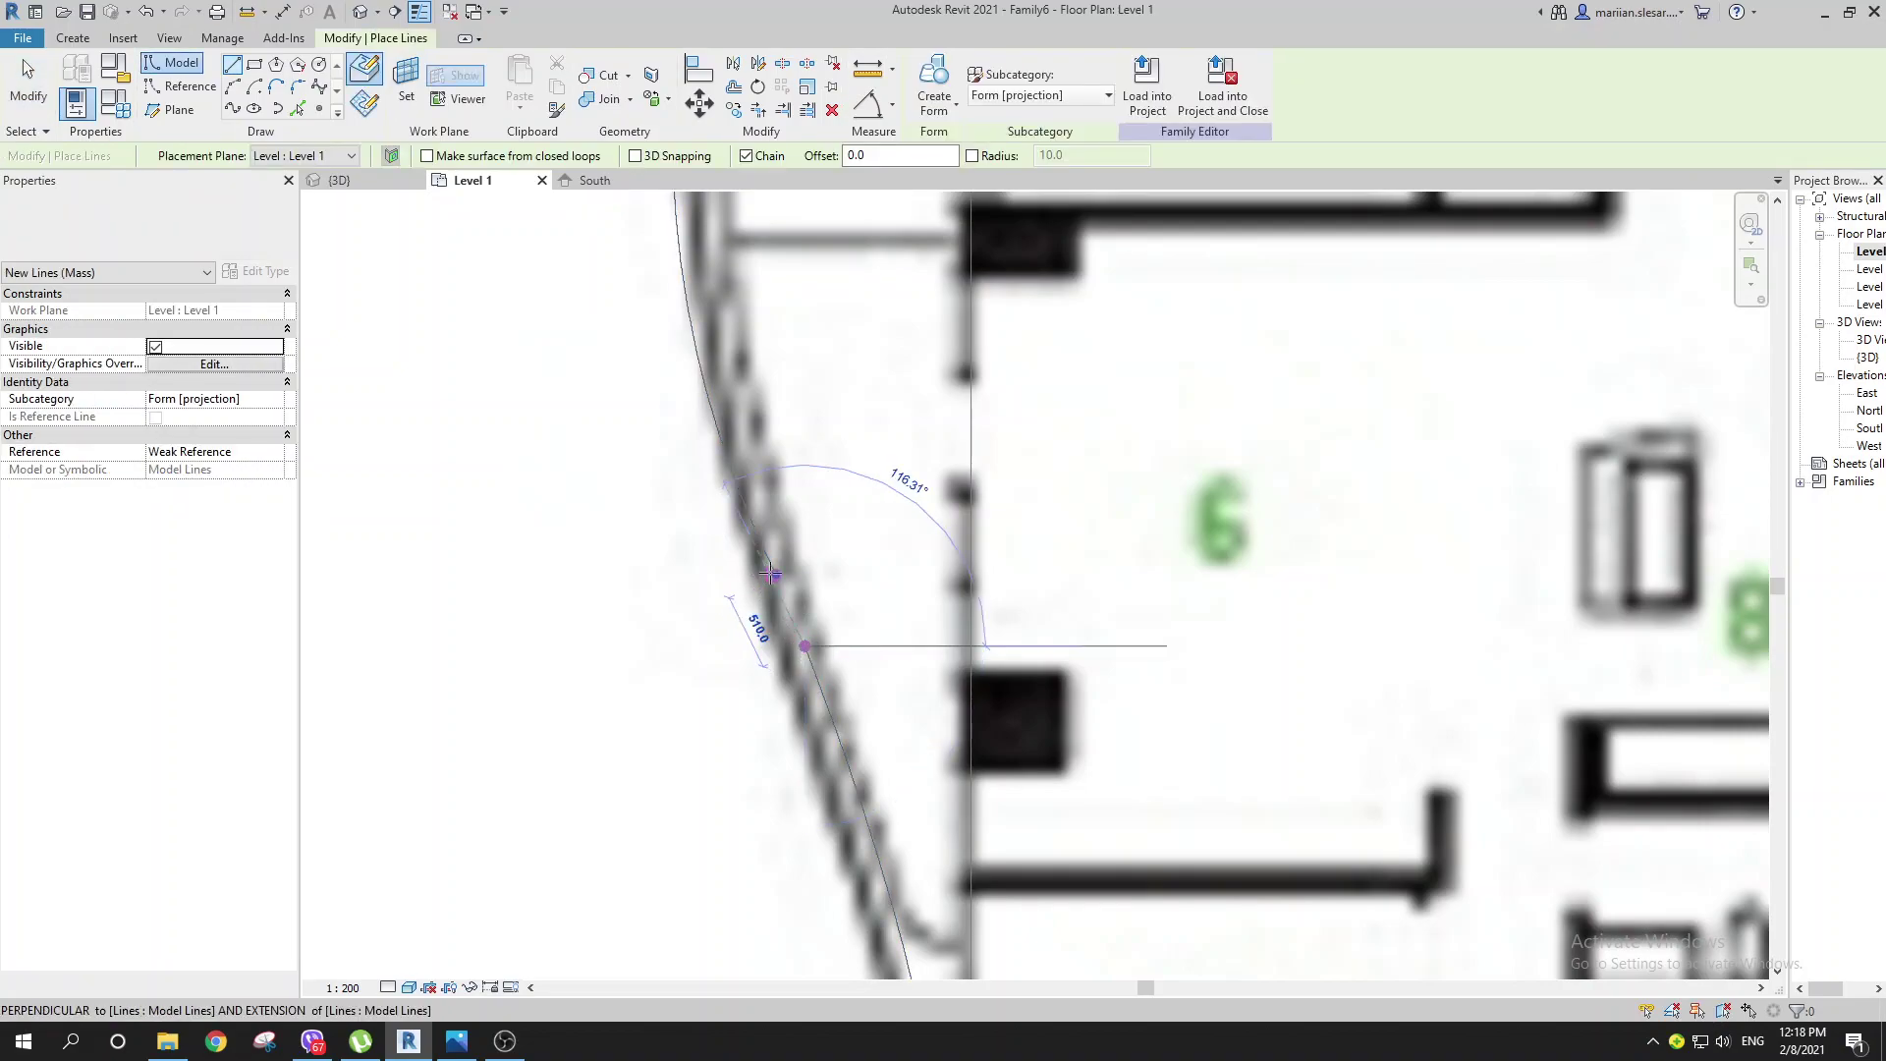
key("Escape")
key("Escape")
scroll(811, 636, "up", 3)
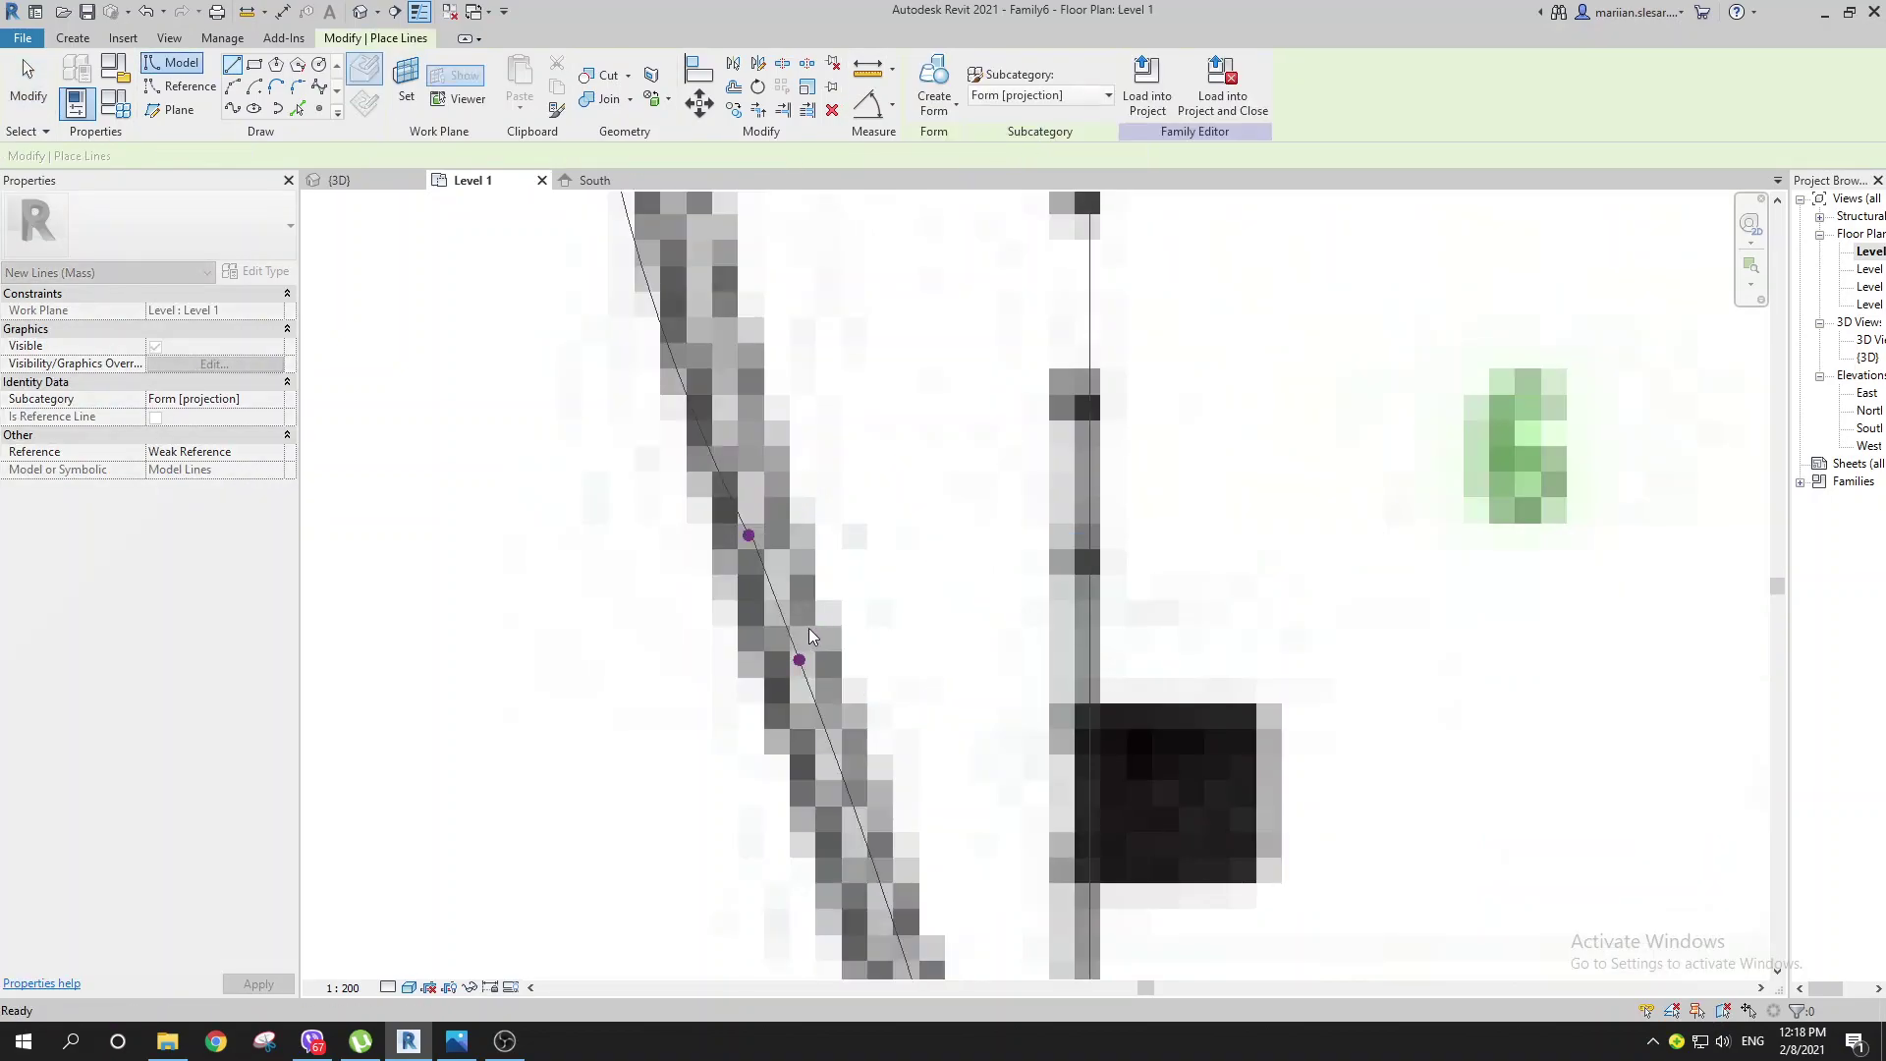
key("Escape")
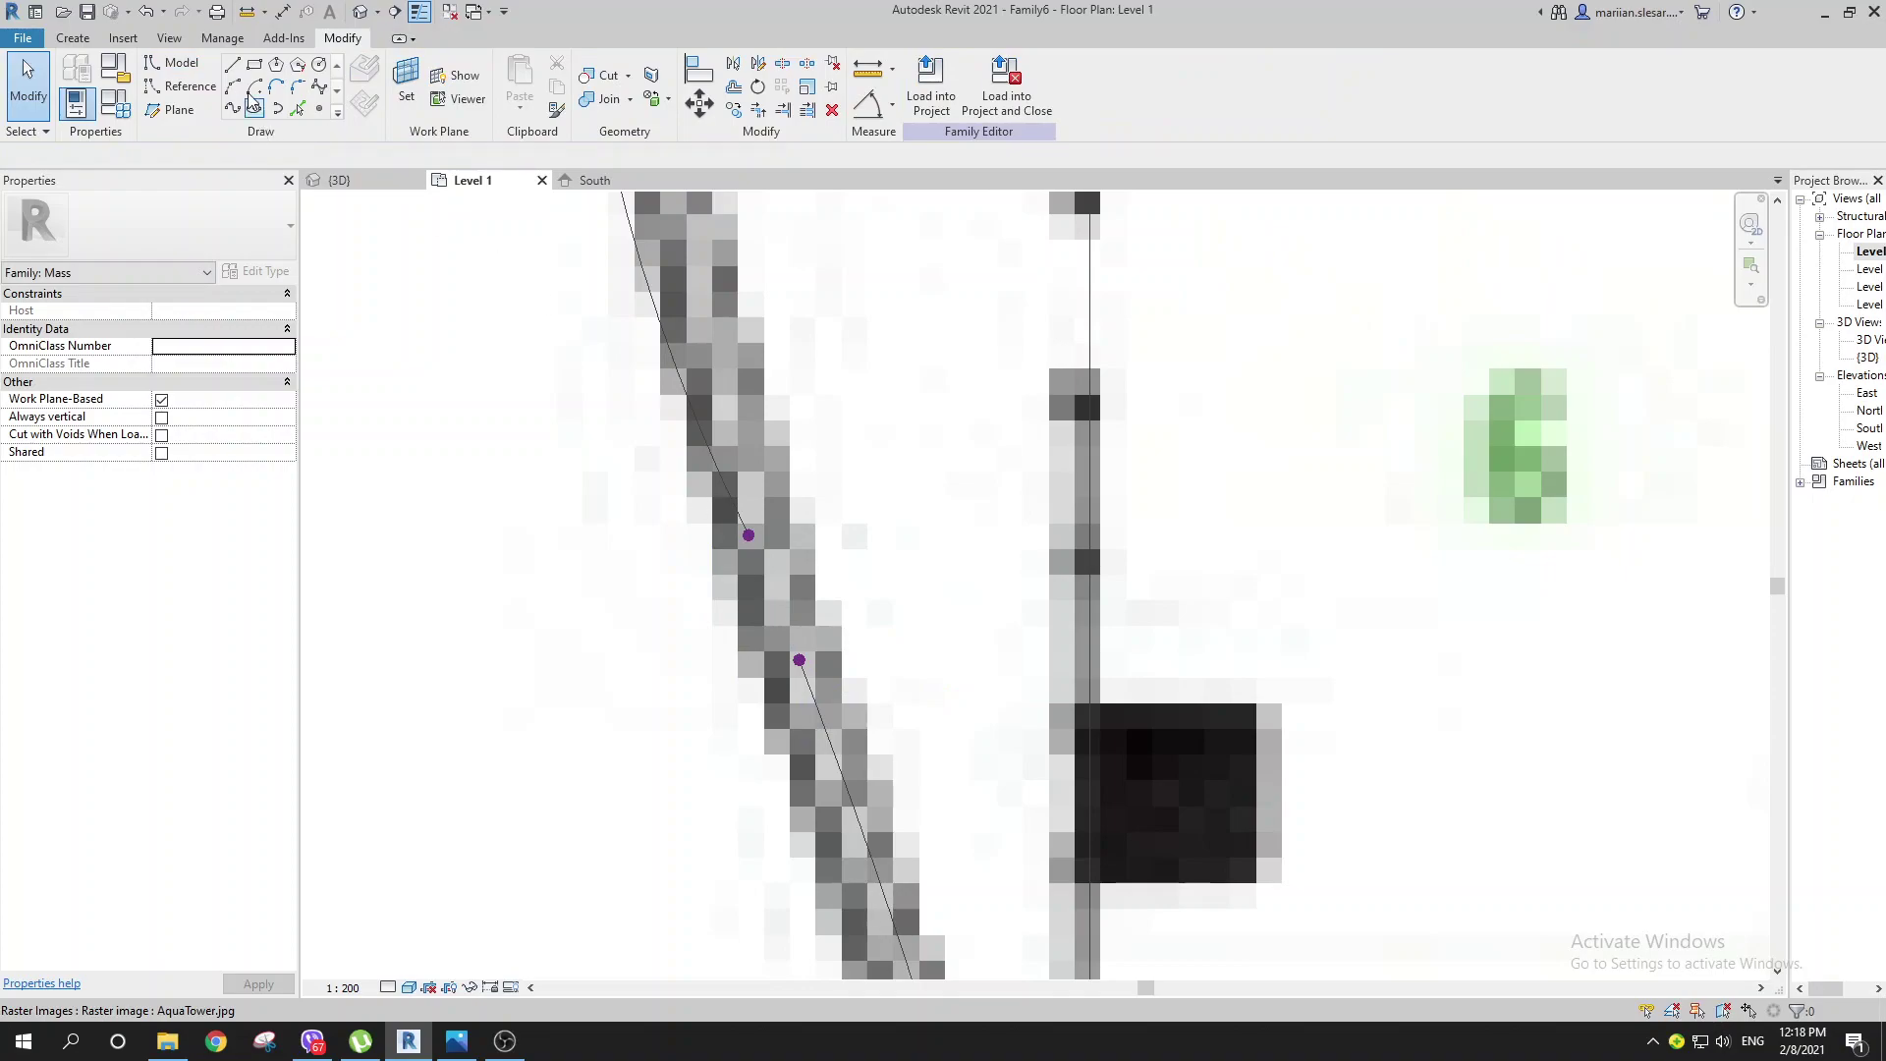
Step: Draw a straight model line across the gap between the spline's two end points on the slab edge beside room 6
key("l")
key("i")
left_click(800, 659)
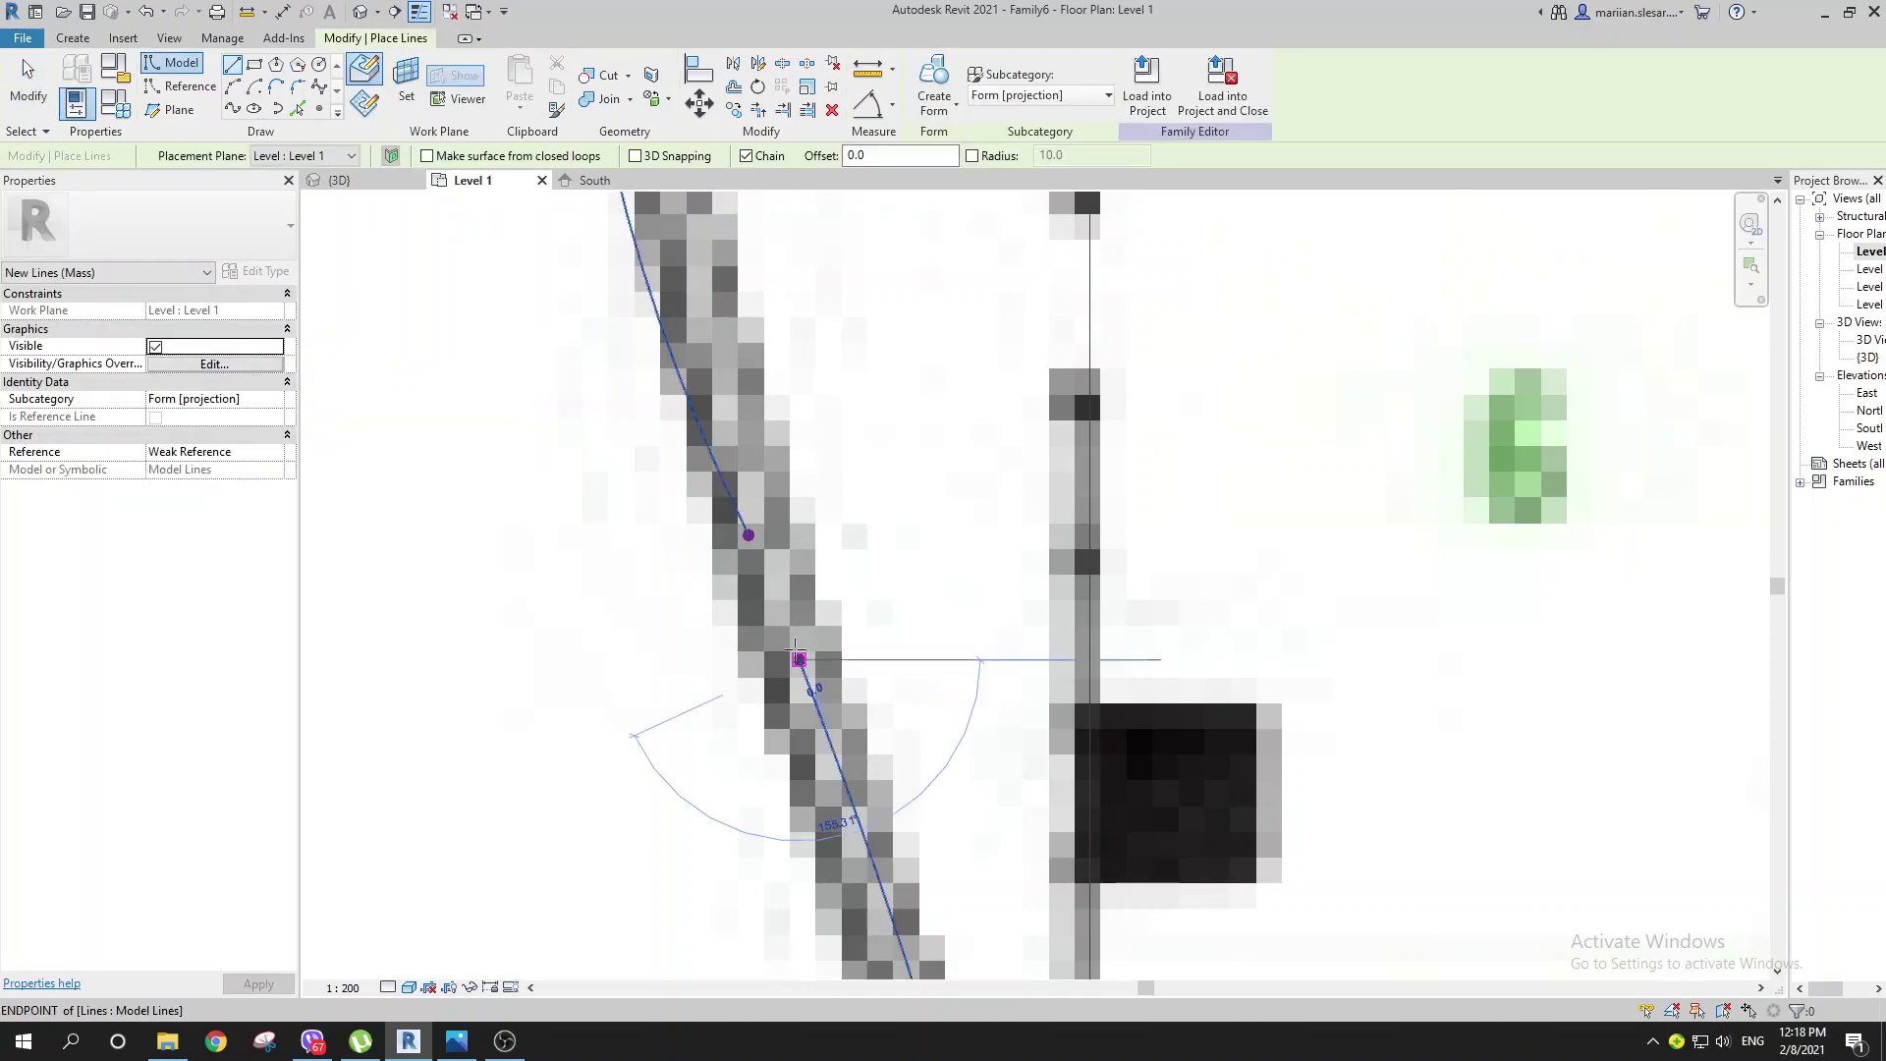
left_click(750, 533)
scroll(751, 534, "up", 3)
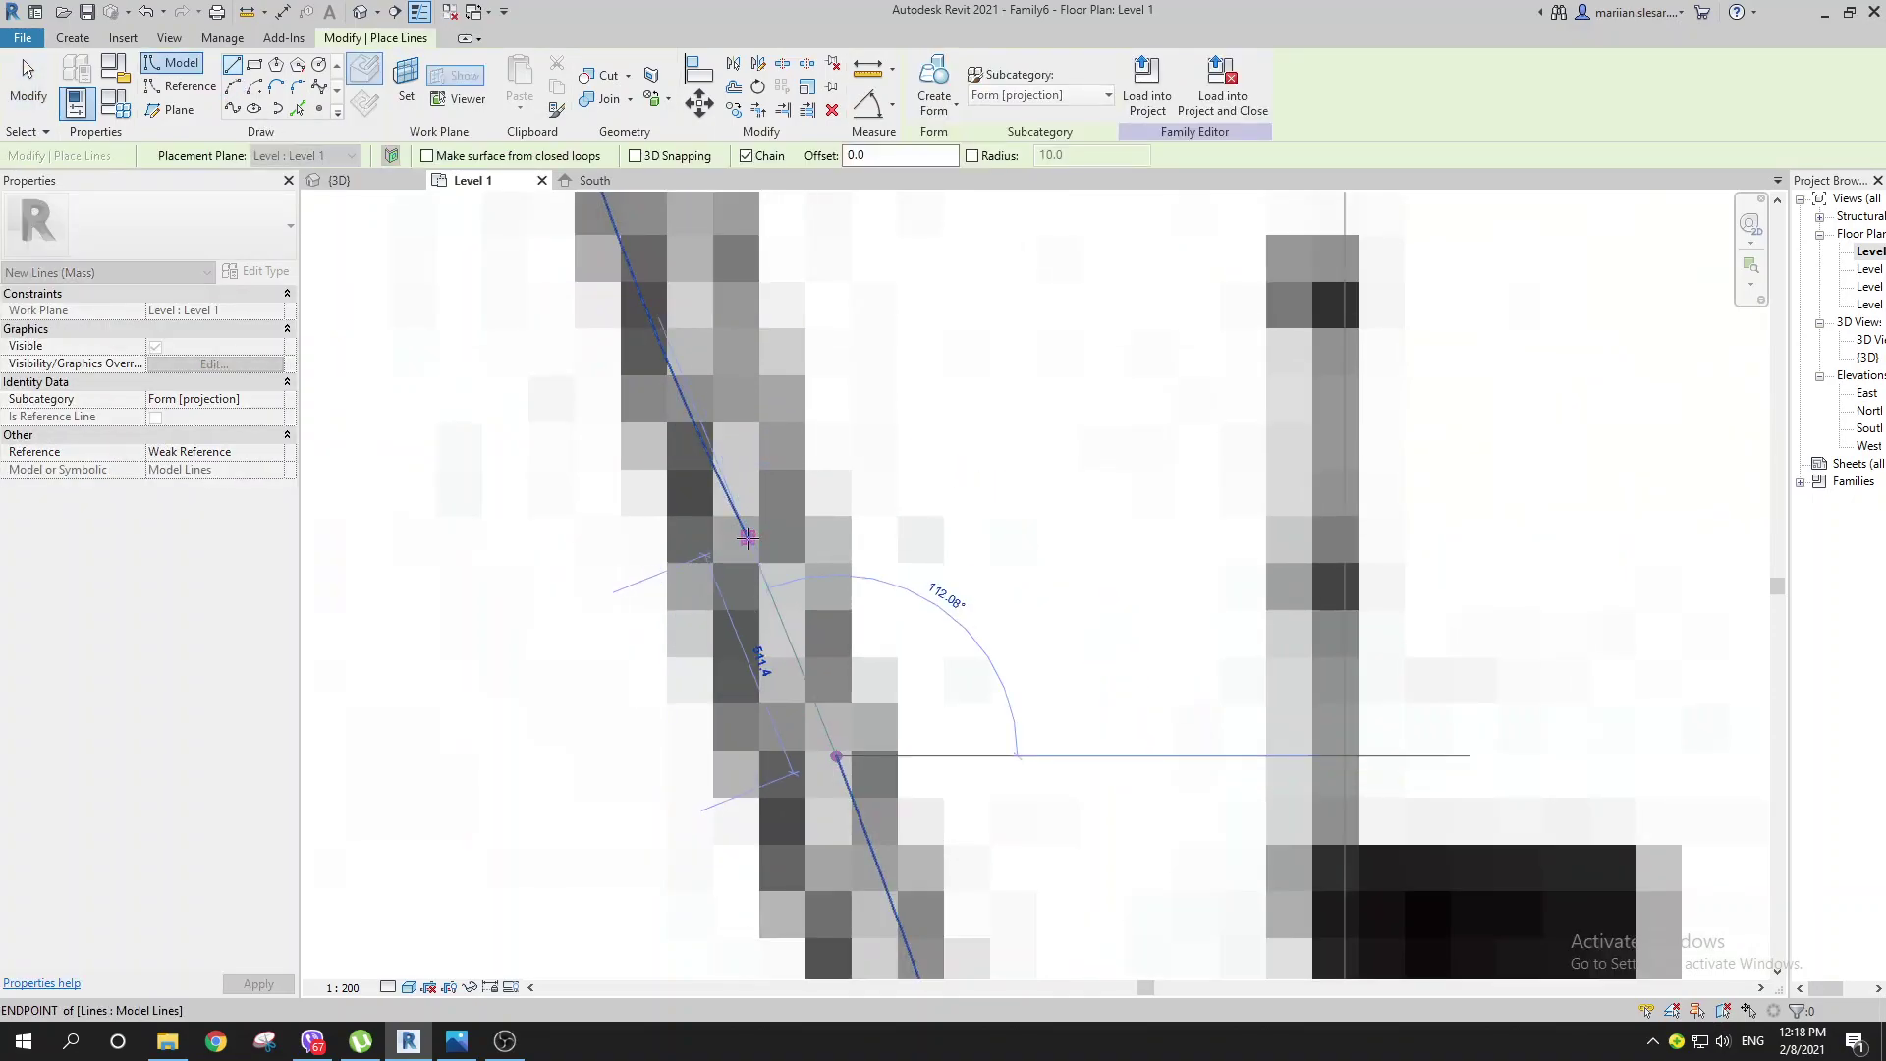
scroll(747, 537, "down", 5)
key("Escape")
key("Escape")
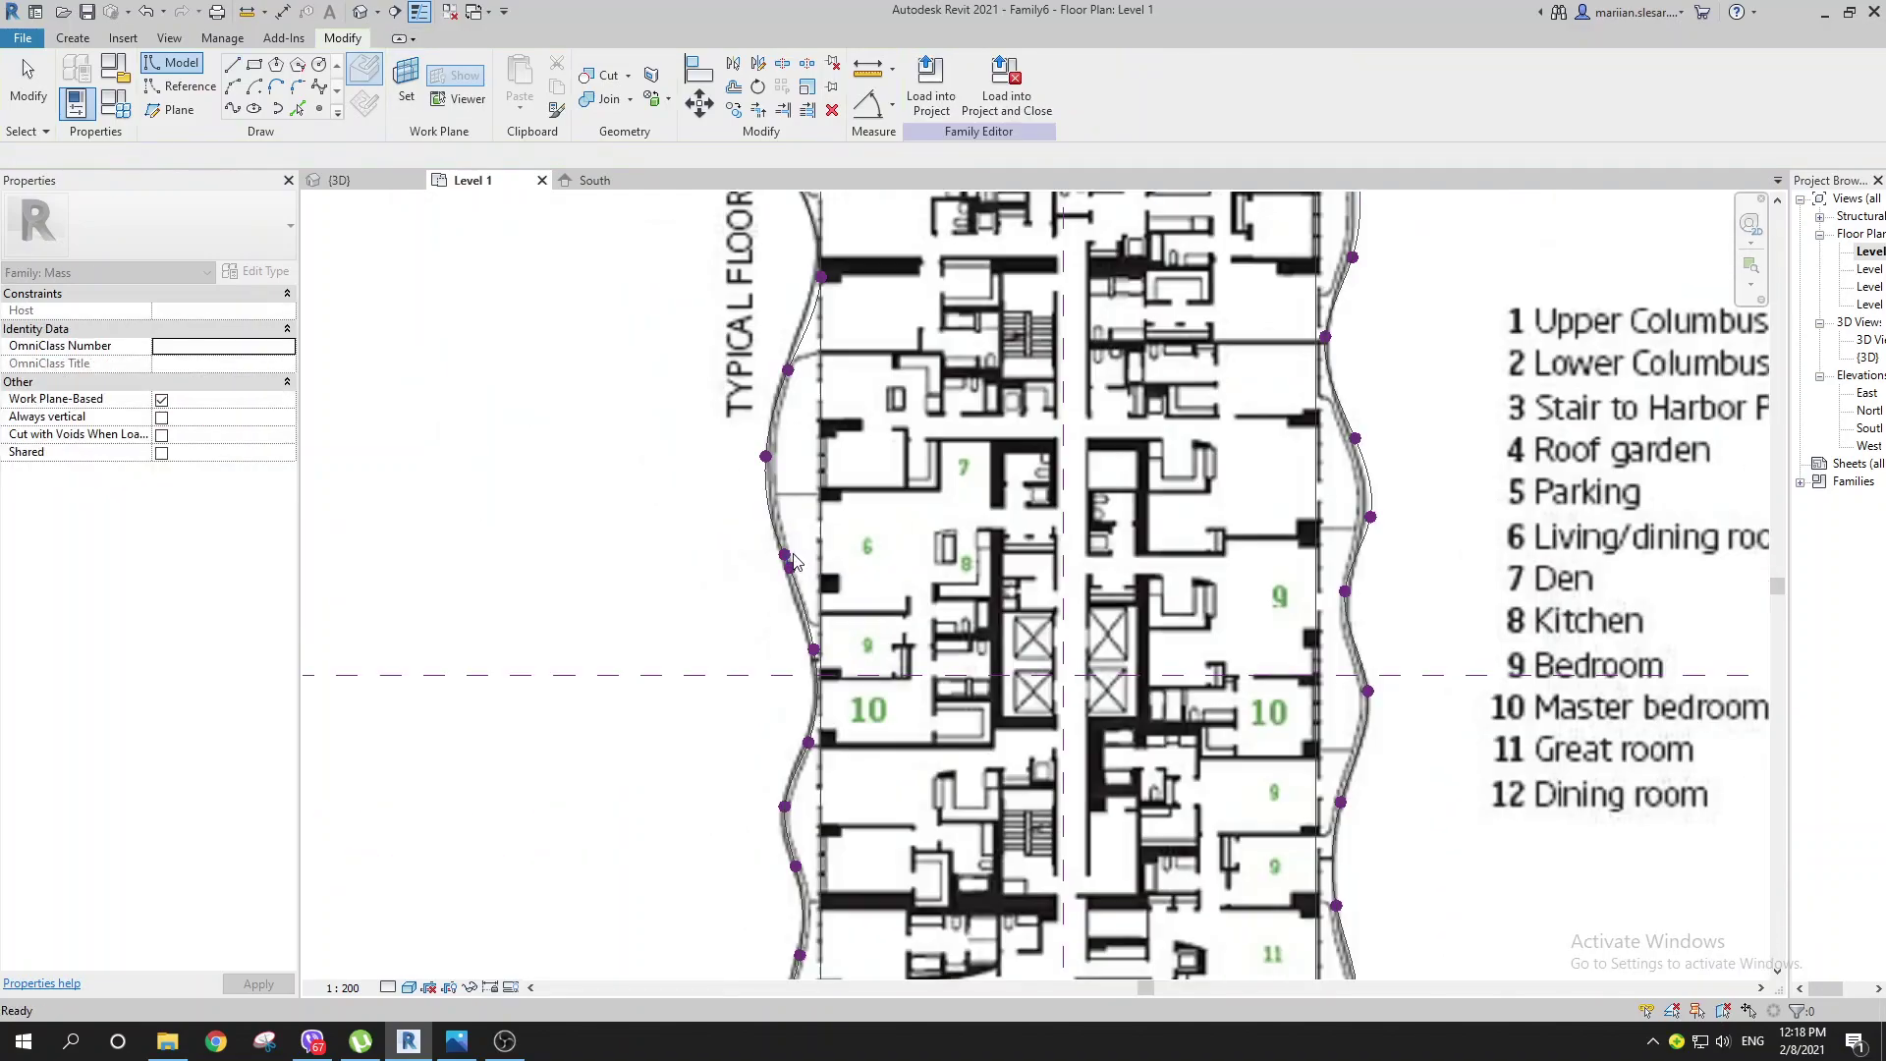
Step: Create a solid form from the rectangular outline in the 3D view and stretch its top up to Level 4 in the South elevation
left_click(359, 15)
middle_click_drag(1100, 732, 1141, 800, "shift")
scroll(1047, 732, "up", 3)
mouse_move(1044, 729)
middle_mouse_down("shift")
mouse_move(985, 703)
mouse_move(1010, 707)
mouse_move(998, 665)
mouse_move(1122, 561)
mouse_move(1079, 601)
middle_mouse_up("shift")
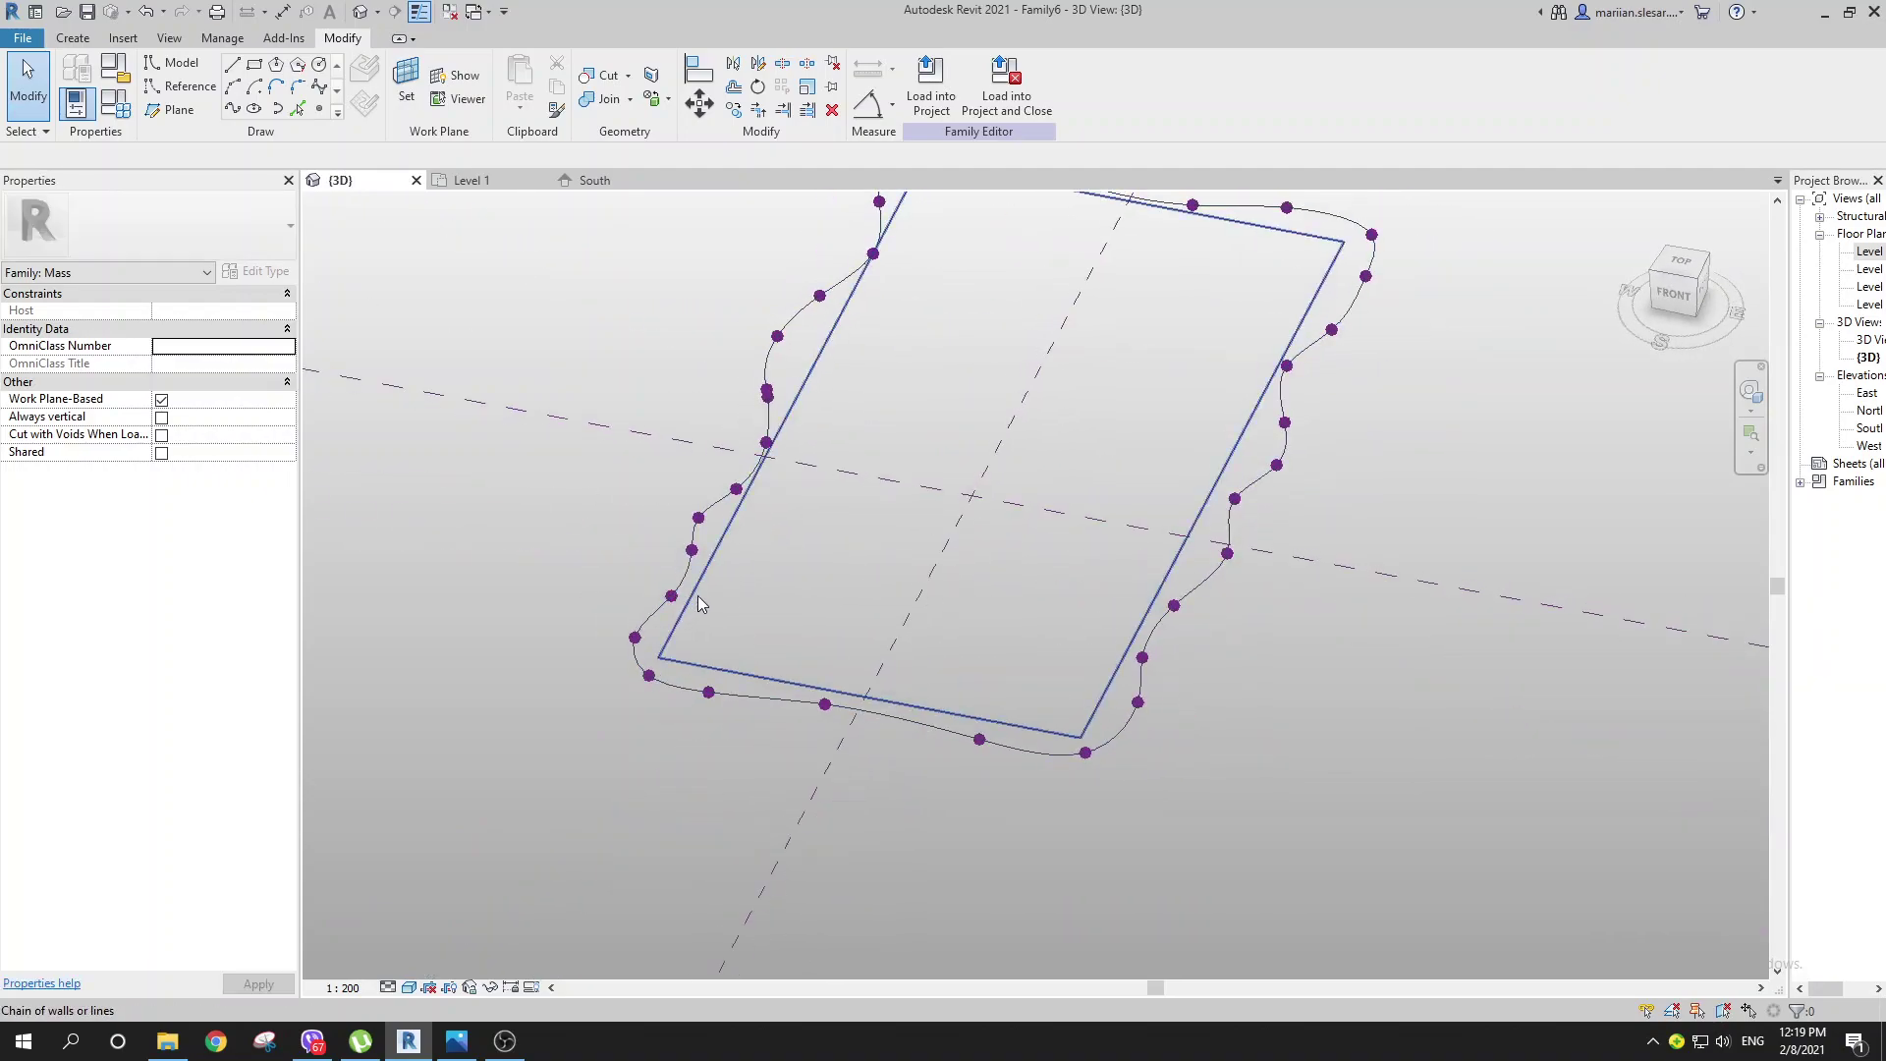
left_click(697, 596)
scroll(776, 639, "down", 3)
middle_click_drag(1056, 670, 1012, 668, "shift")
left_click(934, 73)
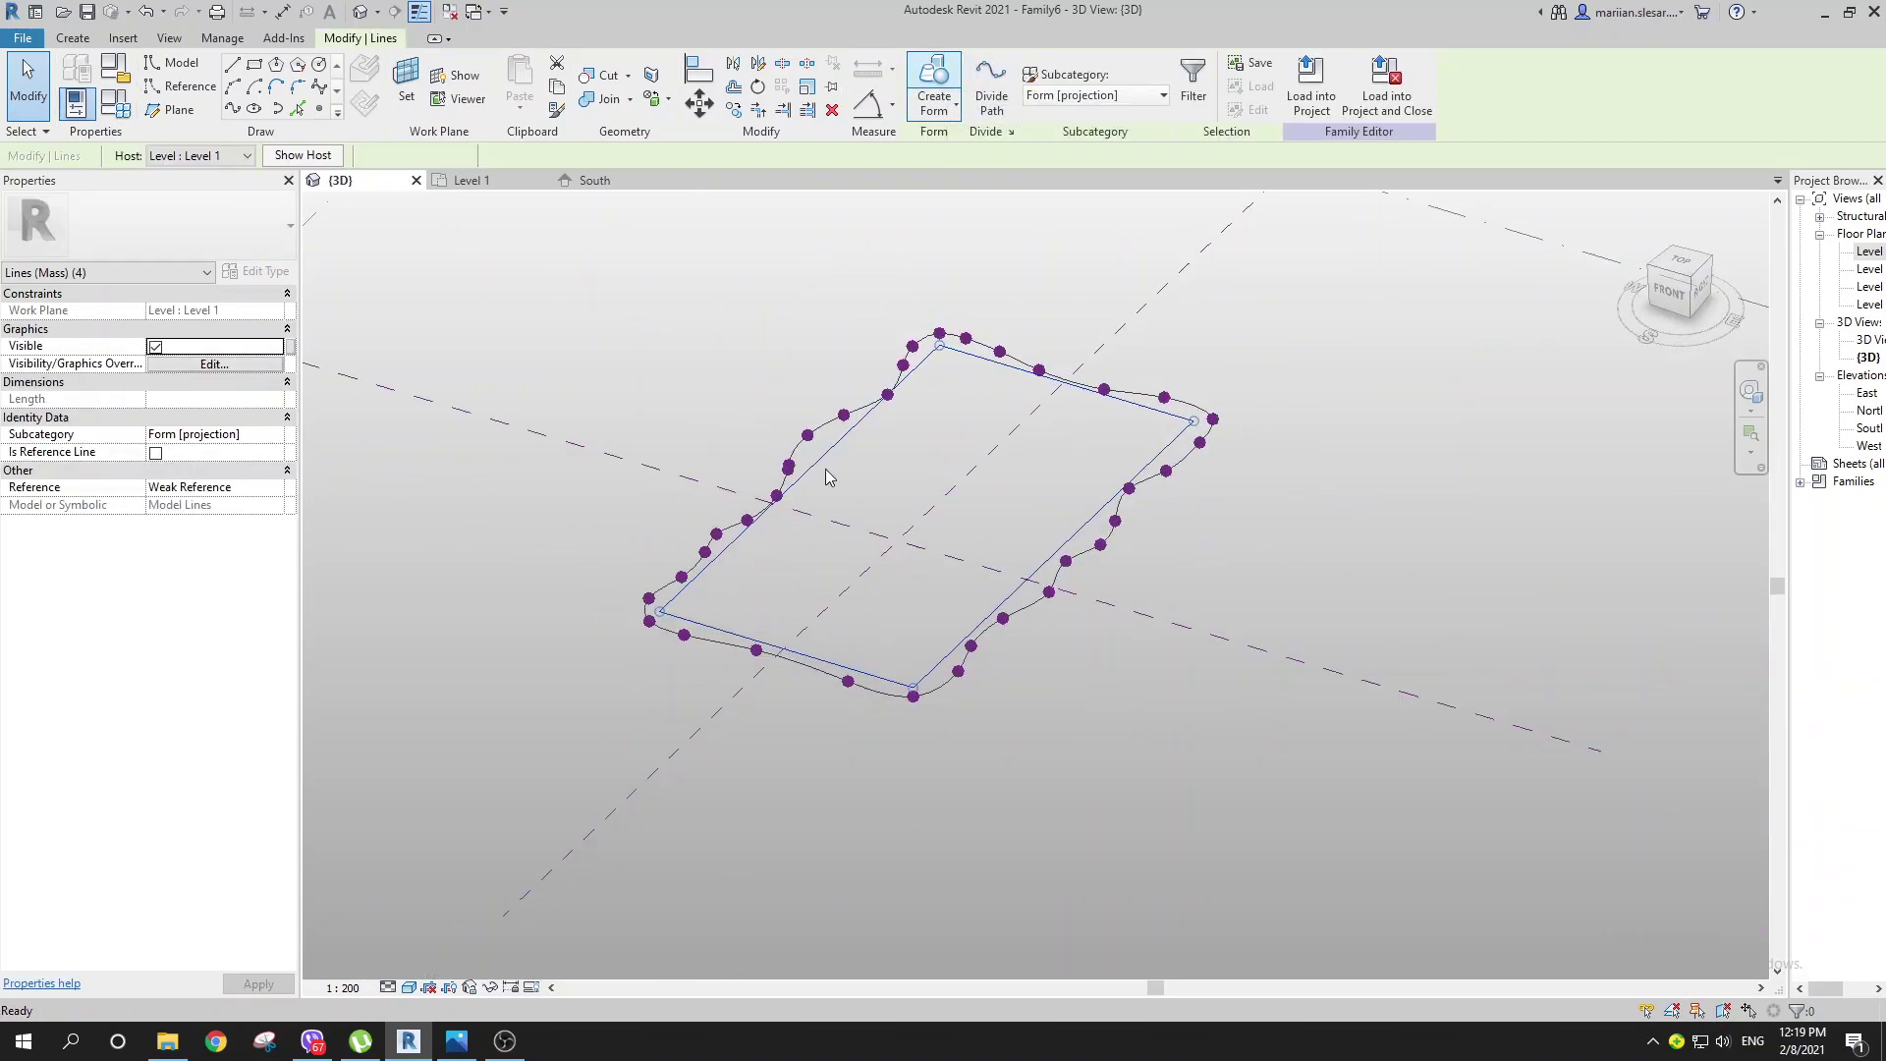
left_click(952, 449)
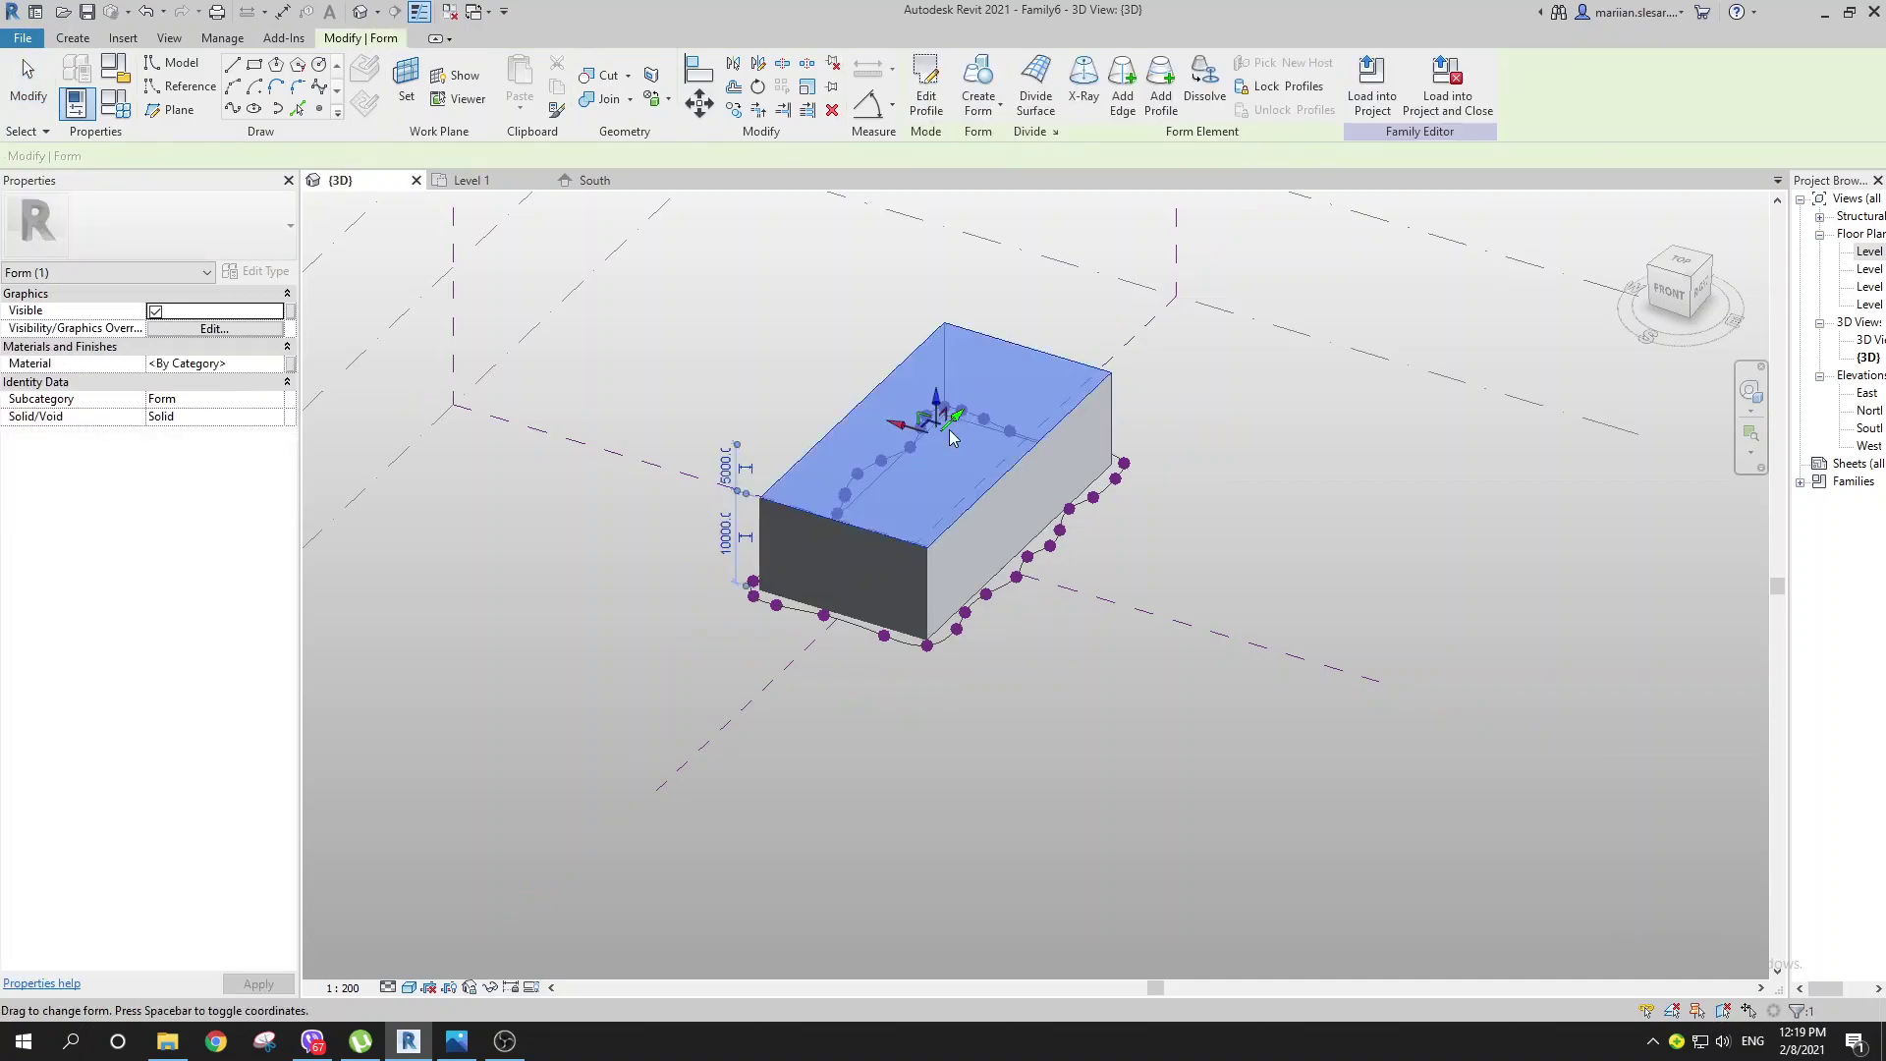
double_click(1868, 433)
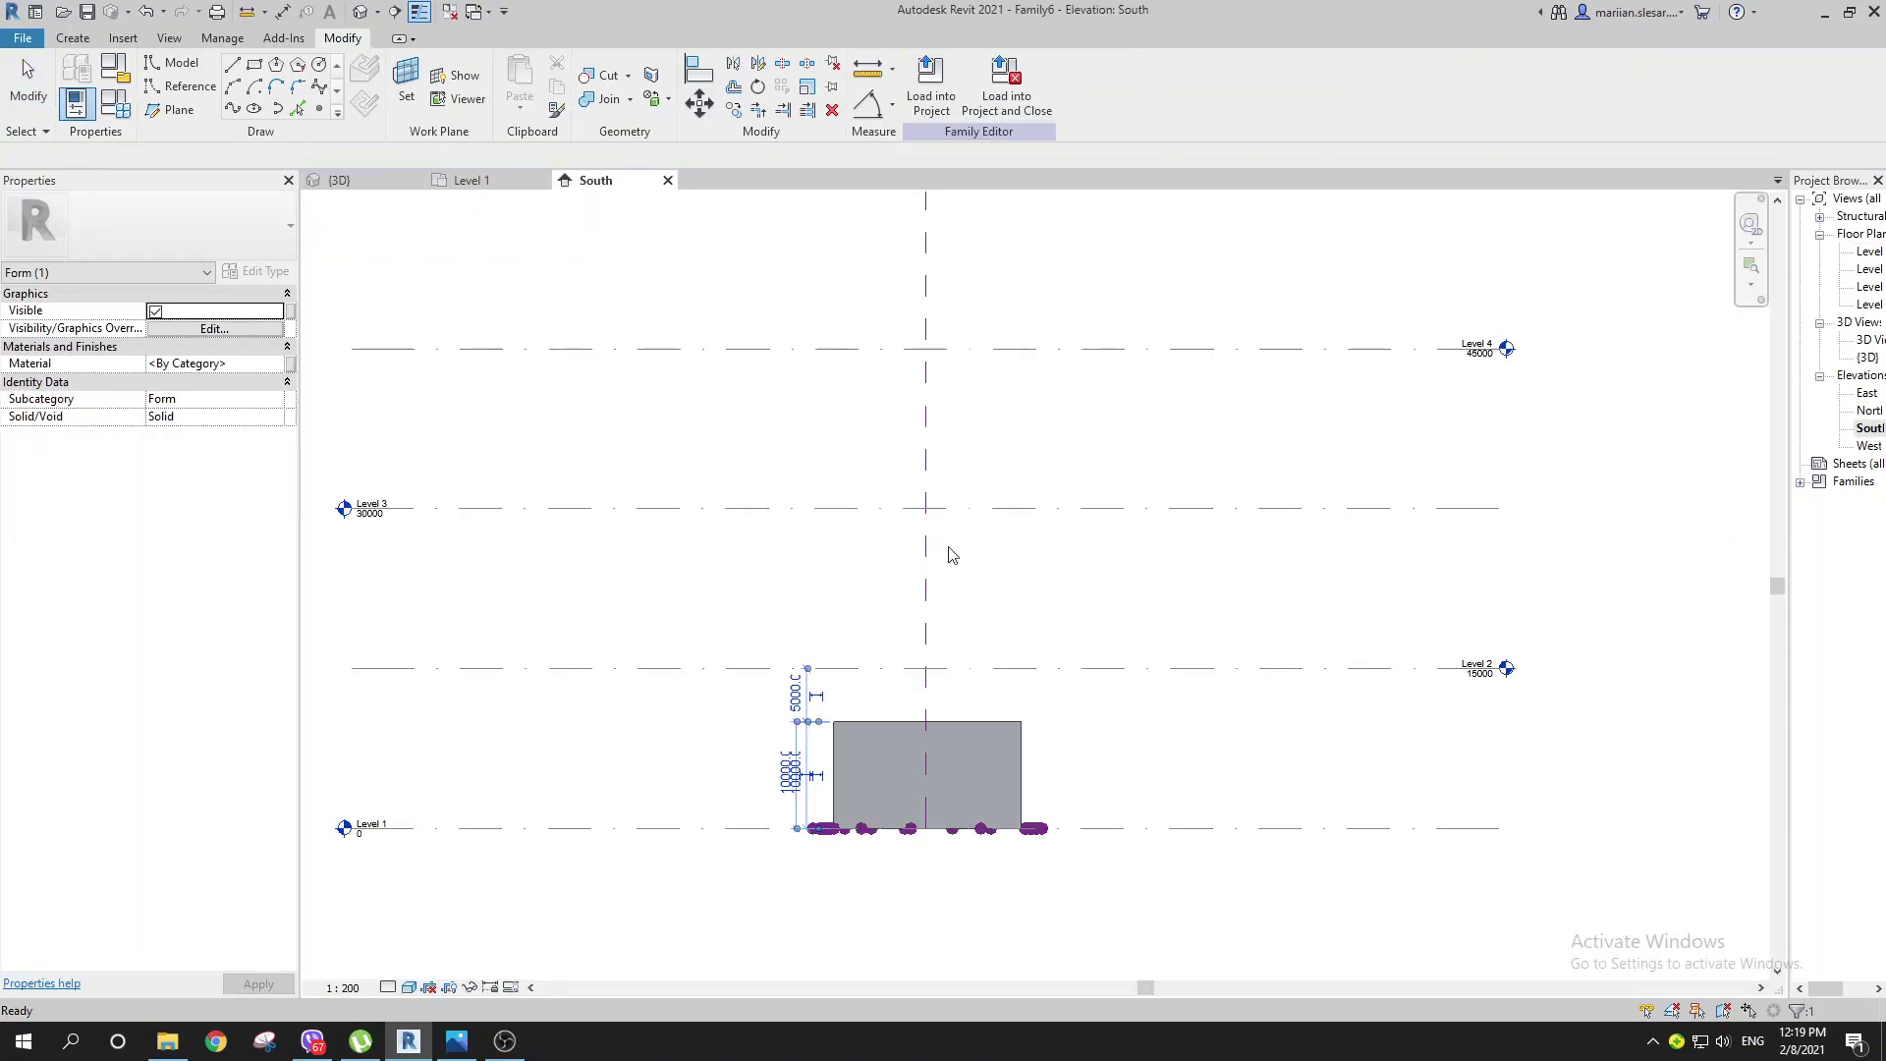
left_click_drag(939, 690, 901, 306)
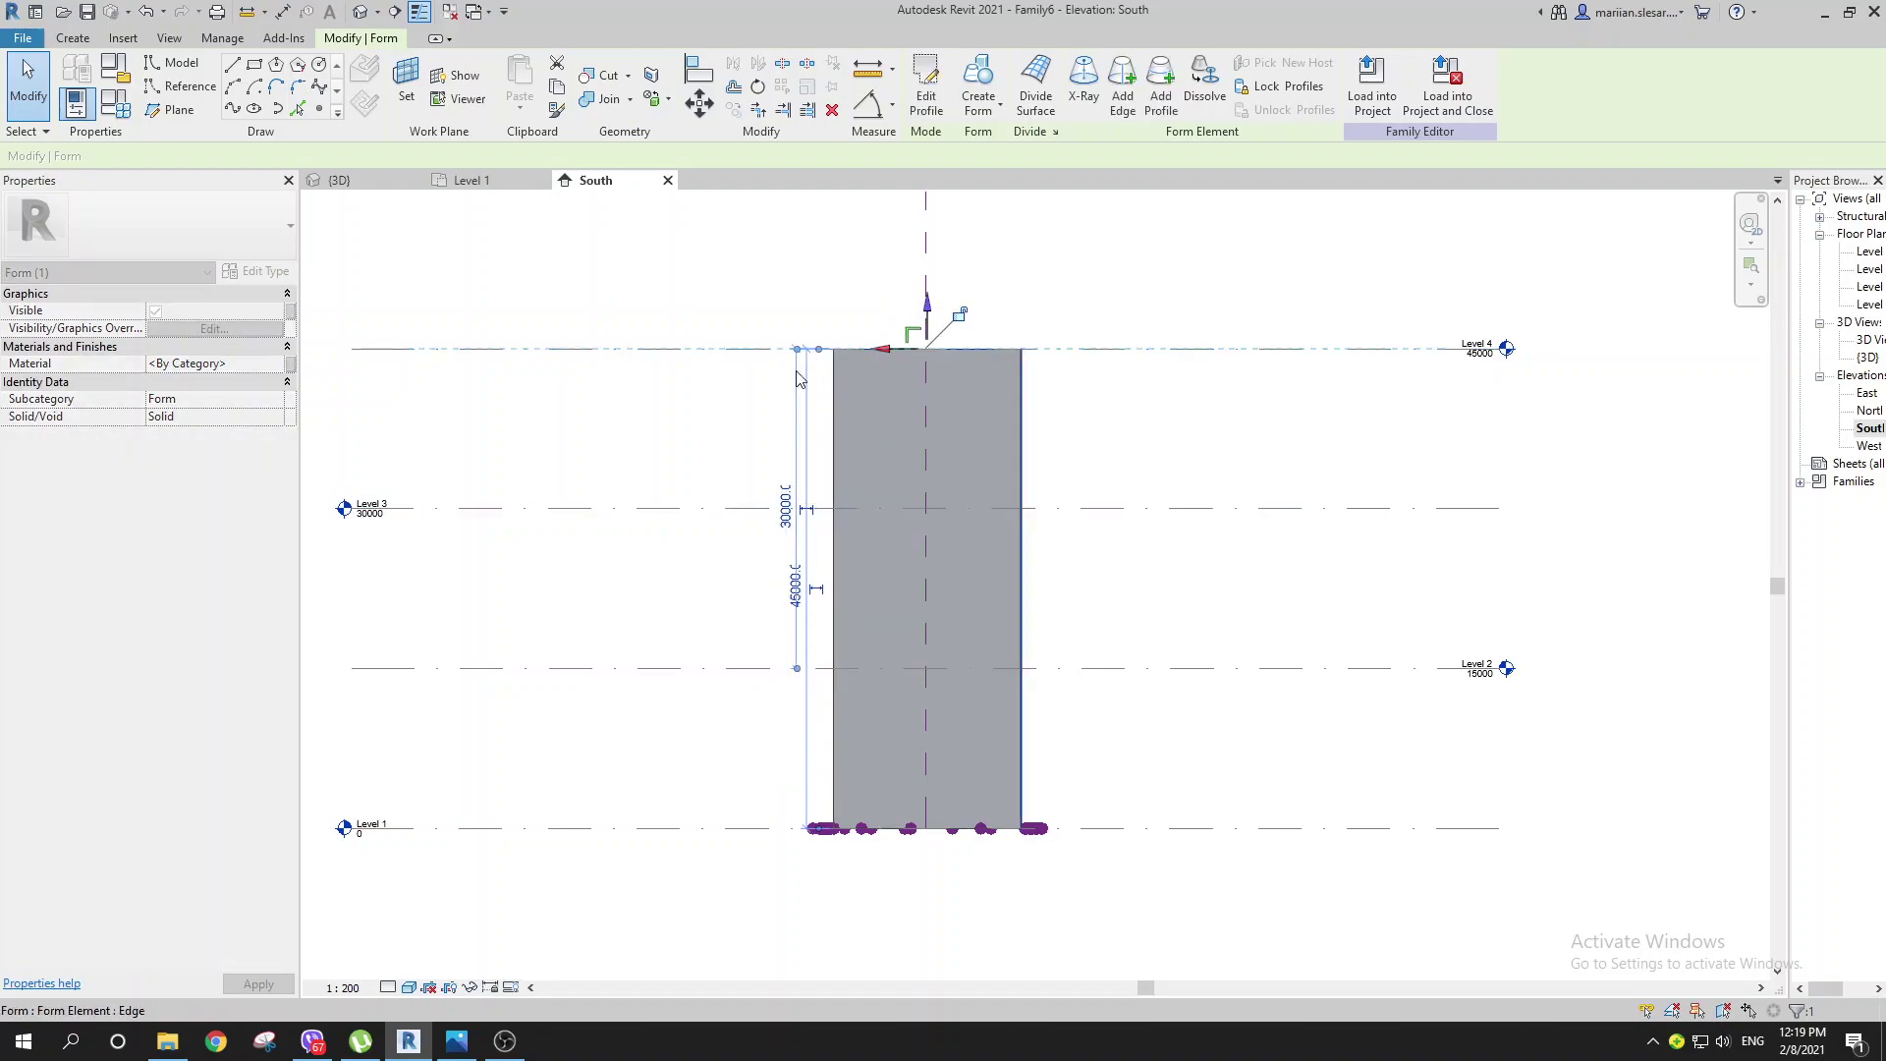
Step: In the 3D view, copy the wavy outline and its points at the tower's base and paste them aligned to Level 2
left_click(359, 12)
middle_click_drag(940, 696, 894, 592, "shift")
middle_click_drag(886, 786, 1065, 951, "shift")
scroll(964, 859, "up", 2)
middle_click_drag(1000, 840, 1070, 691, "shift")
left_click_drag(712, 472, 1200, 788)
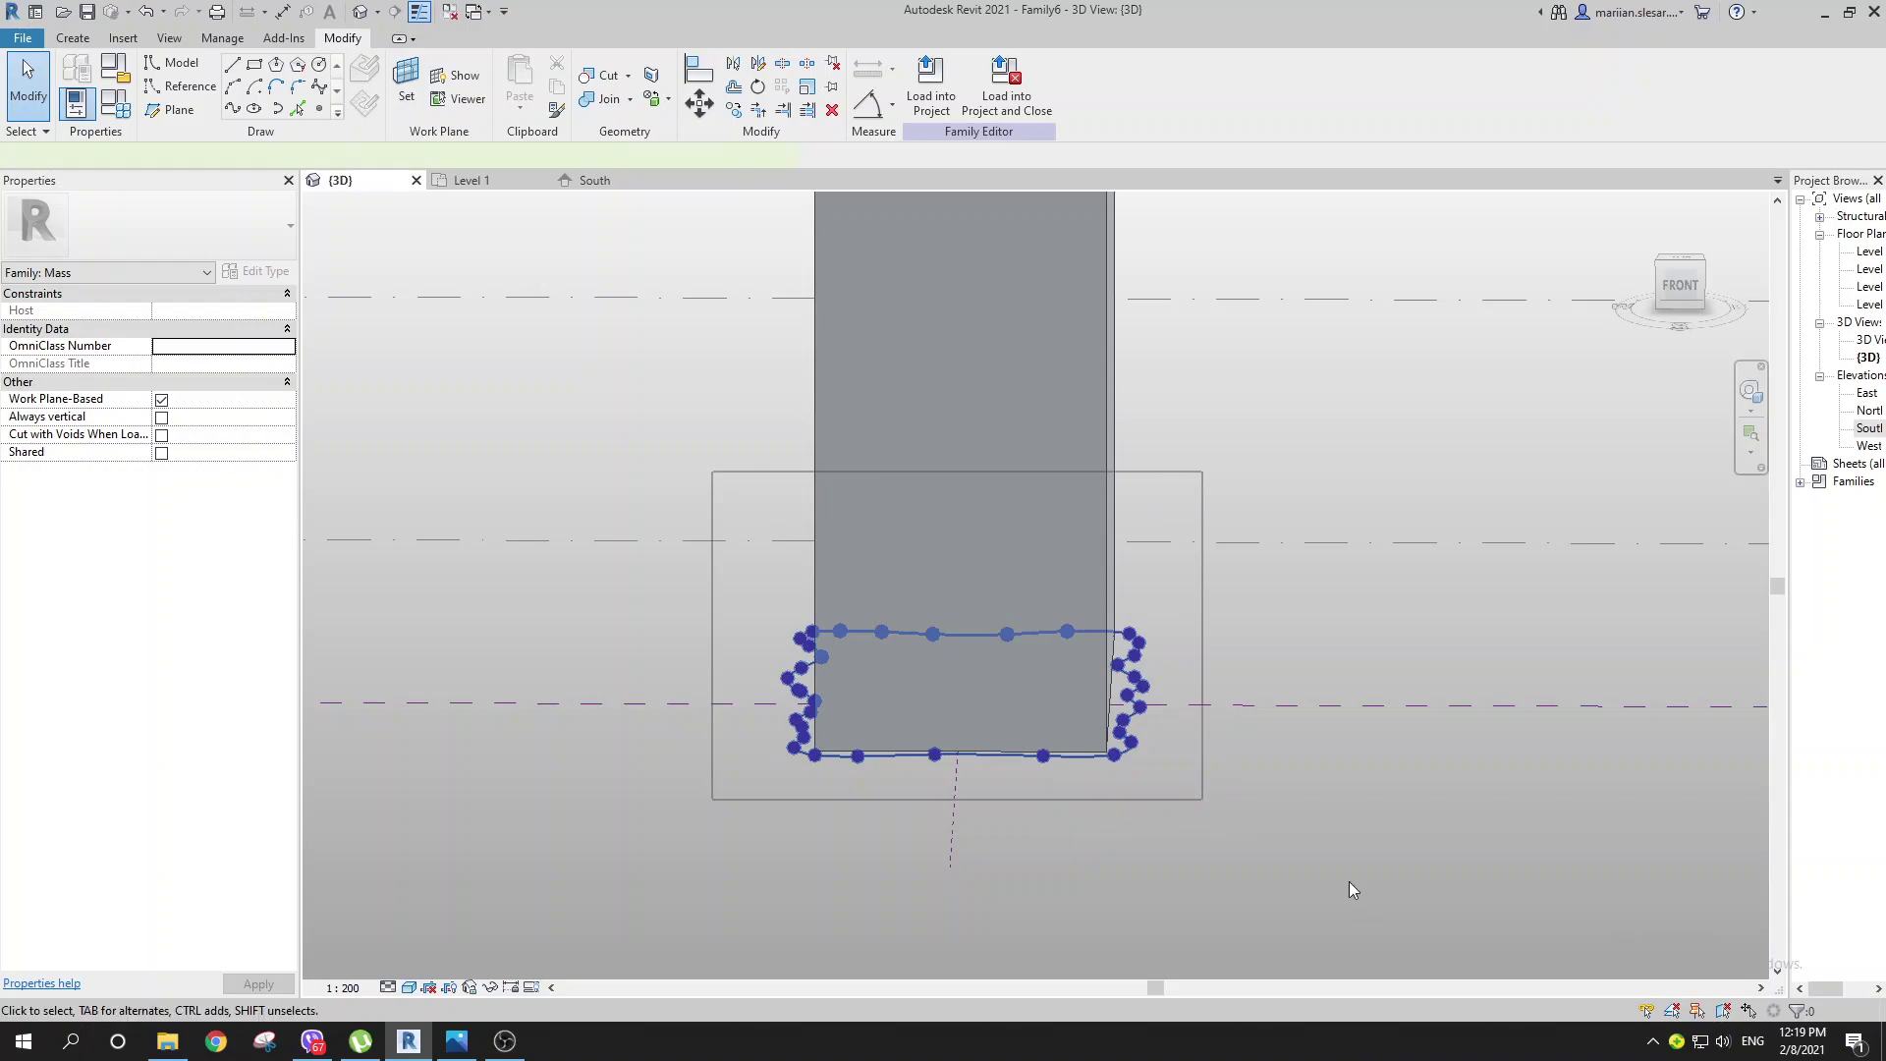
middle_click_drag(1218, 869, 952, 715, "shift")
middle_click_drag(870, 539, 820, 558, "shift")
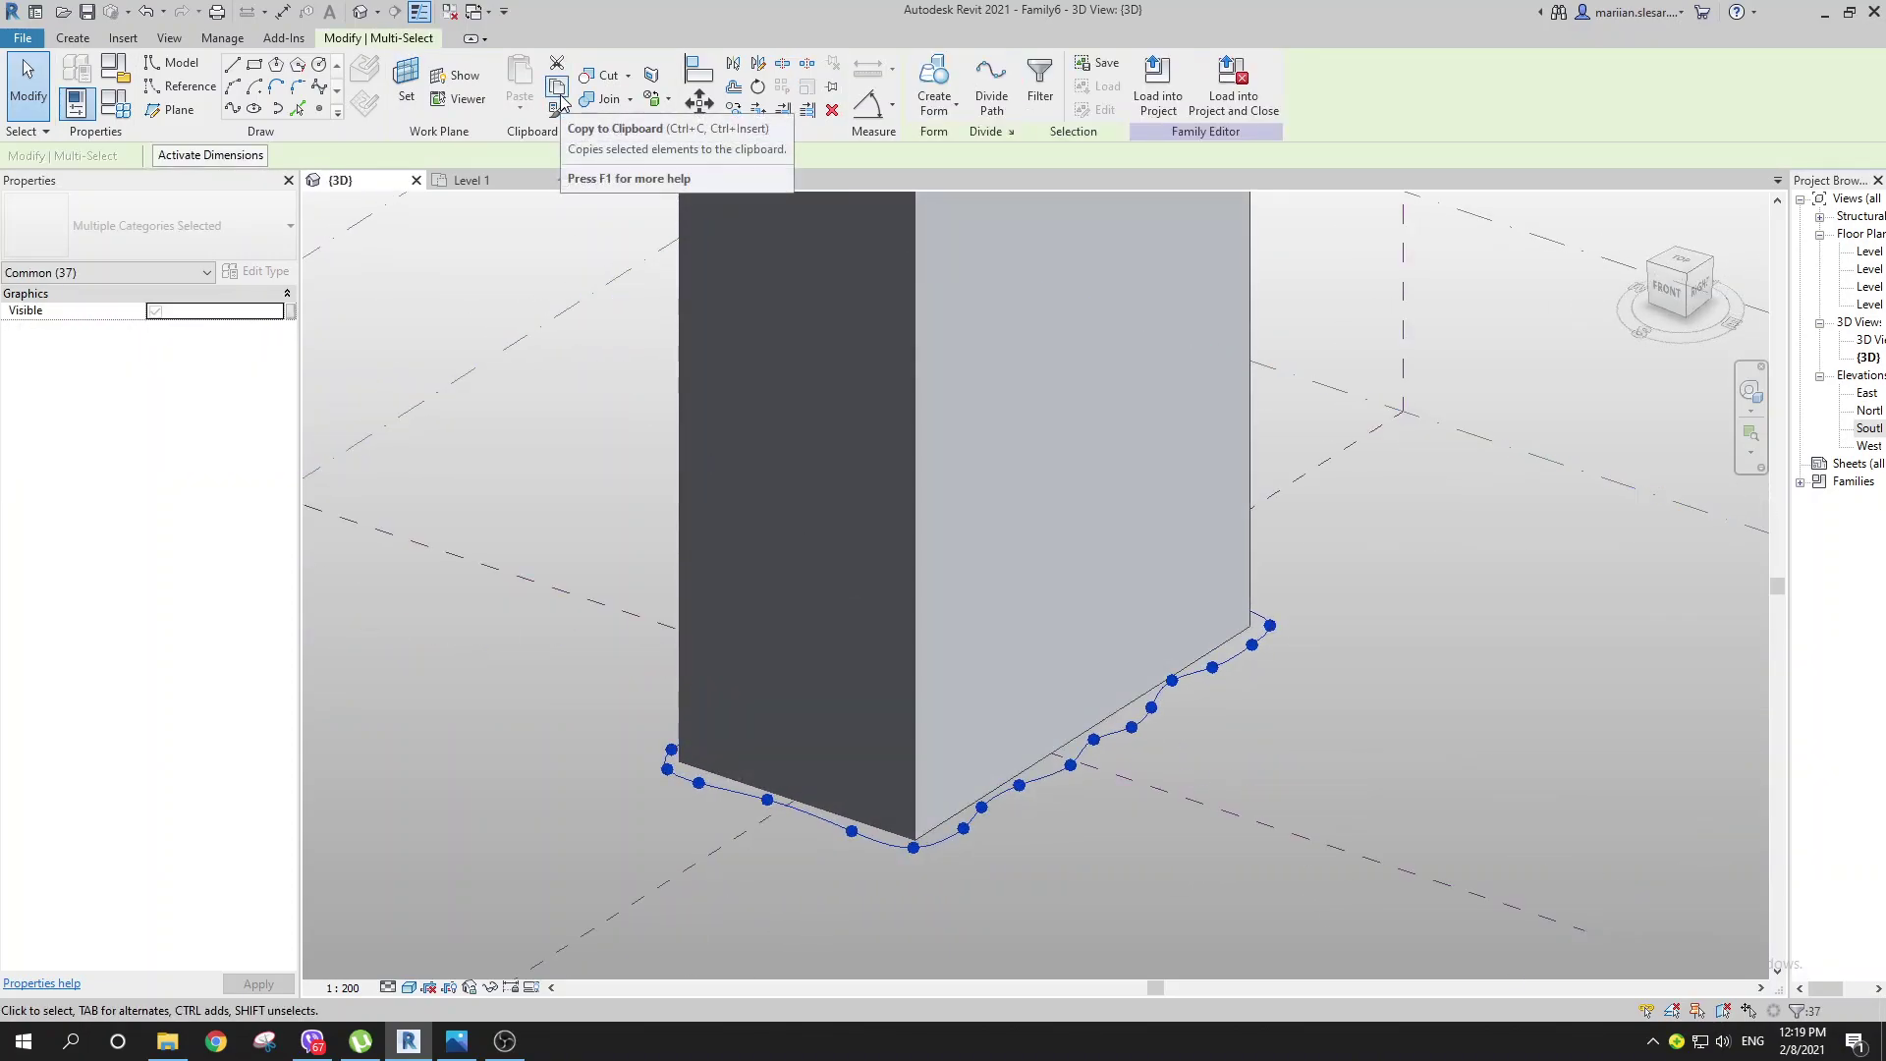
left_click(520, 102)
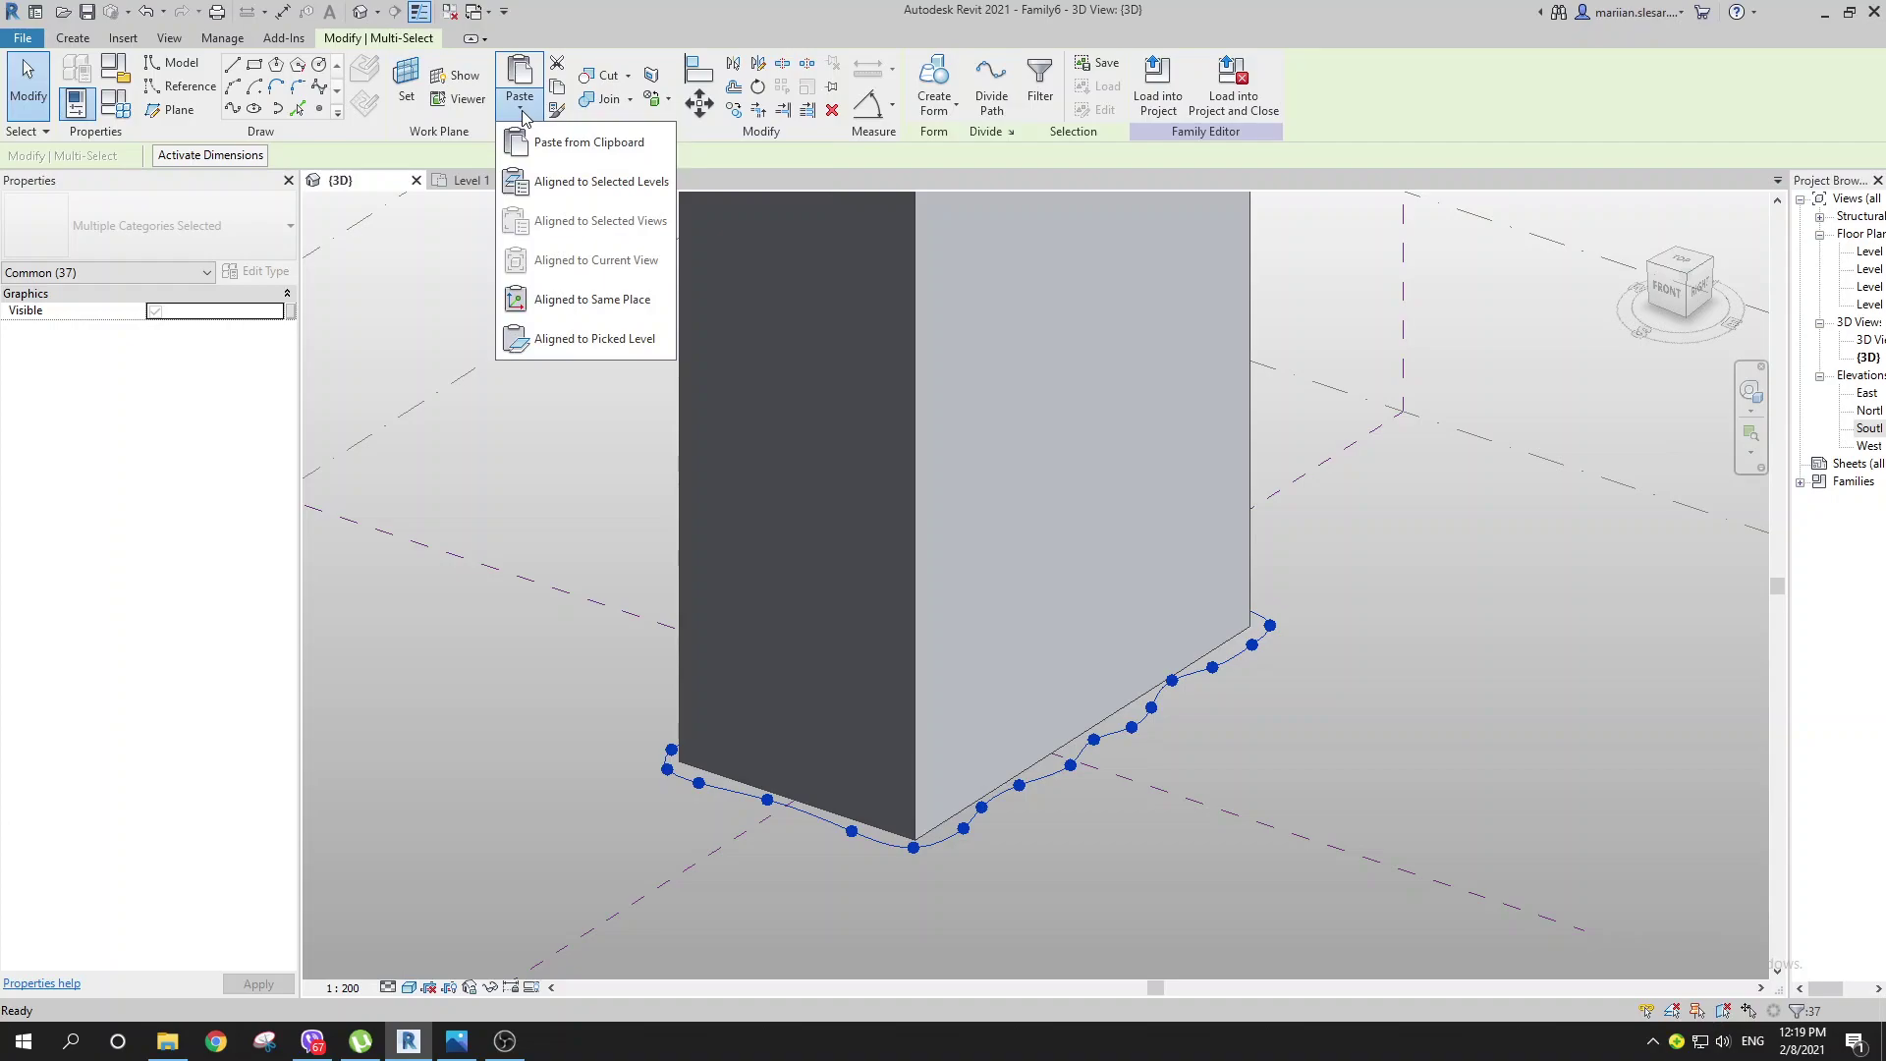
left_click(642, 187)
left_click(263, 346)
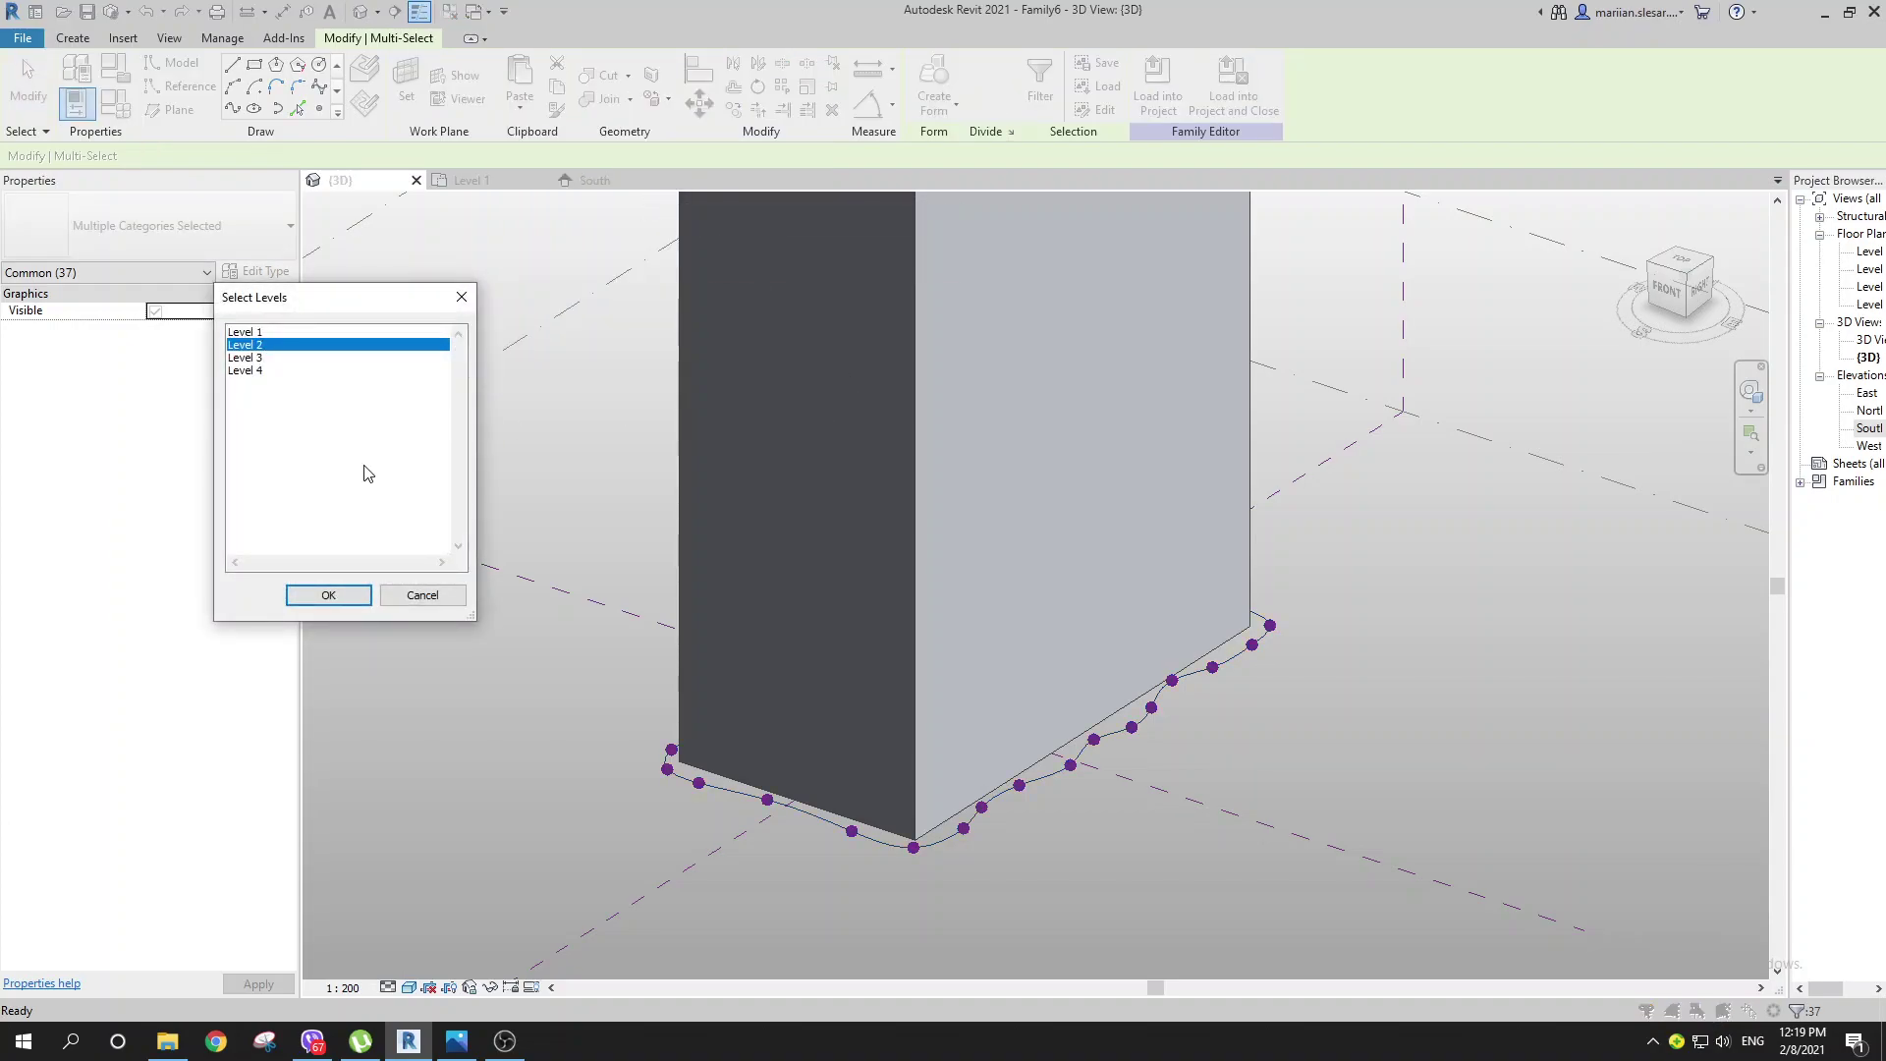
left_click(327, 596)
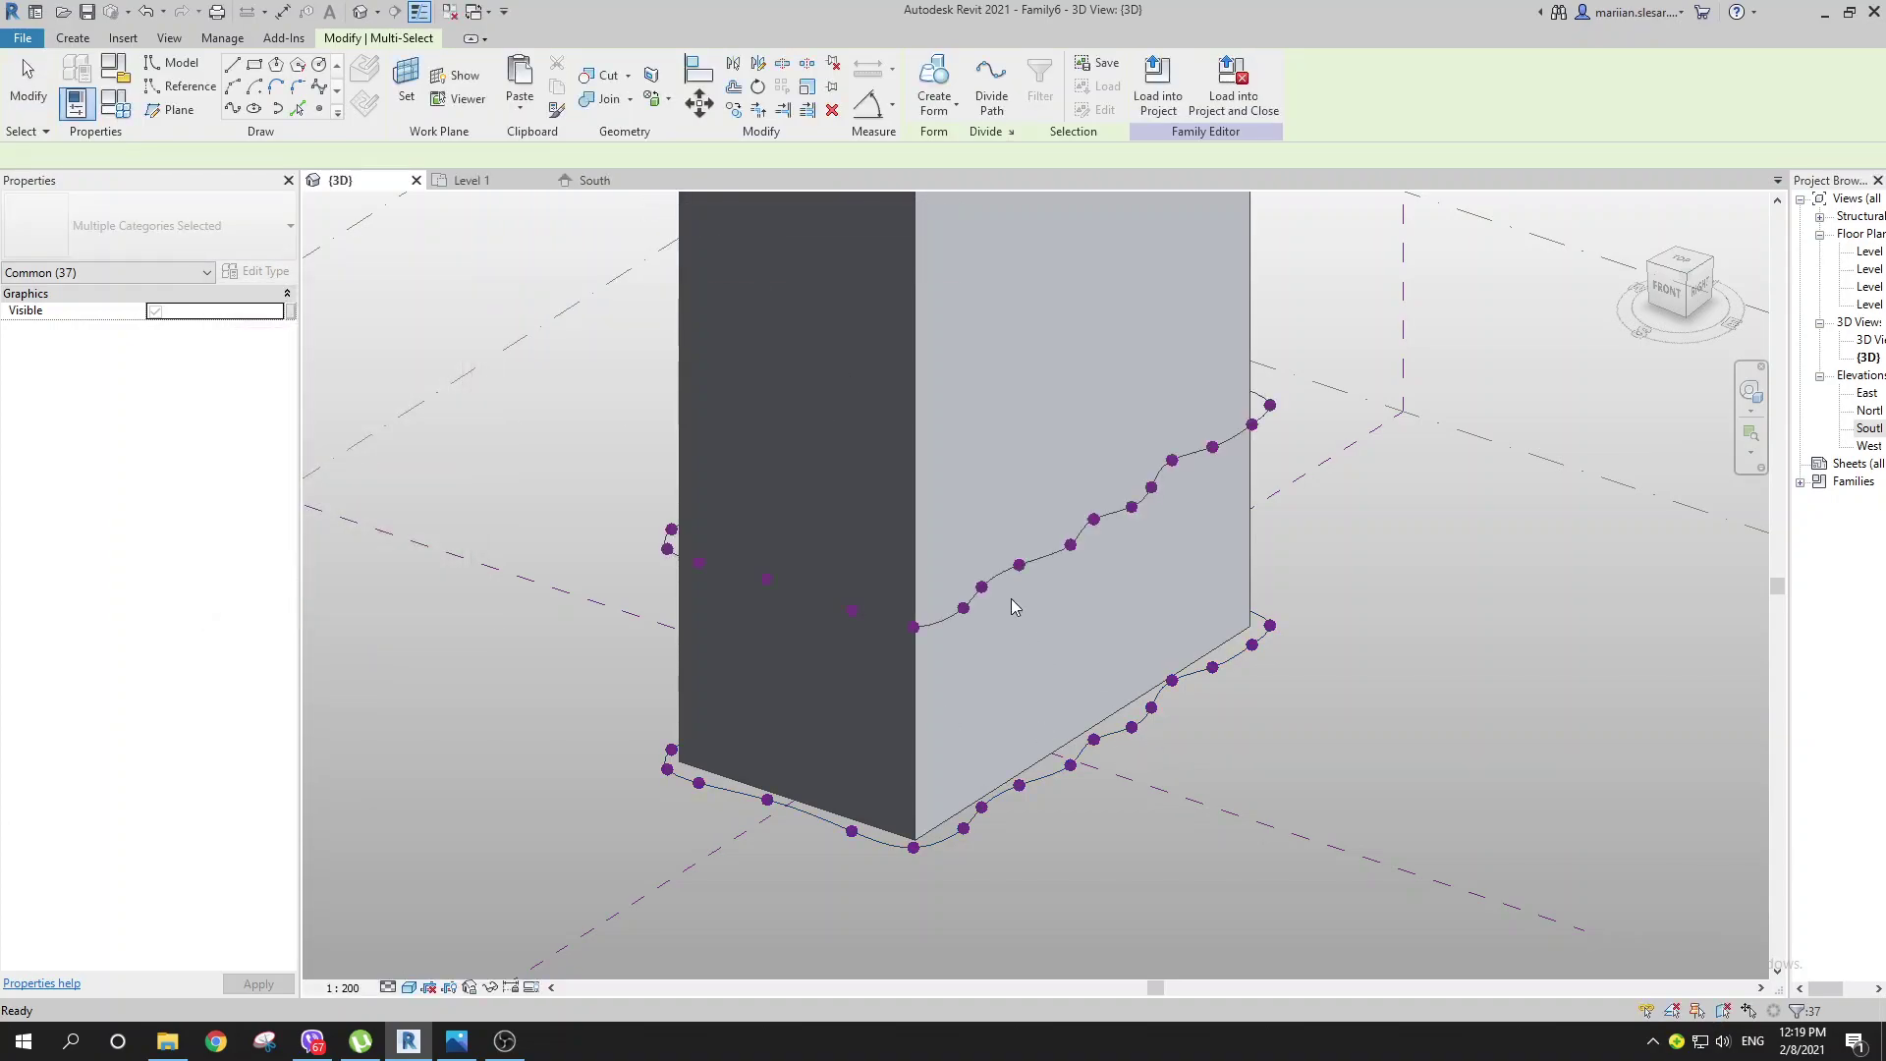
Step: Select the wavy outline and points at the tower's base in 3D and temporarily hide those elements in the Level 1 plan
middle_click_drag(1149, 693, 1230, 586, "shift")
left_click(1022, 711)
scroll(1012, 706, "down", 2)
left_click_drag(787, 636, 1175, 762)
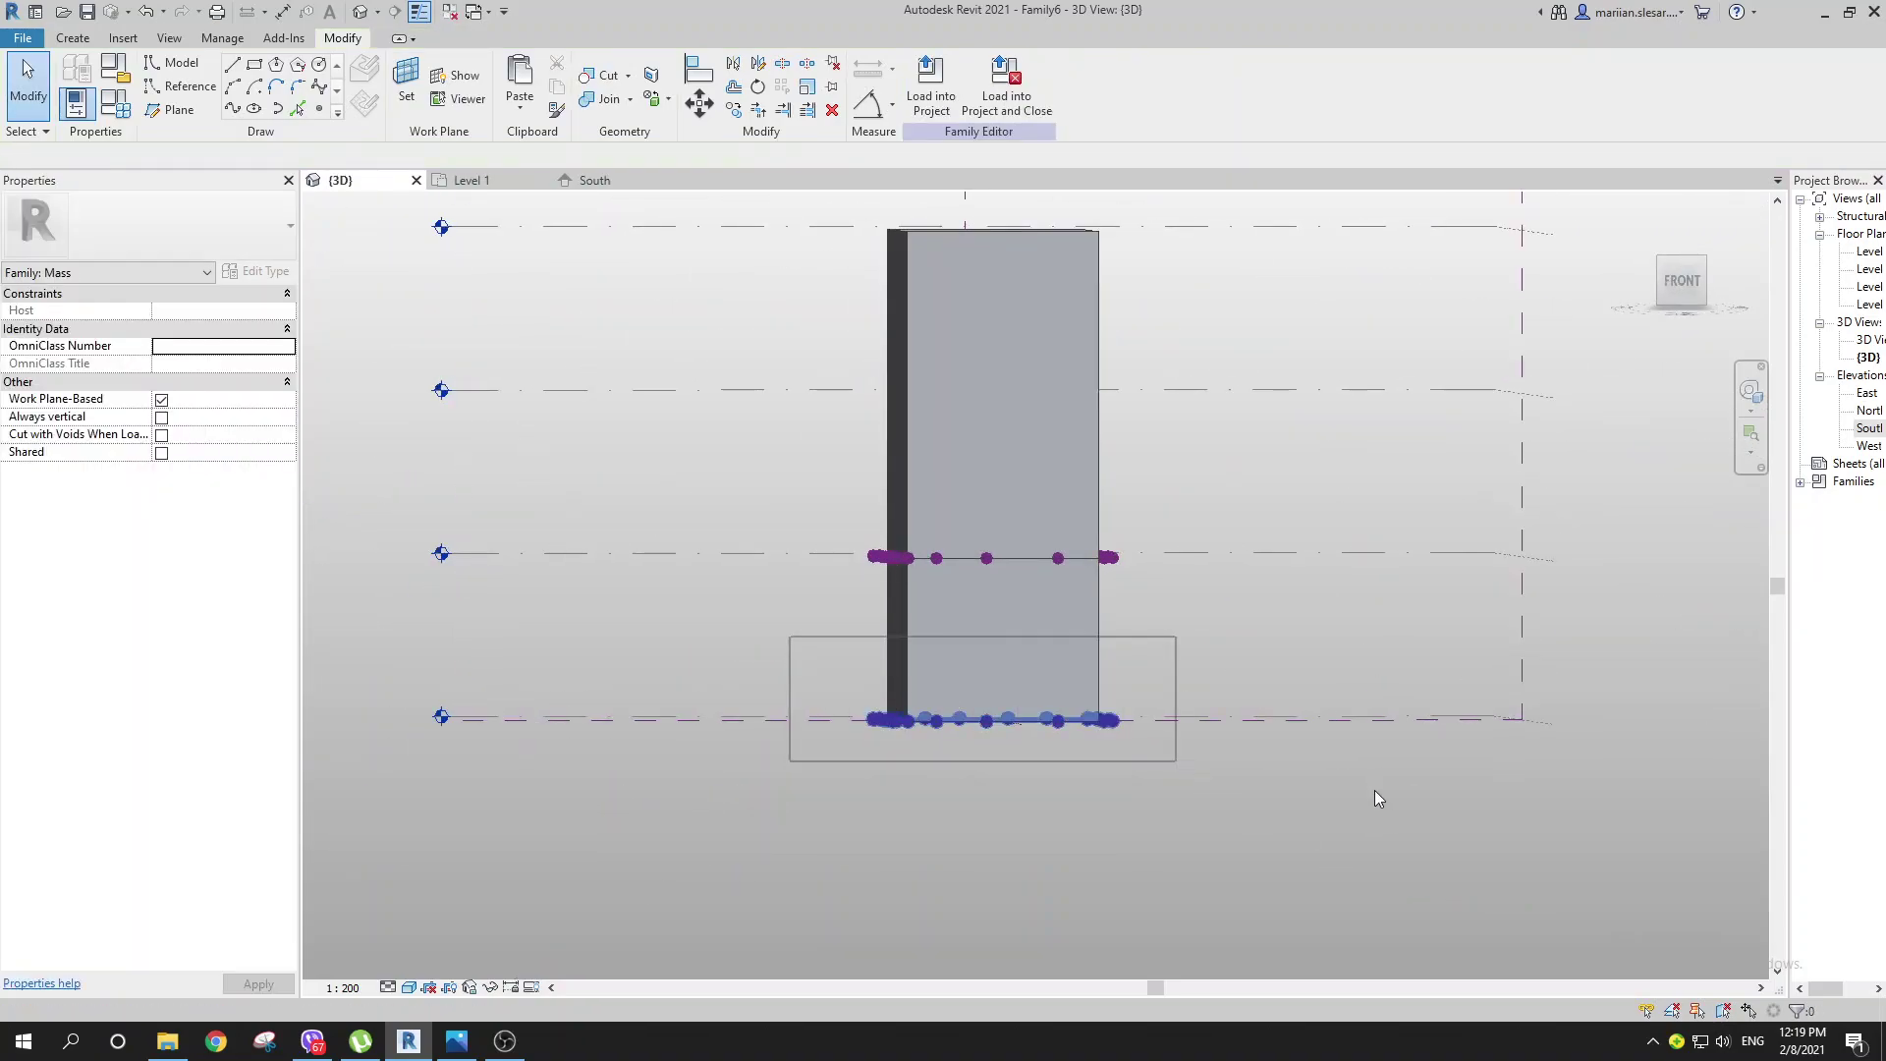
middle_click_drag(1375, 790, 935, 728, "shift")
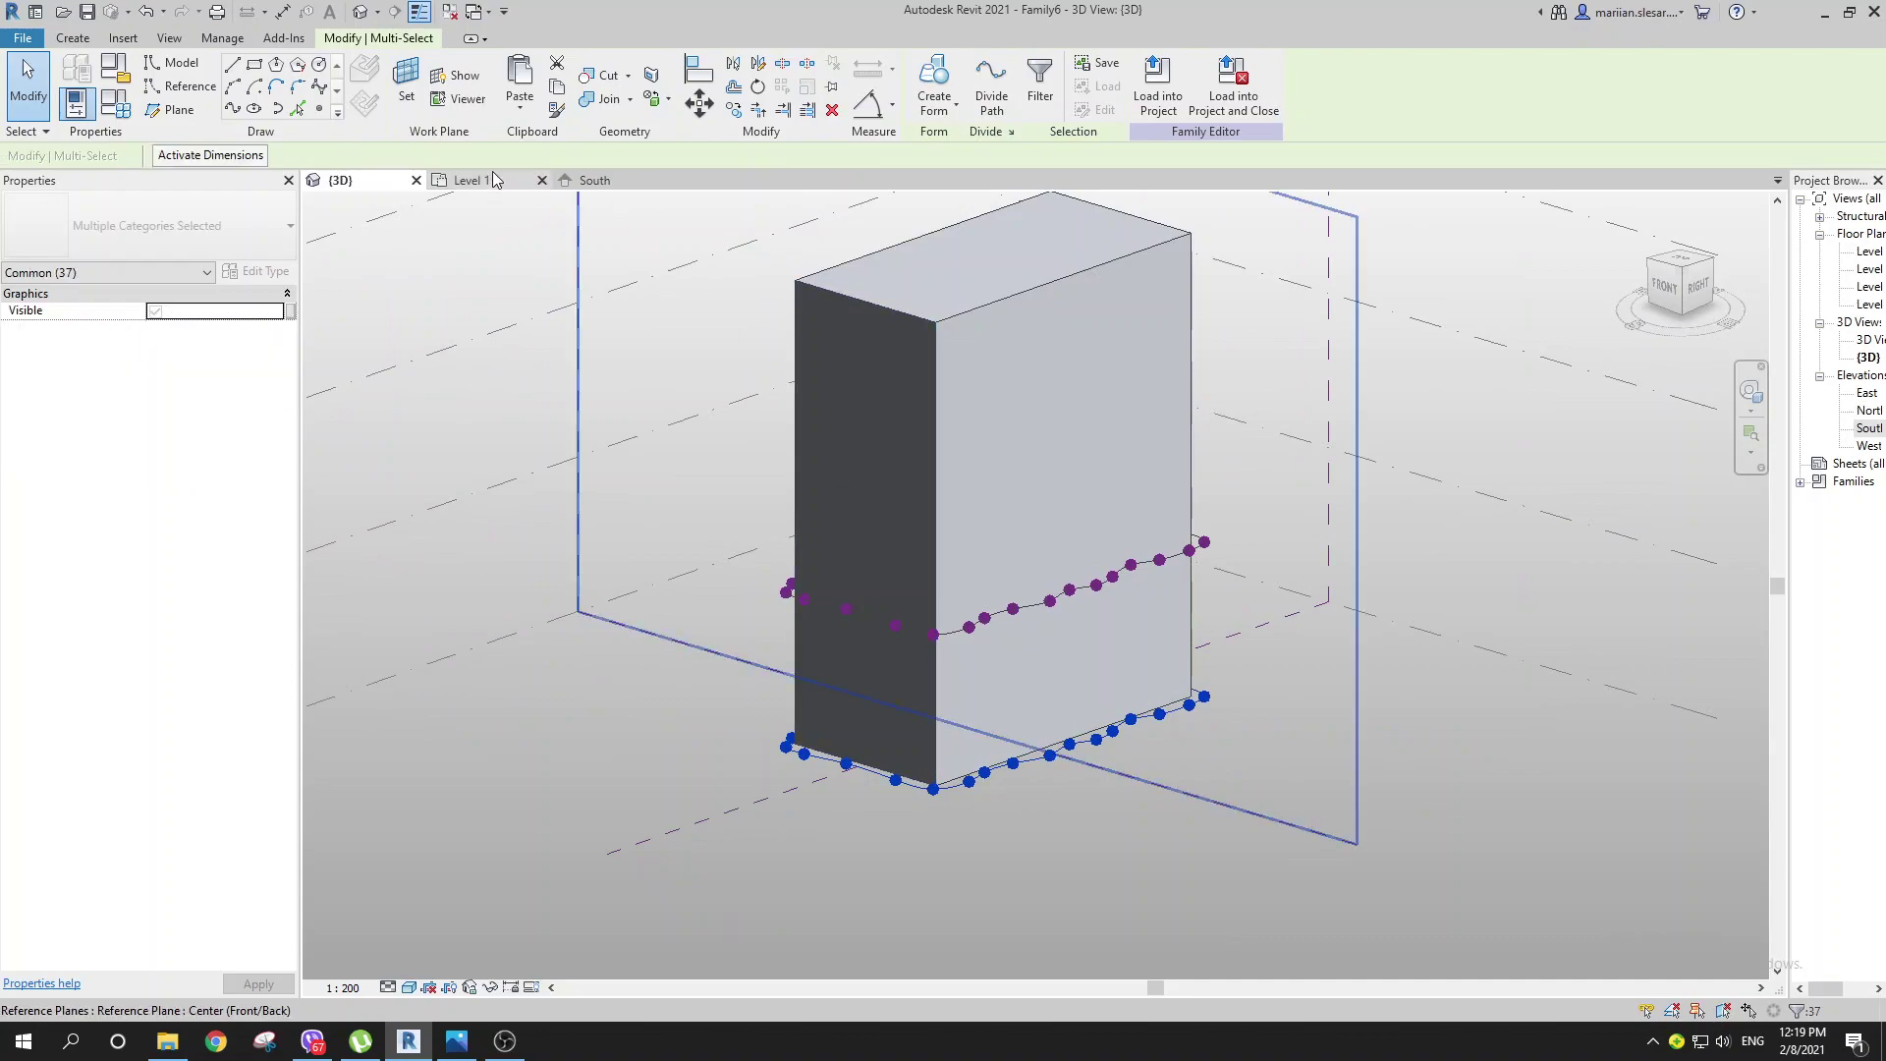
key("ctrl+Tab")
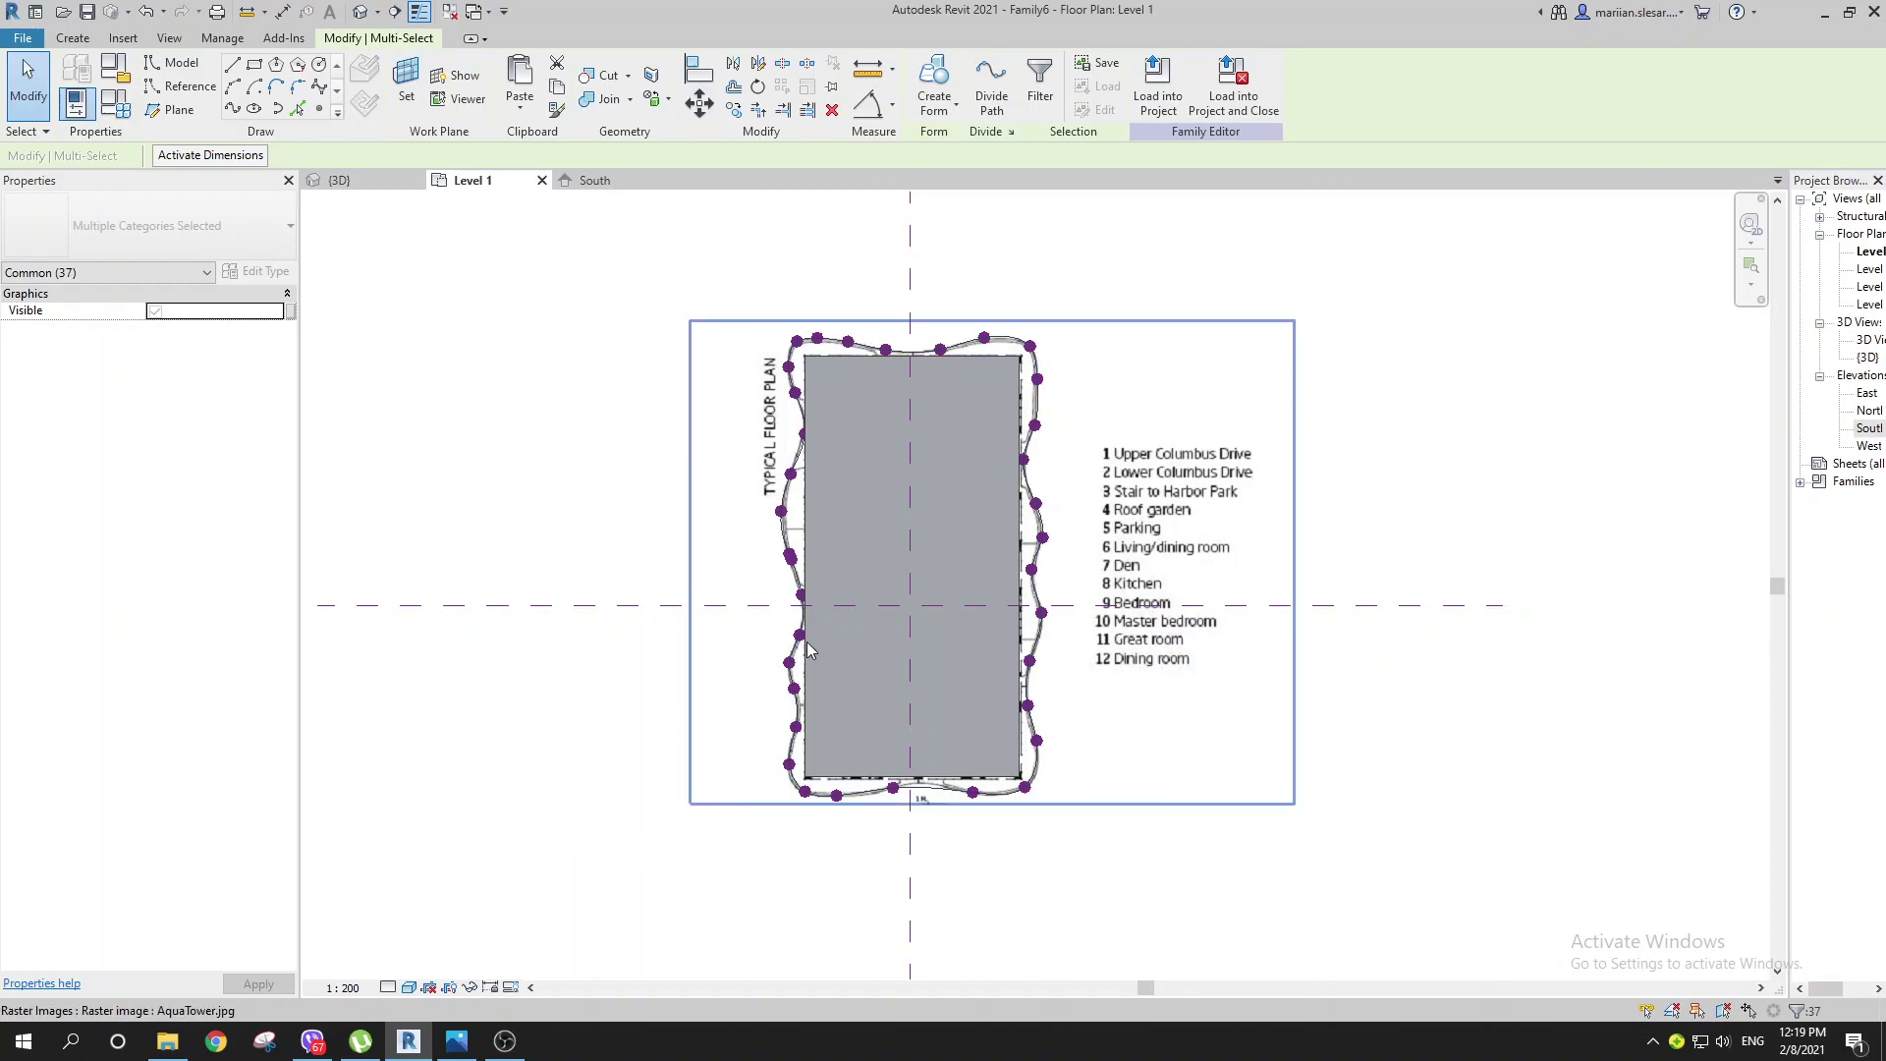
middle_click_drag(642, 514, 554, 512)
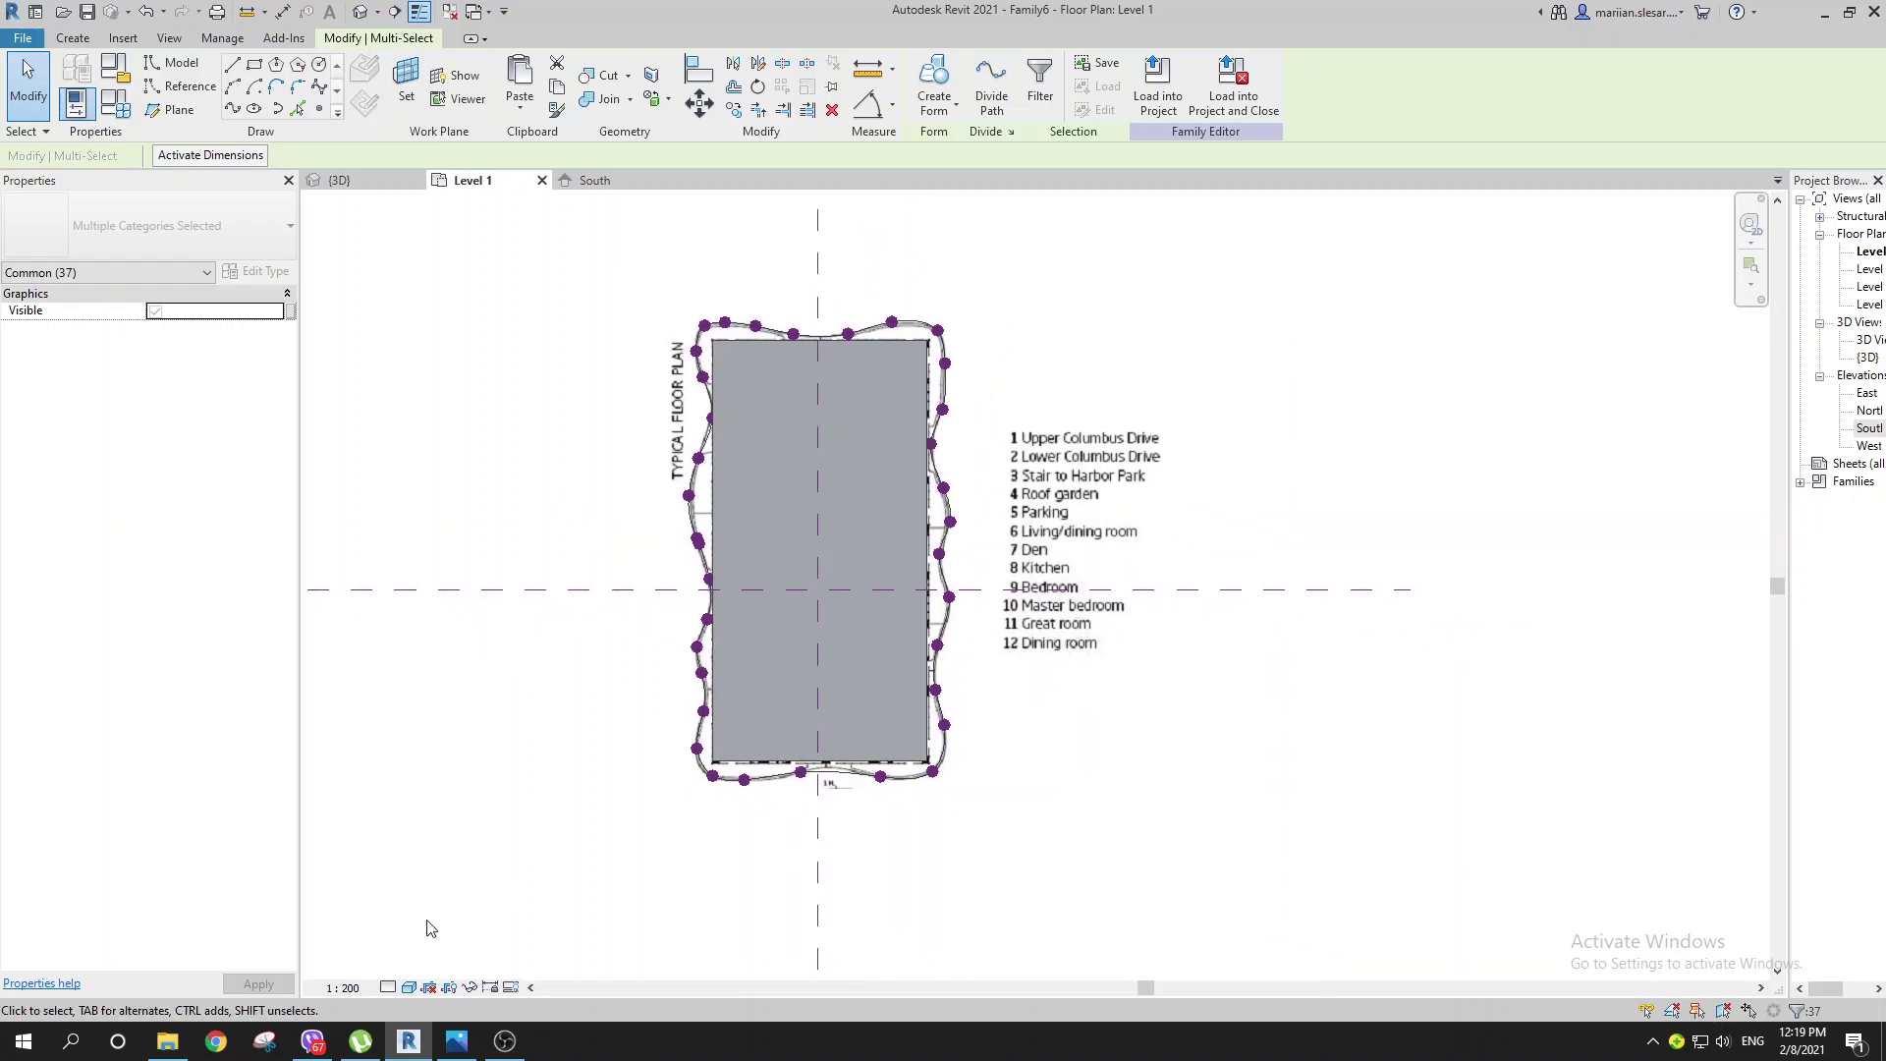
left_click(469, 988)
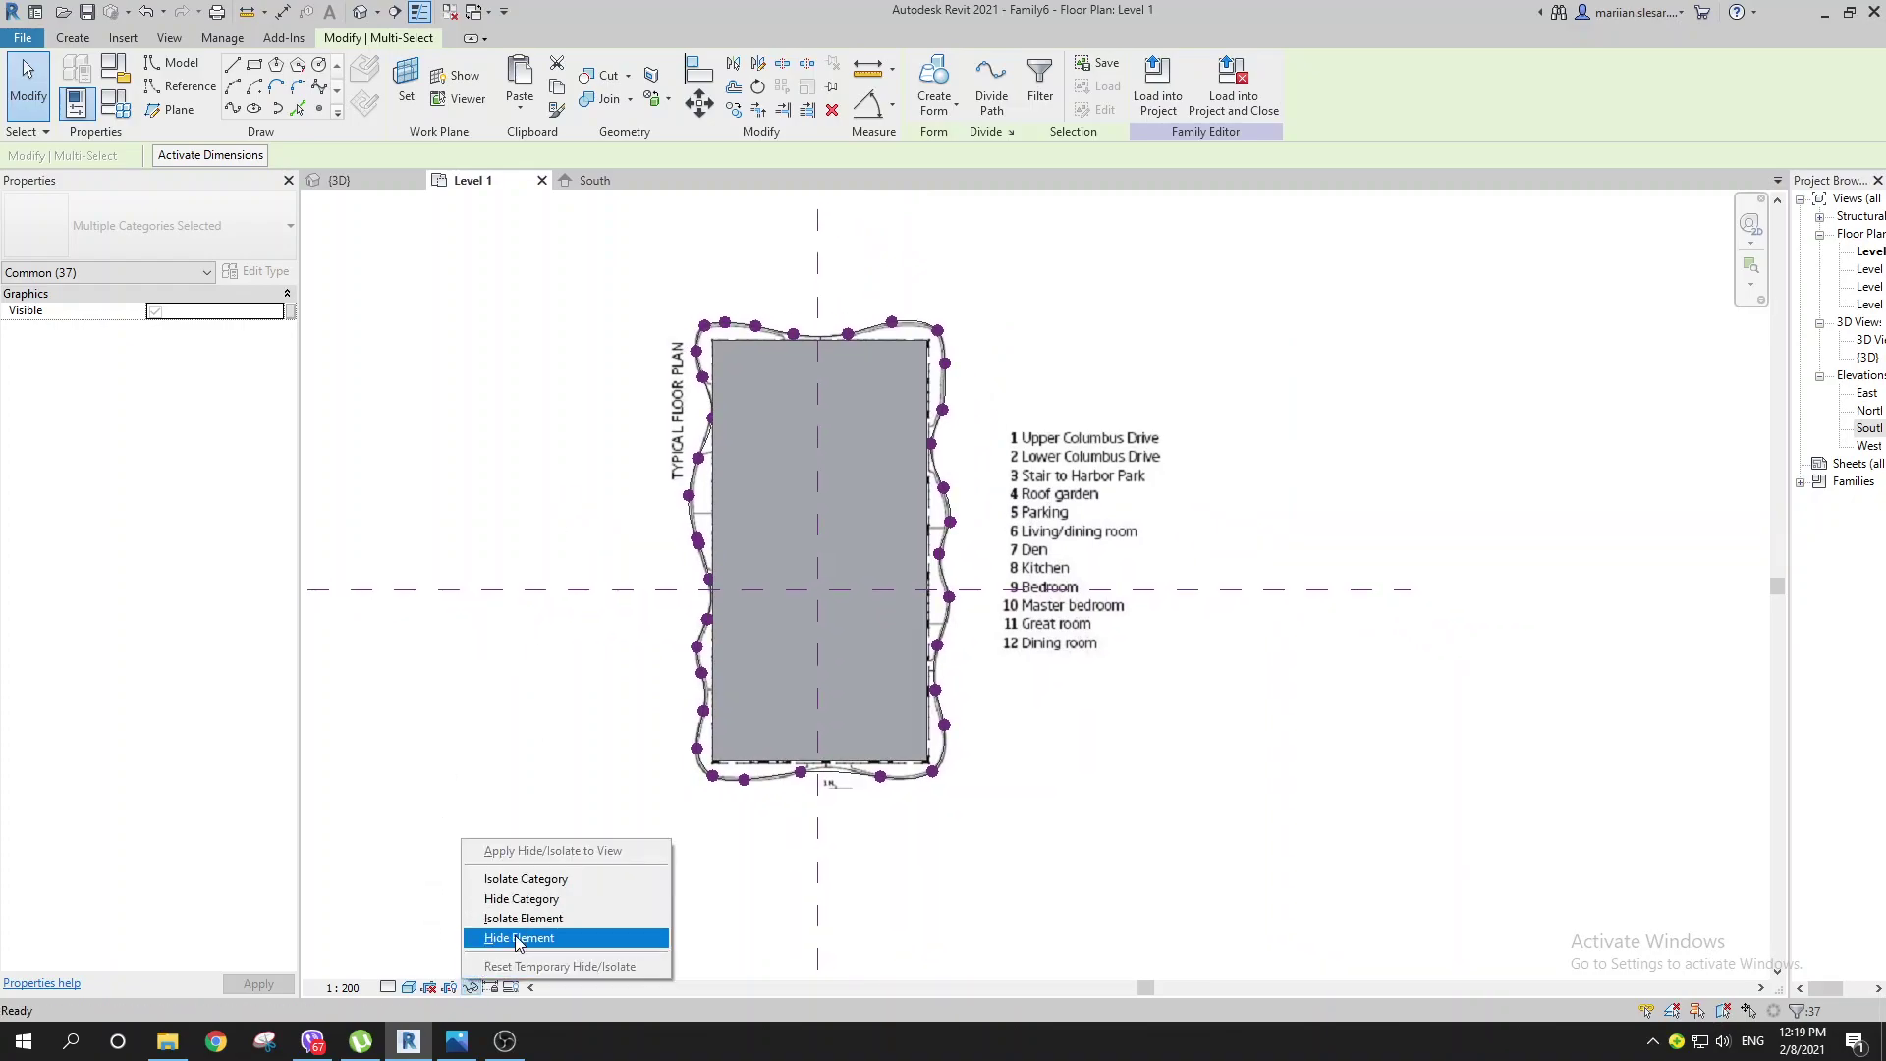
left_click(516, 938)
Step: Move two neighbouring points on the bulge in the upper half of the Level 2 outline's east edge inward toward the core
scroll(824, 727, "up", 6)
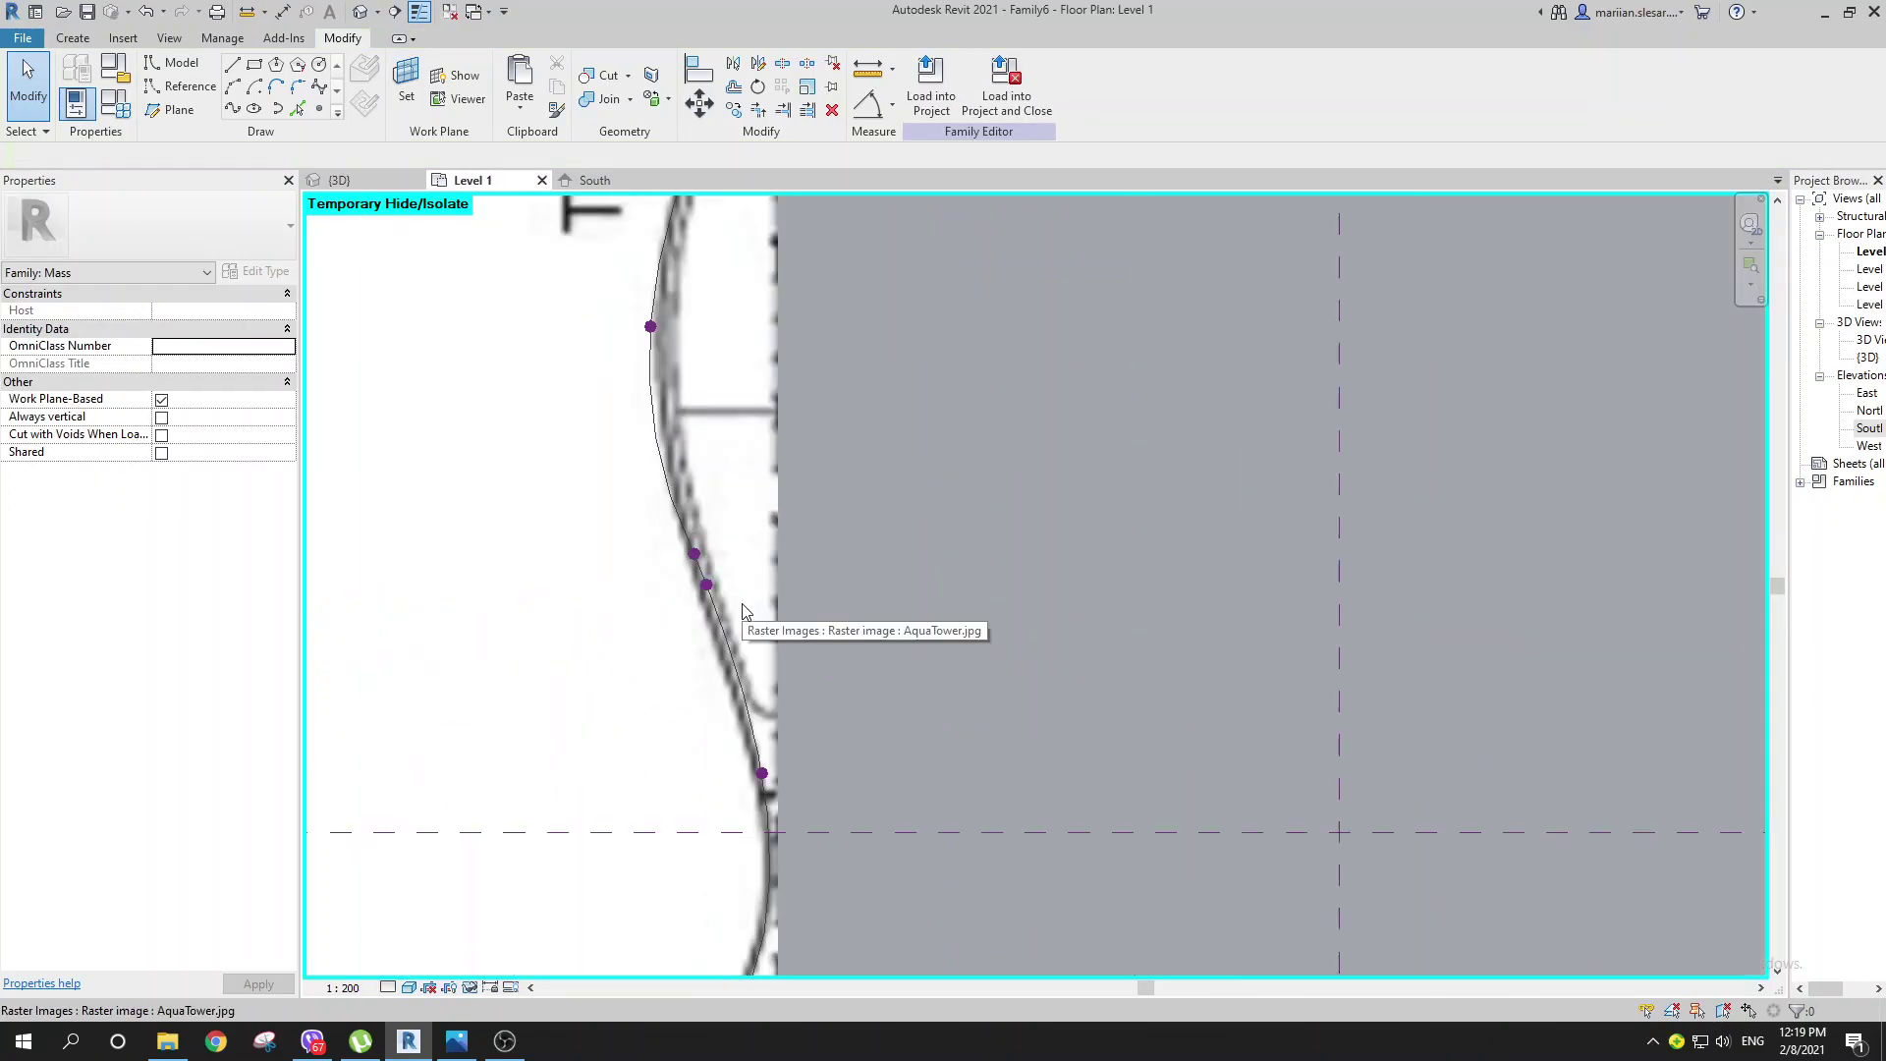
scroll(935, 630, "down", 4)
scroll(935, 631, "down", 2)
scroll(1032, 589, "up", 4)
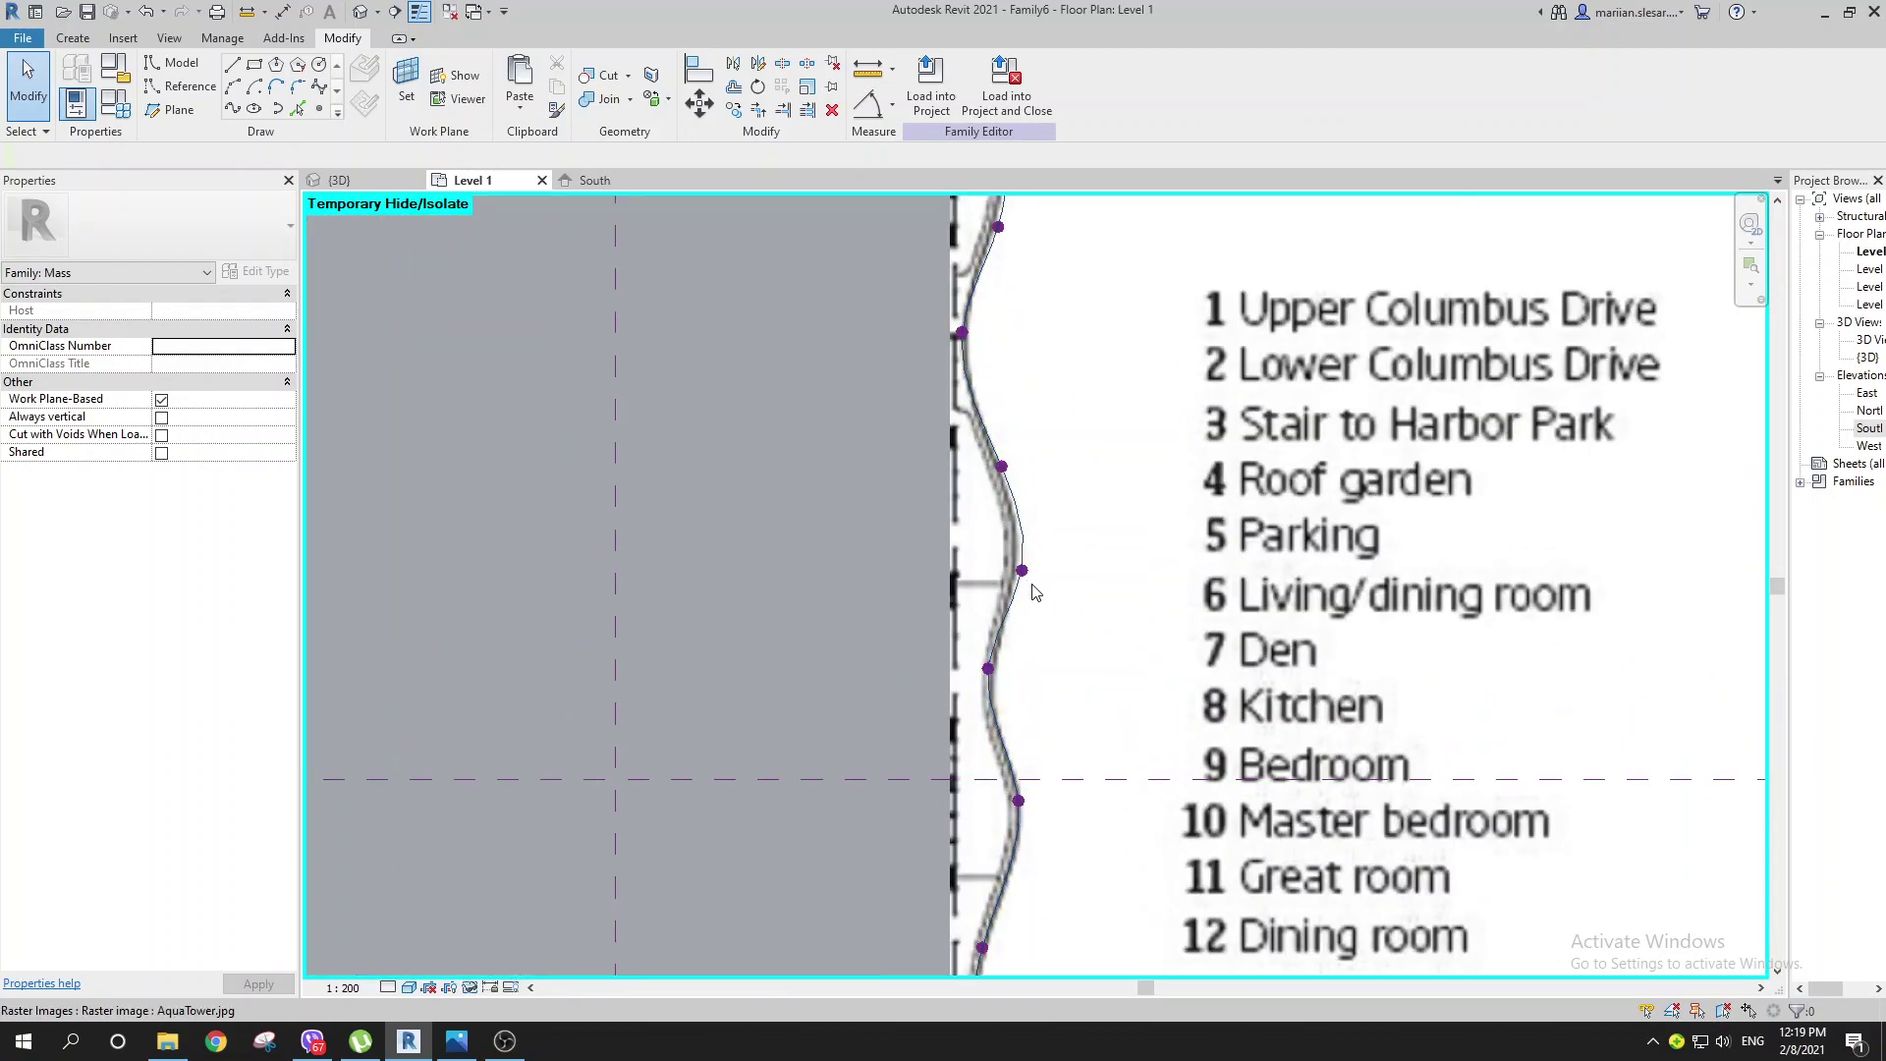
scroll(1056, 570, "up", 3)
left_click(995, 567)
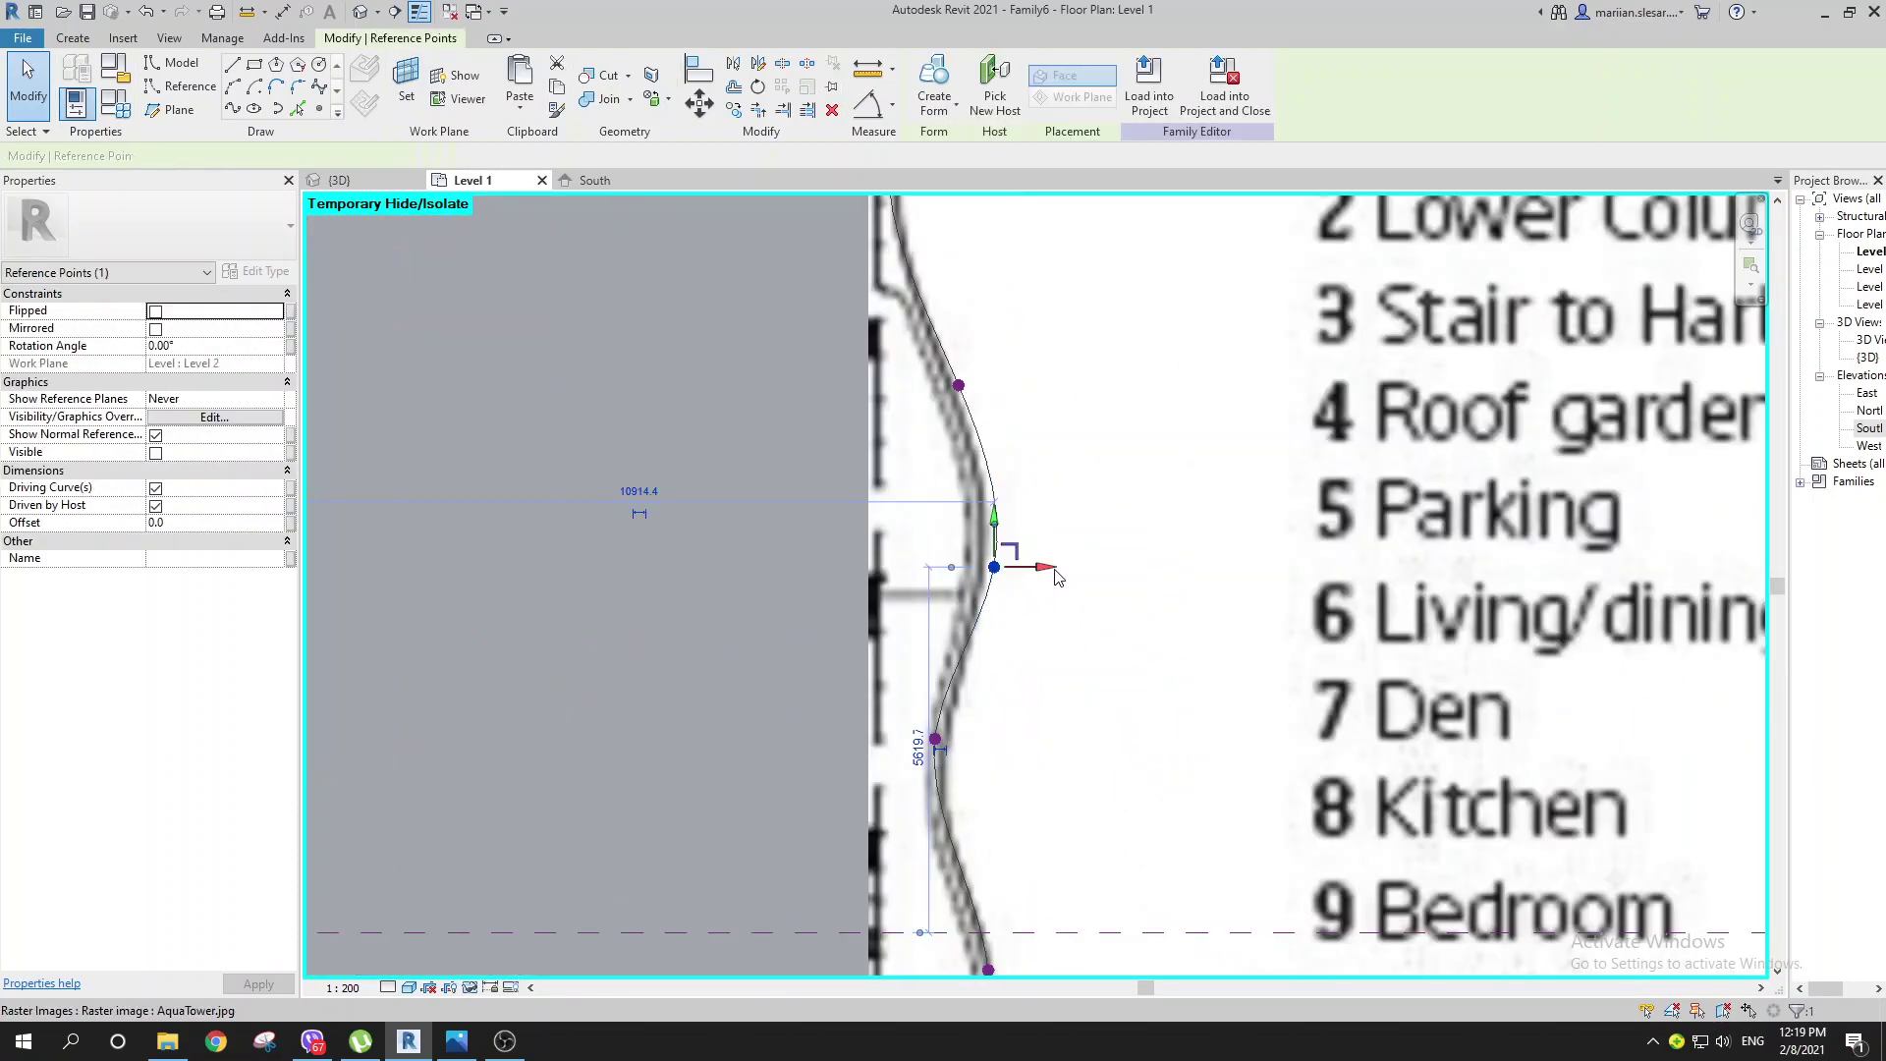
left_click_drag(1001, 568, 1003, 569)
middle_click_drag(1094, 614, 1076, 758)
left_click(941, 530)
left_click_drag(1001, 530, 964, 525)
Step: Shift the lower of the two east-edge points below the northeast corner of the Level 2 outline inward
middle_click_drag(1027, 623, 1021, 882)
scroll(1000, 403, "down", 1)
middle_click_drag(1000, 403, 981, 604)
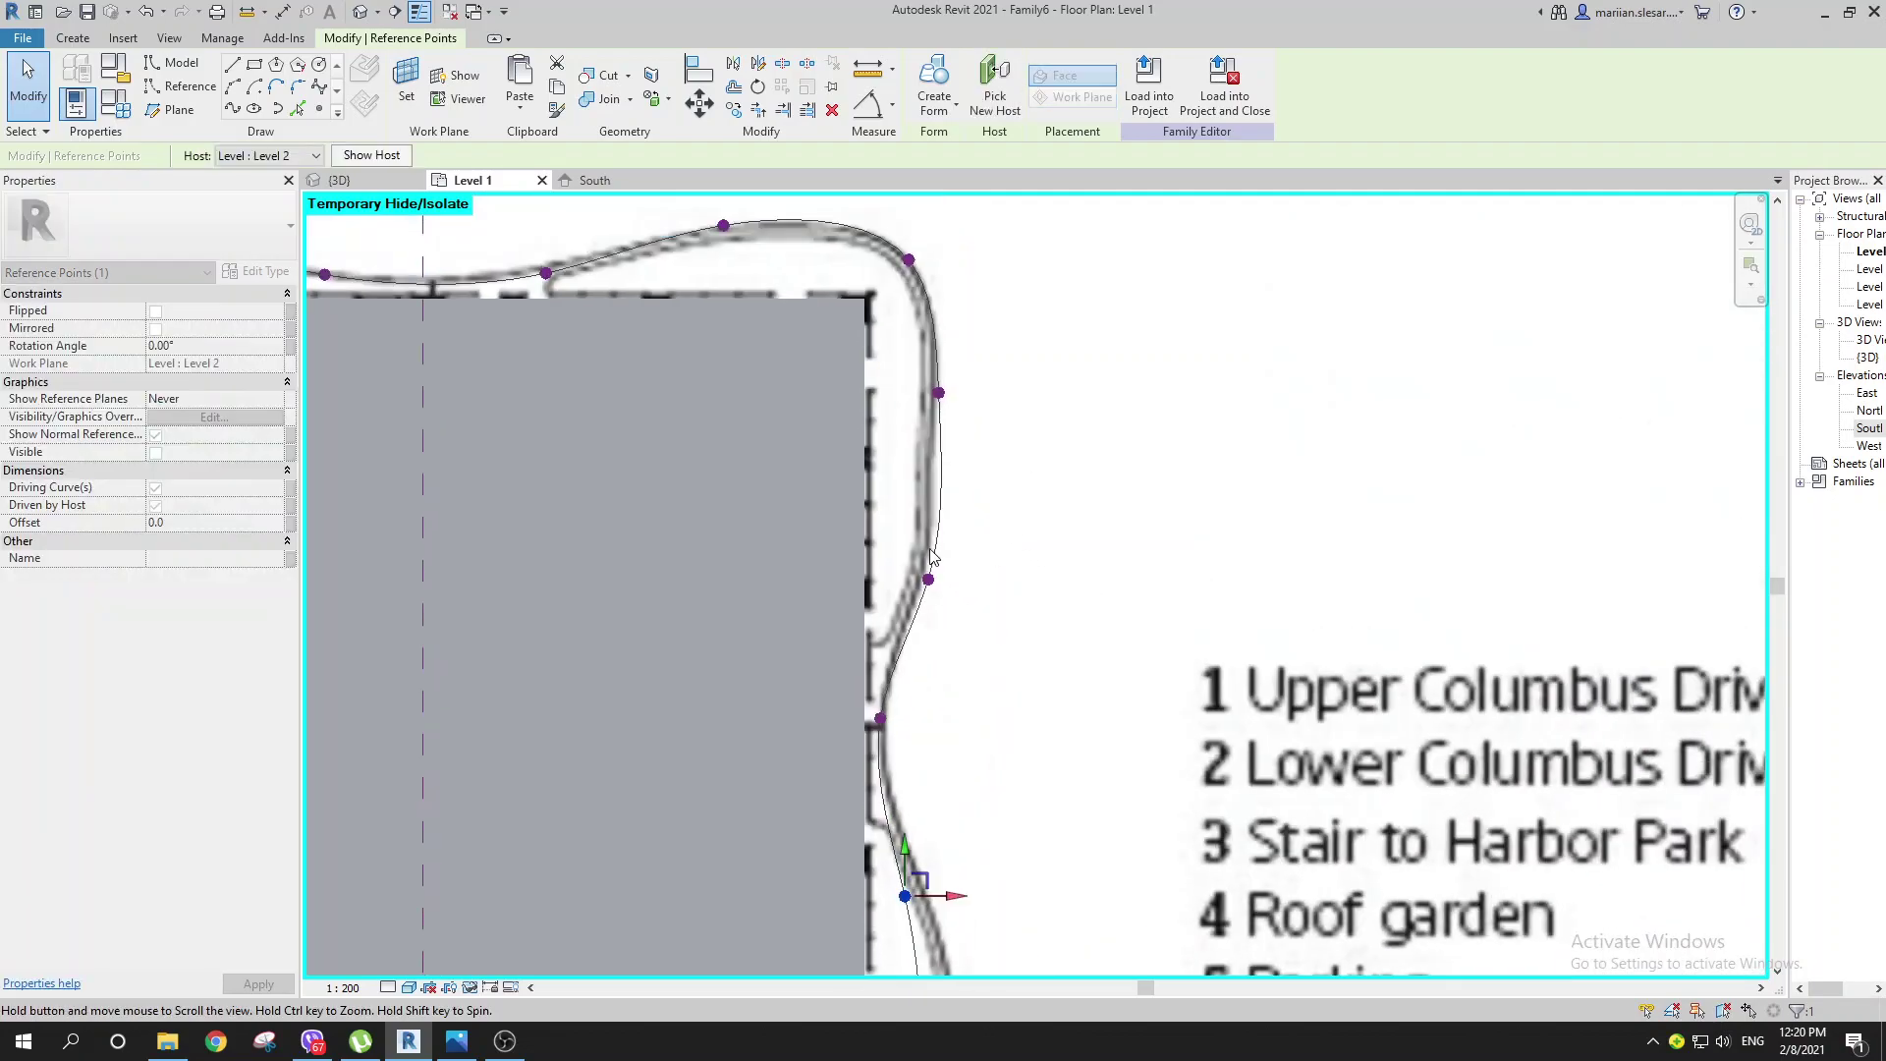
left_click(929, 580)
left_click_drag(977, 579, 949, 574)
Step: Lower the Level 2 outline point on the crest just west of the northeast corner toward the core
scroll(669, 224, "down", 2)
middle_click_drag(669, 224, 767, 515)
scroll(770, 513, "up", 3)
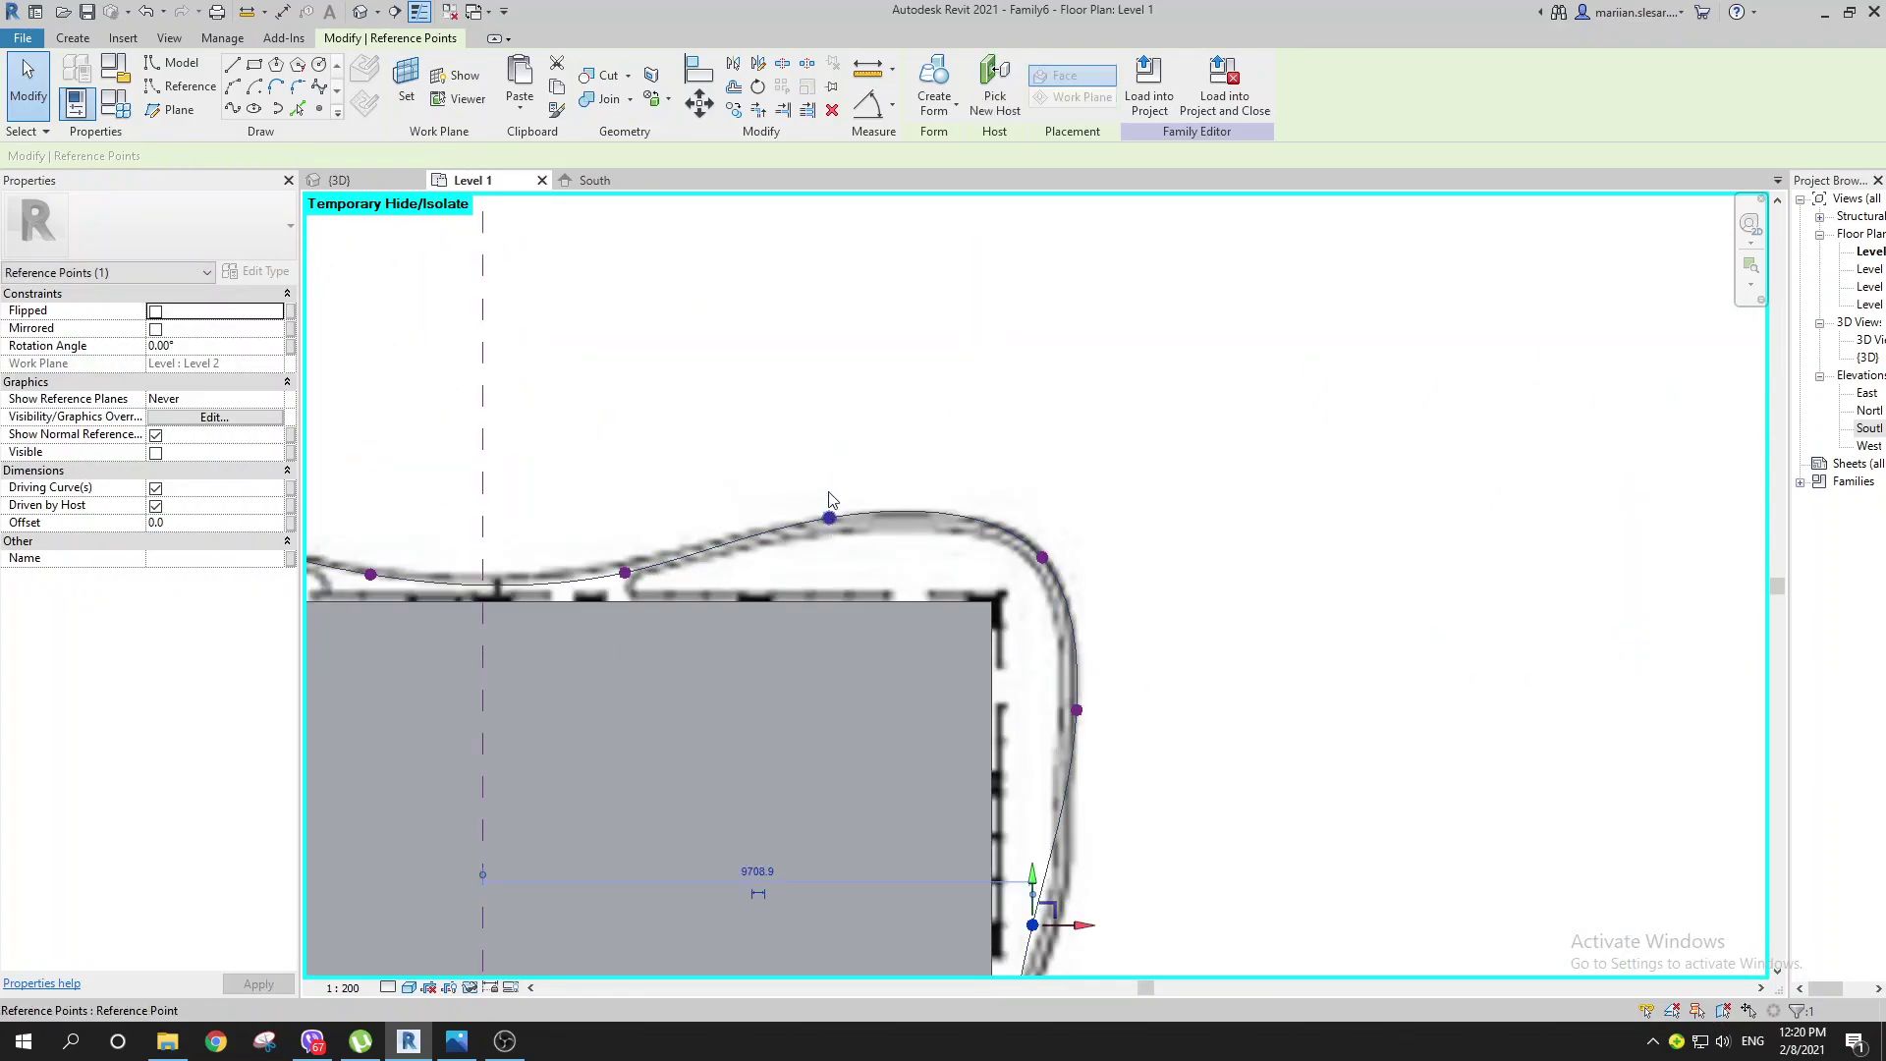
left_click(829, 517)
left_click_drag(830, 468, 830, 499)
Step: Lower the Level 2 outline's northwest corner point and its neighbour on the north edge toward the core
middle_click_drag(1041, 626, 1306, 537)
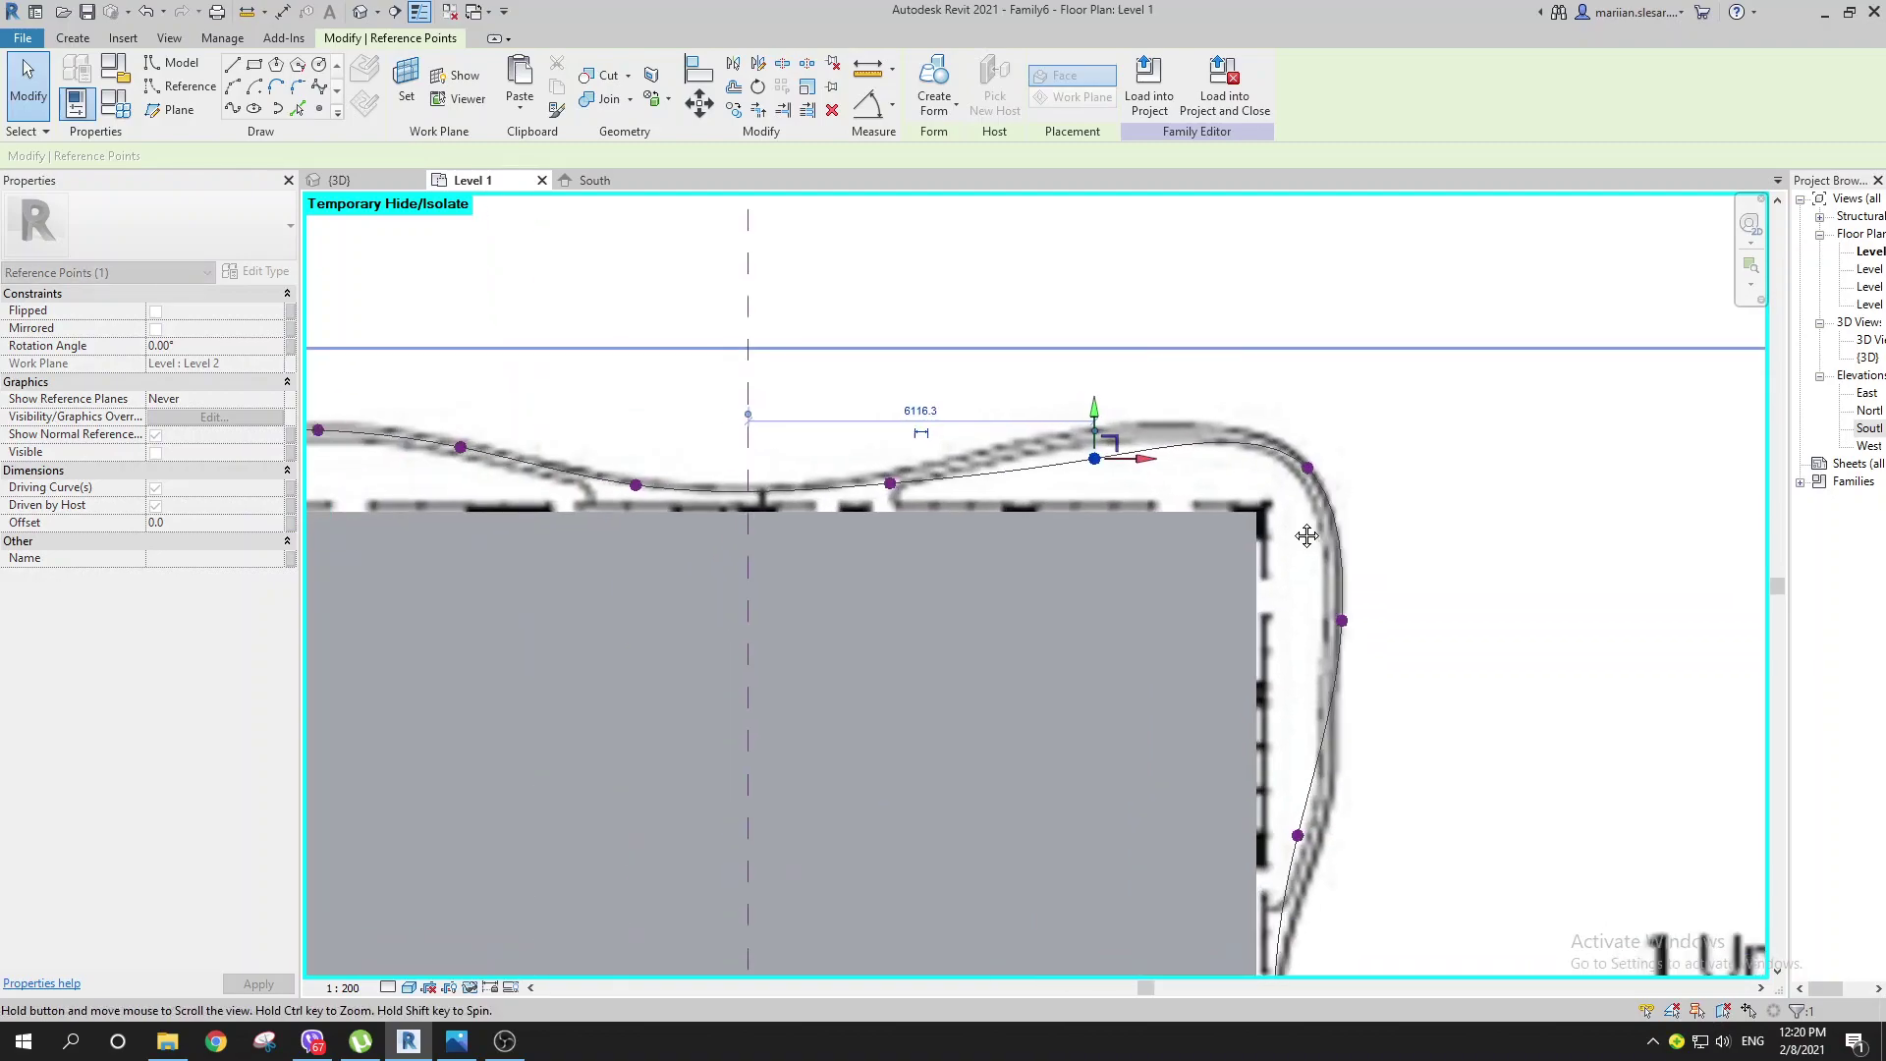
scroll(1306, 535, "down", 2)
middle_click_drag(899, 593, 1027, 593)
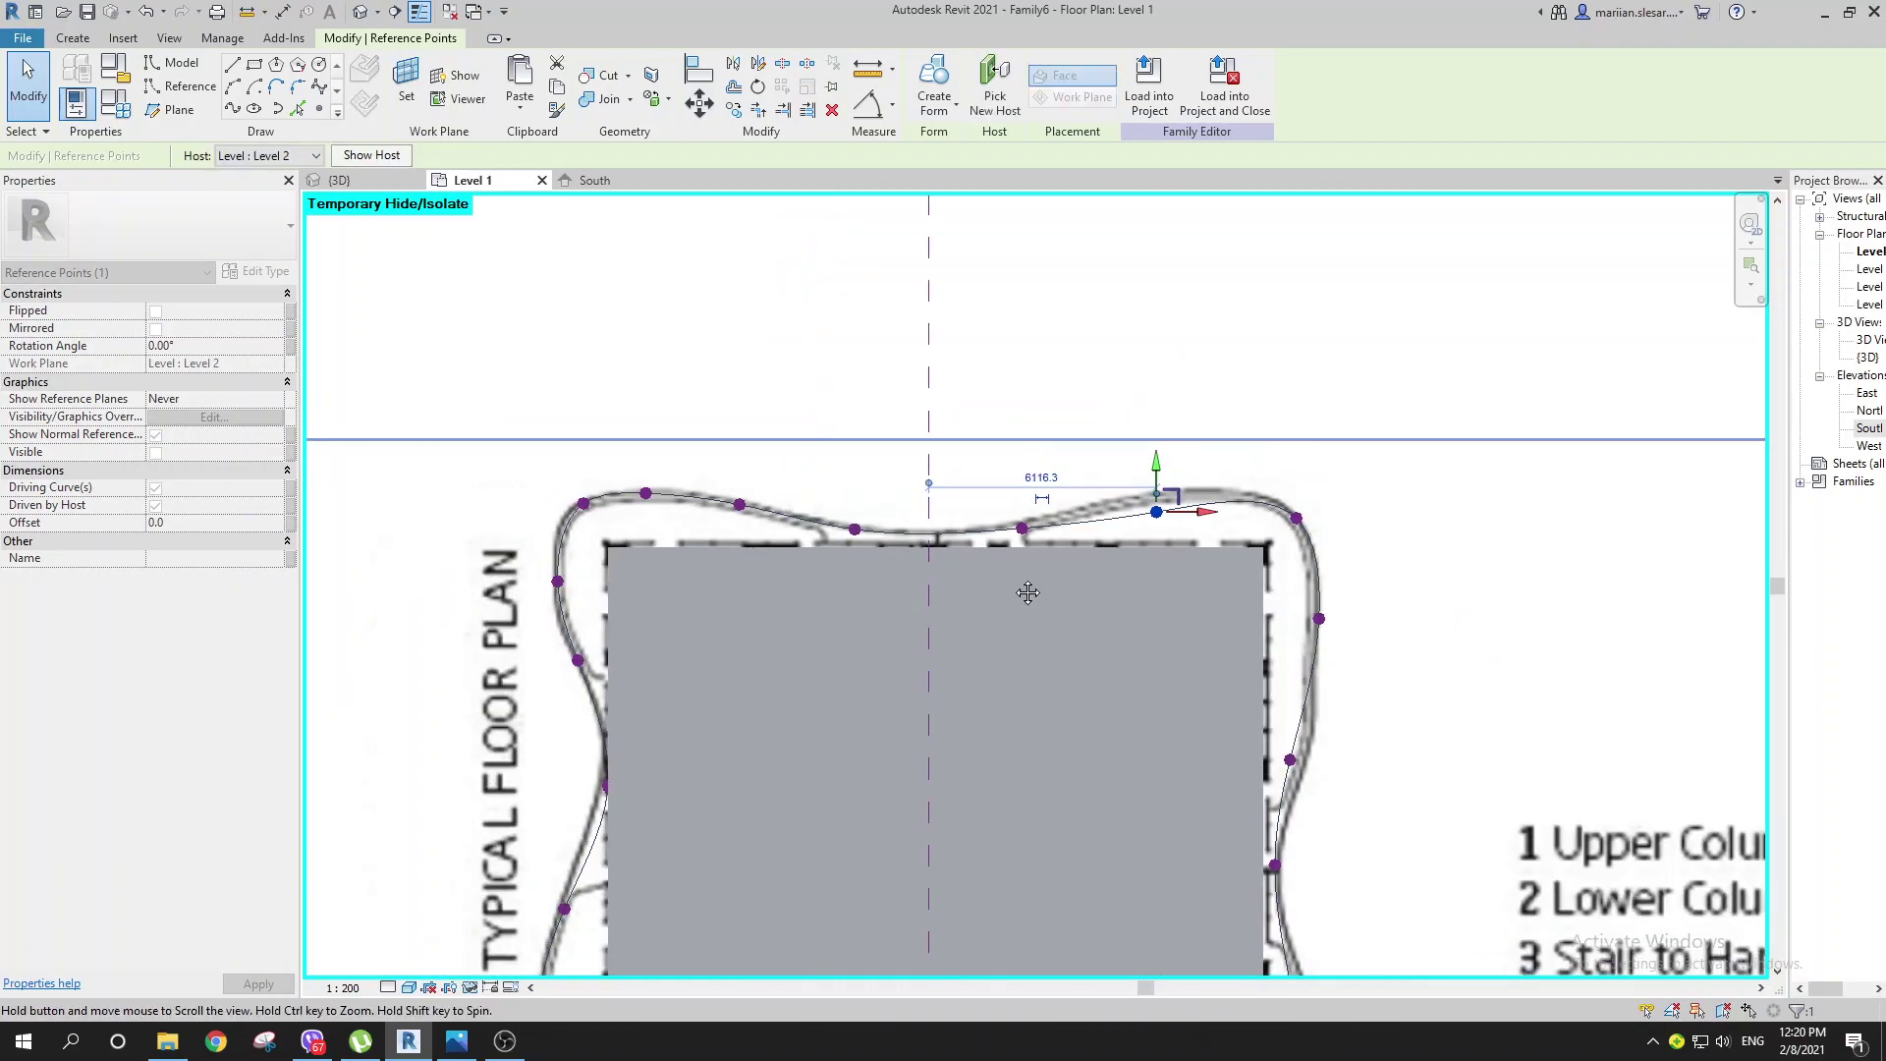
scroll(1028, 592, "up", 2)
left_click(856, 468)
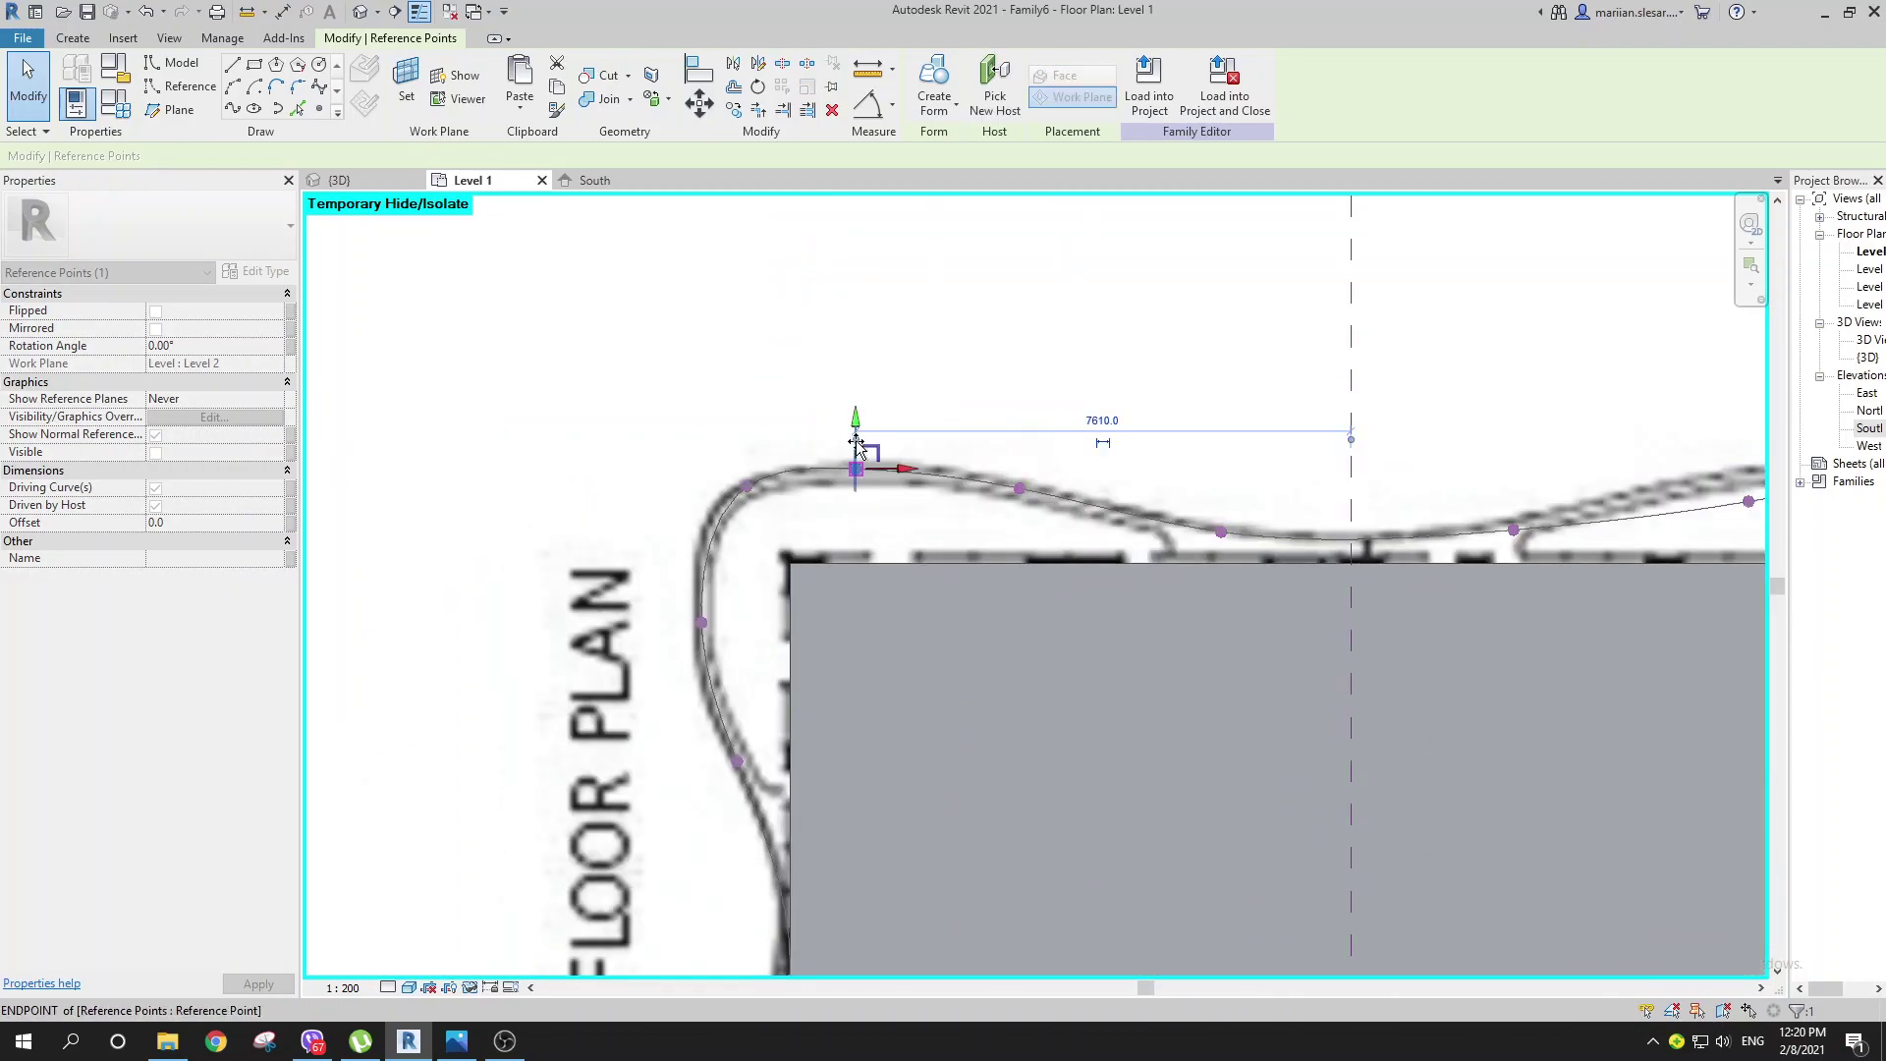
left_click_drag(856, 442, 855, 471)
middle_click_drag(882, 596, 913, 572)
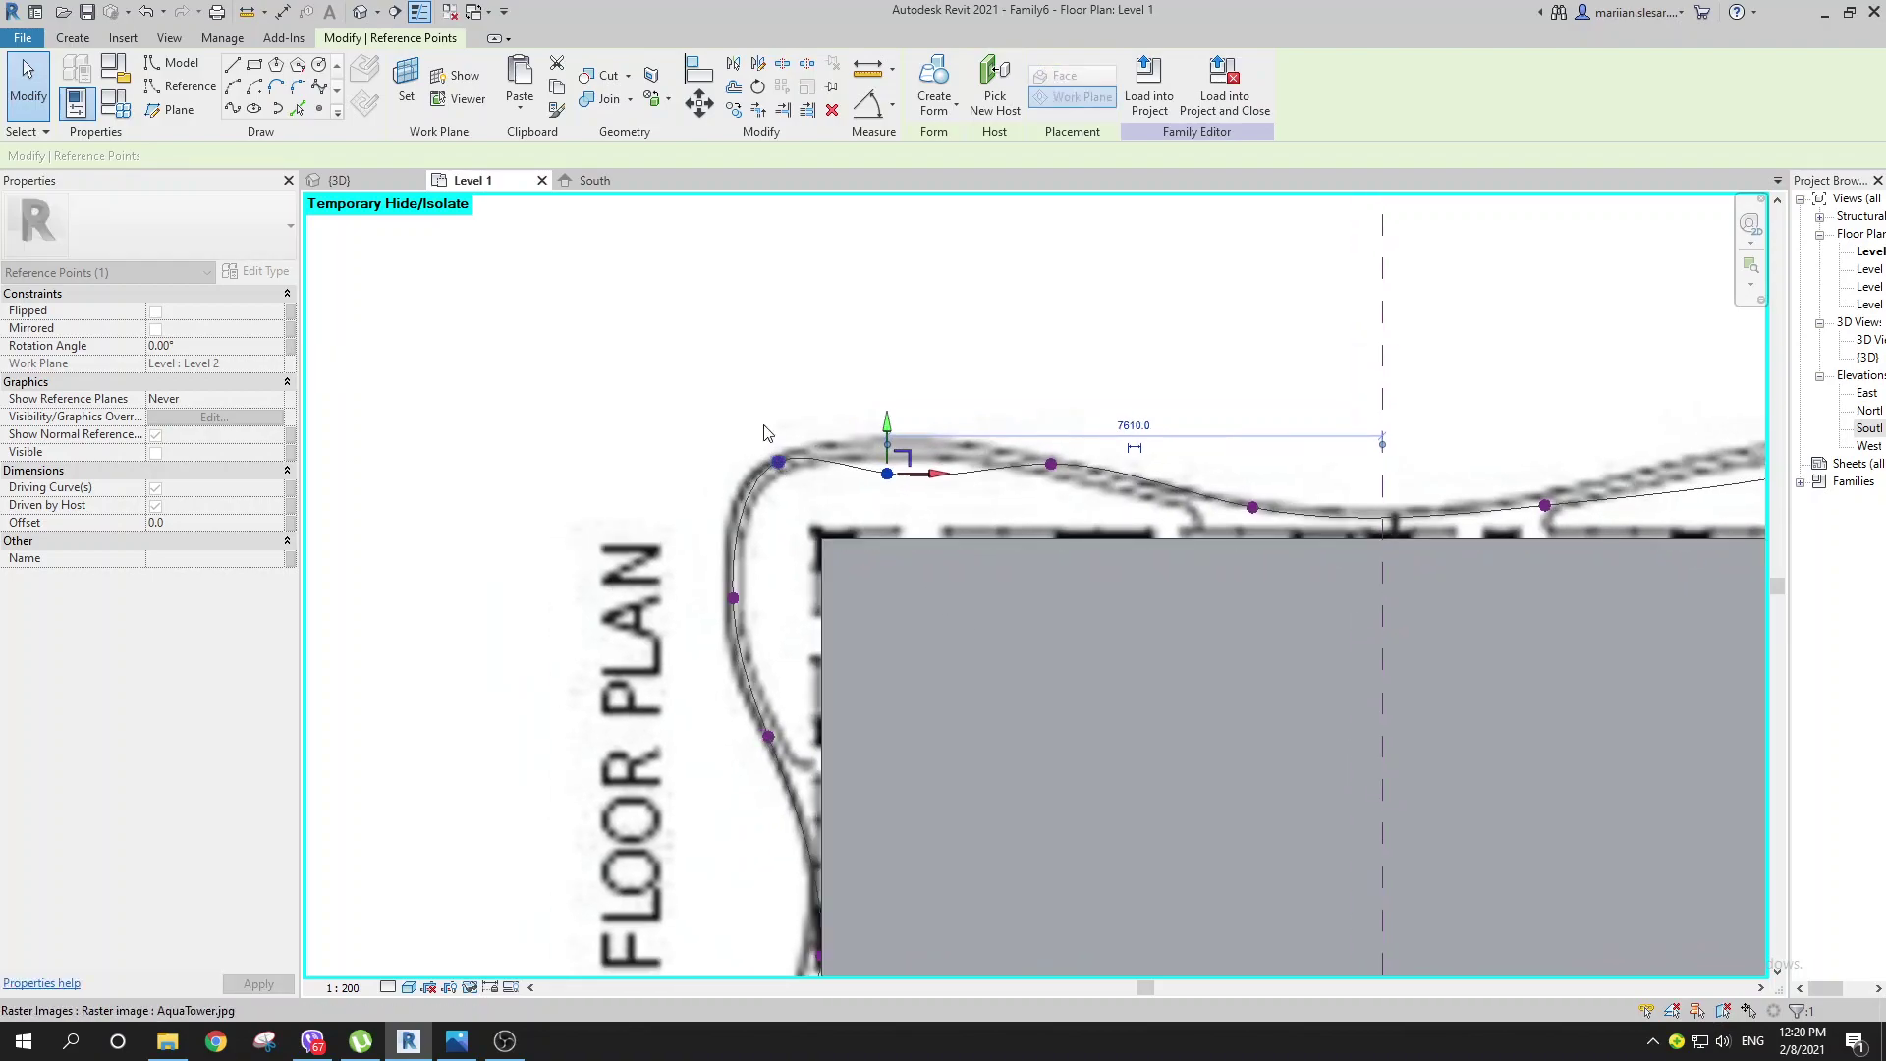
left_click(777, 460)
left_click_drag(778, 420, 778, 460)
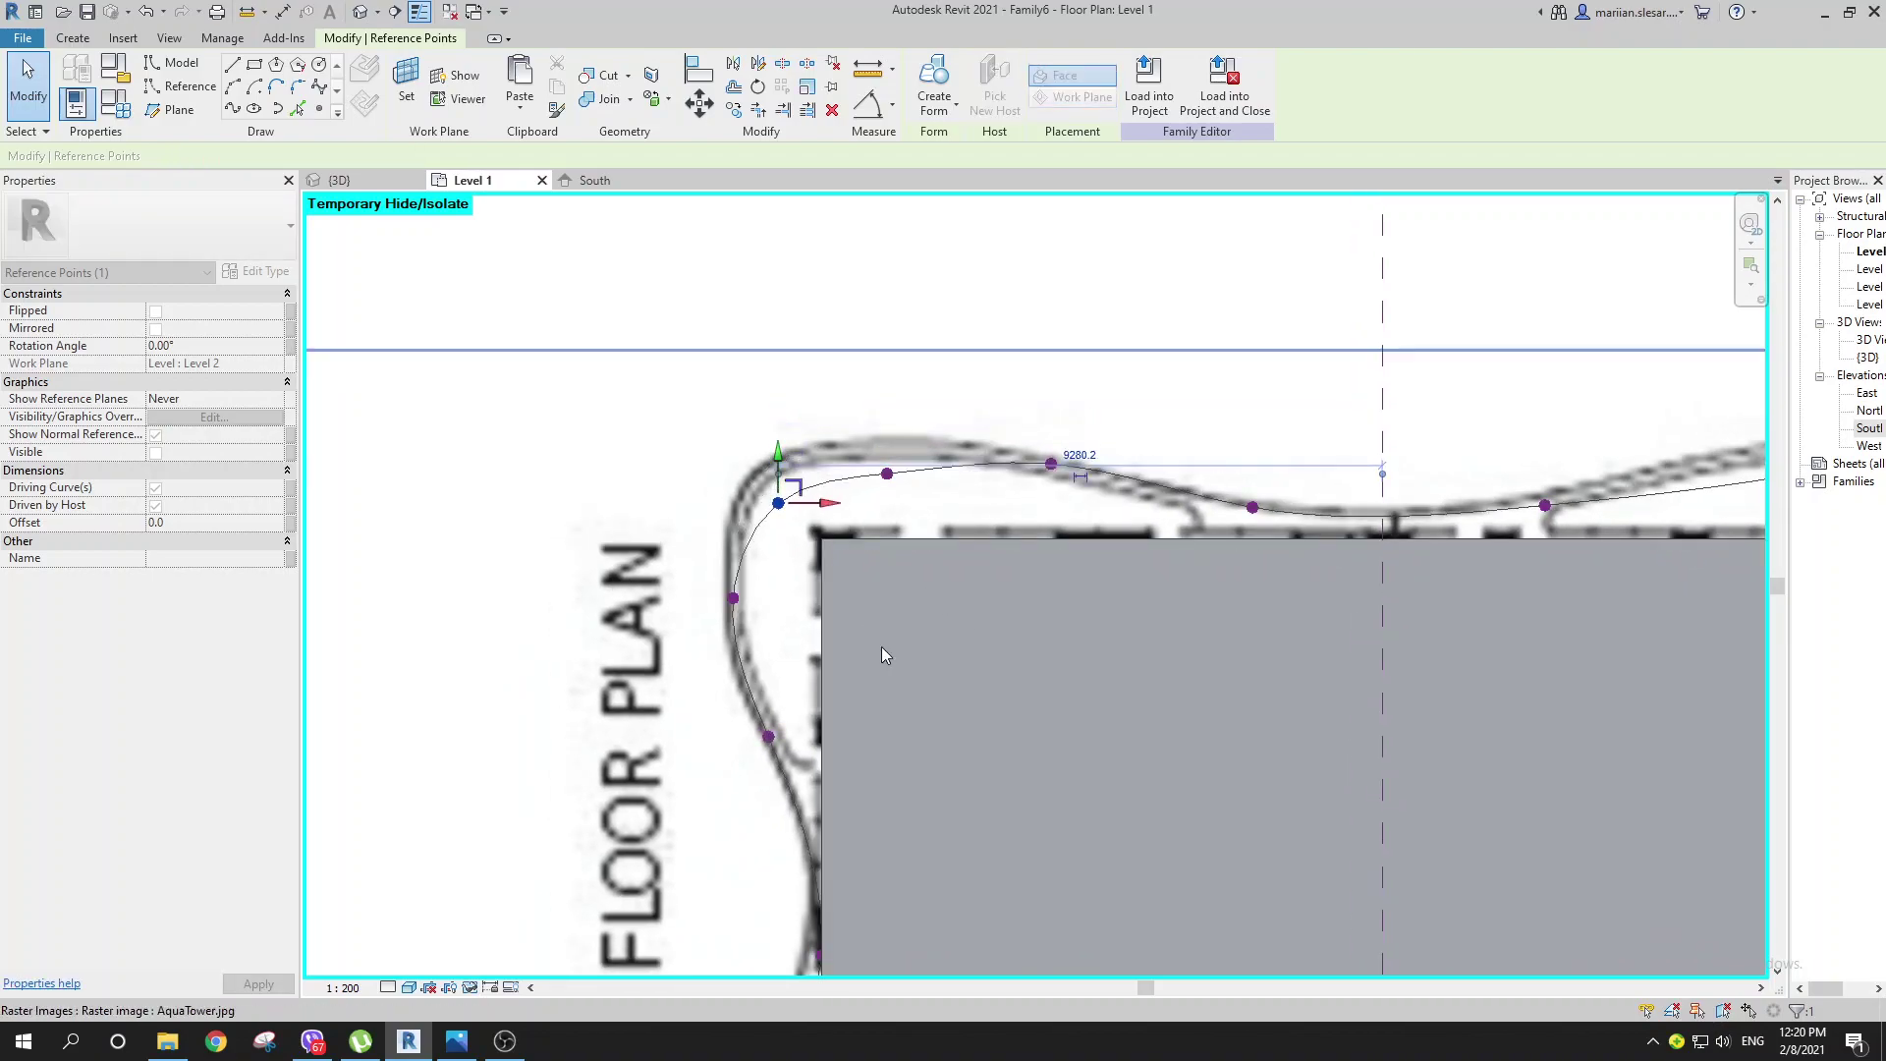
Step: Pull the outermost point of the west-edge bulge just south of the horizontal centre plane inward on the Level 2 outline
scroll(881, 646, "down", 4)
scroll(770, 593, "up", 6)
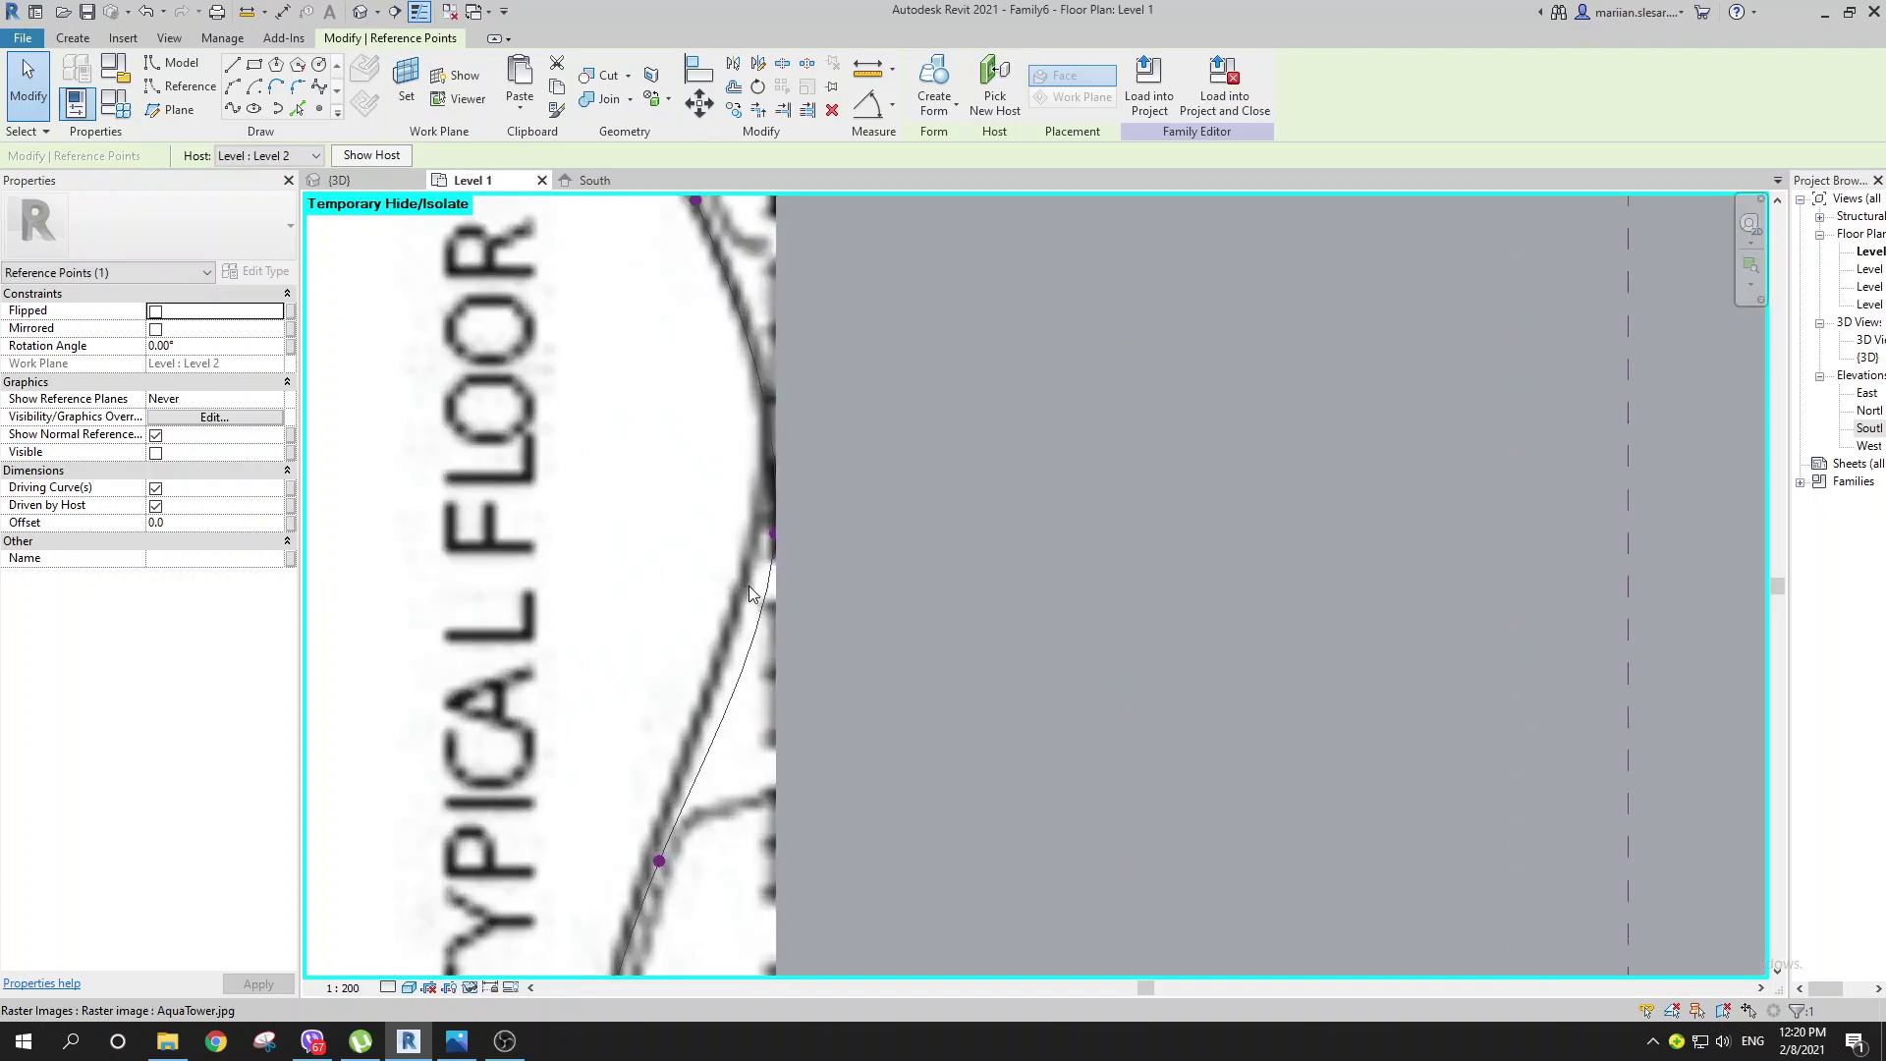
scroll(749, 592, "down", 4)
scroll(756, 792, "up", 5)
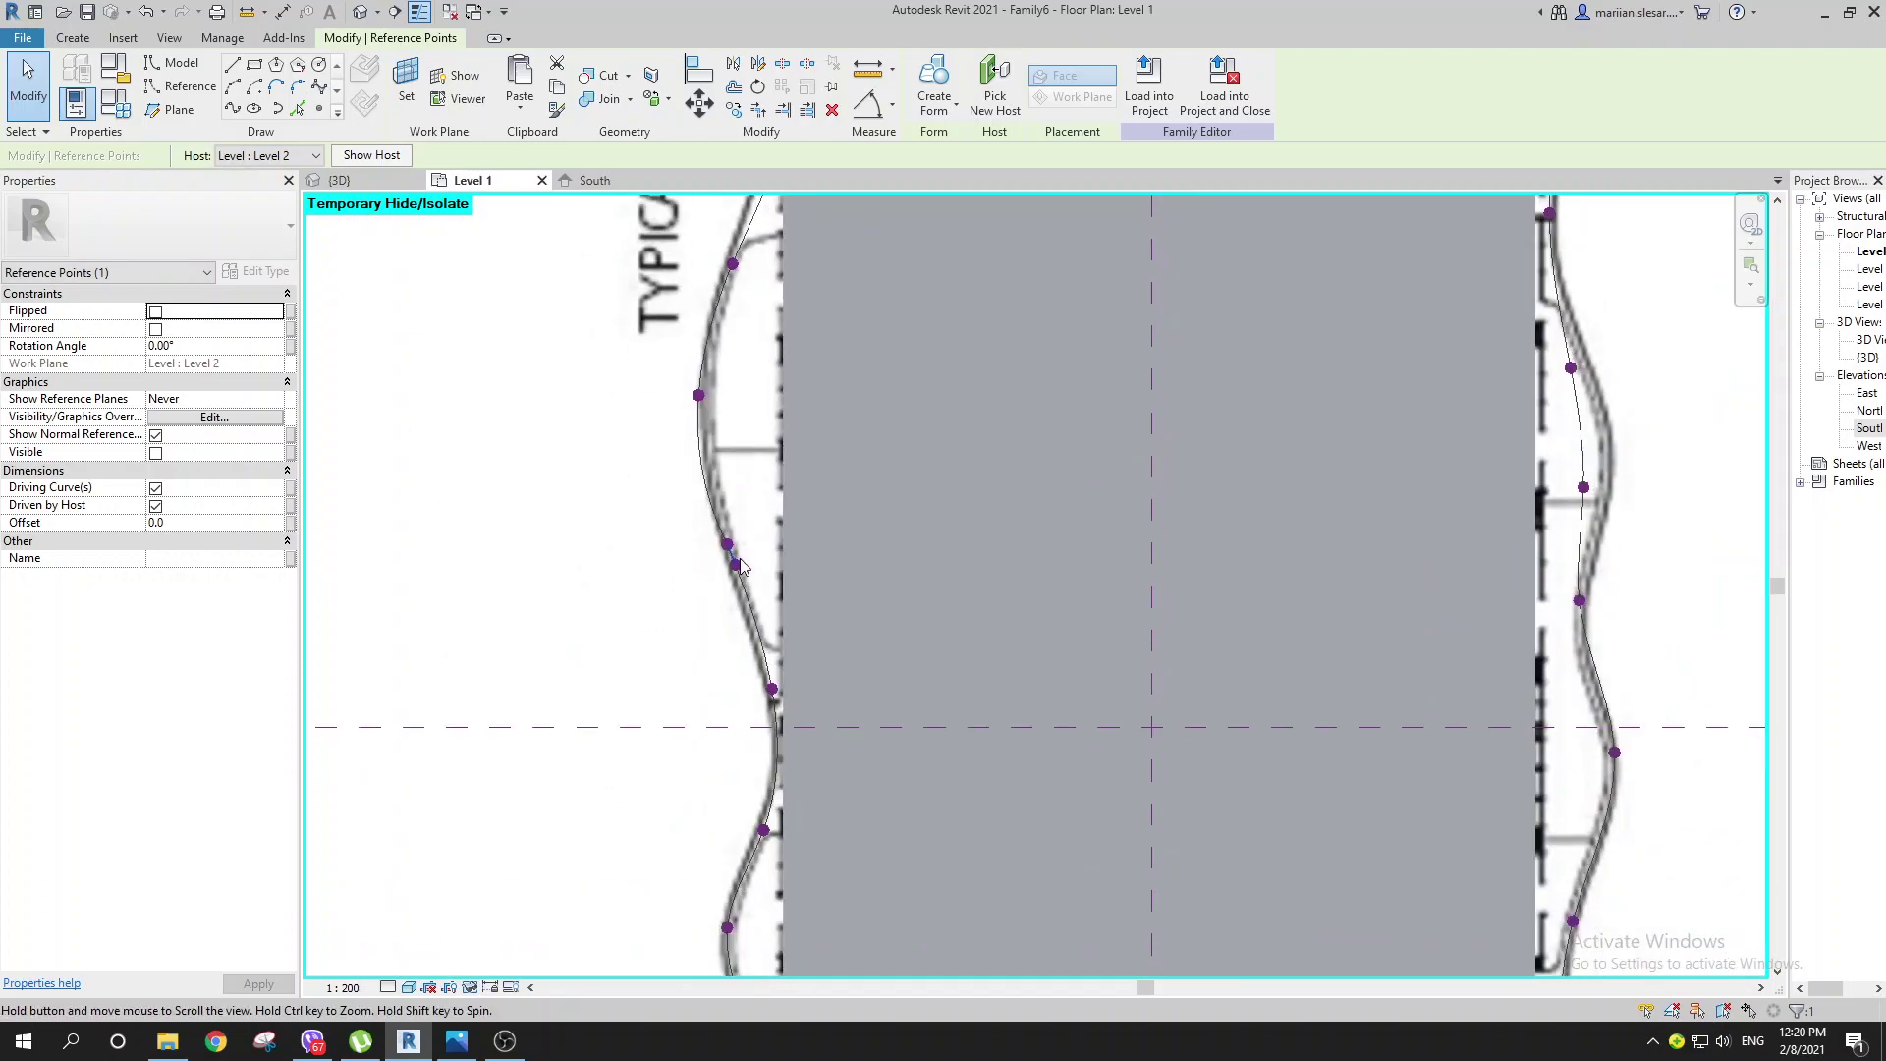
scroll(687, 485, "down", 3)
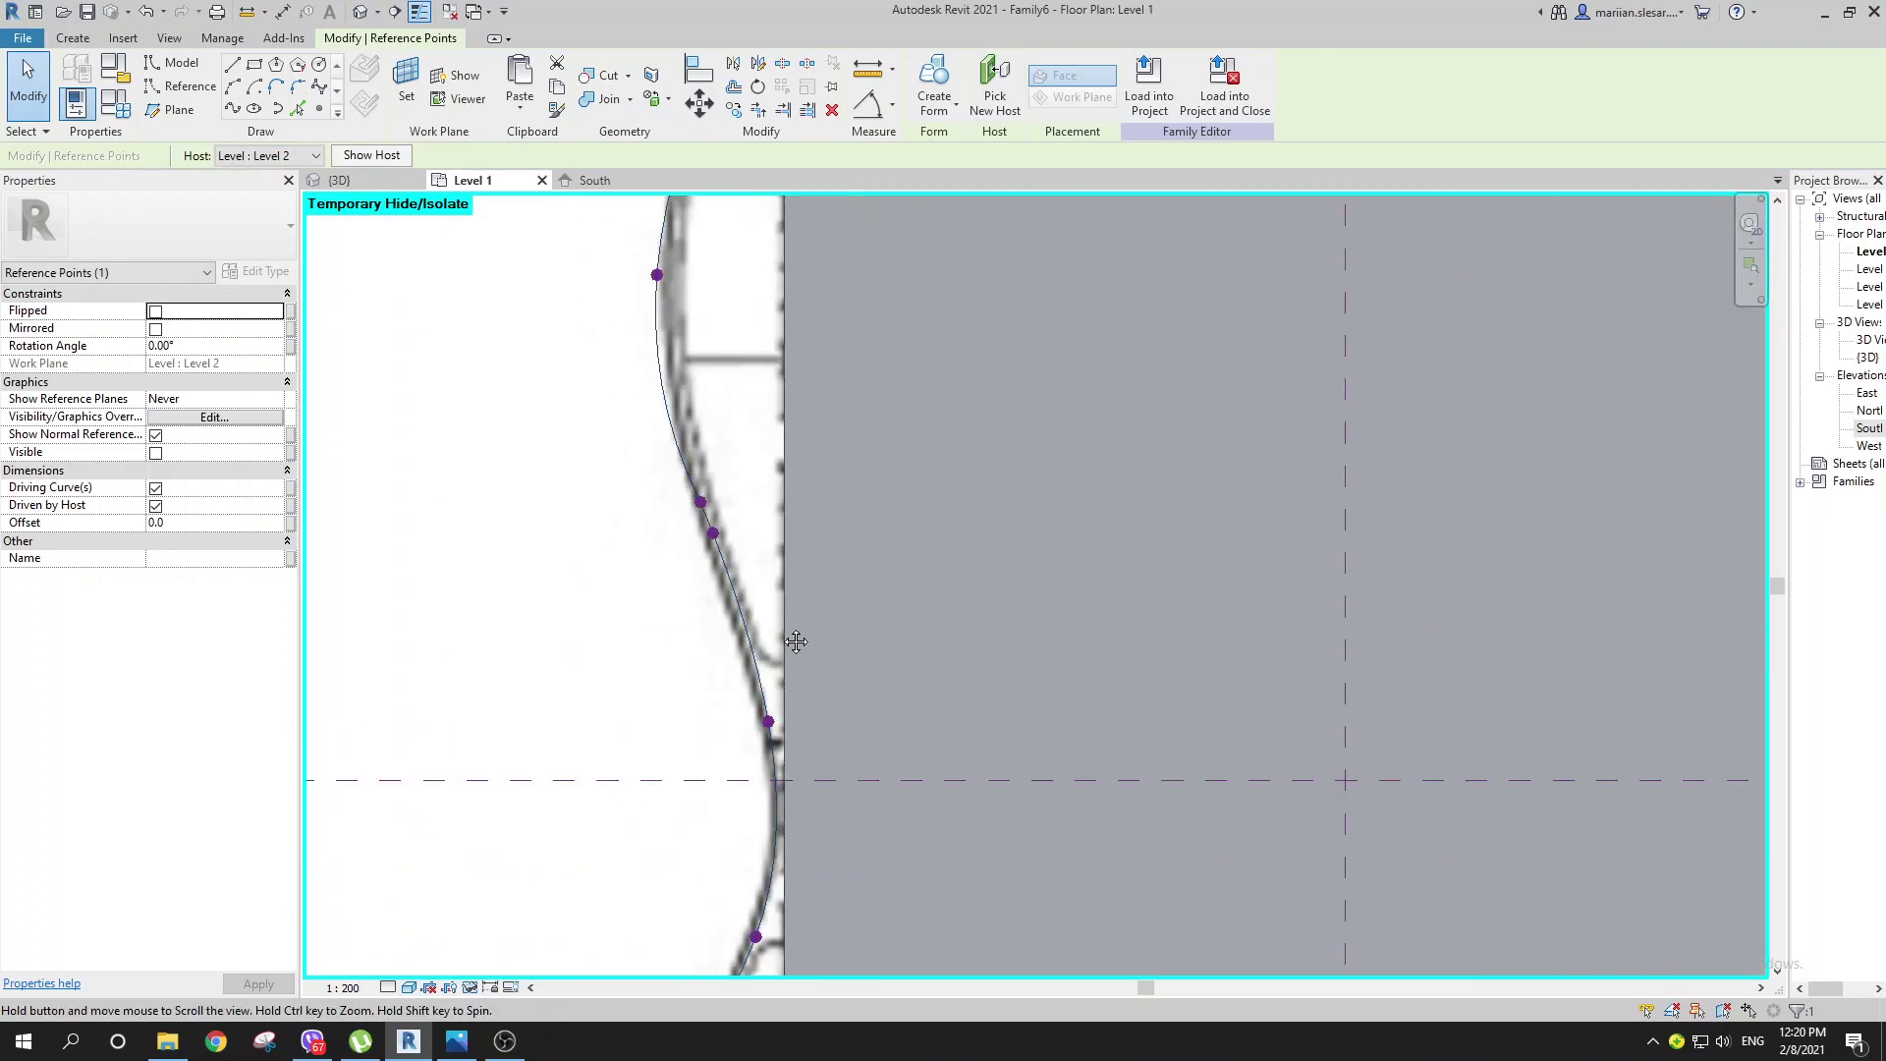
scroll(674, 694, "up", 1)
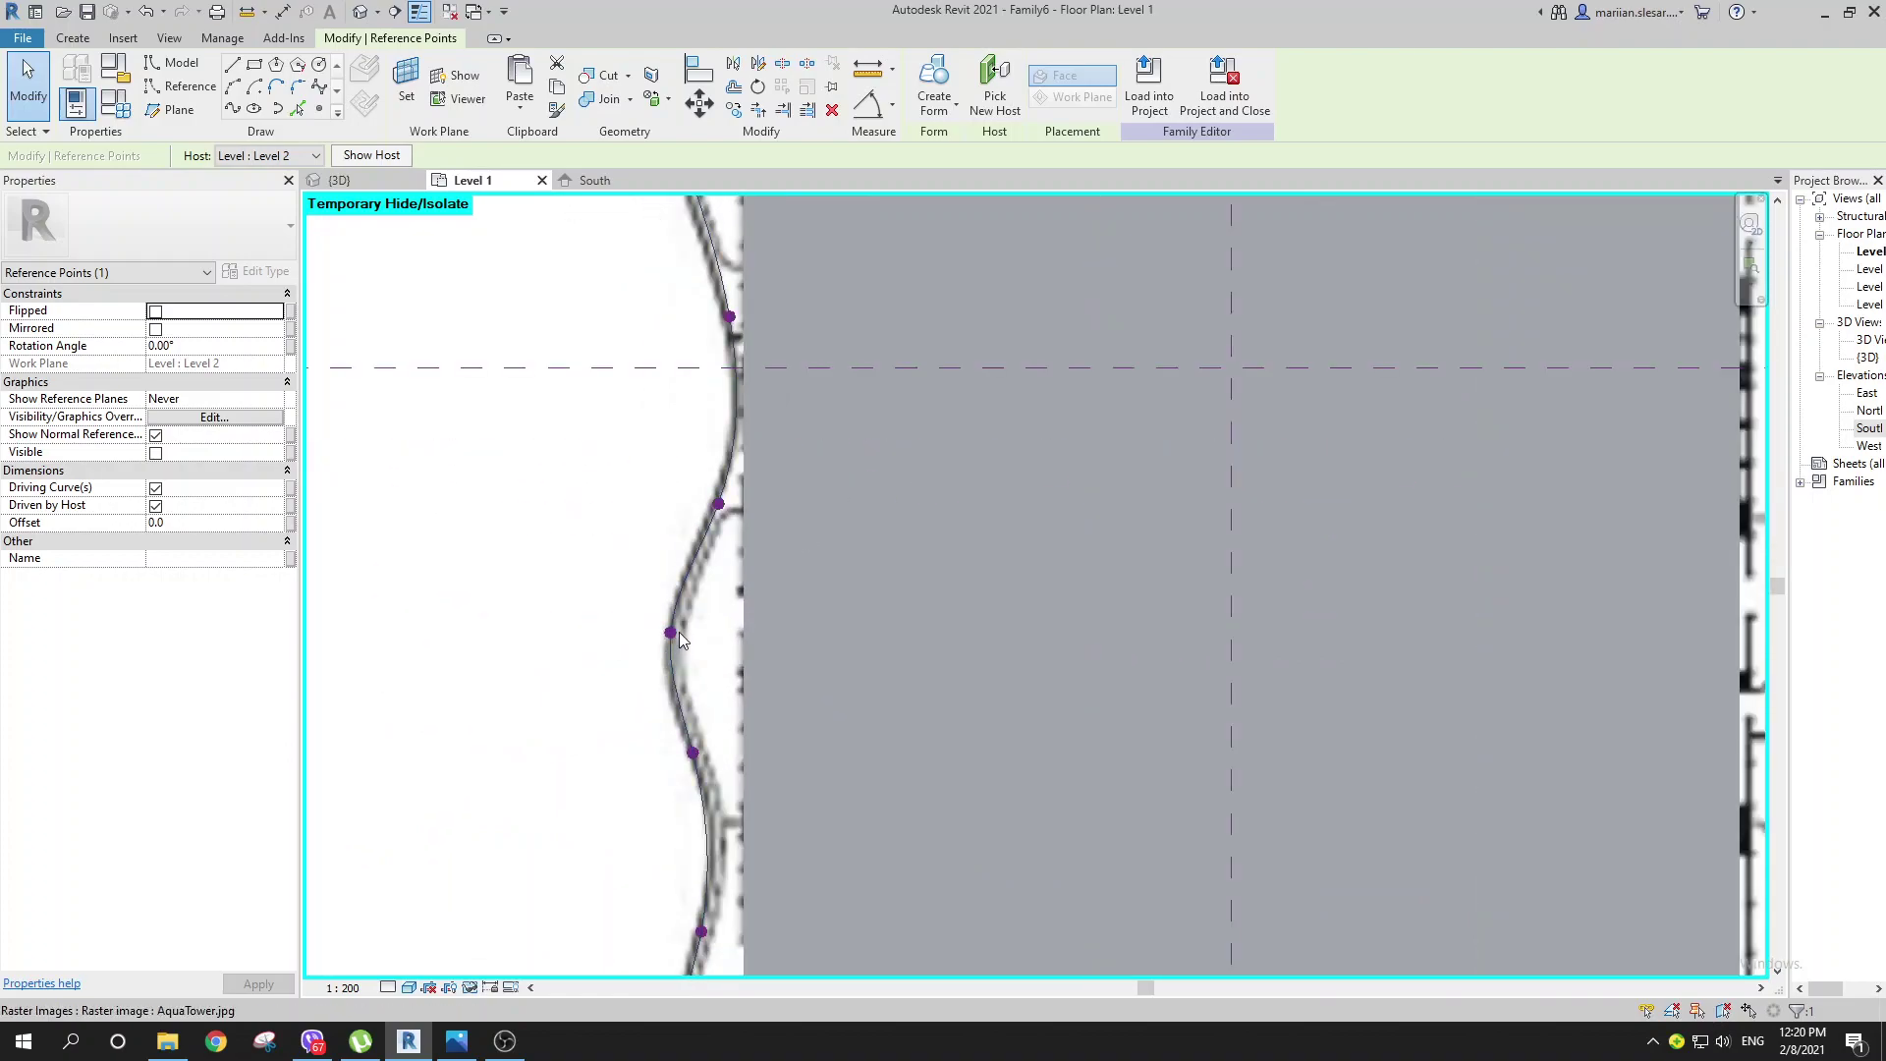
left_click(670, 631)
left_click_drag(730, 632, 754, 632)
Step: Move the west-edge point above the southwest corner and the adjacent south-edge point of the Level 2 outline inward
scroll(924, 609, "down", 1)
middle_click_drag(924, 609, 920, 575)
scroll(846, 643, "down", 2)
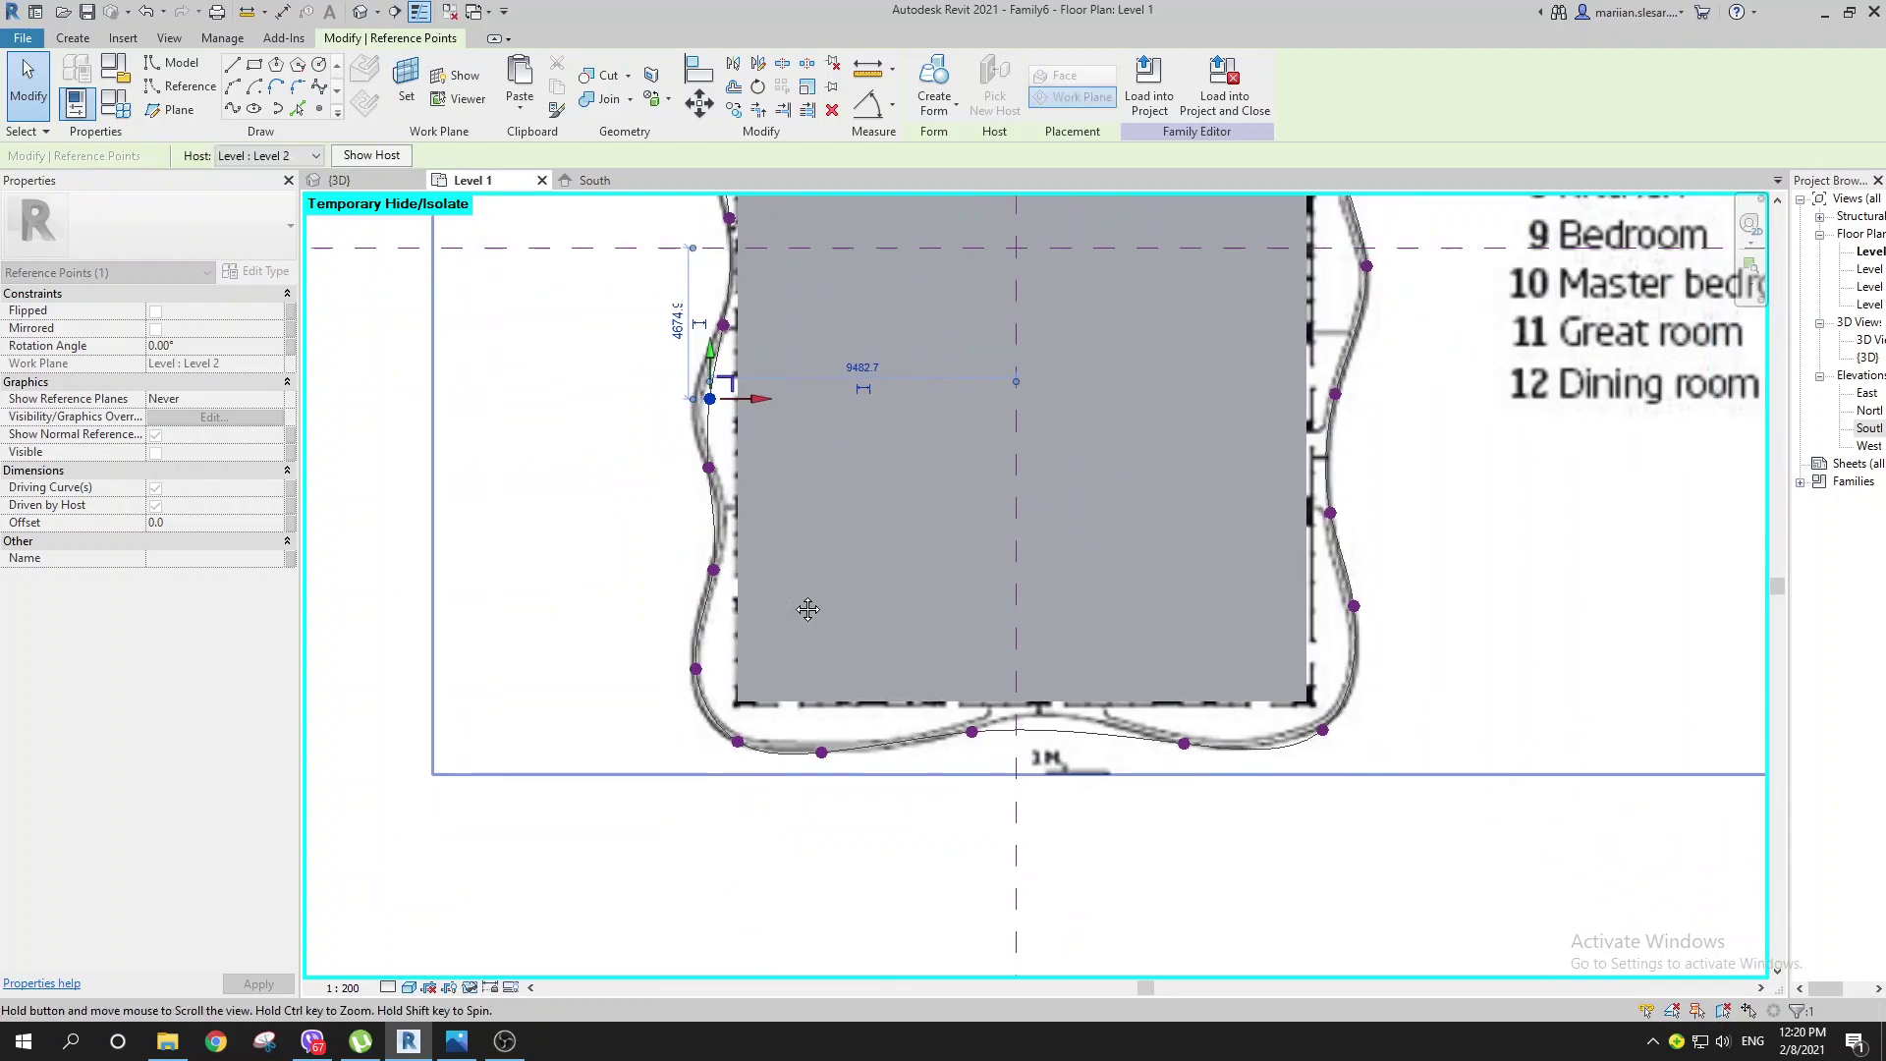
scroll(688, 674, "up", 5)
left_click(688, 674)
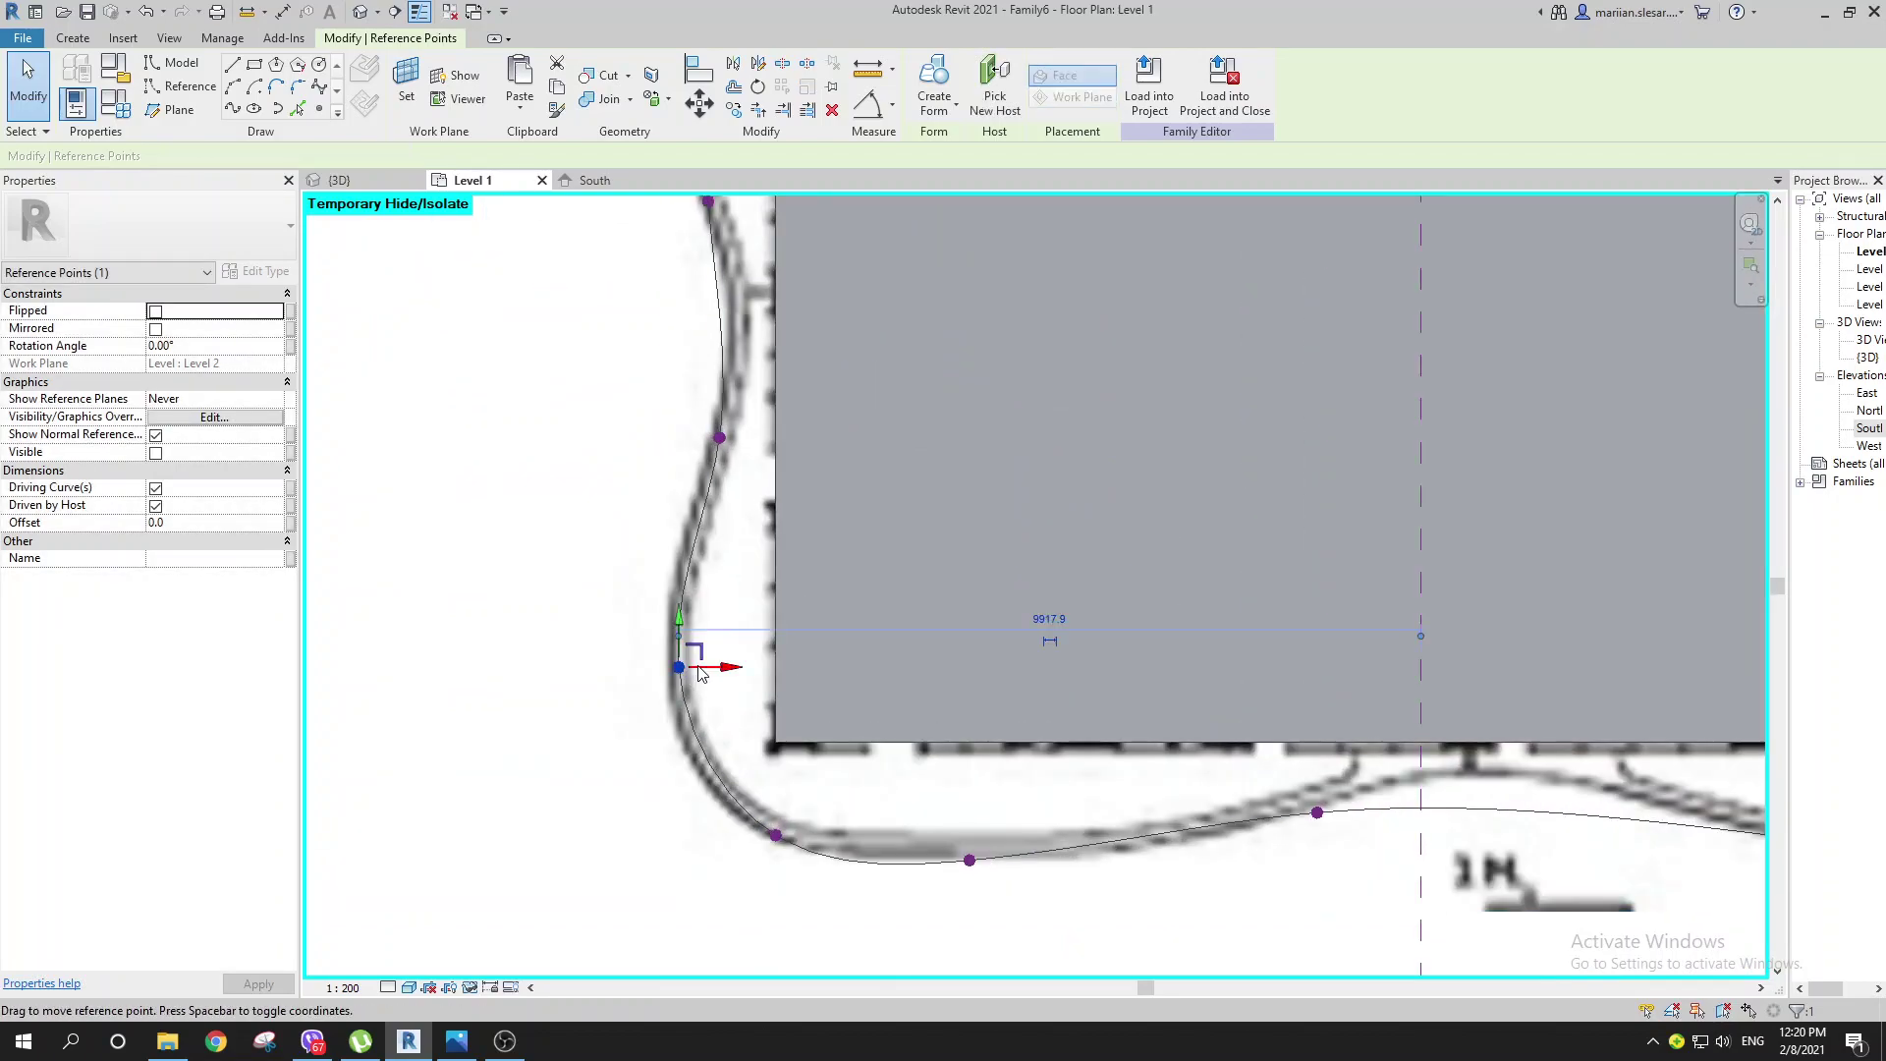
left_click(970, 858)
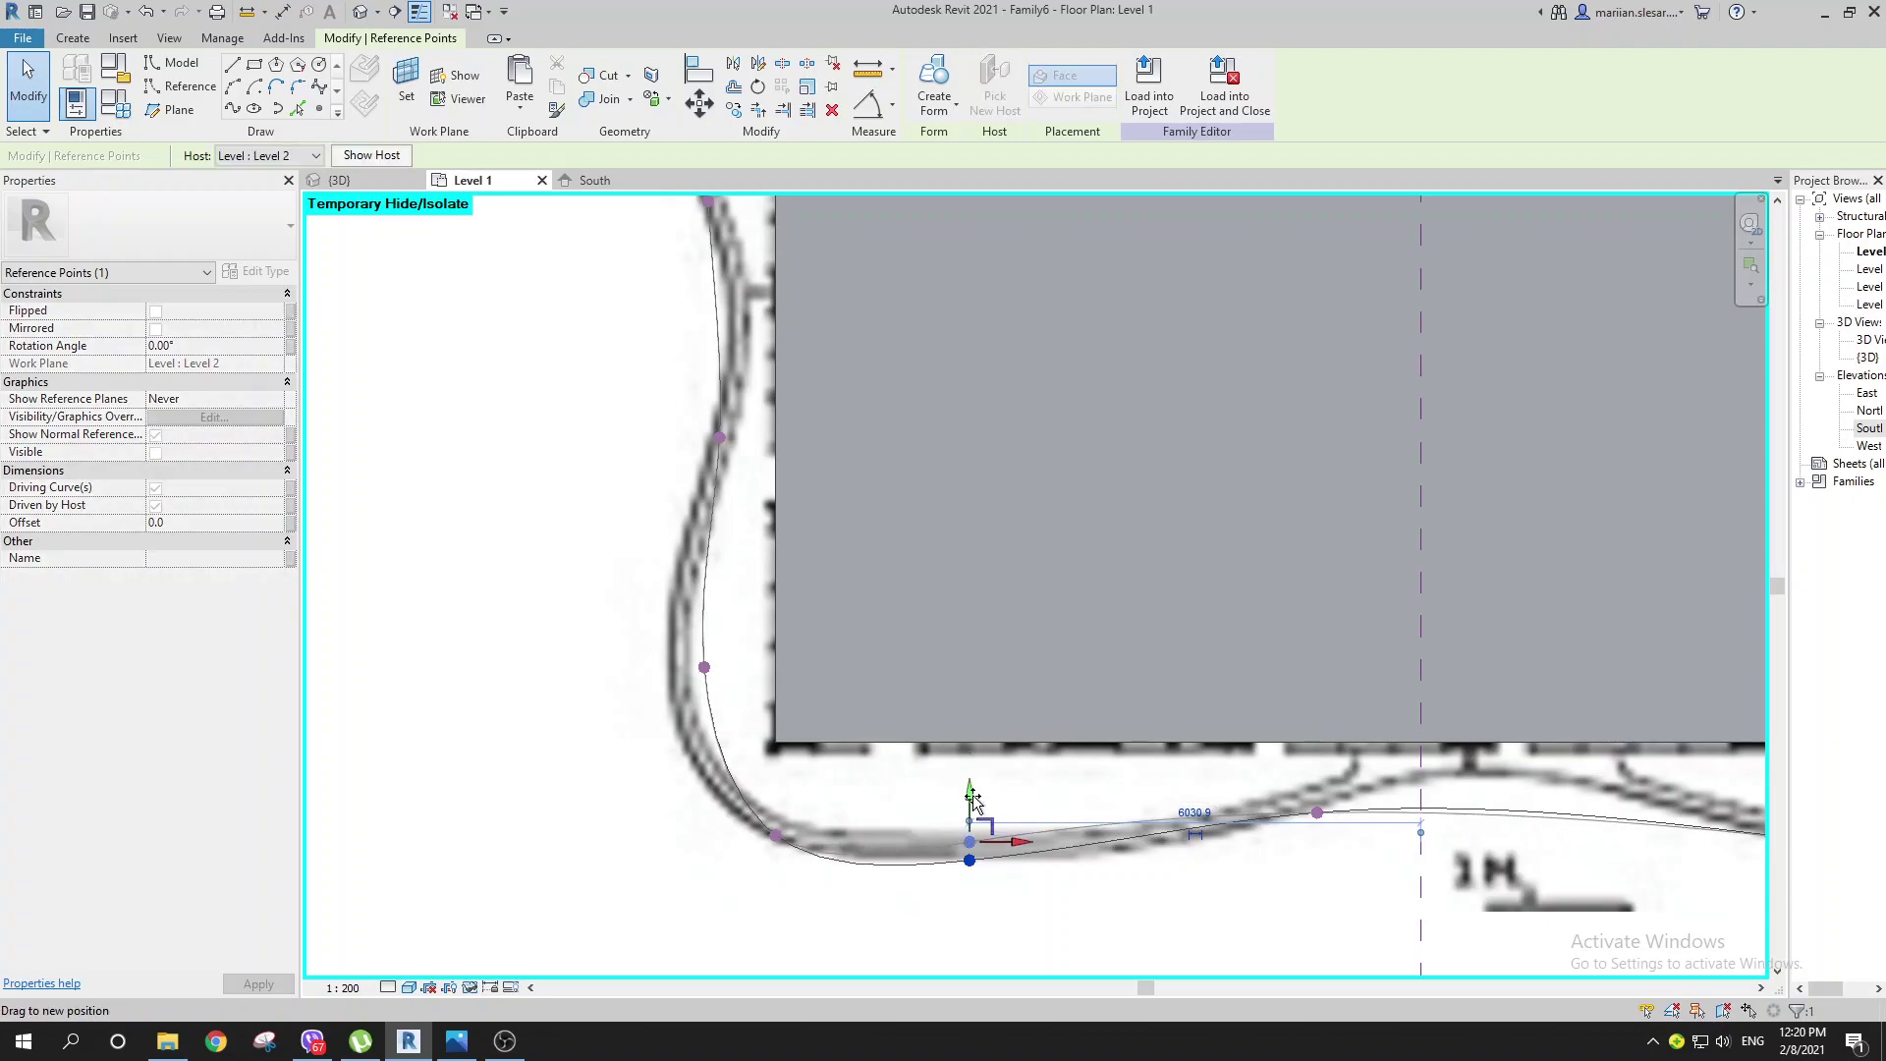
Step: Move the eastern south-edge point, the southeast corner point and the east-edge point above it inward on the Level 2 outline
scroll(1135, 832, "down", 2)
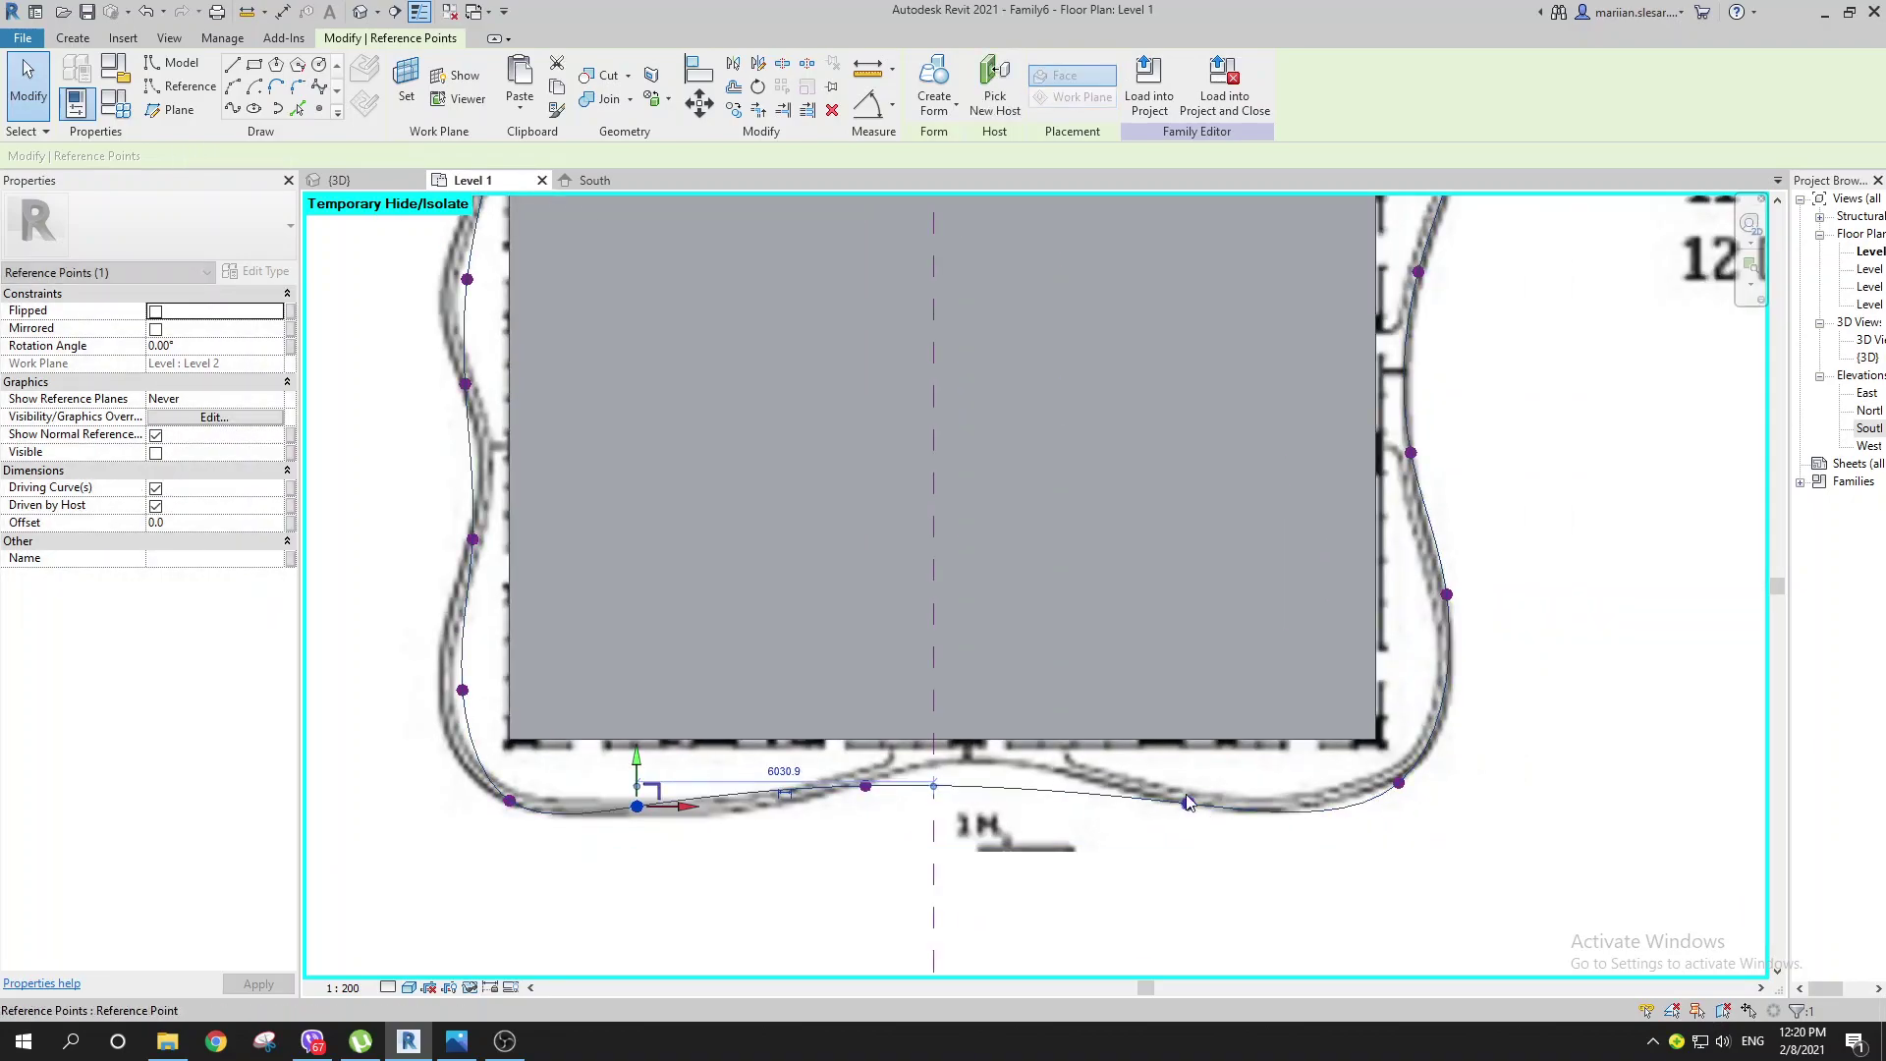
left_click_drag(1188, 742, 1188, 752)
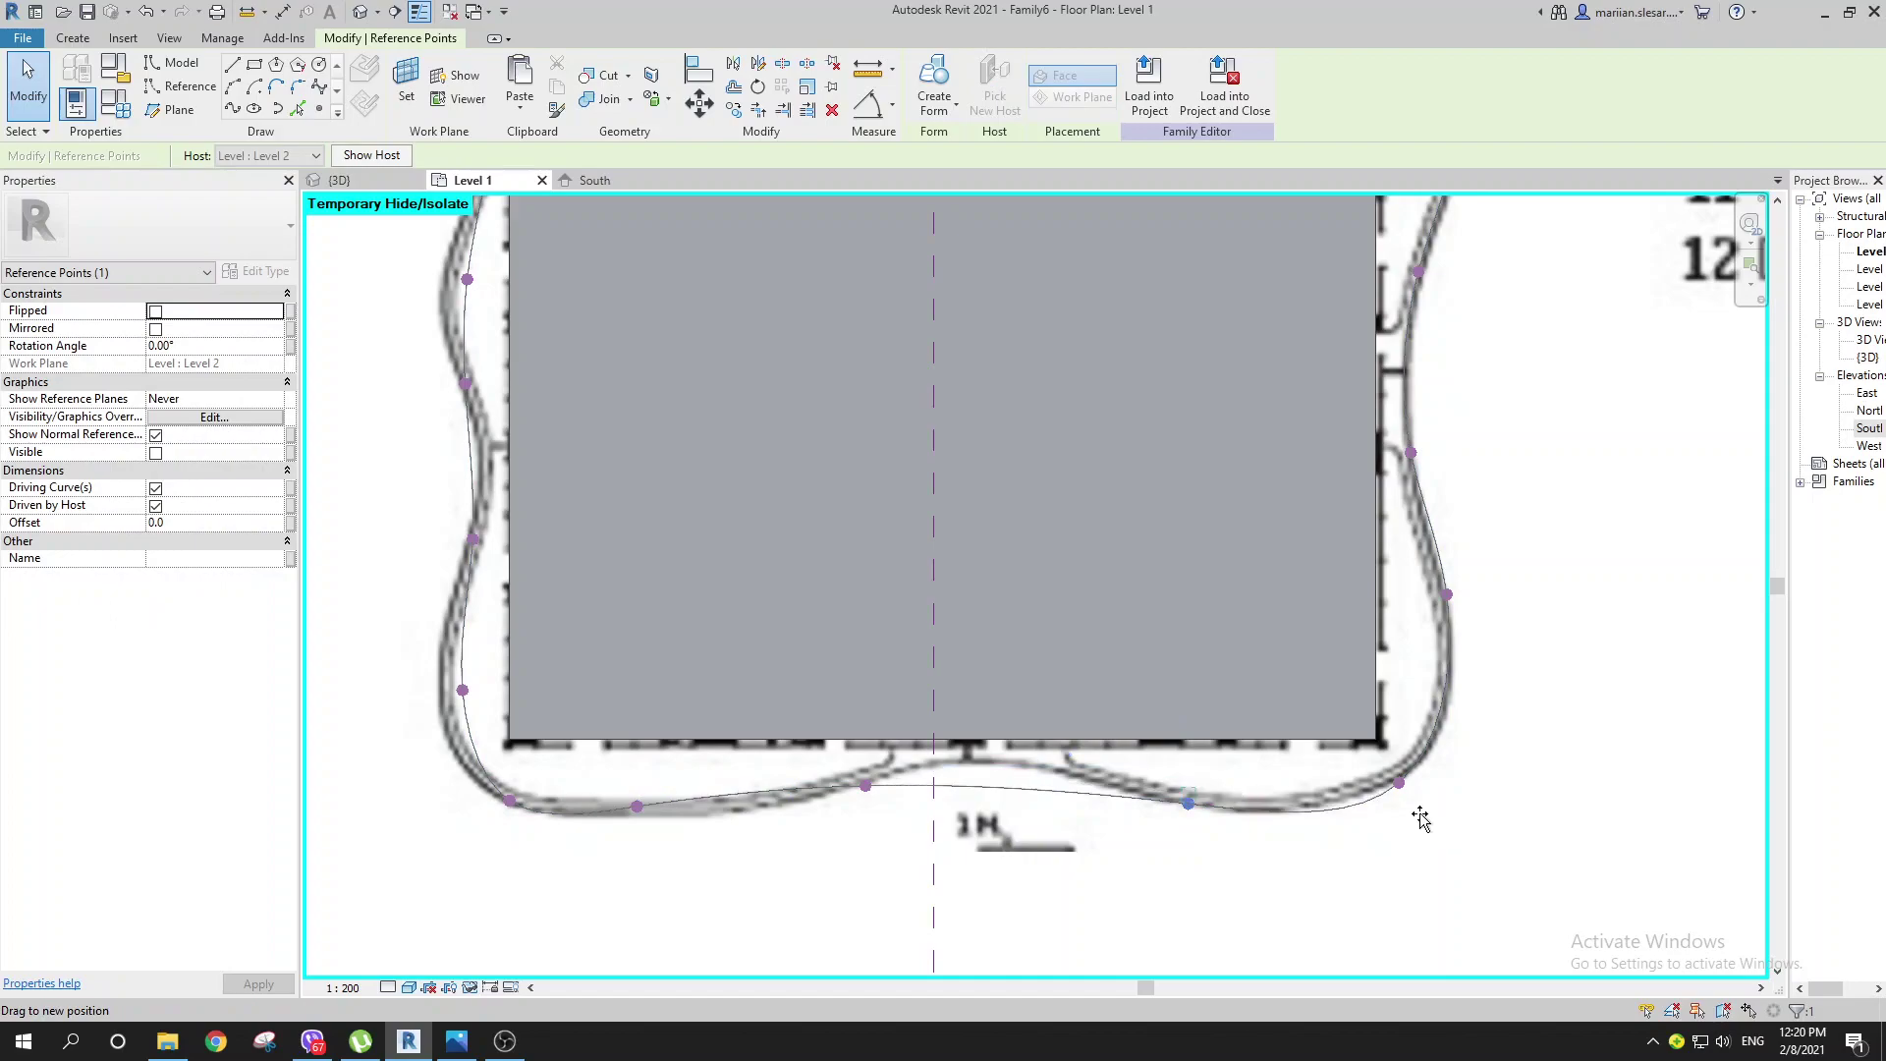
left_click_drag(1402, 725, 1393, 706)
scroll(1407, 720, "down", 1)
left_click(1441, 610)
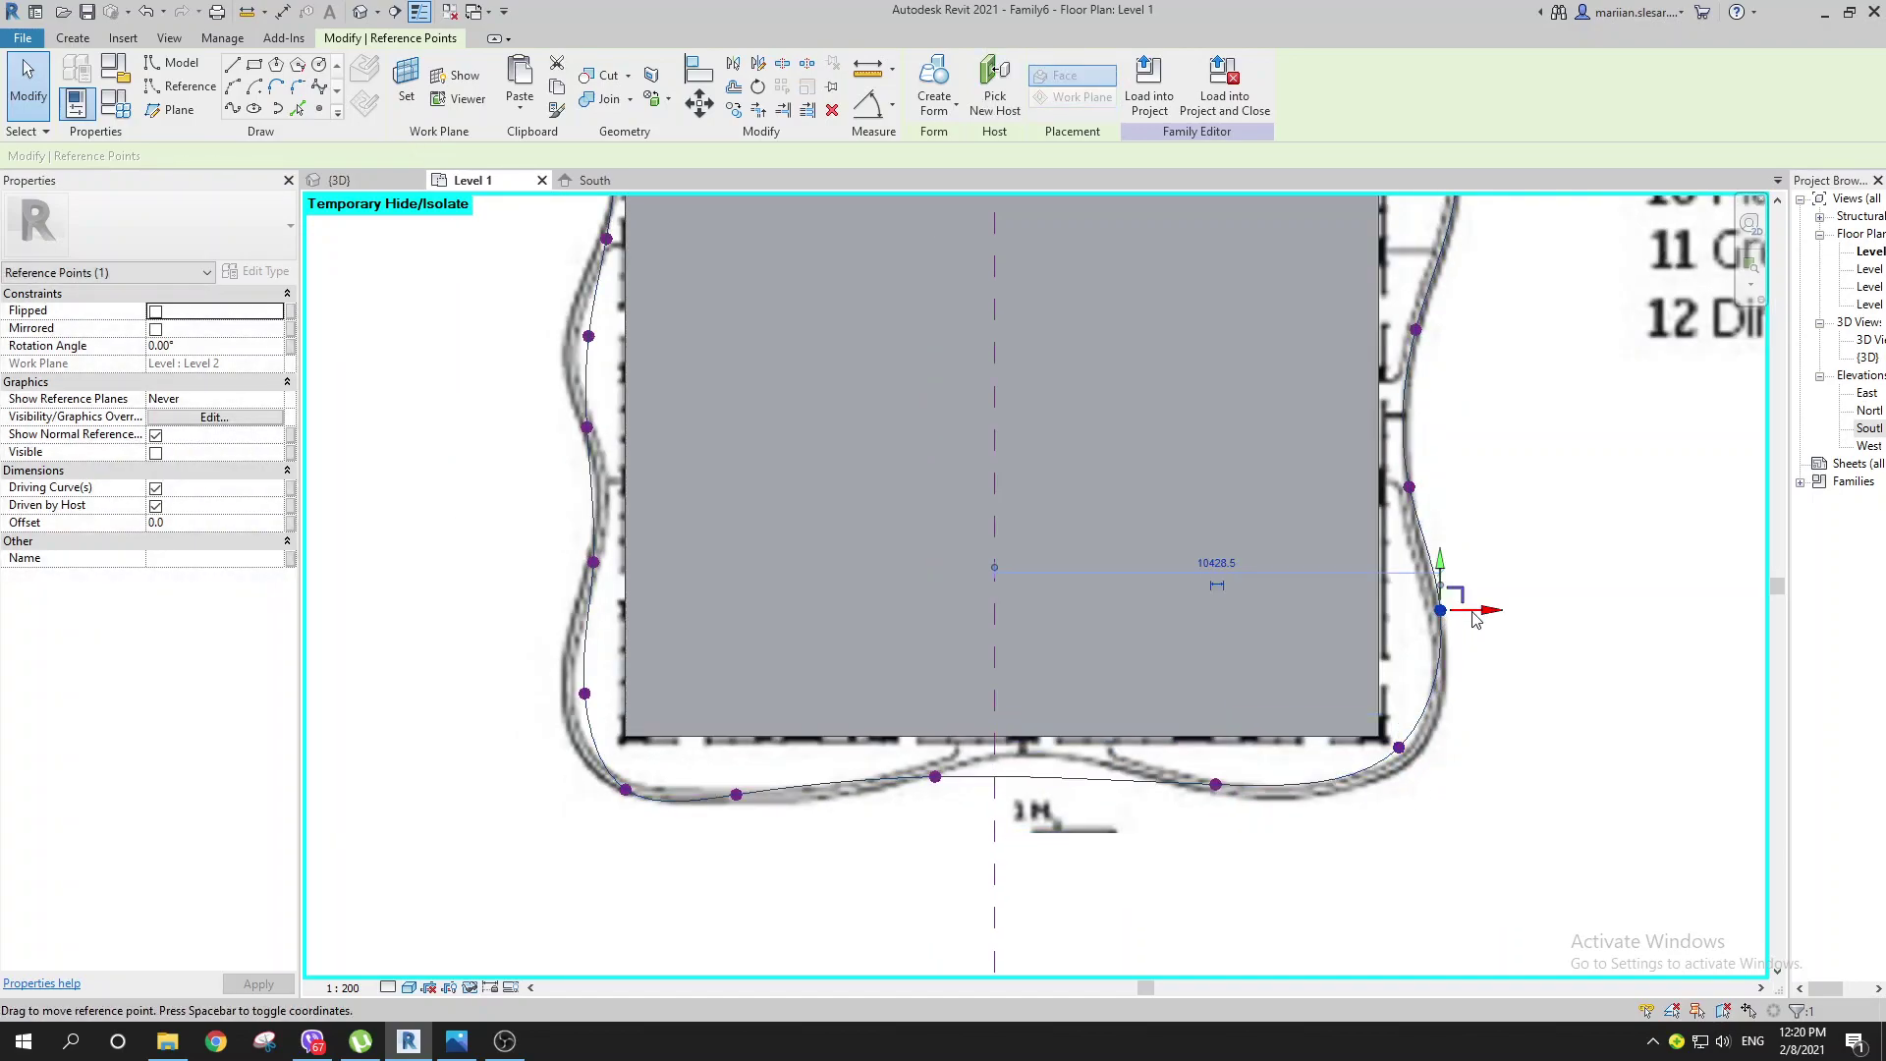
left_click_drag(1473, 611, 1459, 611)
left_click(1469, 623)
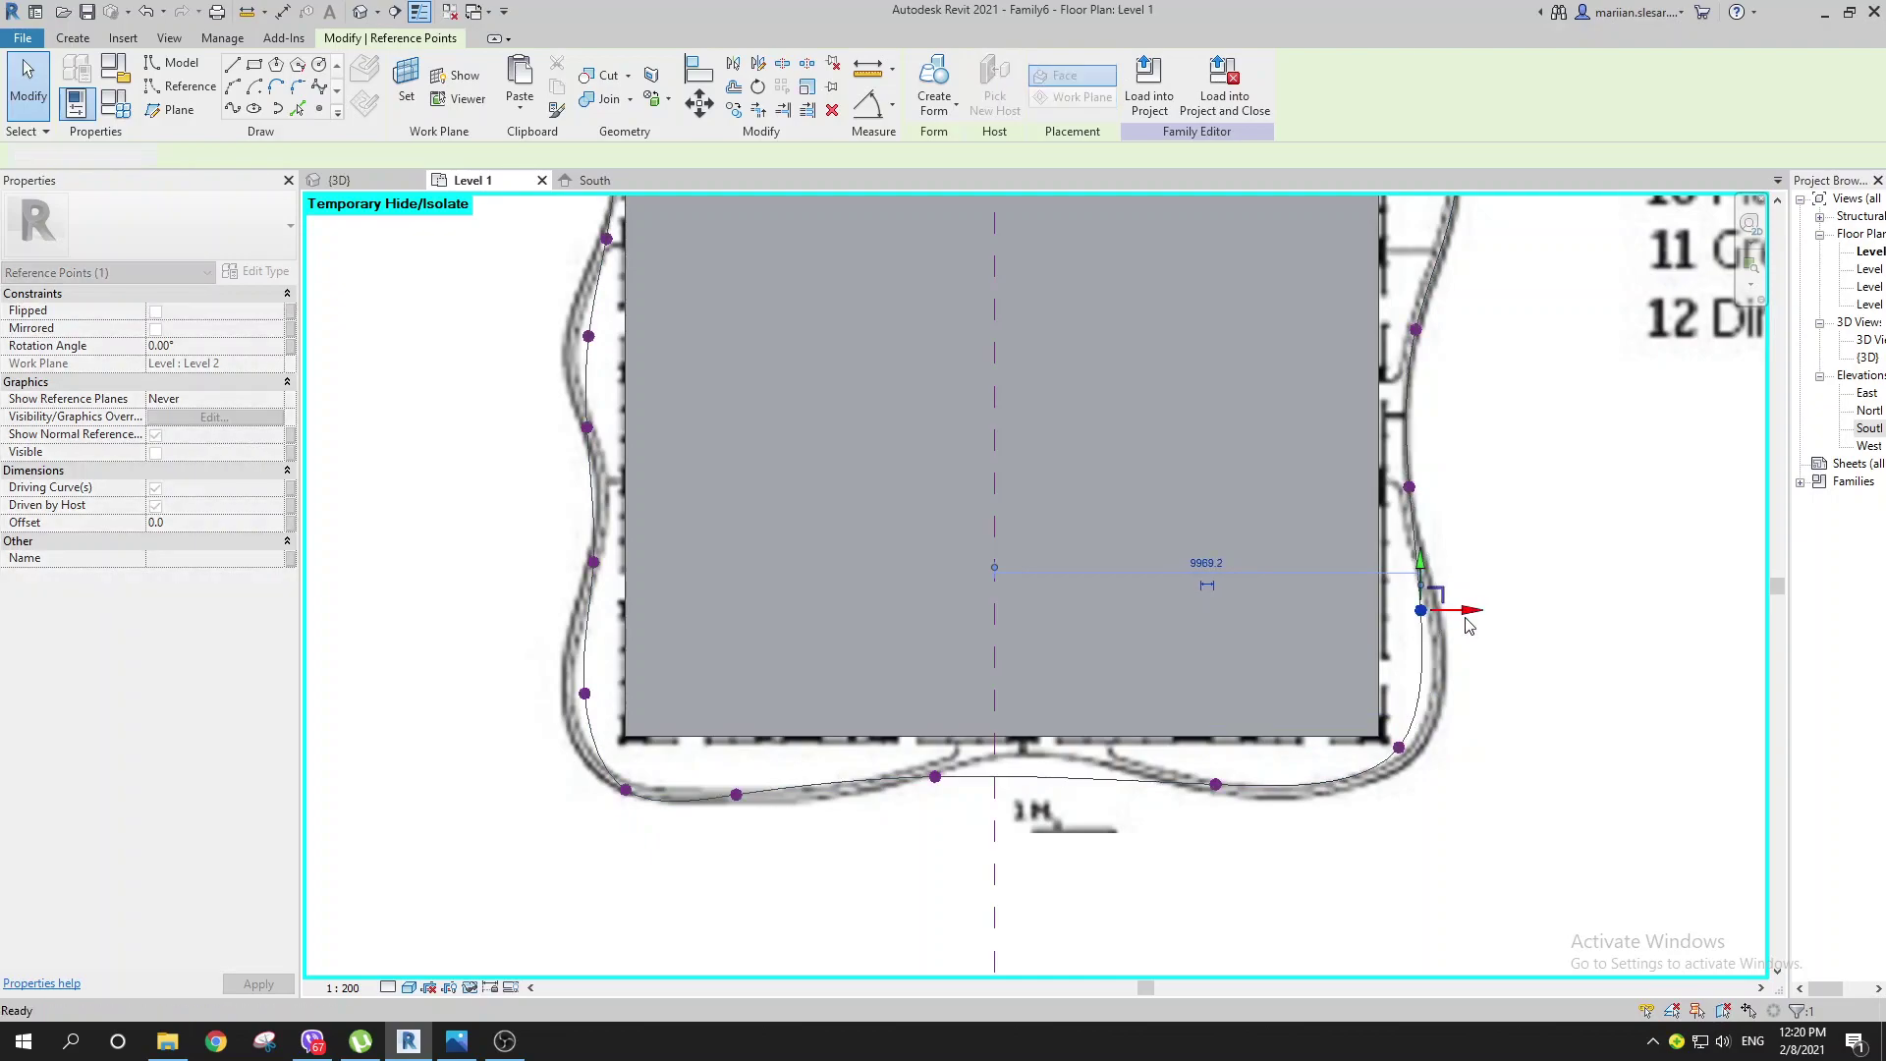
Step: In the 3D view, copy the reshaped Level 2 outline with its points and paste it aligned to Level 3
scroll(1158, 548, "down", 3)
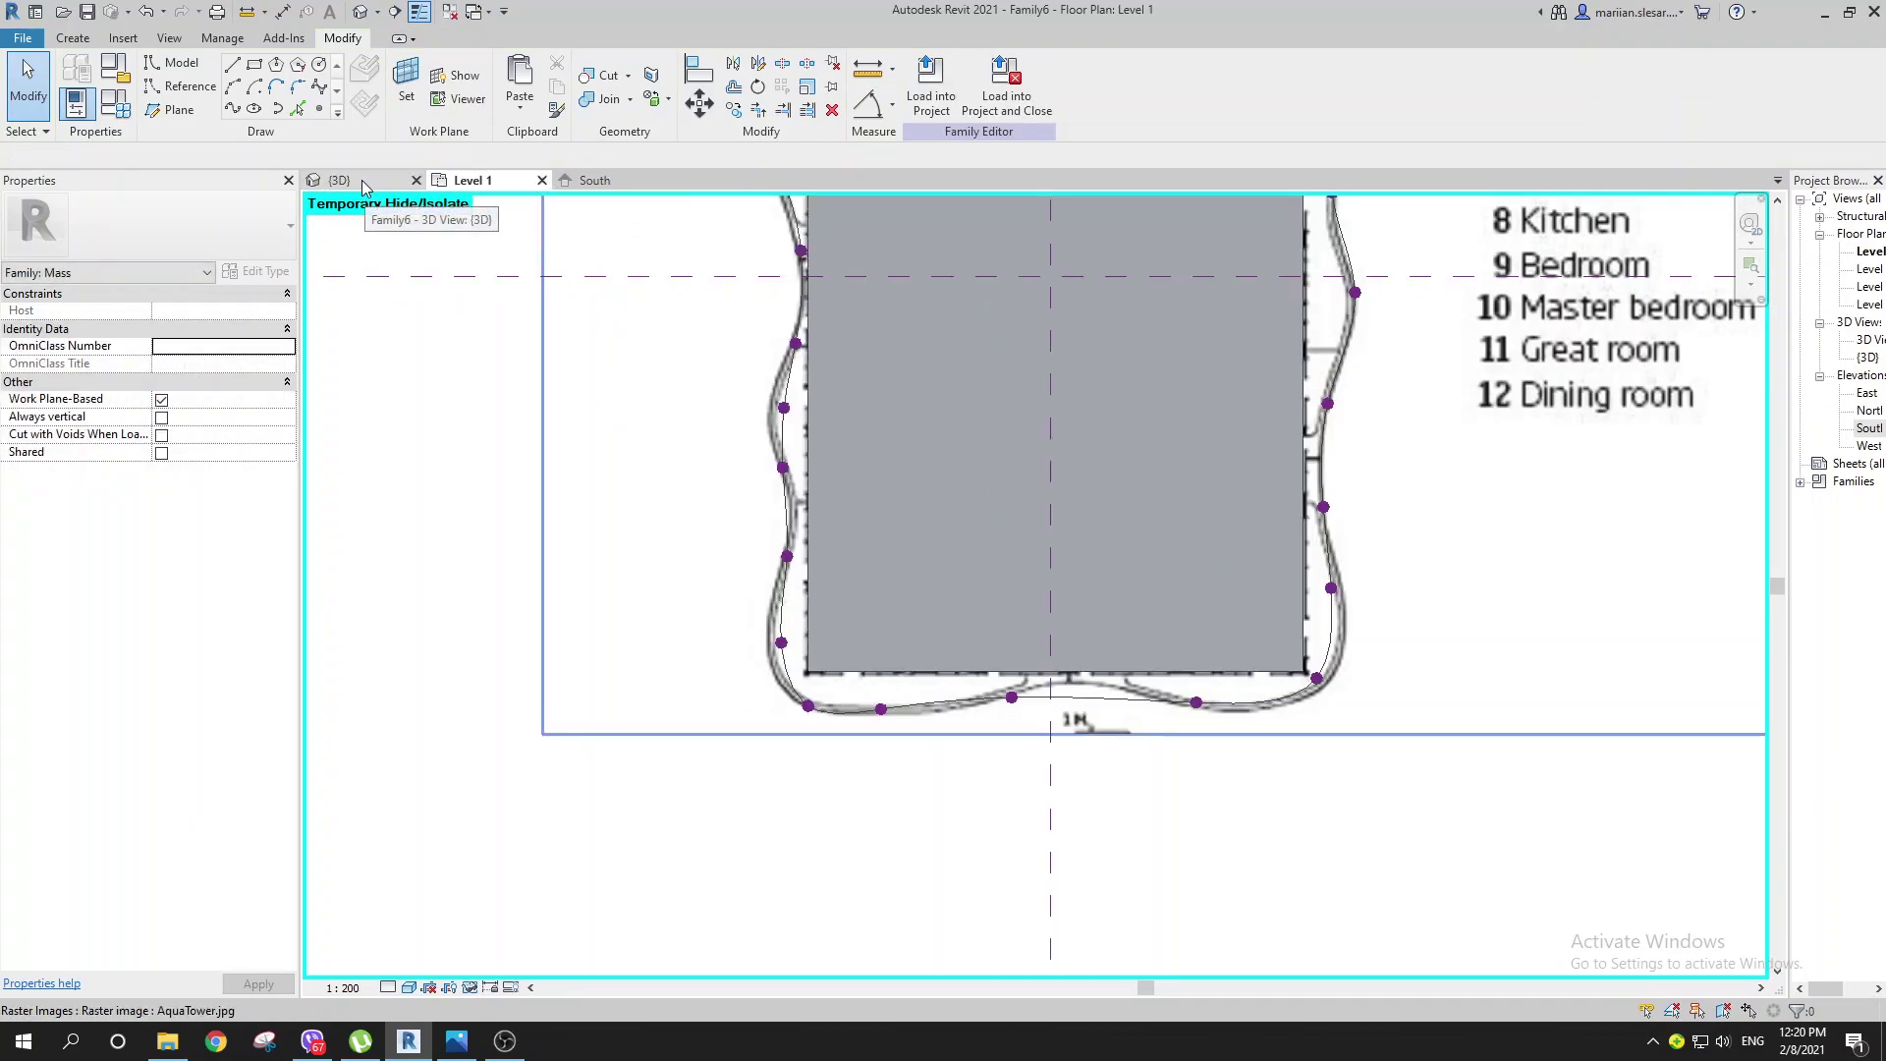
left_click(362, 187)
middle_click_drag(960, 602, 1192, 569, "shift")
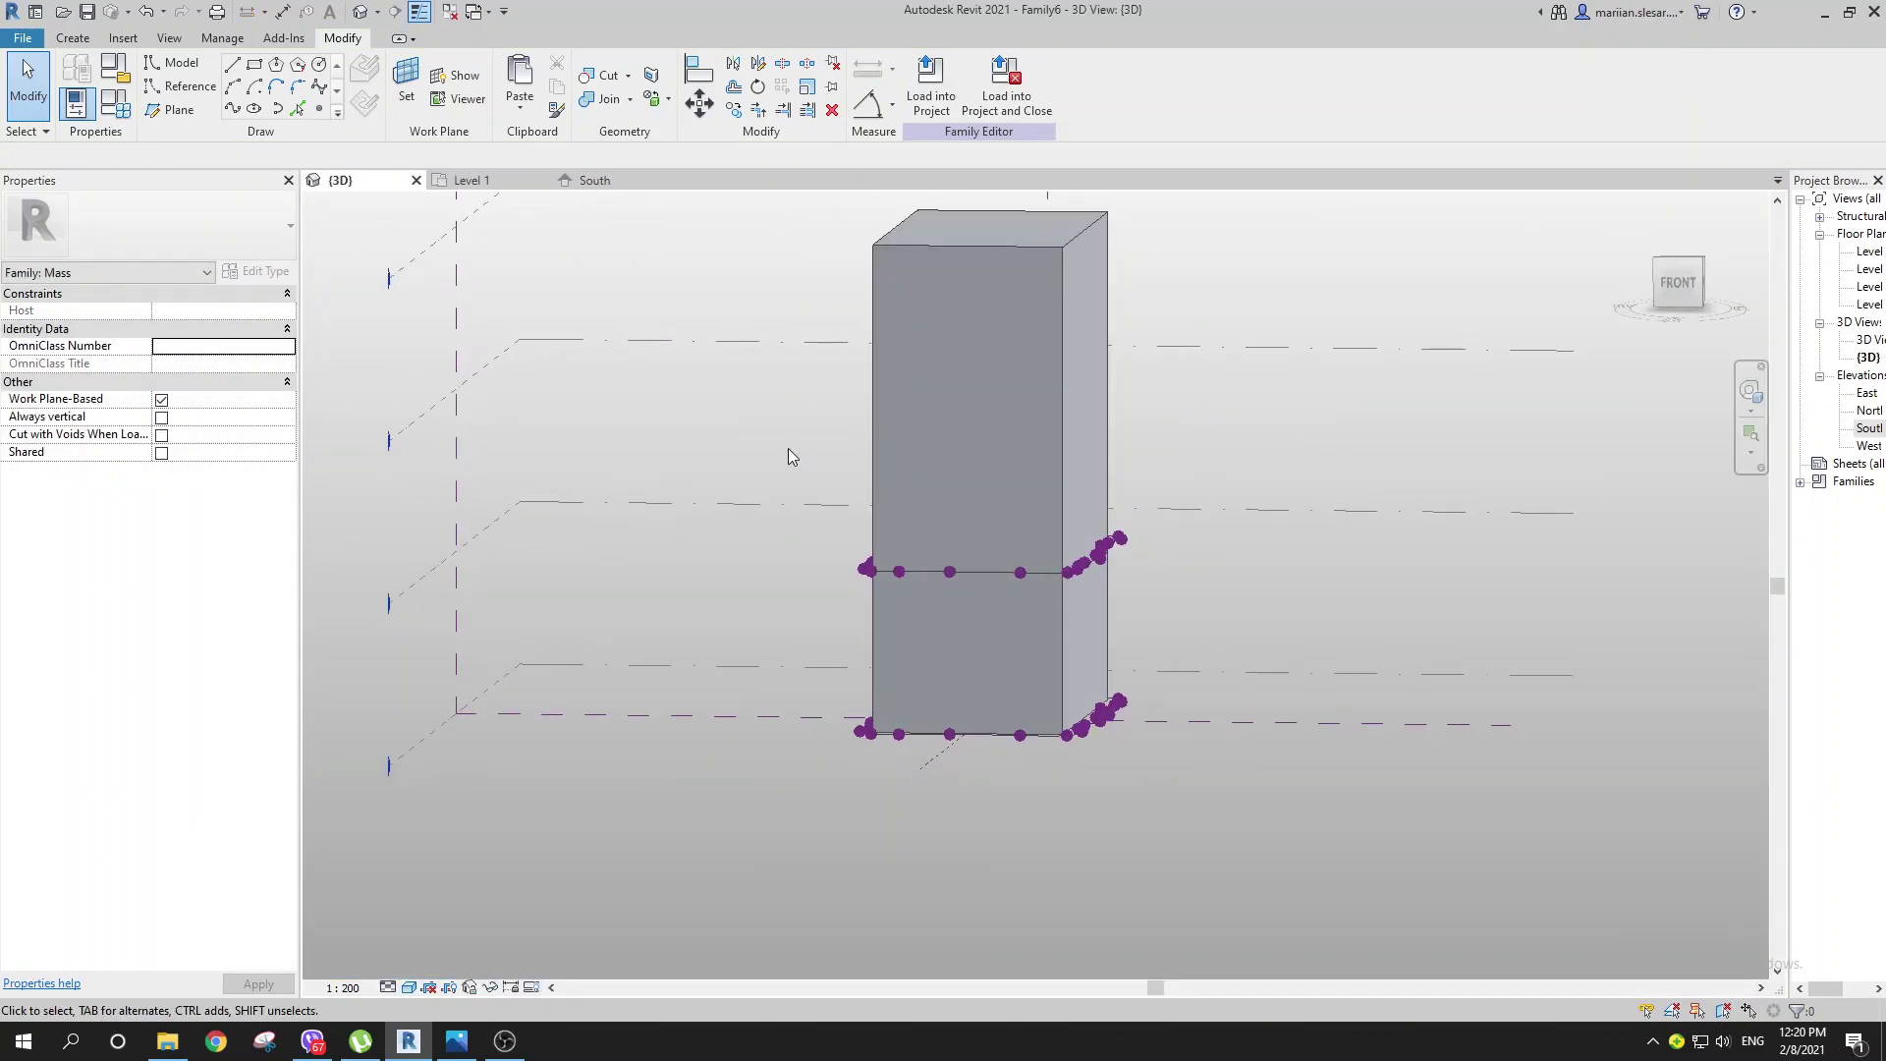
left_click_drag(1188, 615, 1187, 615)
middle_click_drag(1285, 670, 869, 649, "shift")
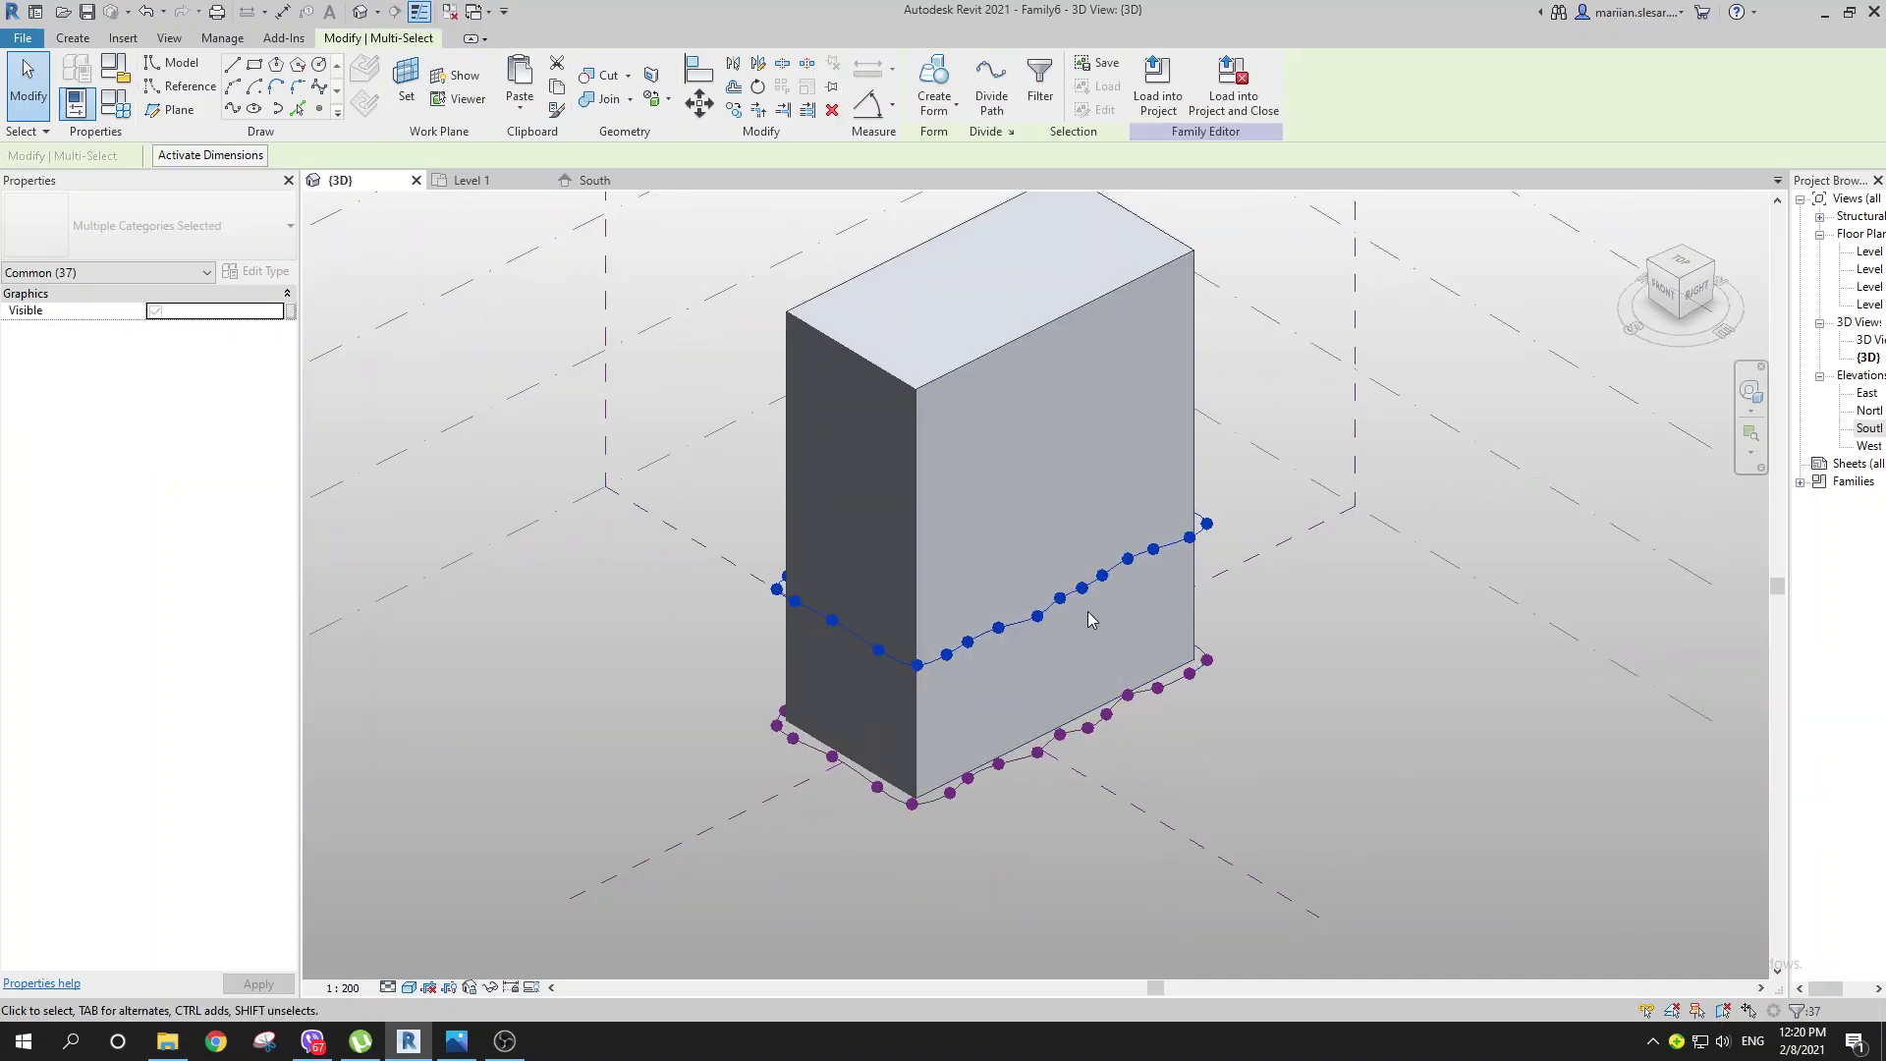
mouse_move(1132, 682)
middle_mouse_down("shift")
mouse_move(1140, 701)
mouse_move(1116, 695)
middle_mouse_up("shift")
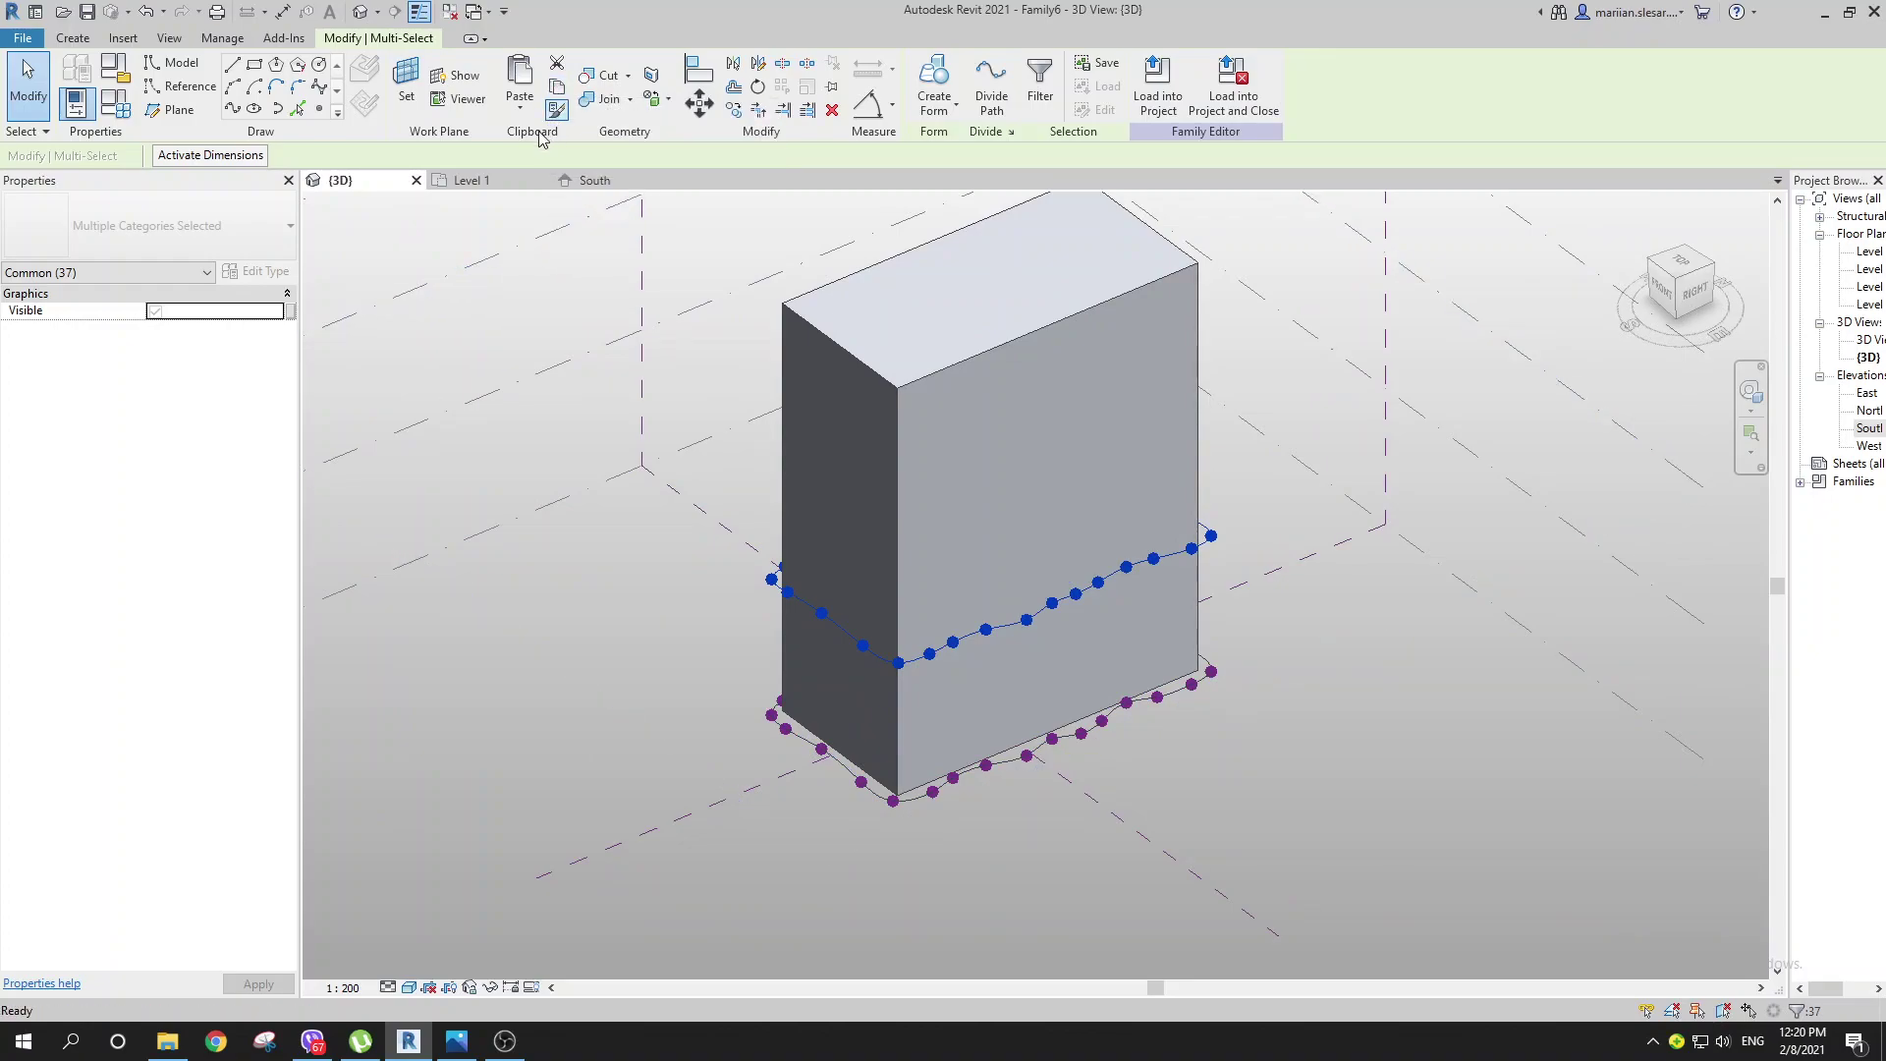
left_click(520, 102)
left_click(629, 187)
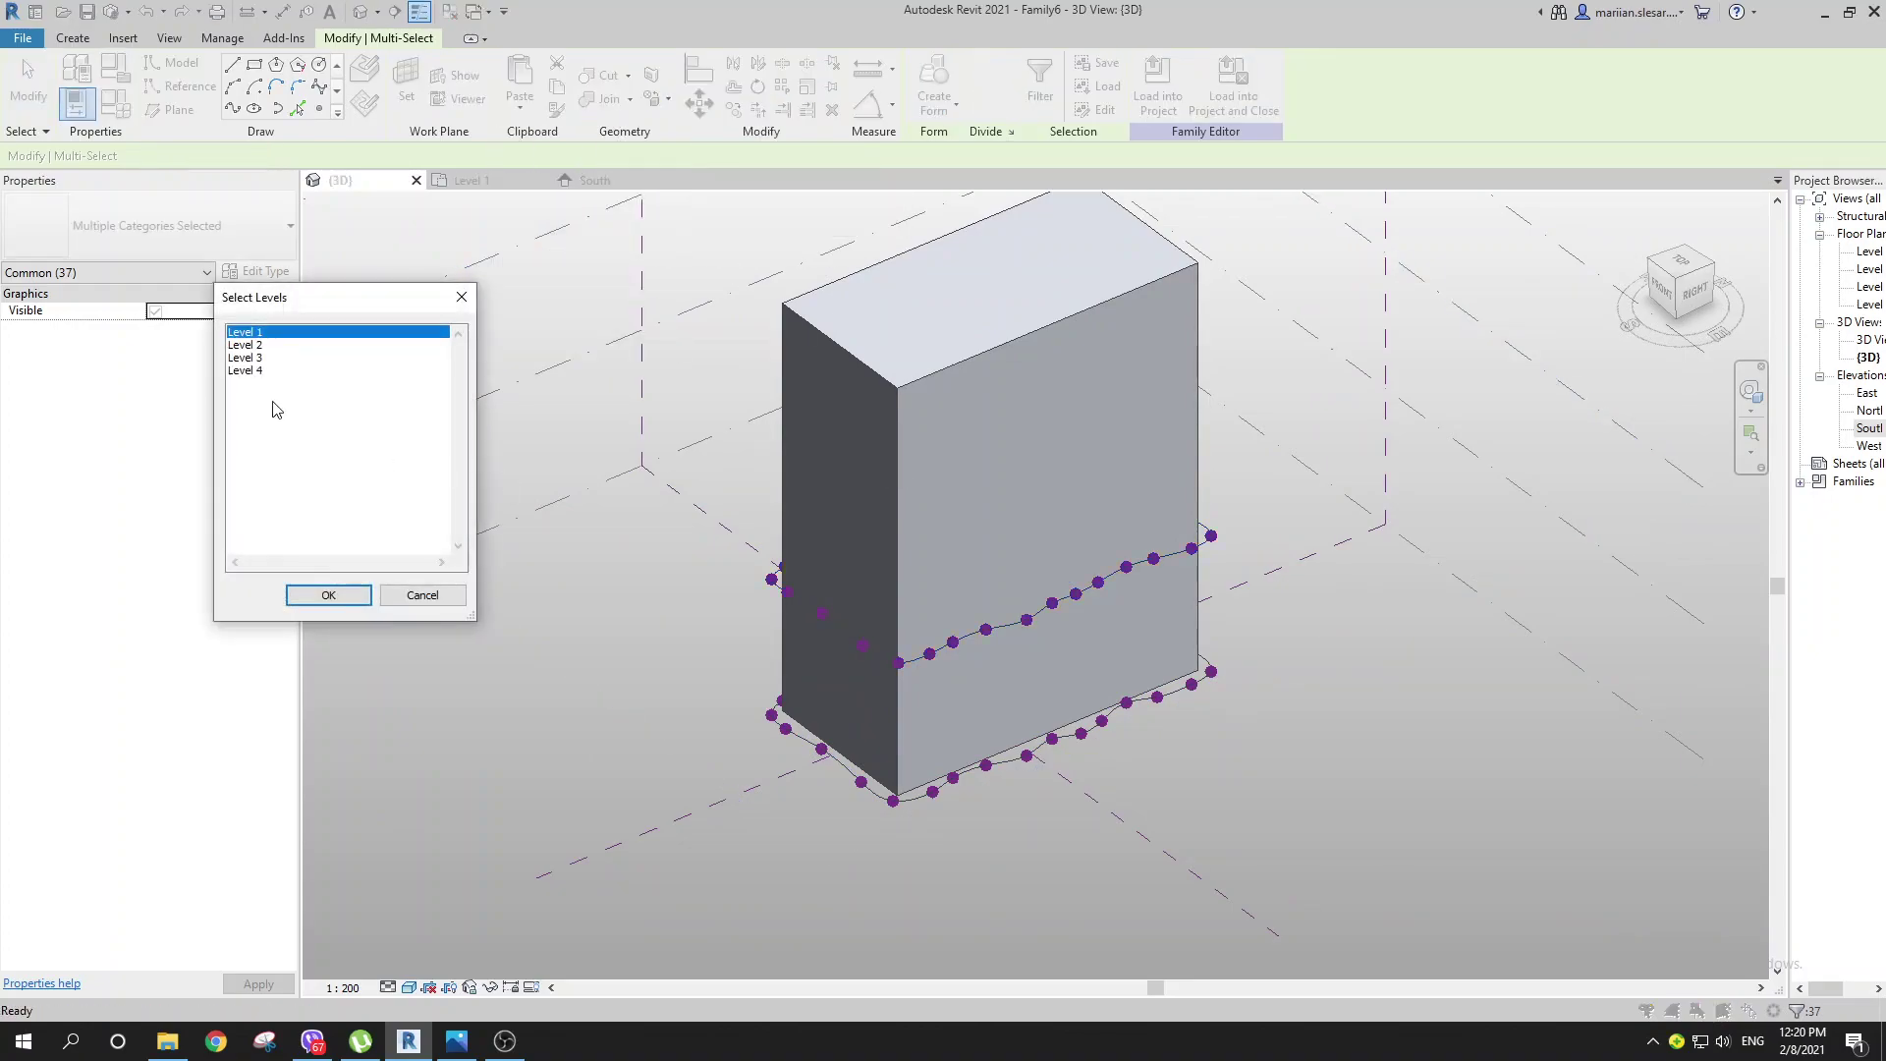
left_click(346, 597)
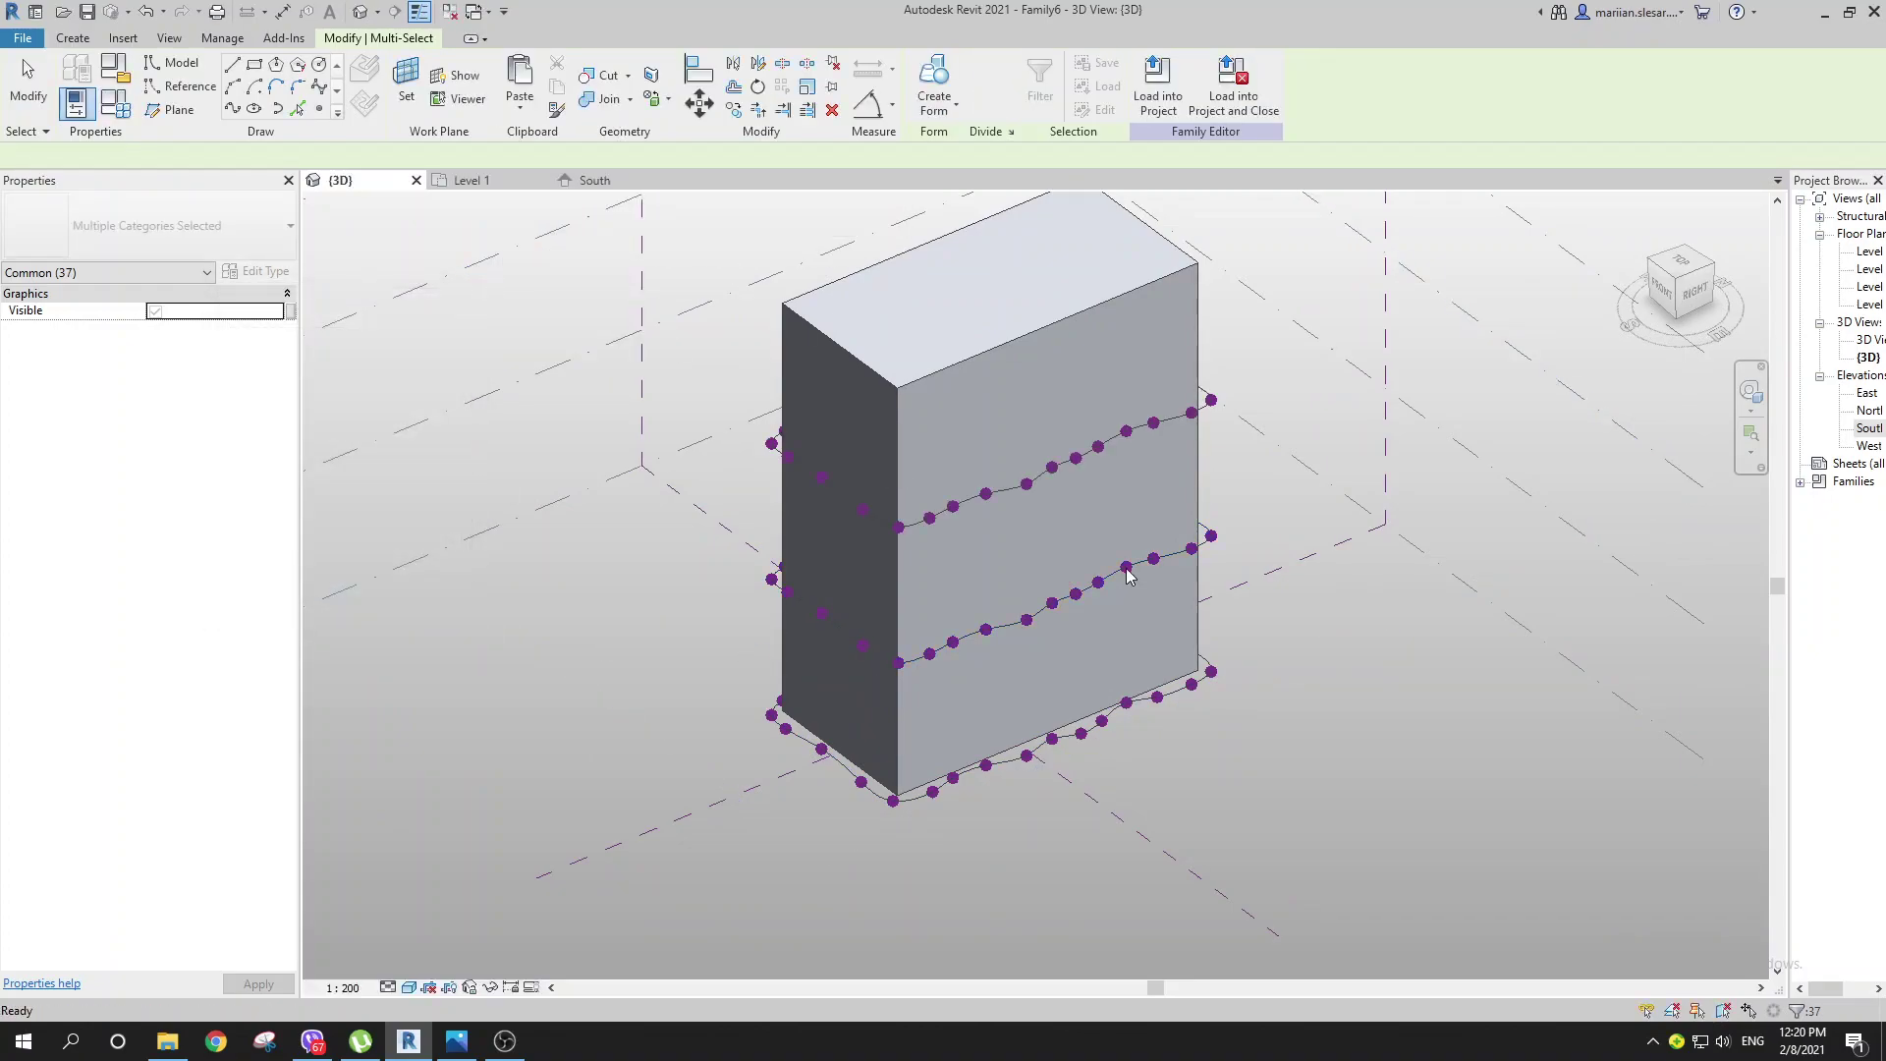
Step: Select the Level 2 outline with its points in the 3D view and temporarily hide them in the Level 1 plan
left_click_drag(1026, 693, 1192, 496, "shift")
middle_click_drag(1191, 496, 1056, 653, "shift")
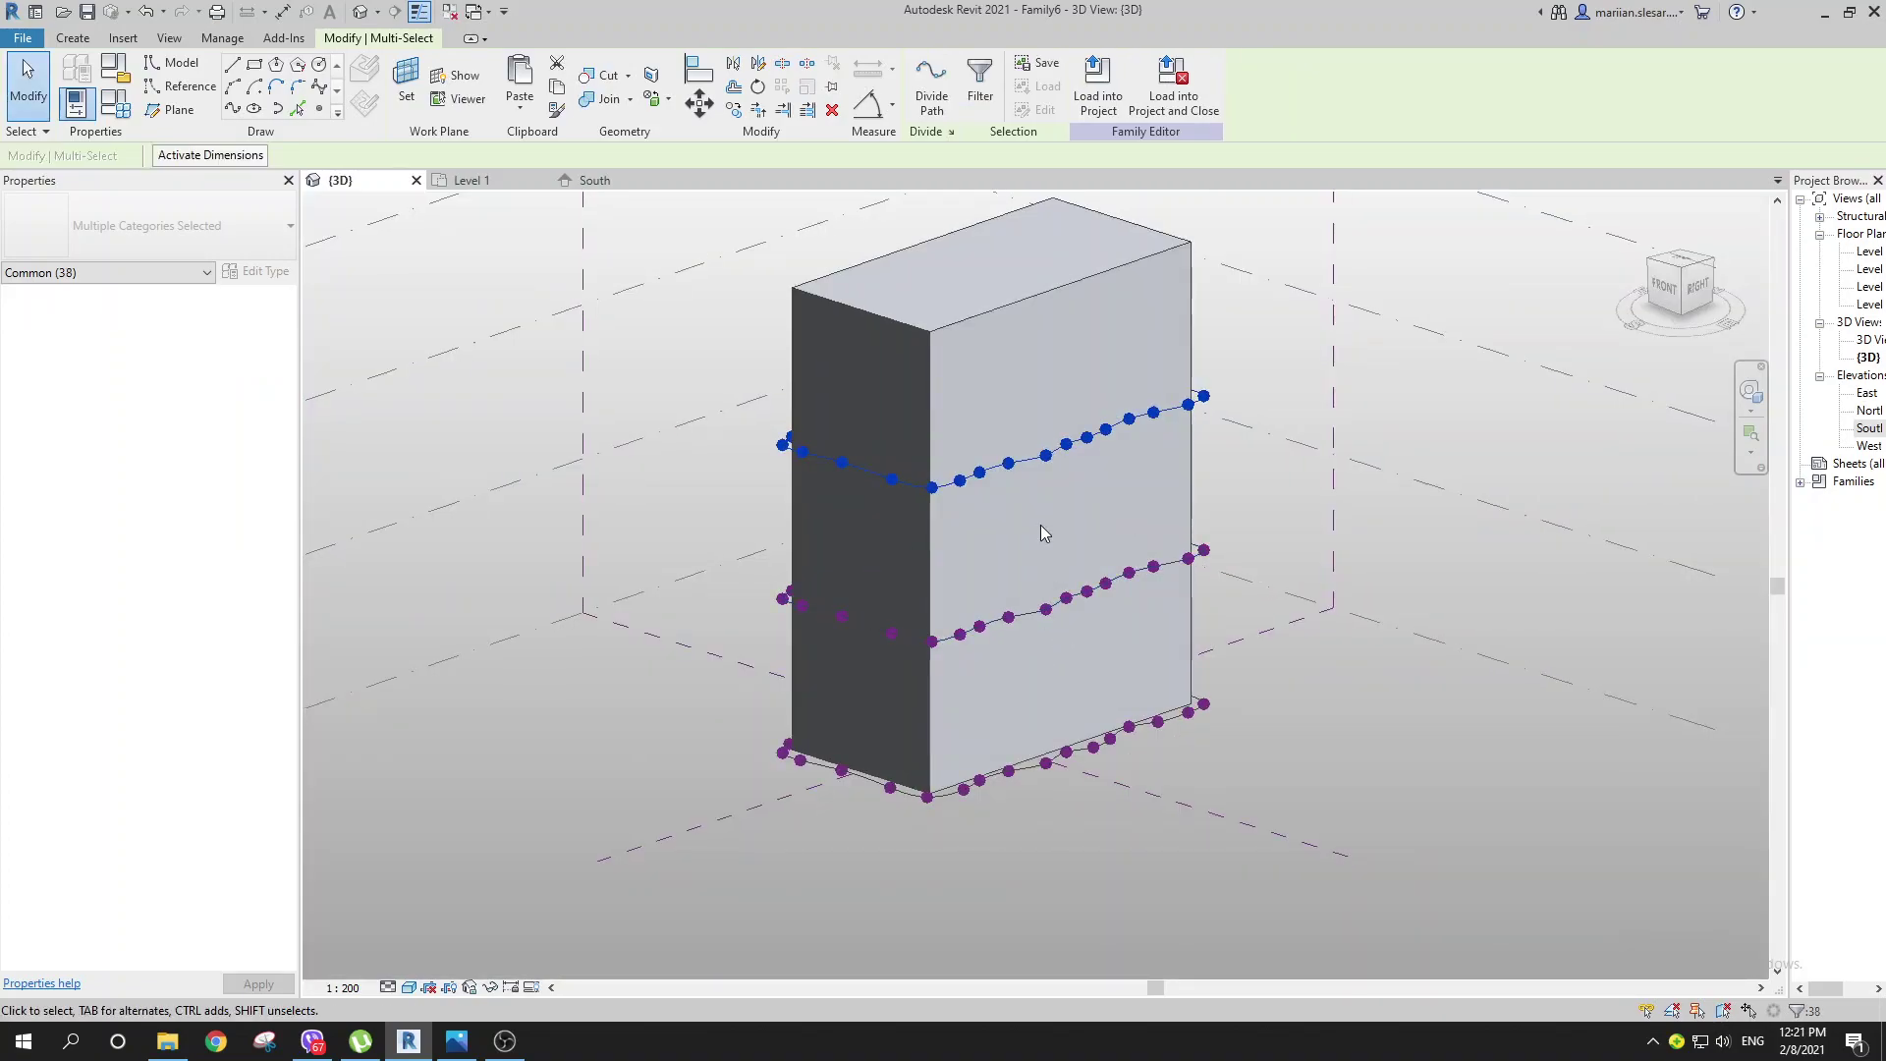
left_click(1012, 583)
middle_click_drag(1031, 540, 1179, 417, "shift")
left_click_drag(1182, 634, 1183, 635)
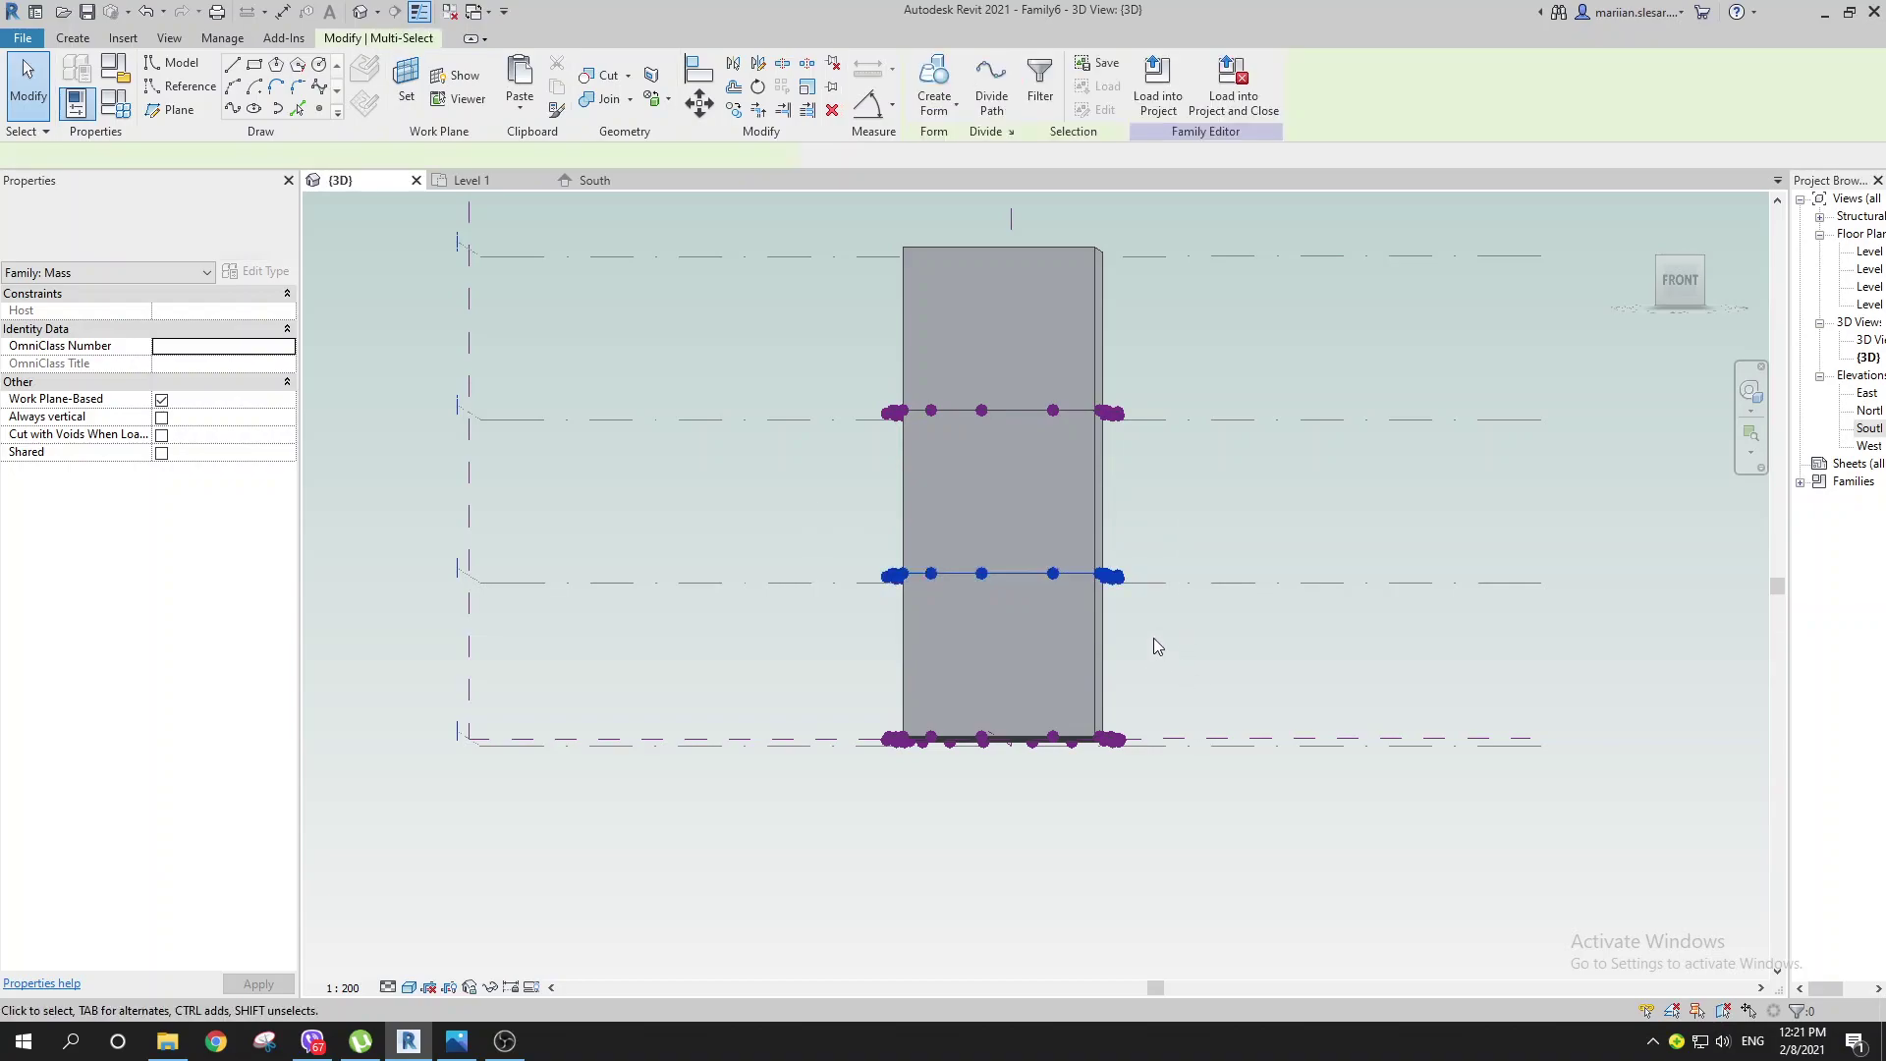
middle_click_drag(1153, 640, 1063, 750, "shift")
left_click(475, 185)
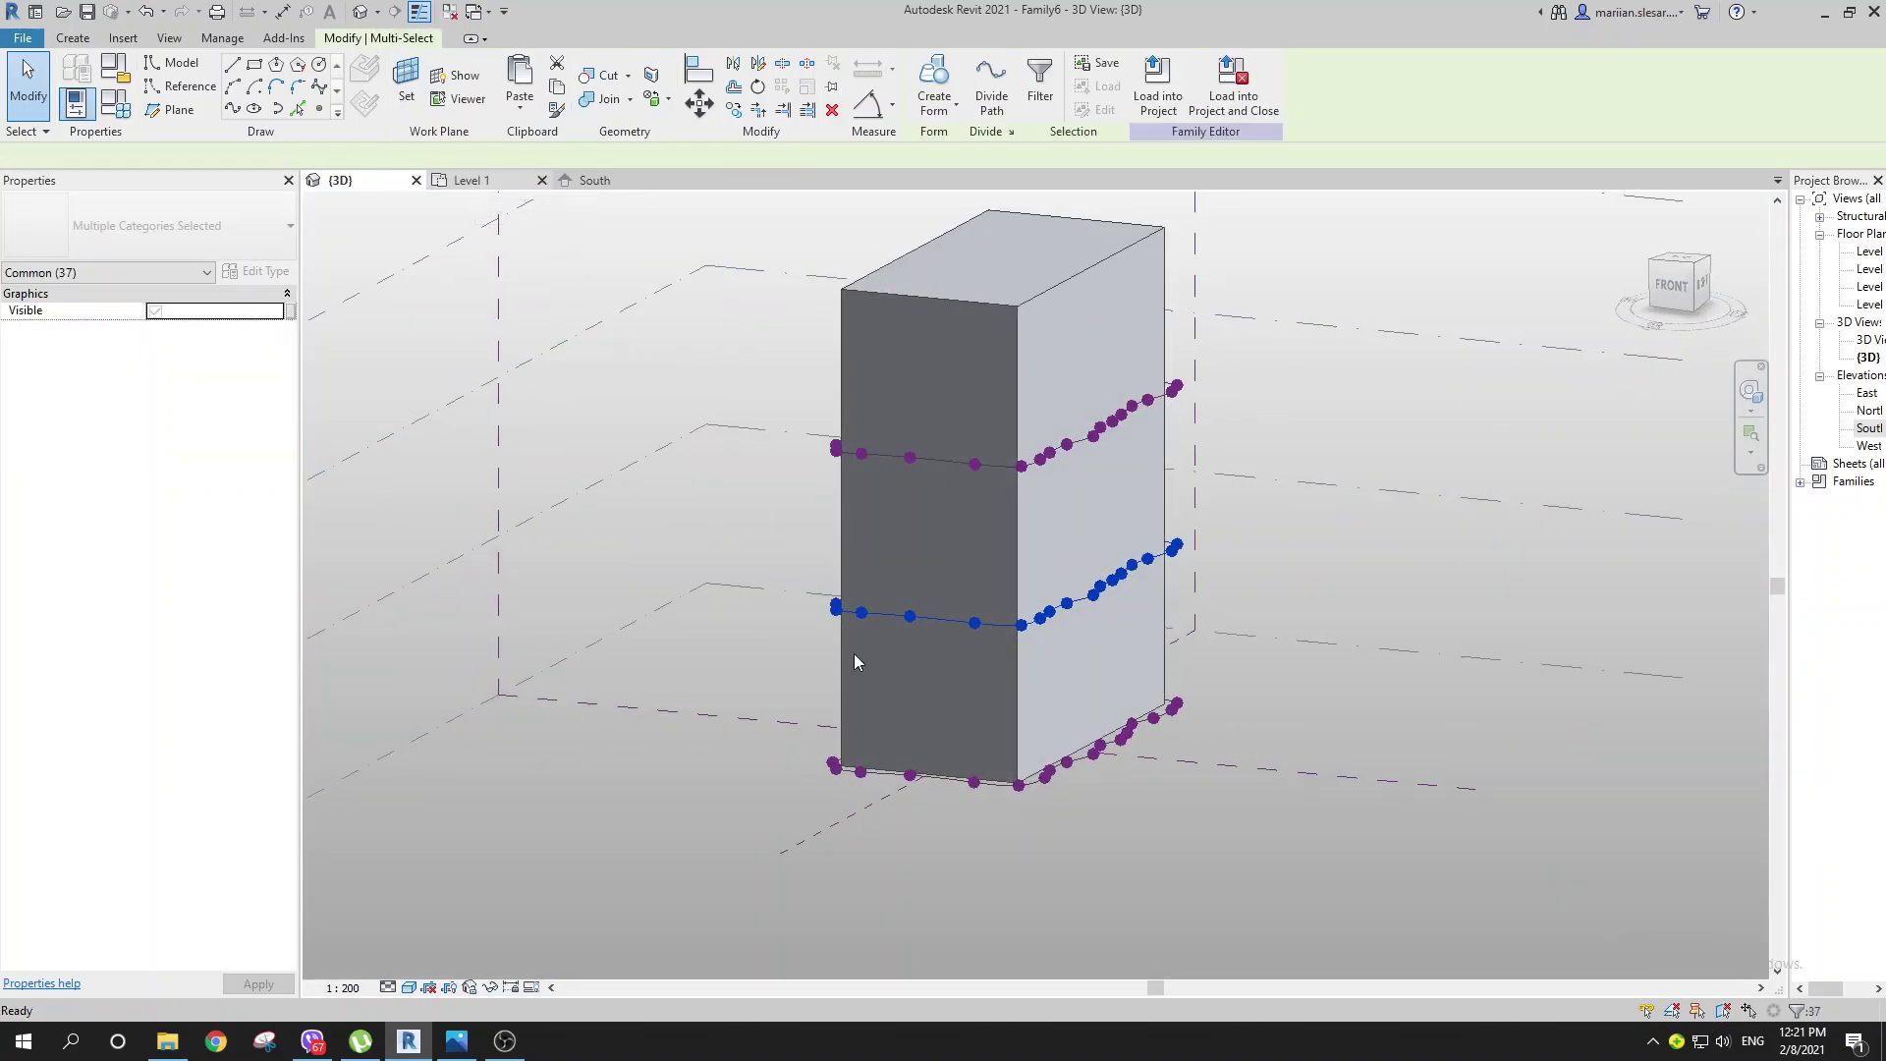
left_click(471, 988)
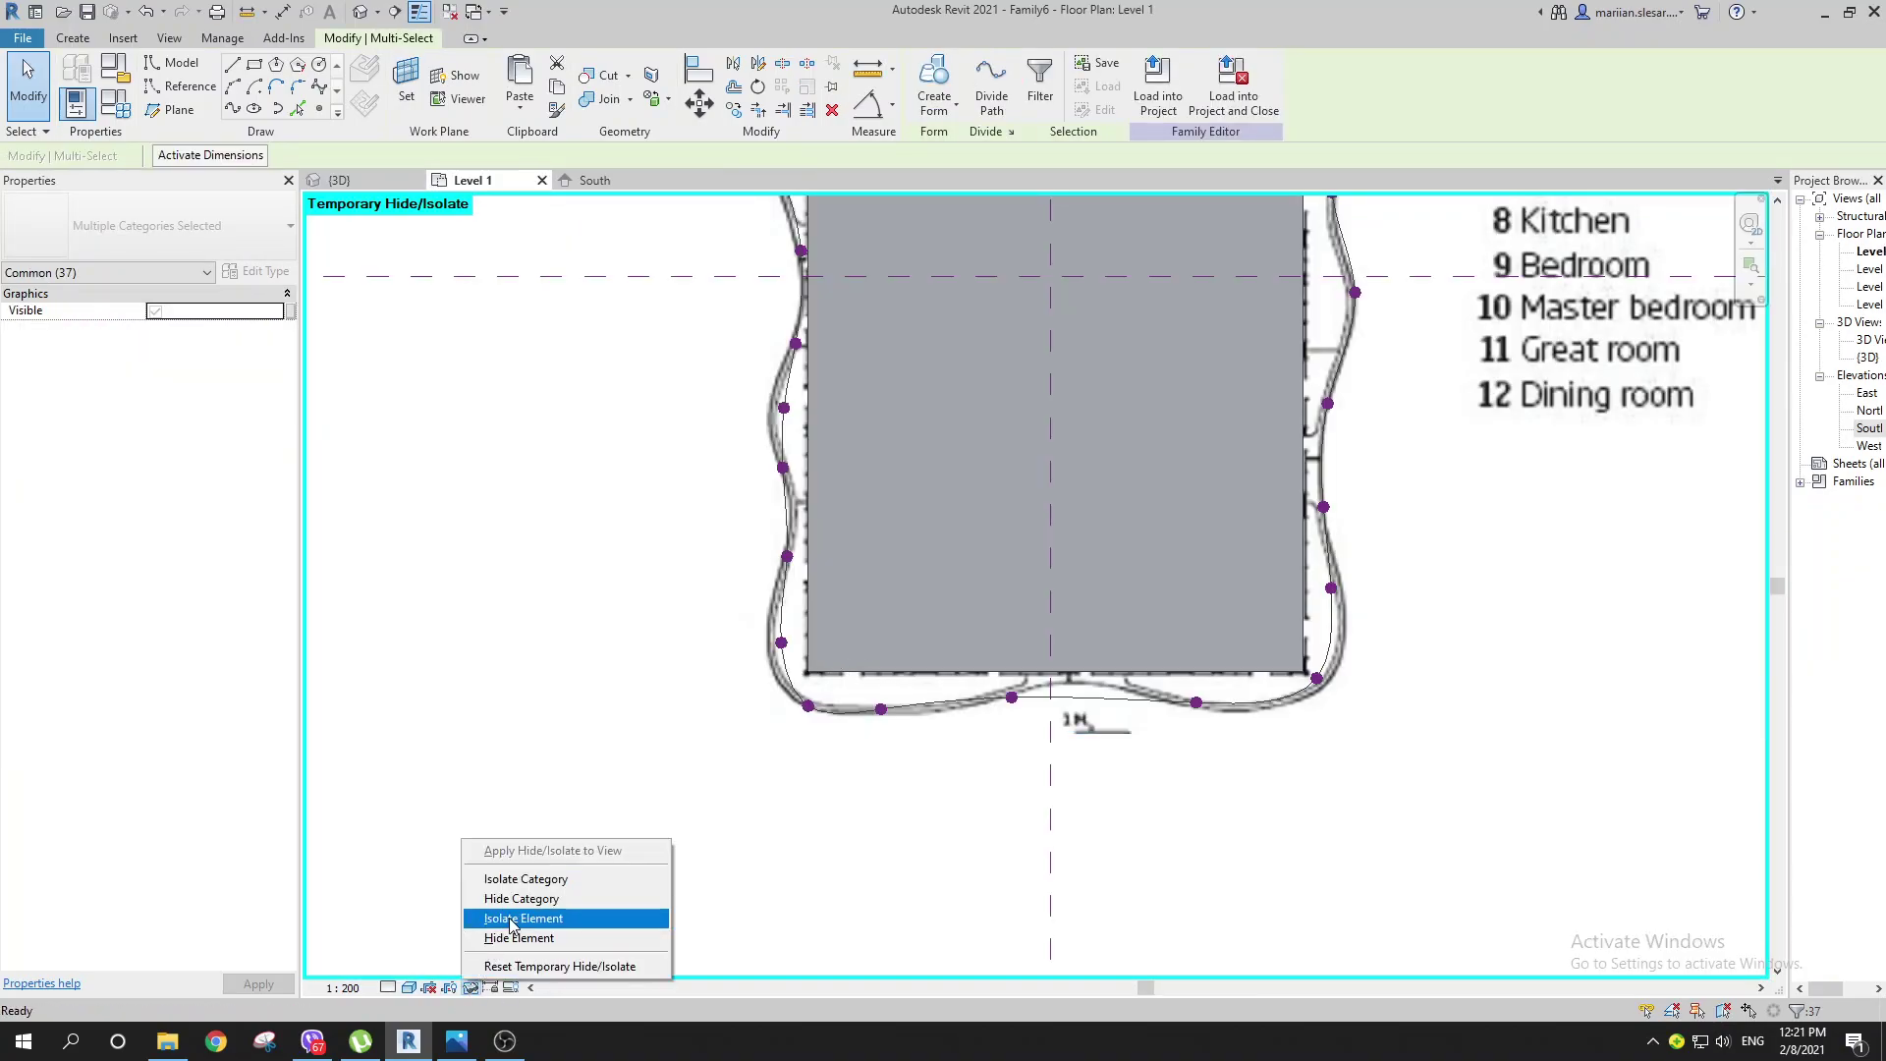
left_click(518, 938)
Step: Move the northwest corner point and the west-edge point just below it inward on the Level 3 outline
scroll(703, 653, "down", 3)
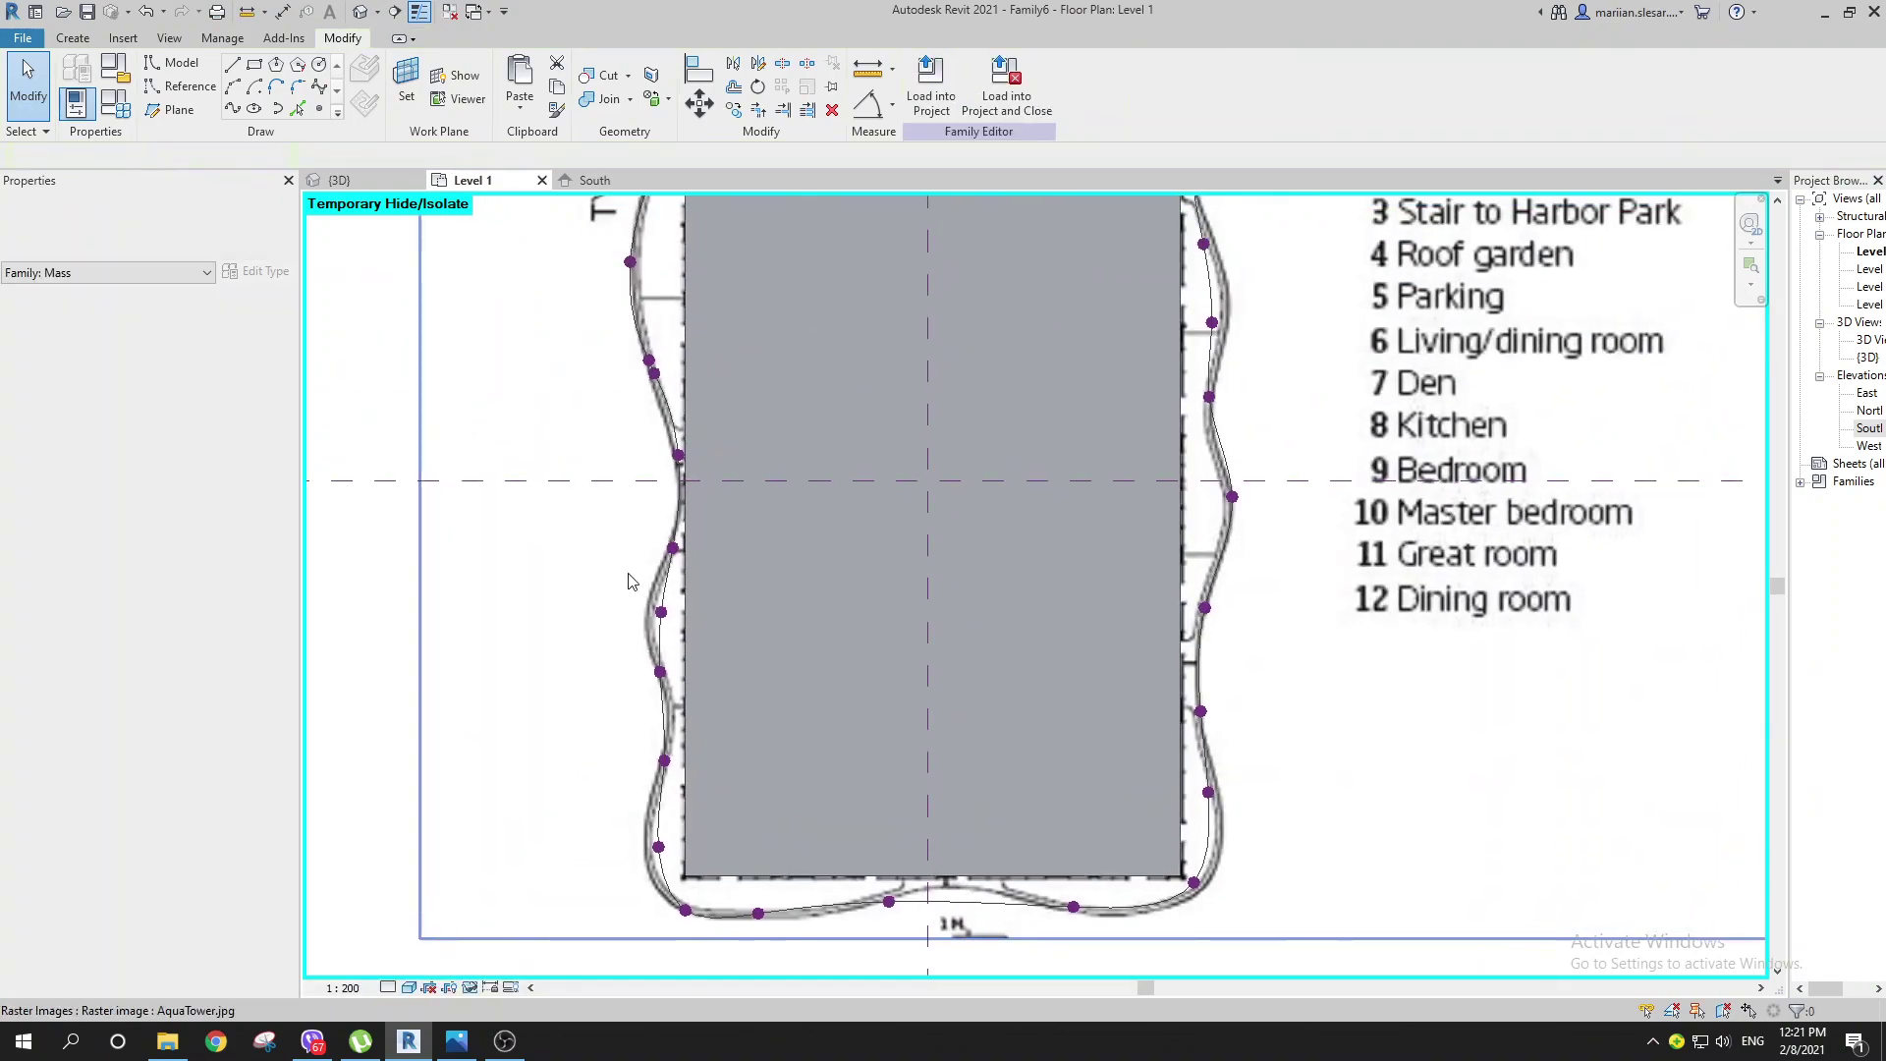
middle_click_drag(704, 653, 733, 724)
scroll(701, 611, "up", 3)
scroll(709, 560, "down", 4)
middle_click_drag(709, 560, 731, 821)
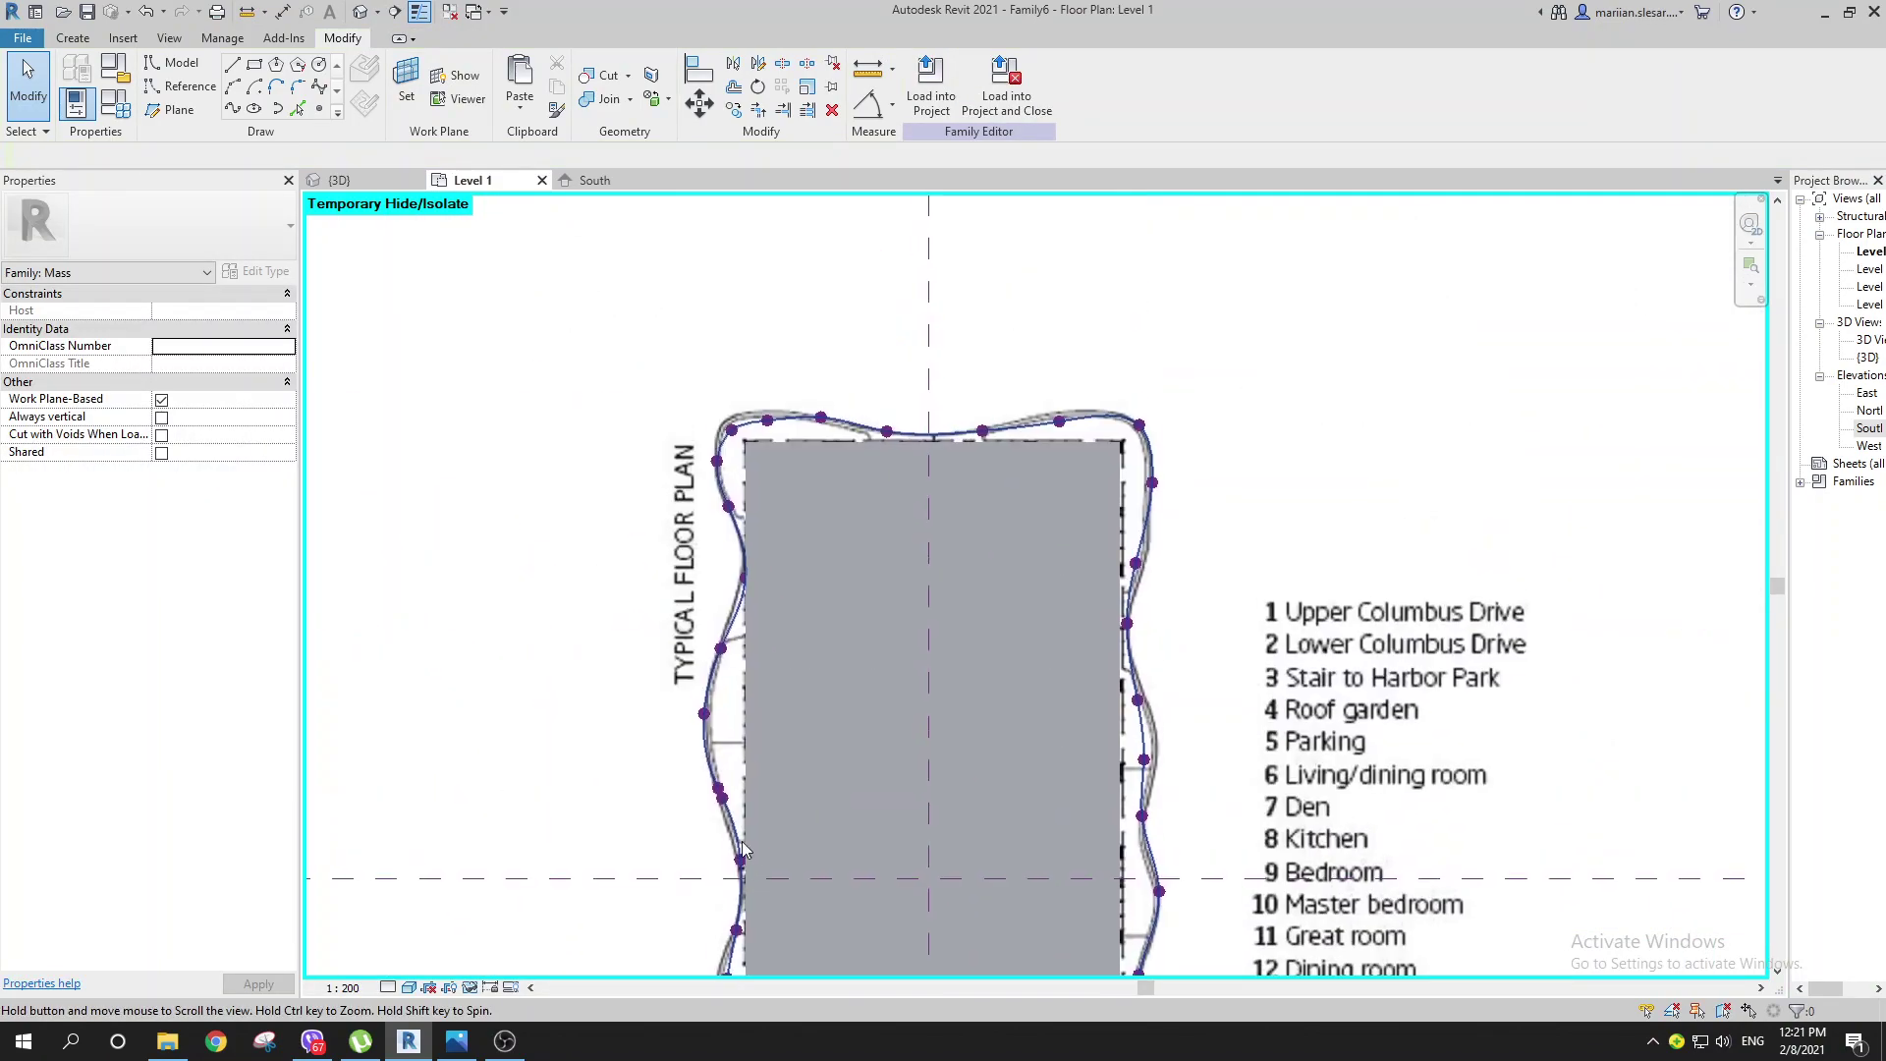
scroll(739, 440, "up", 3)
scroll(739, 442, "up", 2)
left_click(723, 446)
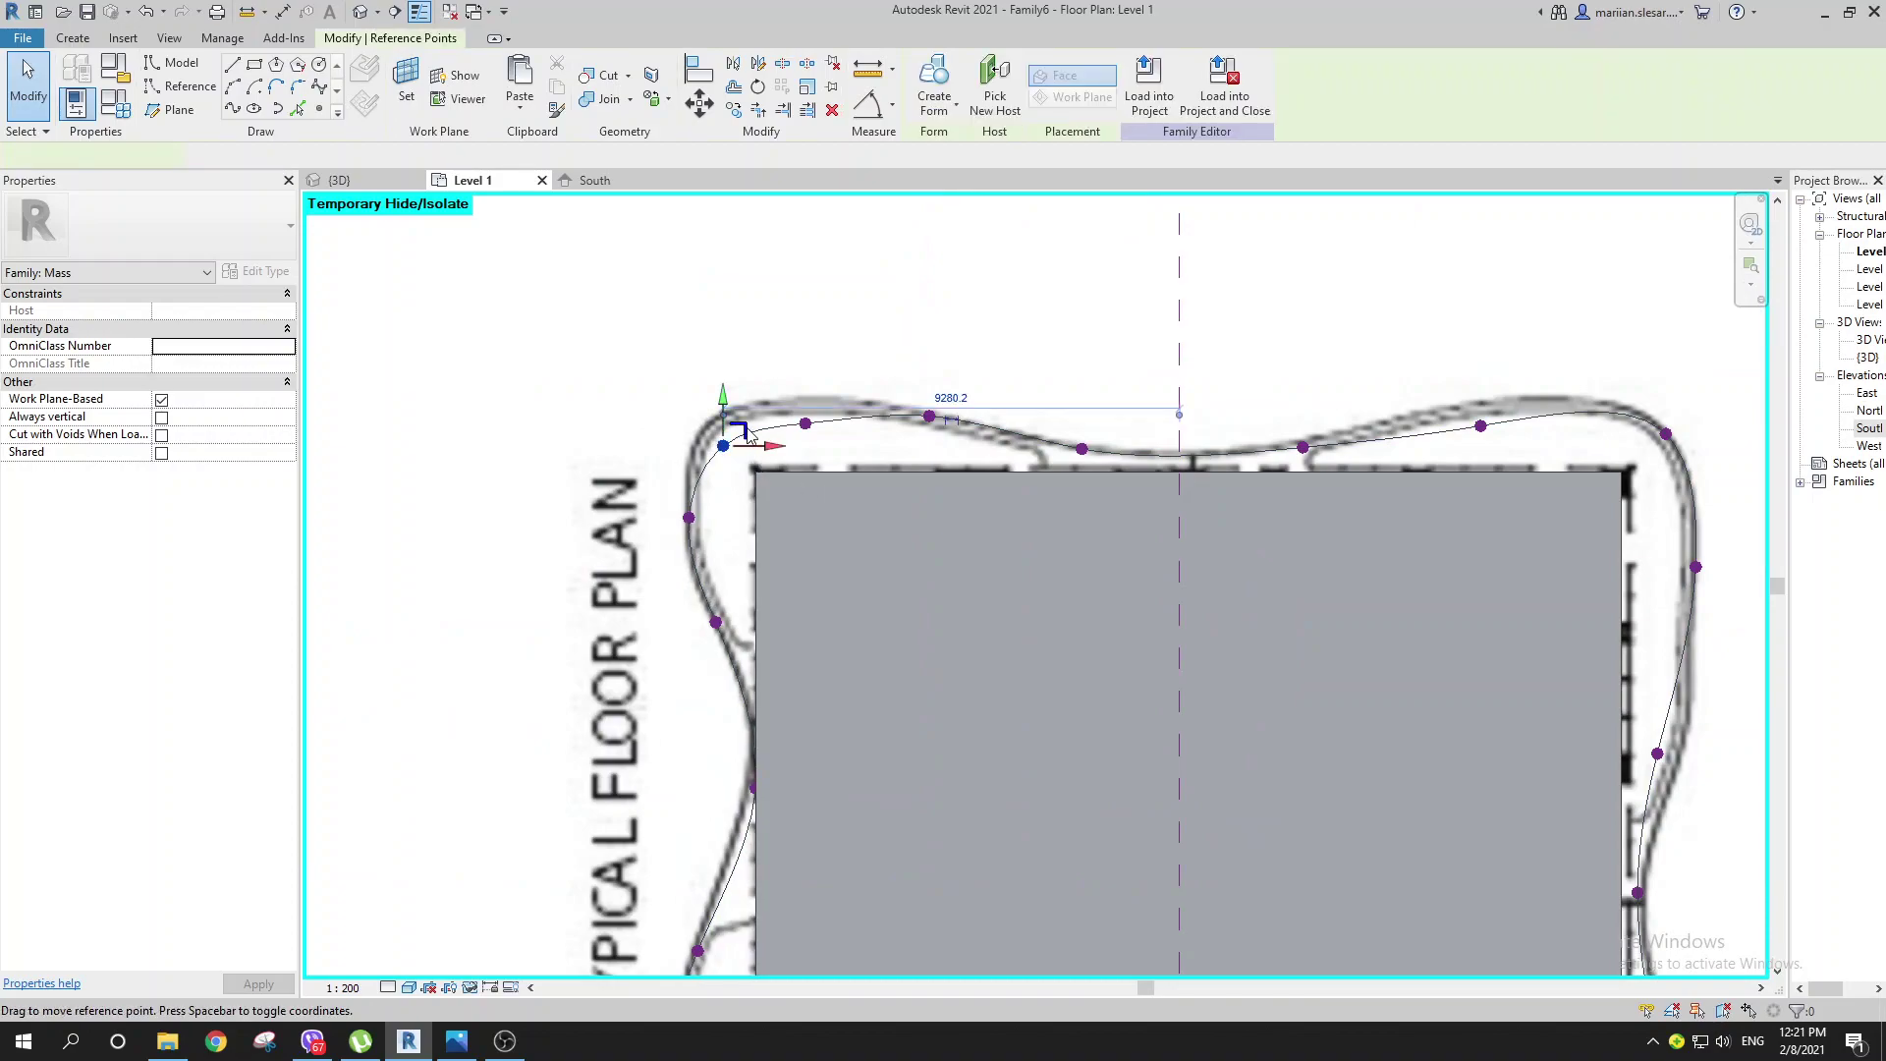
left_click_drag(731, 418, 732, 435)
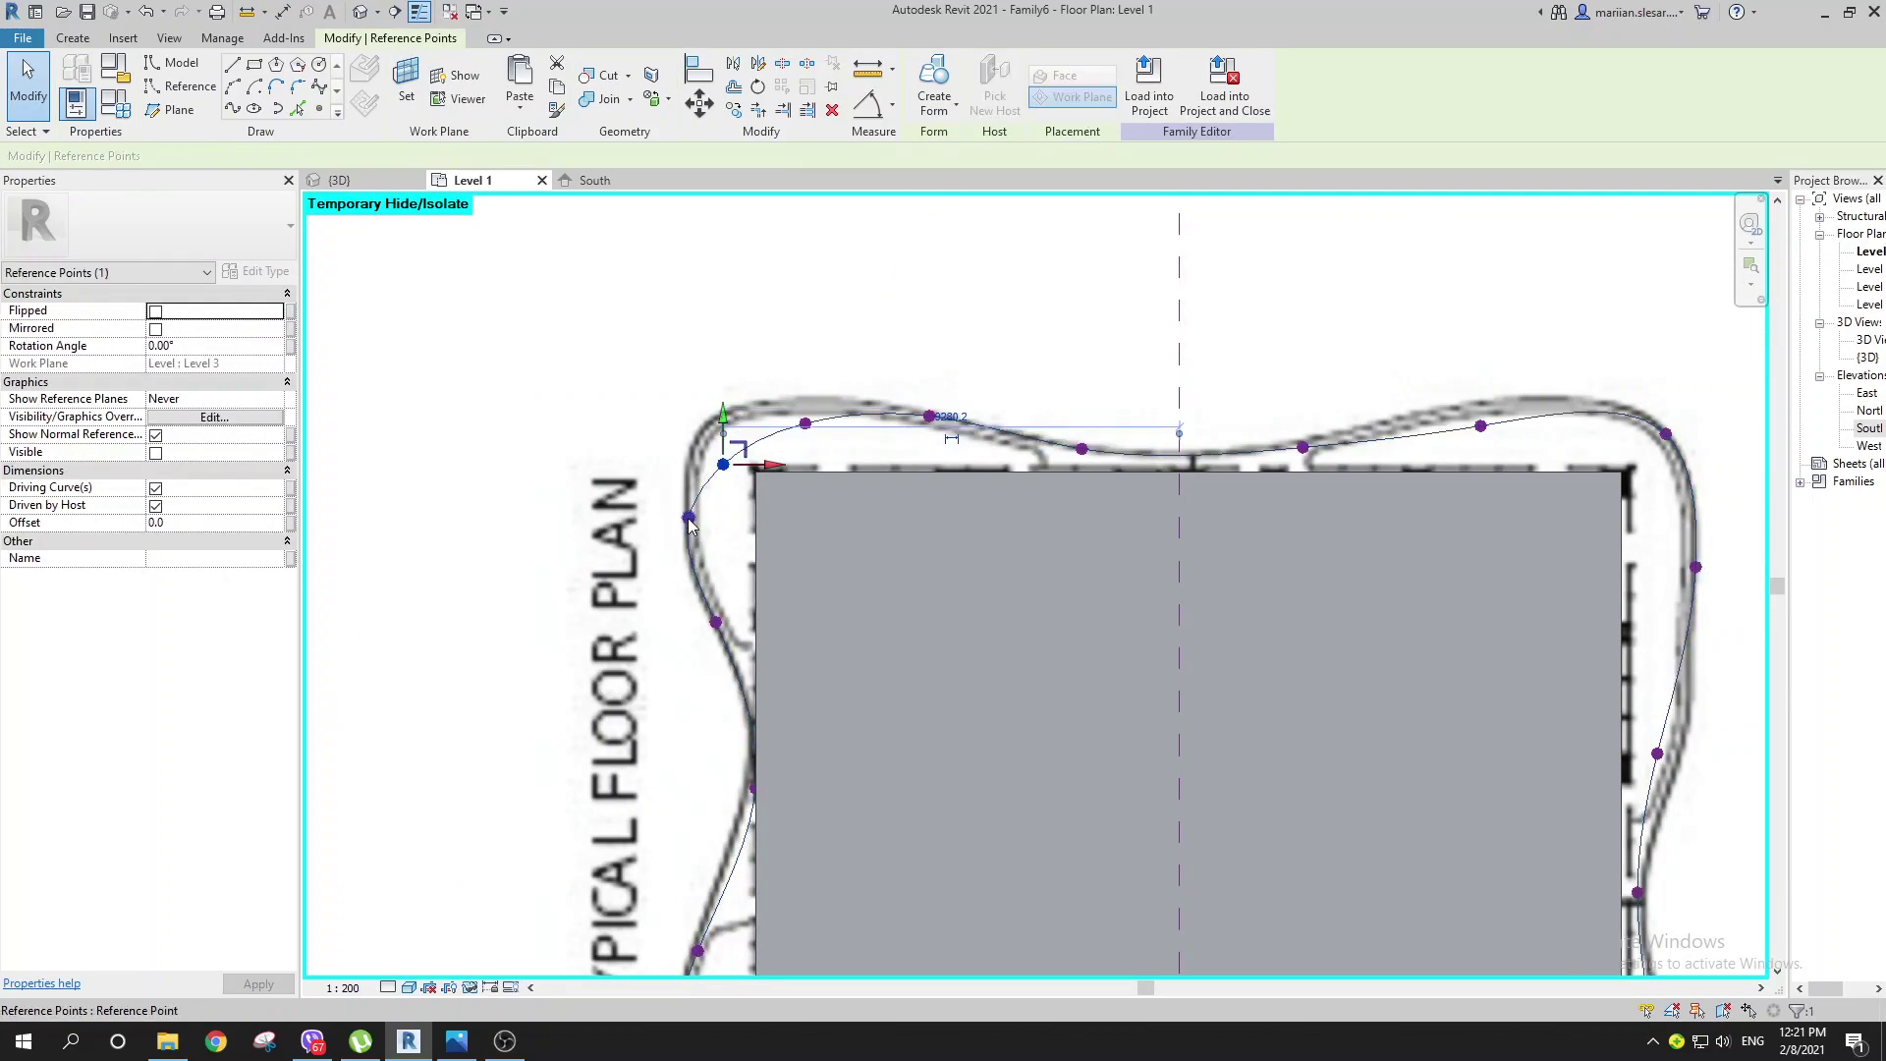
left_click_drag(751, 515, 775, 517)
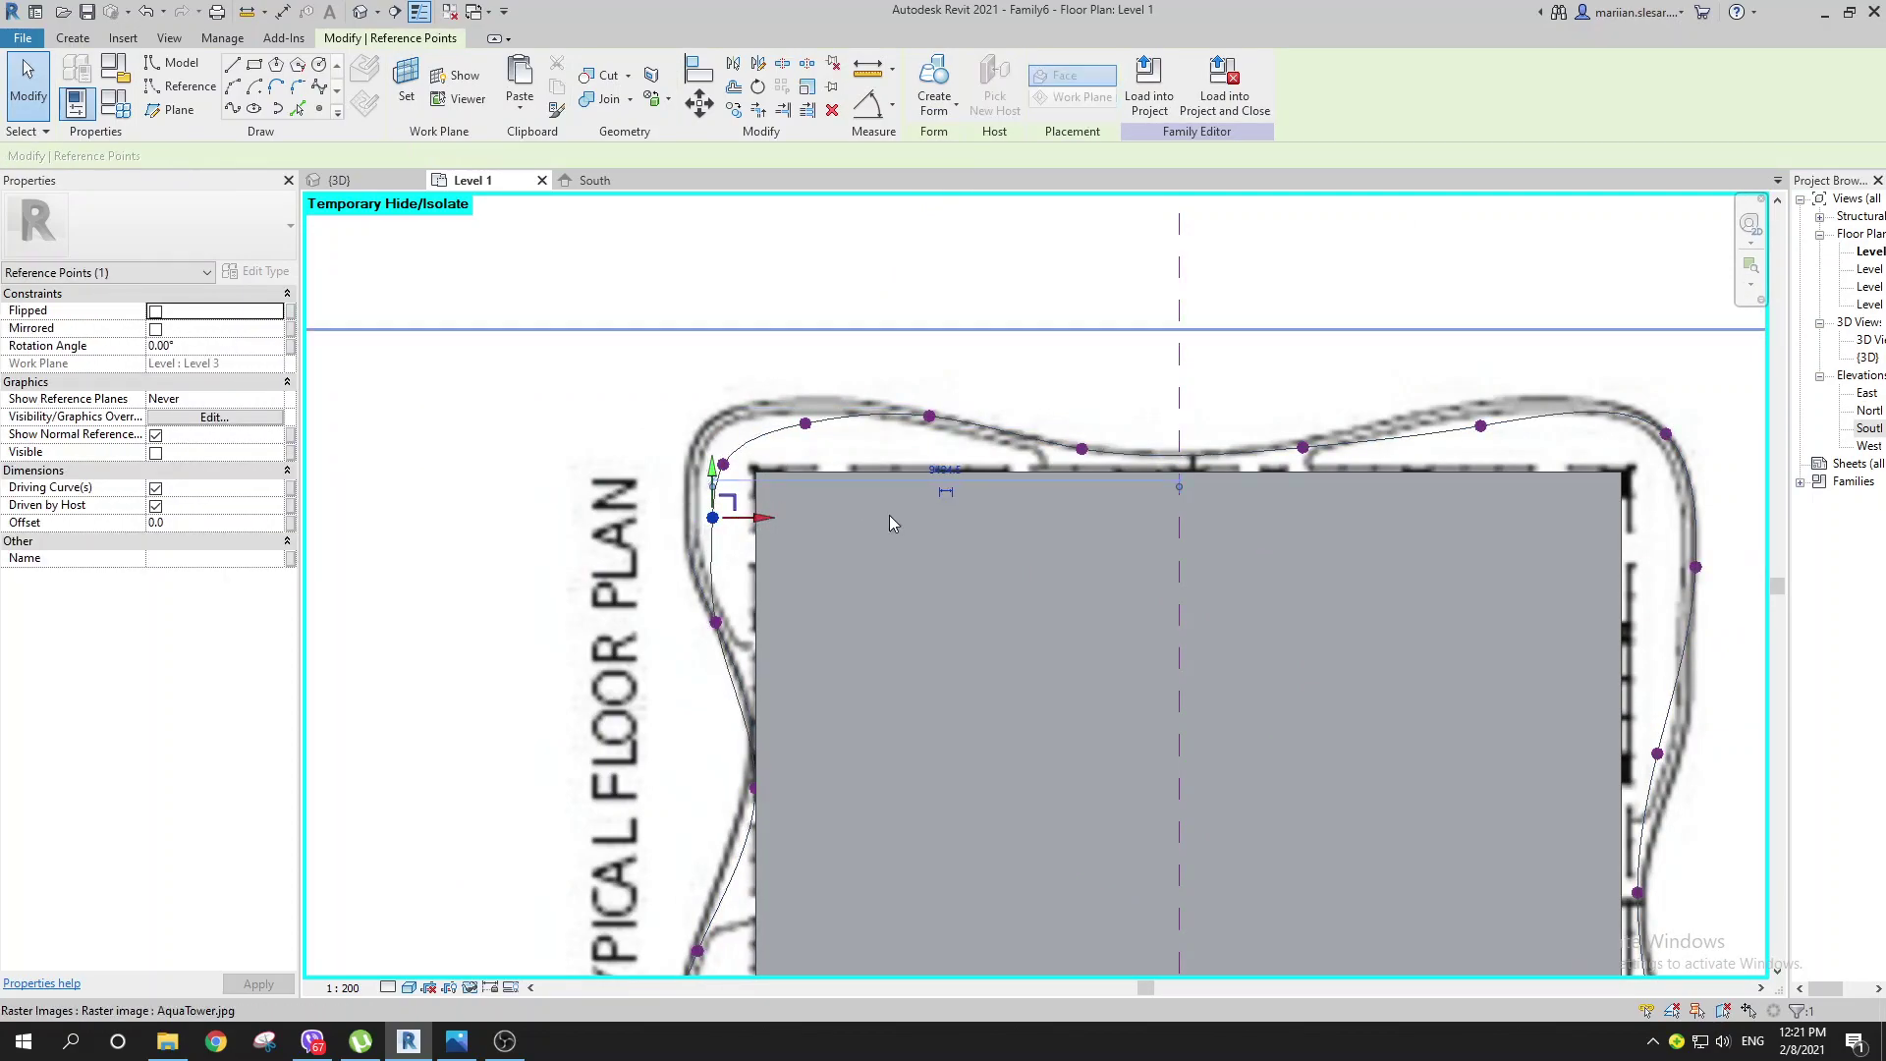
Step: Move the two north-edge points nearest the northwest corner of the Level 3 outline inward, toward the core
middle_click_drag(888, 516, 883, 576)
left_click(923, 480)
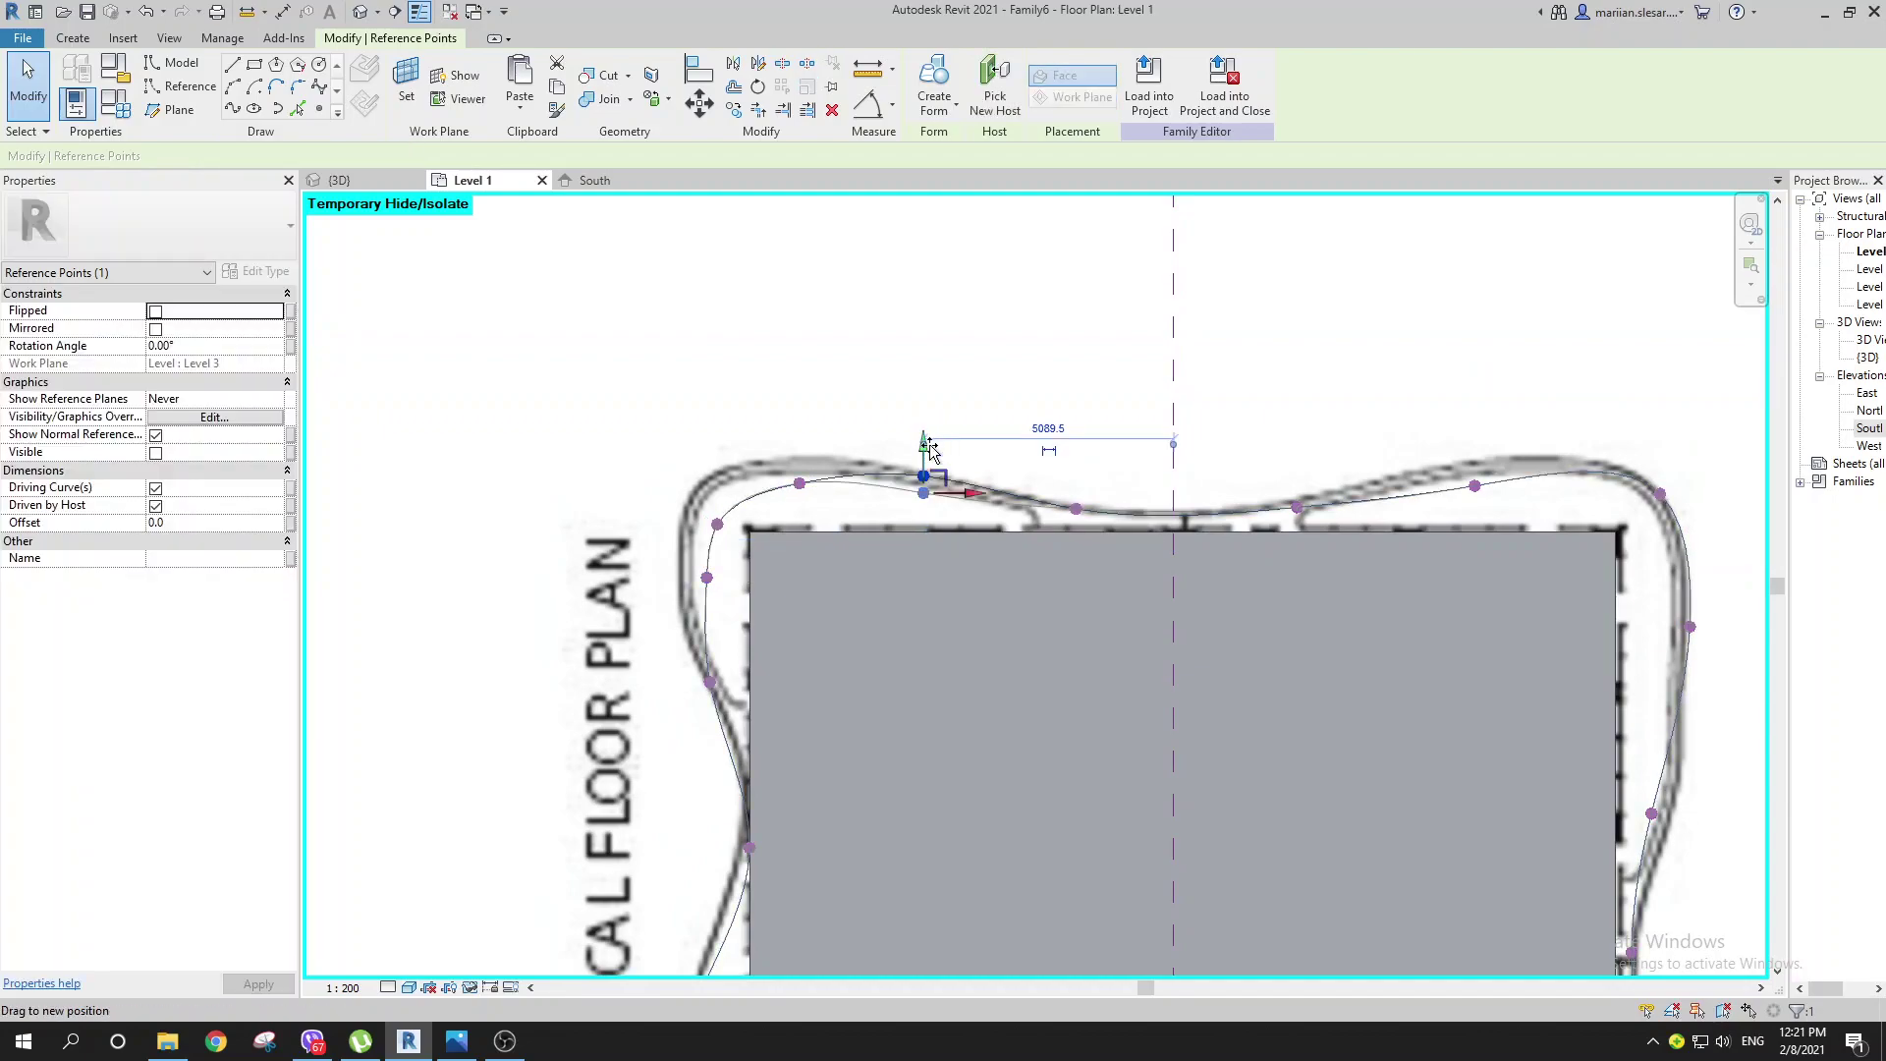
left_click(798, 484)
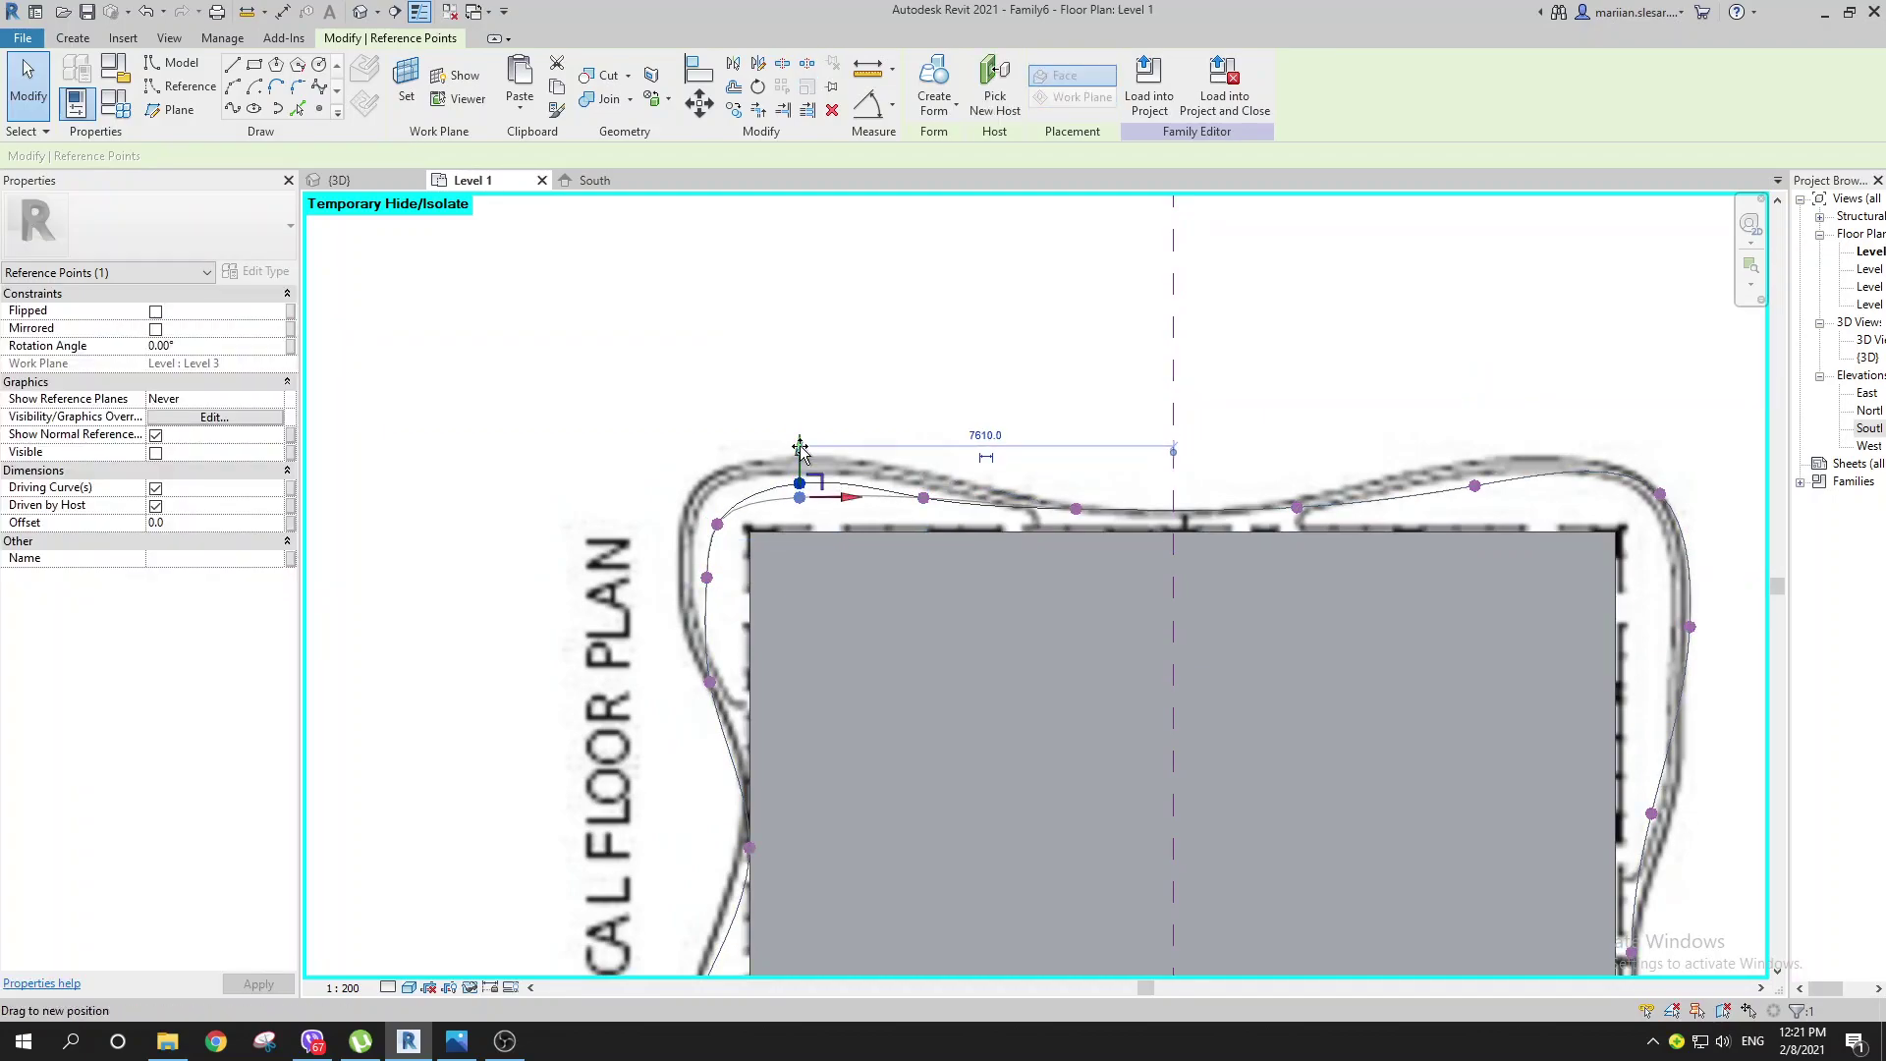
left_click_drag(800, 448, 799, 449)
Step: Pull the two east-edge points just south of the northeast corner inward on the Level 3 outline
middle_click_drag(1173, 708, 750, 684)
scroll(1305, 602, "up", 1)
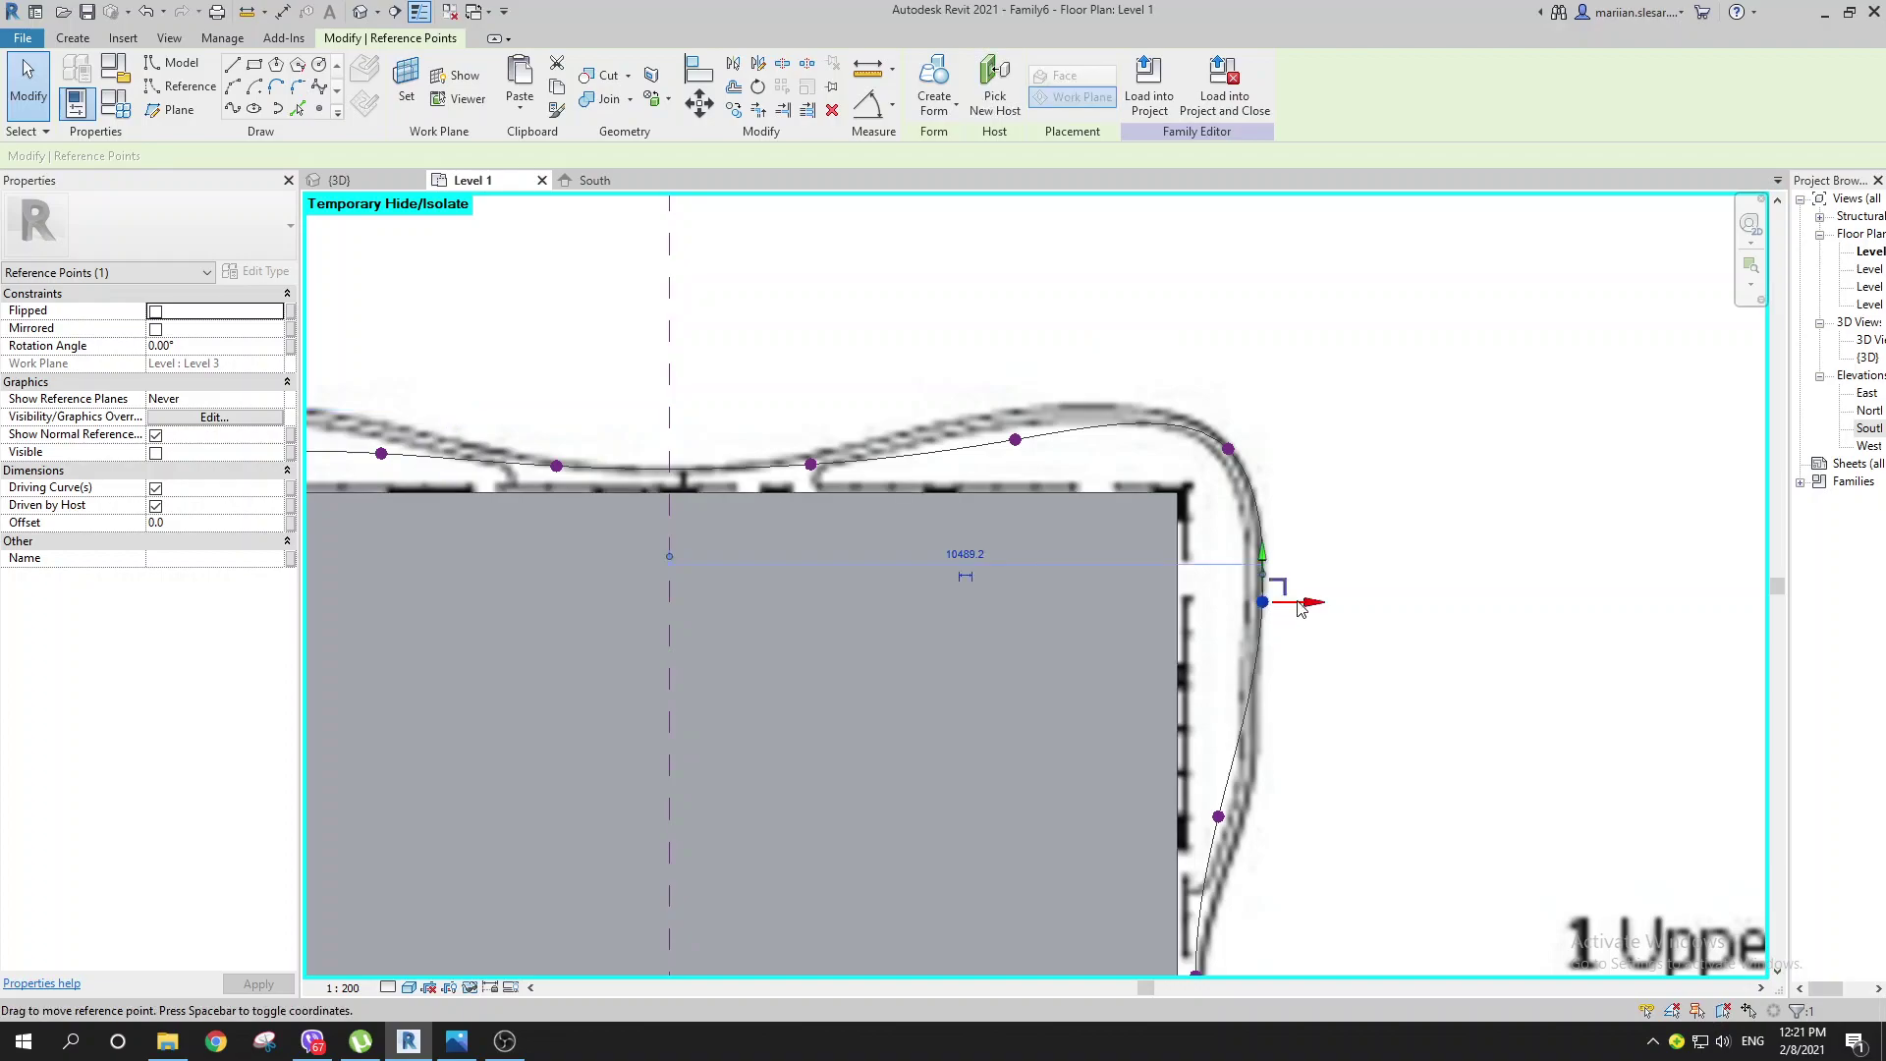
left_click_drag(1290, 603, 1290, 603)
middle_click_drag(1313, 750, 1308, 575)
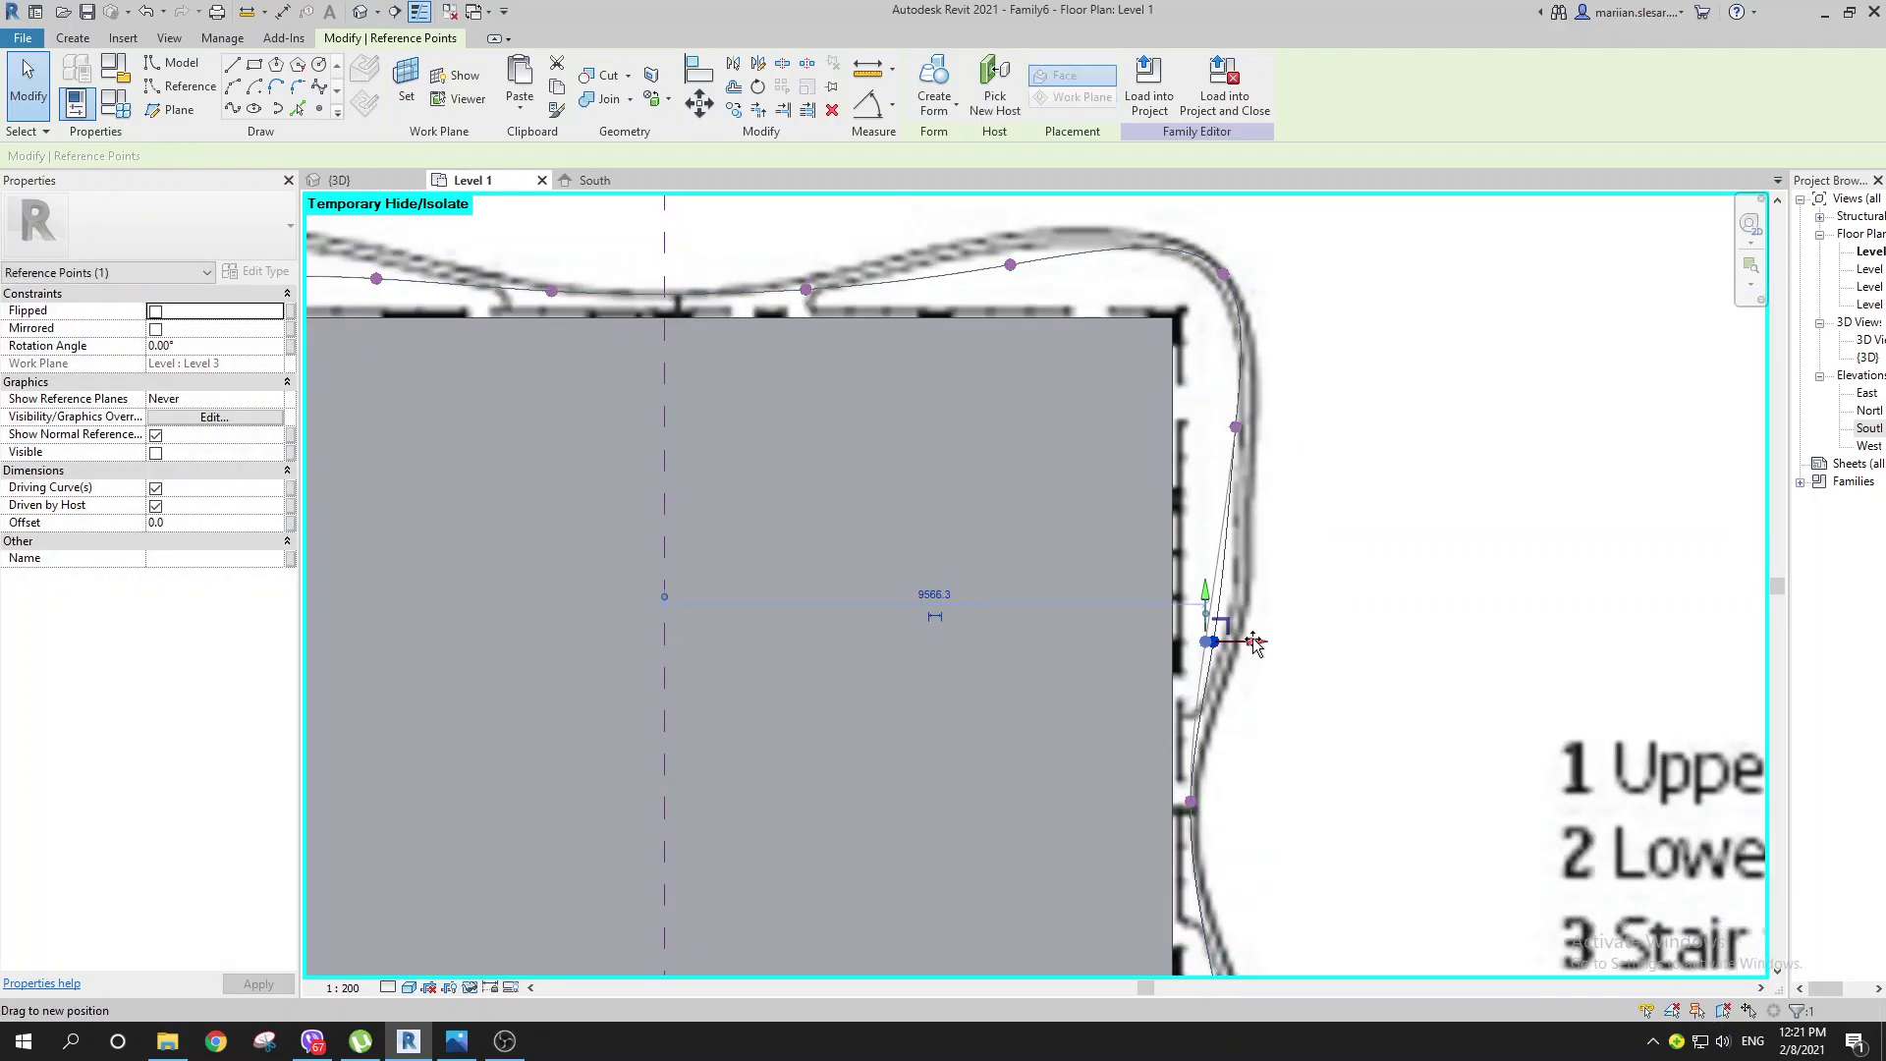
left_click_drag(1254, 643, 1212, 640)
Step: Move the east-edge point just south of the horizontal centre plane inward on the Level 3 outline
middle_click_drag(1340, 513, 1315, 296)
scroll(1303, 654, "down", 1)
middle_click_drag(1294, 628, 1215, 382)
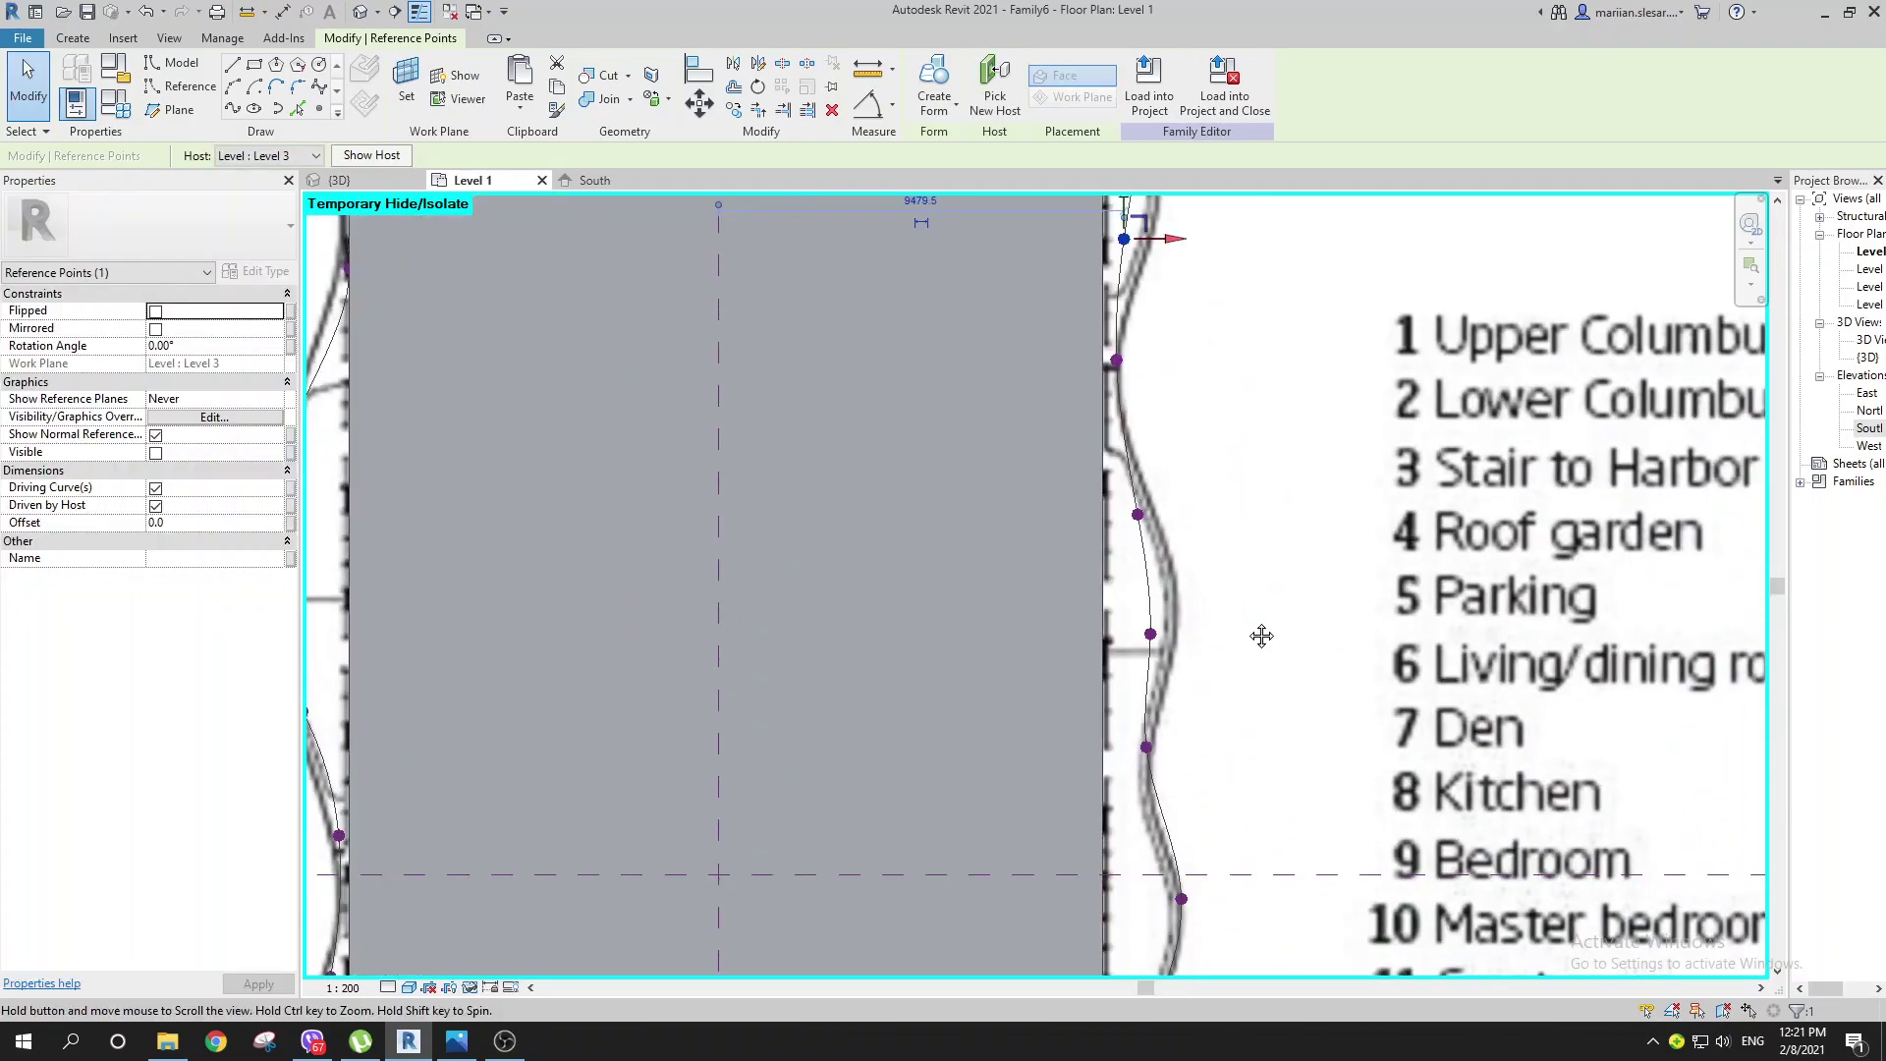
middle_click_drag(1261, 636, 1265, 501)
middle_click_drag(1205, 776, 1189, 656)
scroll(1188, 666, "up", 1)
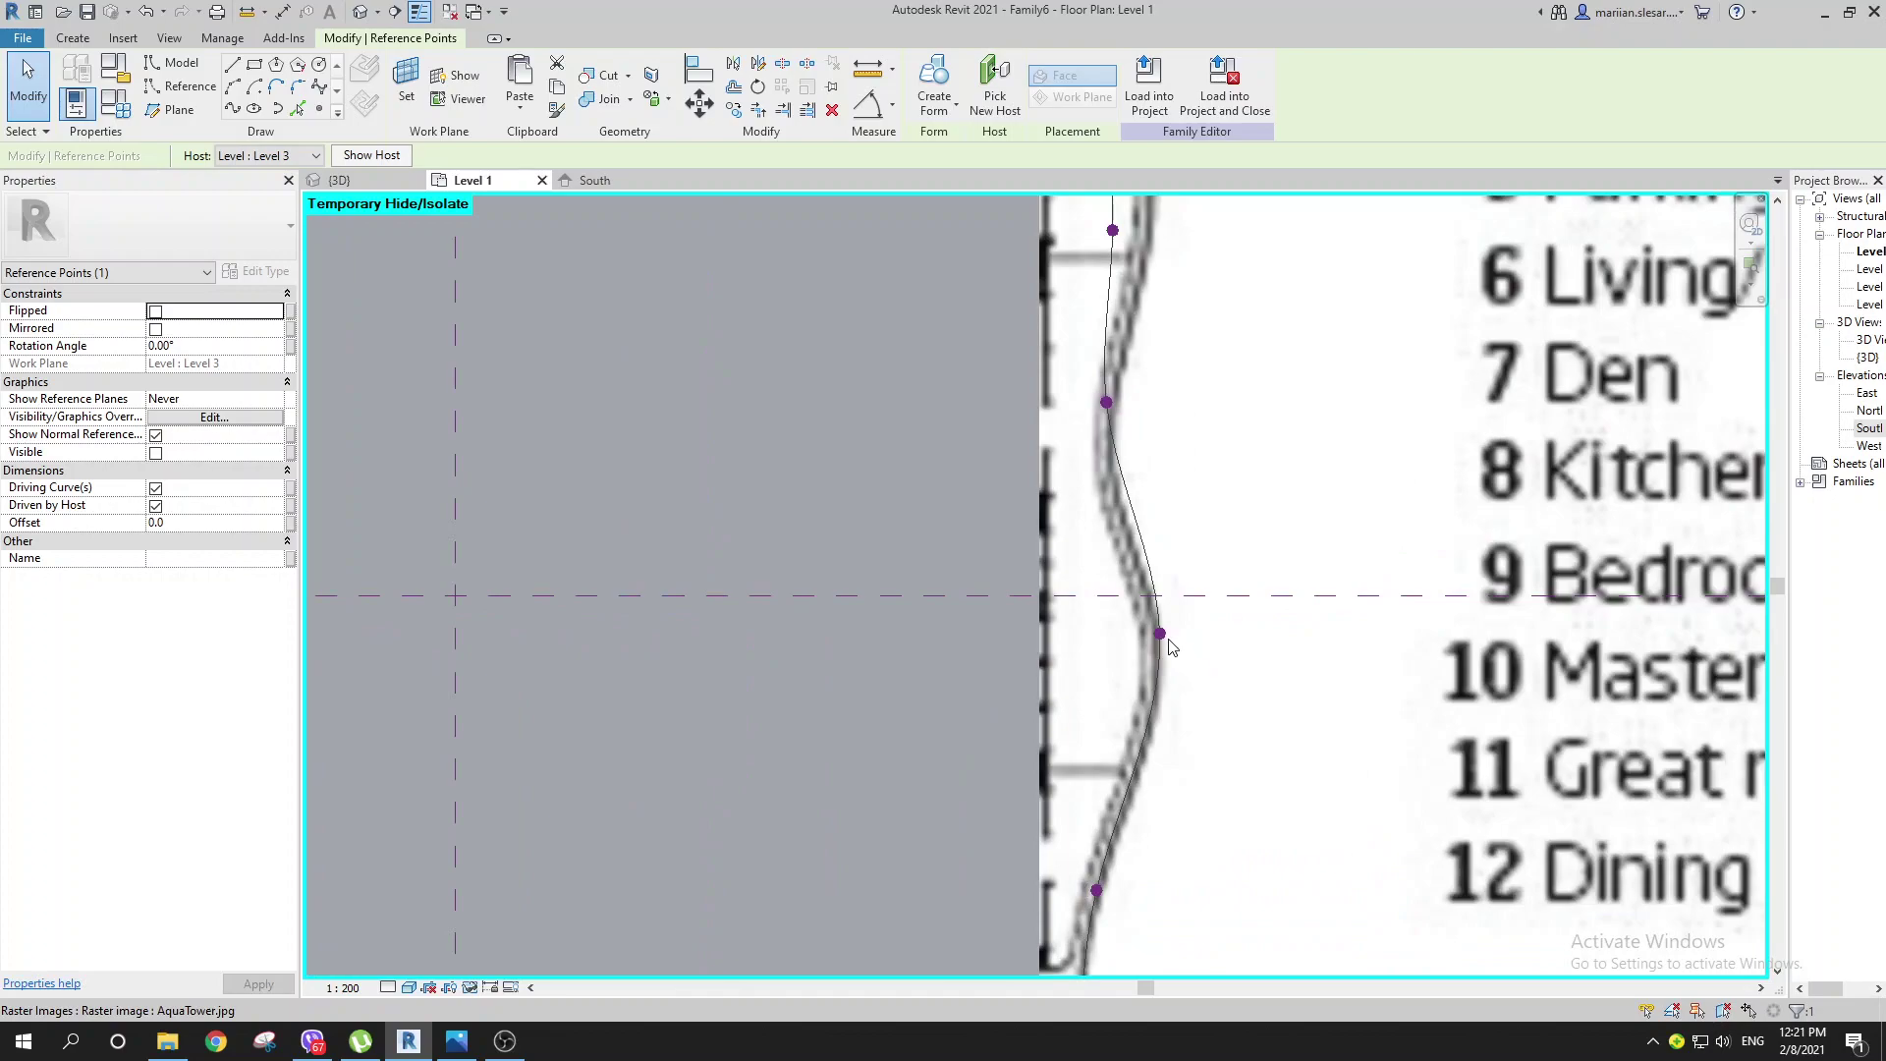
left_click(1161, 635)
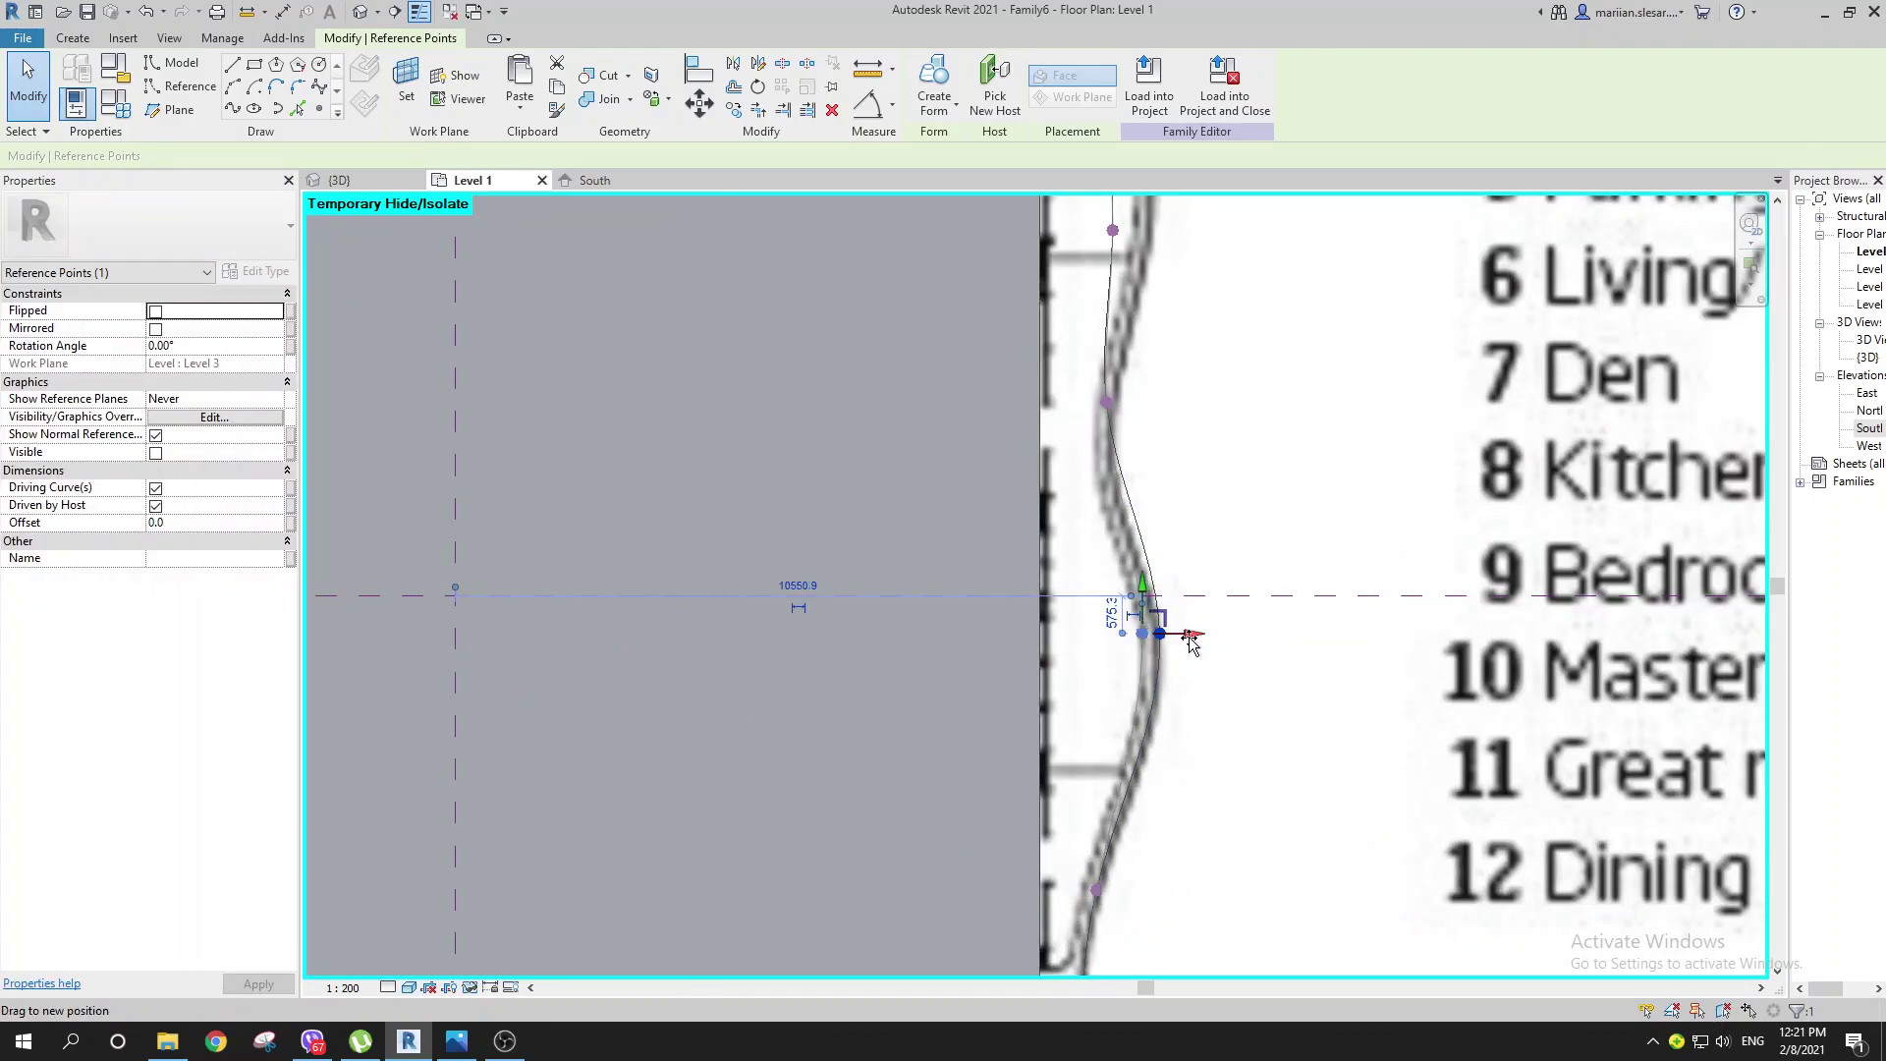
Step: Move the east-edge point just above the southeast corner of the Level 3 outline outward
scroll(1217, 723, "down", 1)
middle_click_drag(1217, 723, 1140, 471)
middle_click_drag(1139, 580, 1095, 379)
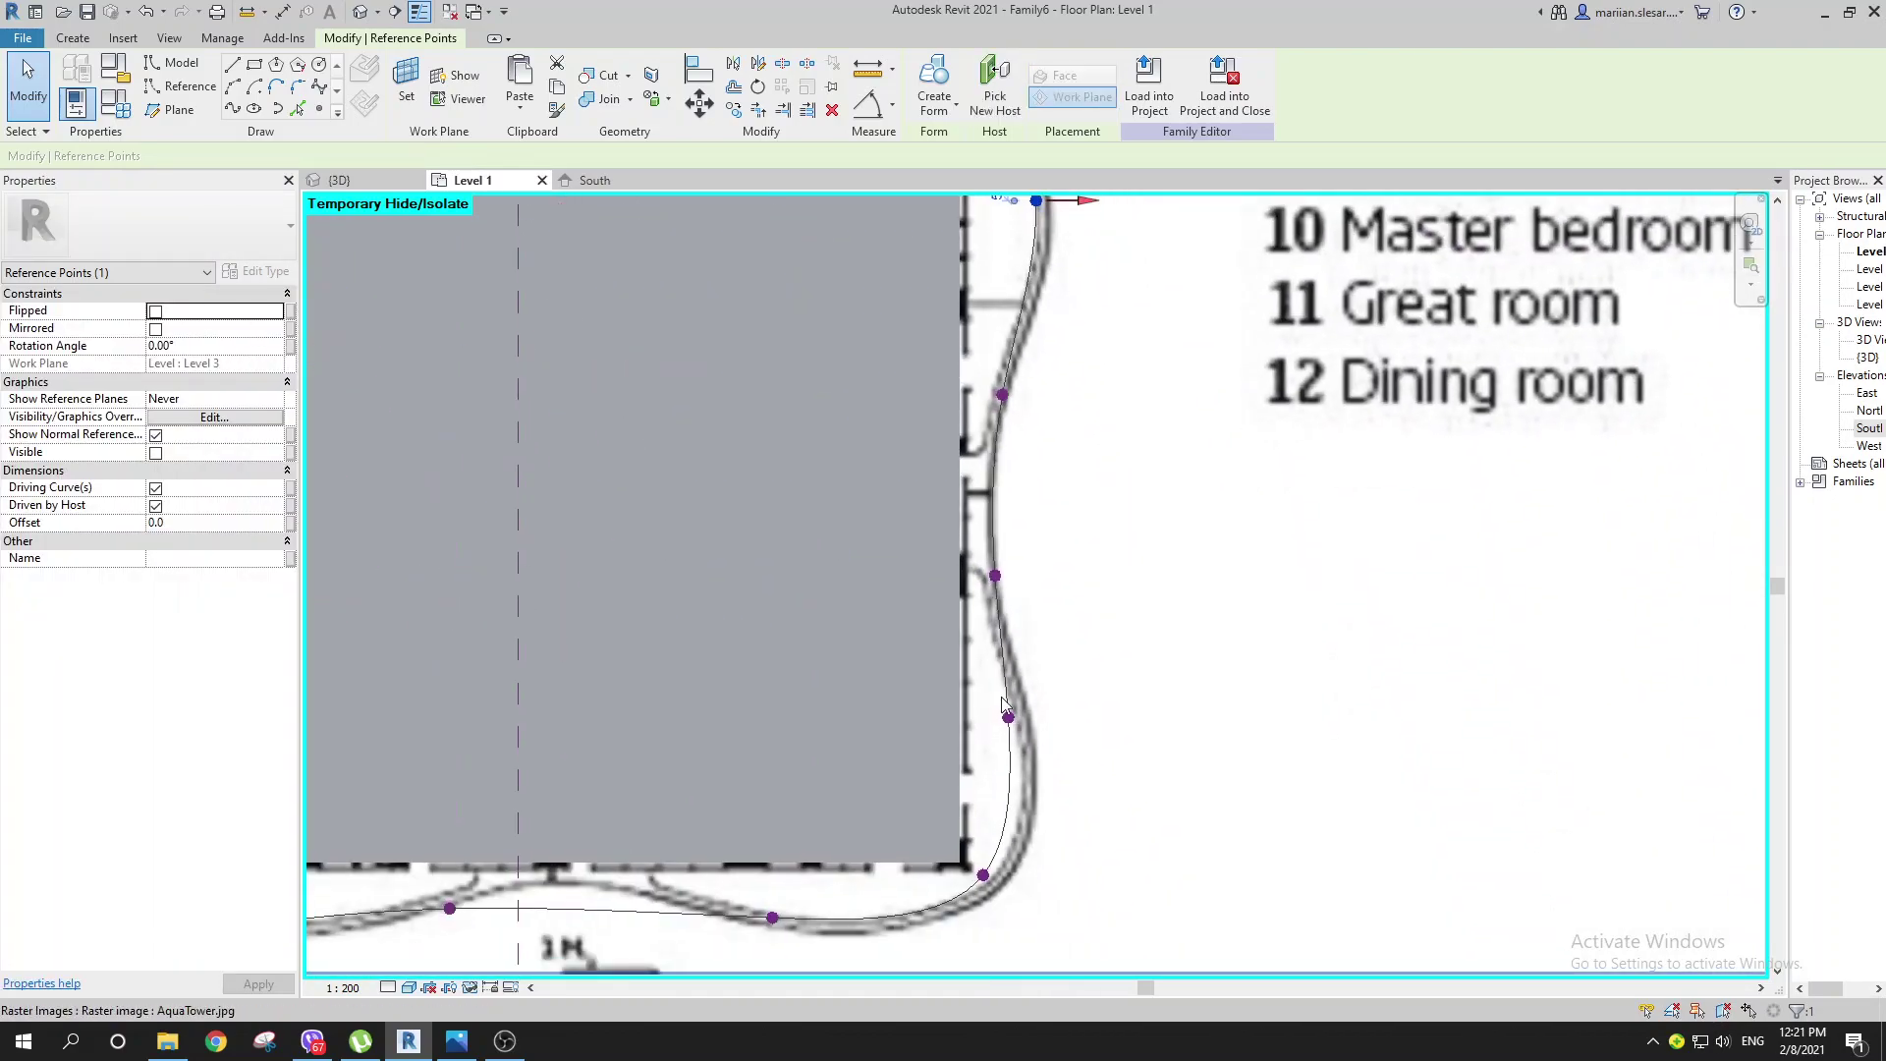
scroll(1019, 732, "up", 2)
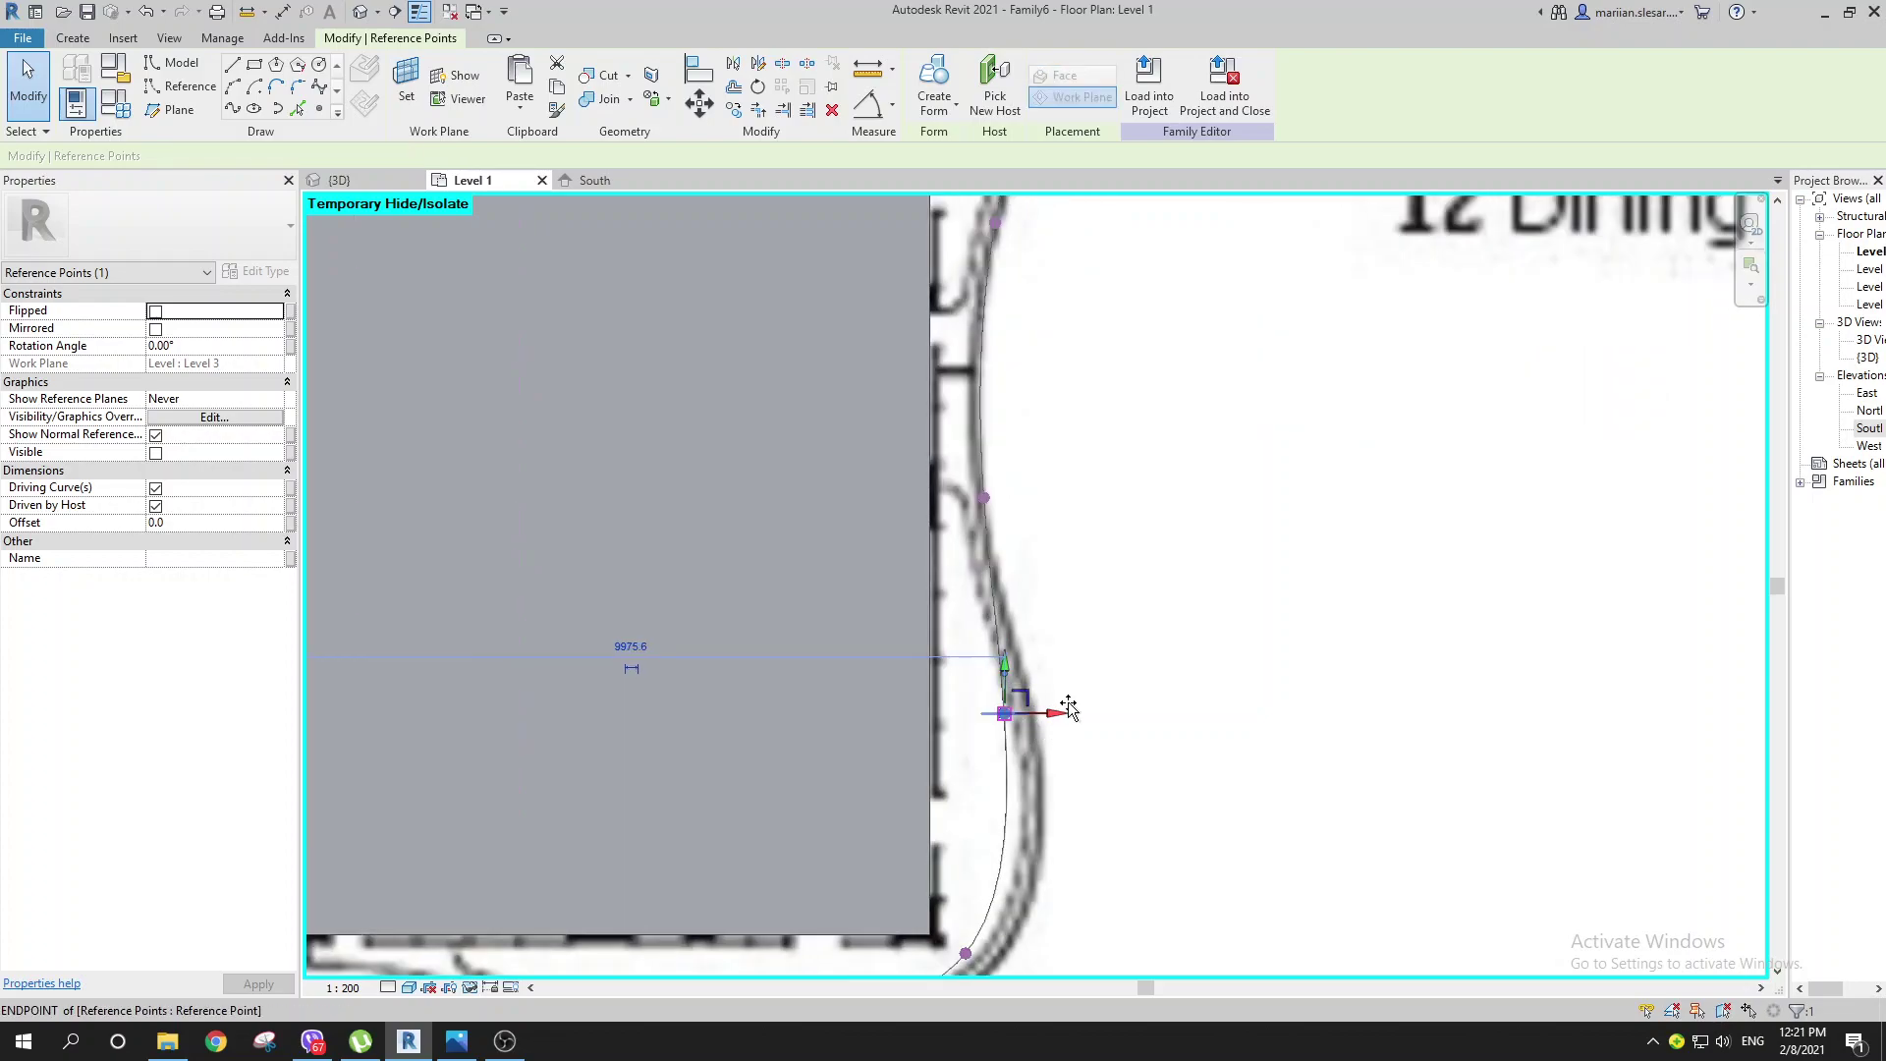
left_click_drag(1068, 703, 1078, 709)
Step: Move the two south-edge points on either side of the vertical centre plane inward on the Level 3 outline
scroll(1122, 774, "down", 2)
middle_click_drag(1122, 774, 1328, 573)
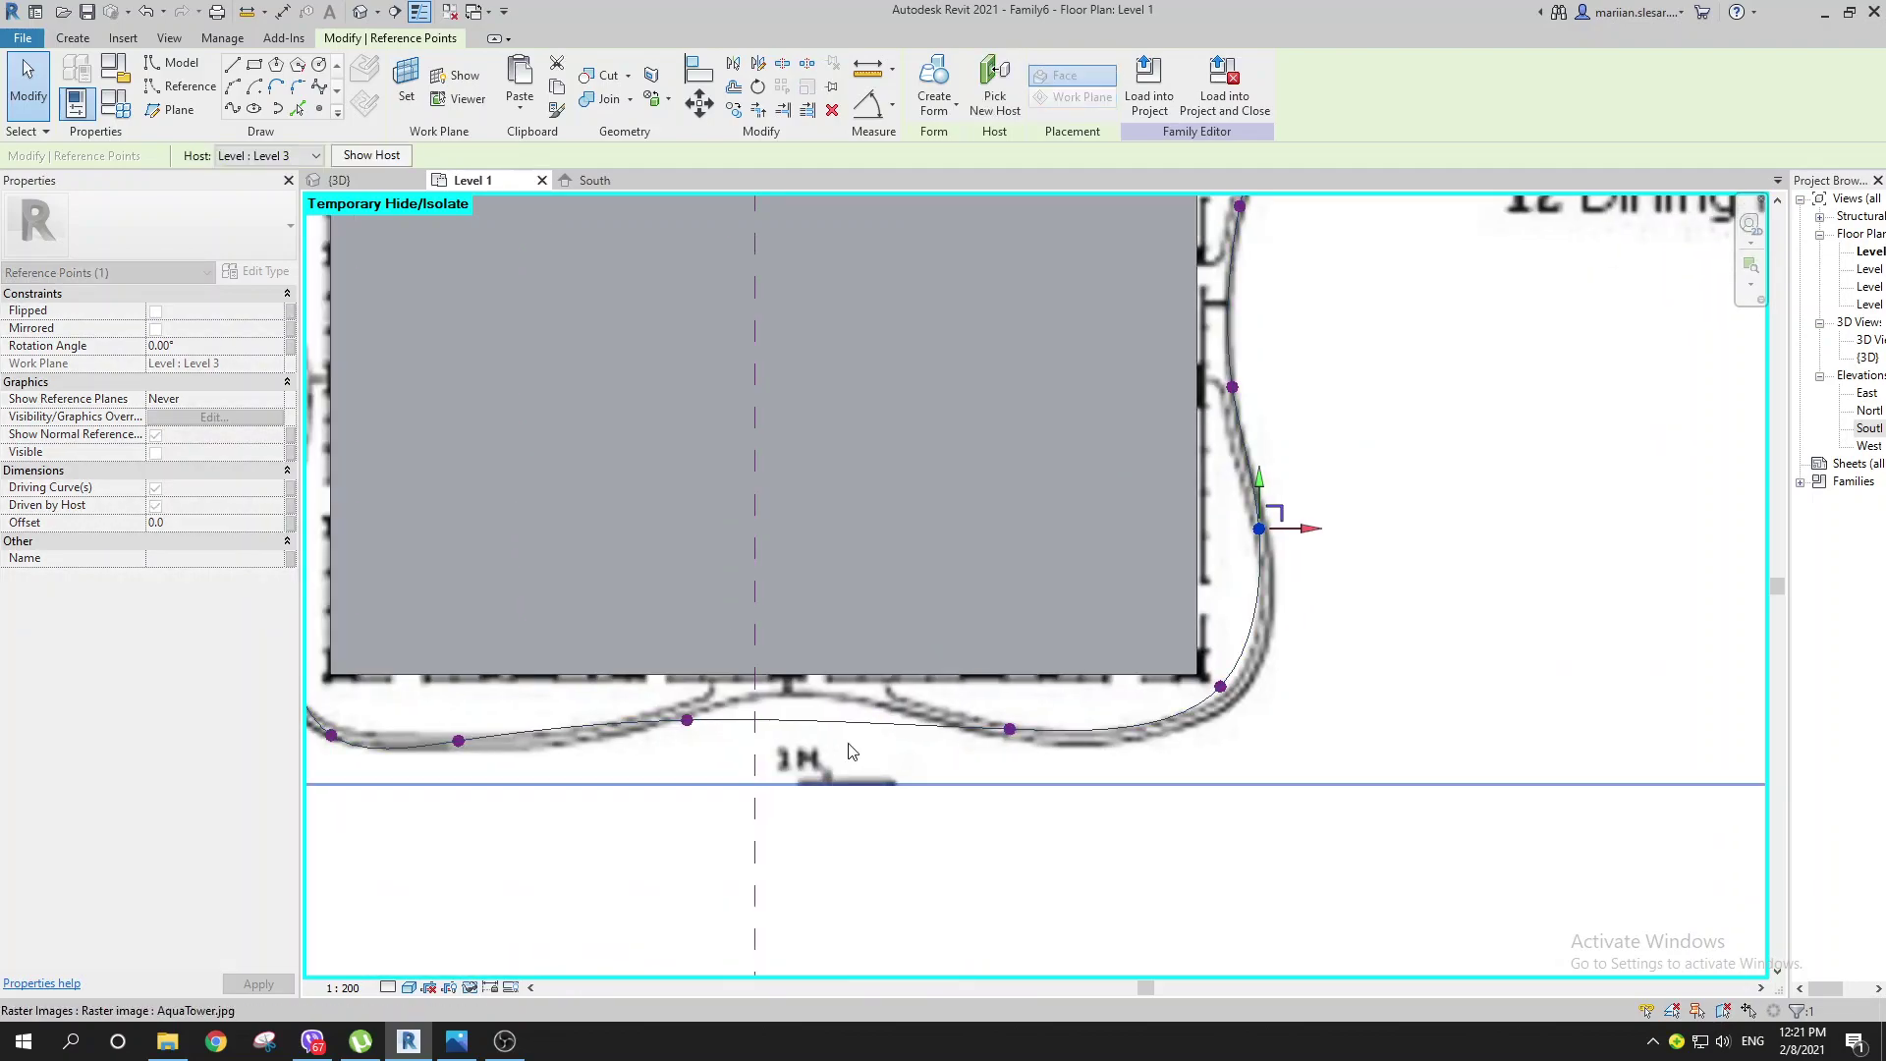
middle_click_drag(747, 735, 933, 725)
scroll(923, 719, "up", 2)
left_click(861, 710)
left_click_drag(860, 658, 859, 601)
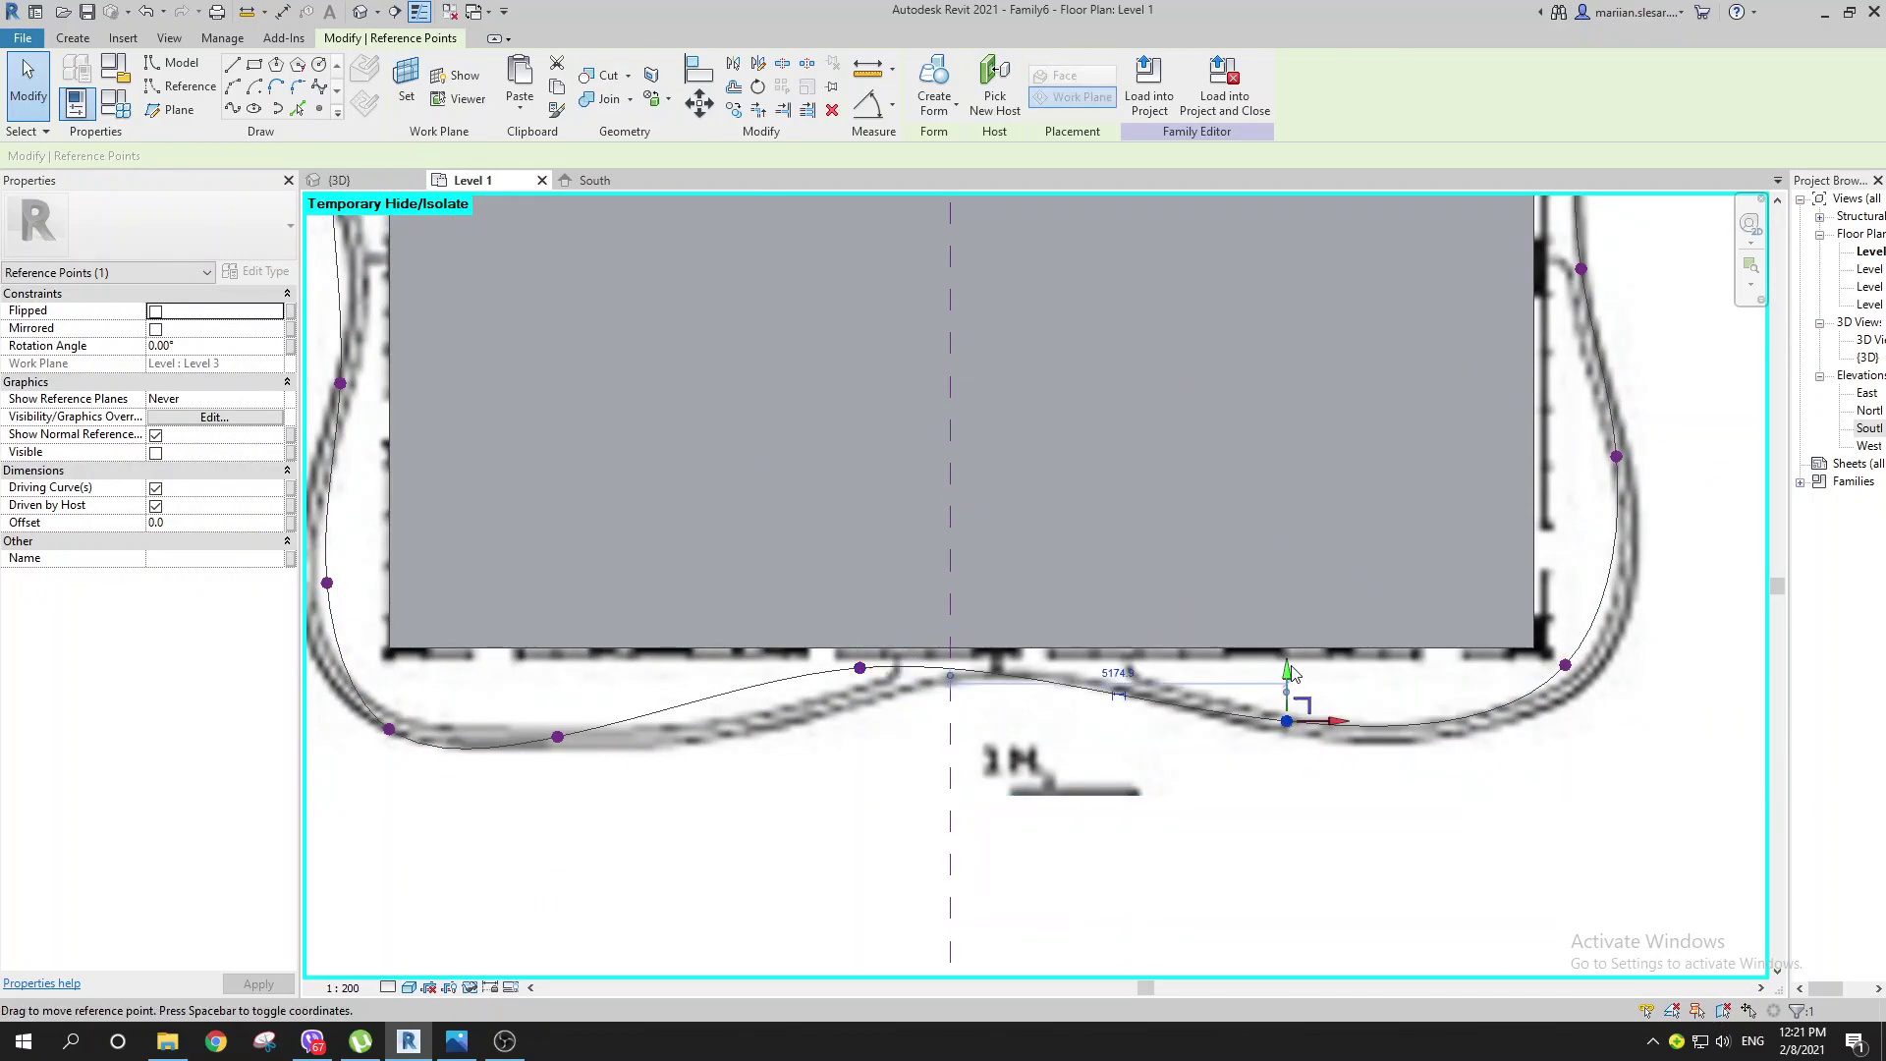
left_click_drag(1288, 671, 1290, 640)
Step: Move the second west-edge point above the southwest corner of the Level 3 outline inward
middle_click_drag(1104, 804, 1418, 830)
scroll(1417, 830, "down", 2)
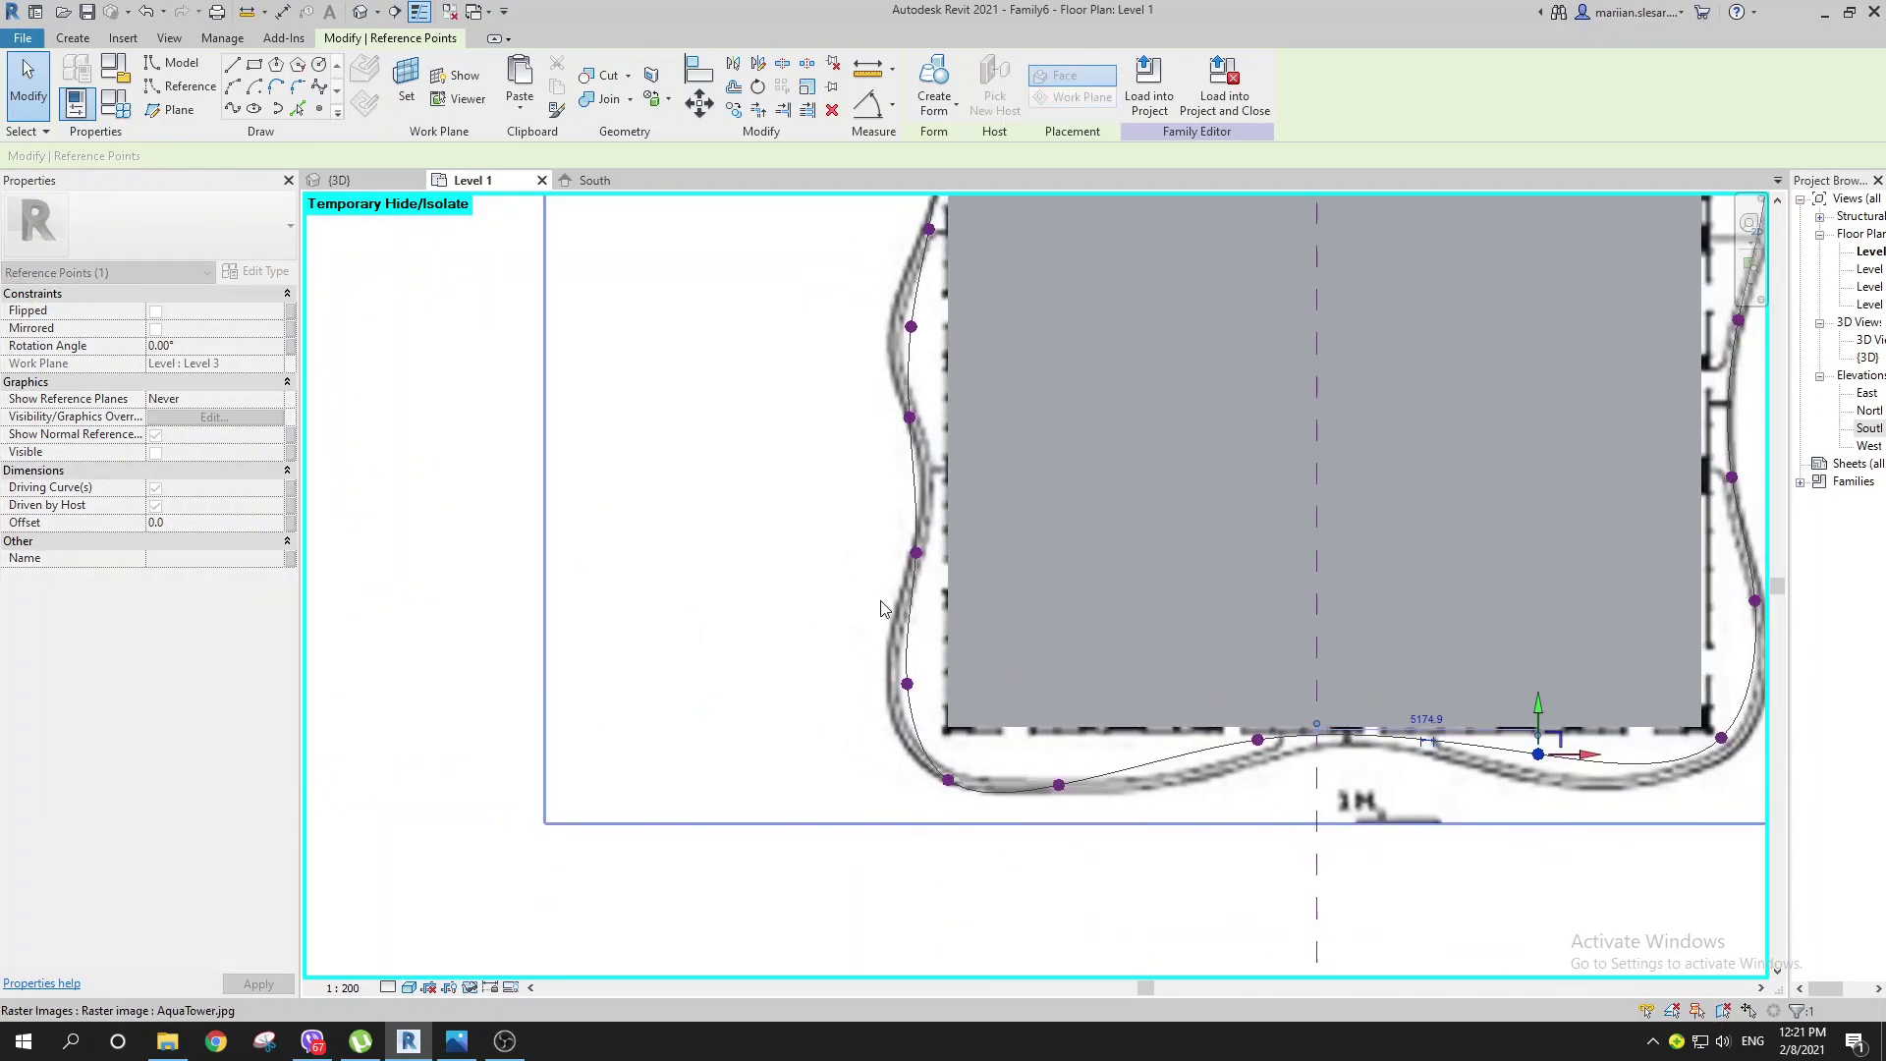
scroll(880, 608, "up", 1)
left_click(934, 529)
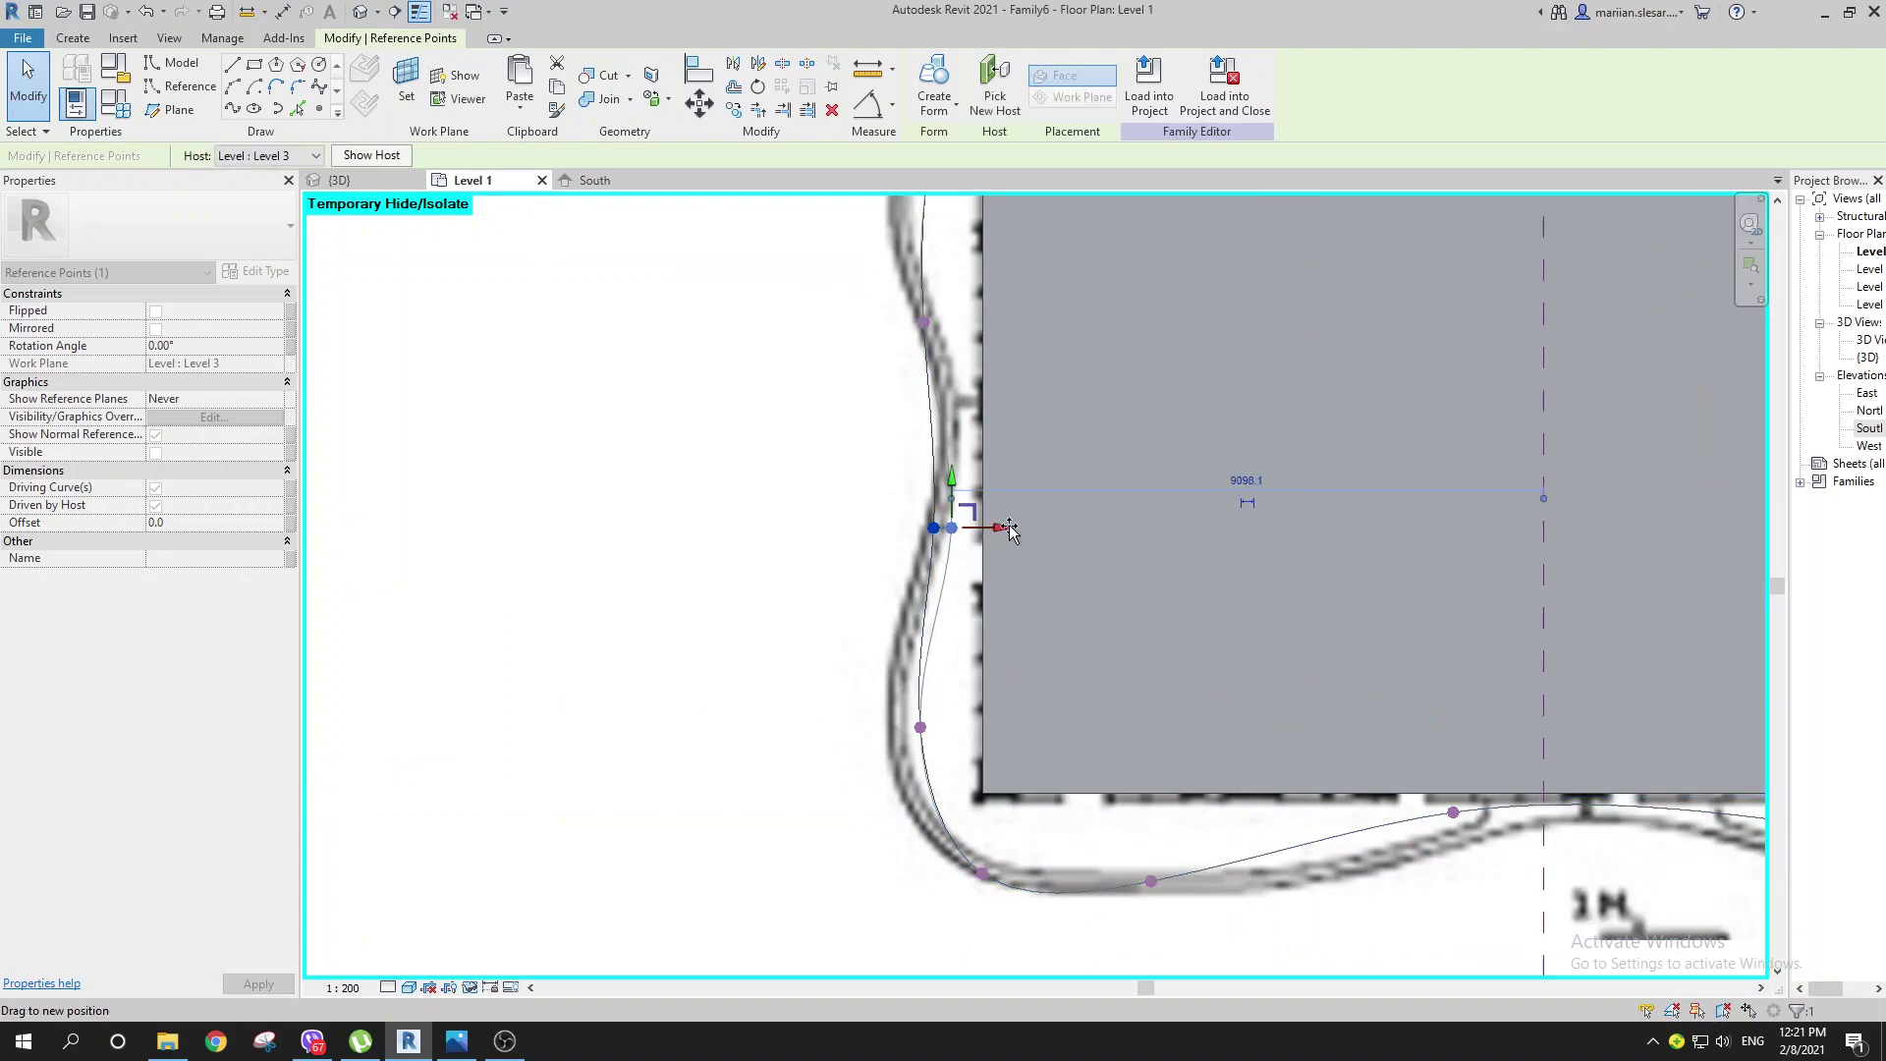
left_click_drag(1017, 528, 1007, 528)
Step: In the 3D view, copy the reshaped Level 3 outline with its points and paste it aligned to Level 4
scroll(1068, 451, "down", 3)
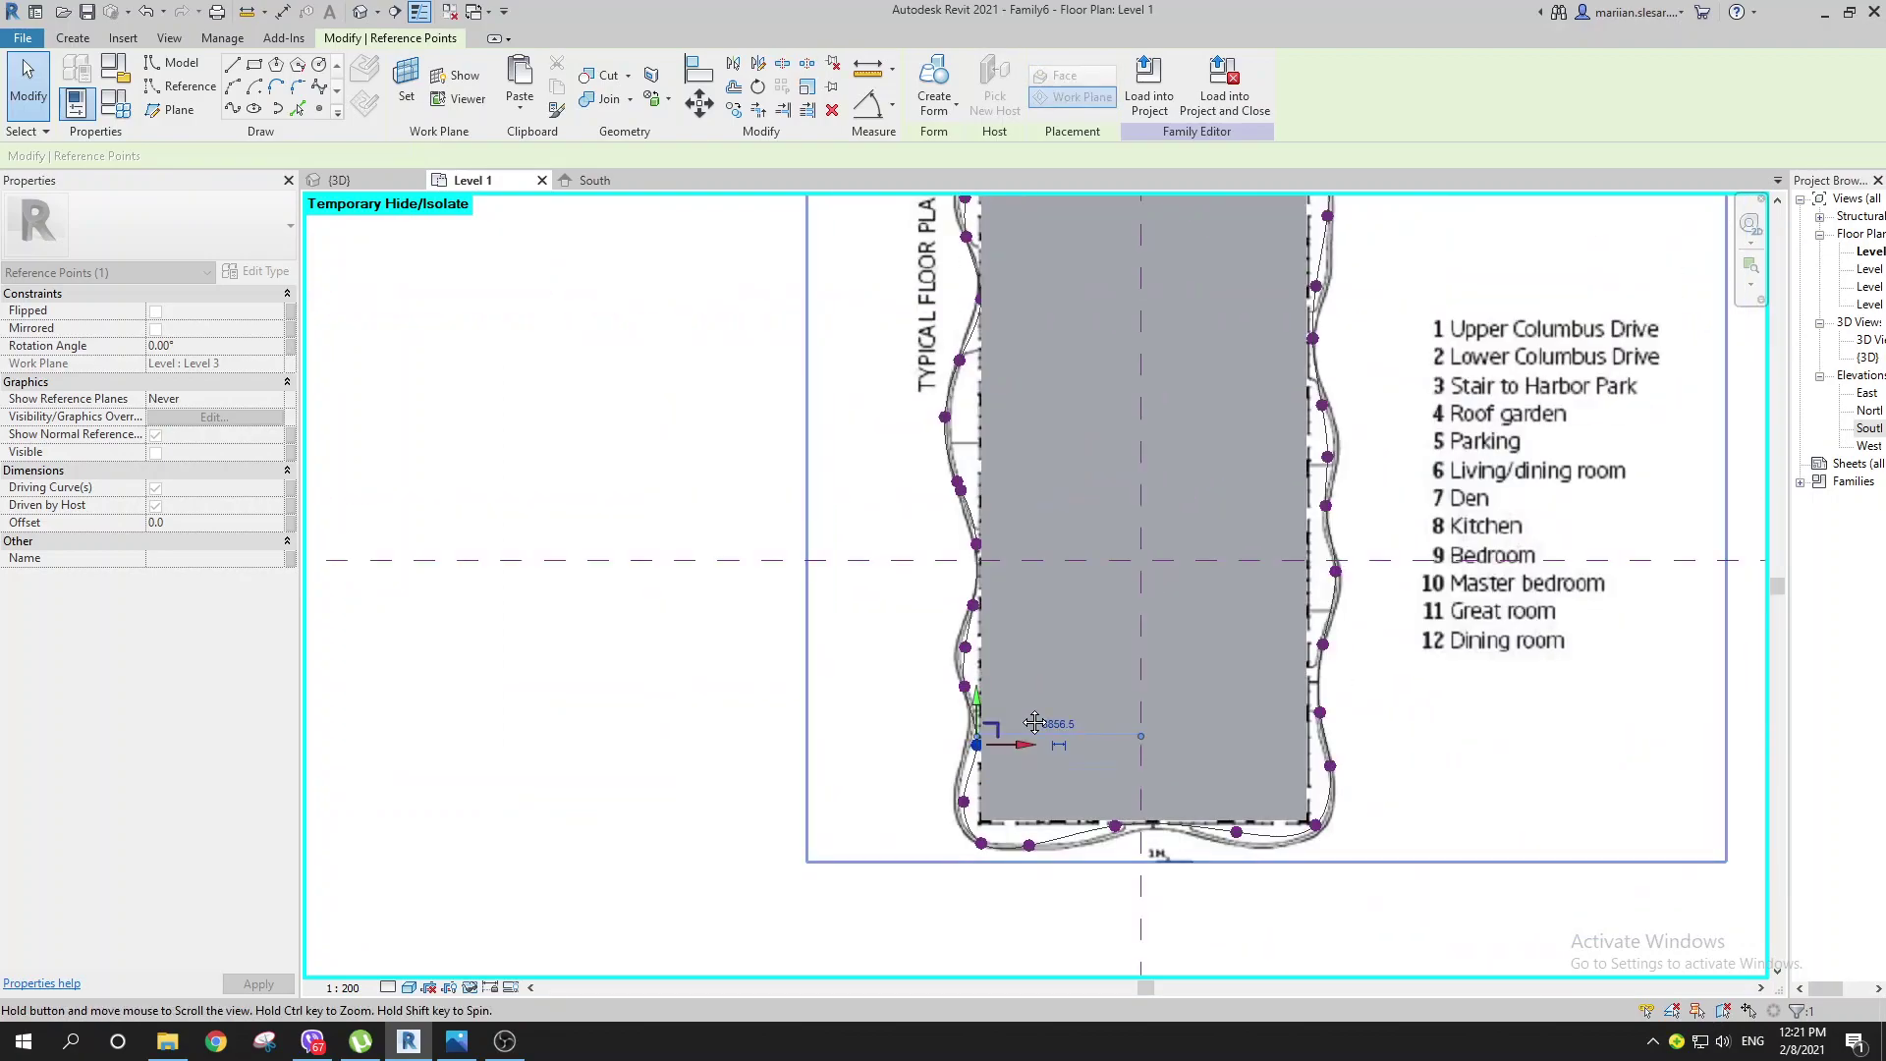
middle_click_drag(1071, 543, 1063, 602)
scroll(1063, 602, "down", 1)
left_click(361, 13)
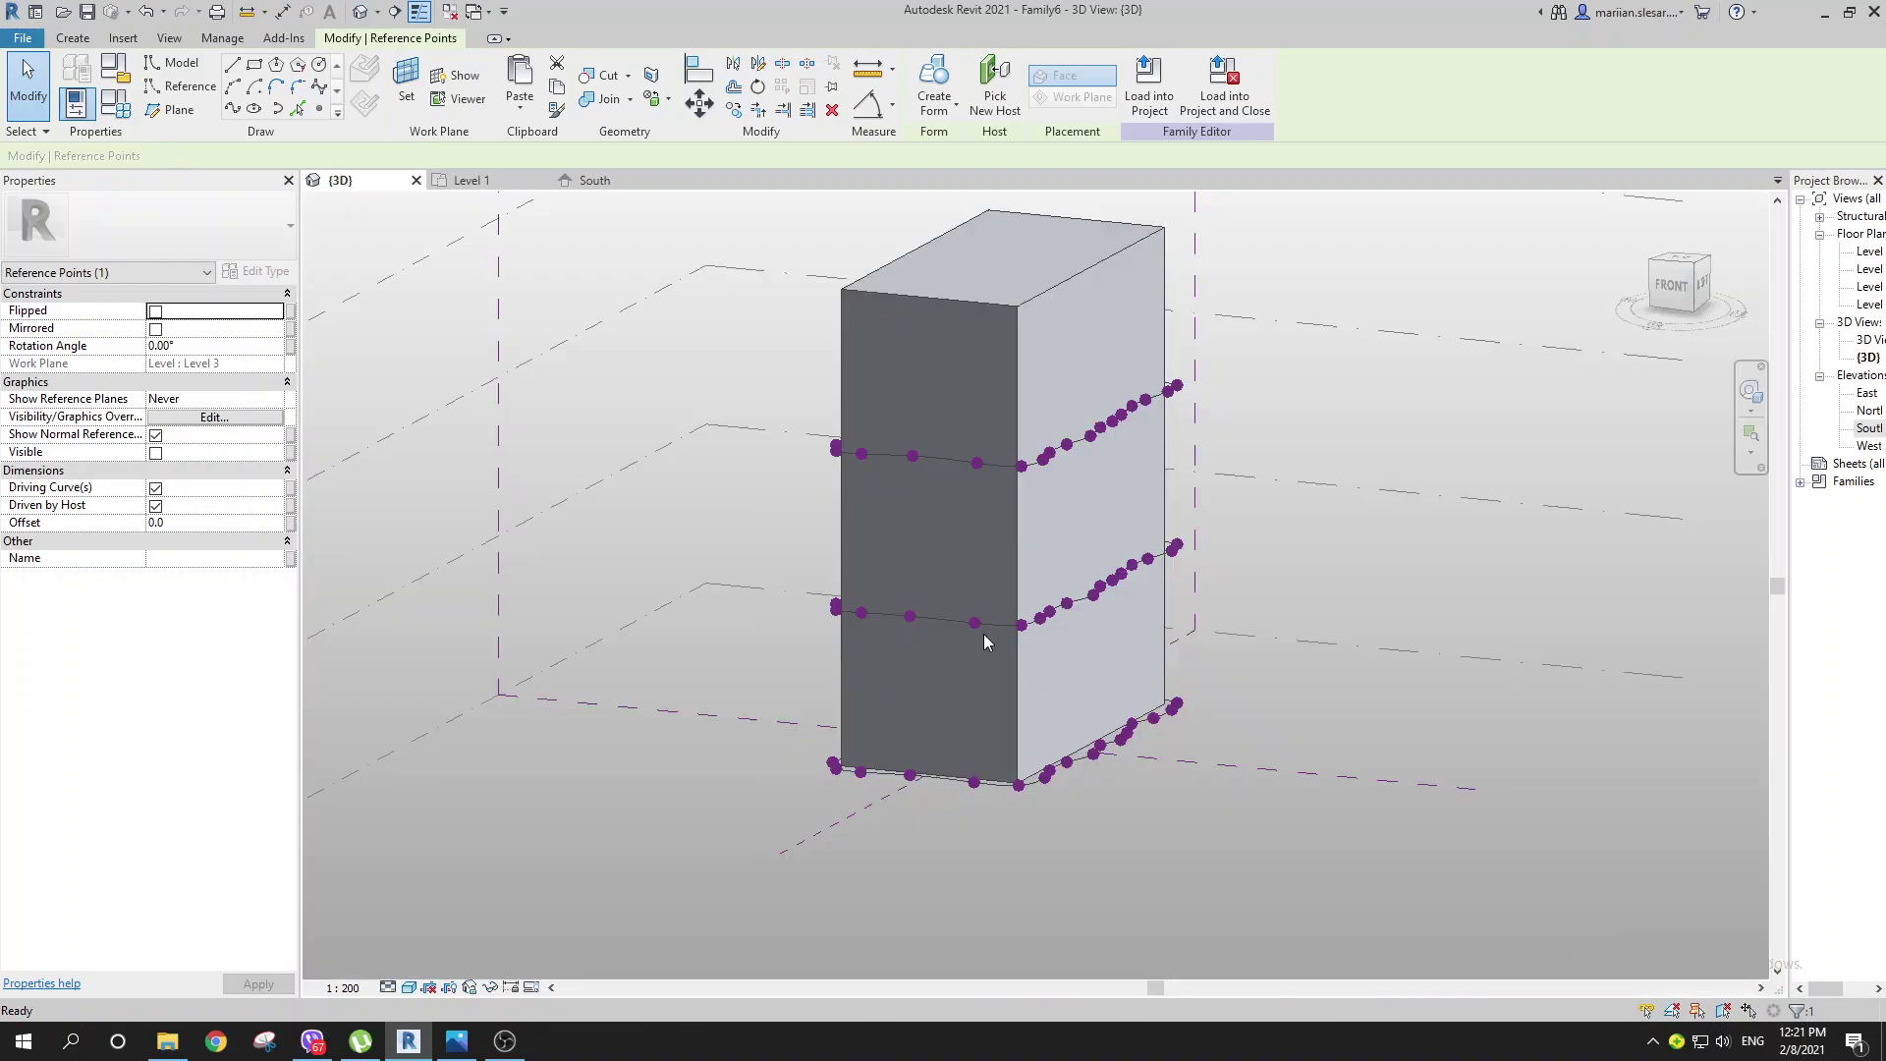
key("Escape")
middle_click_drag(929, 736, 992, 514, "shift")
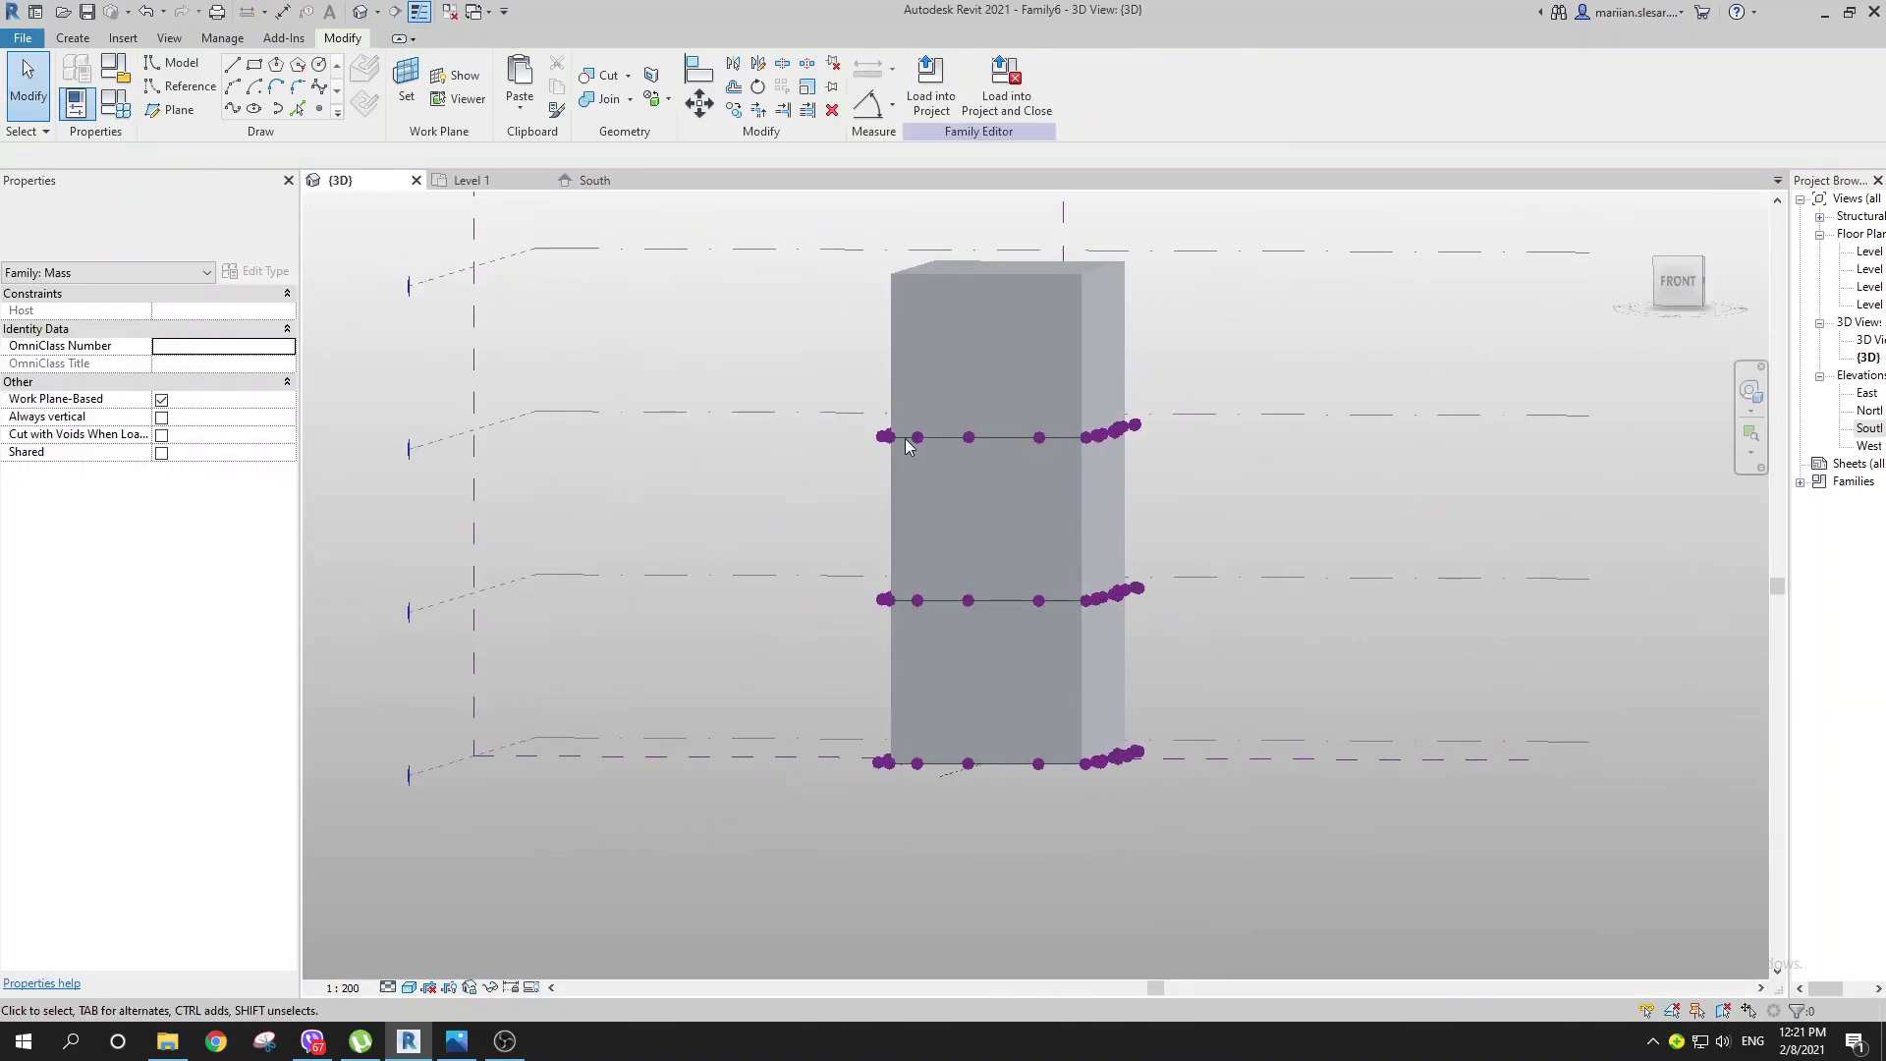
left_click_drag(828, 375, 1151, 489)
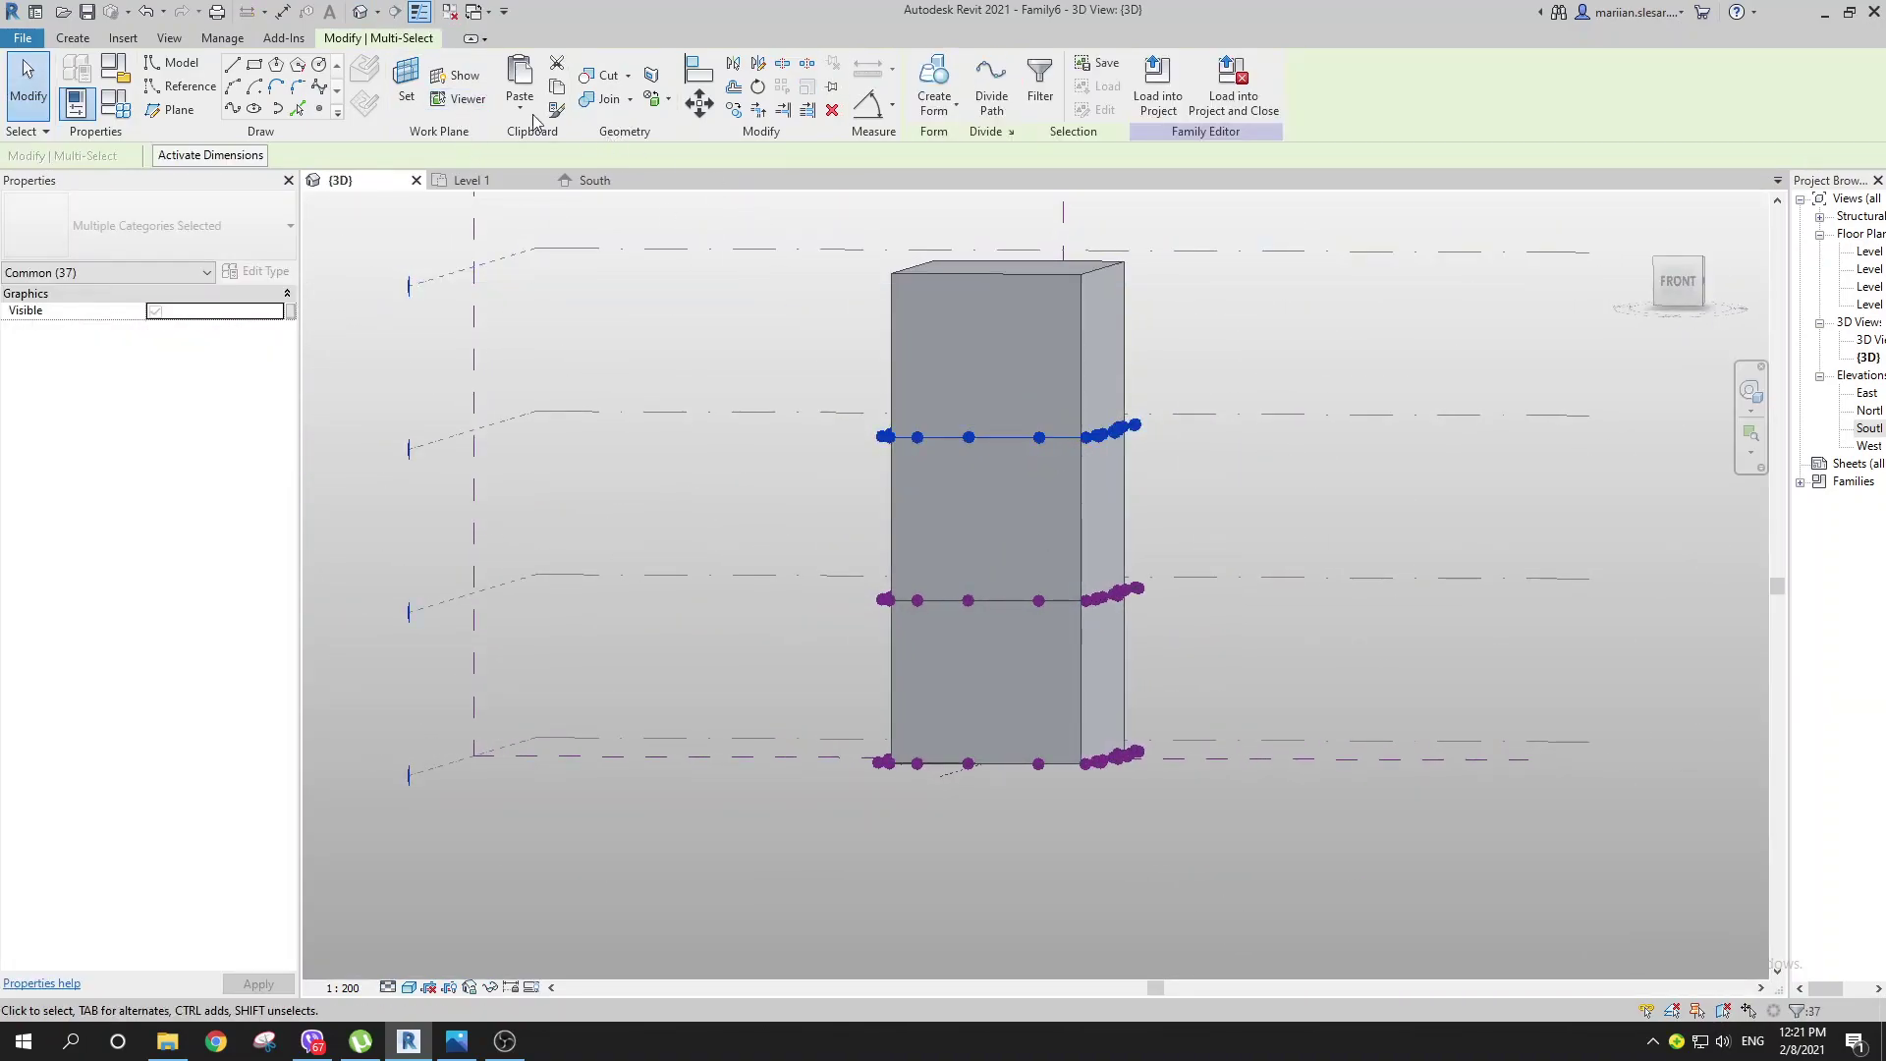
left_click(519, 99)
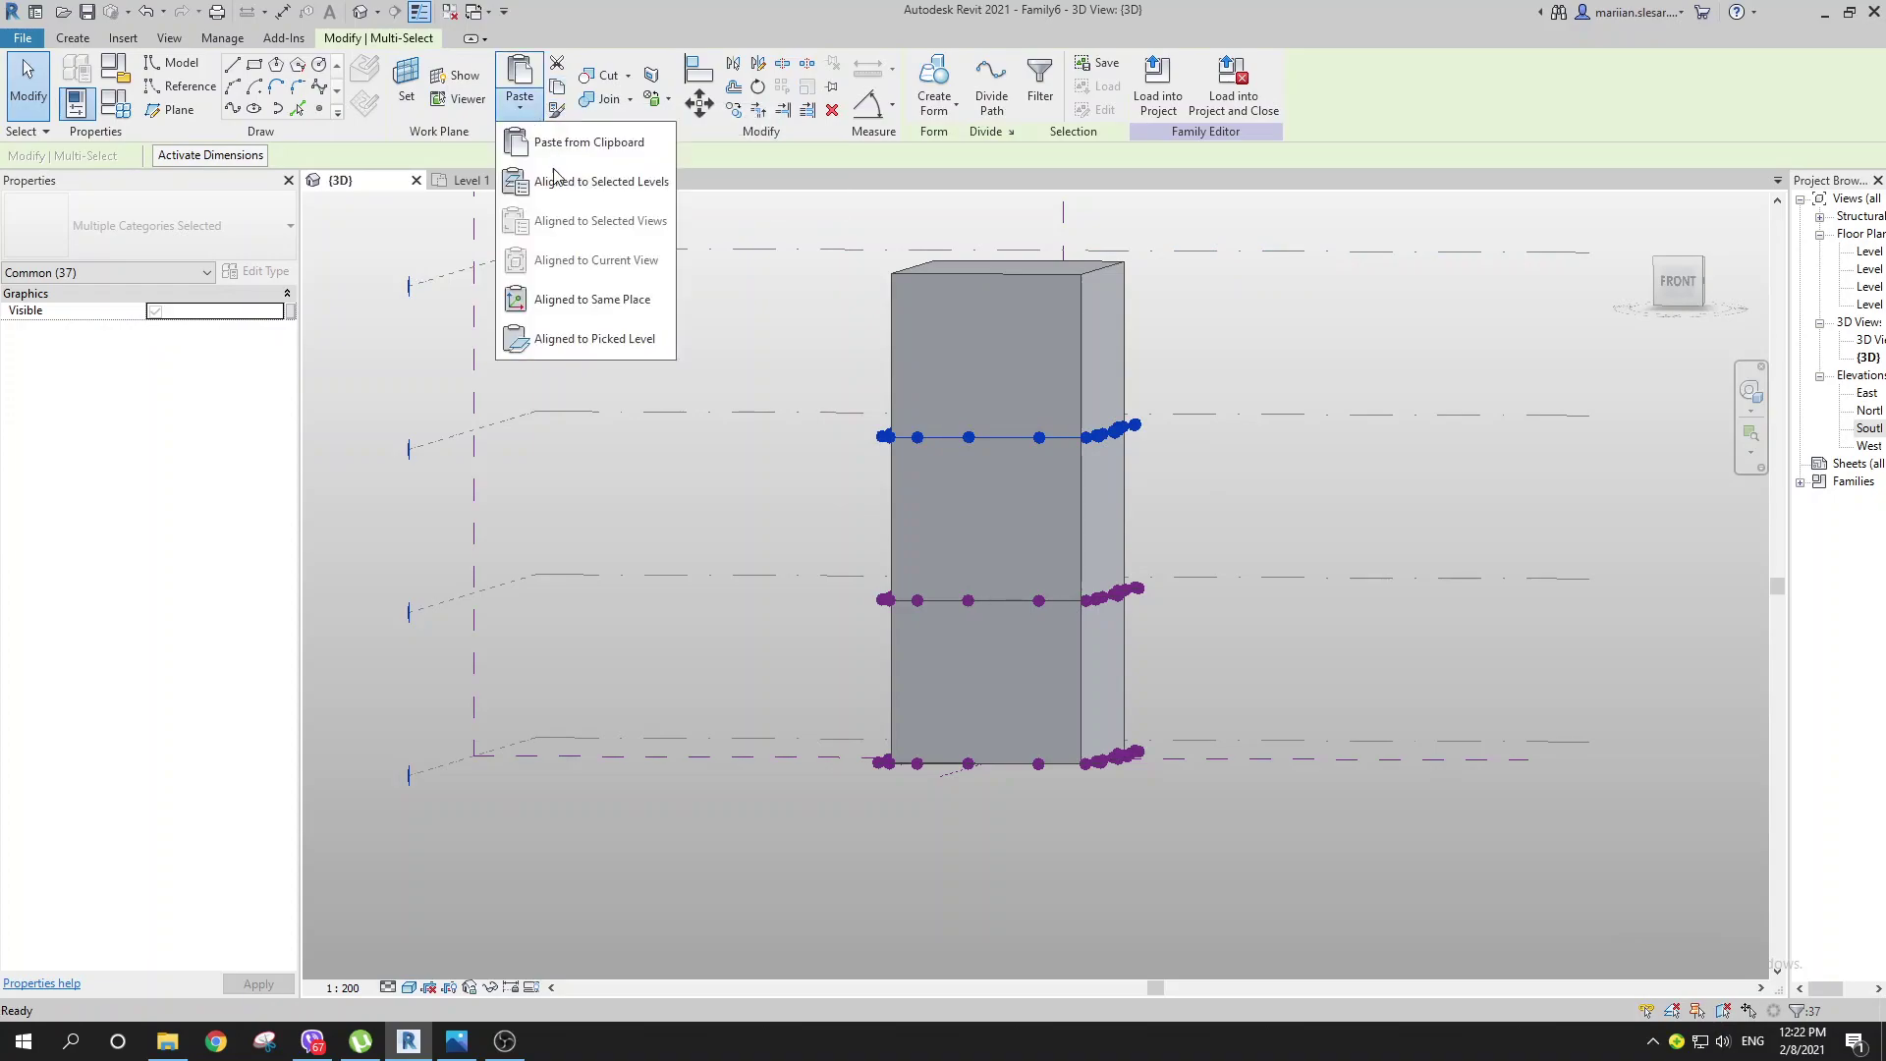
left_click(567, 185)
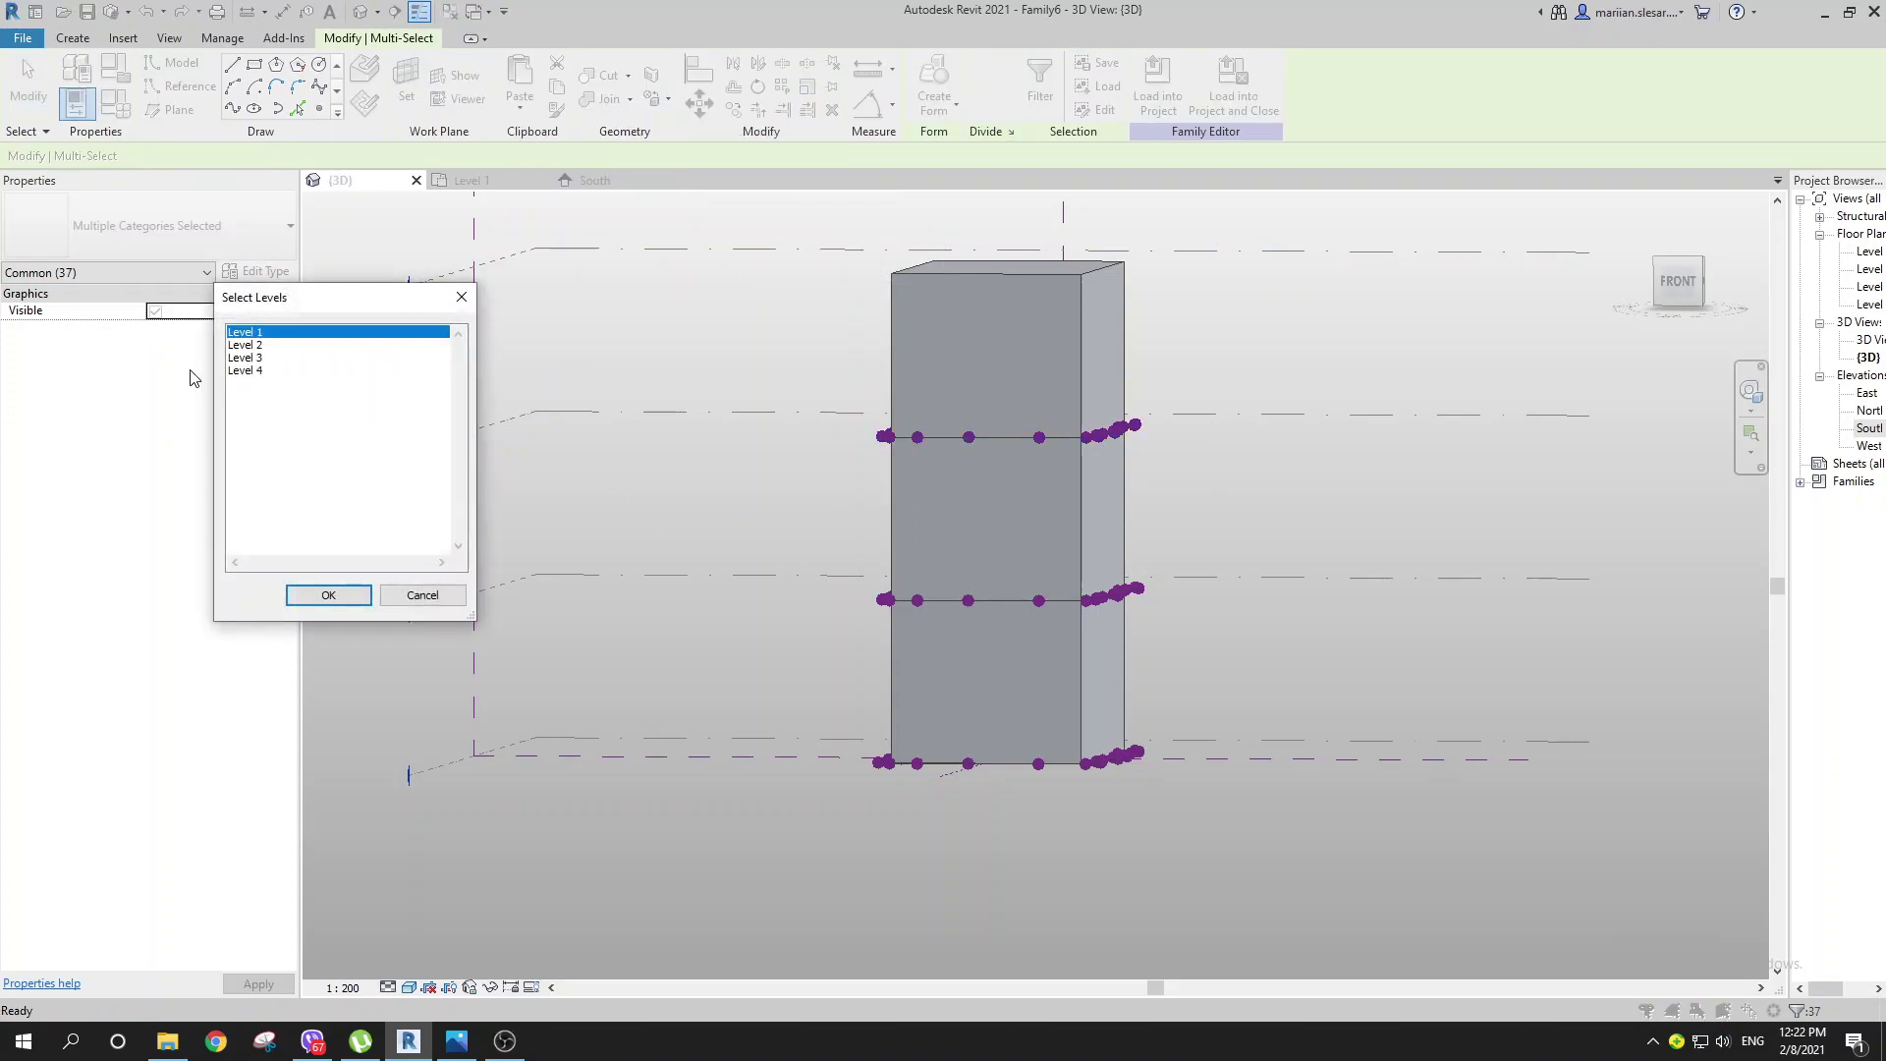
left_click(328, 596)
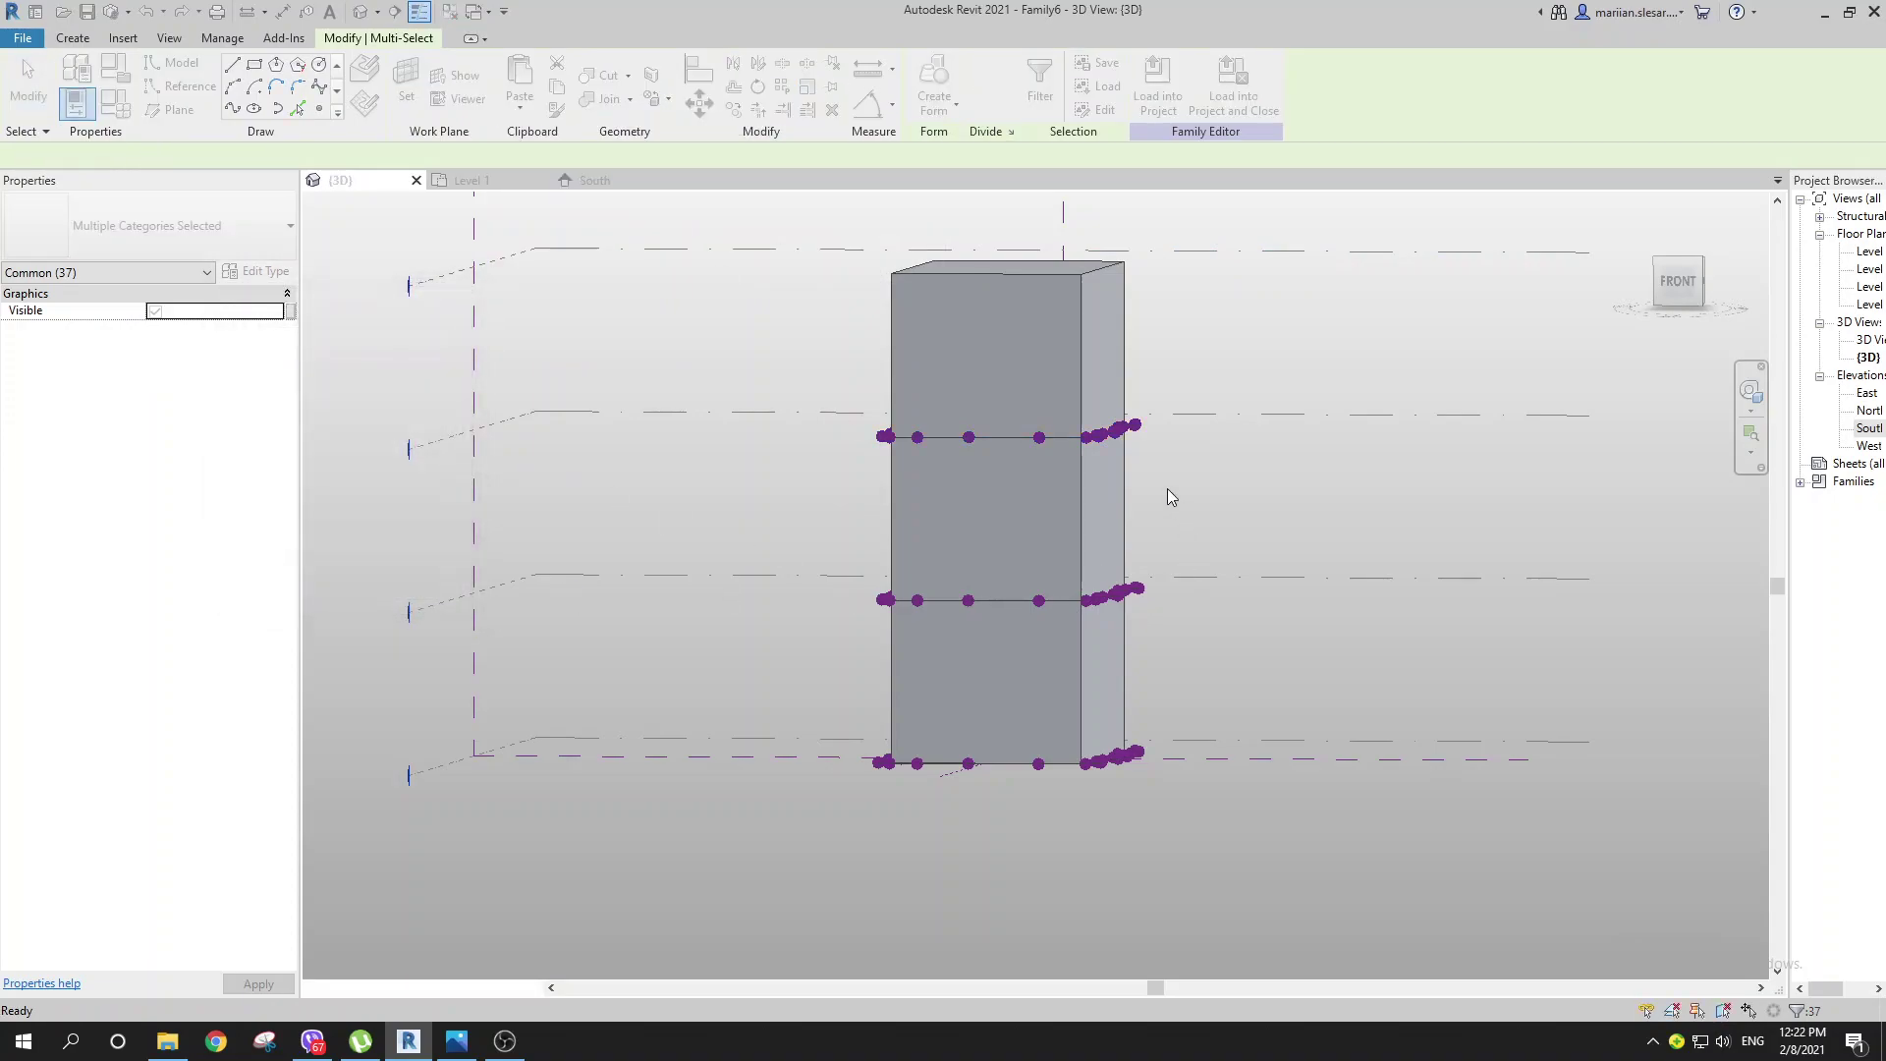
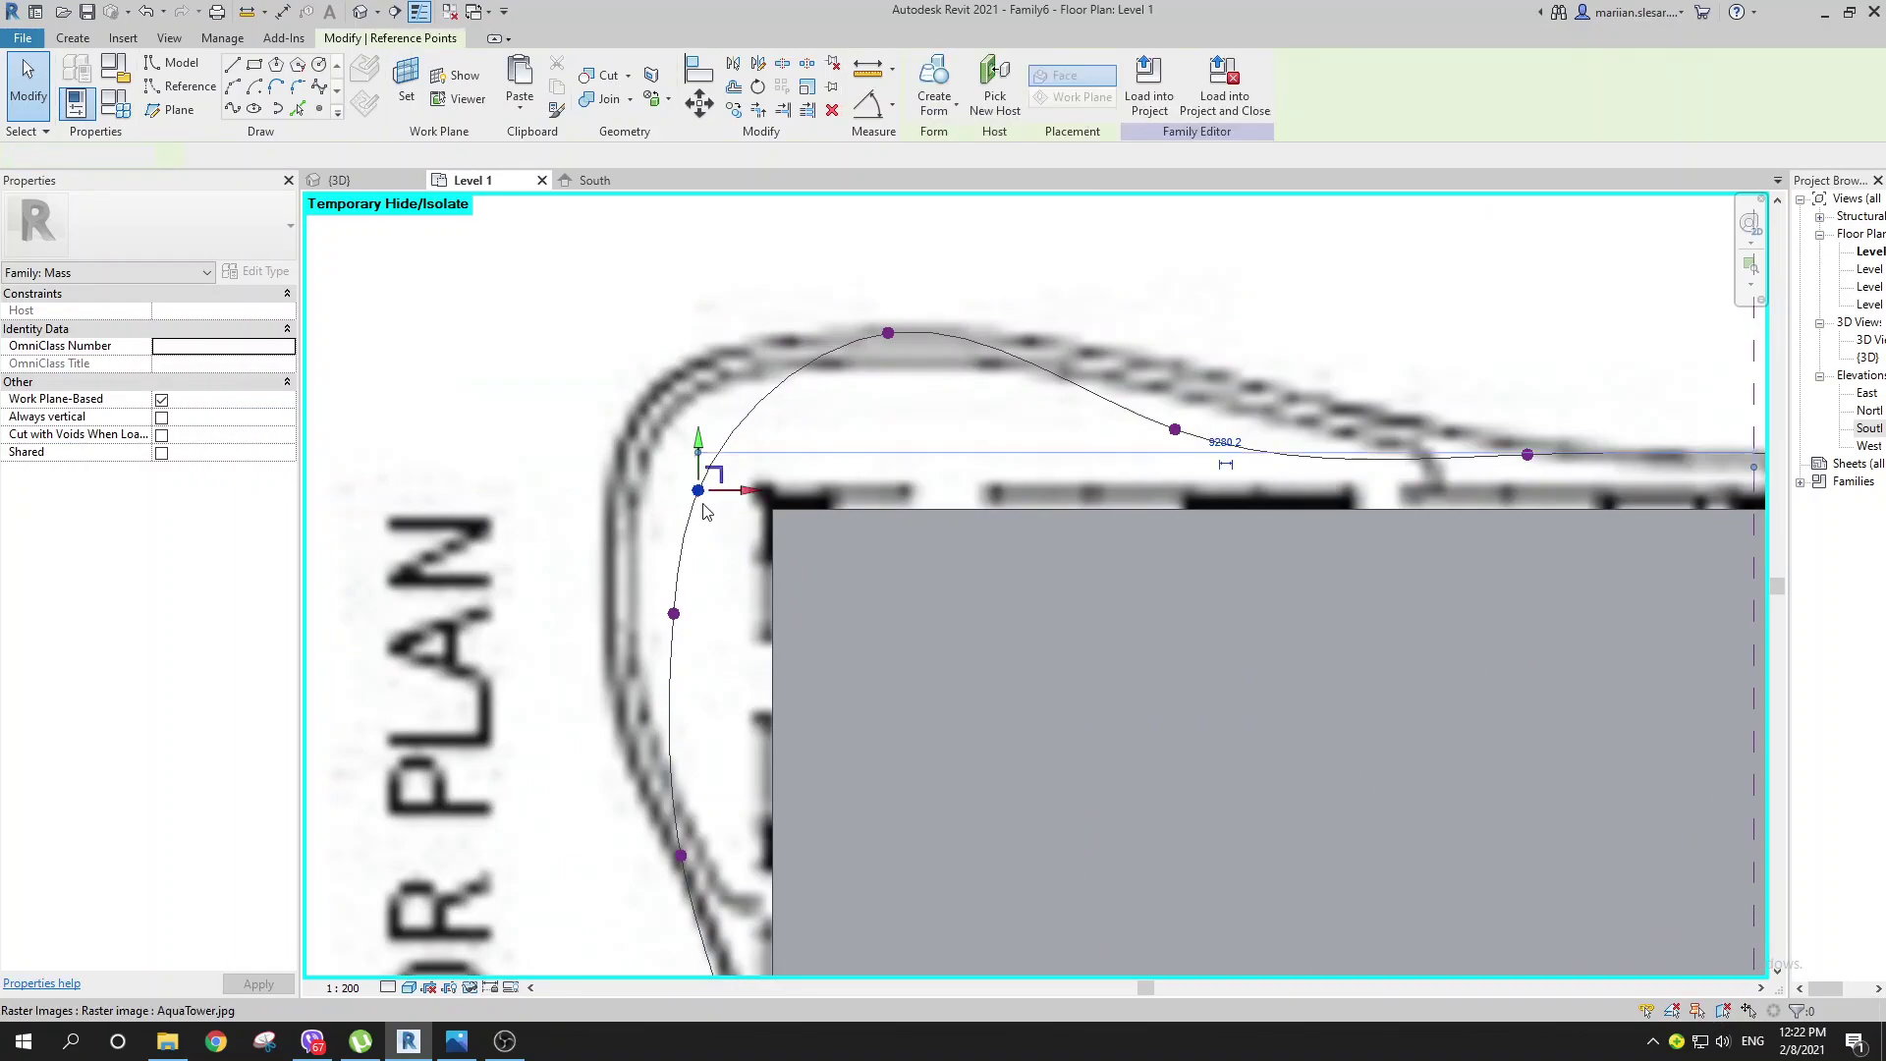
Step: In the Level 1 plan, move the Level 4 outline's northwest corner point and the west-edge point below it outward
left_click_drag(700, 490, 705, 492)
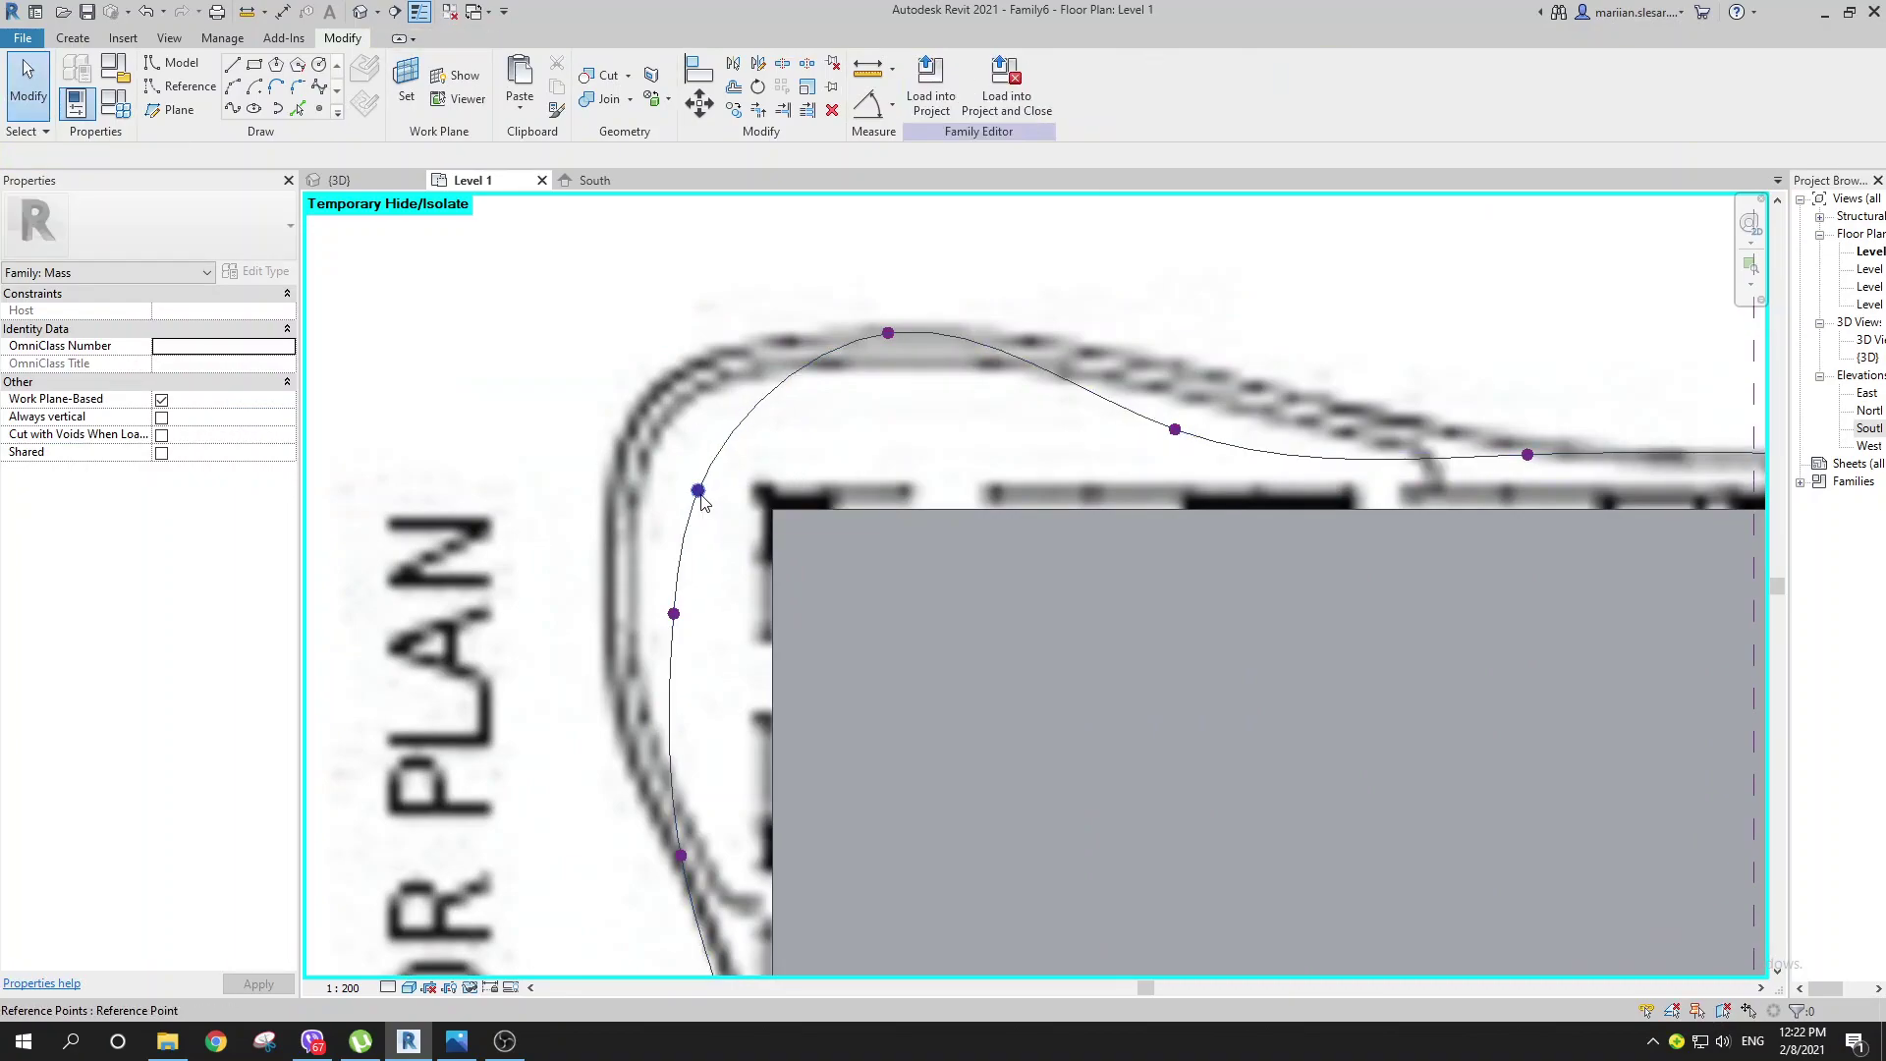
left_click(700, 492)
left_click_drag(728, 491, 685, 579)
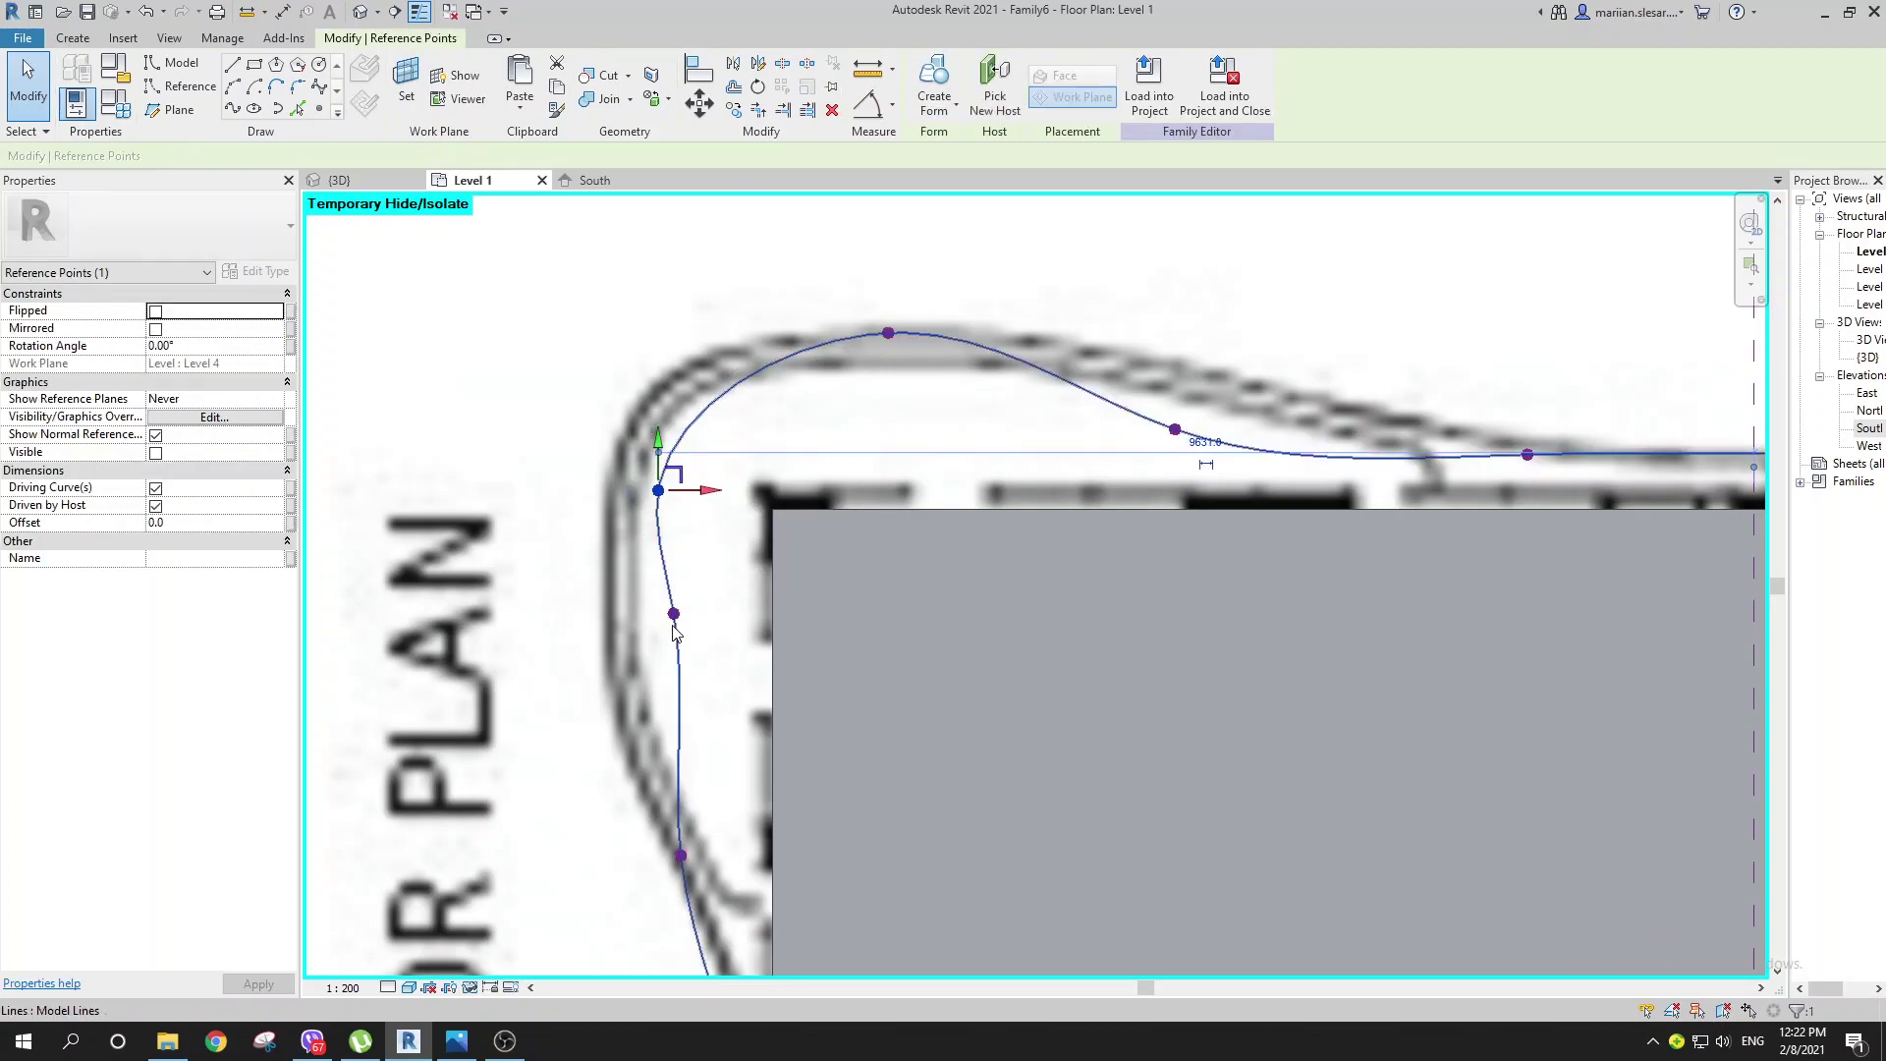
left_click(675, 616)
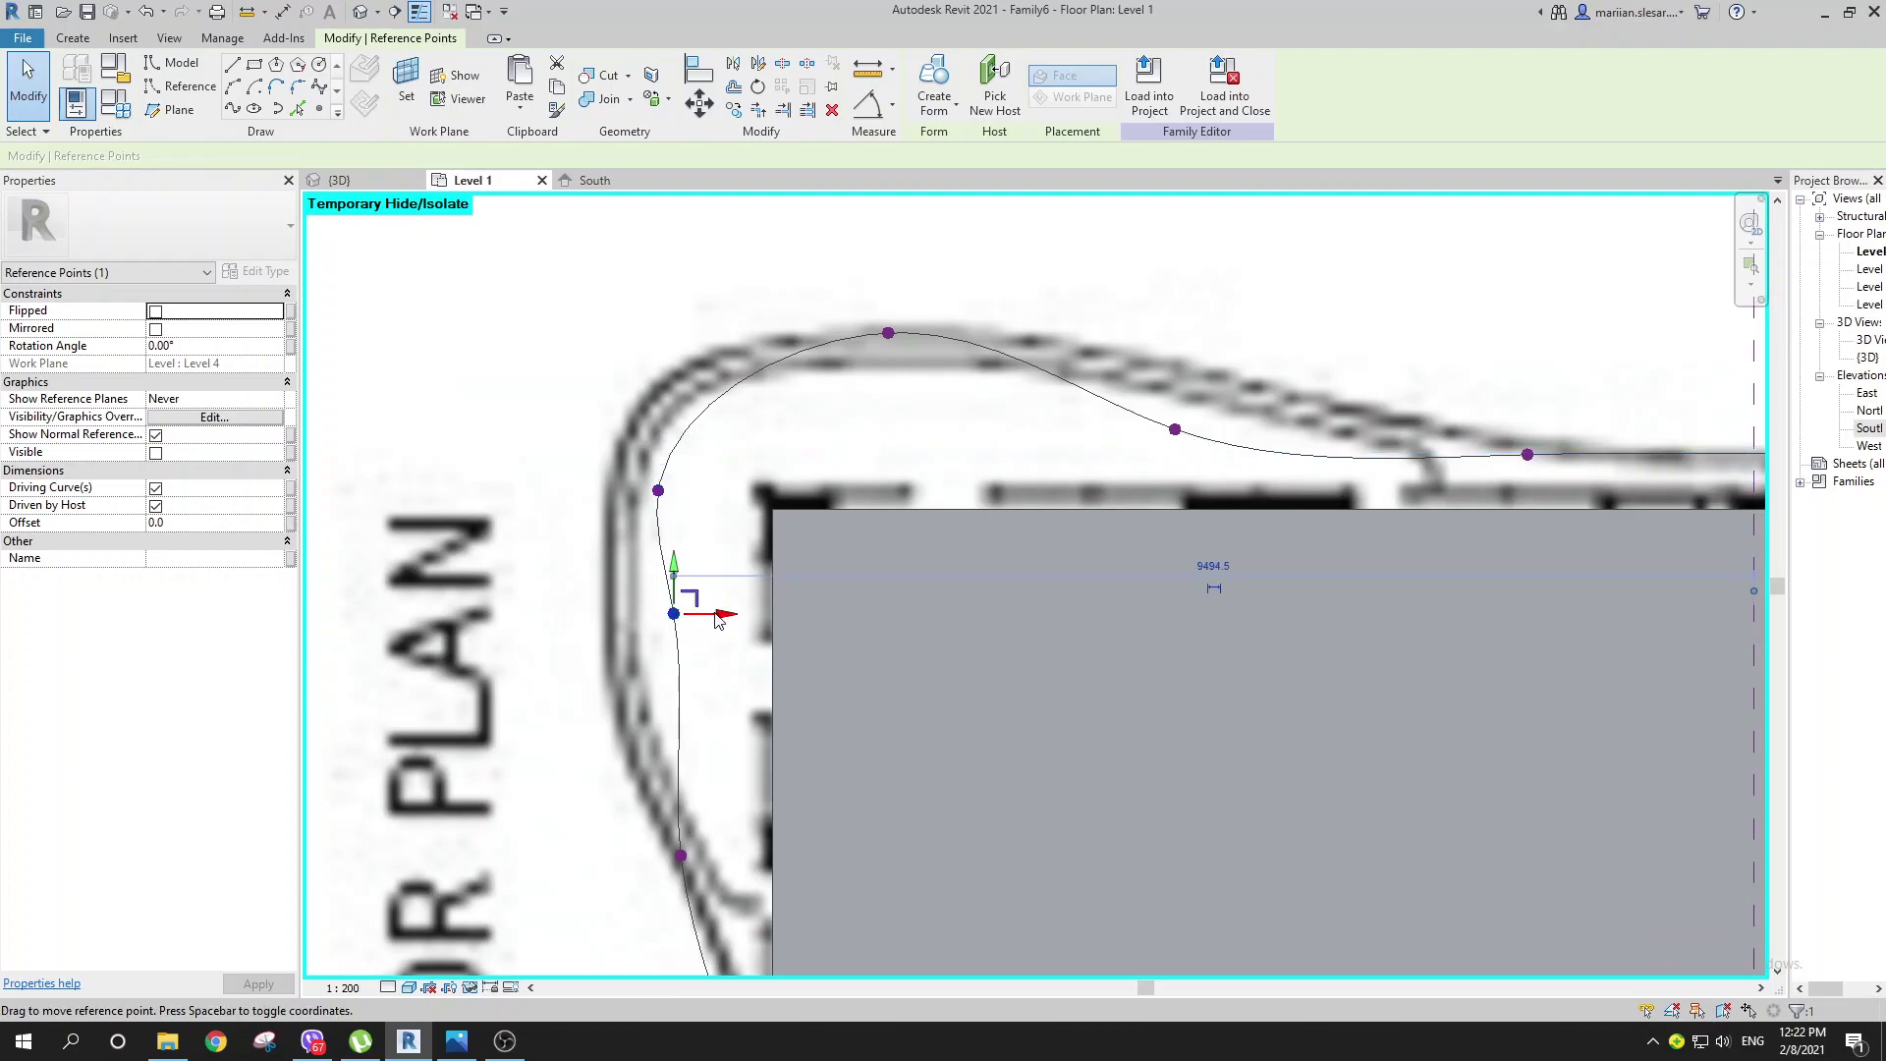
left_click_drag(720, 614, 675, 614)
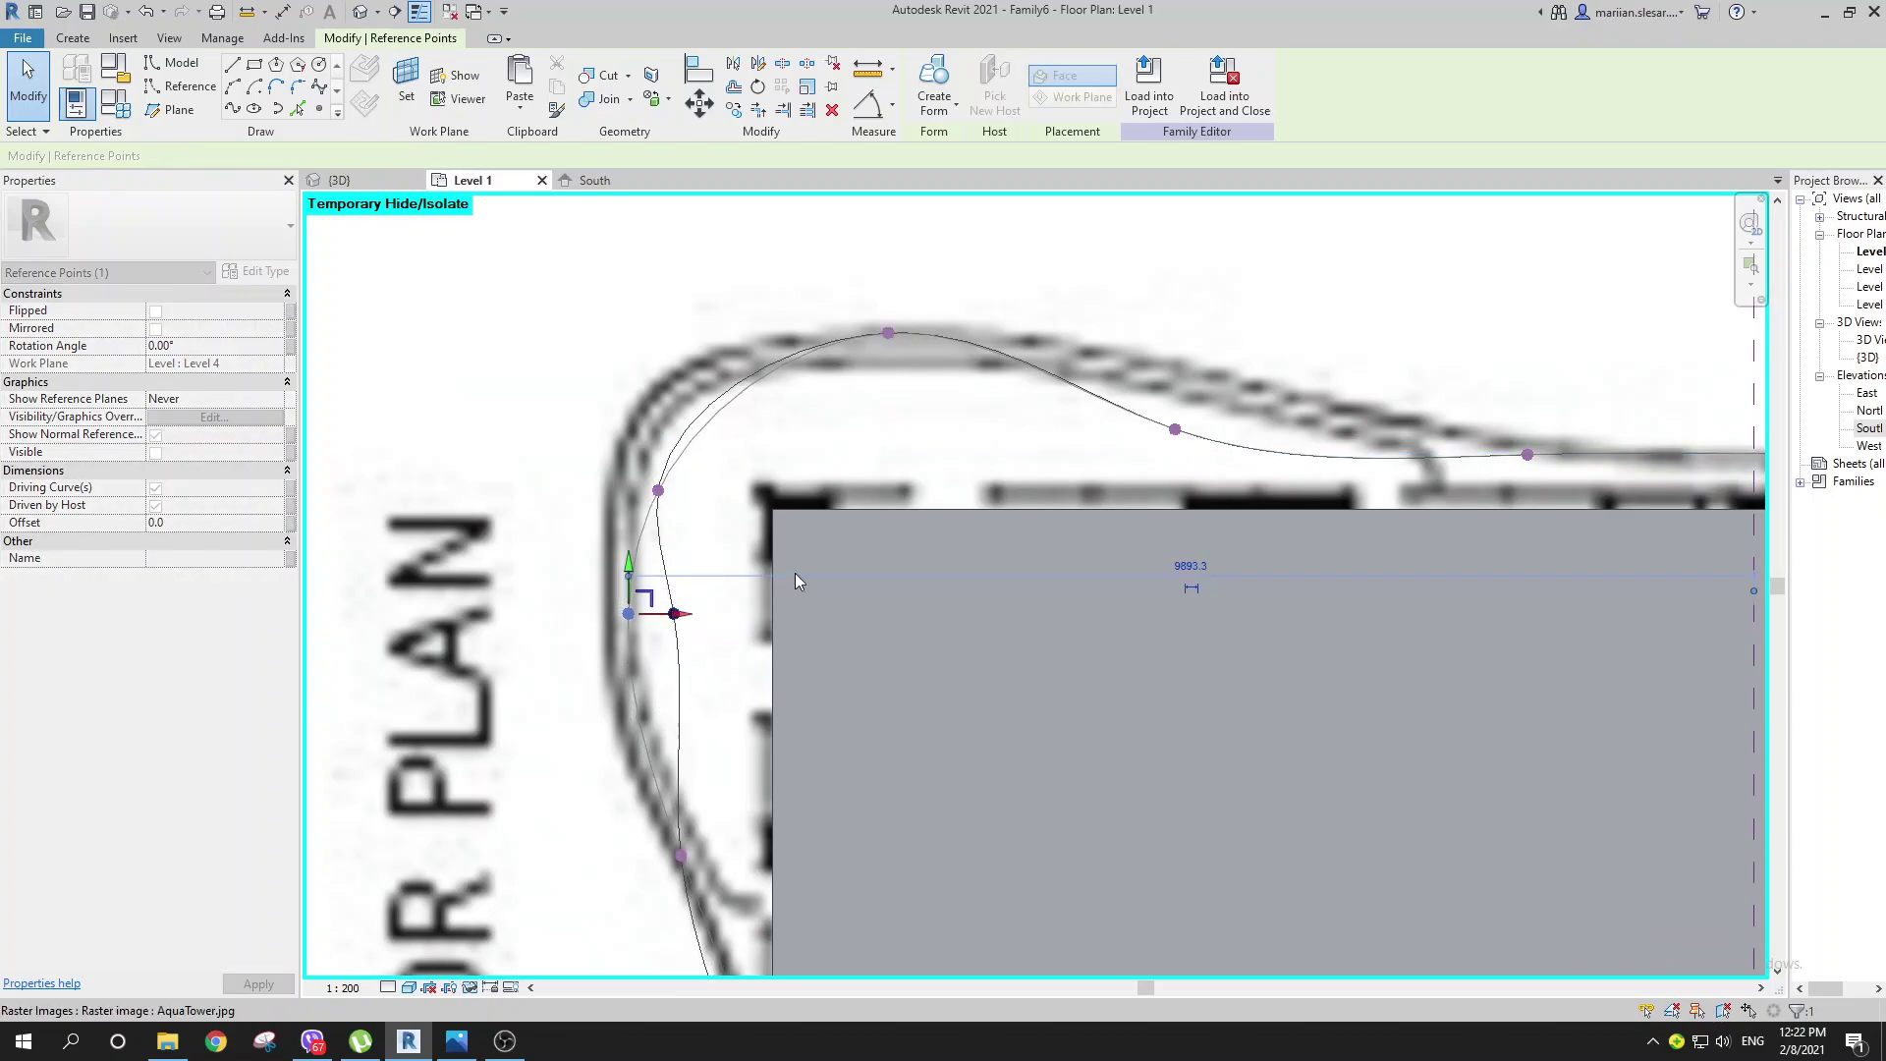
scroll(794, 574, "down", 2)
middle_click_drag(998, 680, 701, 485)
scroll(702, 573, "down", 1)
middle_click_drag(716, 573, 909, 495)
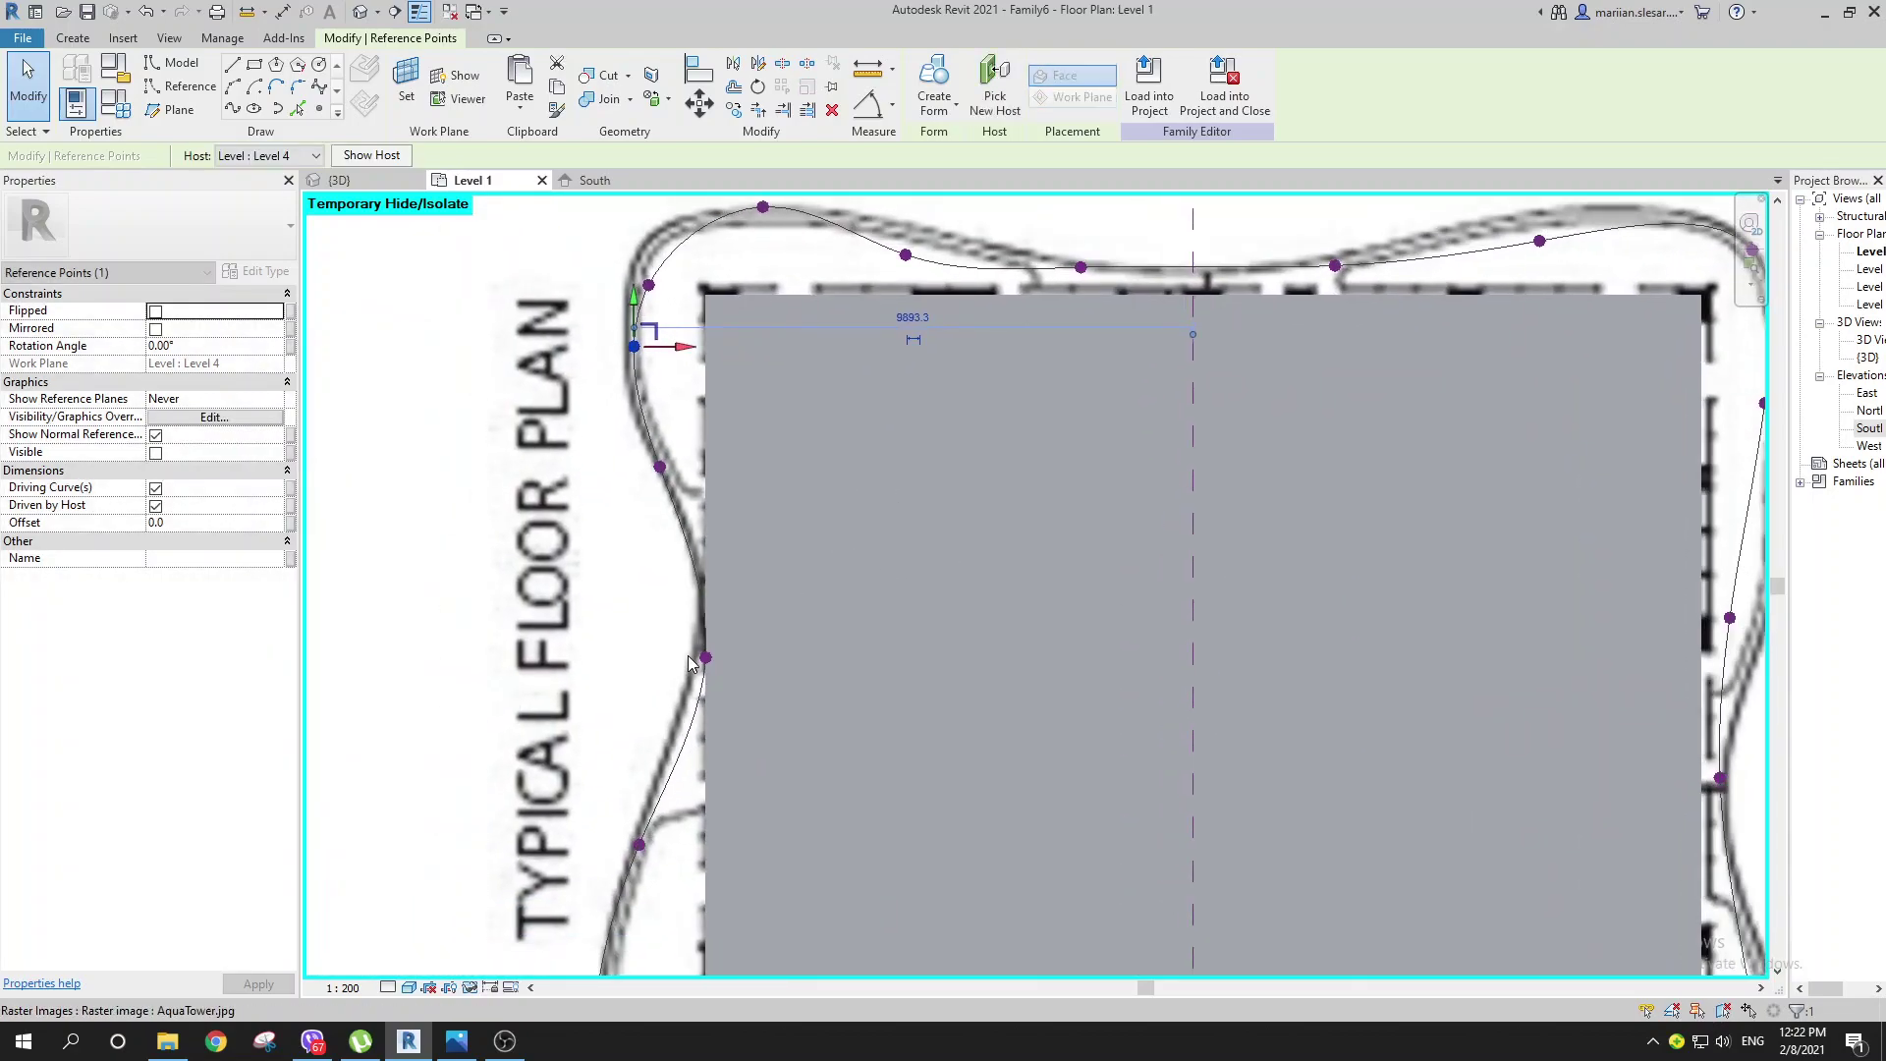
Step: Move the third west-edge point below the northwest corner of the Level 4 outline slightly outward
scroll(685, 656, "up", 4)
left_click_drag(684, 657, 648, 658)
scroll(981, 628, "down", 4)
middle_click_drag(1021, 608, 787, 417)
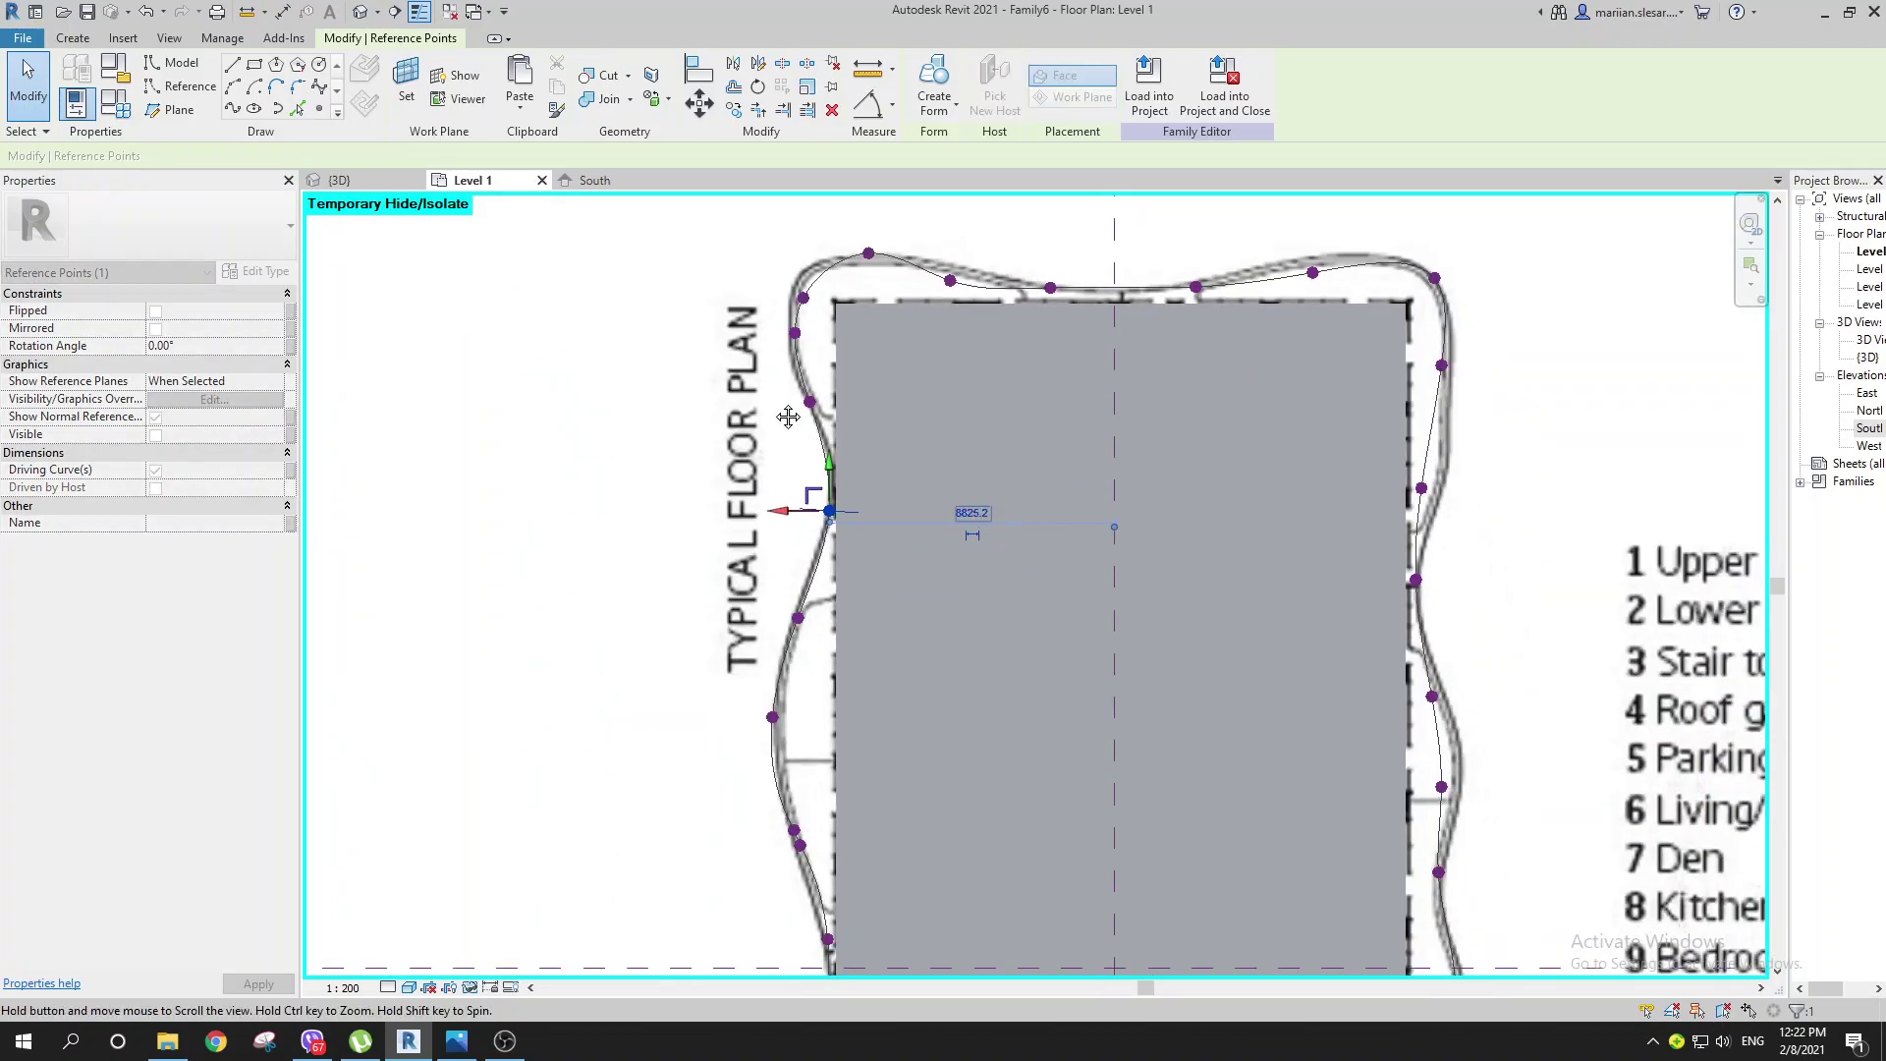
Step: On the Level 4 outline's east edge, move the second point above the horizontal centre plane outward and the first point inward
middle_click_drag(1123, 648, 934, 441)
scroll(1100, 527, "up", 2)
left_click(1063, 507)
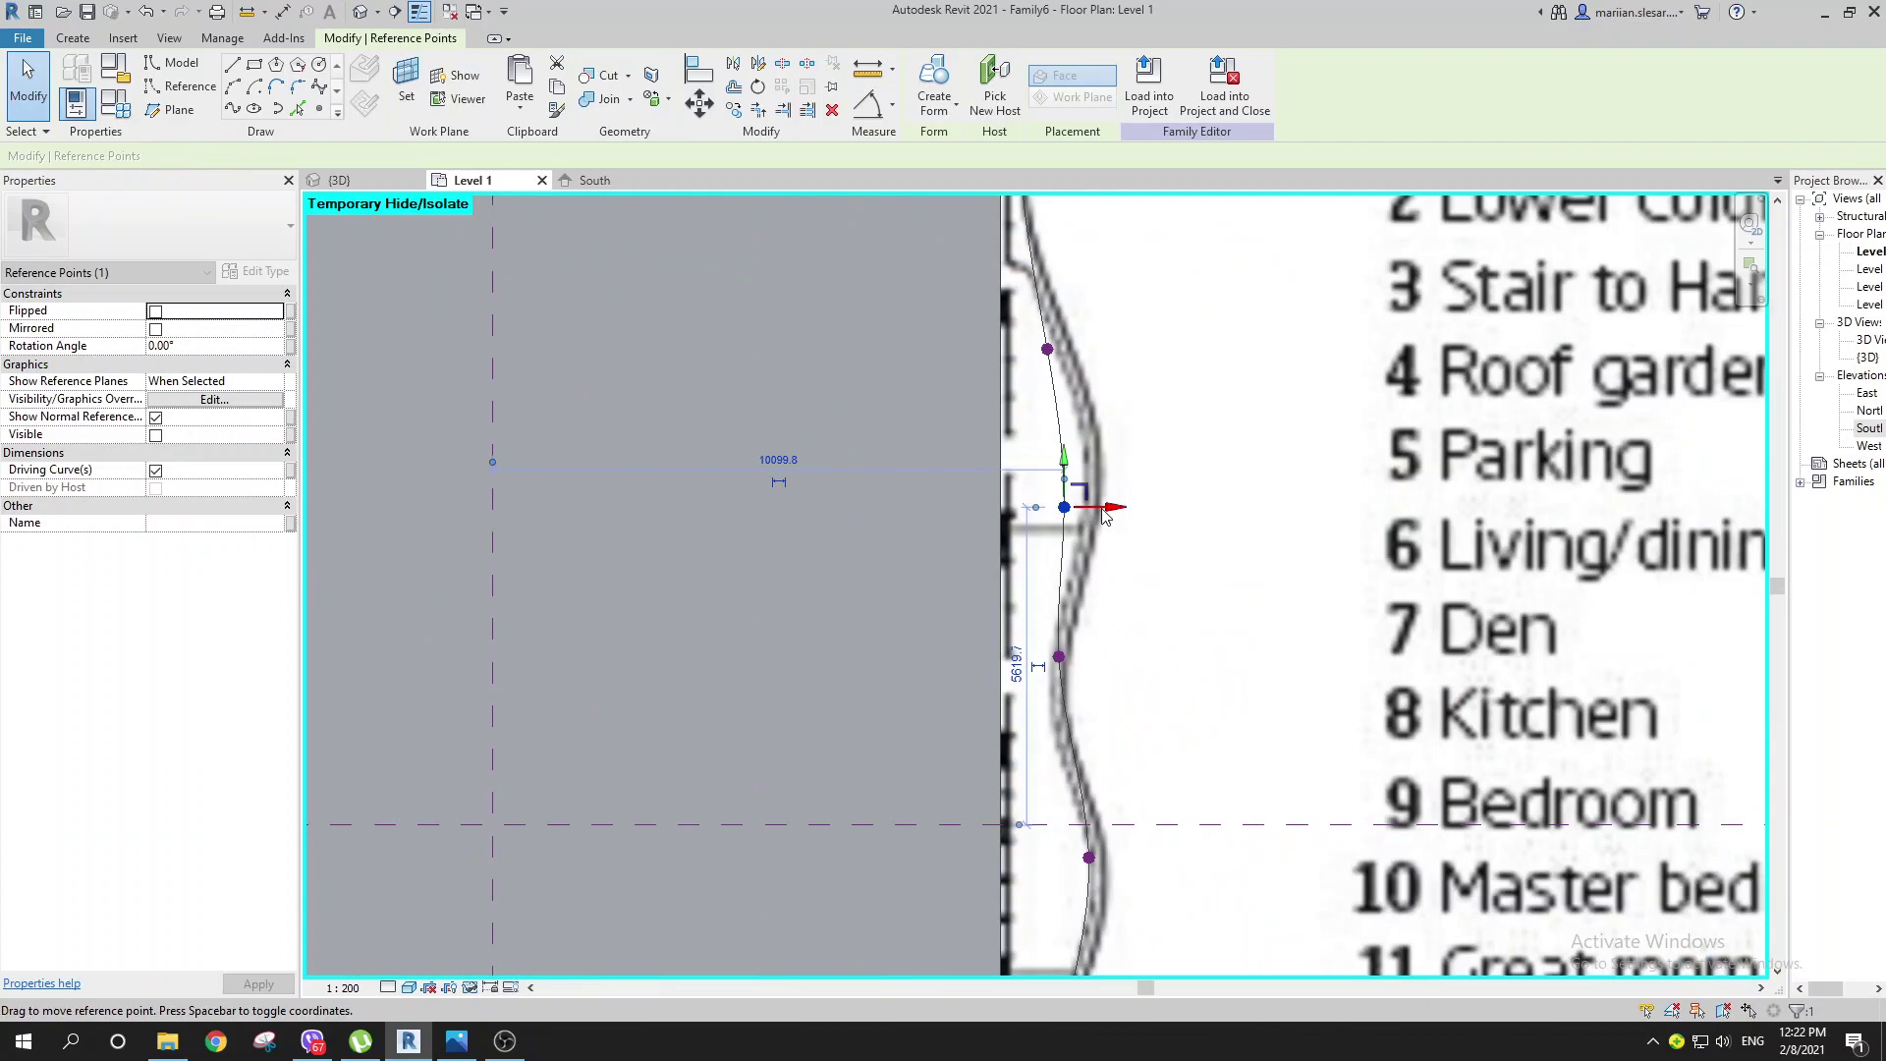
left_click_drag(1133, 575, 1132, 576)
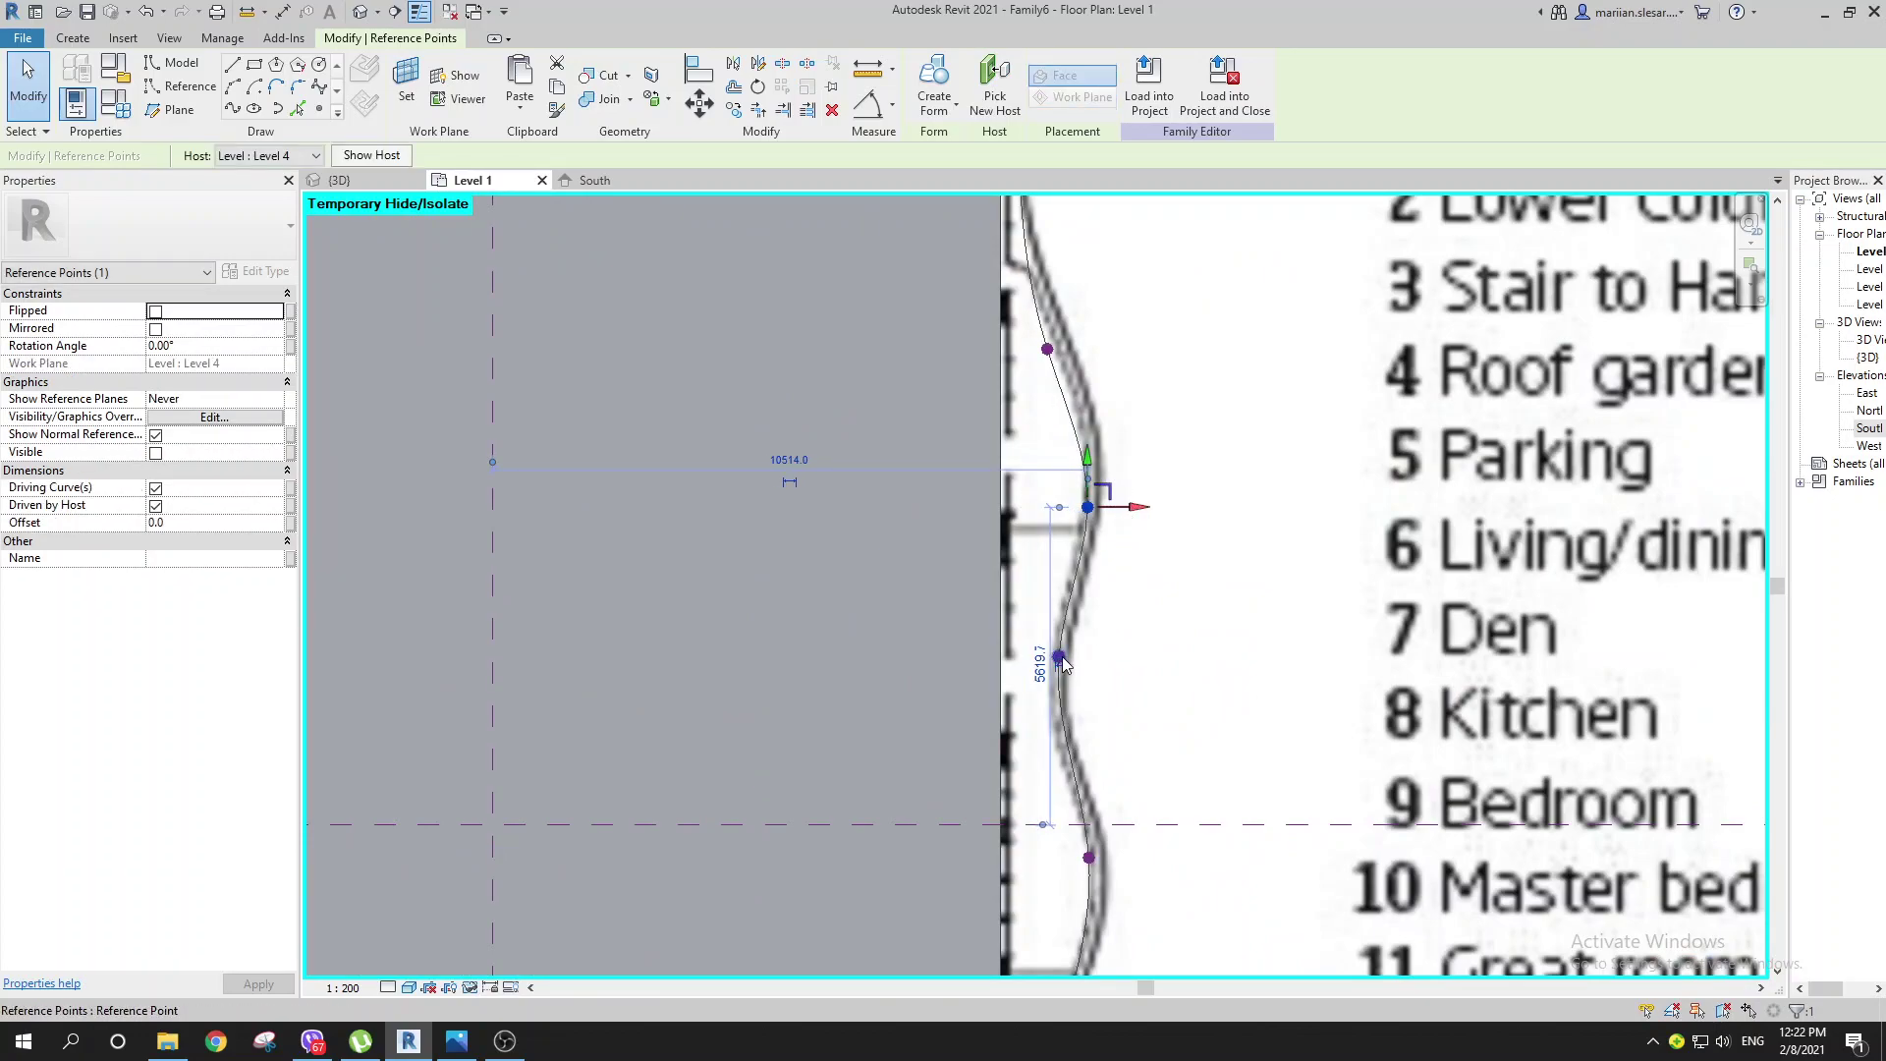
left_click(1059, 656)
left_click_drag(1084, 656, 1086, 657)
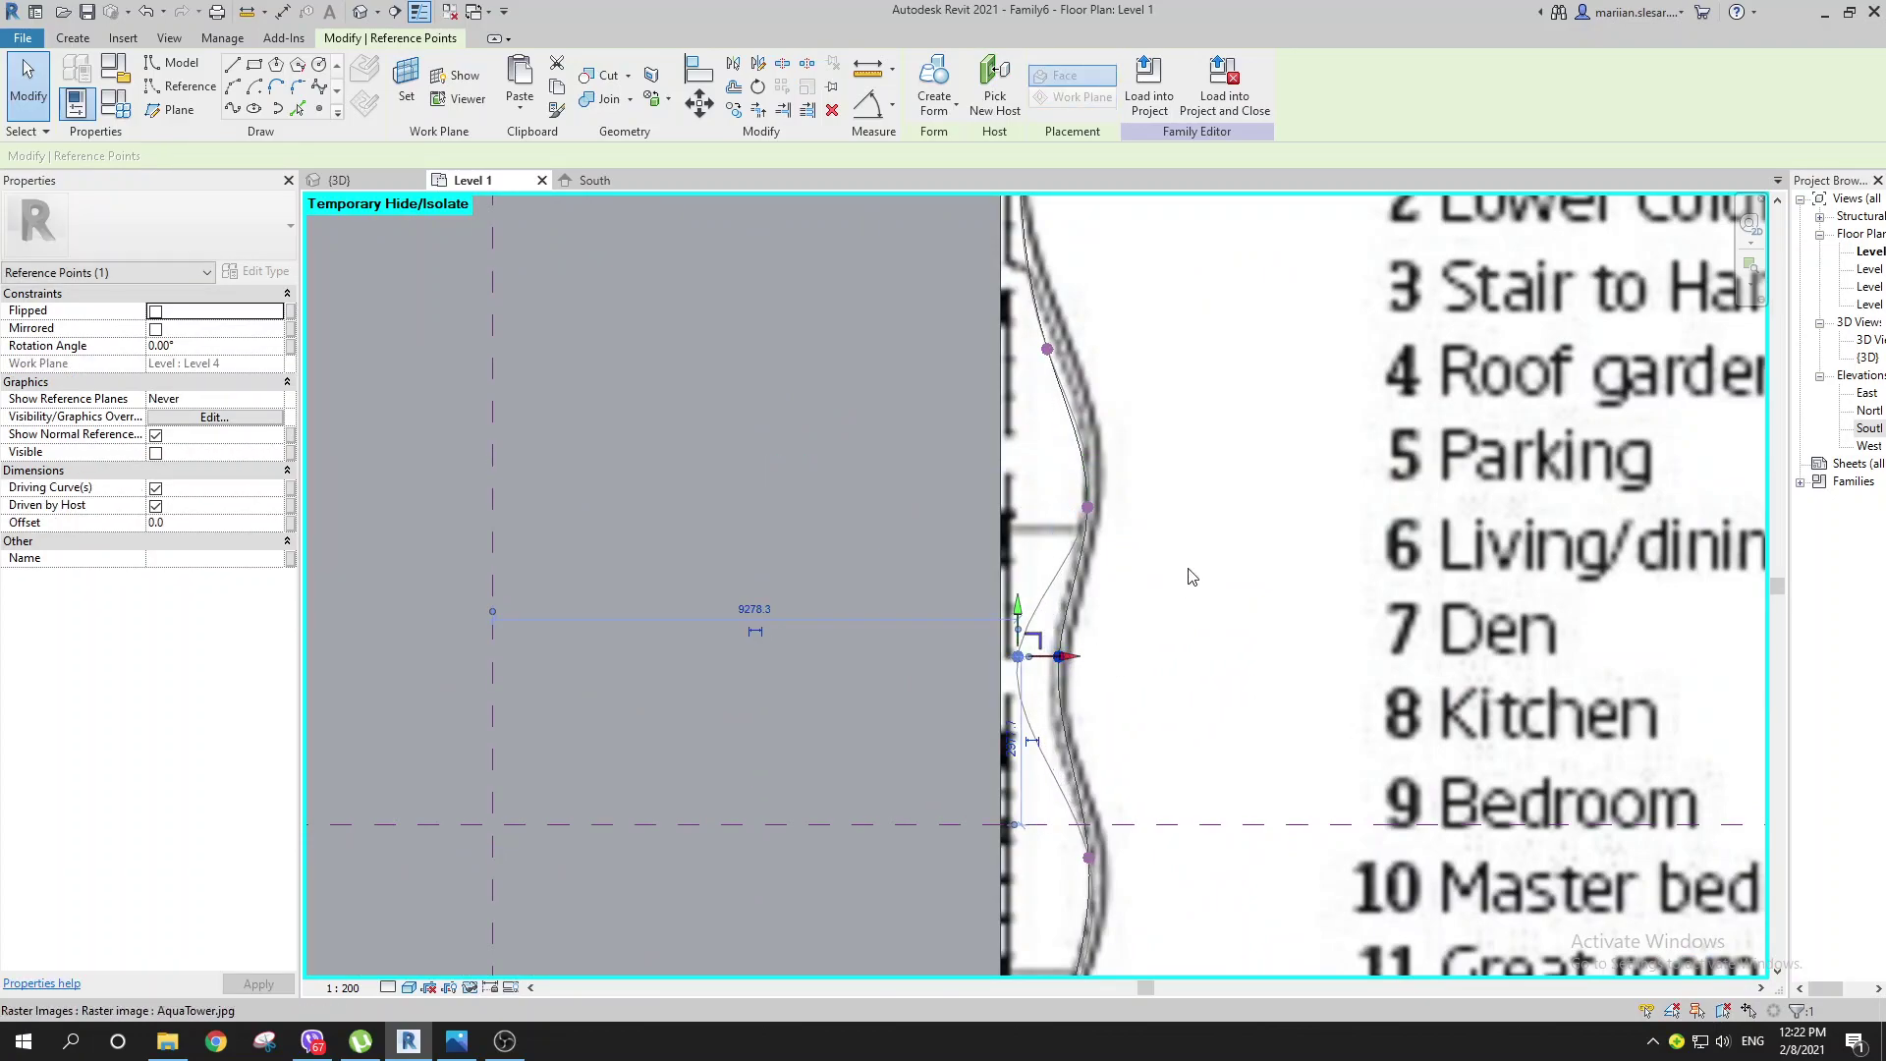
Step: Move the east-edge point just below the northeast corner of the Level 4 outline inward
middle_click_drag(1159, 255, 1140, 632)
scroll(1133, 509, "down", 1)
middle_click_drag(1139, 520, 1118, 880)
scroll(1069, 585, "up", 1)
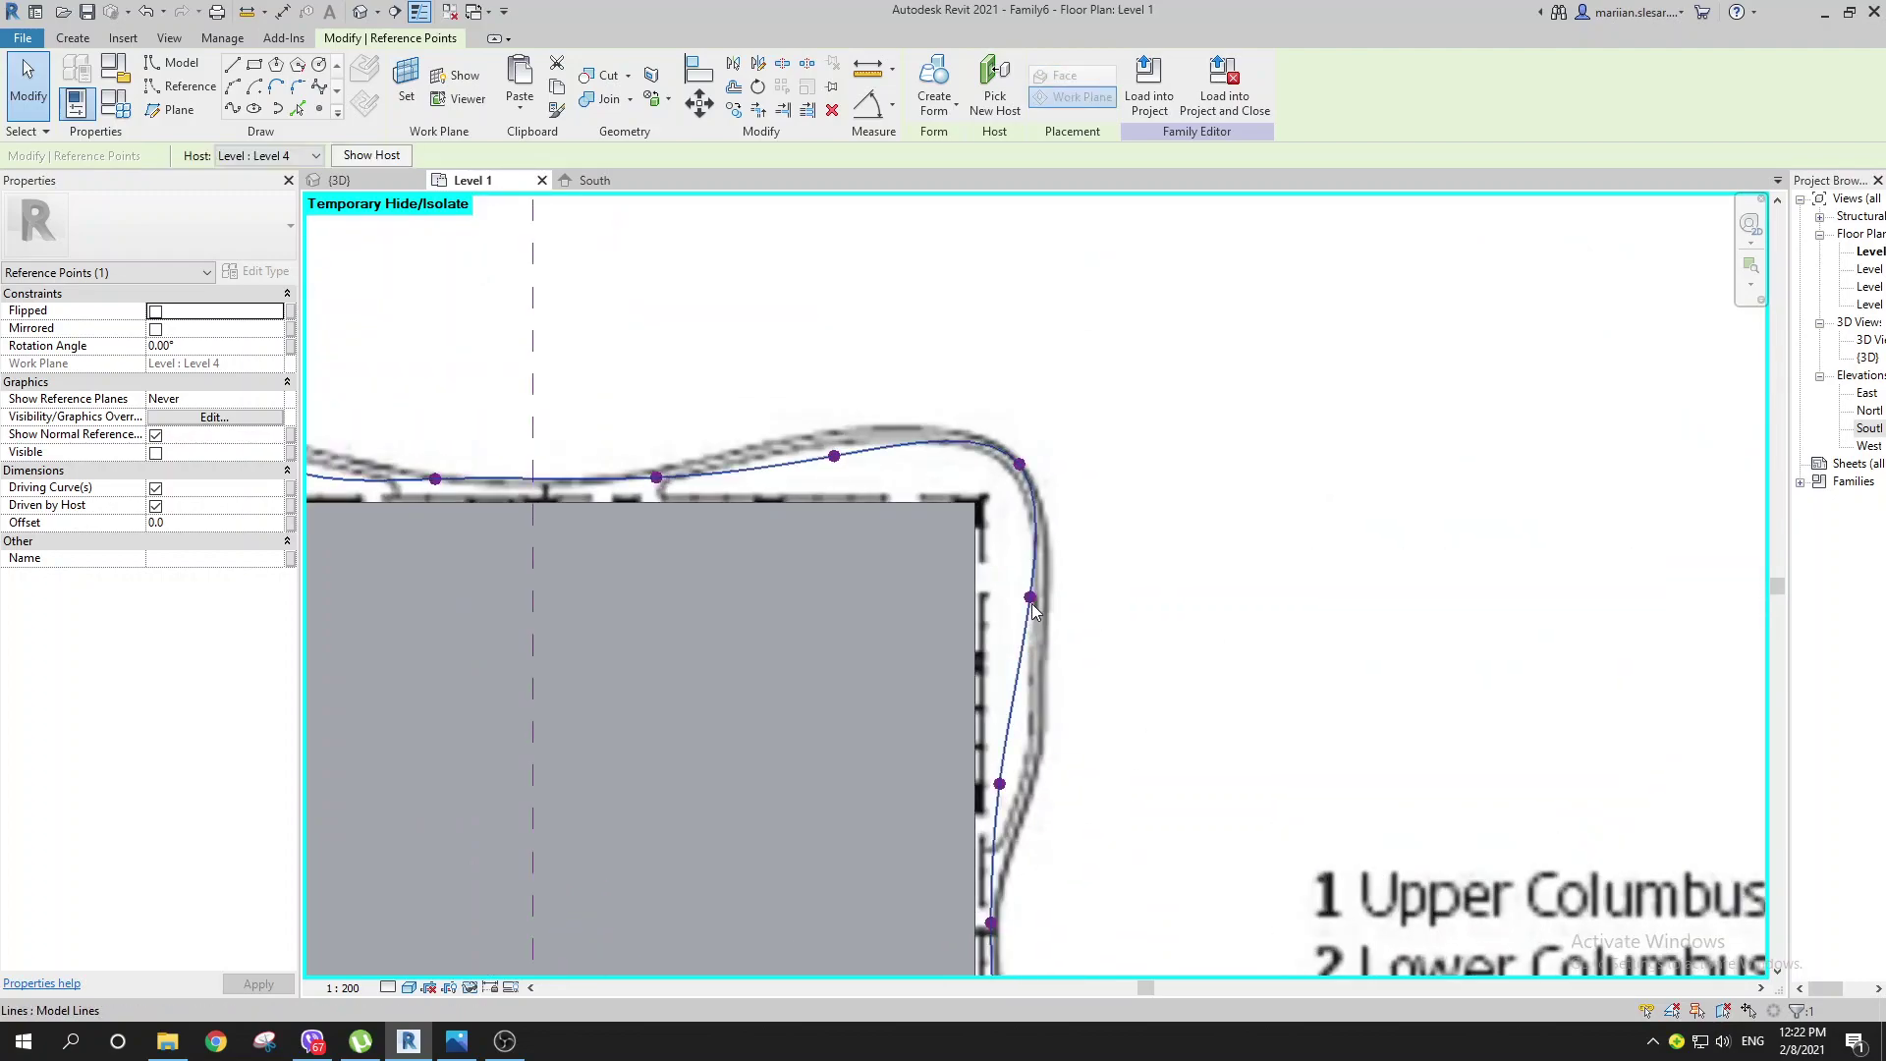
left_click_drag(1086, 606, 1061, 596)
Step: Move the two north-edge points on either side of the vertical centre plane inward on the Level 4 outline
middle_click_drag(1109, 572, 1170, 665)
middle_click_drag(865, 603, 974, 593)
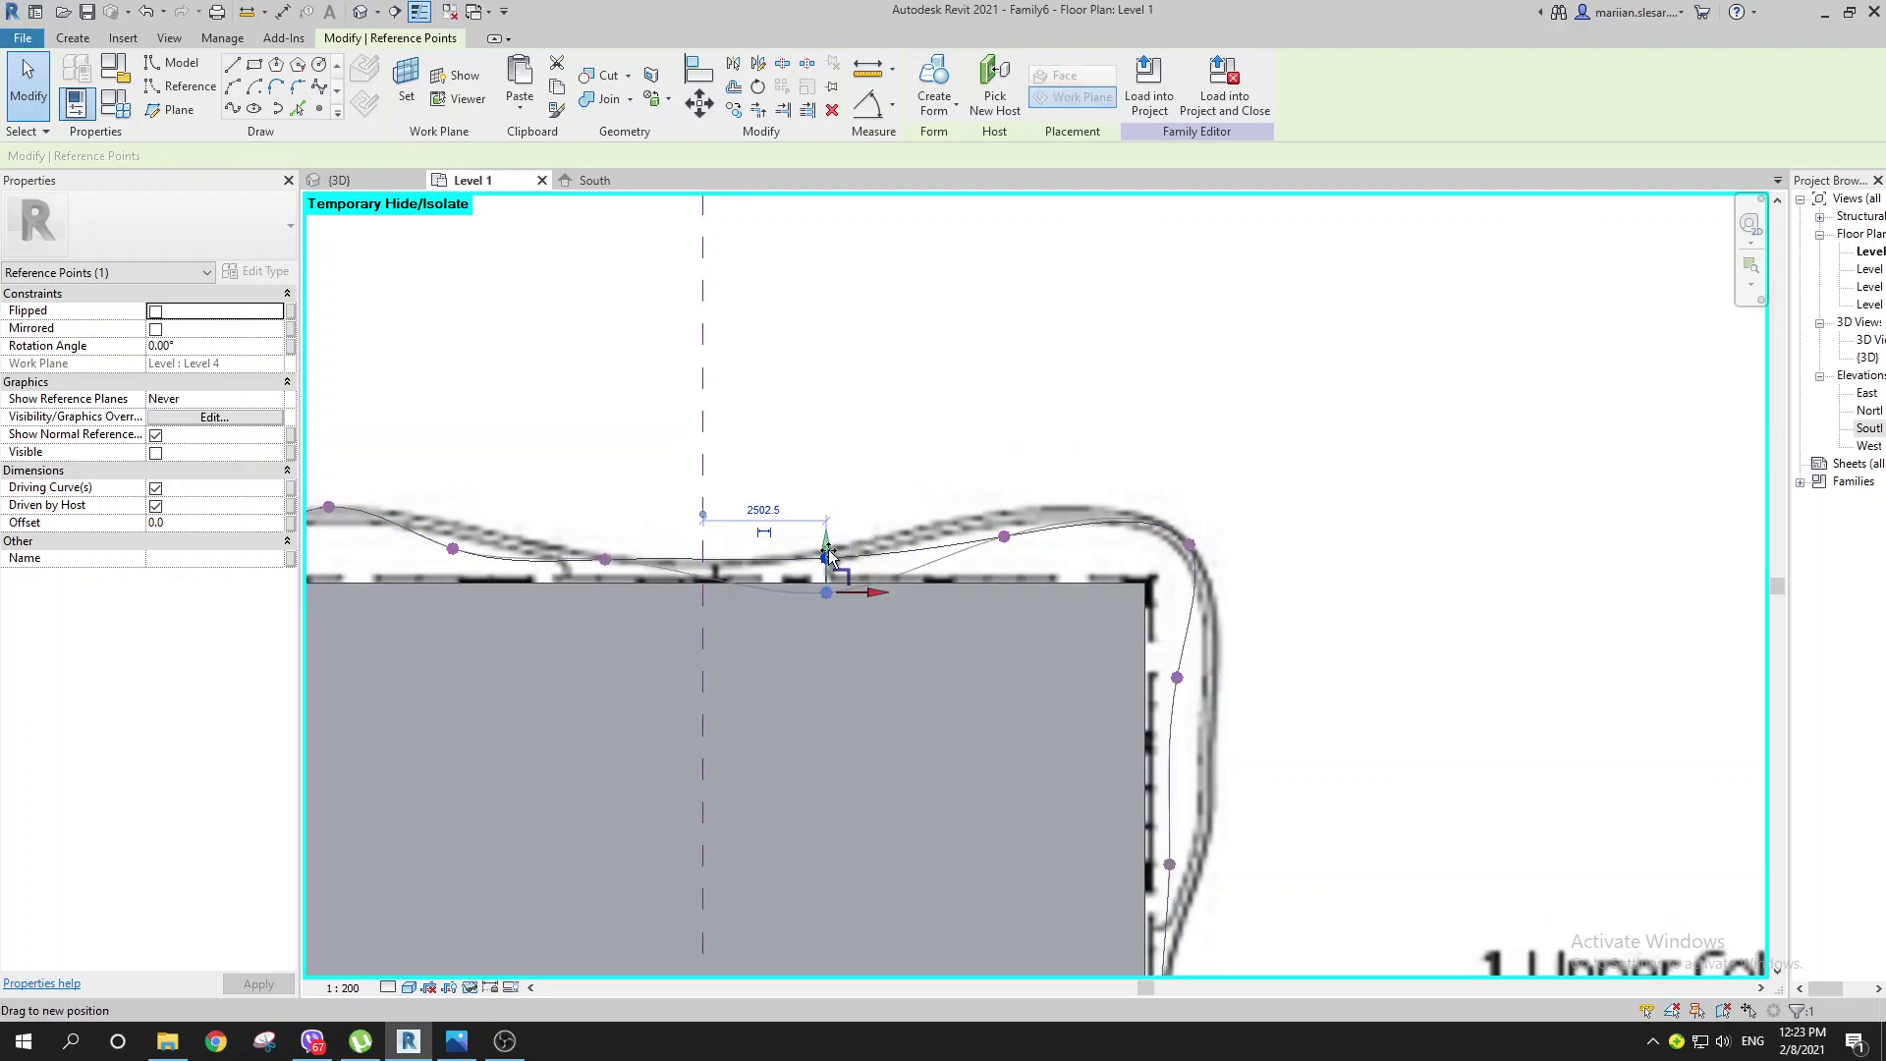
middle_click_drag(811, 435, 999, 456)
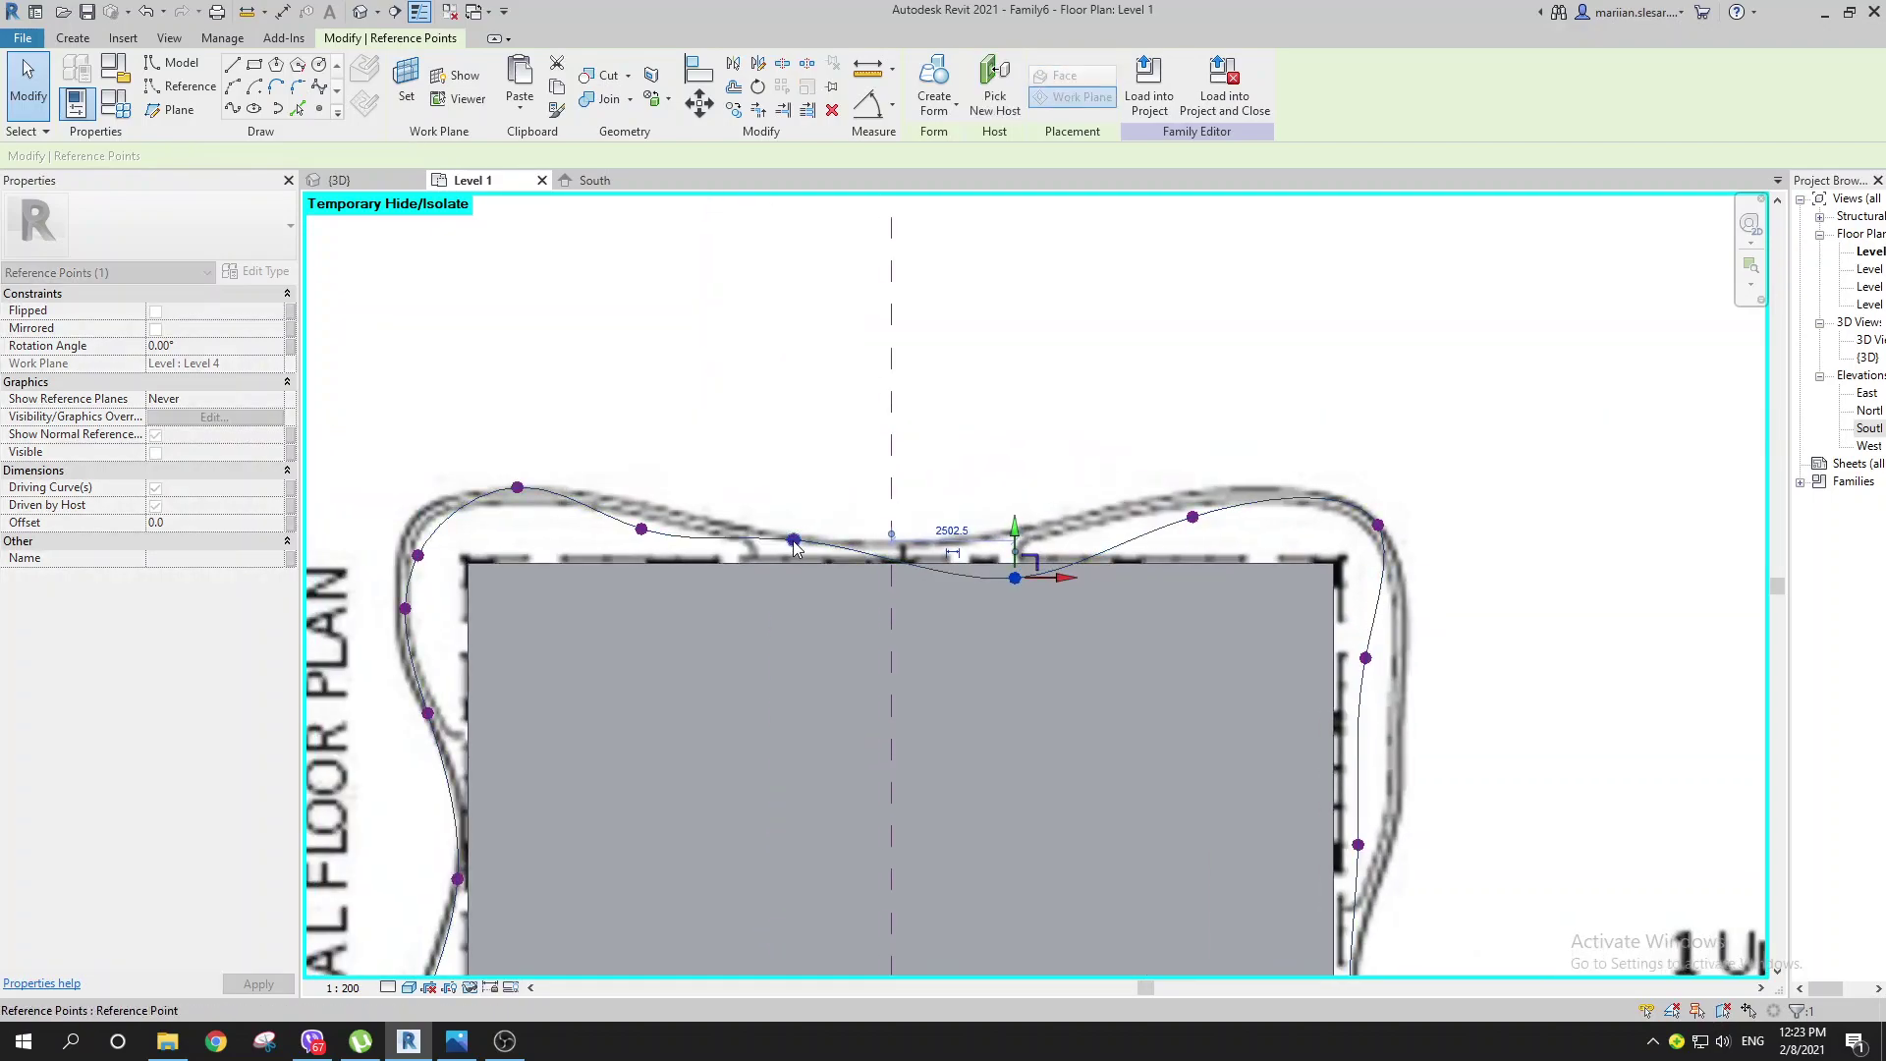
left_click_drag(798, 498, 800, 536)
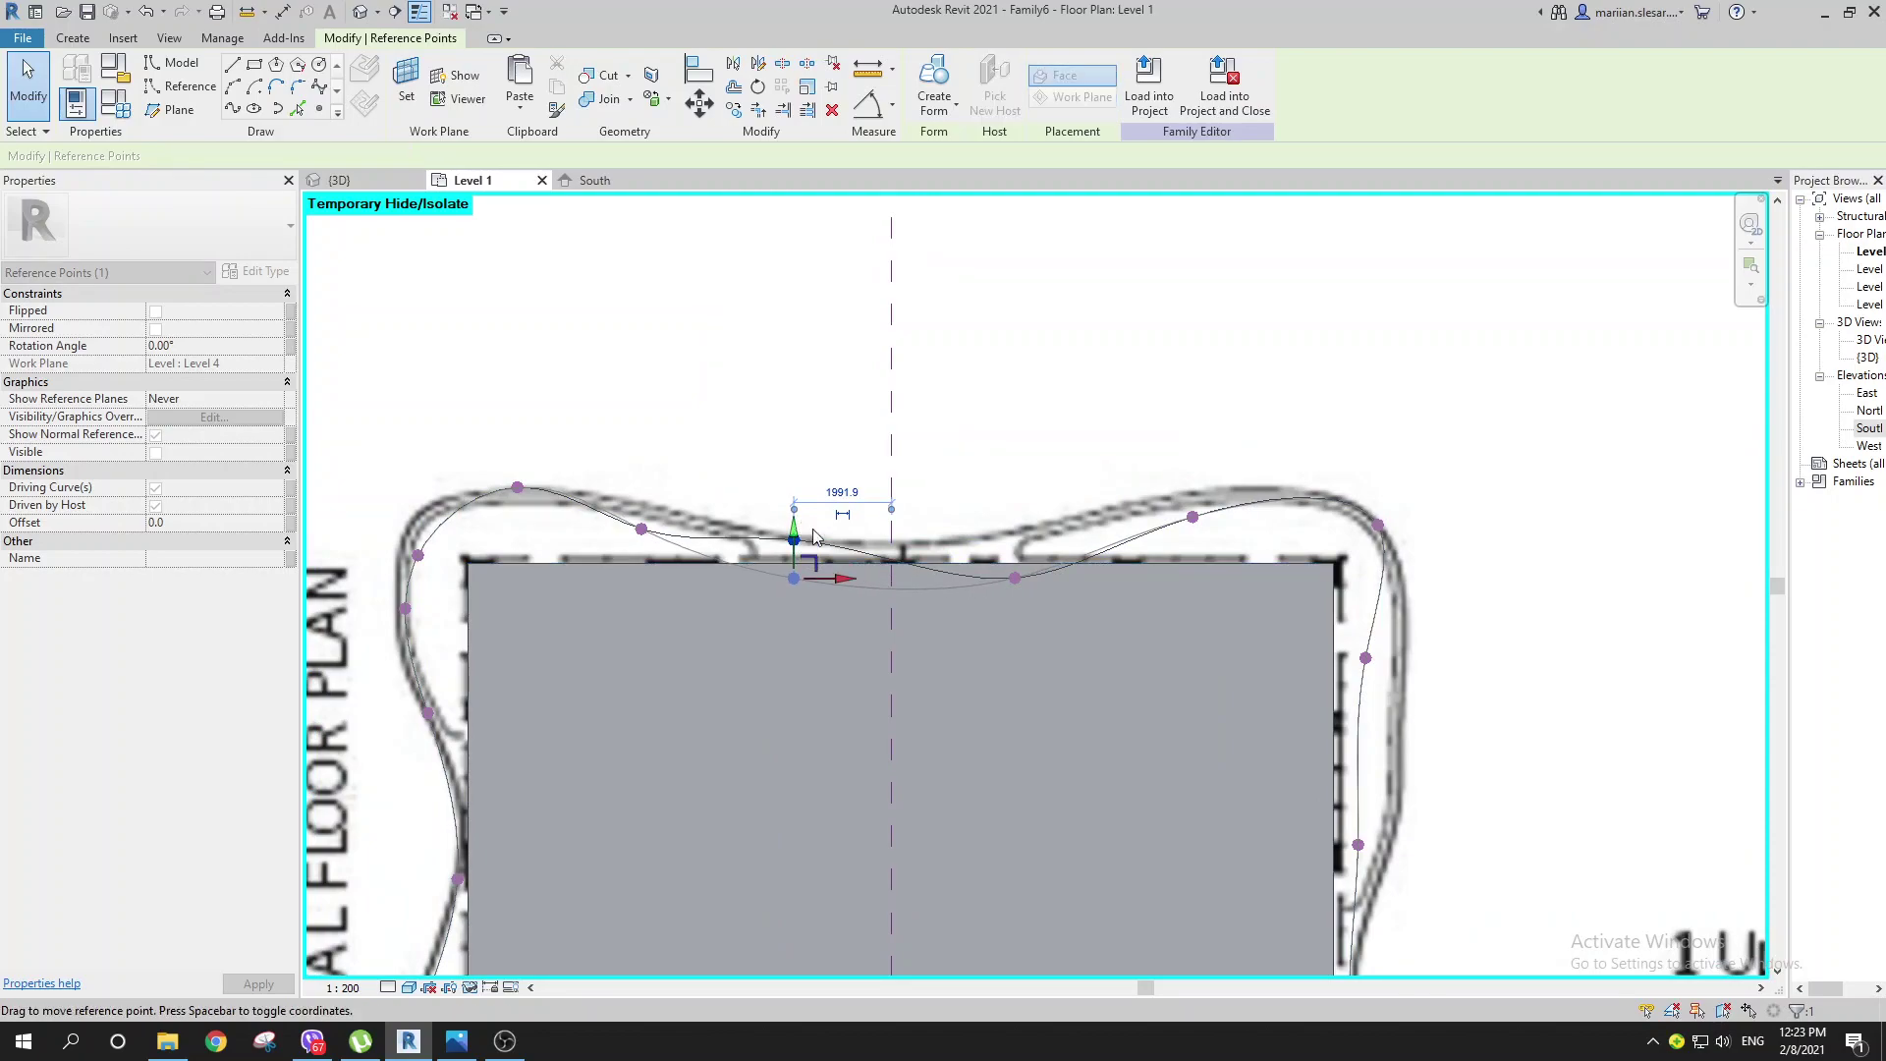
Step: Move the west-edge point just above the horizontal centre plane inward on the Level 4 outline, past the core's edge
scroll(1002, 547, "down", 2)
middle_click_drag(1005, 550, 1017, 272)
middle_click_drag(911, 618, 962, 309)
middle_click_drag(946, 666, 953, 525)
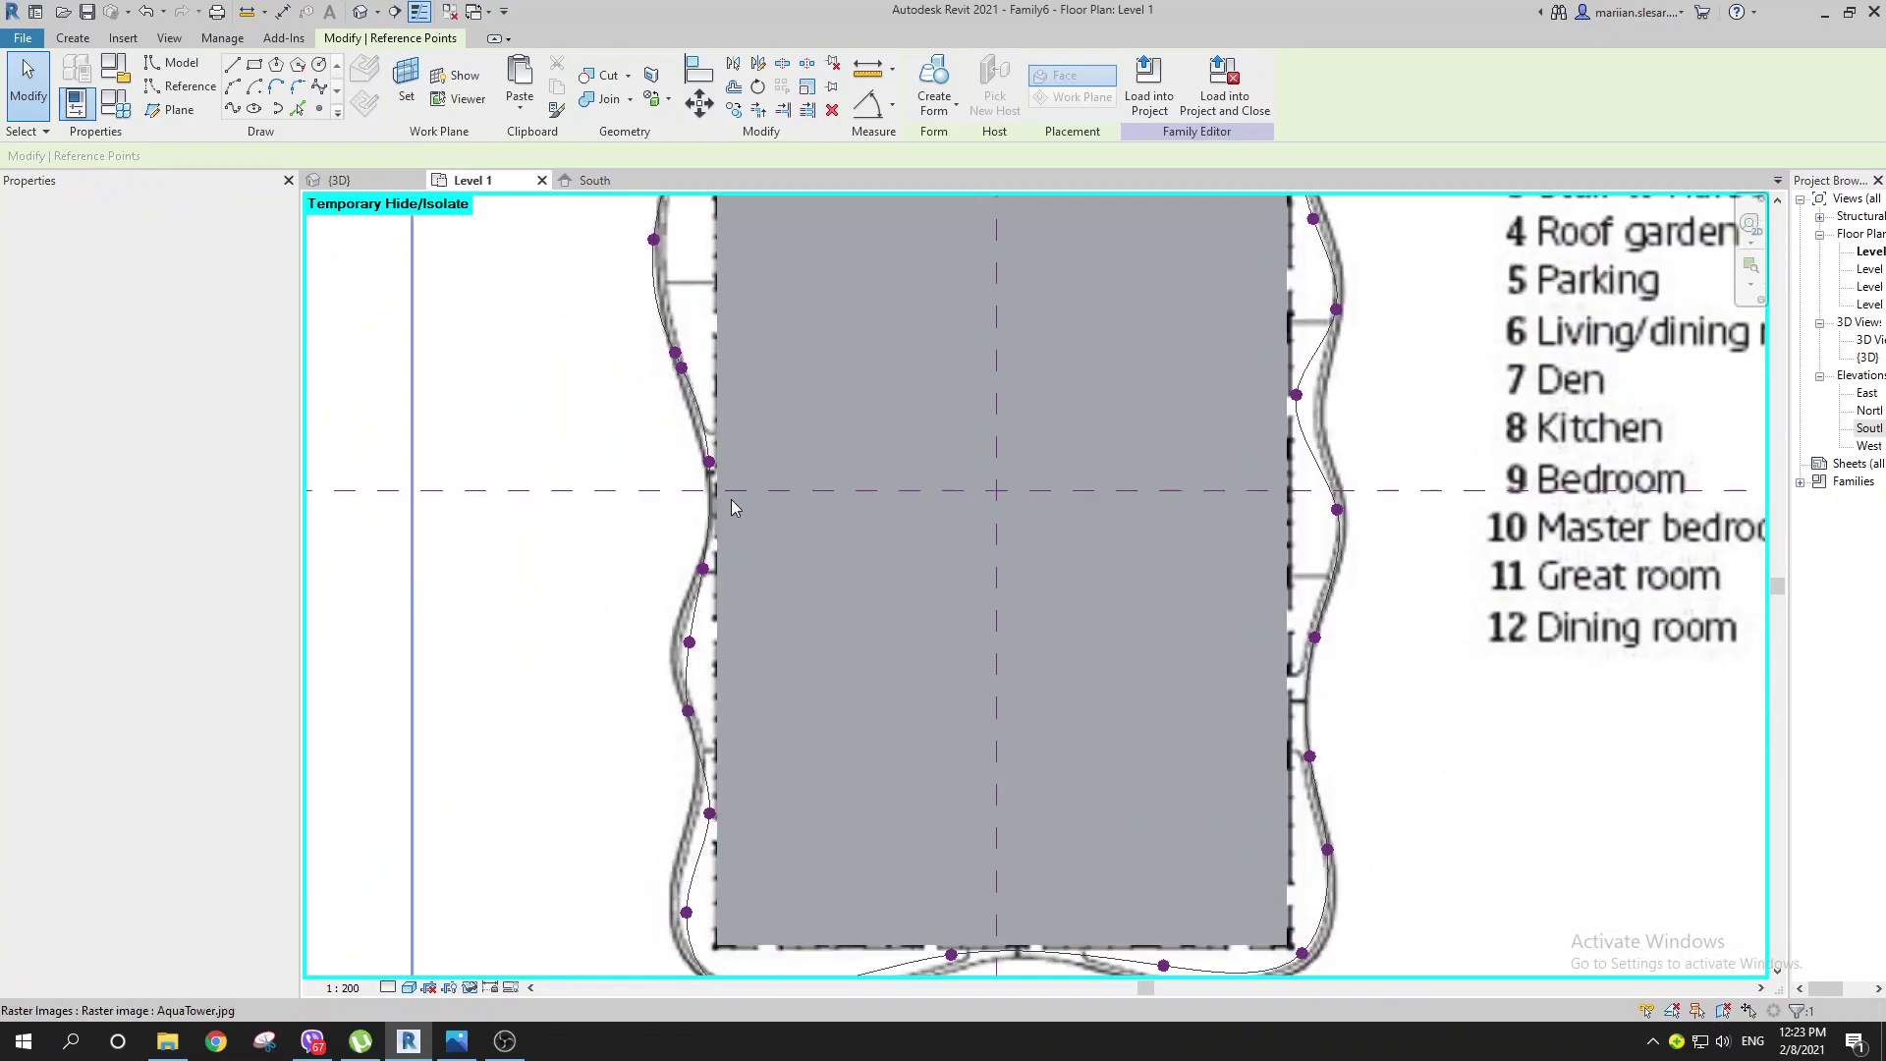
scroll(723, 507, "up", 2)
left_click_drag(770, 433, 781, 433)
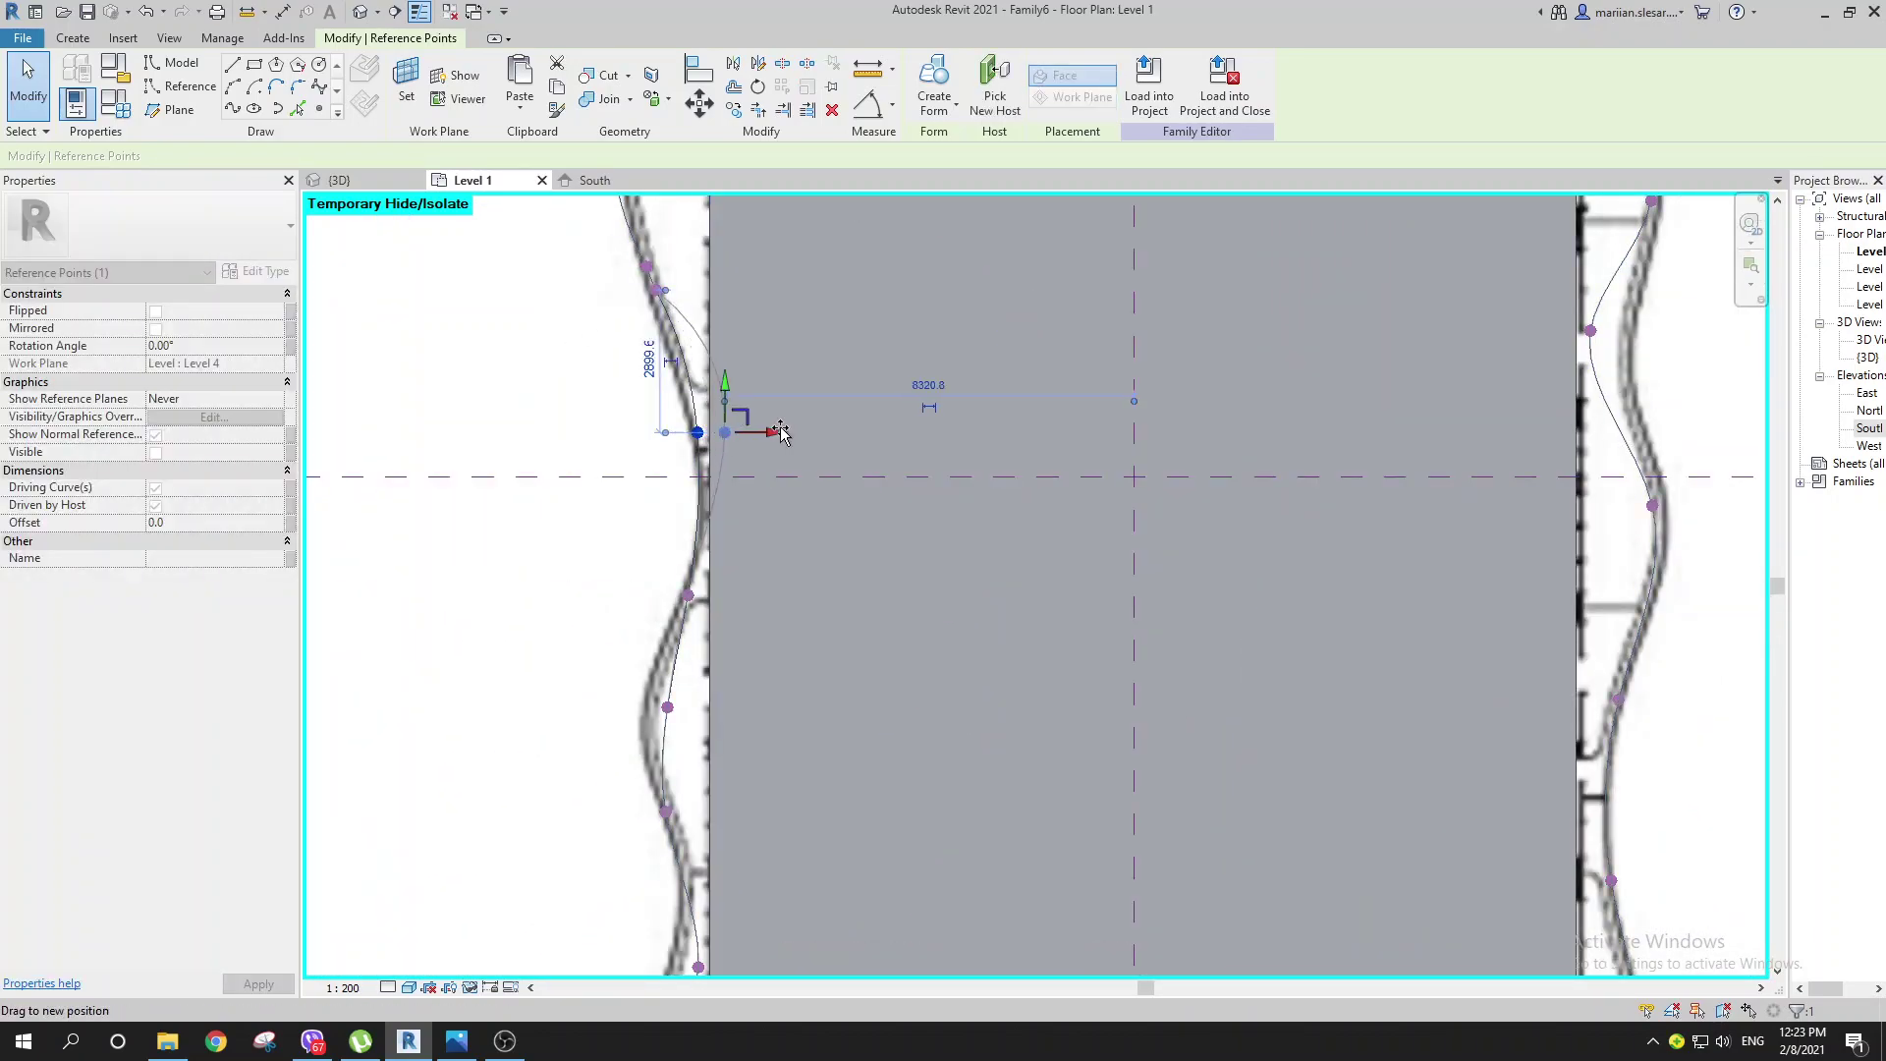
Step: Move the two south-edge points on either side of the vertical centre plane inward on the Level 4 outline
scroll(887, 709, "down", 2)
middle_click_drag(898, 741, 863, 440)
scroll(988, 731, "up", 1)
left_click(985, 766)
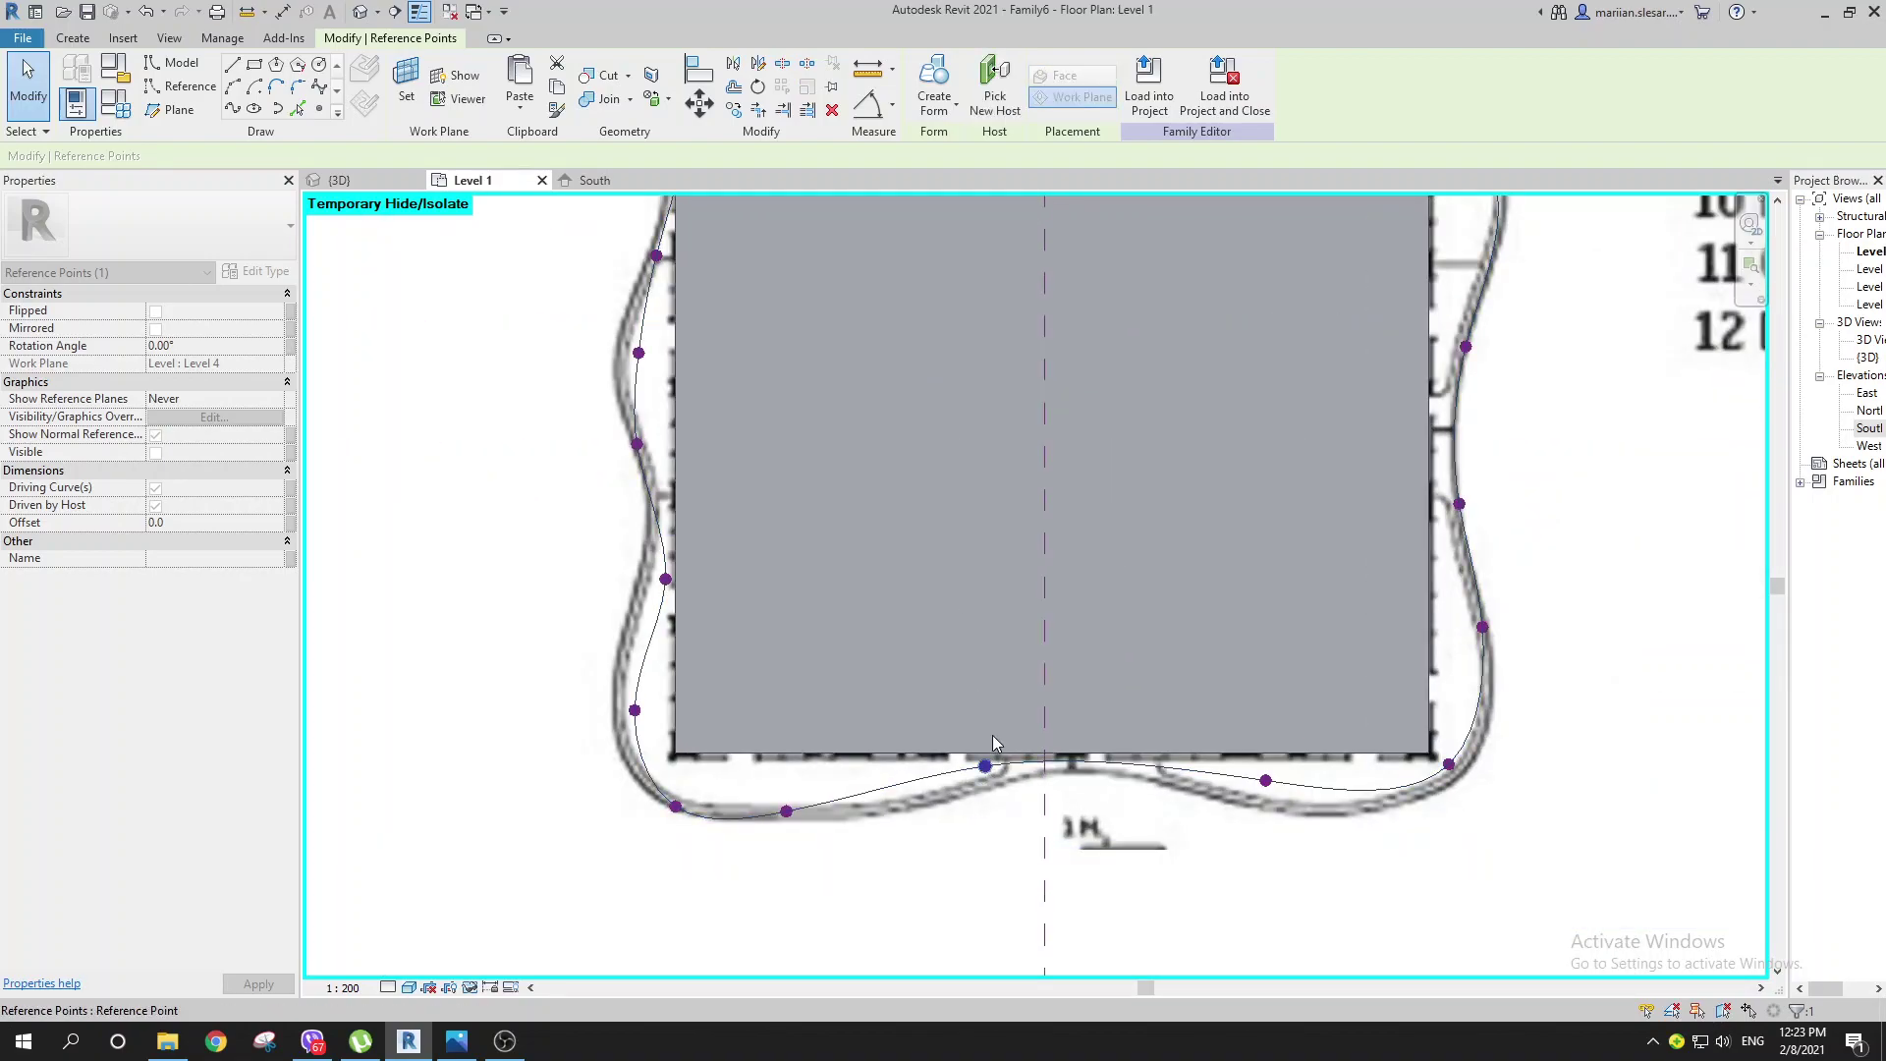
left_click_drag(984, 717, 983, 689)
middle_click_drag(1265, 785, 1156, 749)
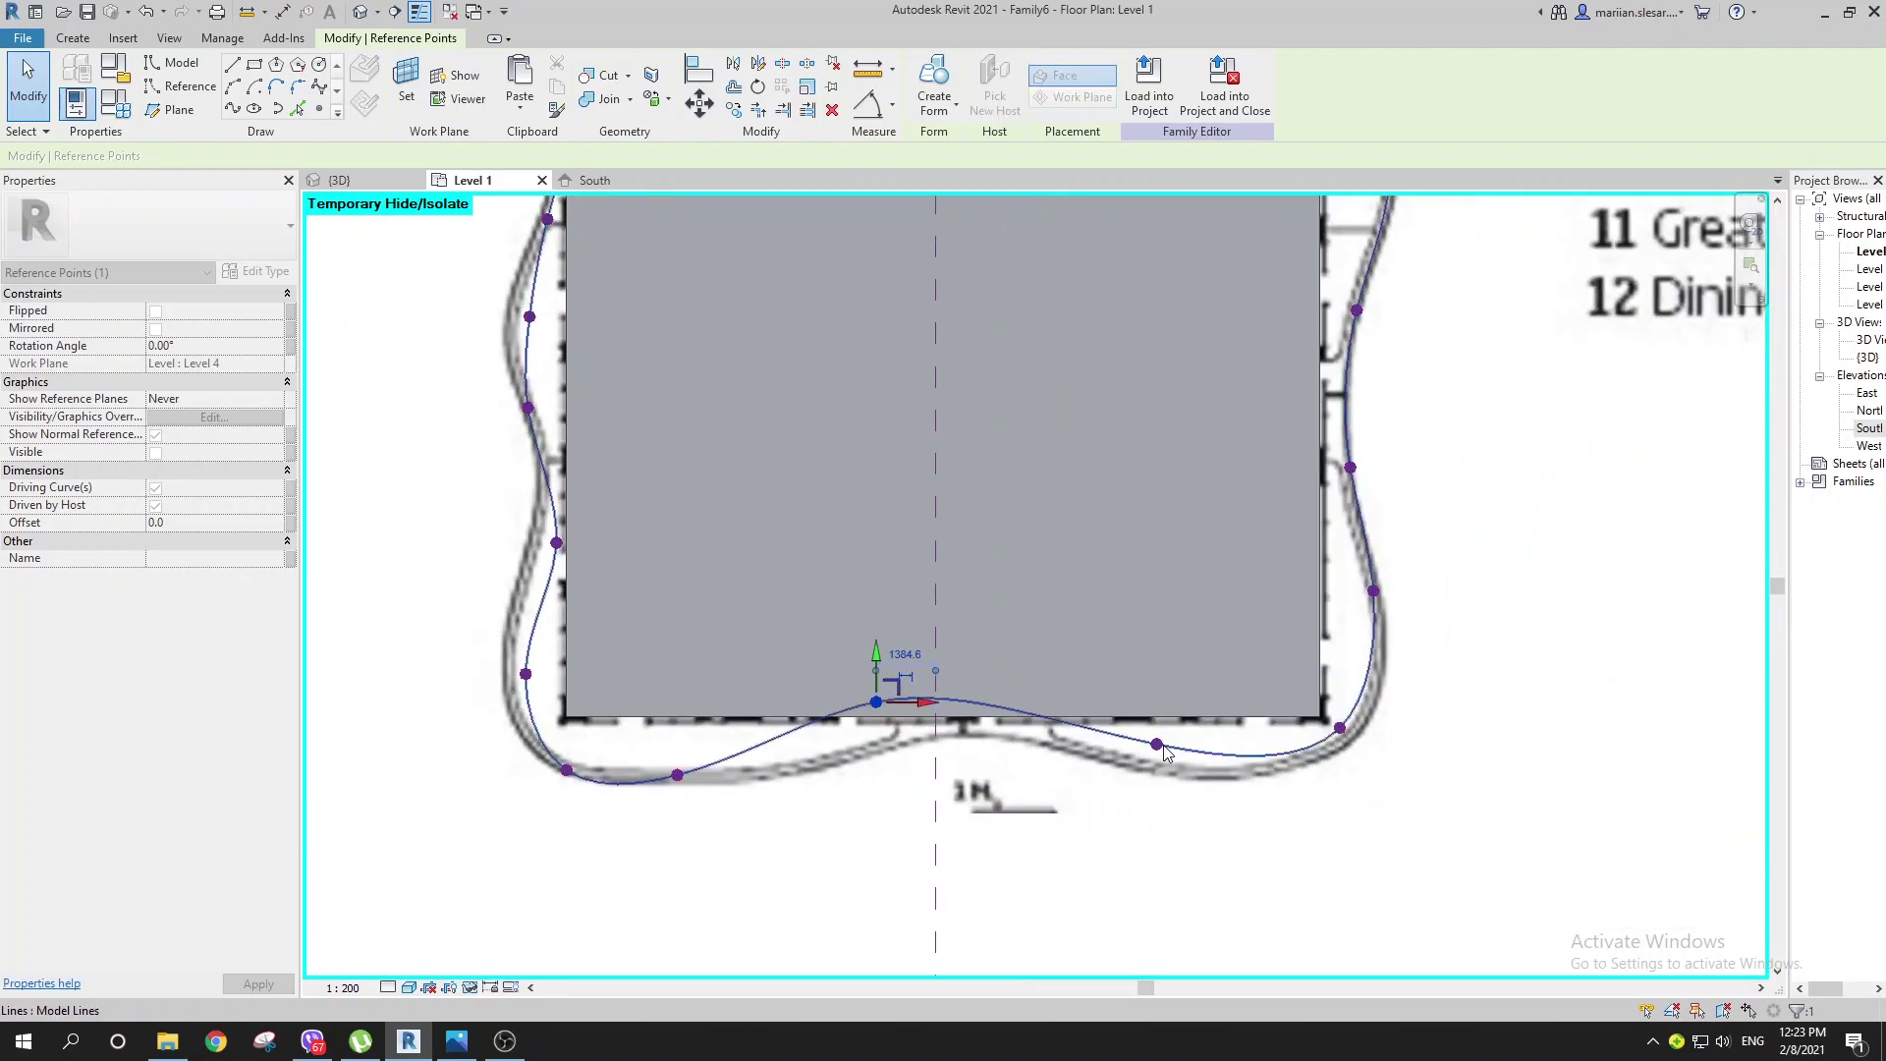
scroll(1159, 748, "up", 2)
left_click(1155, 743)
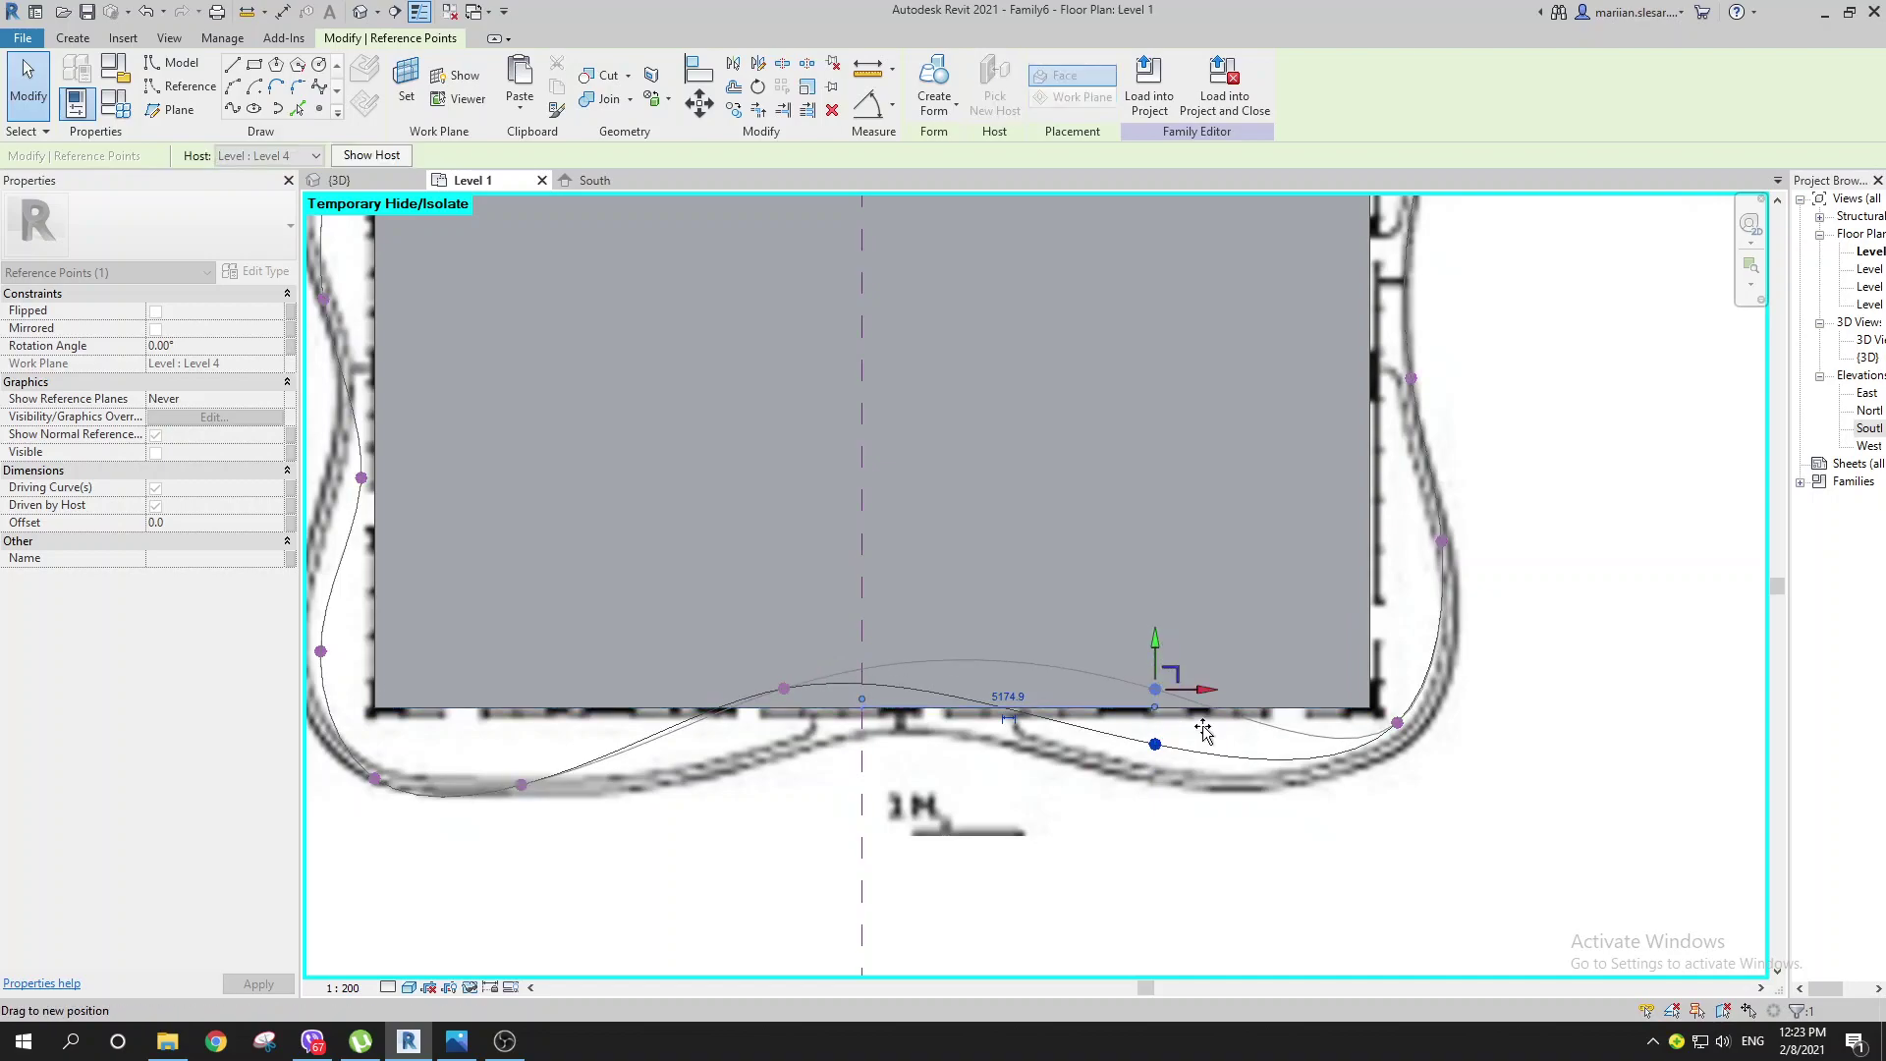
scroll(1035, 762, "down", 1)
key("Escape")
Step: Move the fourth east-edge point above the horizontal centre plane inward on the Level 4 outline
scroll(825, 570, "down", 2)
middle_click_drag(831, 572, 724, 724)
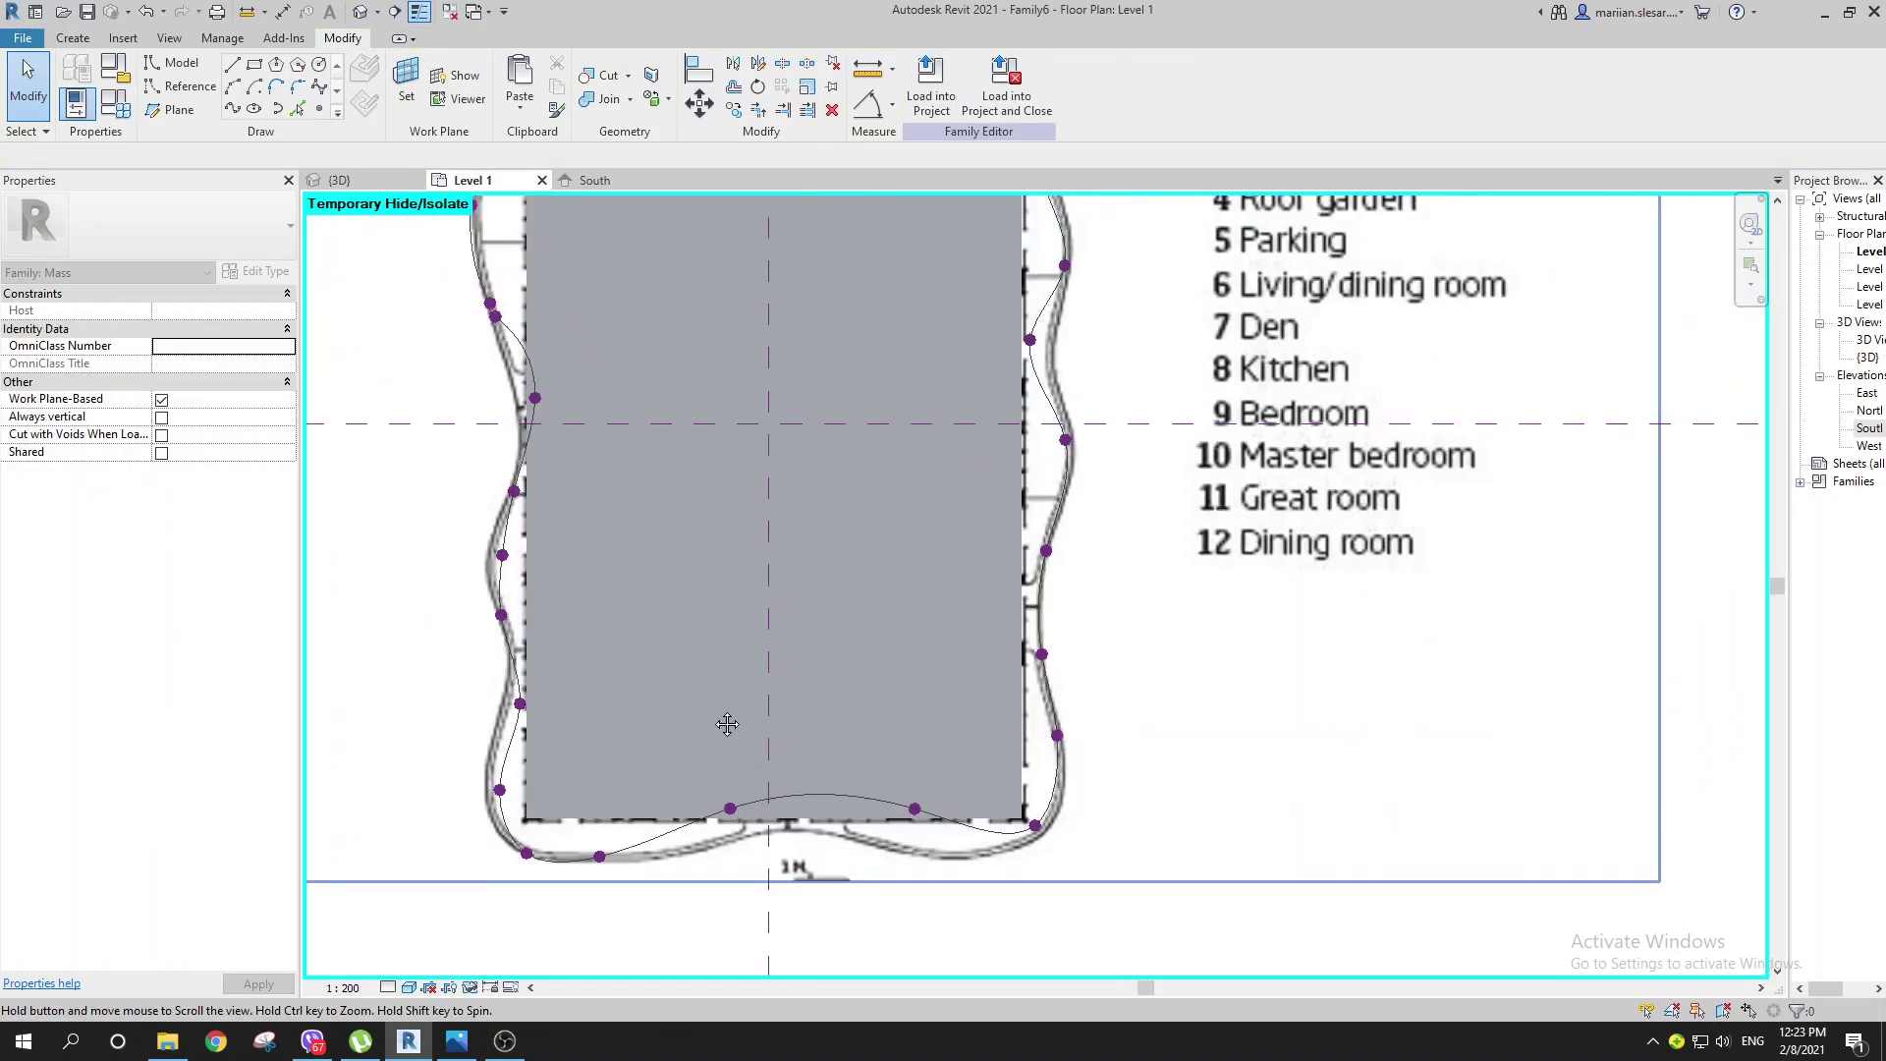
scroll(862, 543, "down", 2)
middle_click_drag(861, 543, 737, 702)
scroll(869, 529, "up", 2)
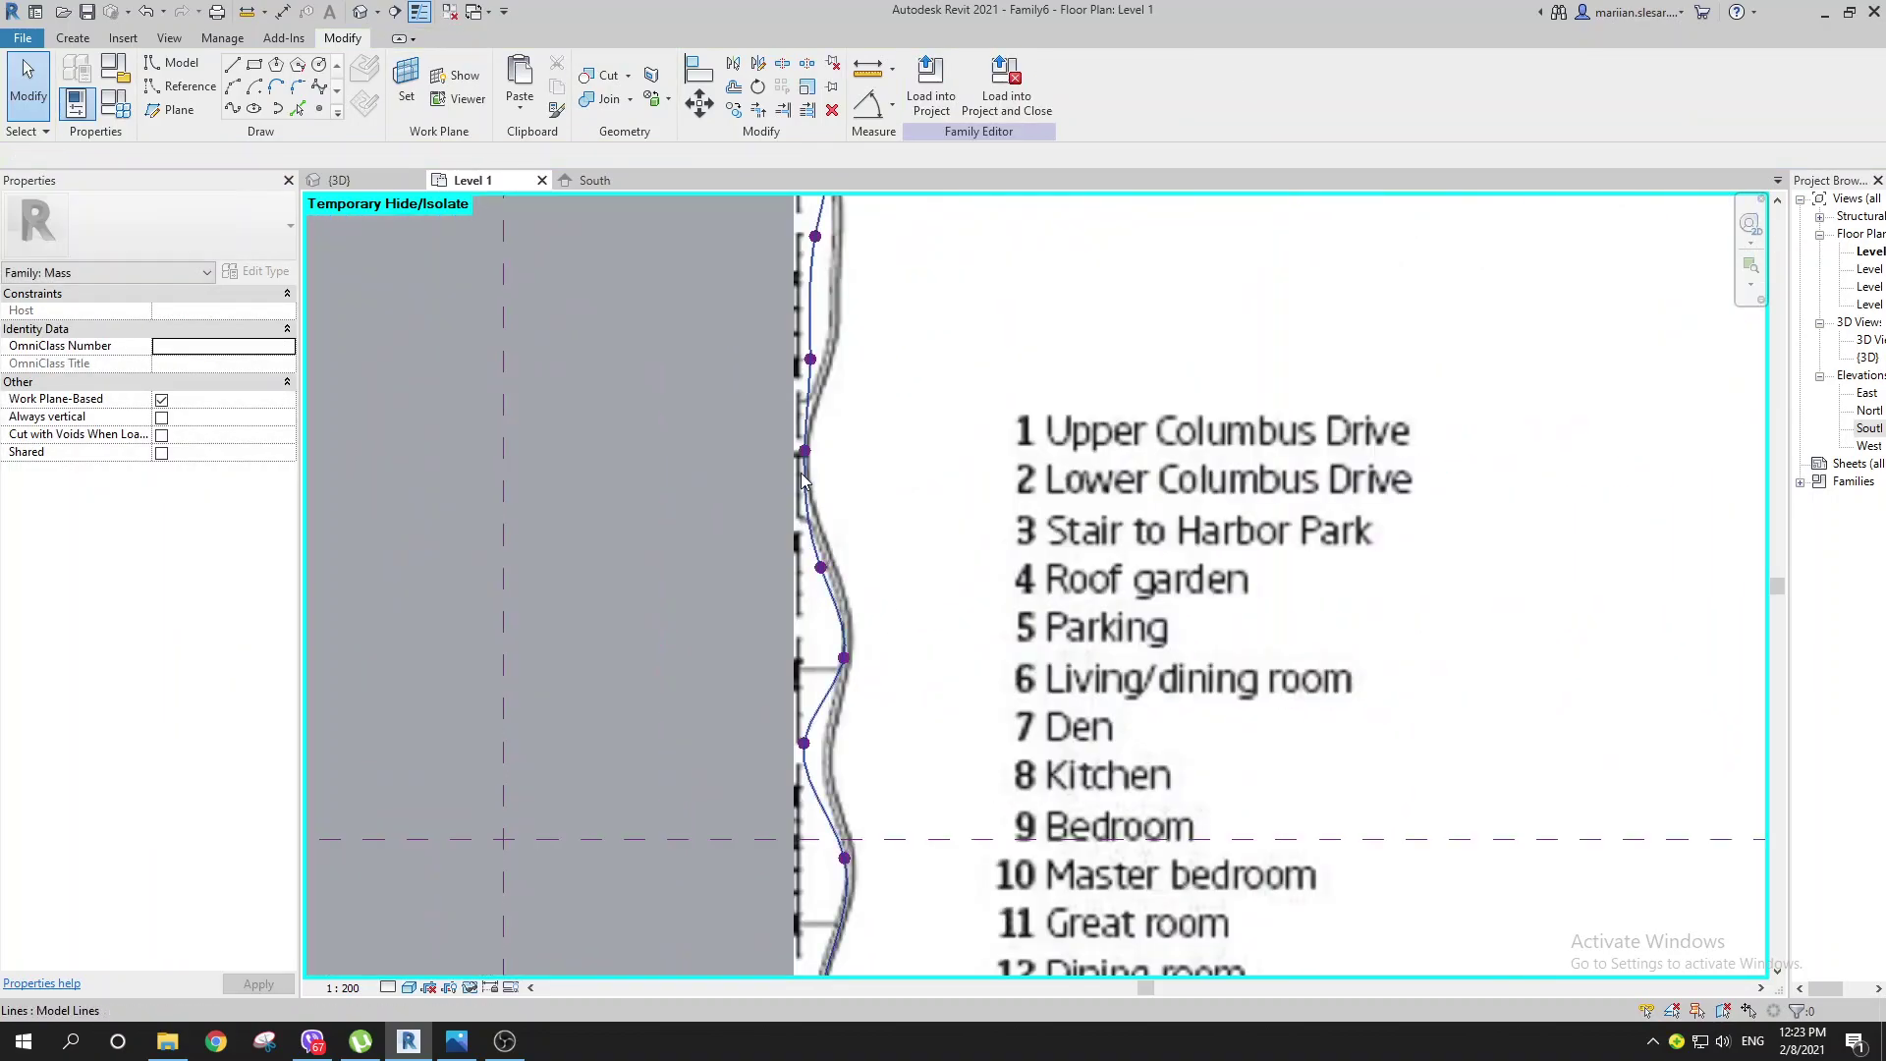
left_click(804, 454)
left_click_drag(797, 449, 830, 450)
Step: Move the second east-edge point above the horizontal centre plane of the Level 4 outline back inward
middle_click_drag(1019, 531, 1029, 374)
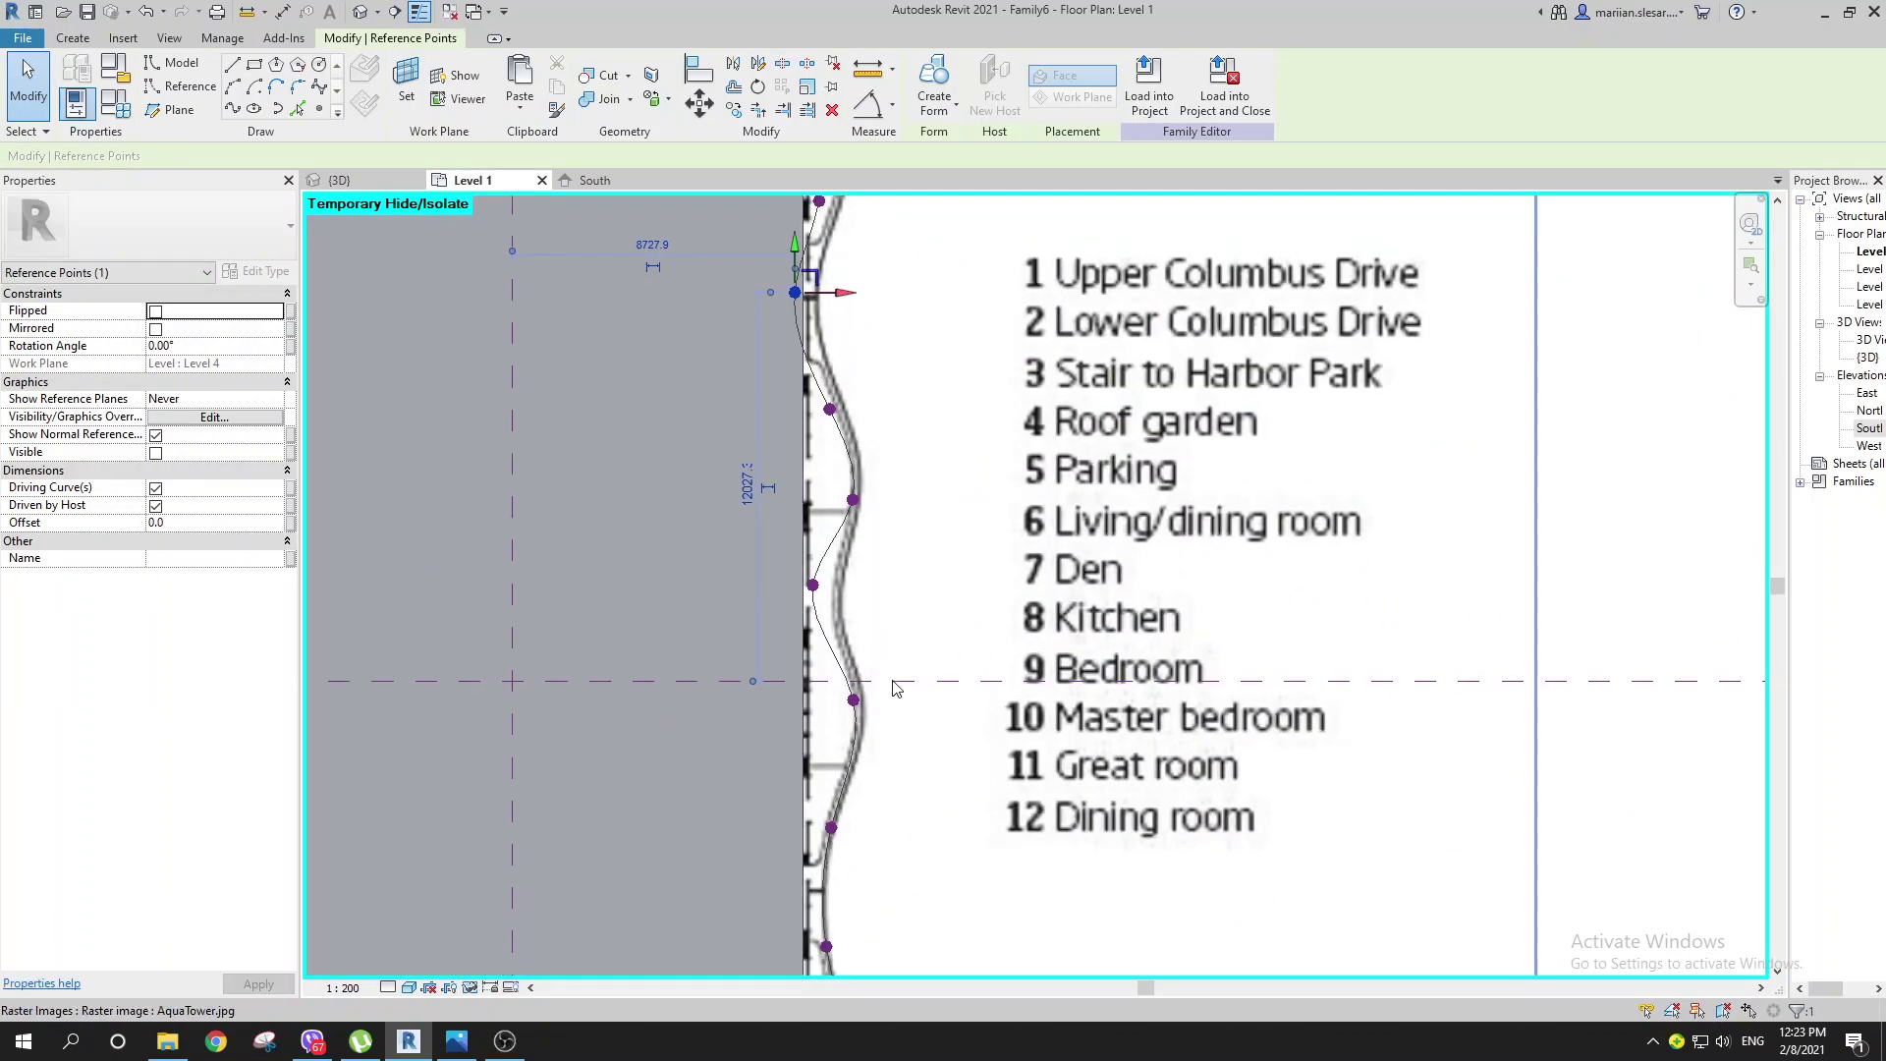
scroll(800, 583, "up", 3)
left_click(841, 601)
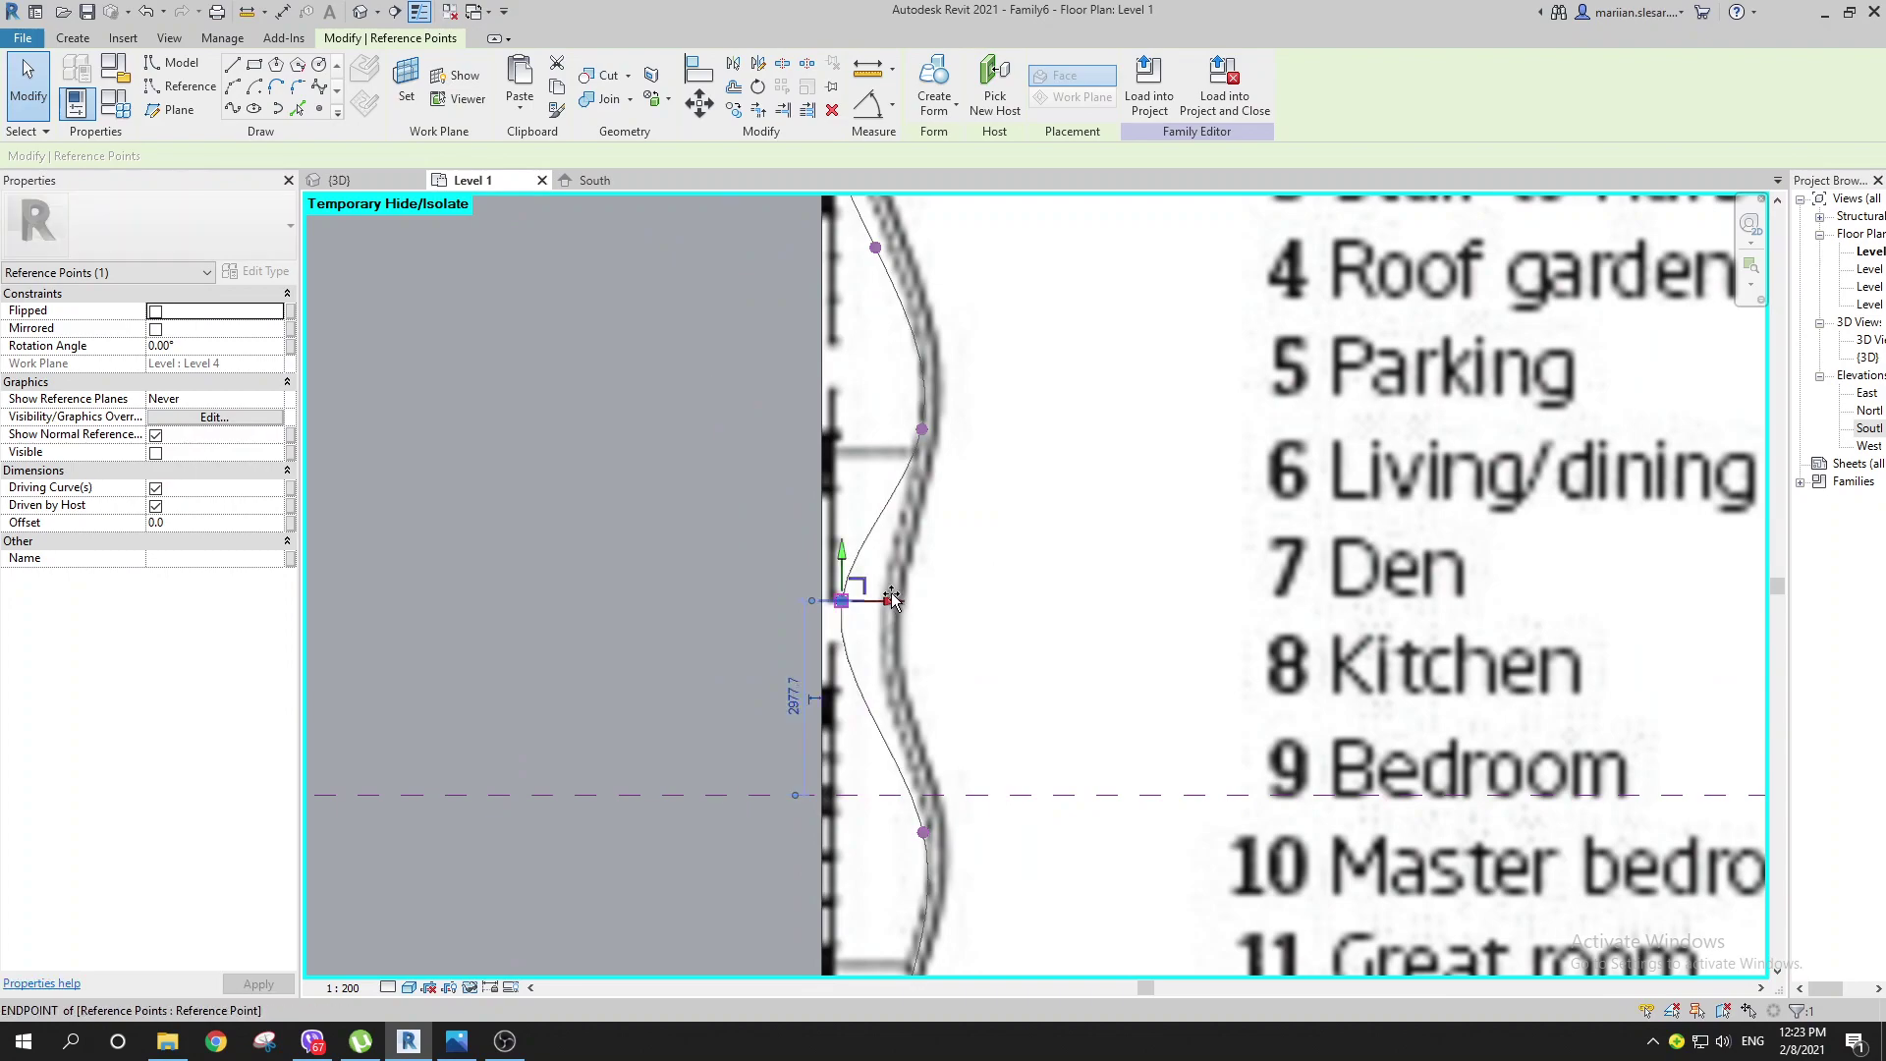
left_click(921, 430)
left_click_drag(961, 429, 913, 413)
scroll(955, 589, "down", 4)
middle_click_drag(985, 634, 1023, 506)
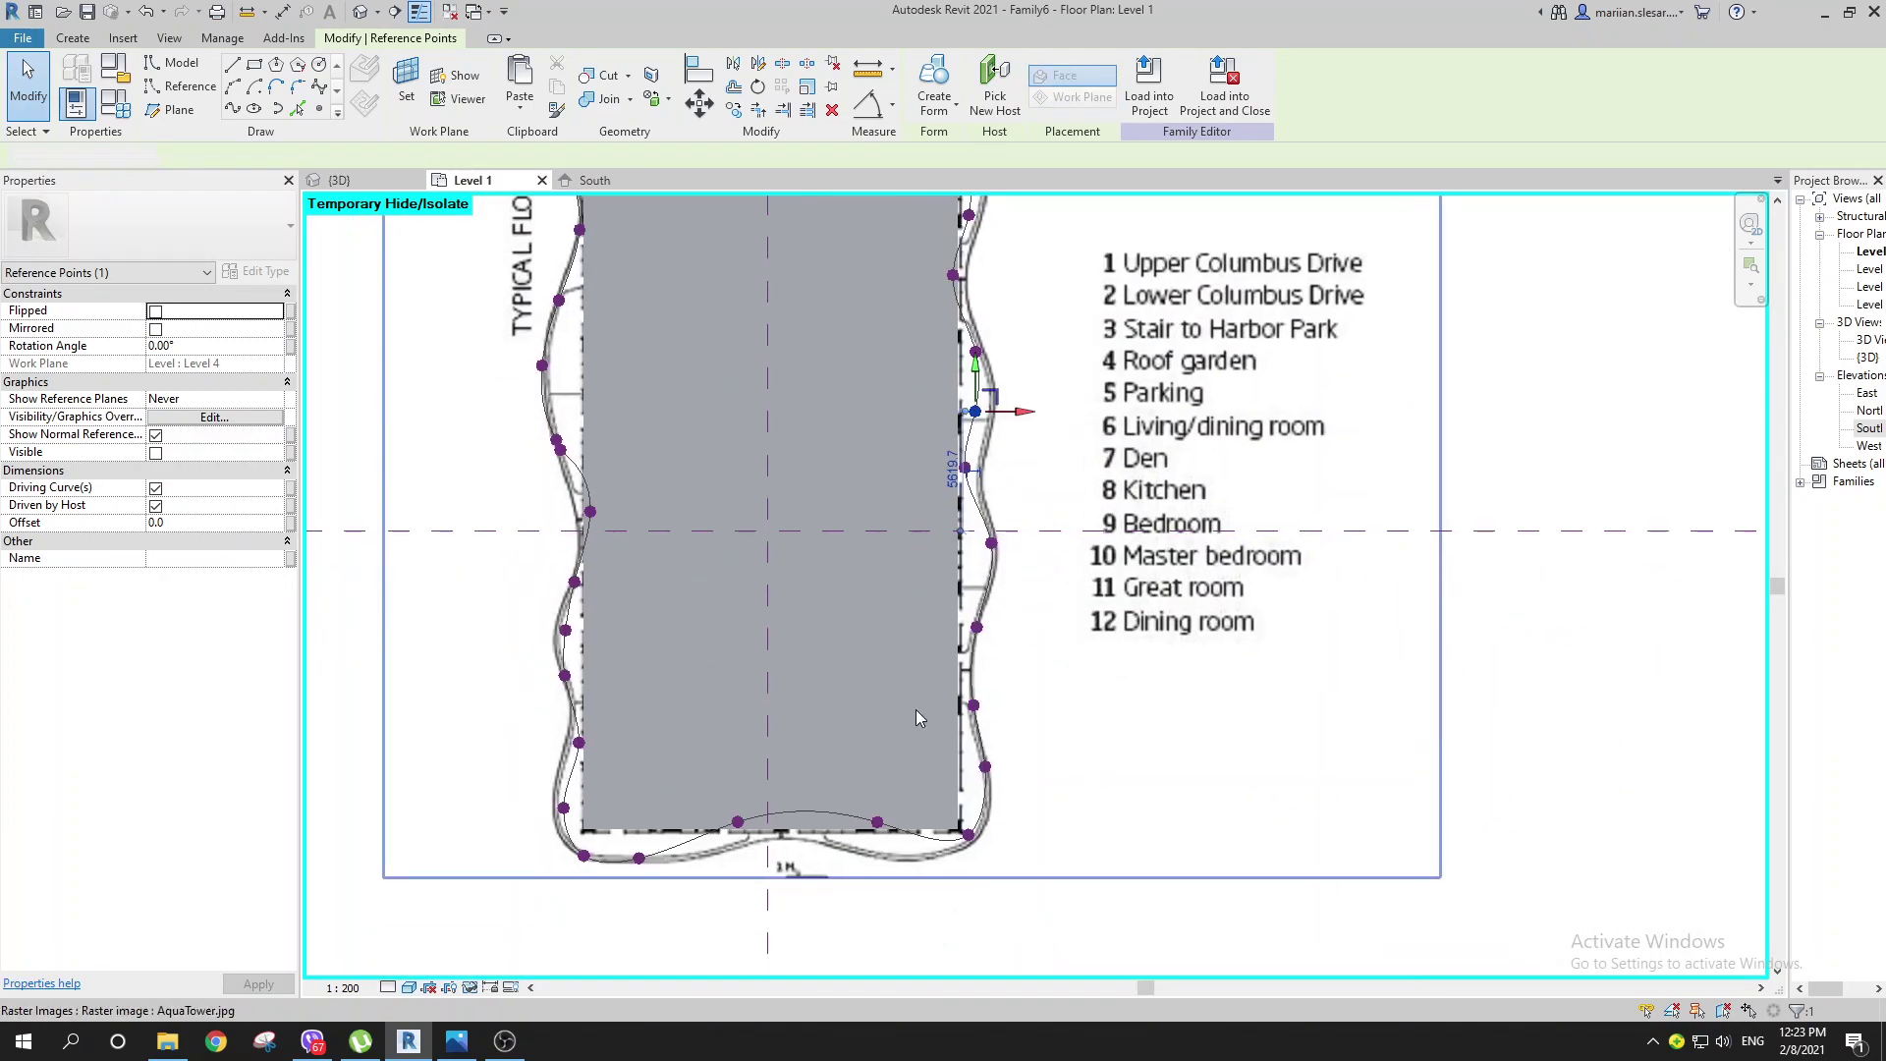
key("Escape")
scroll(713, 575, "down", 1)
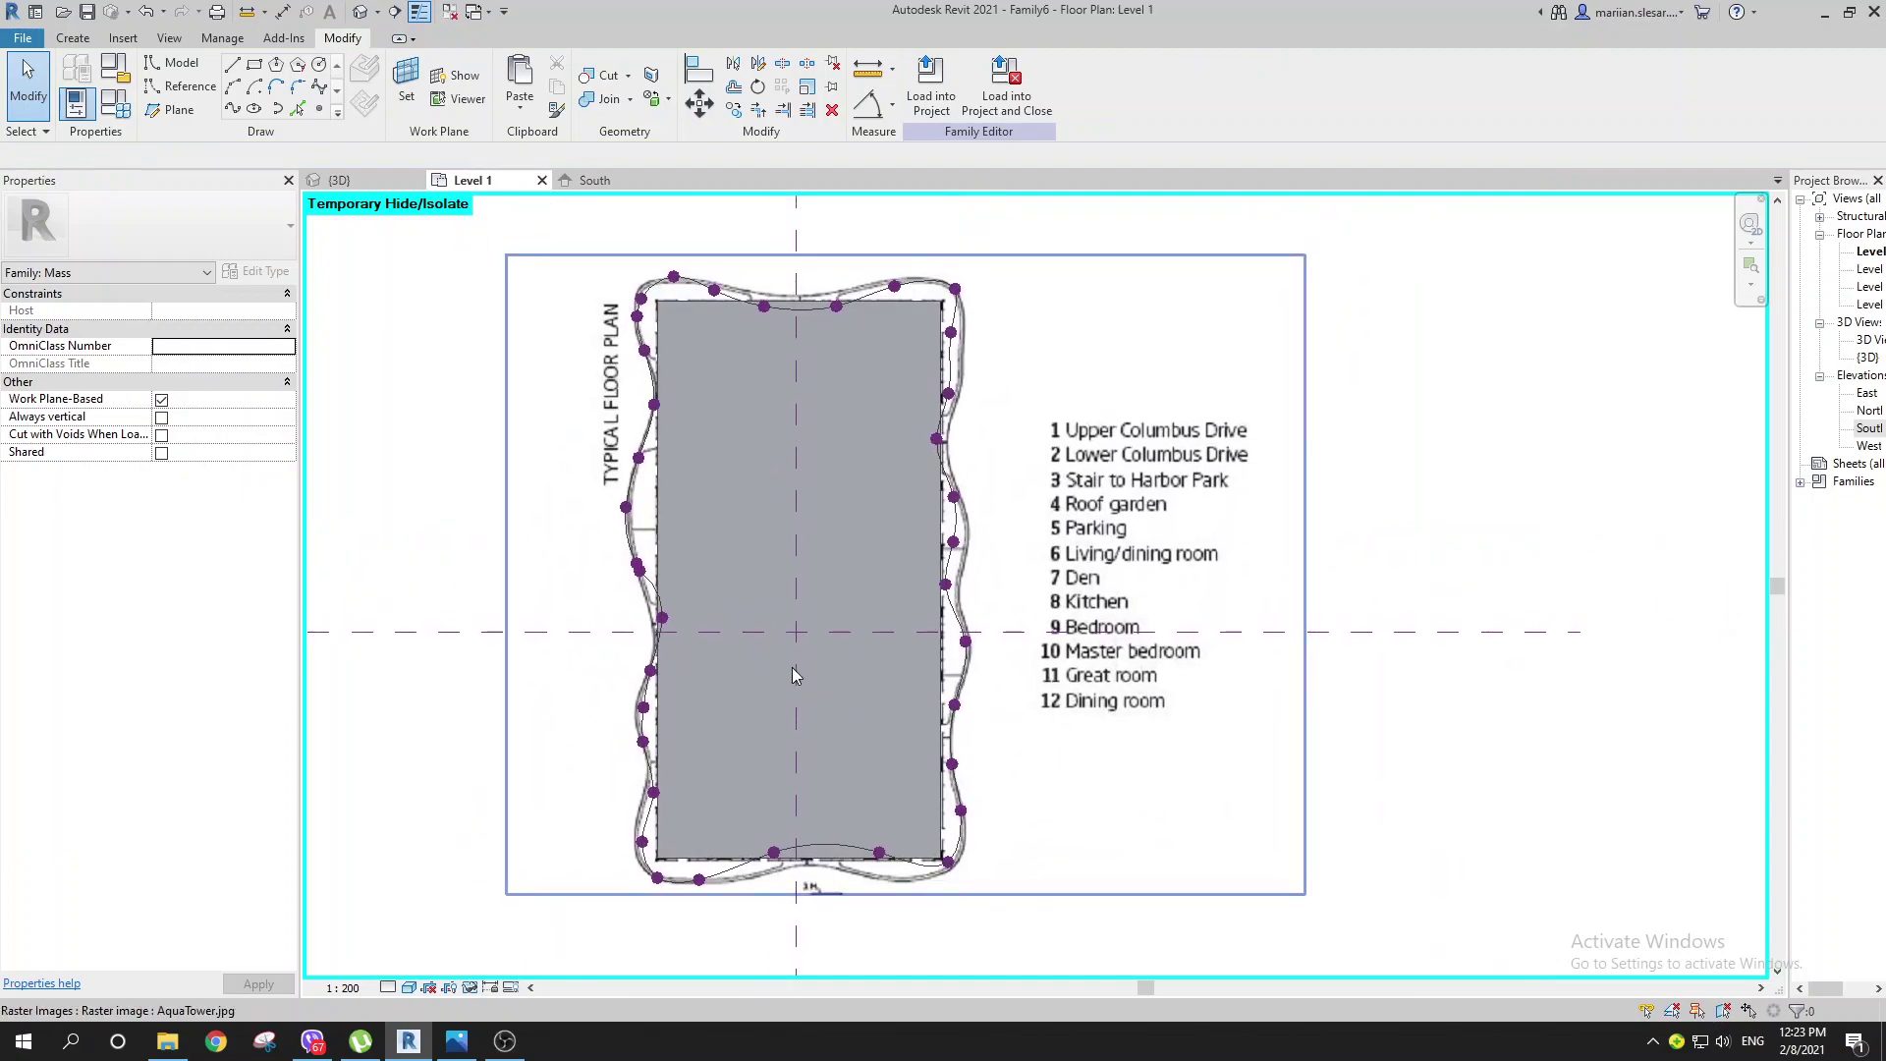
Step: In the 3D view, select the wavy outlines and their points on all four levels and create a form from them
left_click(358, 12)
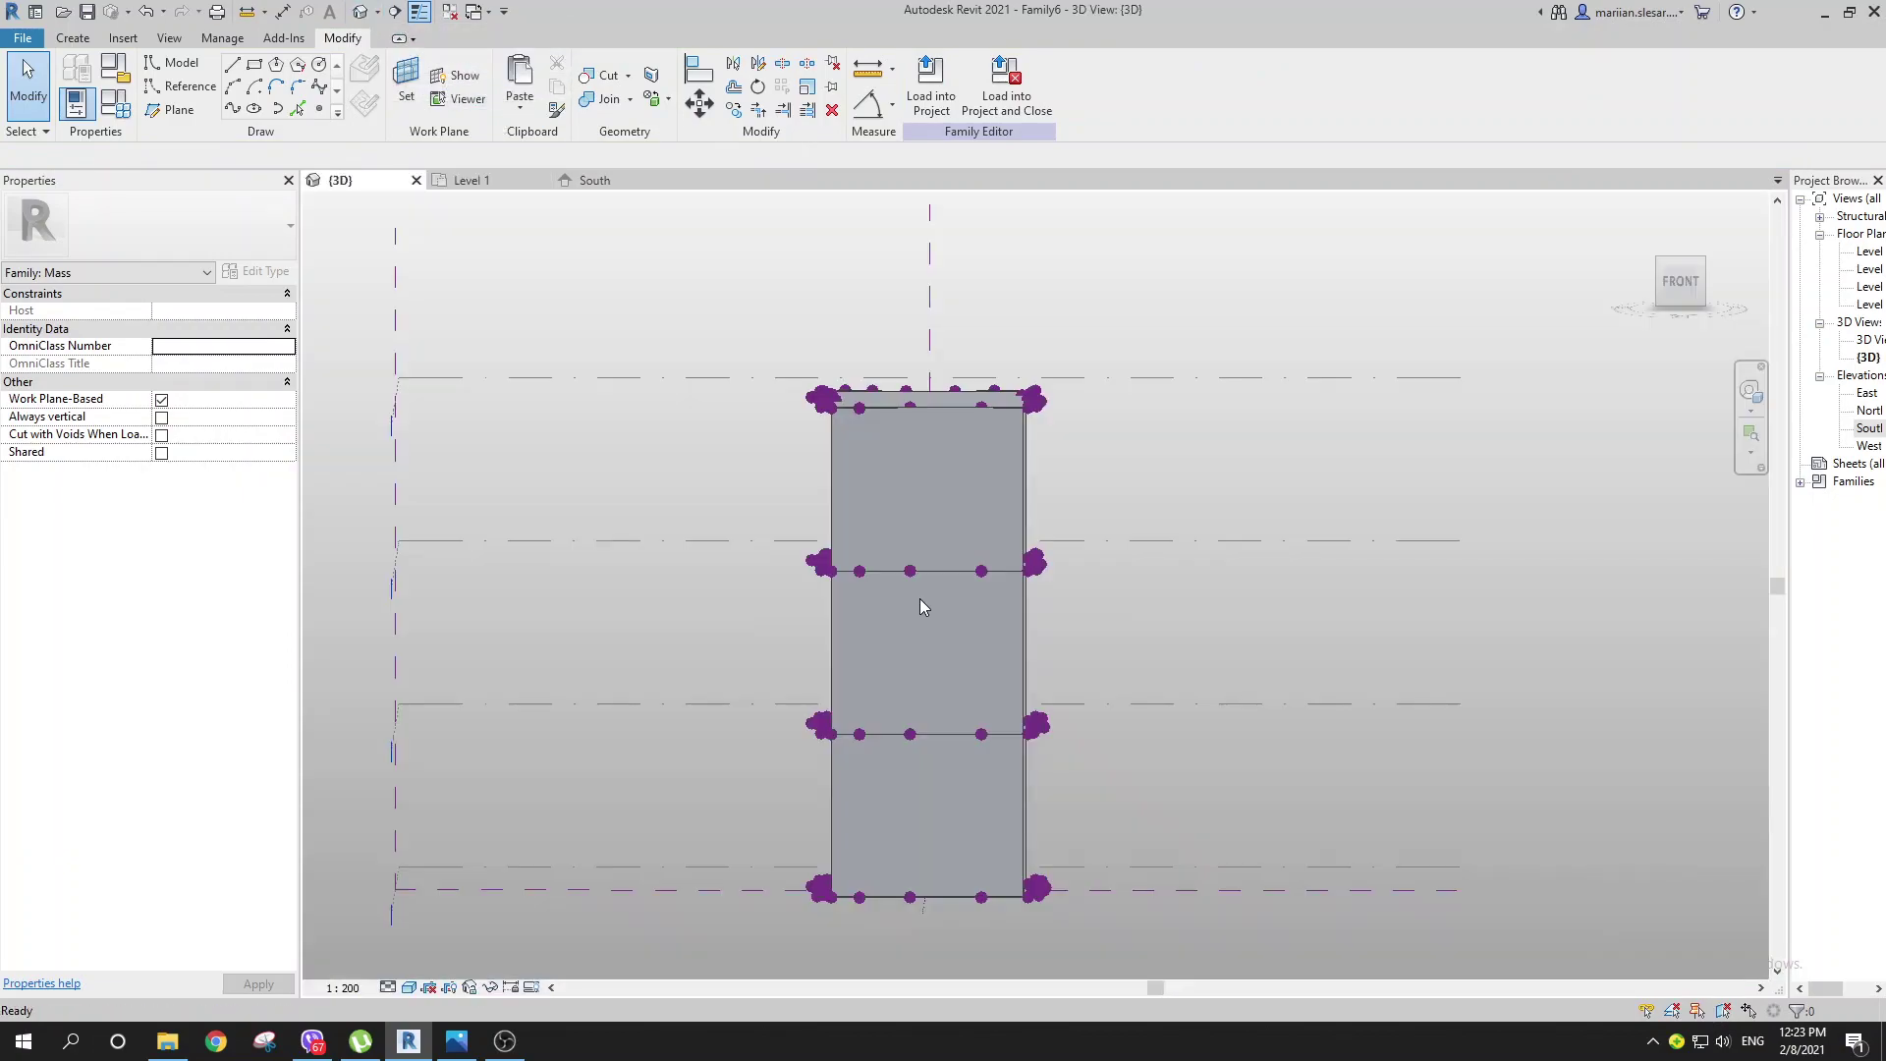
middle_click_drag(897, 572, 770, 838, "shift")
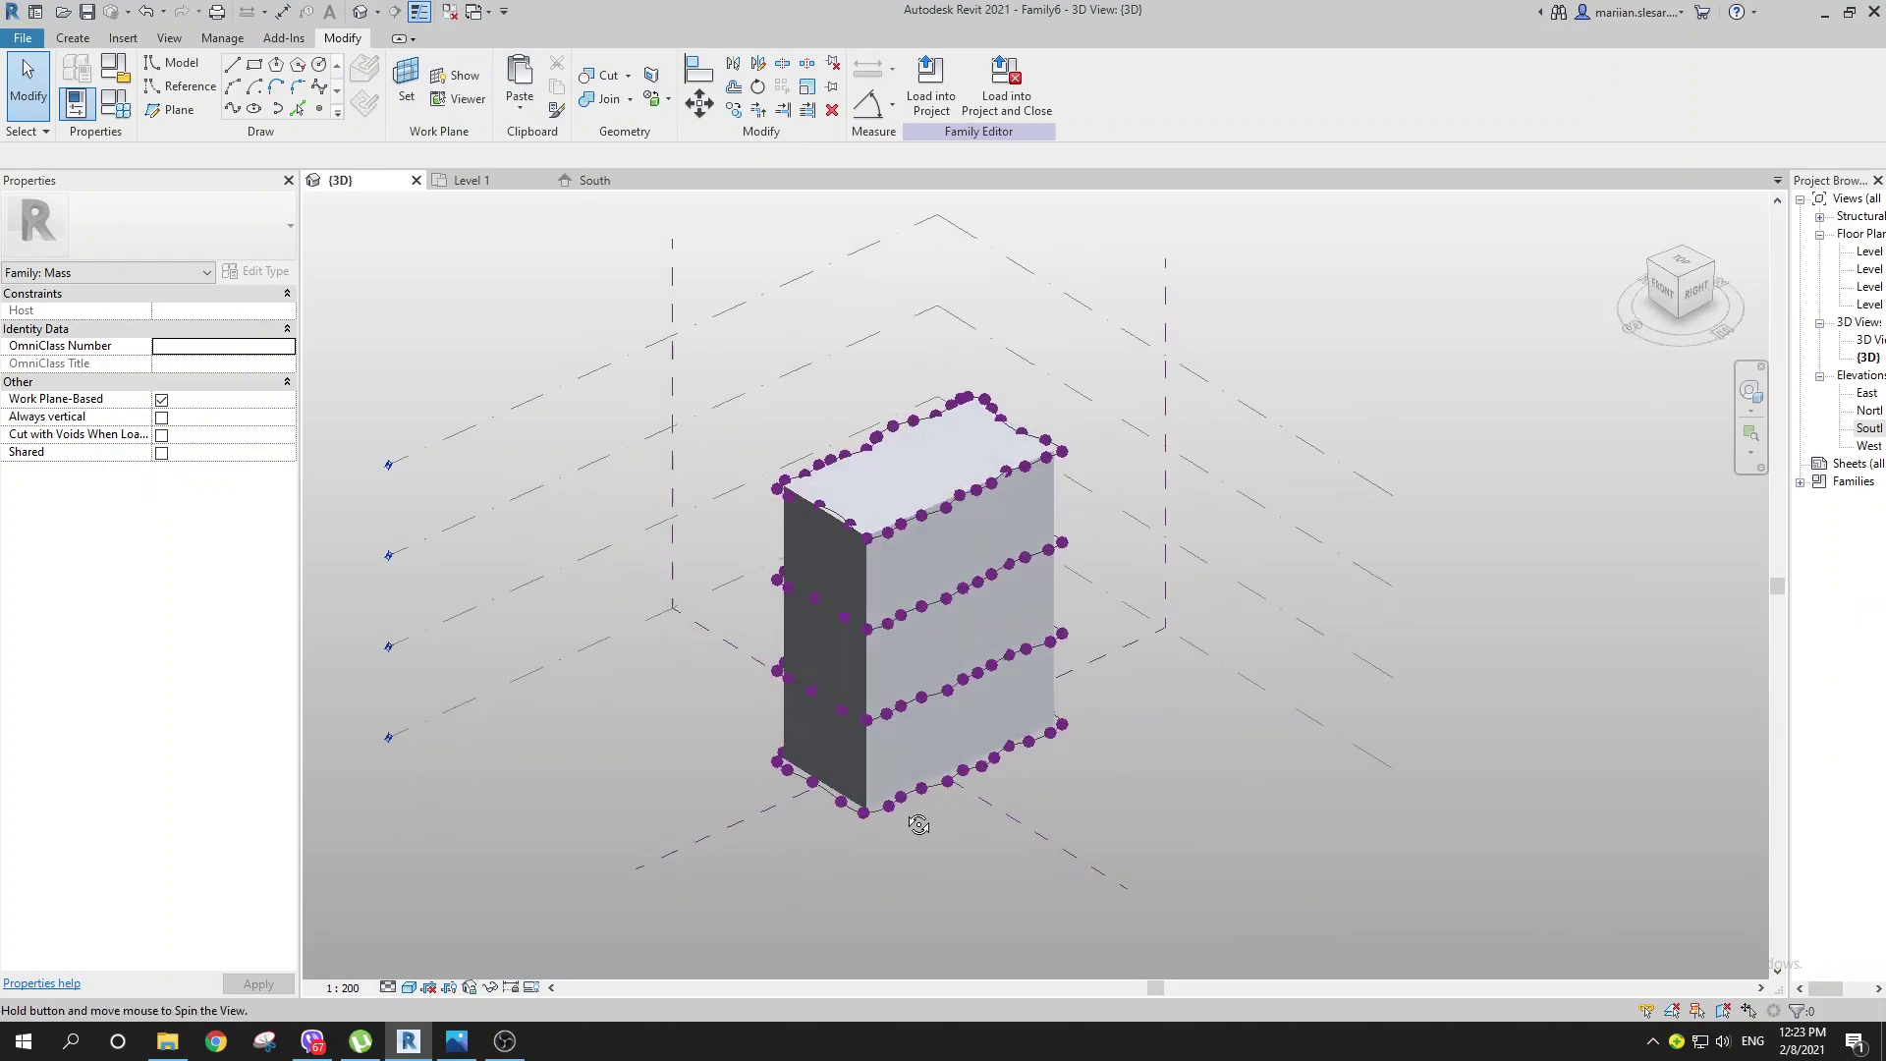
scroll(928, 783, "up", 3)
middle_click_drag(928, 782, 905, 651, "shift")
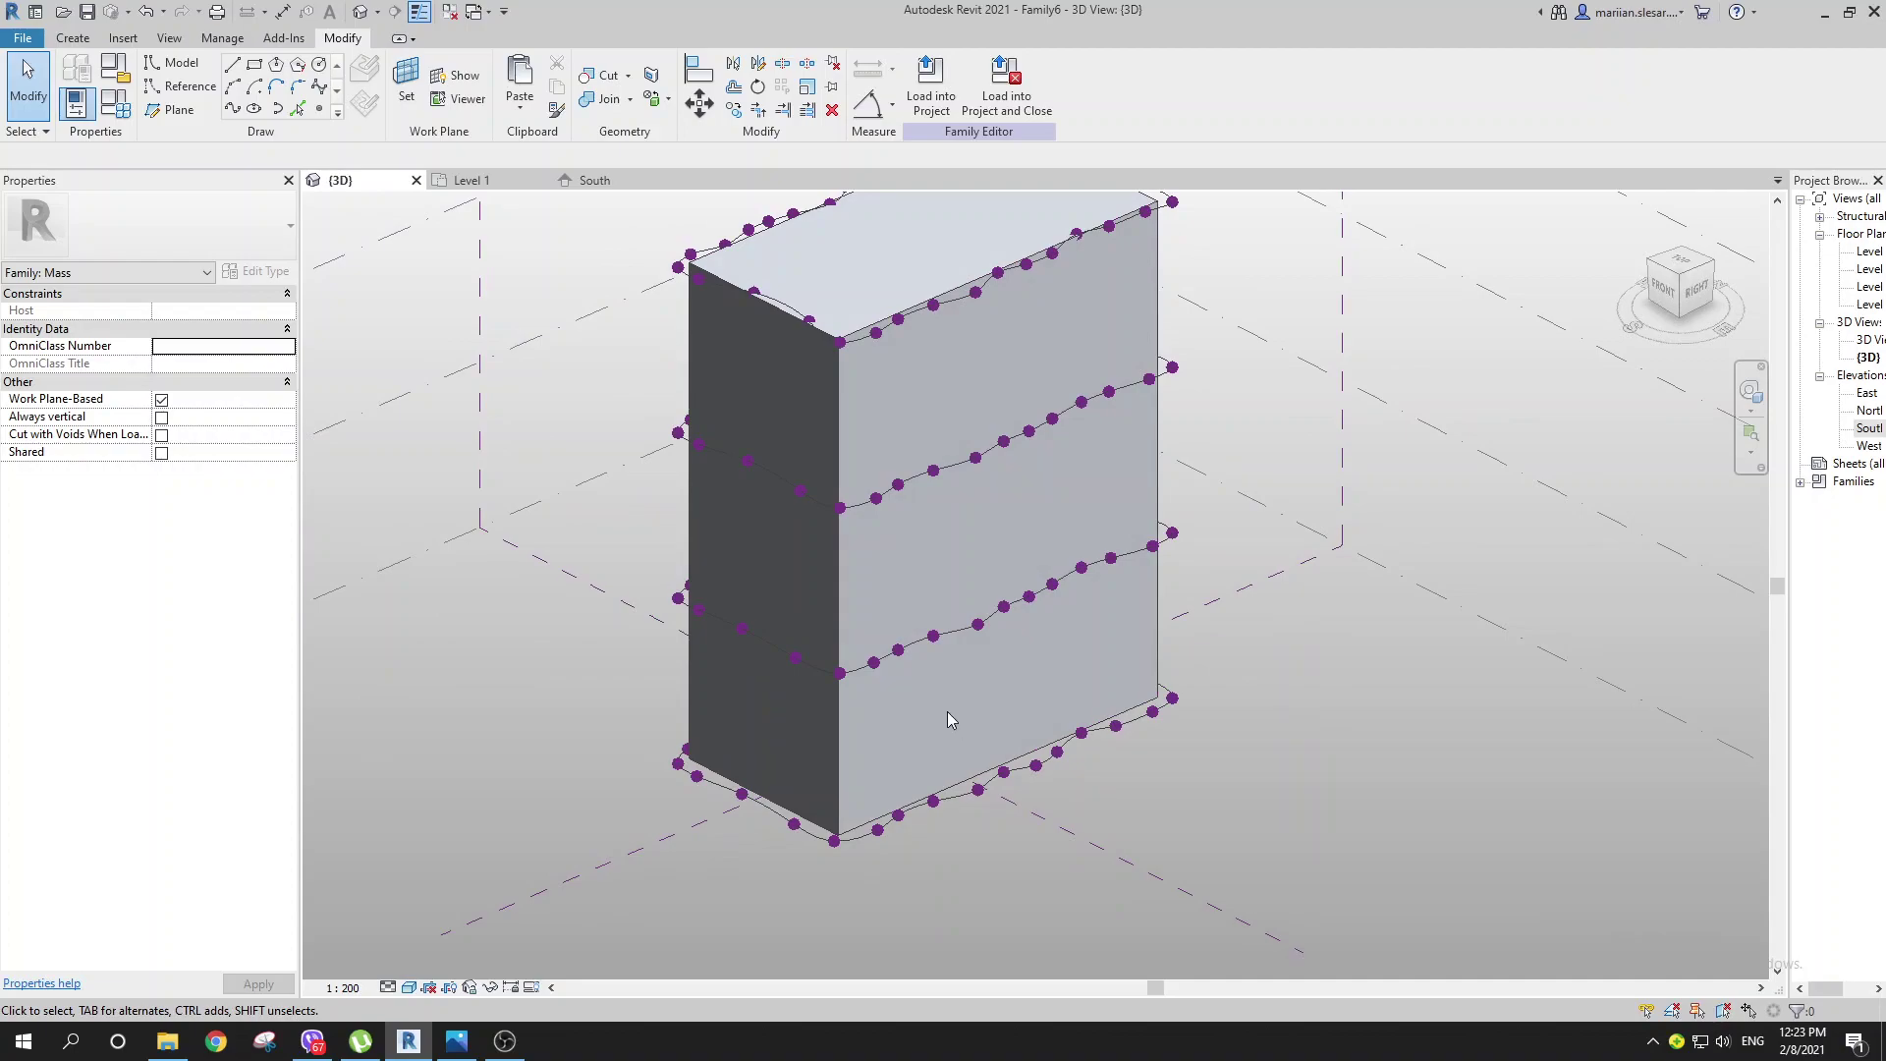
middle_click_drag(912, 711, 963, 808, "shift")
middle_click_drag(926, 649, 1090, 563, "shift")
left_click_drag(724, 726, 1032, 855)
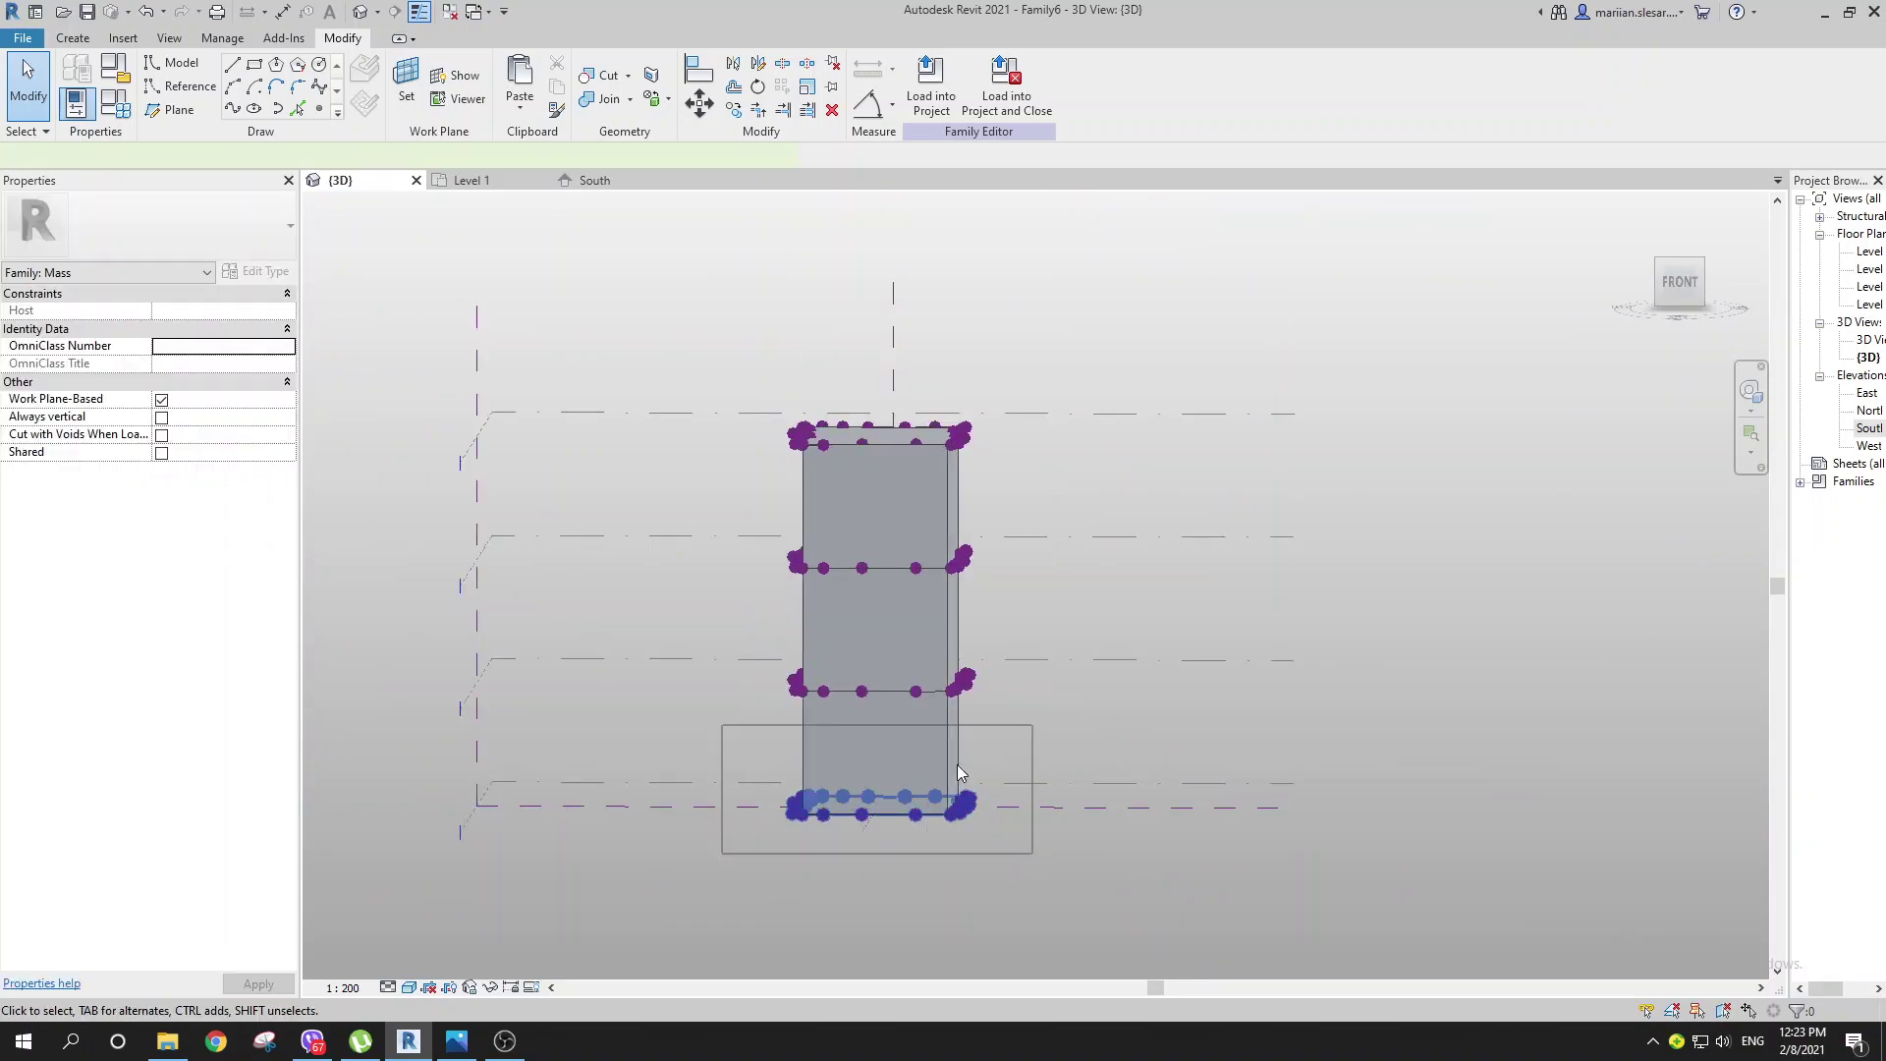
left_click_drag(733, 606, 1022, 738, "ctrl")
left_click_drag(716, 503, 1028, 617, "ctrl")
left_click_drag(1022, 489, 1021, 492, "ctrl")
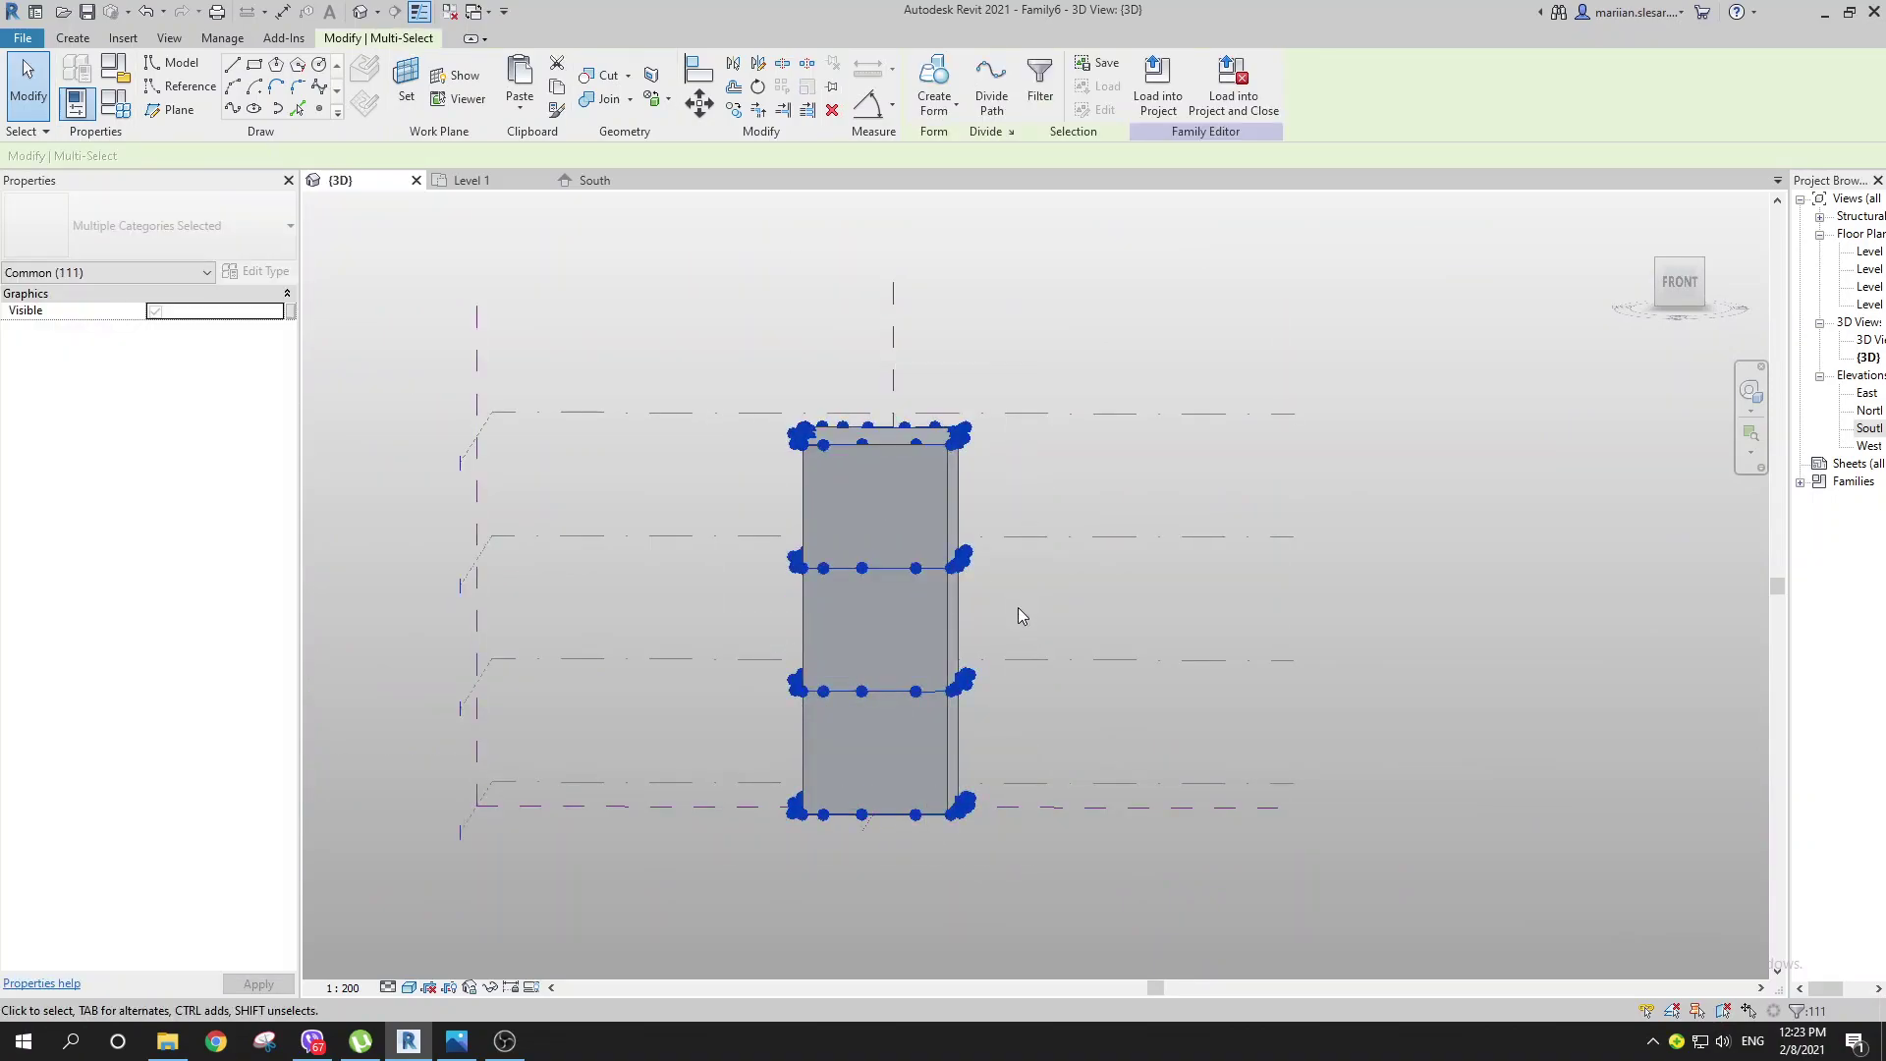
left_click(938, 93)
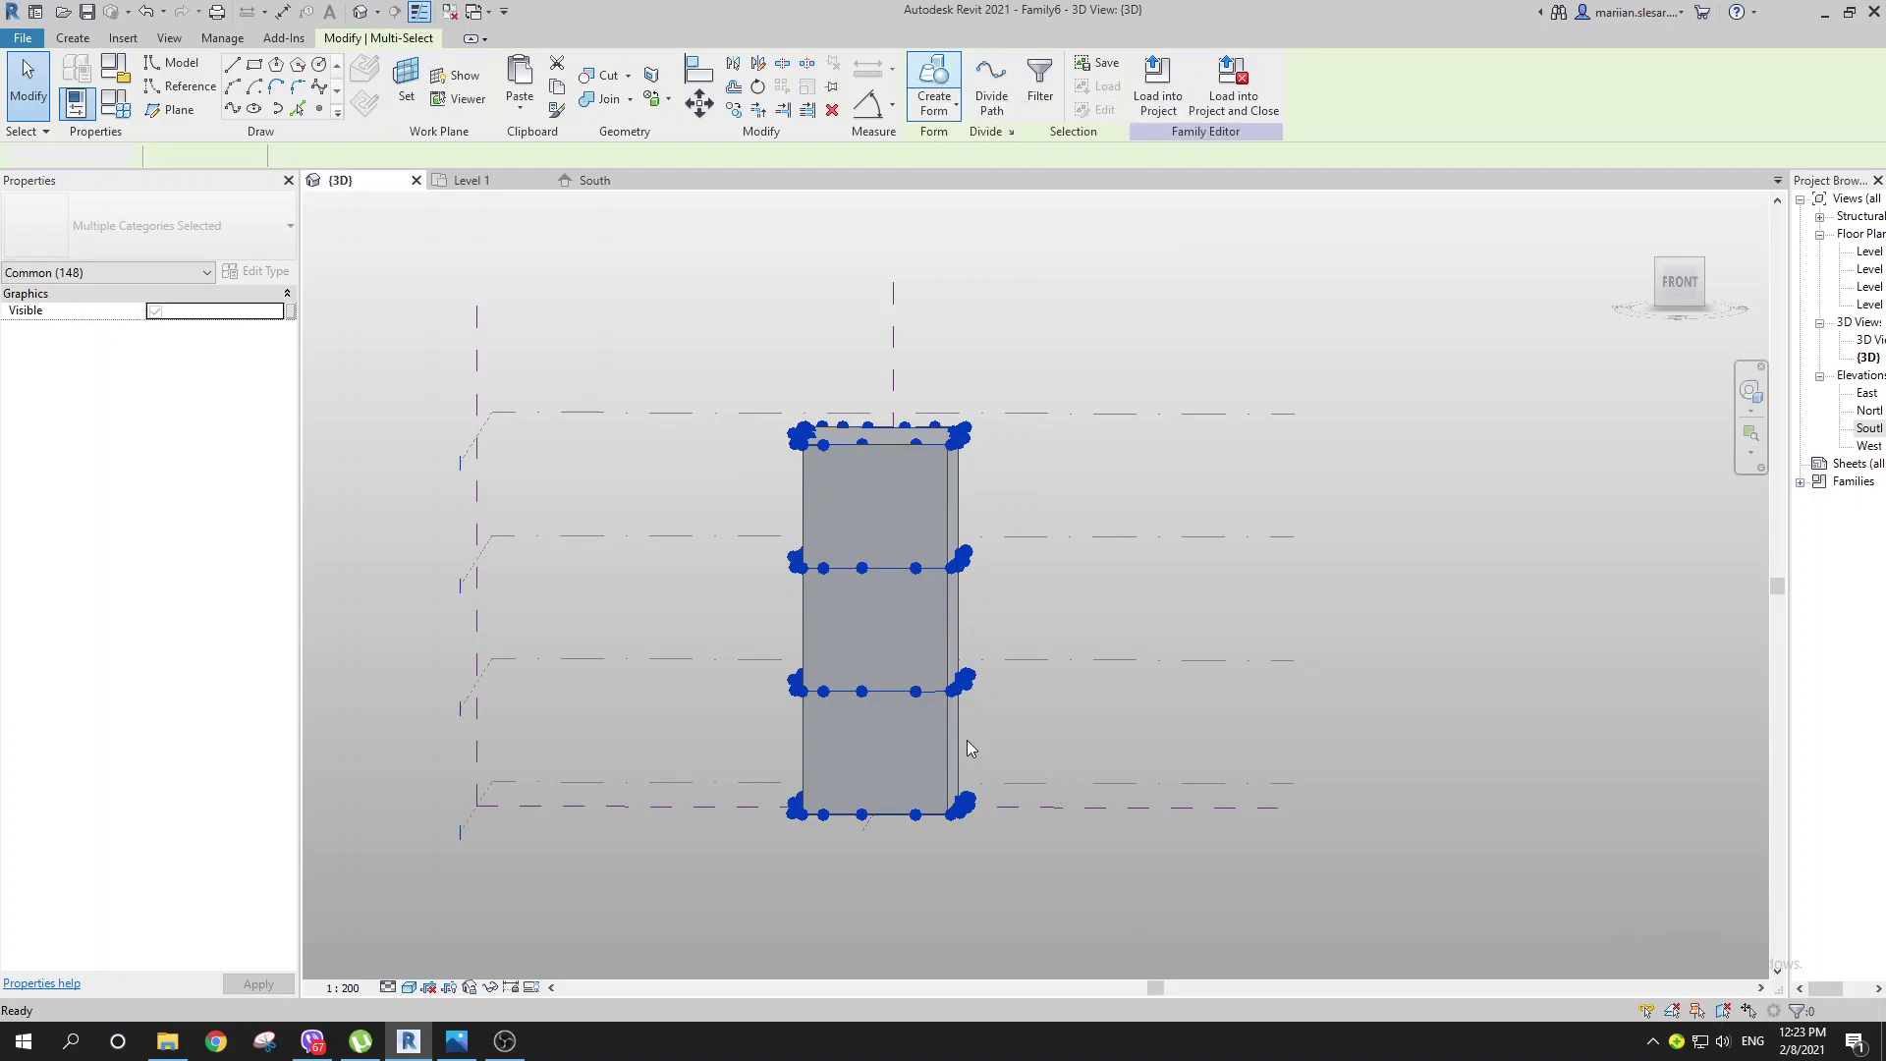
Step: Select the rectangular core's top face and extend it above the wavy form, to a core height of about 51,692
middle_click_drag(967, 740, 844, 963, "shift")
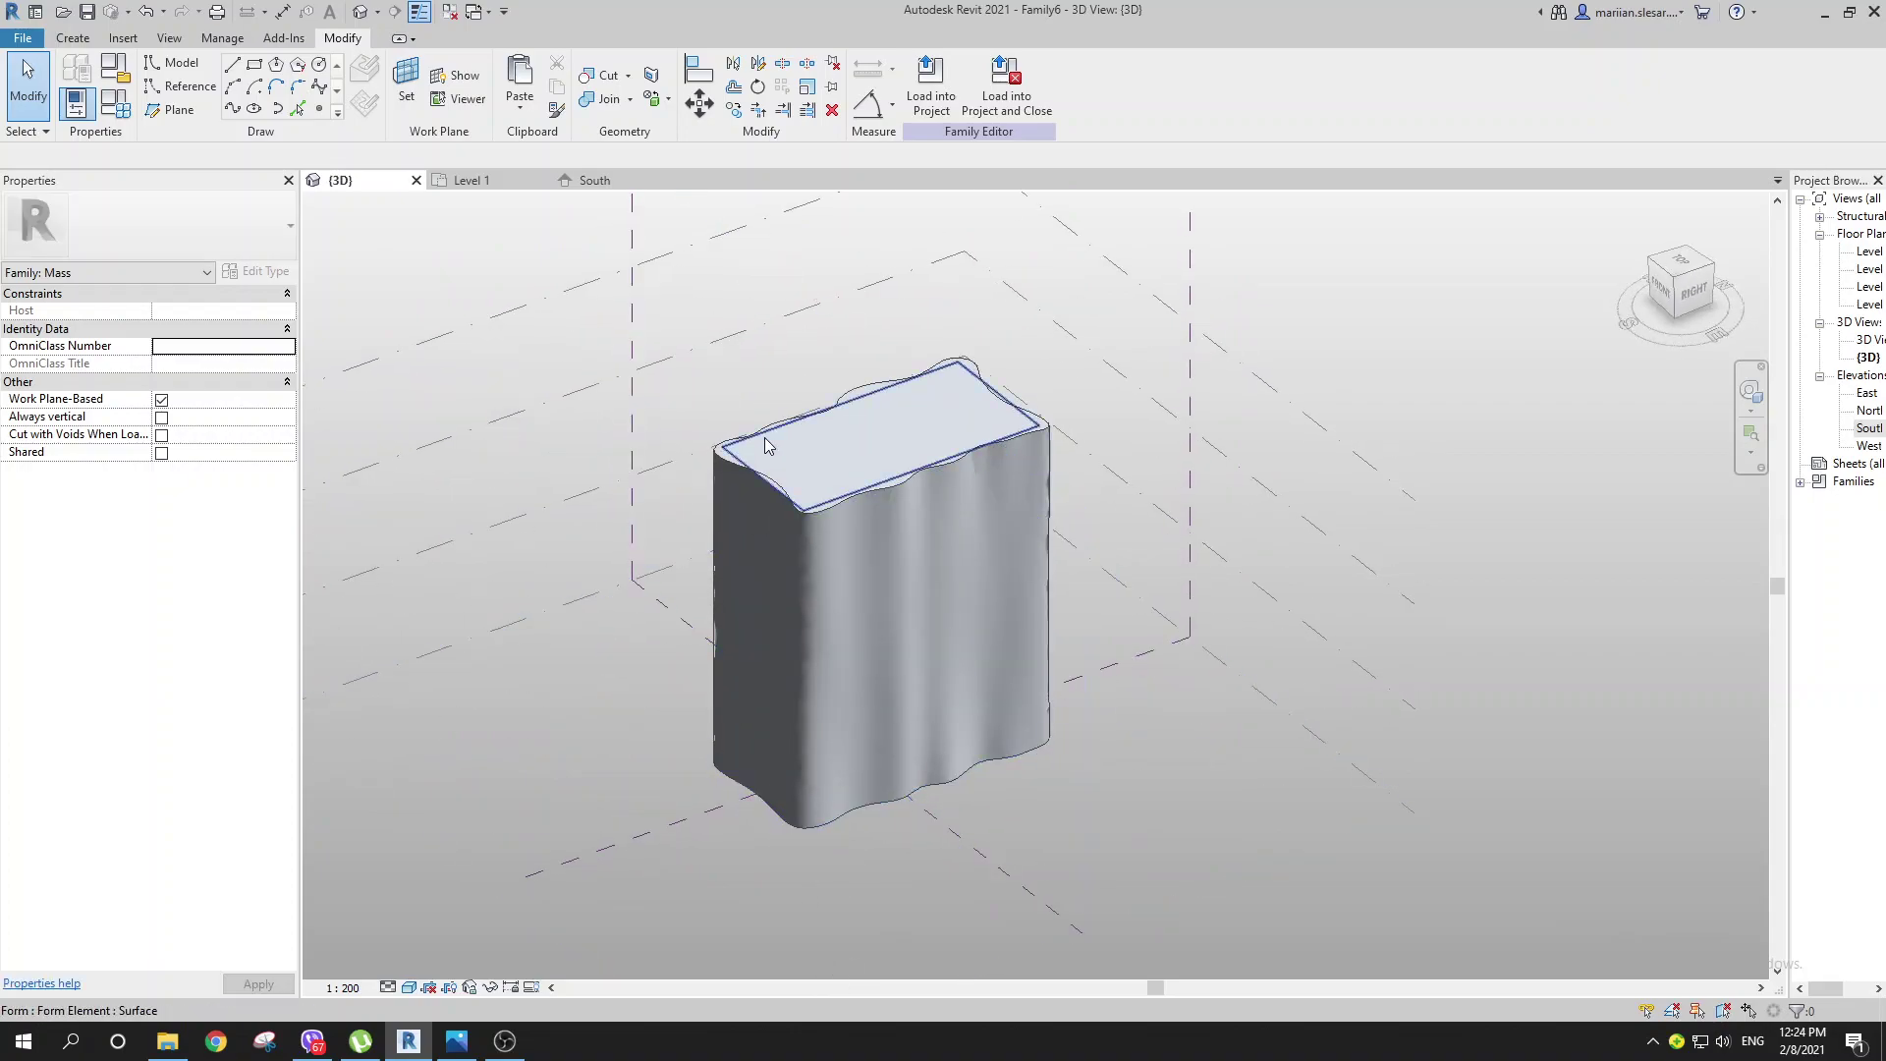
left_click(778, 468)
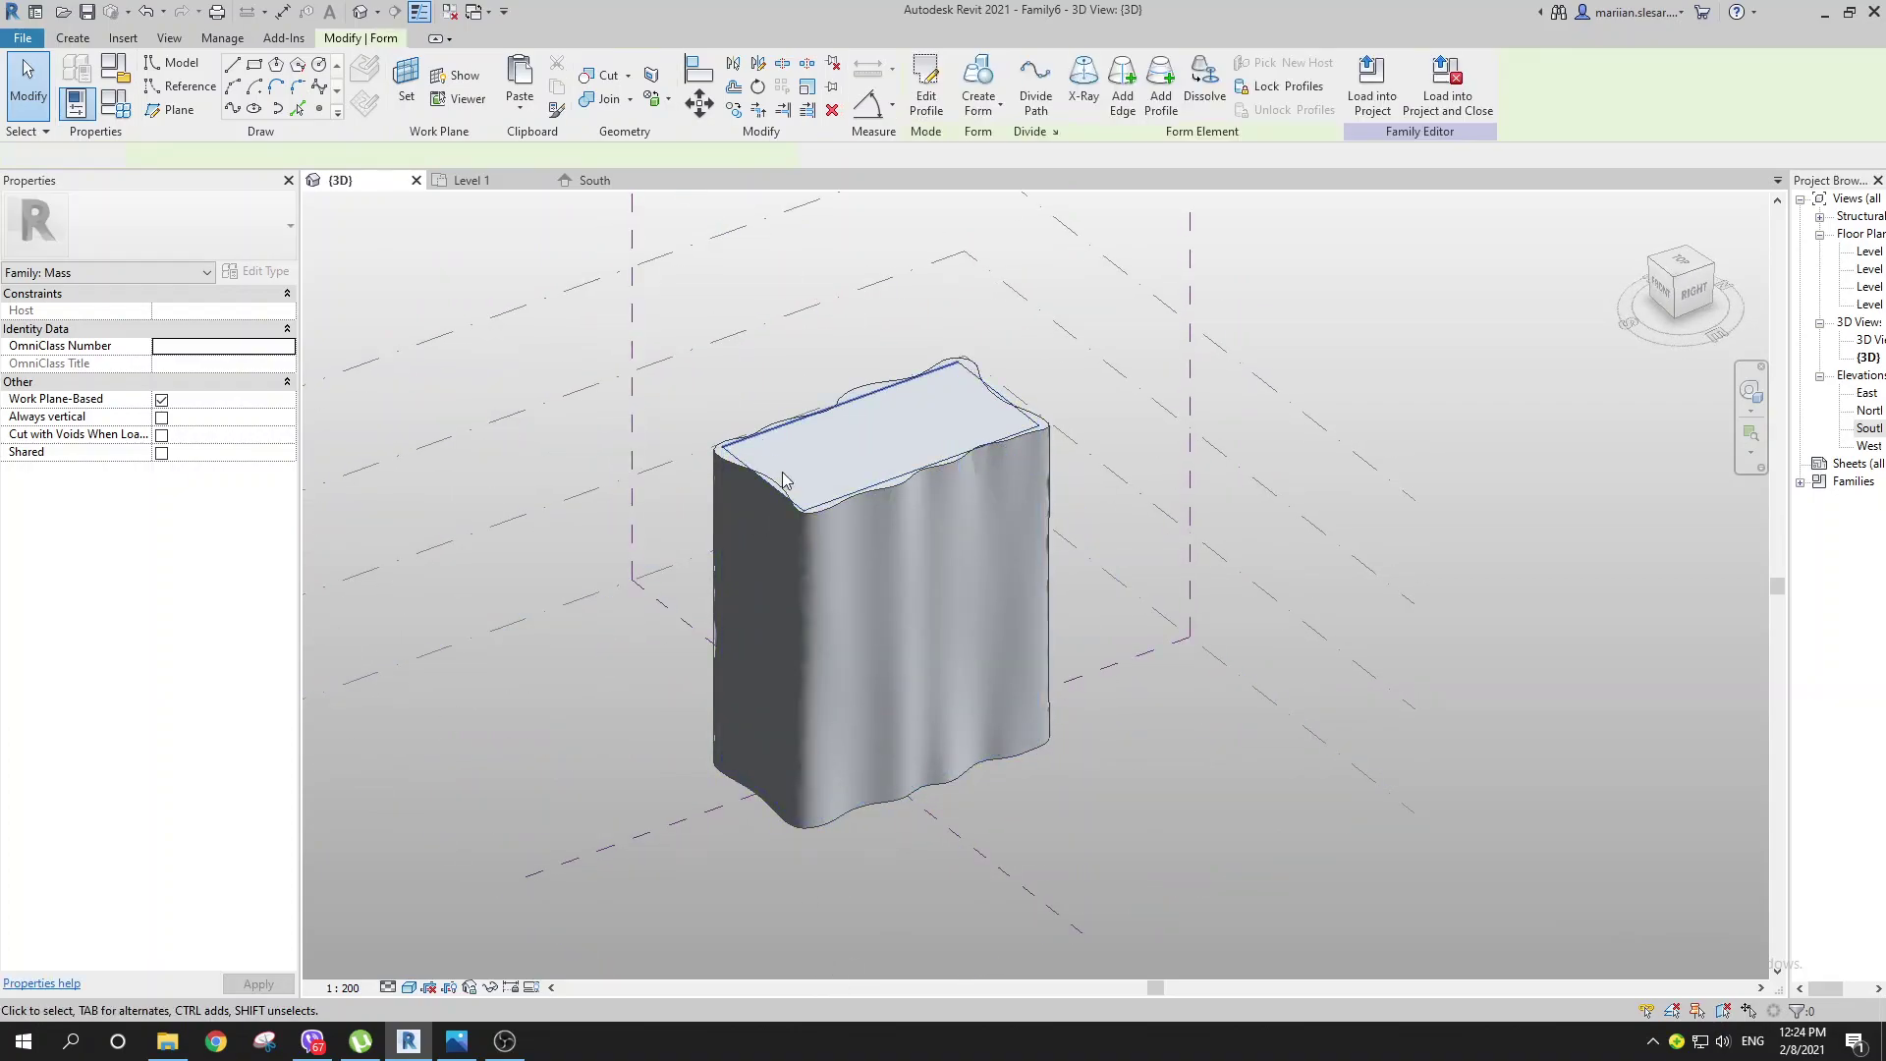
key("Escape")
scroll(776, 429, "up", 2)
key("Tab")
key("Tab")
key("Tab")
key("Tab")
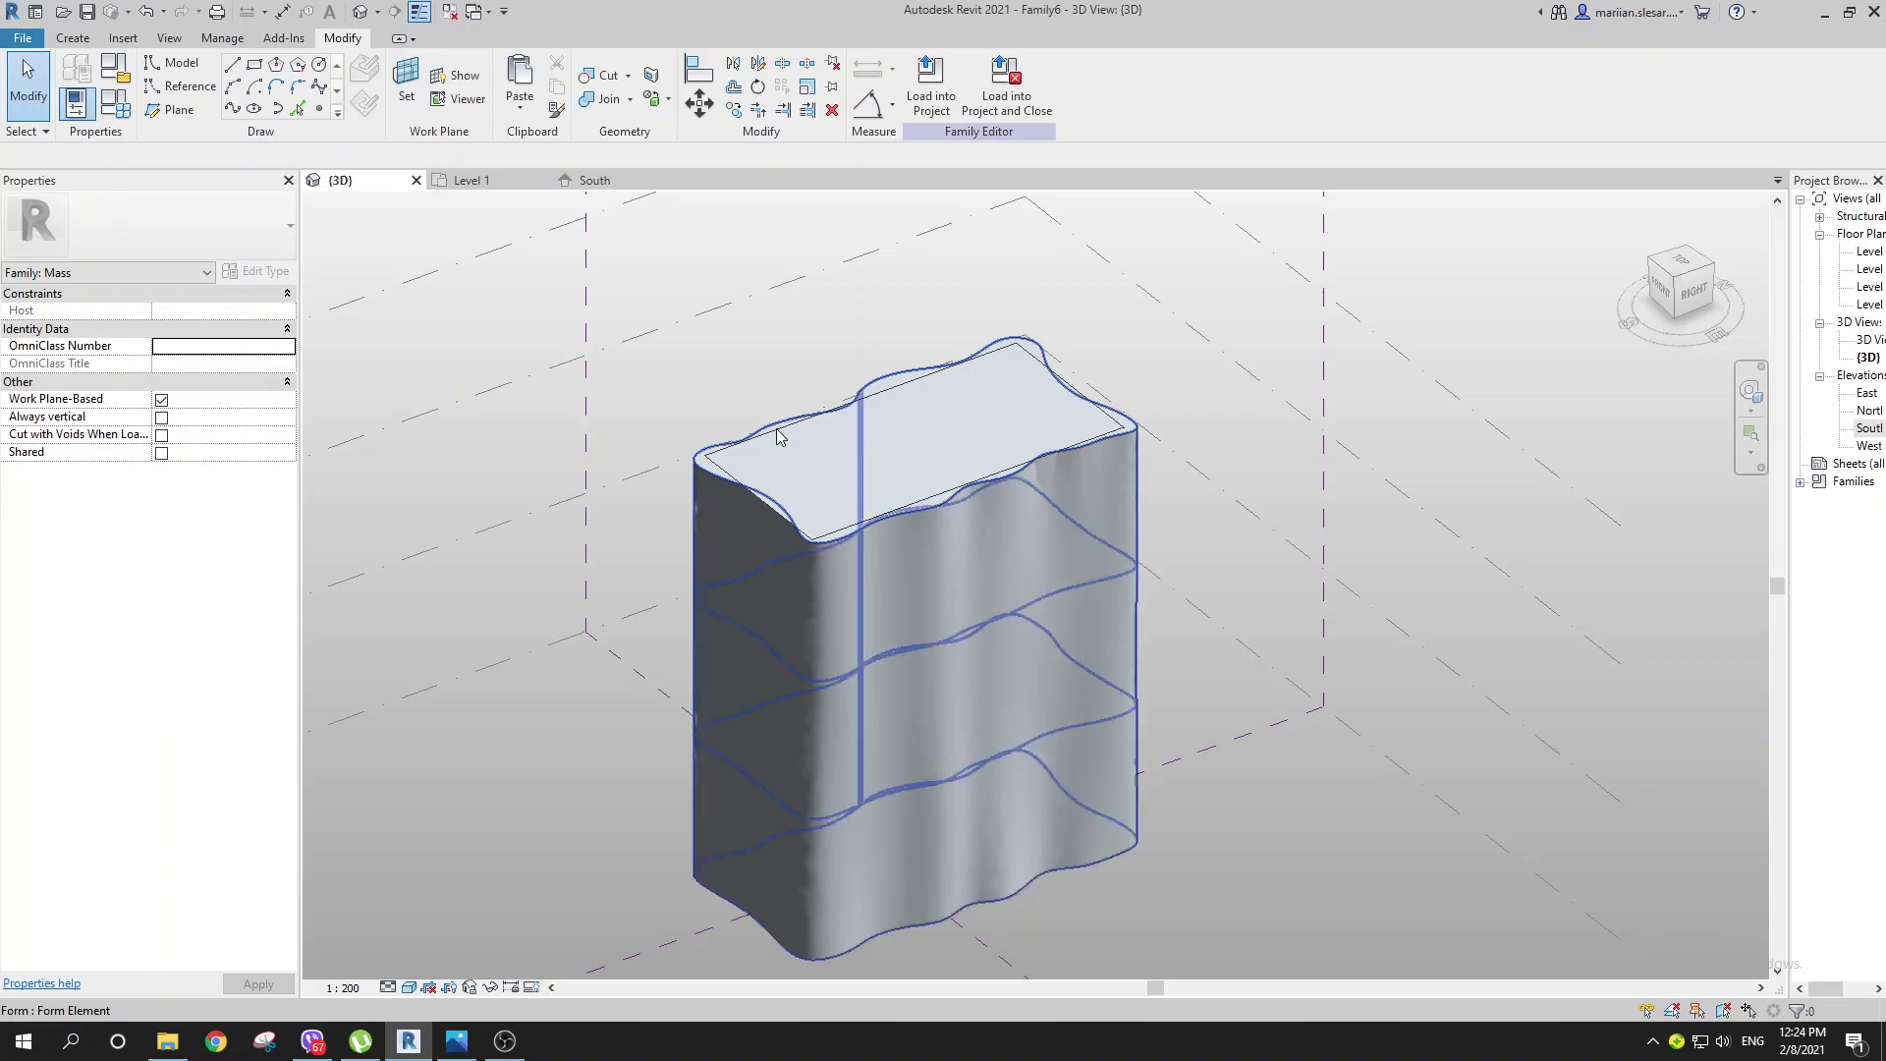
left_click(784, 438)
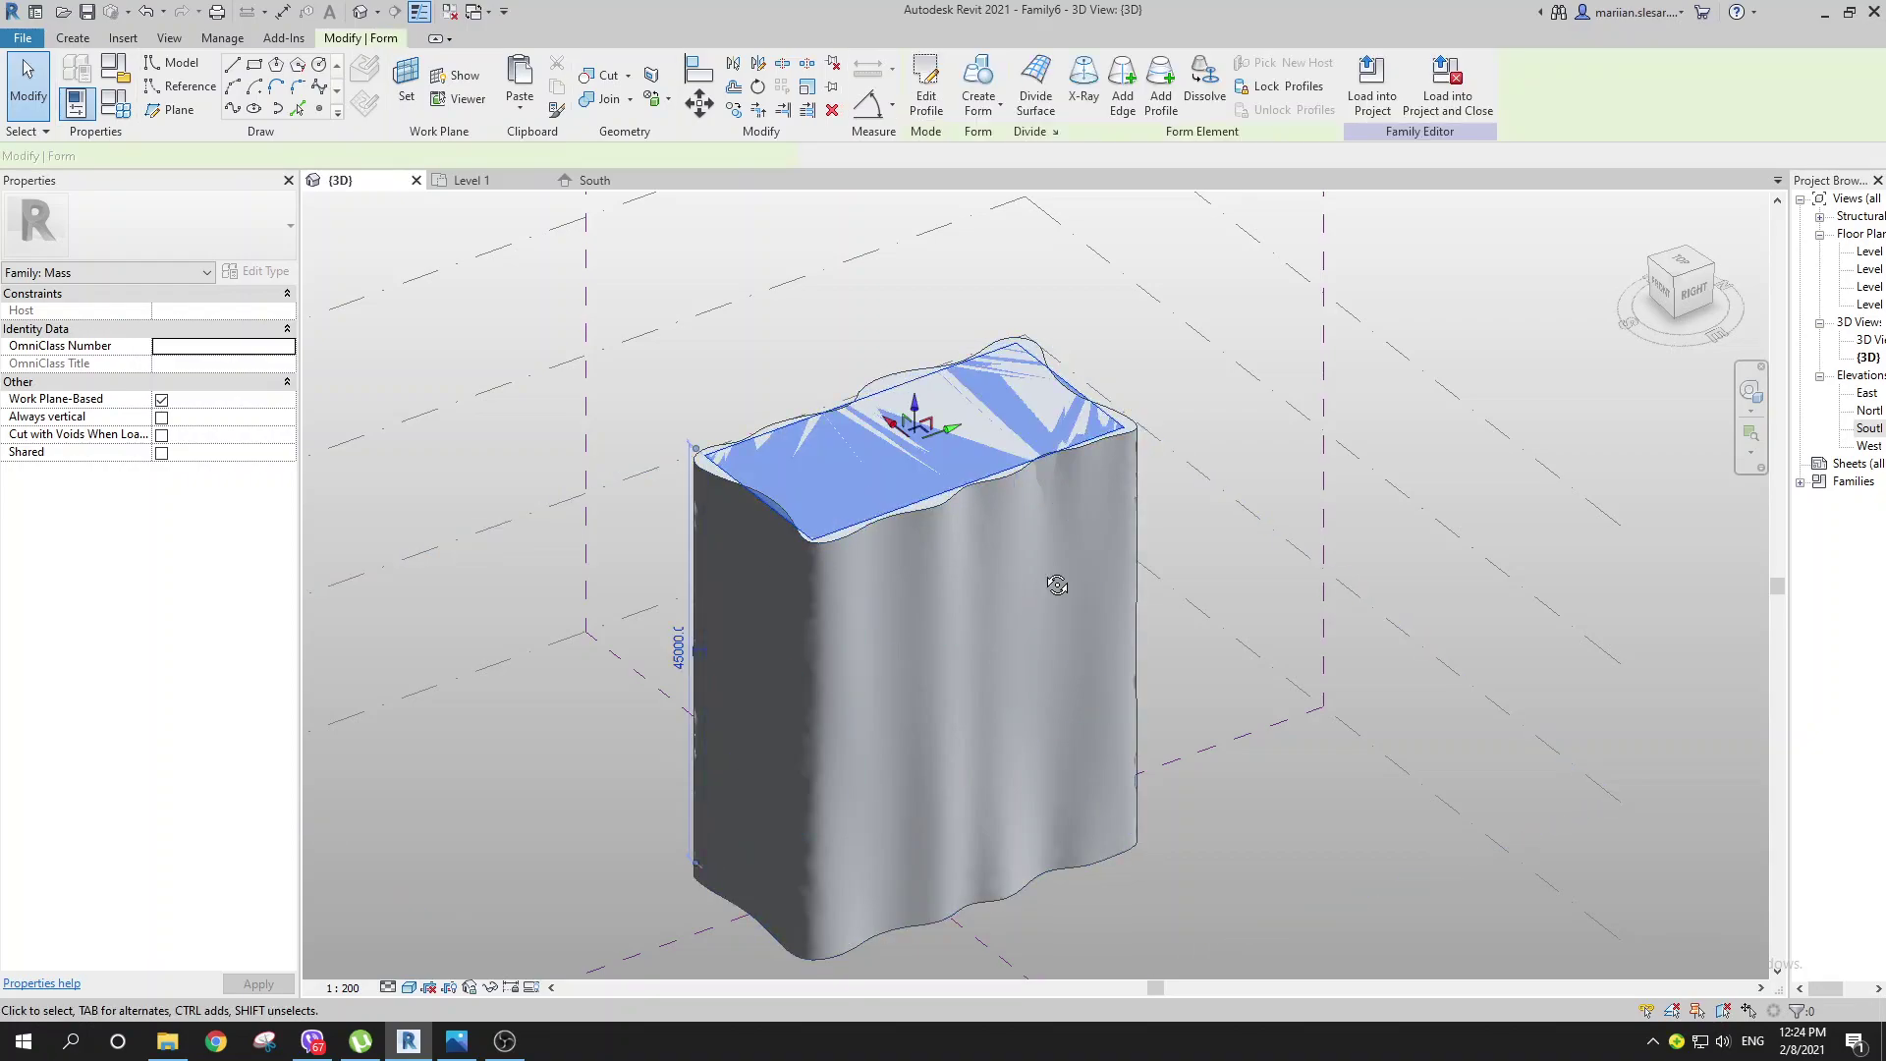
Step: Extend the core's bottom face below the wavy form, to a core height of about 57,440
middle_click_drag(1000, 959, 1028, 427)
scroll(778, 625, "up", 3)
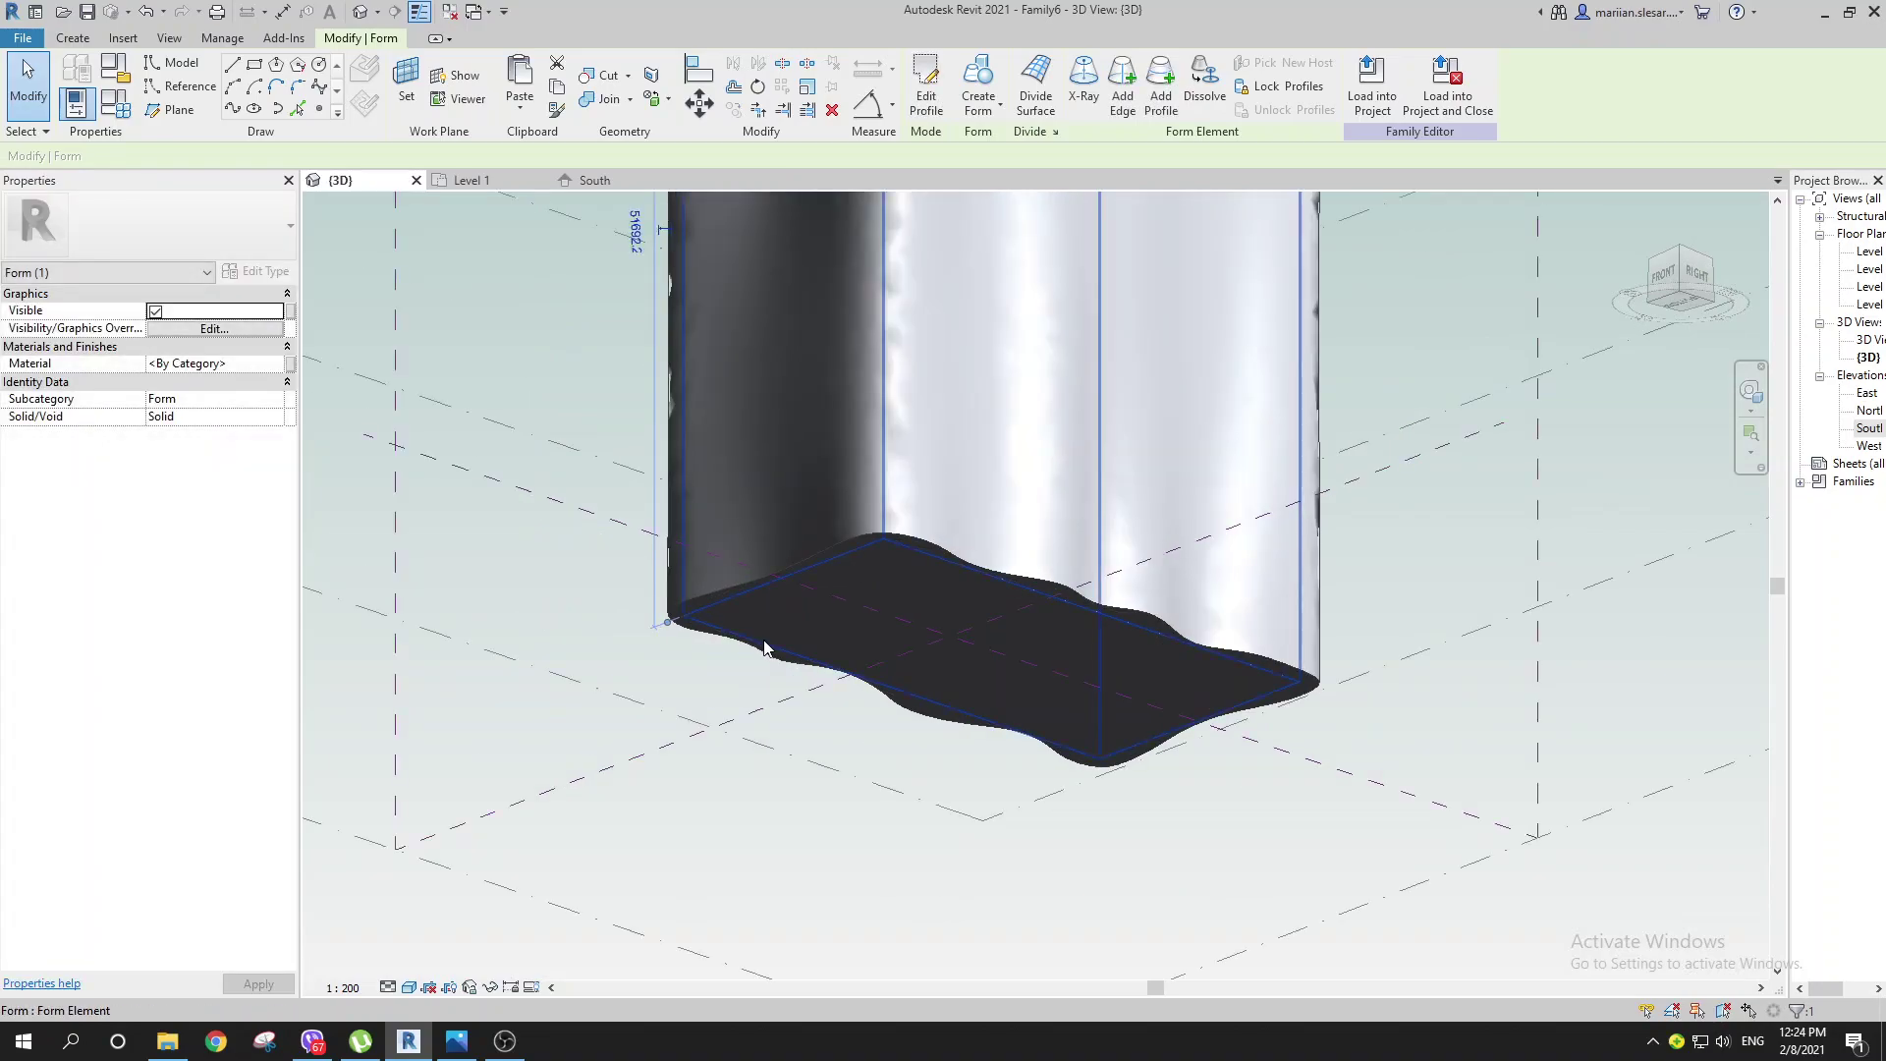
left_click(765, 641)
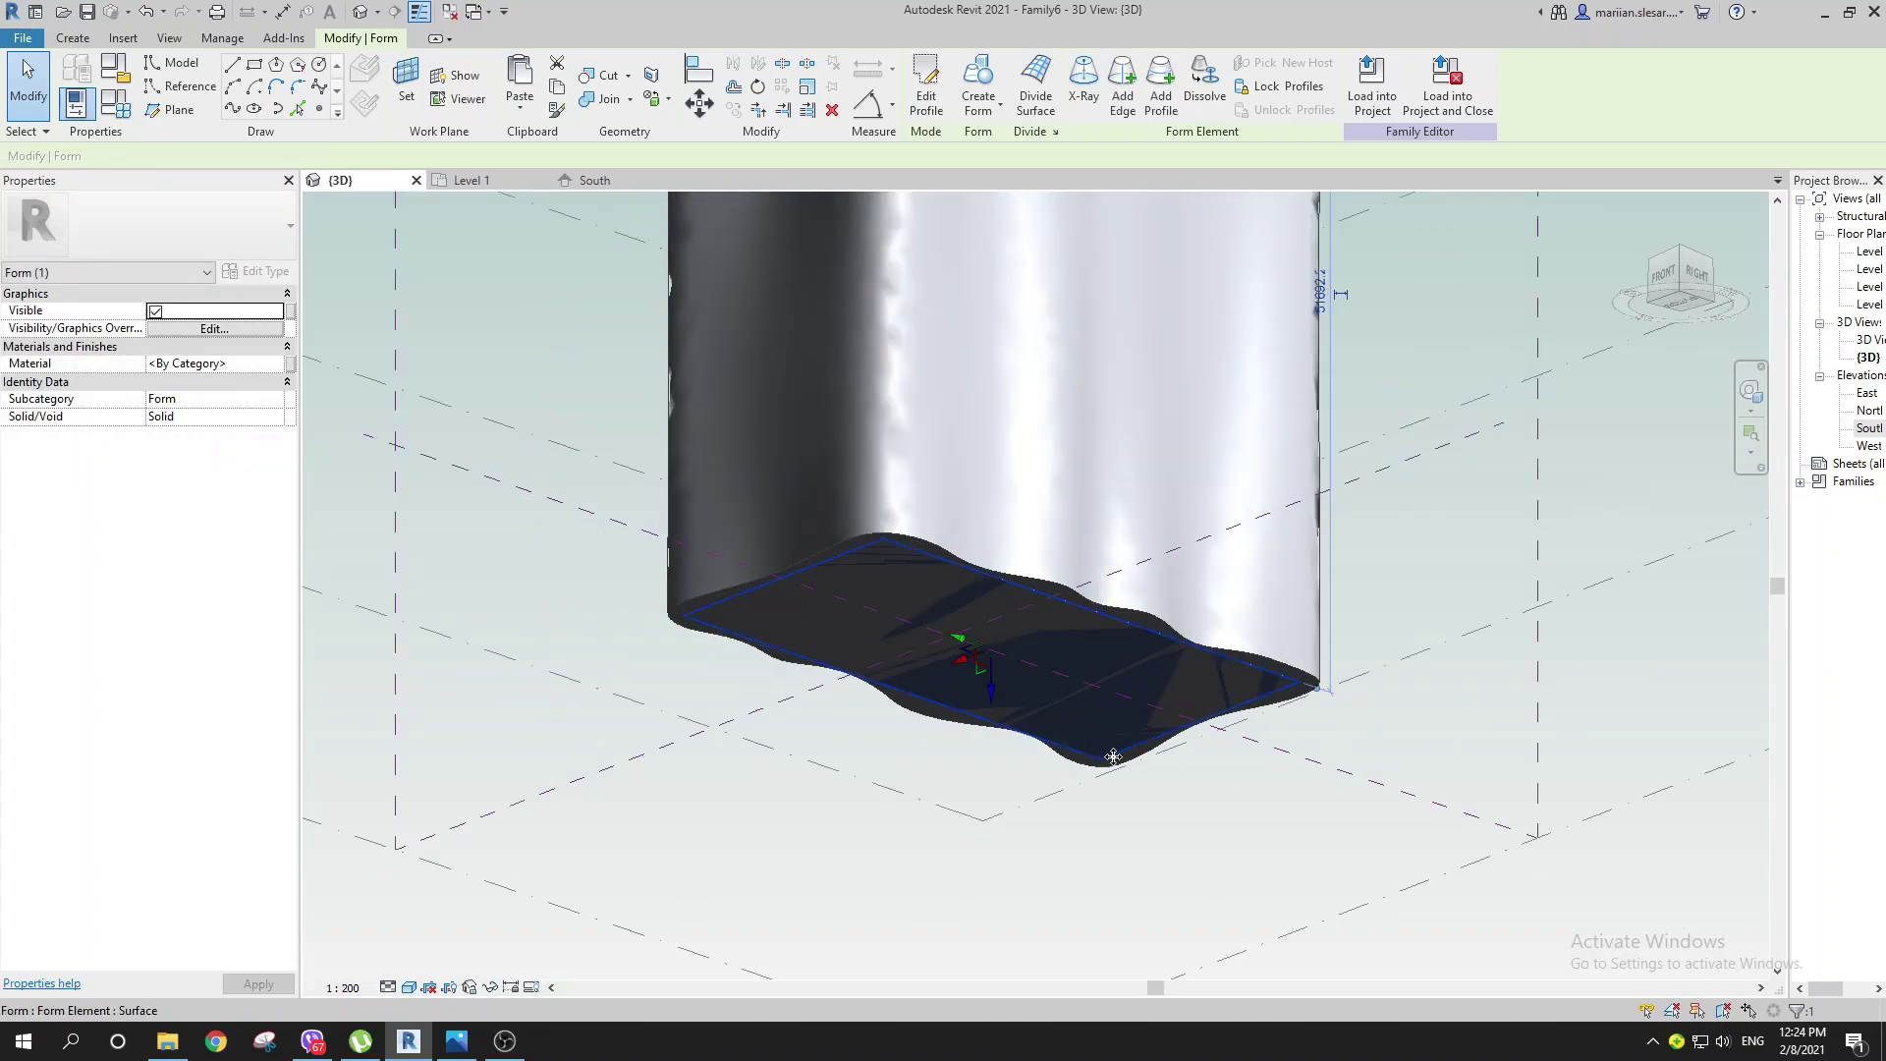
middle_click_drag(1111, 757, 1041, 812, "shift")
left_click_drag(989, 717, 991, 809)
middle_click_drag(1146, 520, 1085, 708, "shift")
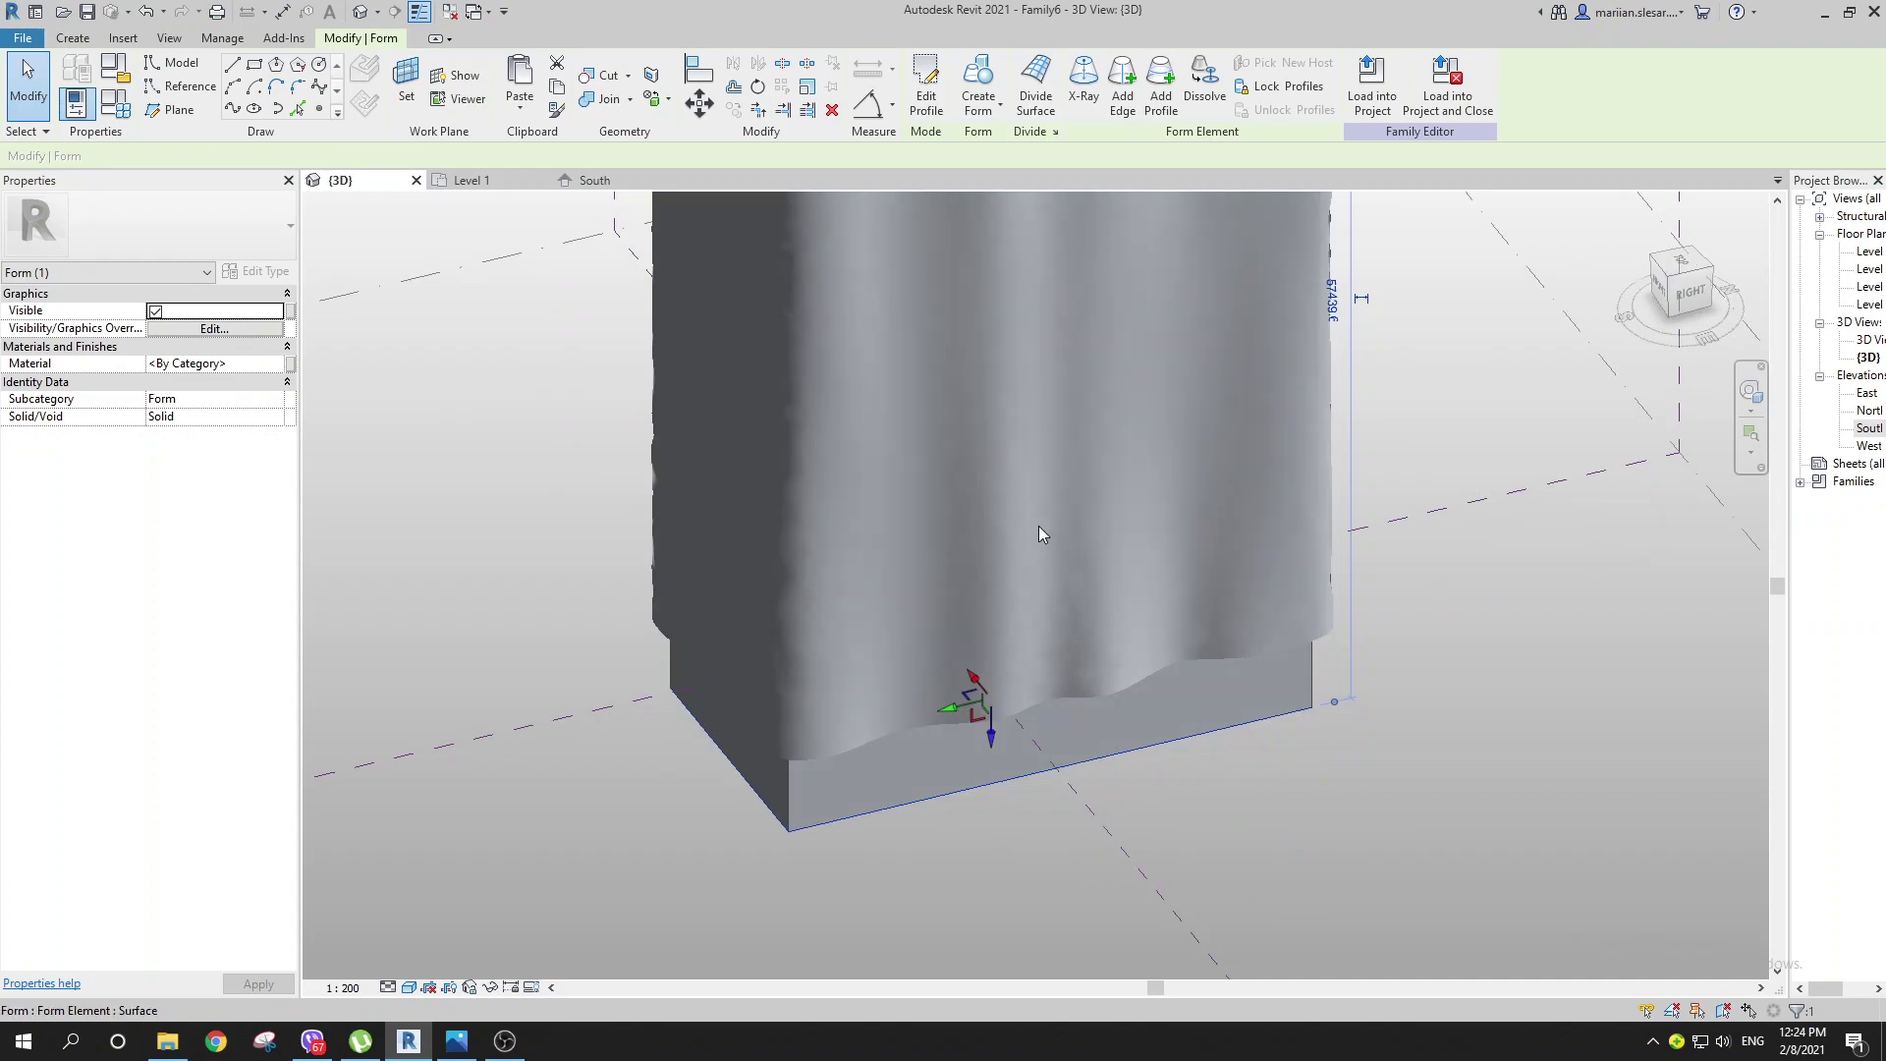
scroll(1040, 527, "down", 2)
middle_click_drag(1039, 491, 1027, 724)
key("Escape")
Step: Select the whole rectangular core form and change it from solid to void so it cuts the wavy form
key("Tab")
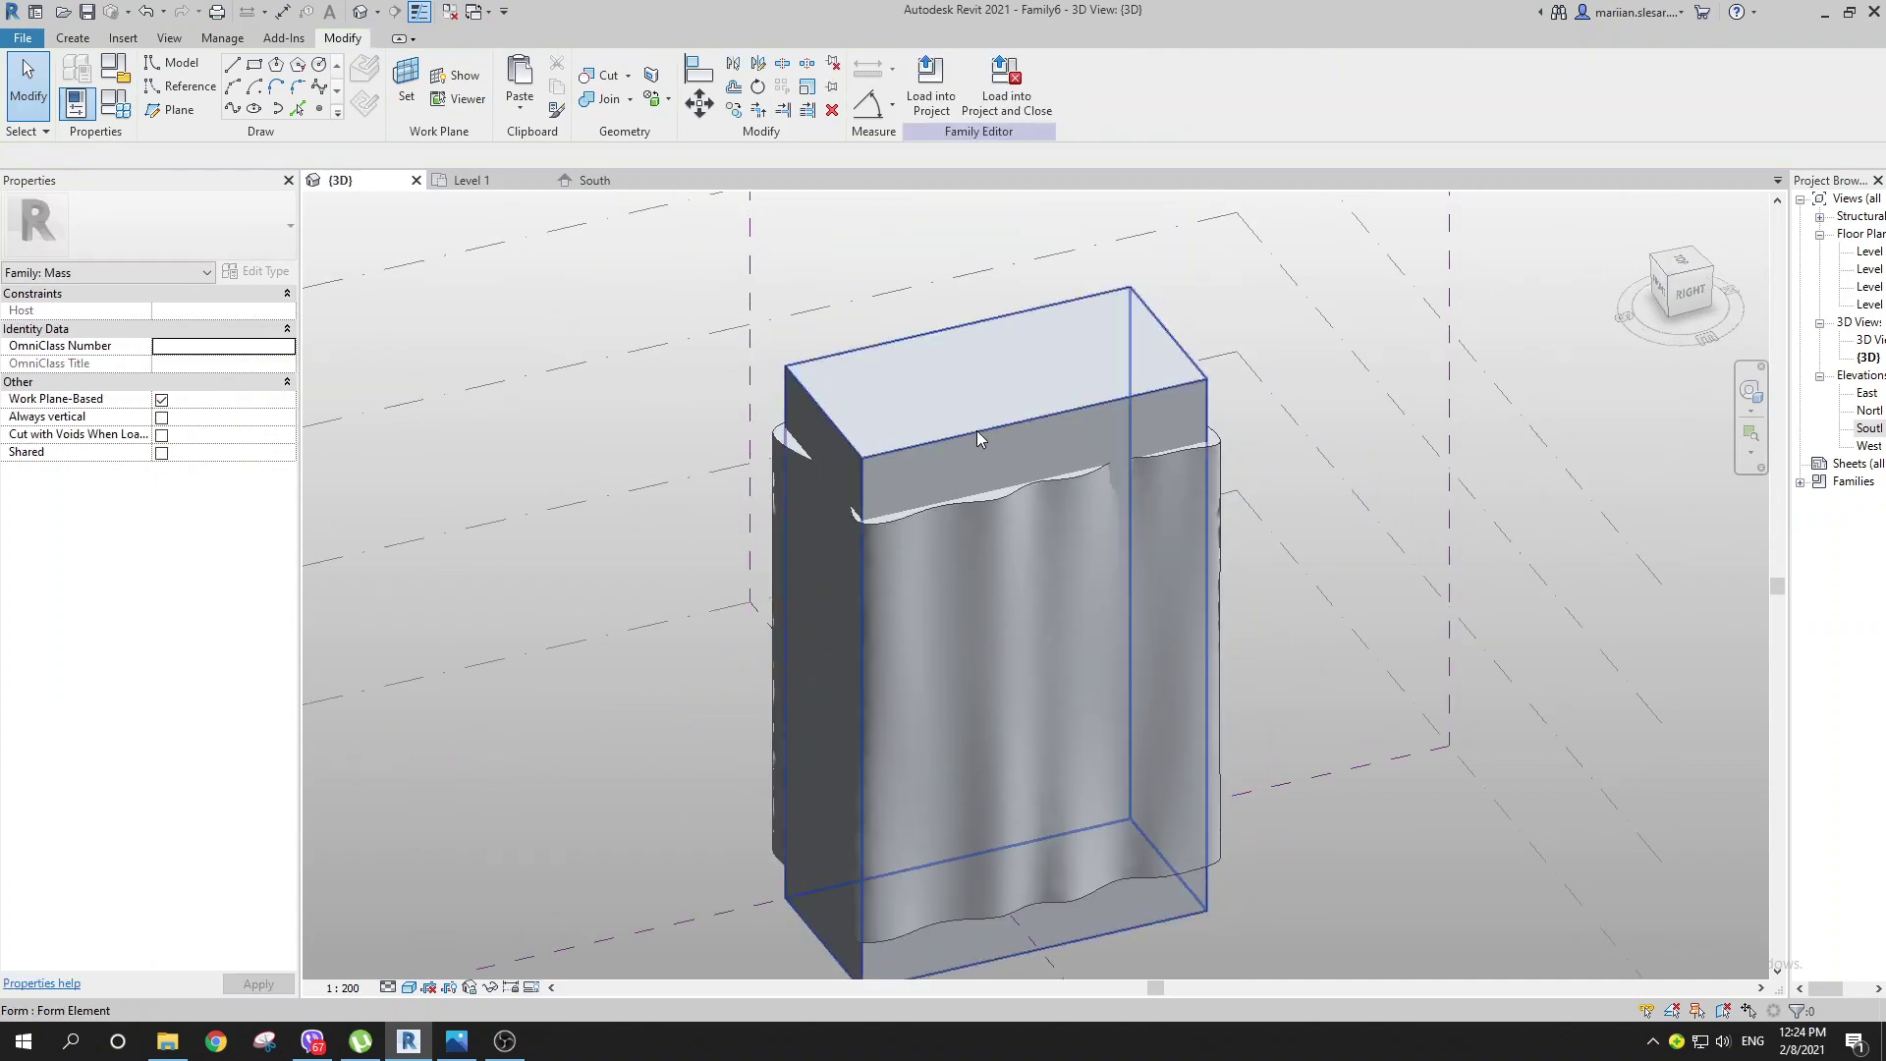
left_click(1056, 639)
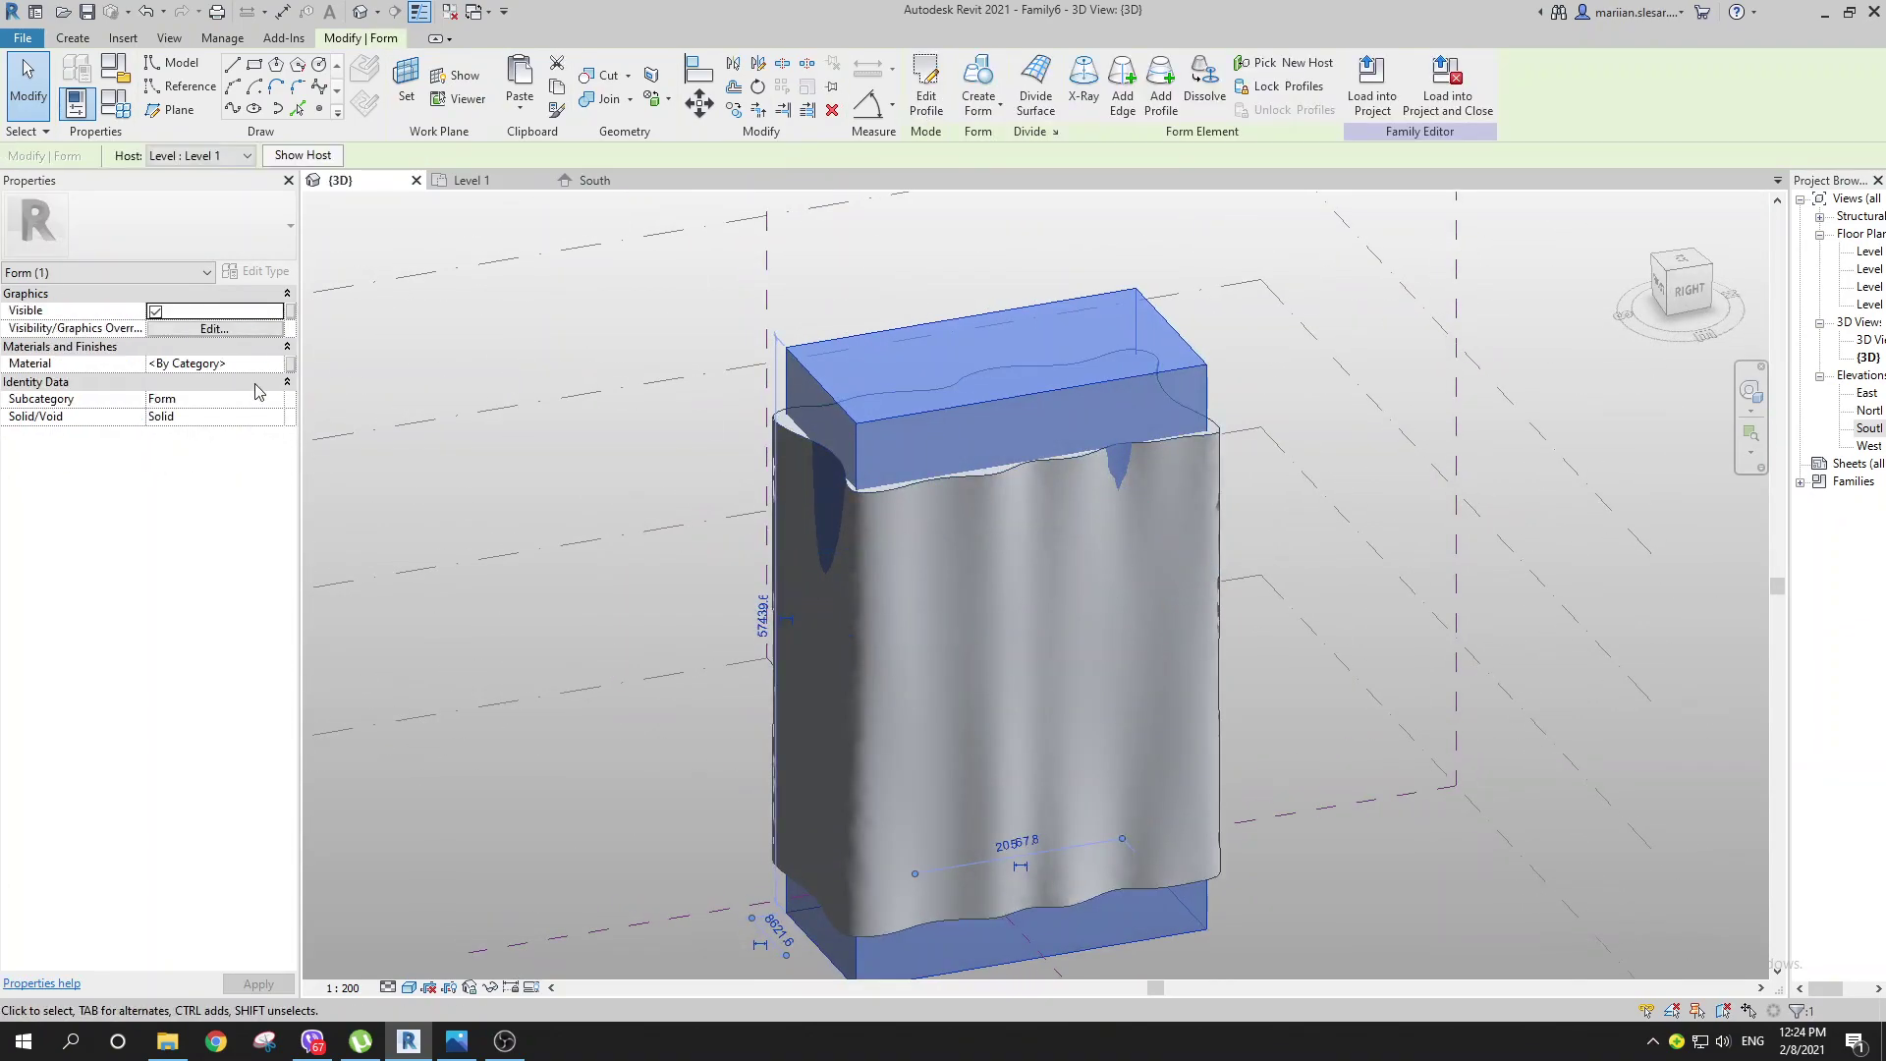
left_click(268, 416)
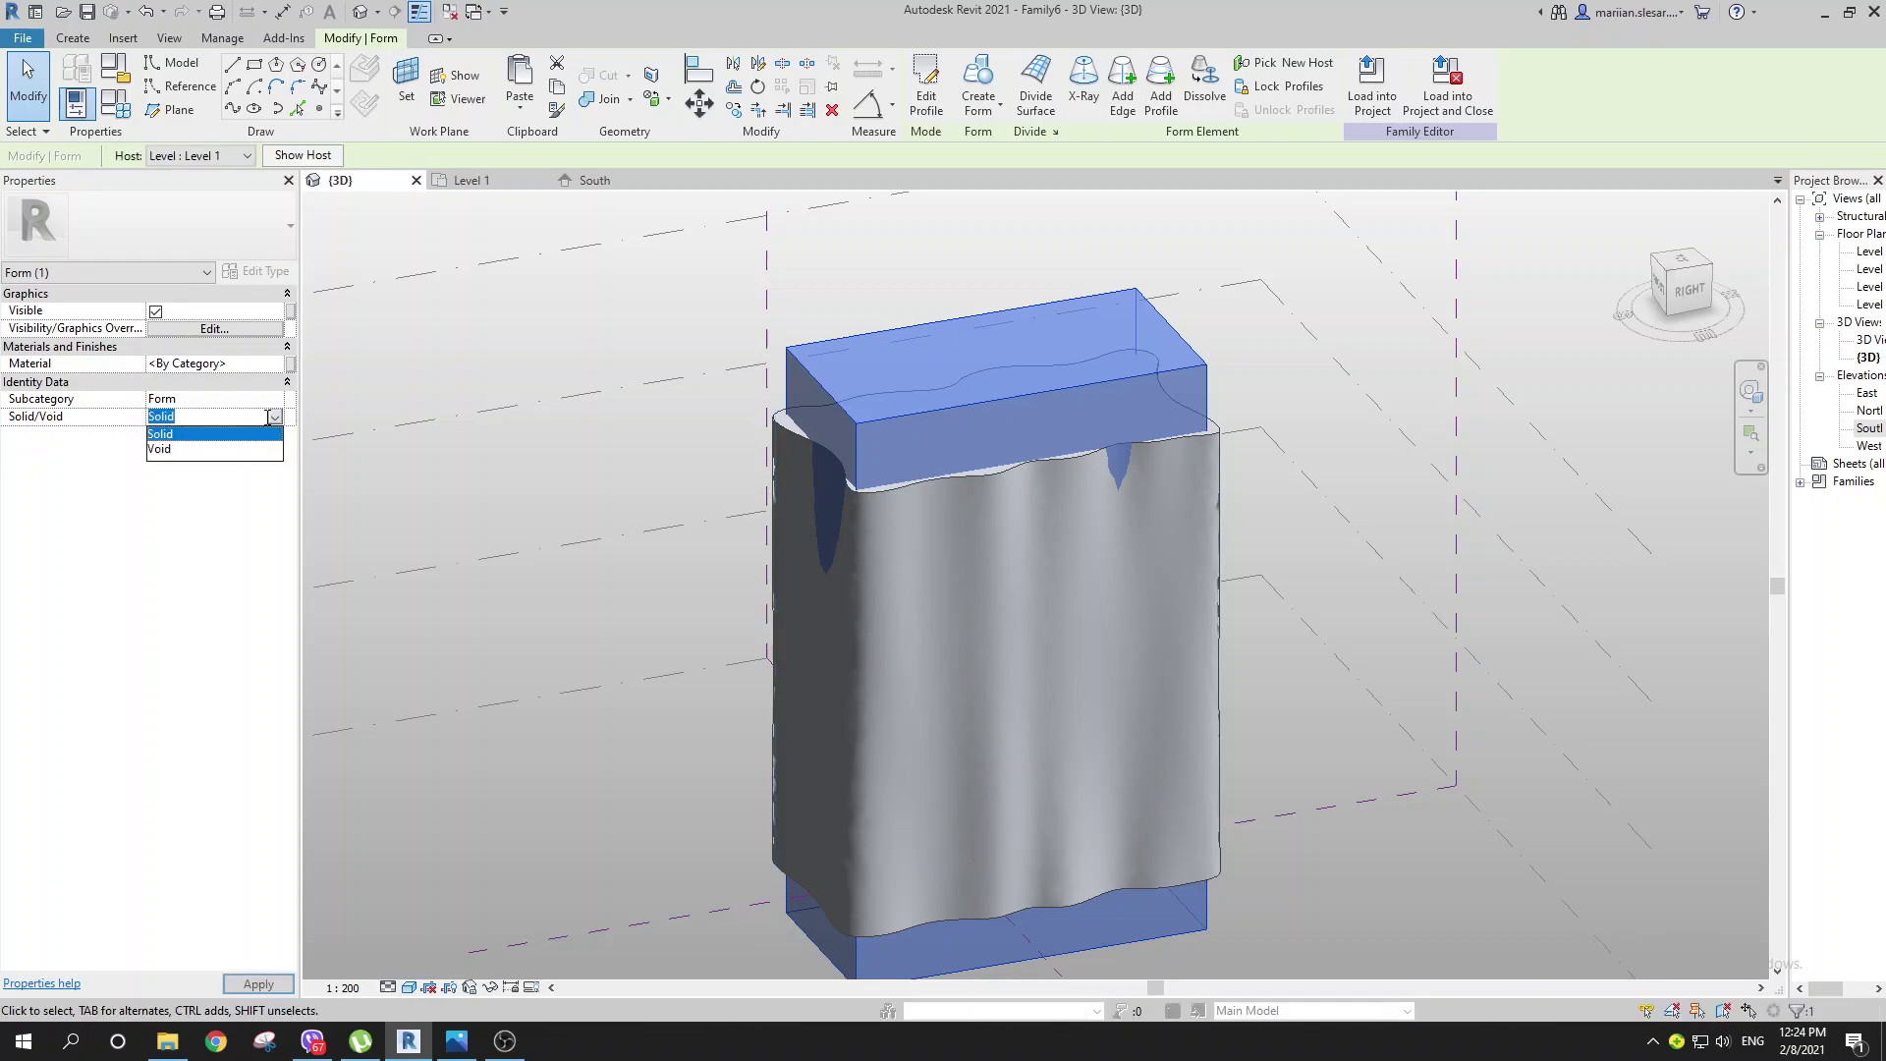
left_click(162, 449)
left_click(633, 758)
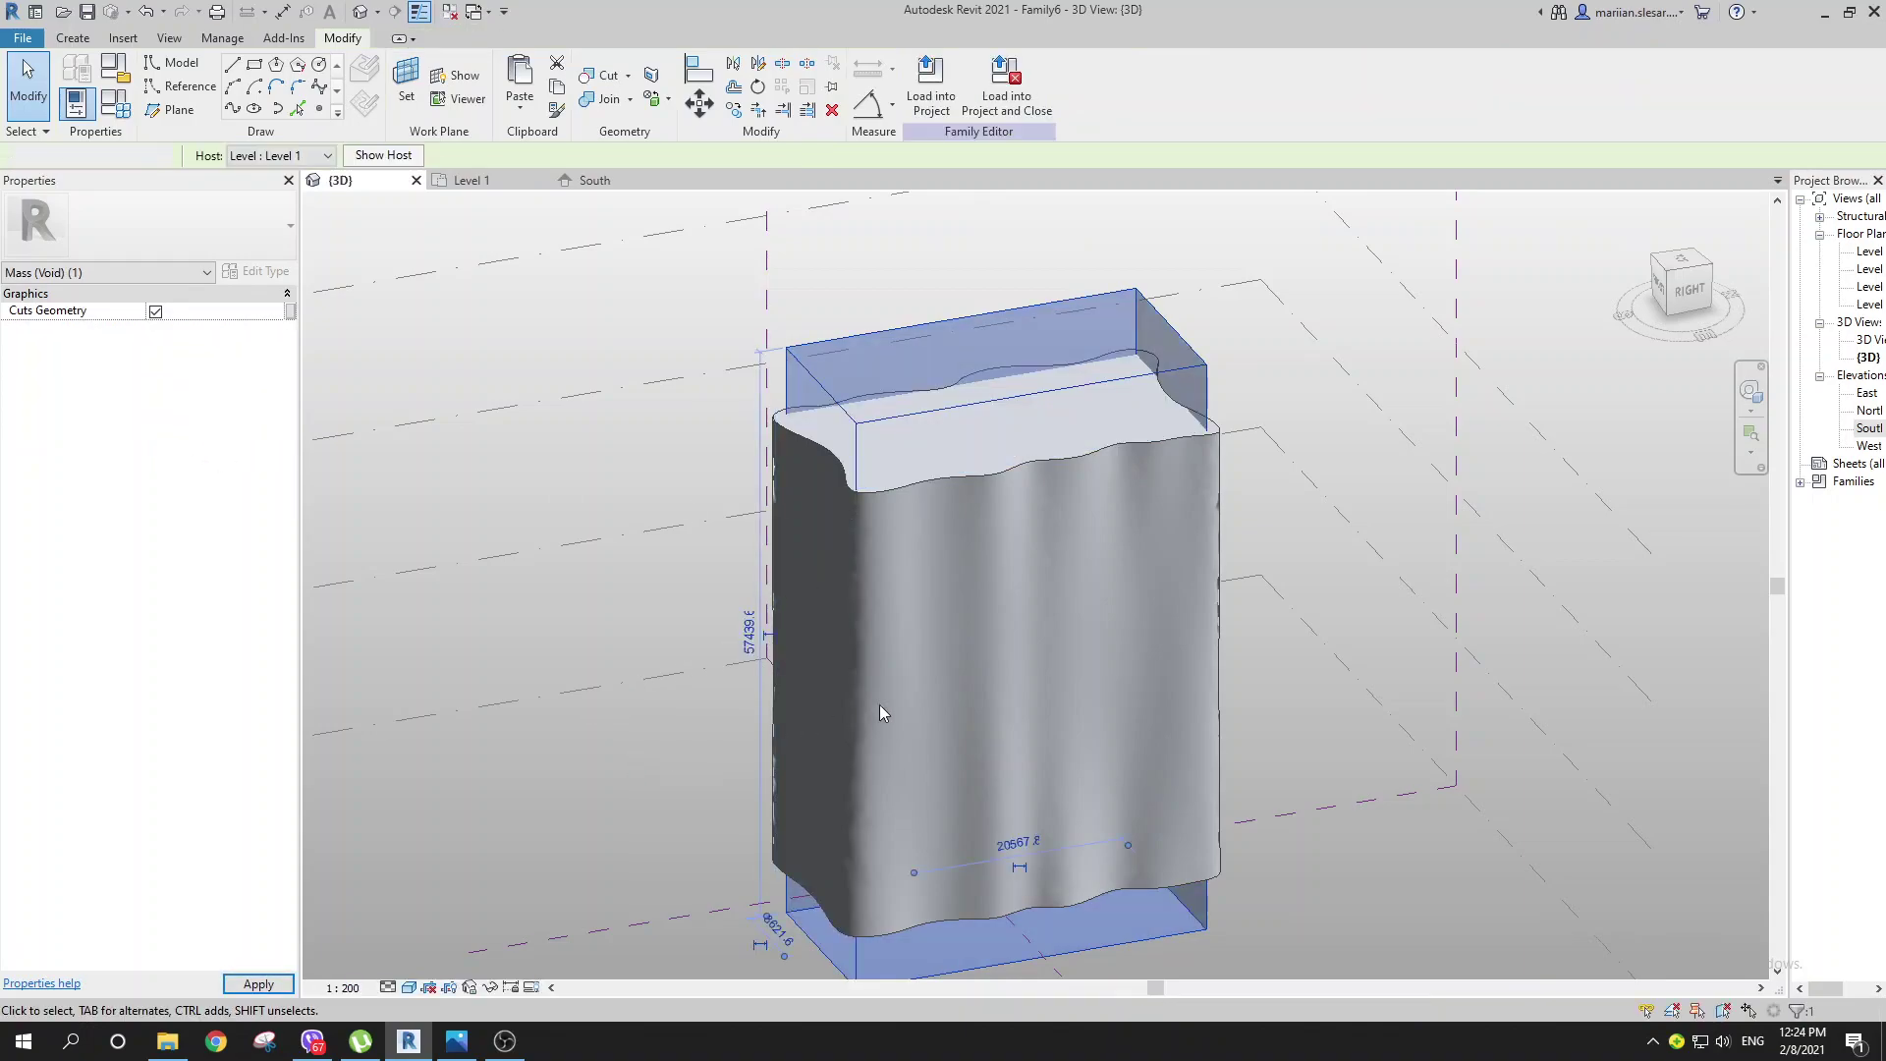
middle_click_drag(880, 705, 992, 702, "shift")
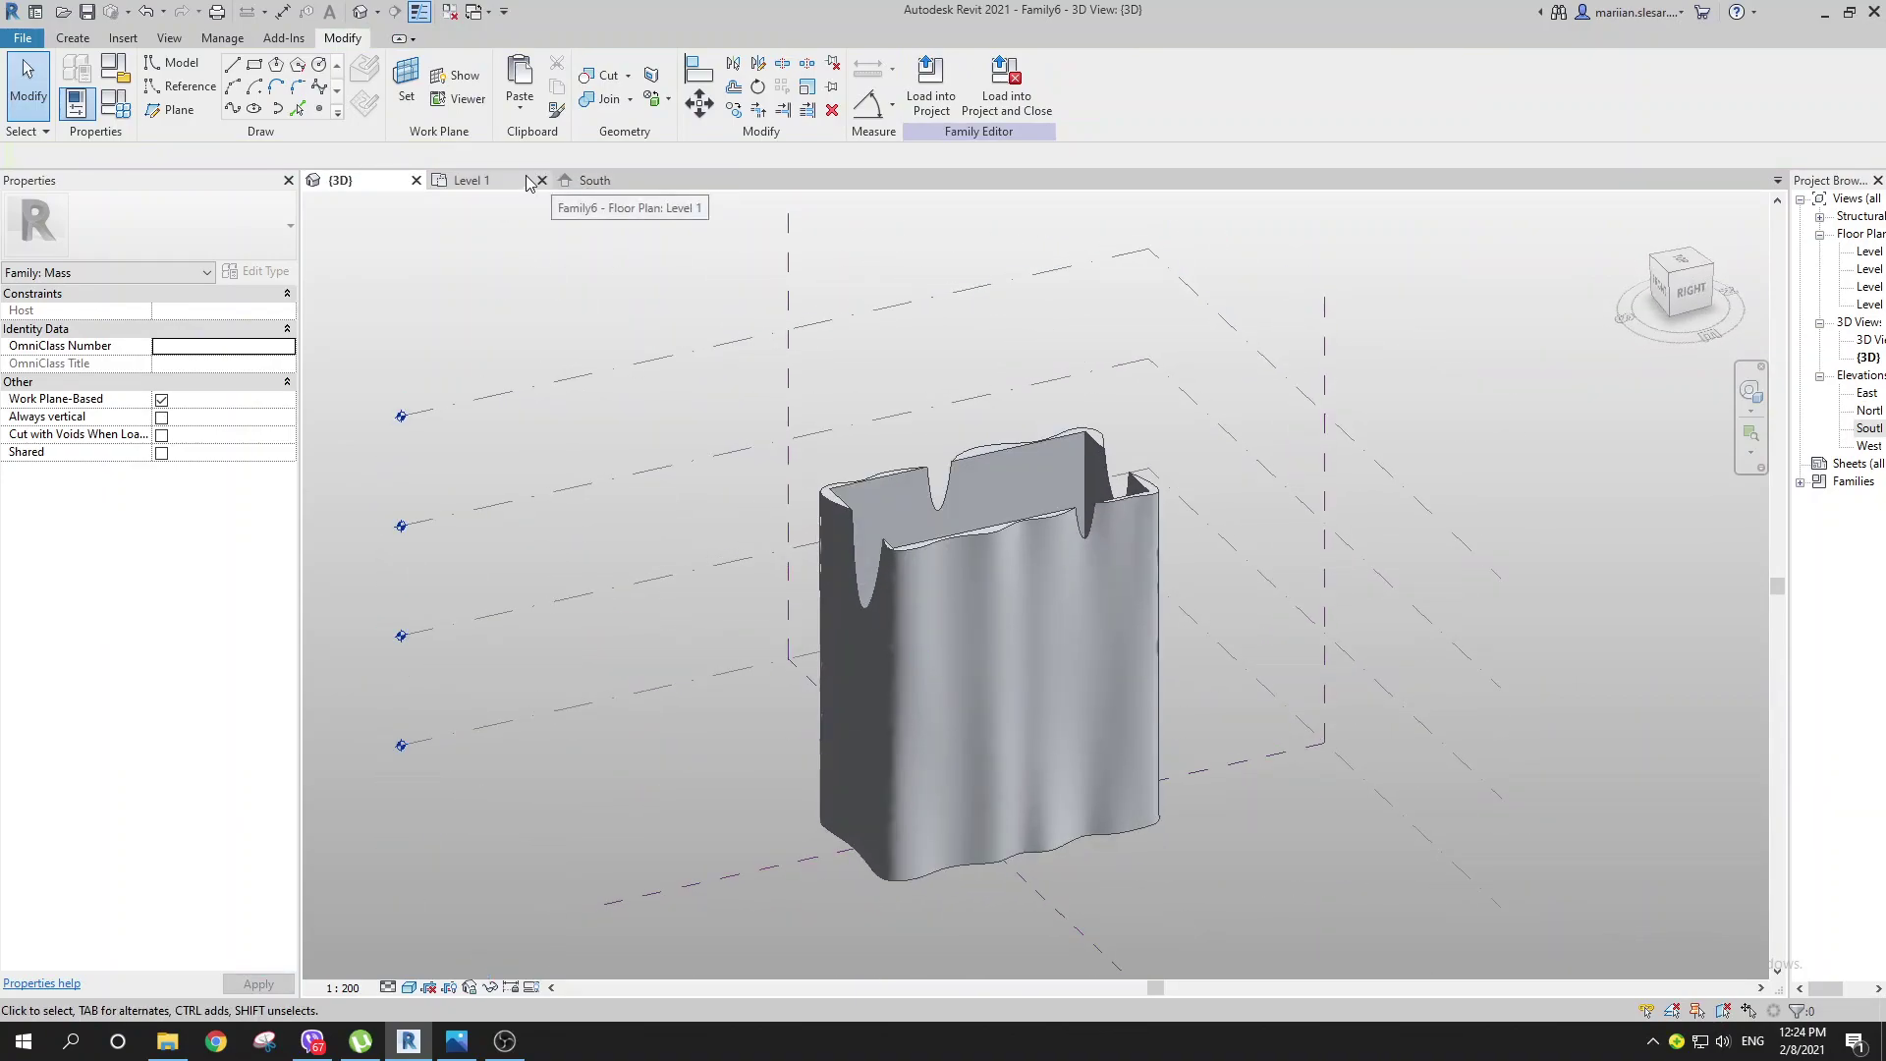
Step: Close the Level 1 and South views and create a new project from the Metric-Architectural Template
left_click(540, 180)
left_click(540, 180)
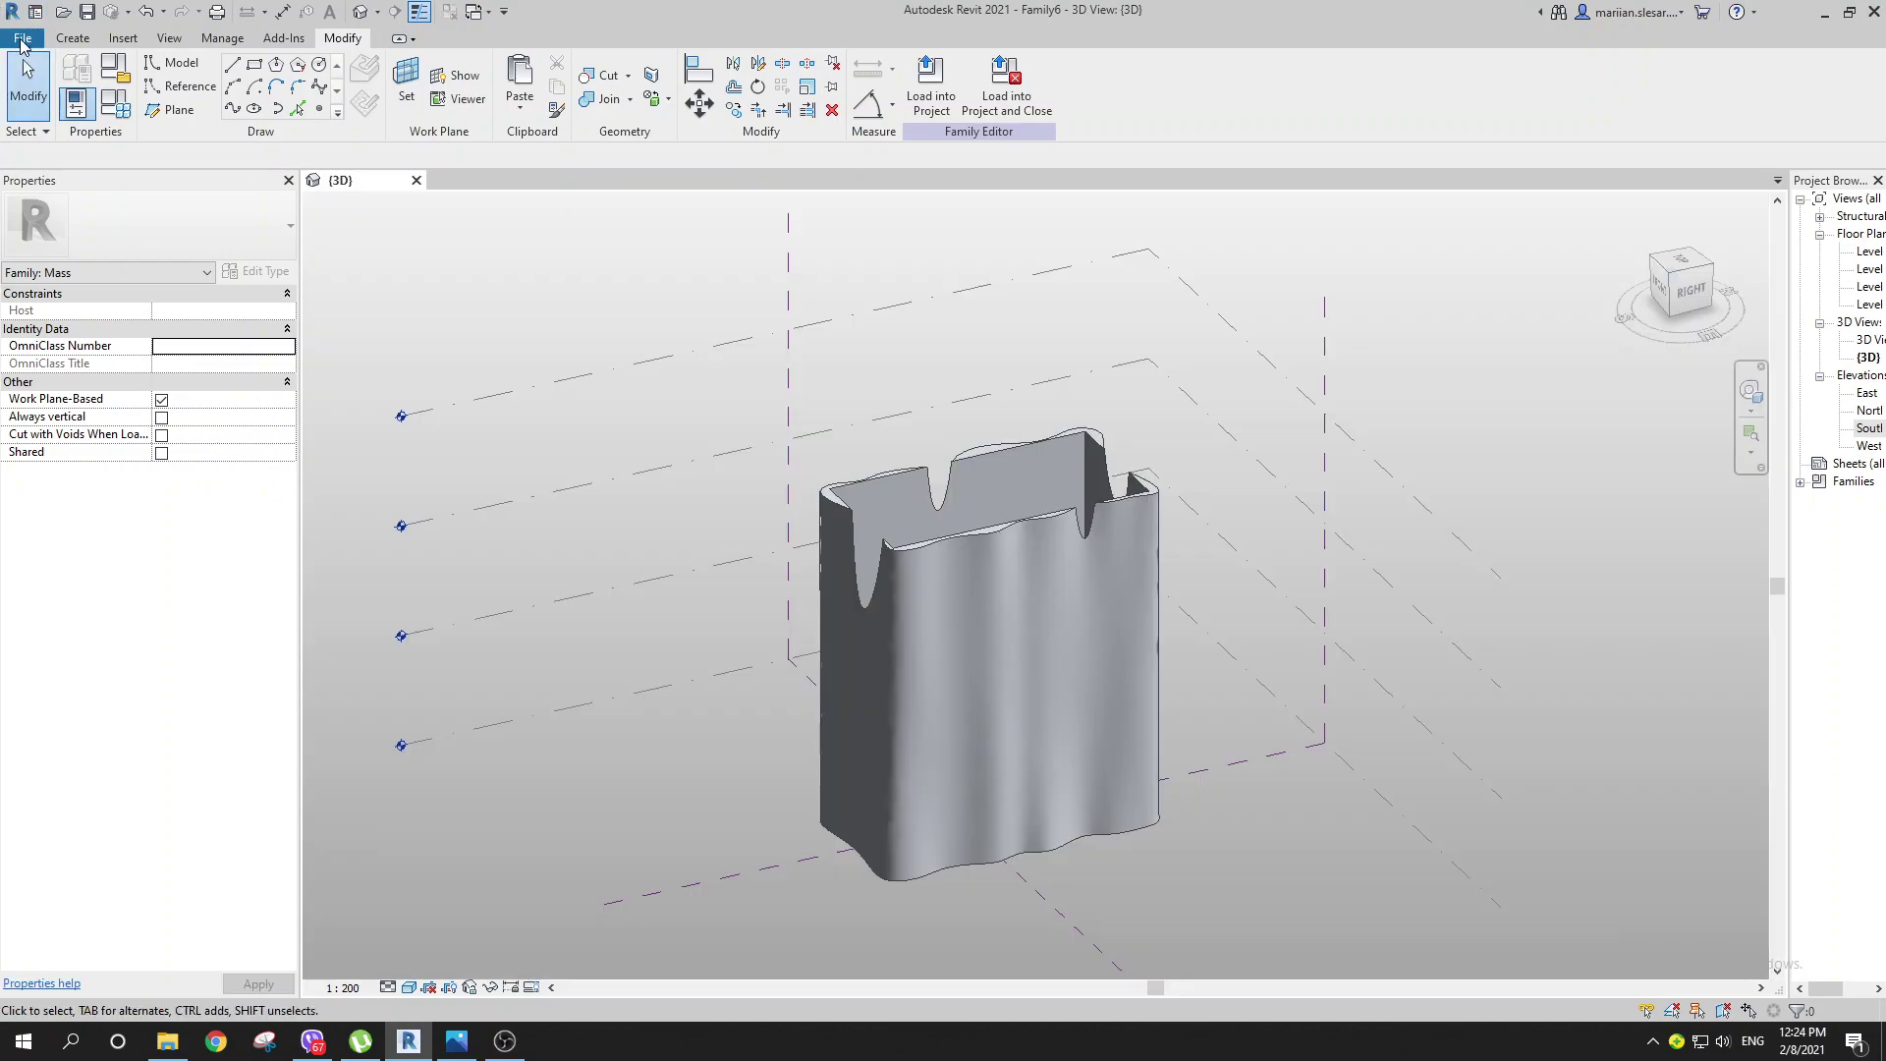
left_click(22, 41)
mouse_move(128, 123)
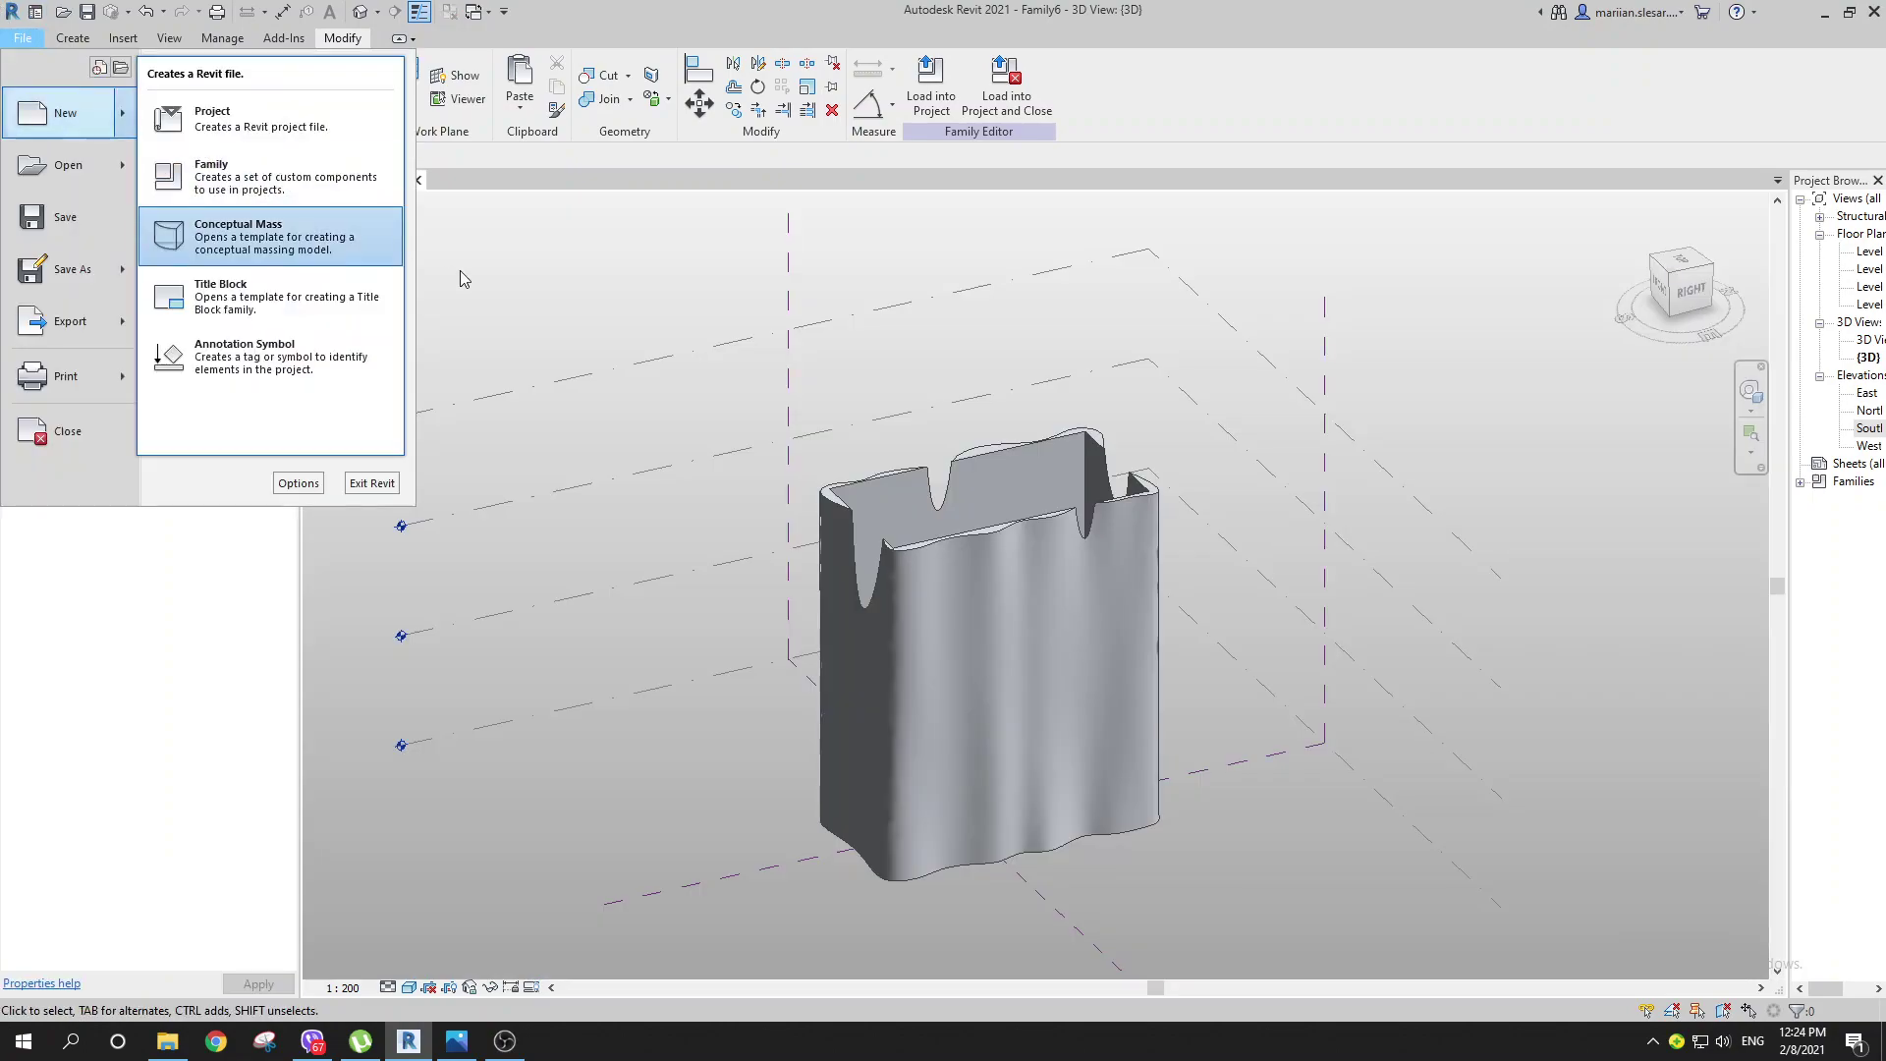
left_click(256, 143)
left_click(750, 368)
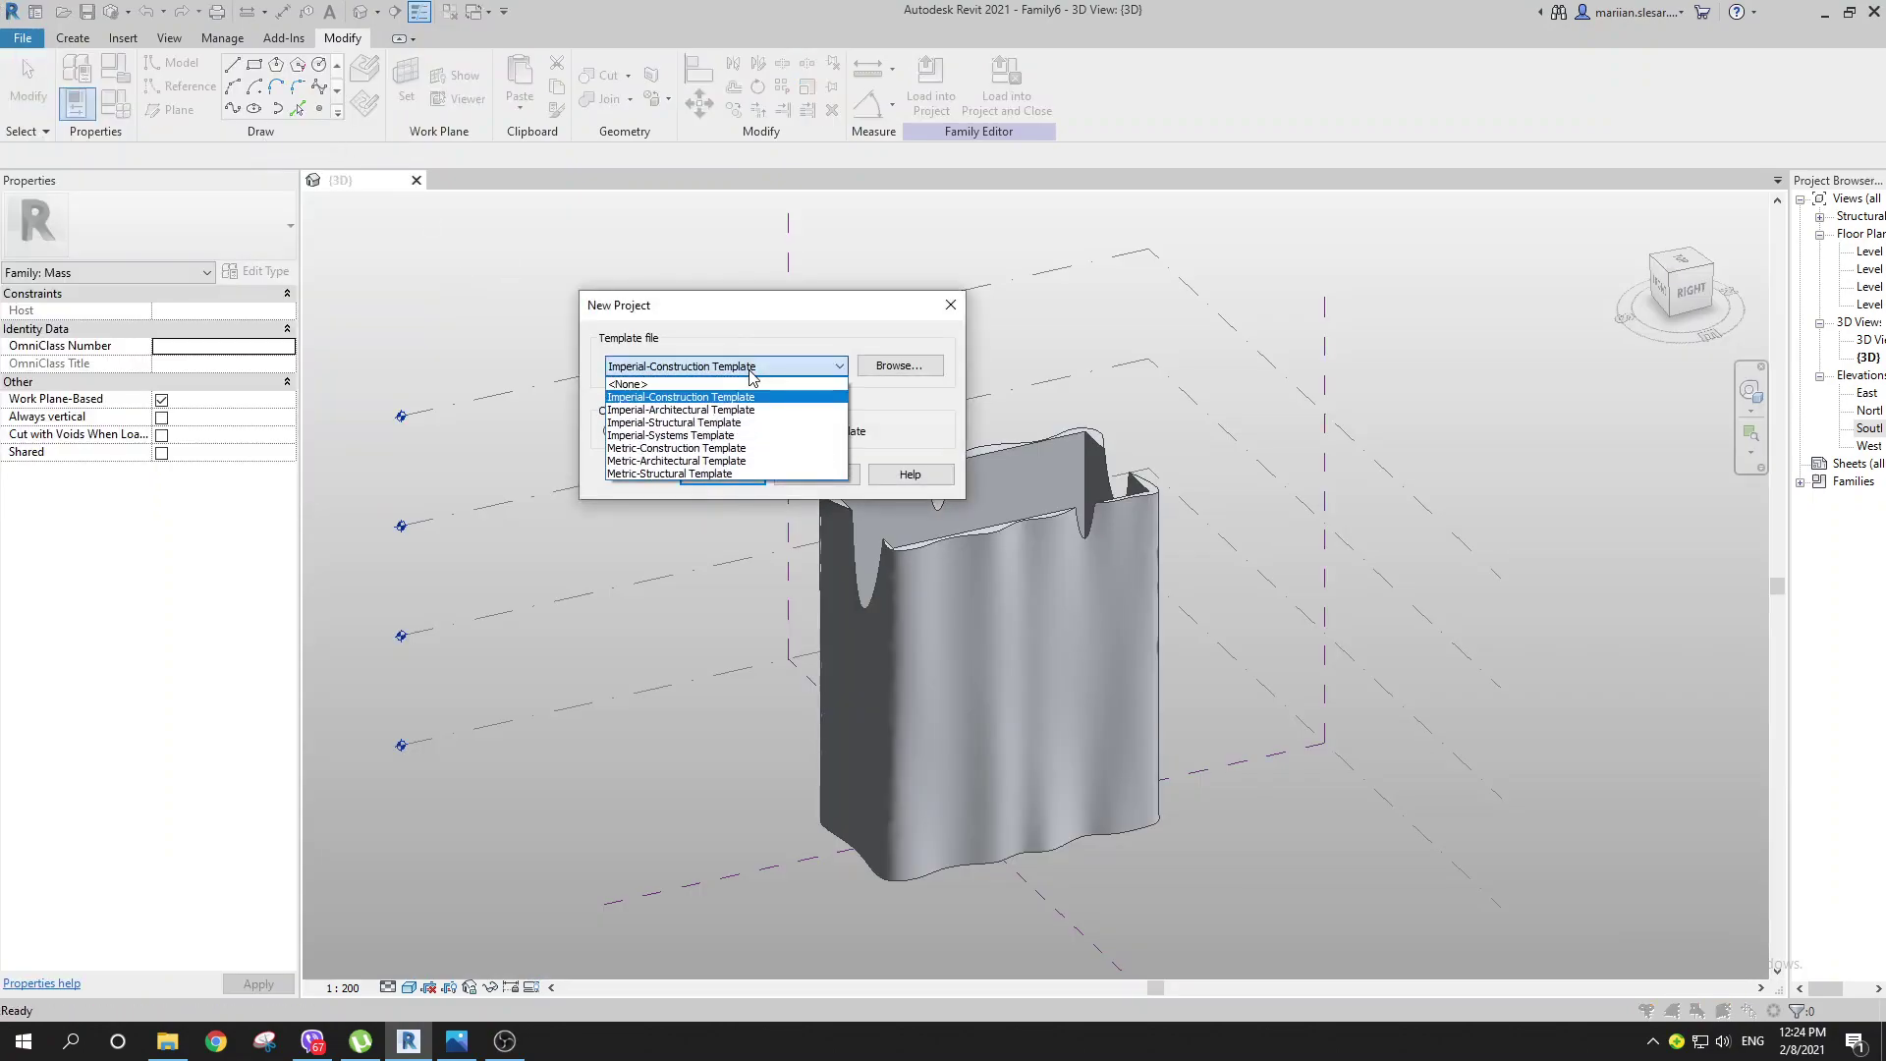
left_click(775, 461)
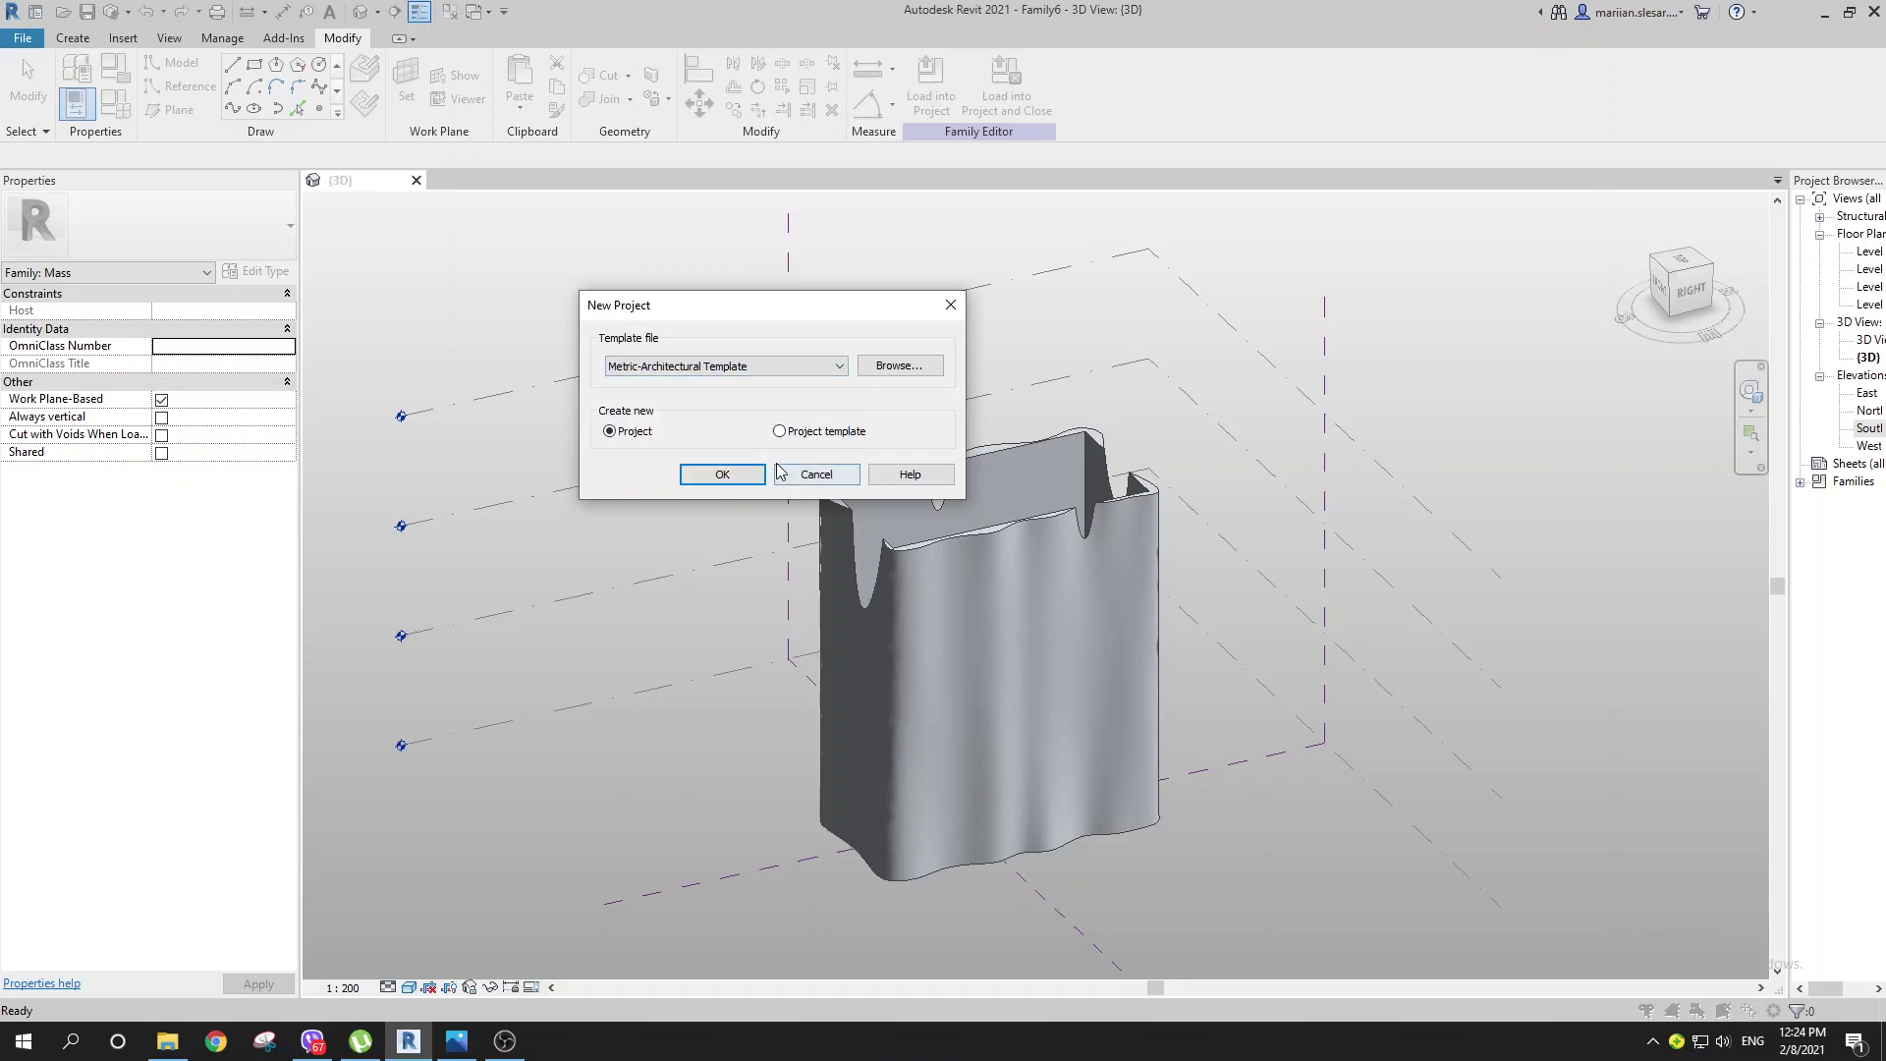
left_click(722, 475)
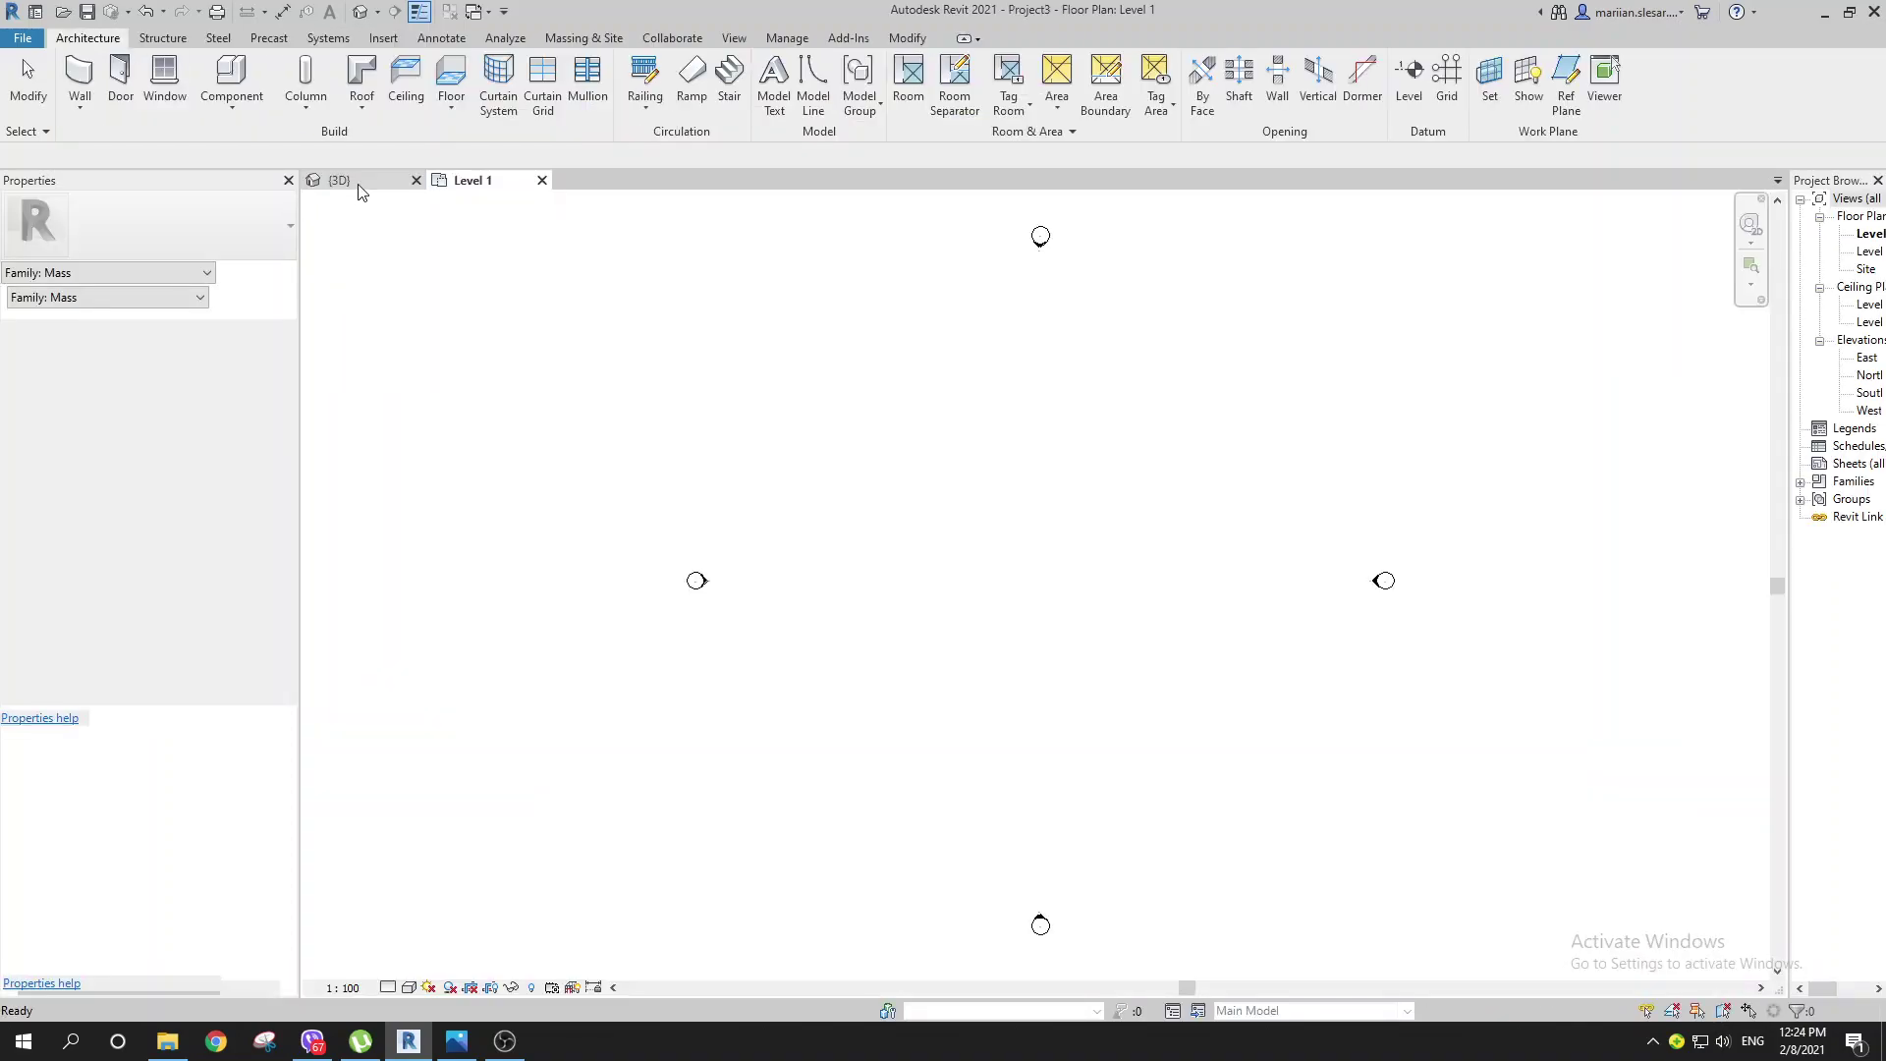
Step: Load the mass family into the new project, place one instance amid the Level 1 elevation markers, and view it in 3D
left_click(360, 189)
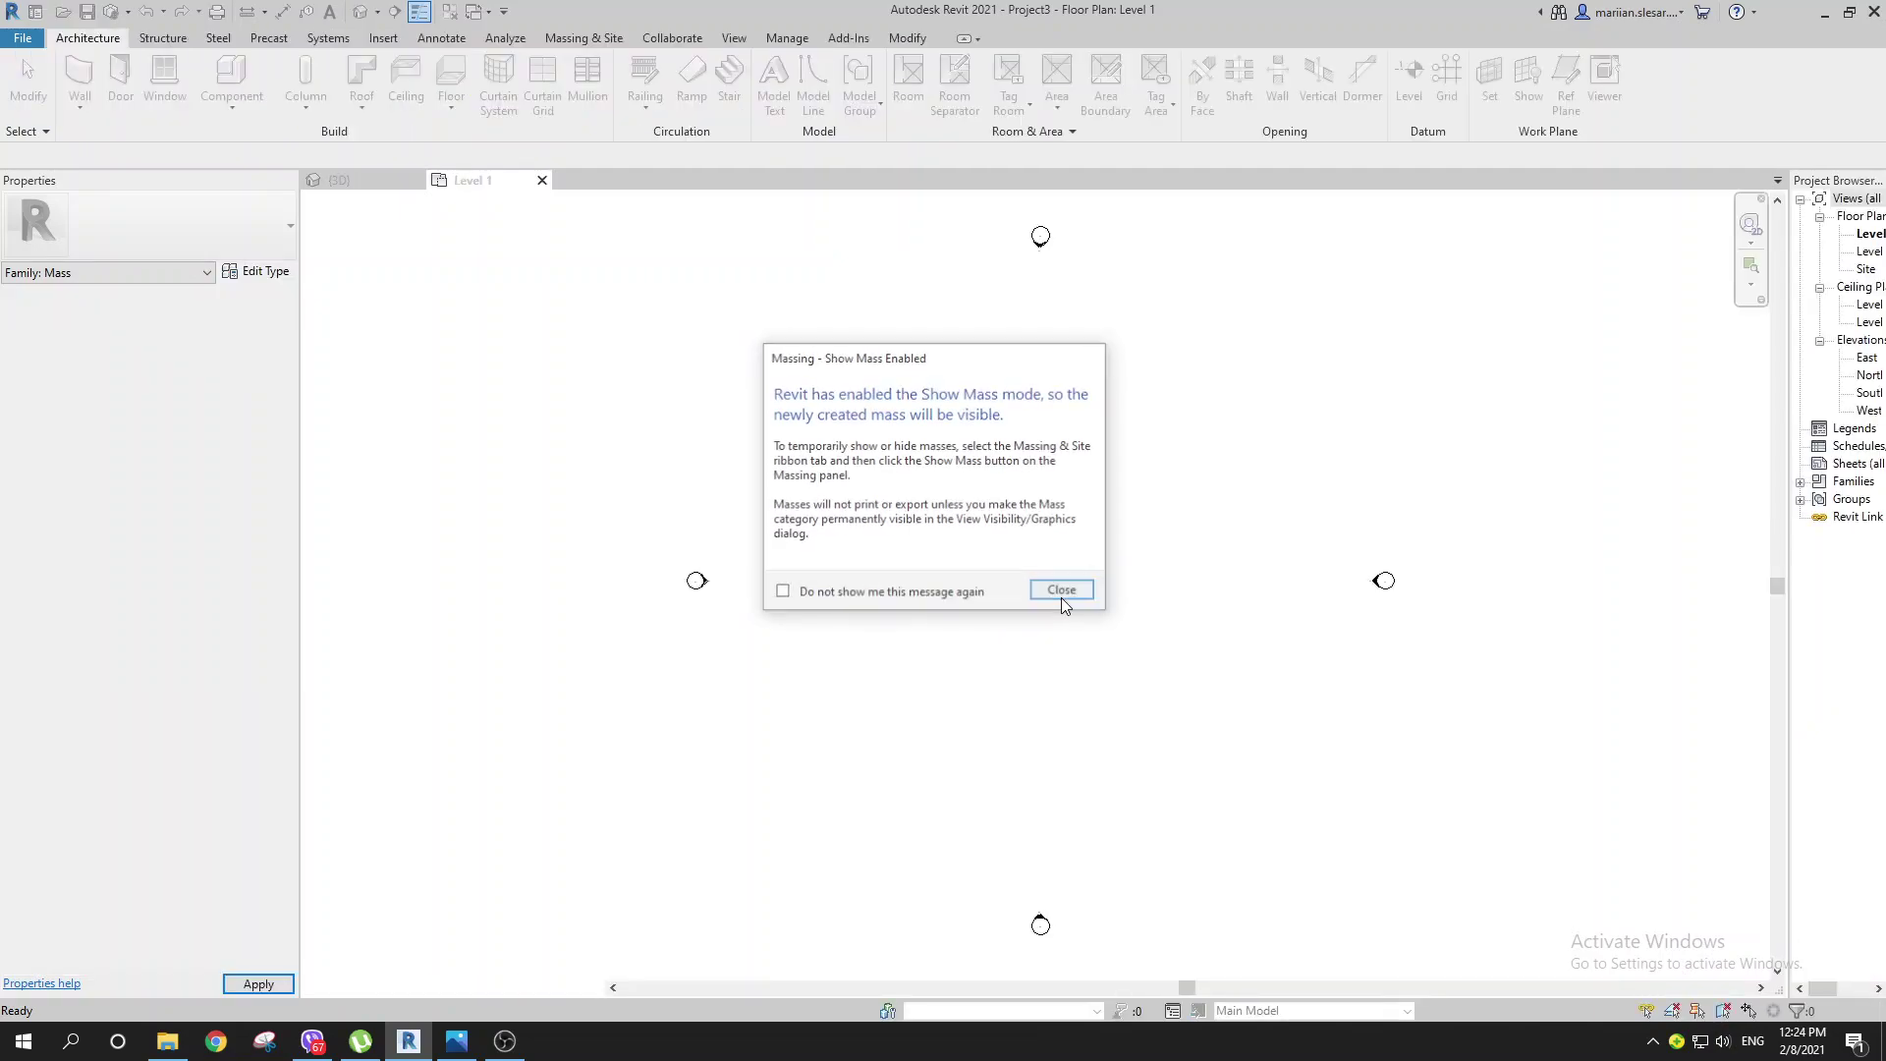
left_click(1061, 590)
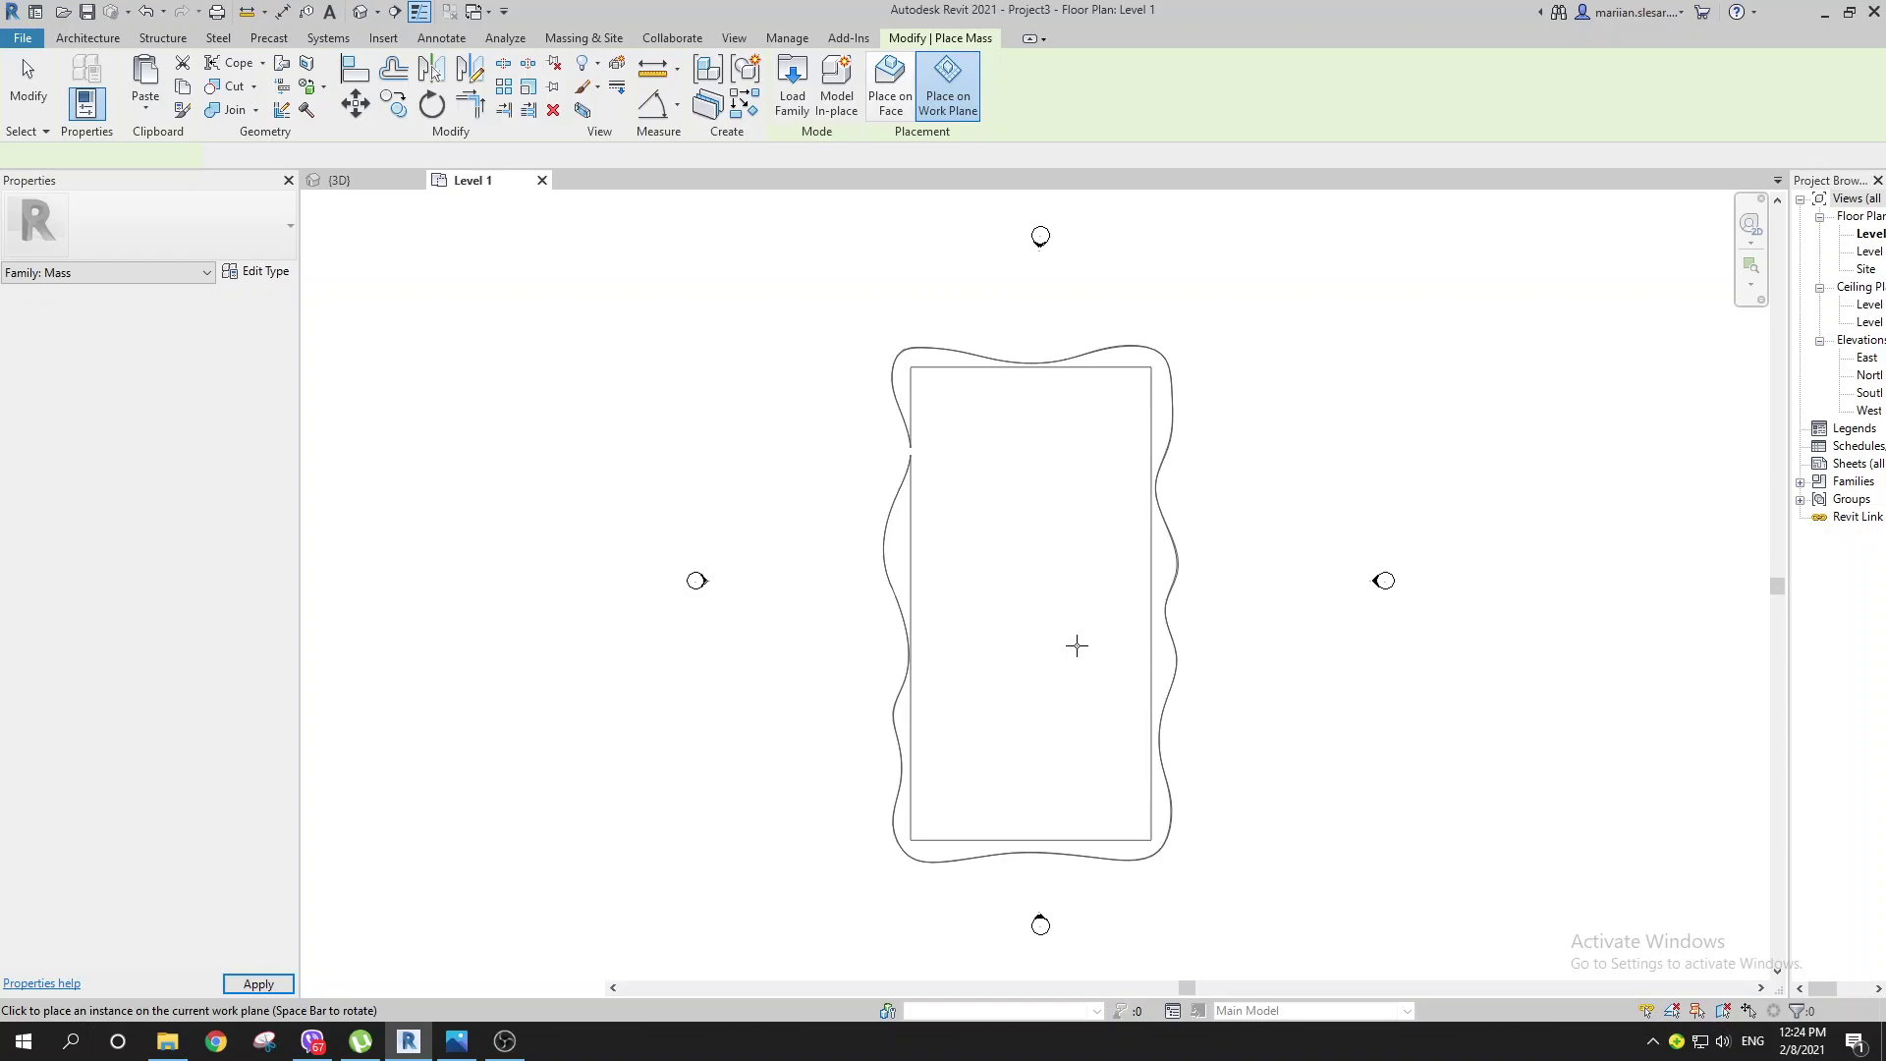
left_click(1036, 565)
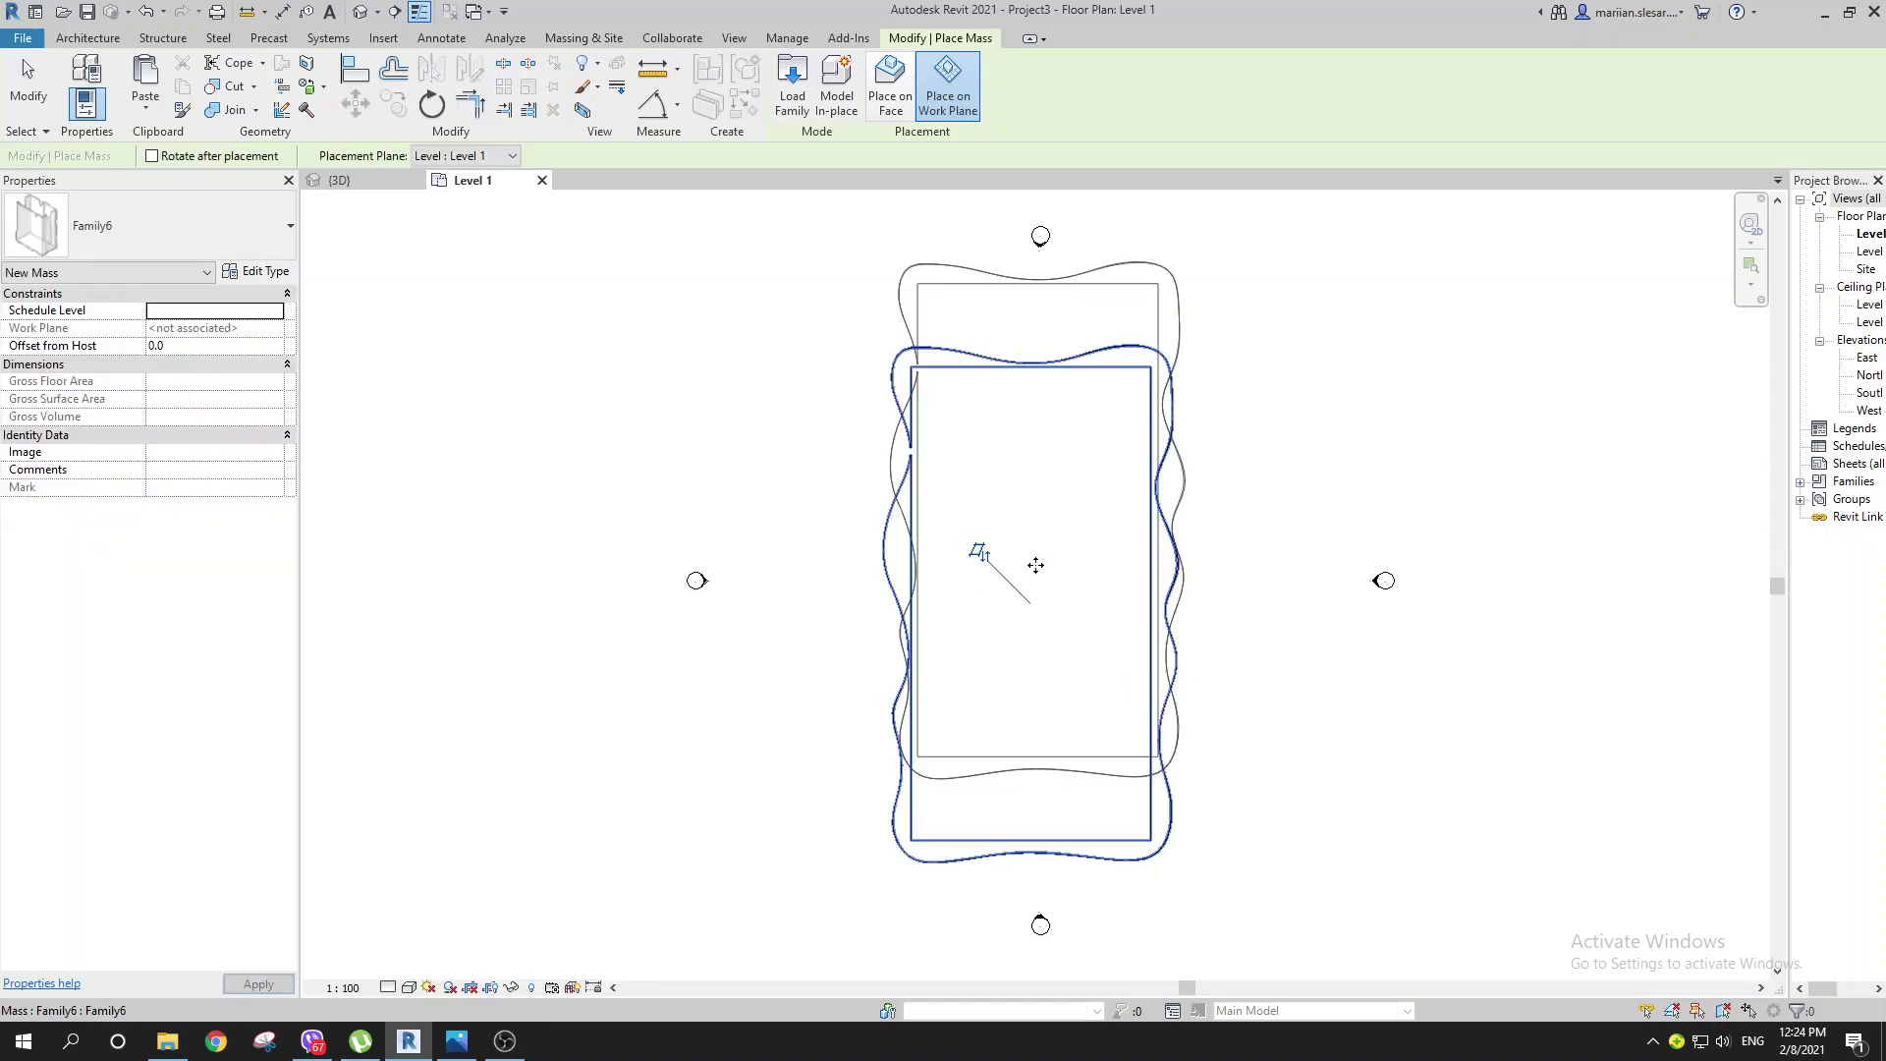
key("Escape")
key("Escape")
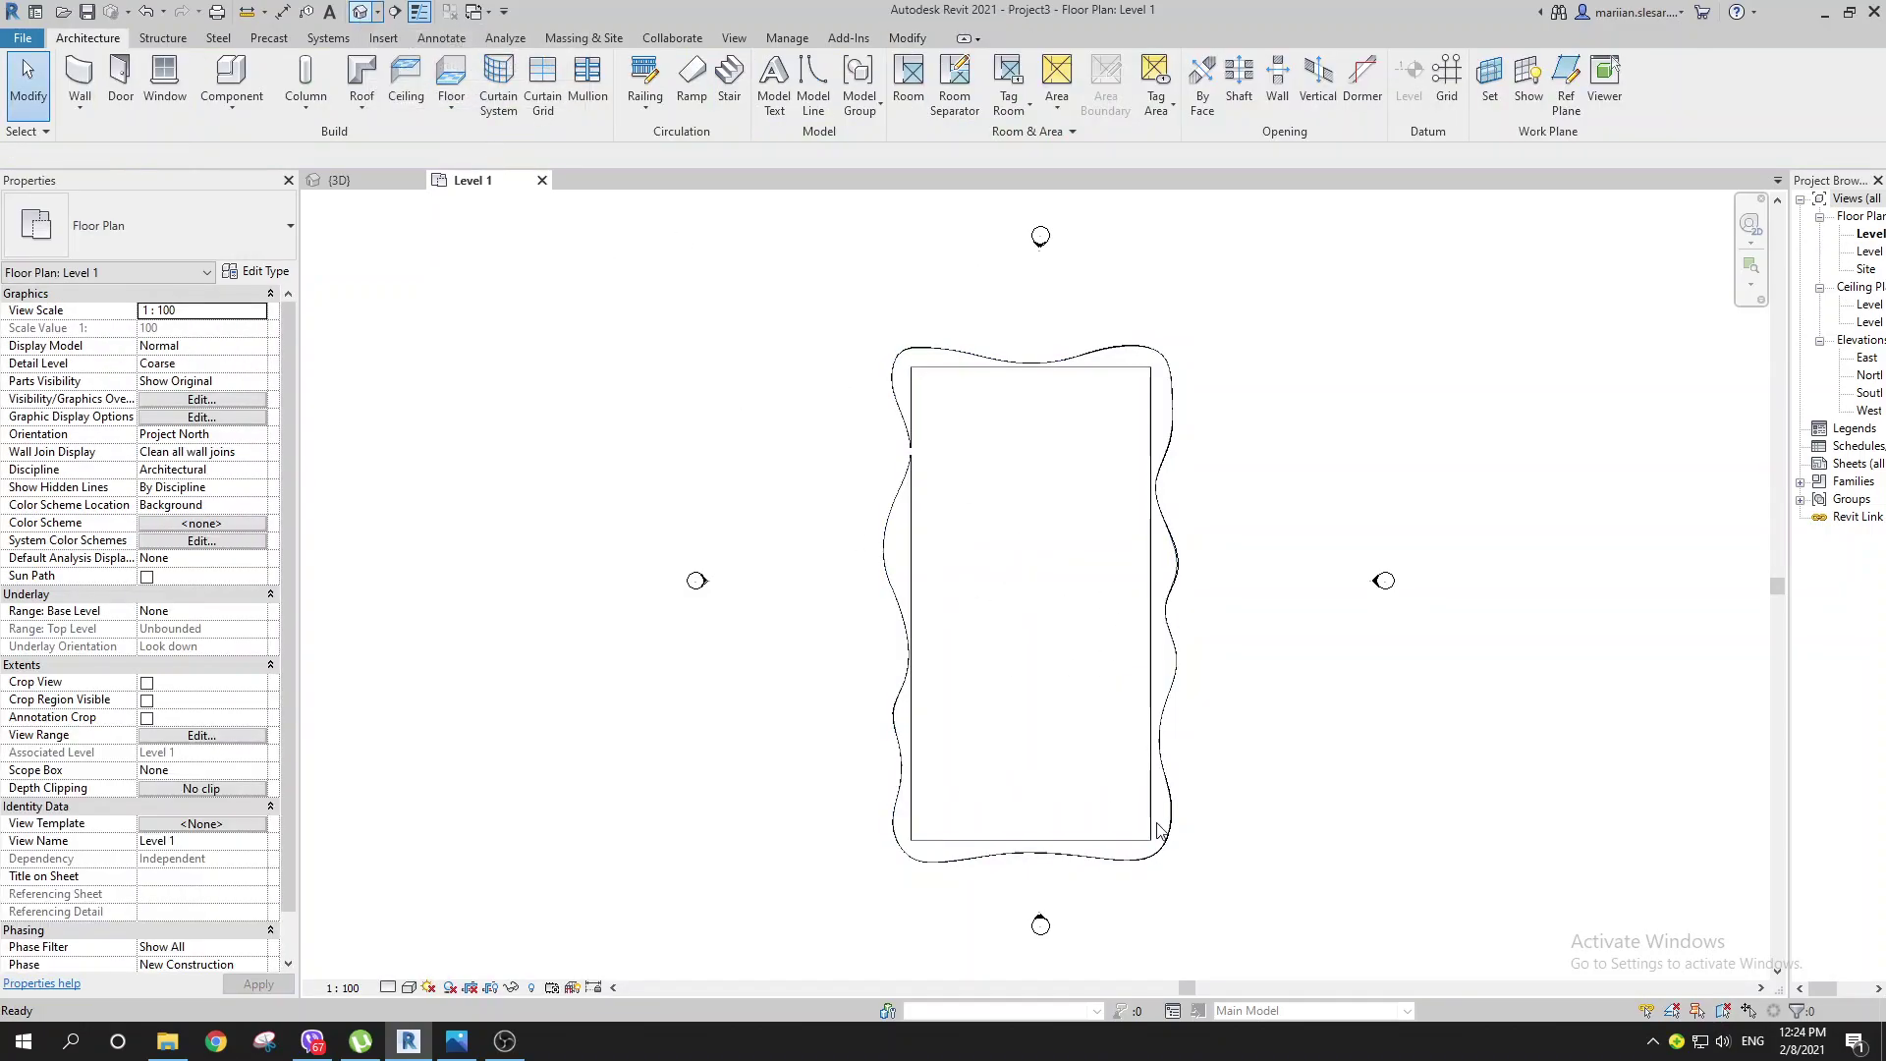
middle_click_drag(1049, 639, 976, 674, "shift")
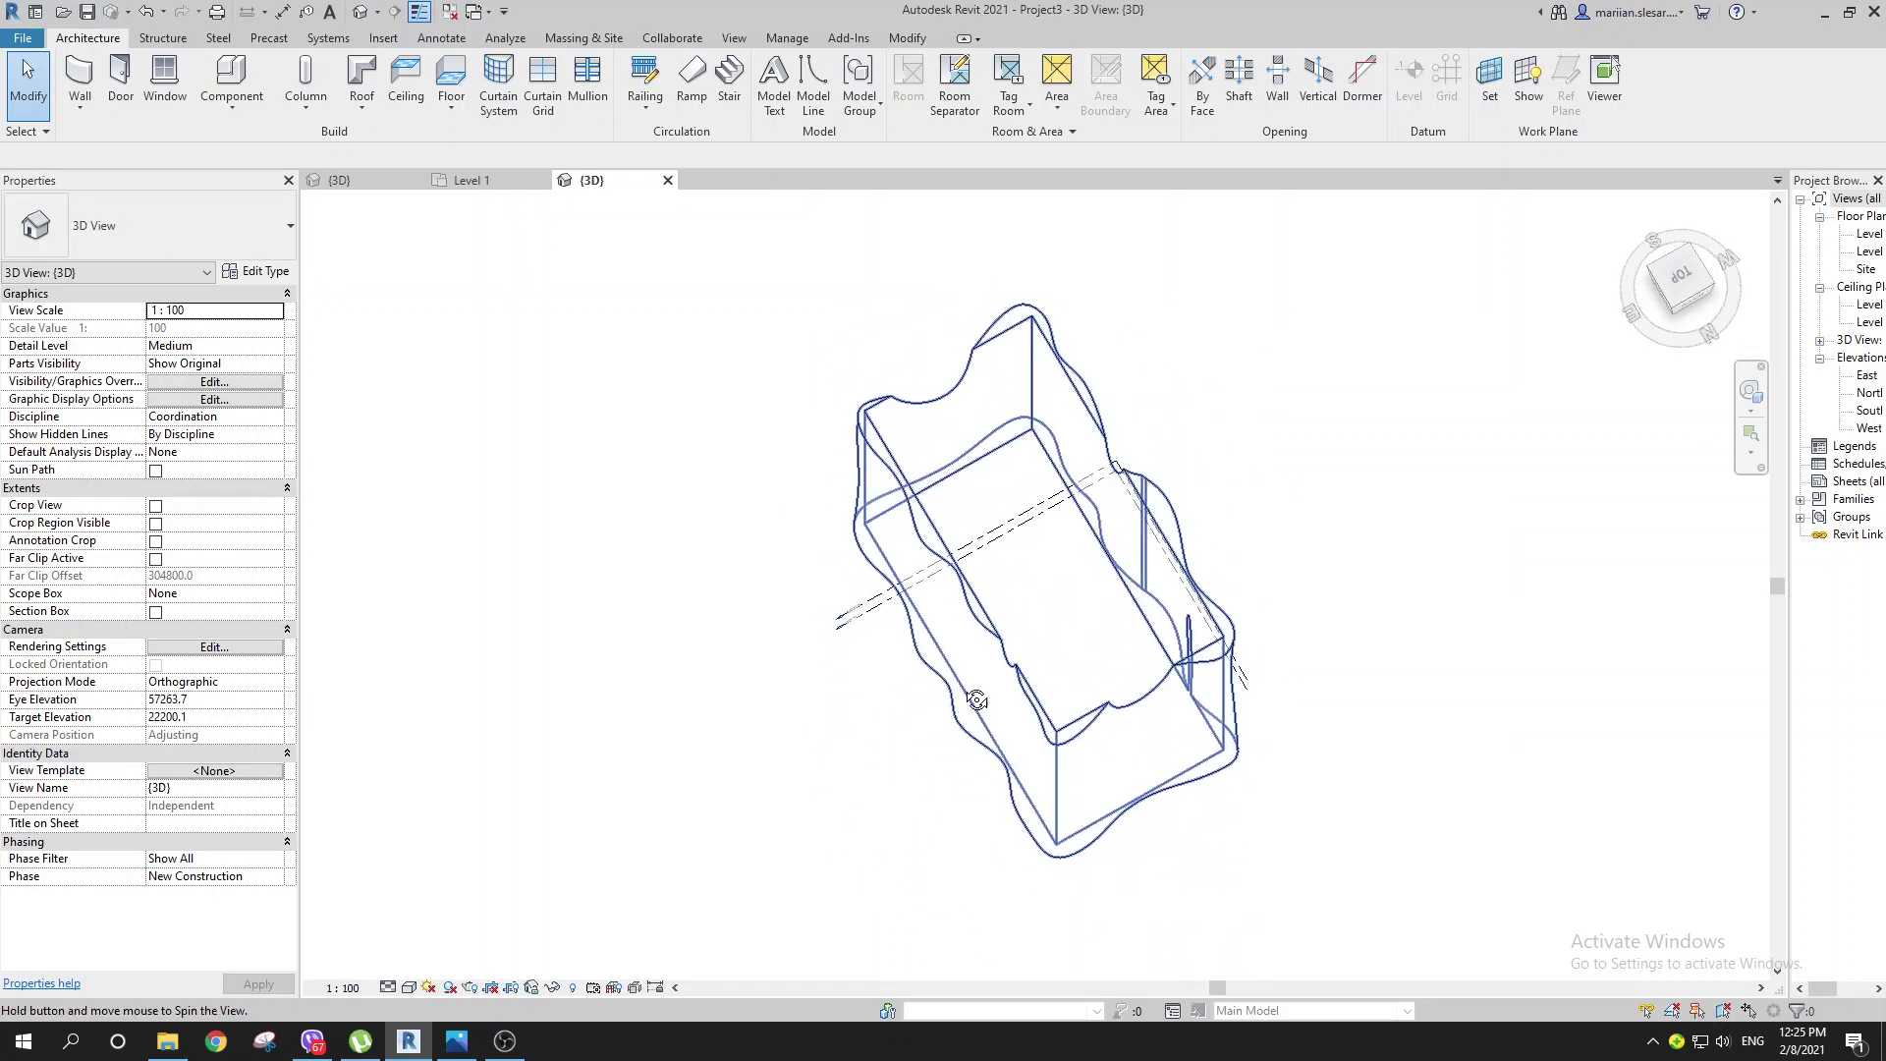
Step: On the Level 1 plan, draw a rectangular Storefront curtain wall along the mass's inner core outline, from corner to opposite corner
double_click(1866, 235)
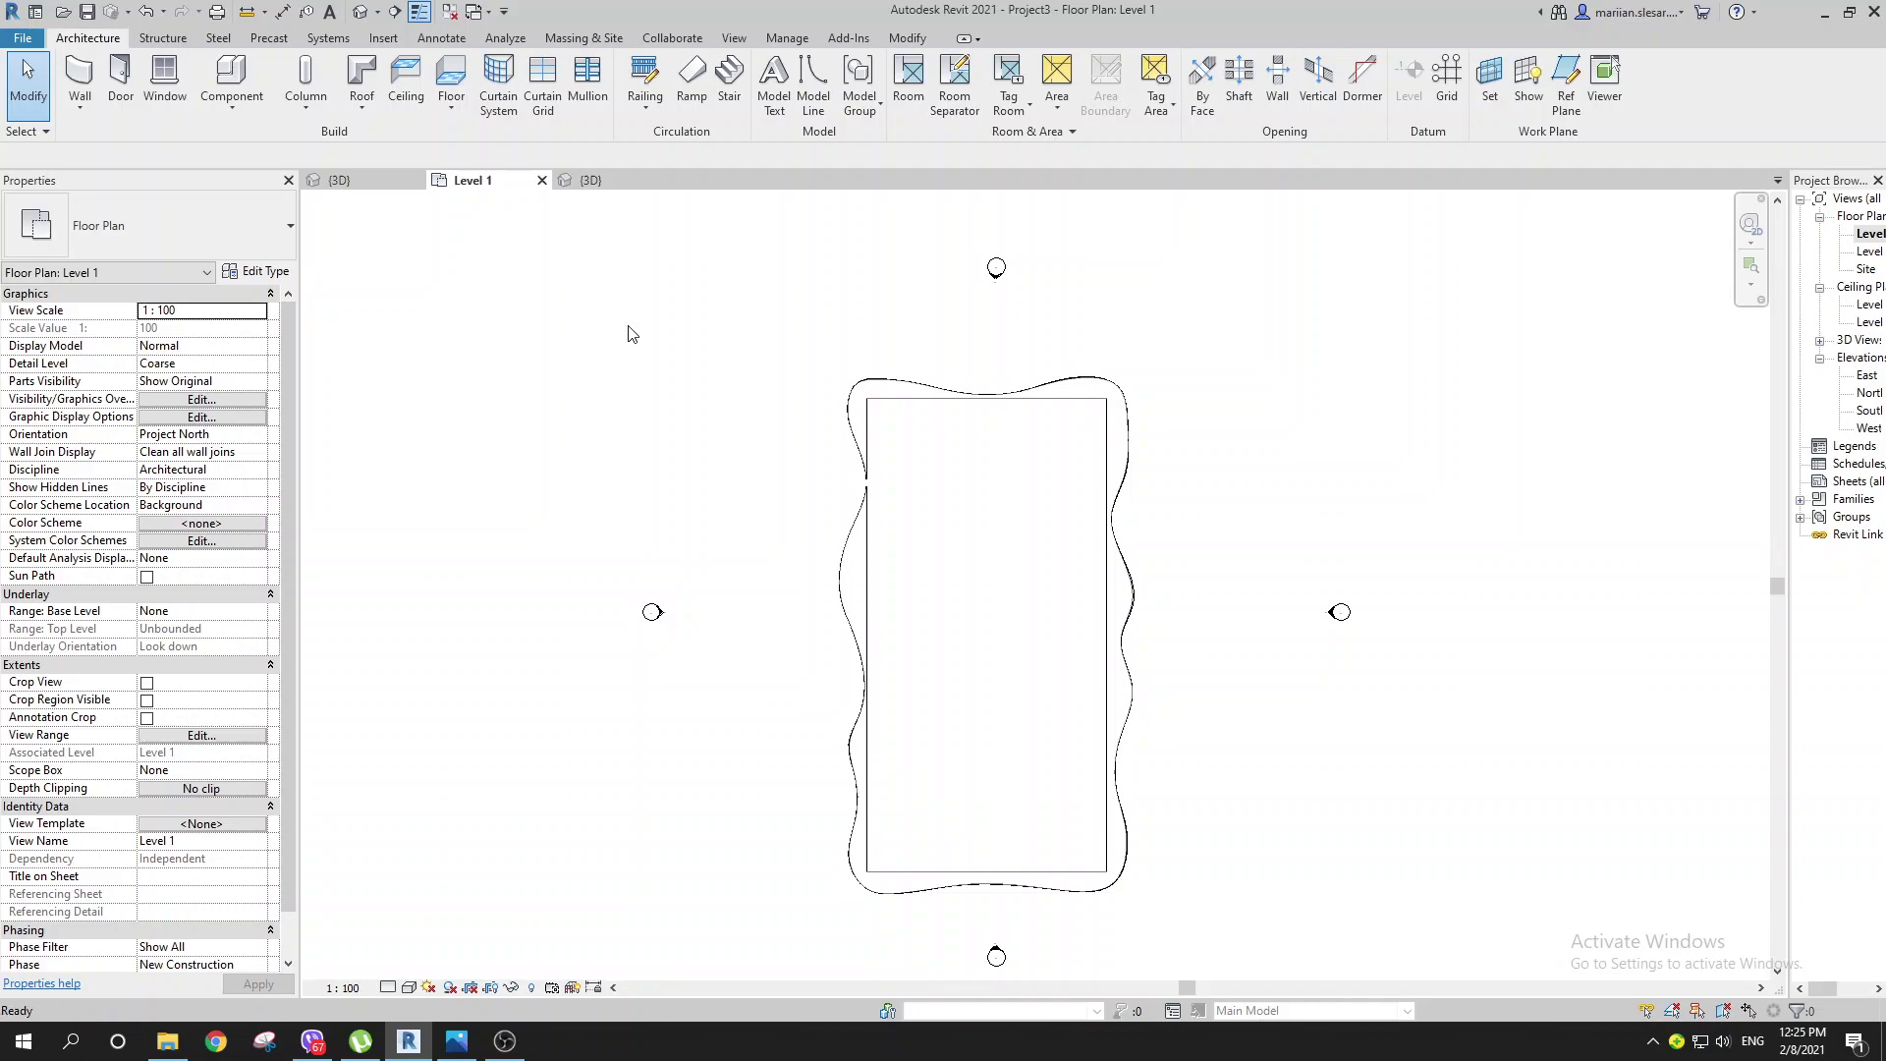
key("w")
key("a")
left_click(177, 226)
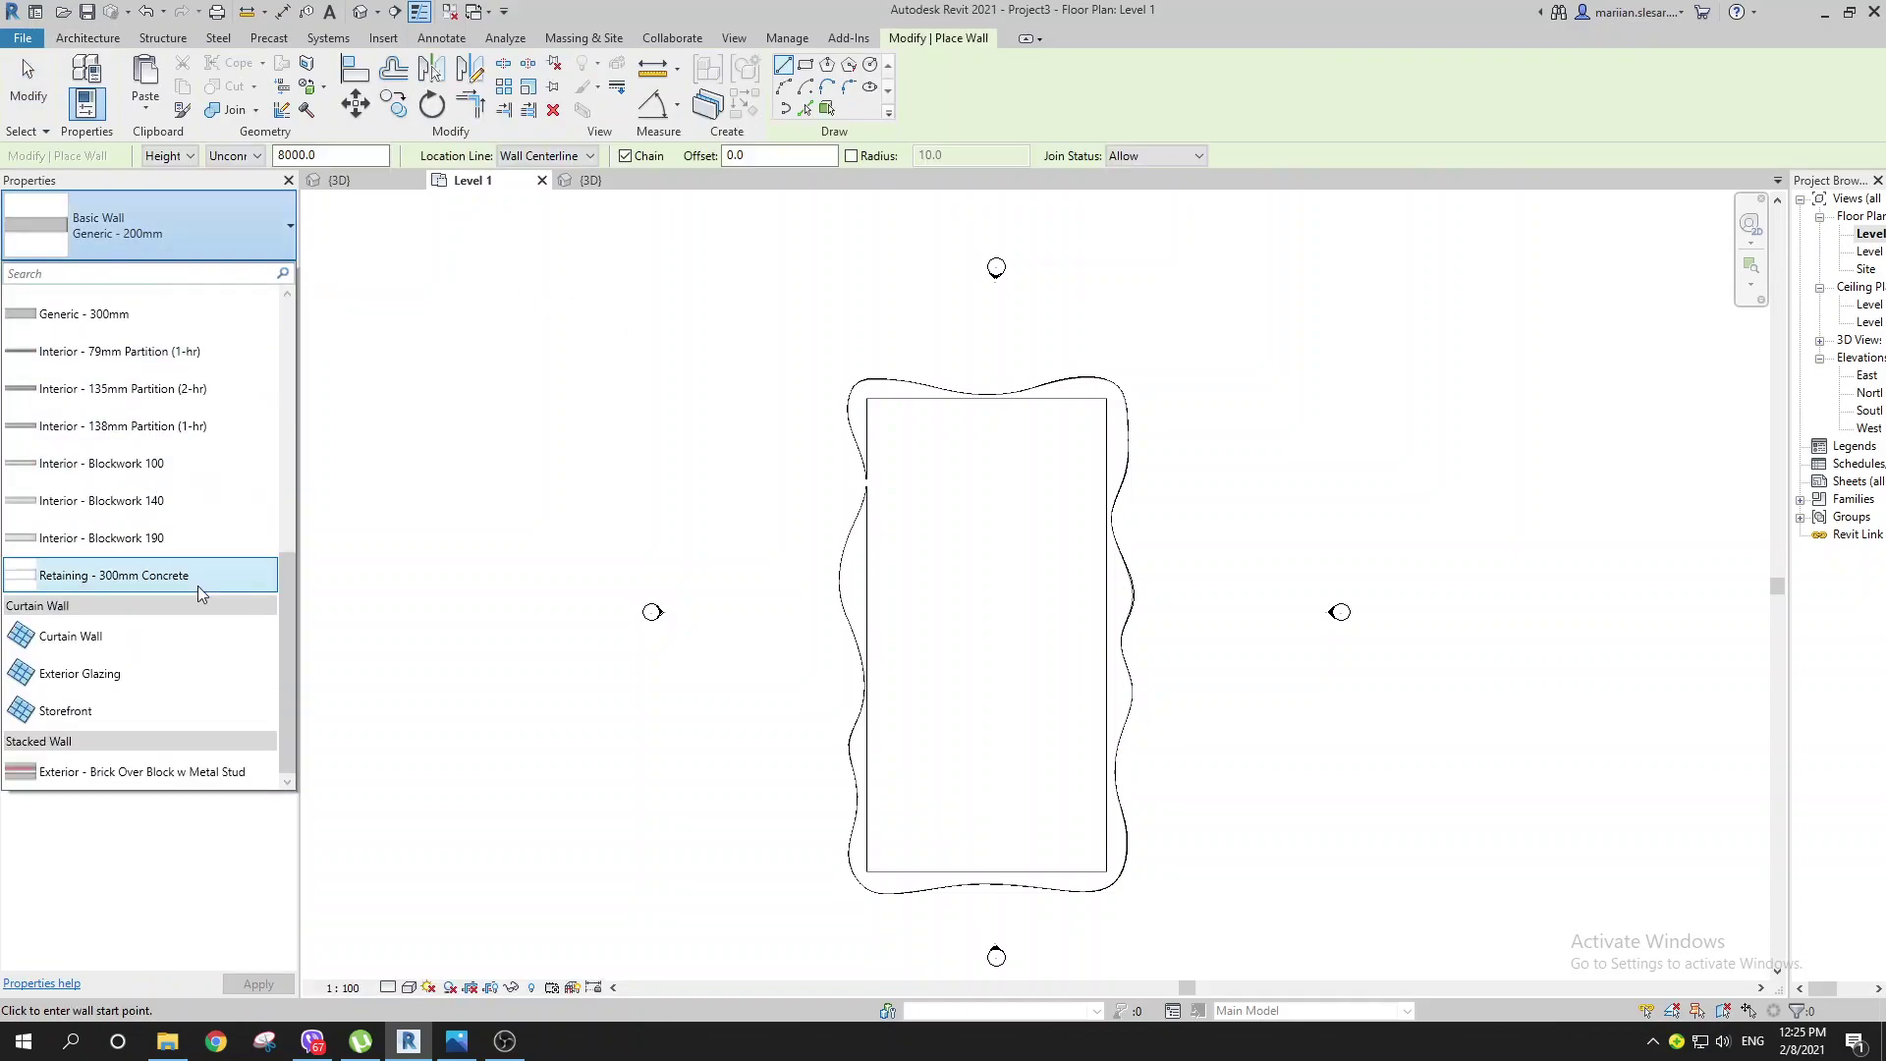
middle_click_drag(1001, 556, 894, 546)
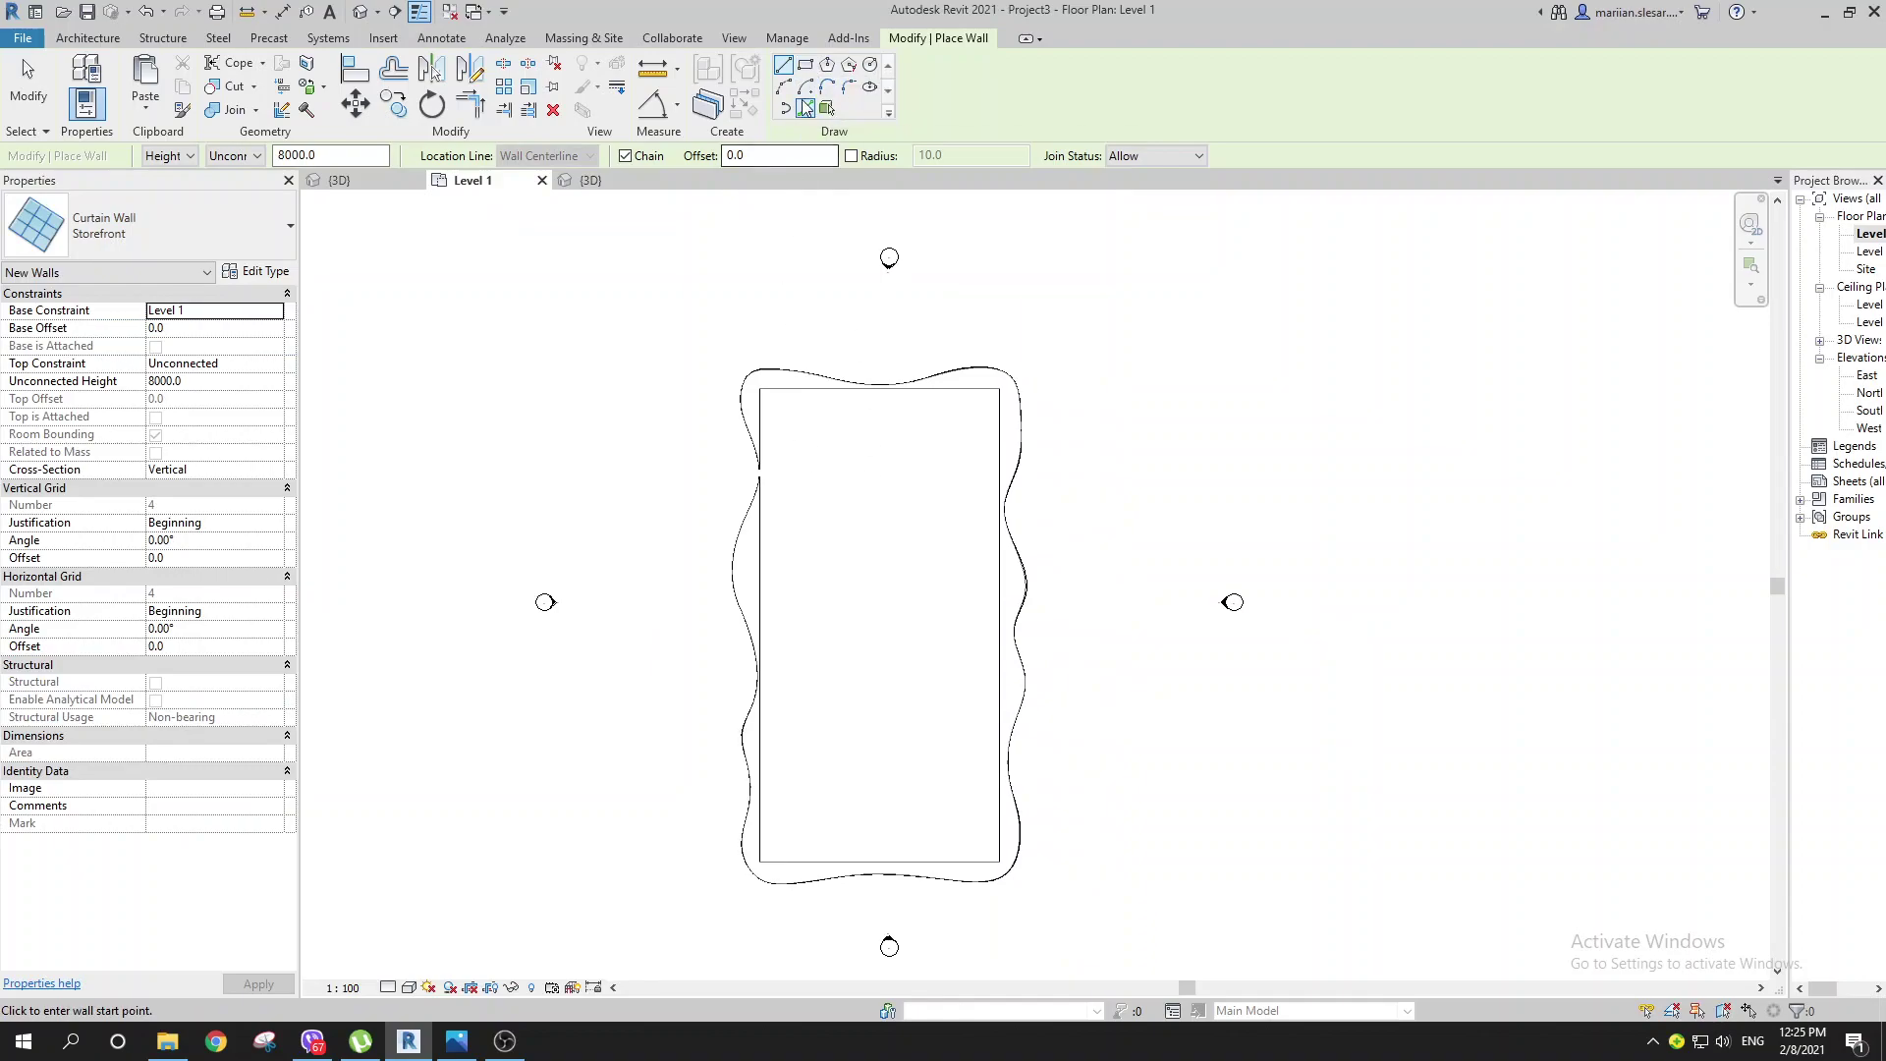
left_click(805, 65)
scroll(837, 440, "up", 2)
left_click(720, 363)
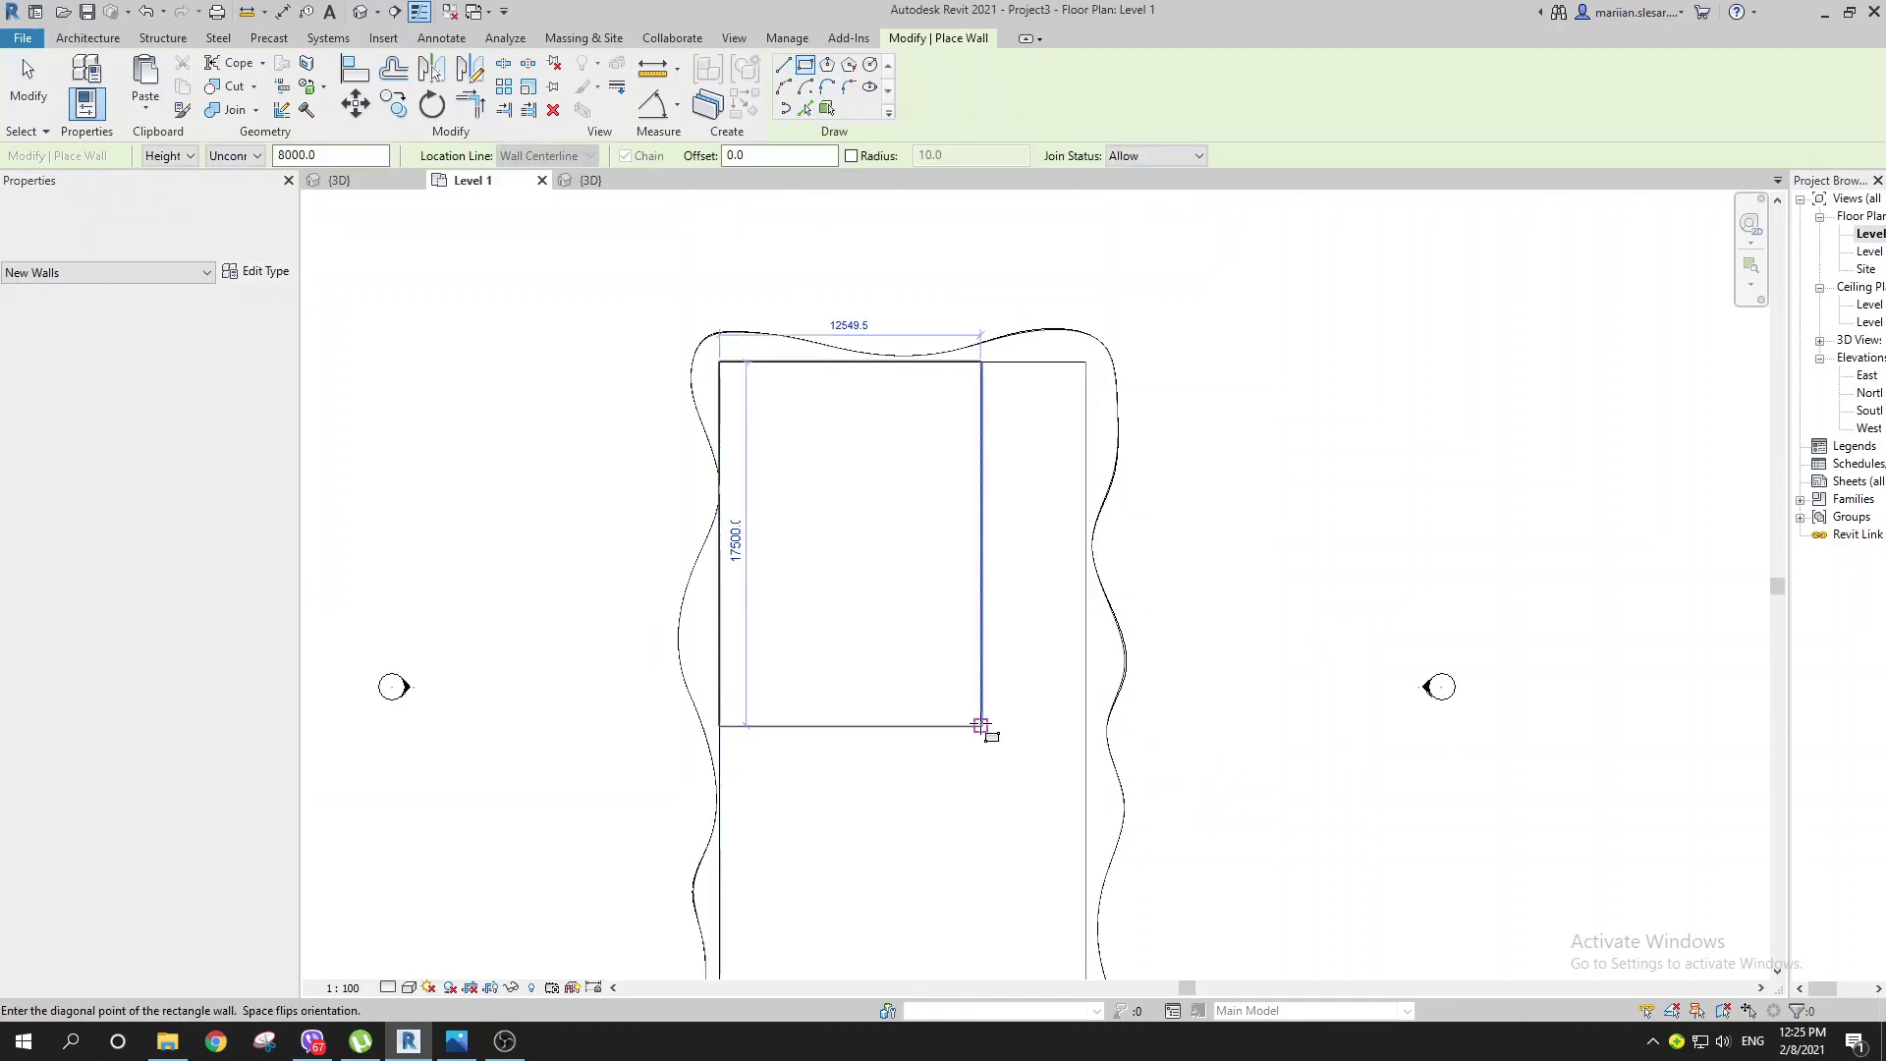
middle_click_drag(1032, 880, 978, 544)
scroll(1037, 747, "up", 3)
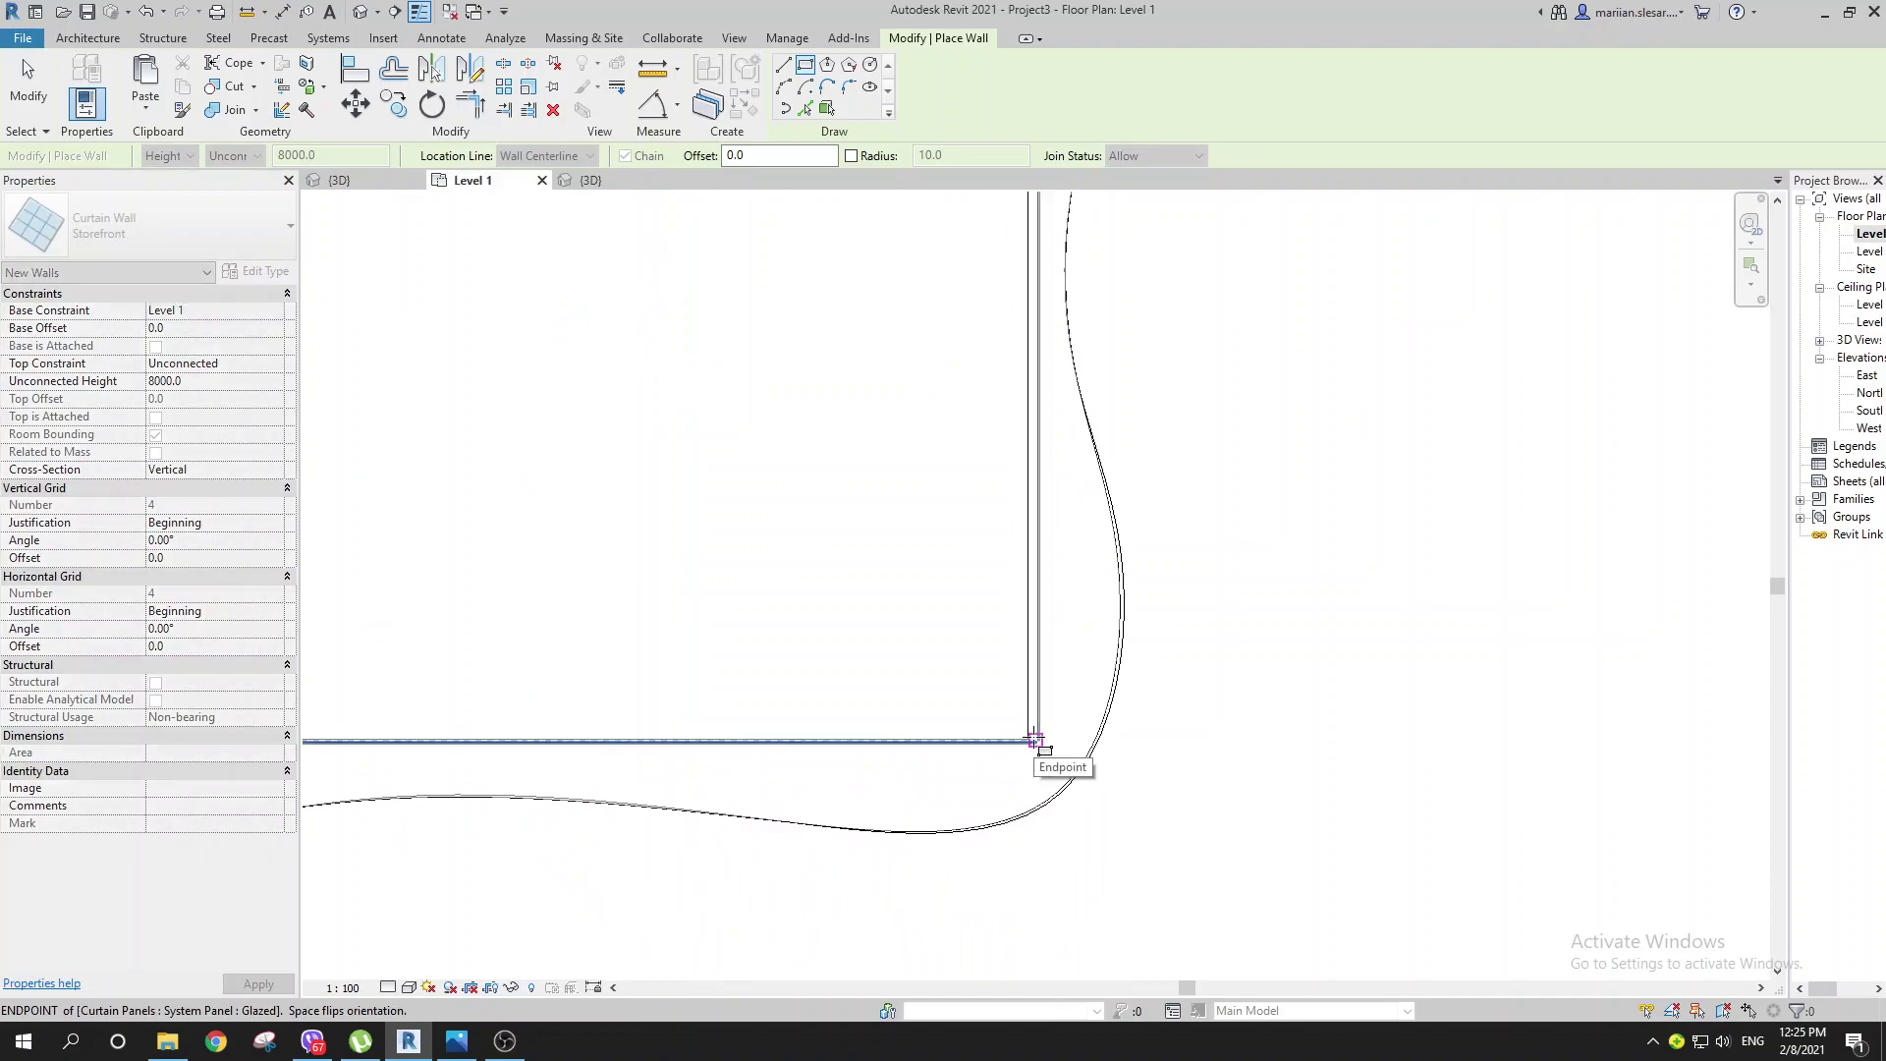
left_click(1036, 739)
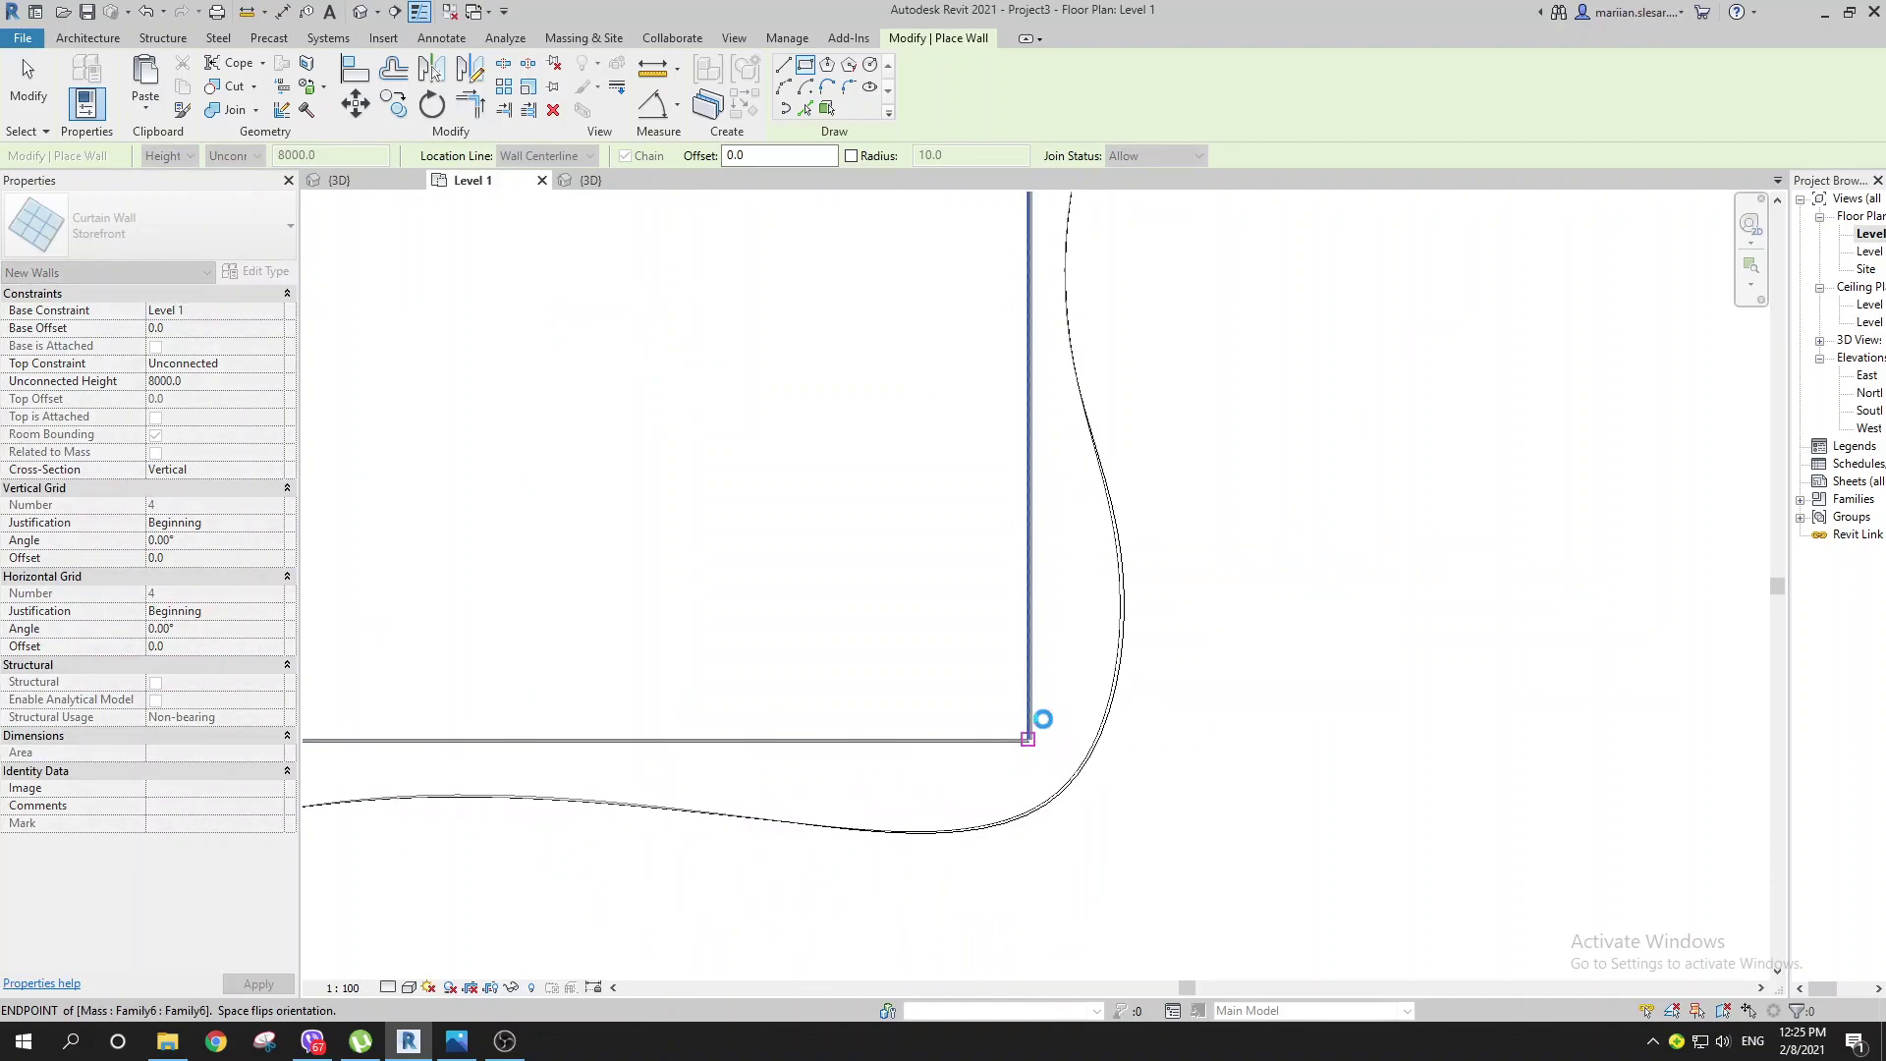
scroll(1030, 699, "down", 5)
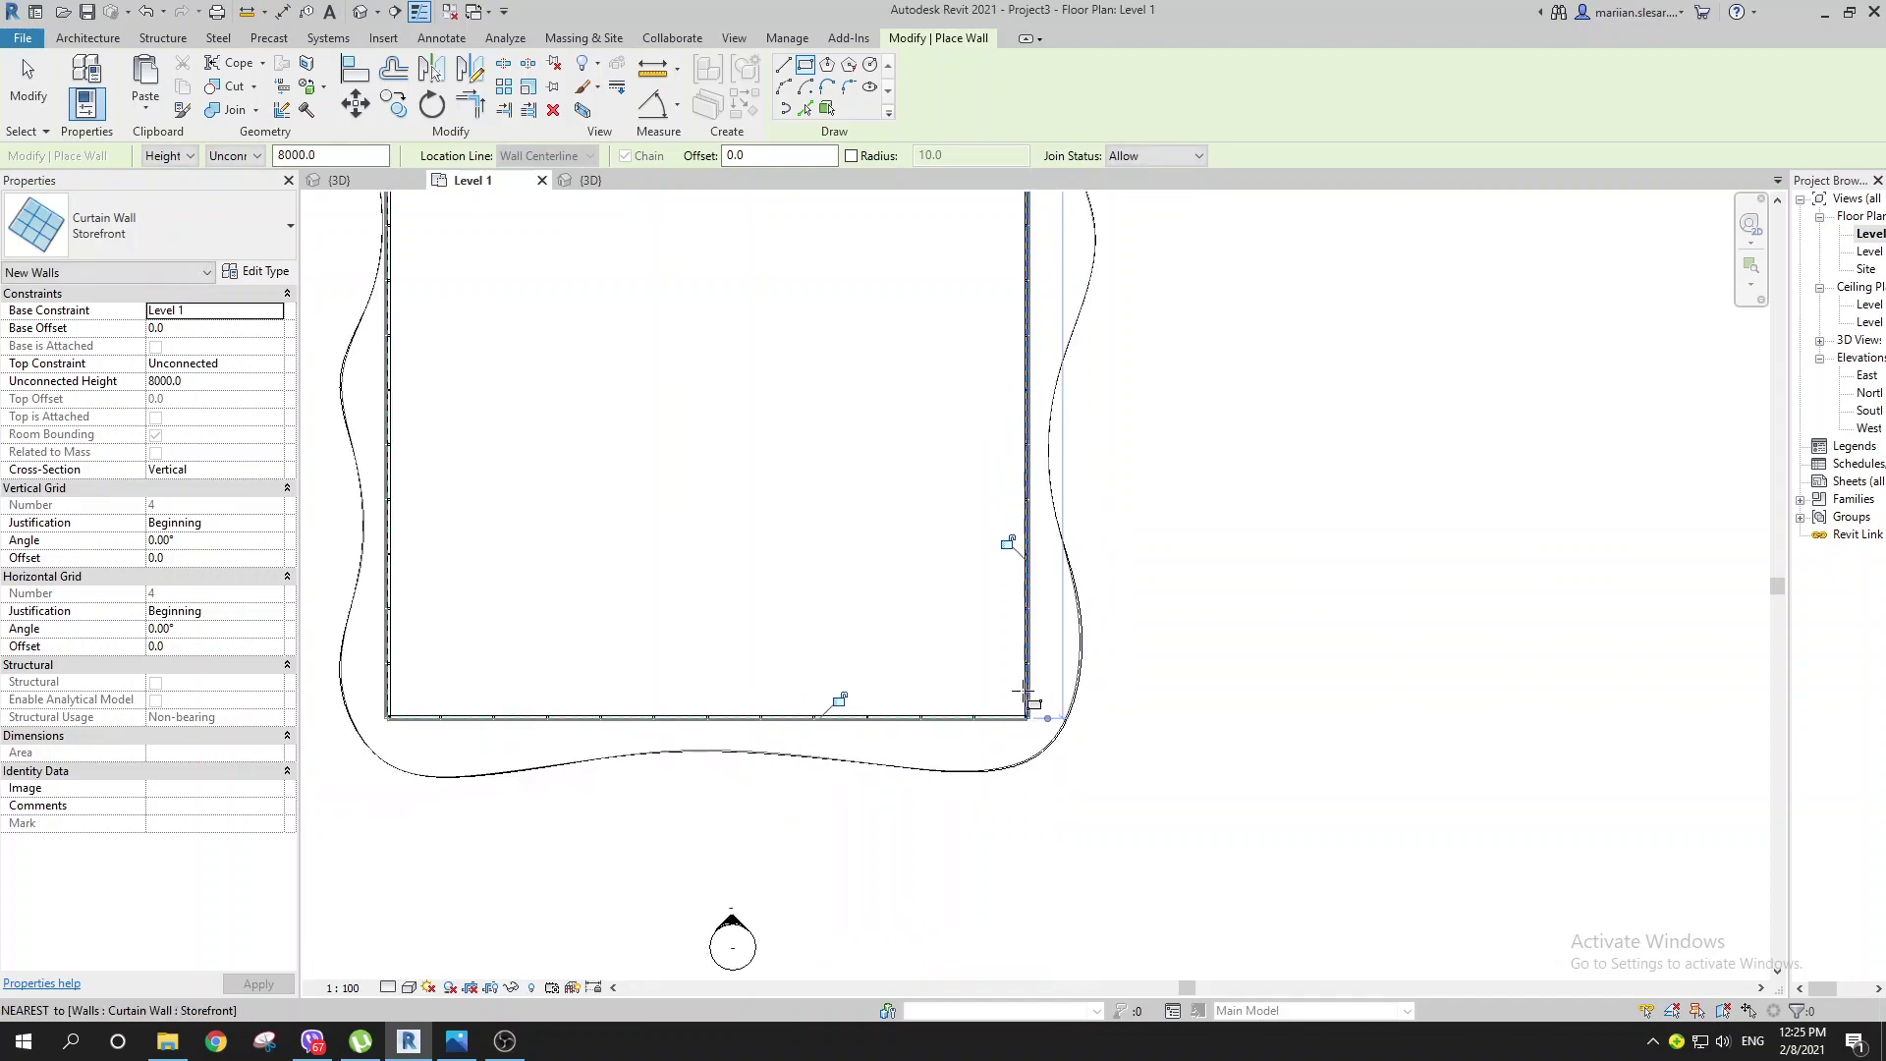
key("Escape")
key("Escape")
Step: In the South elevation, set the Level 2 elevation to 3000
double_click(1871, 413)
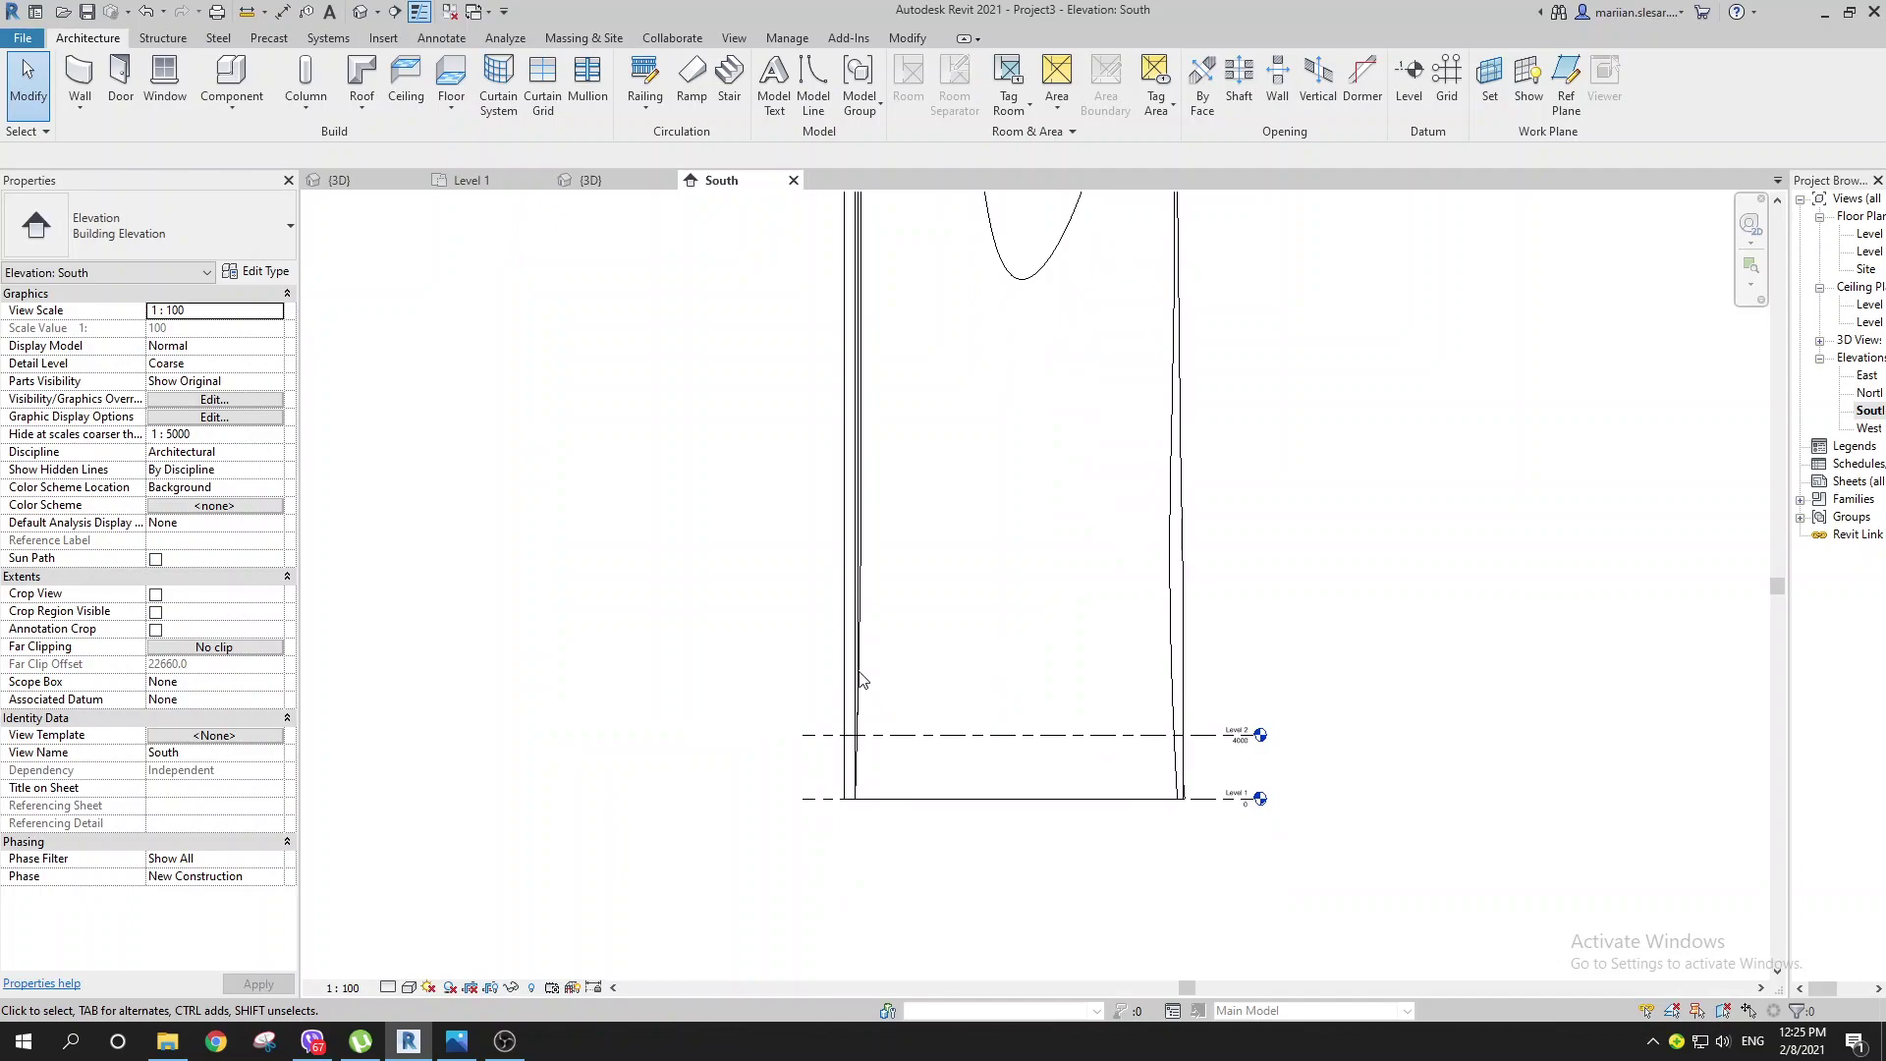
scroll(856, 668, "up", 3)
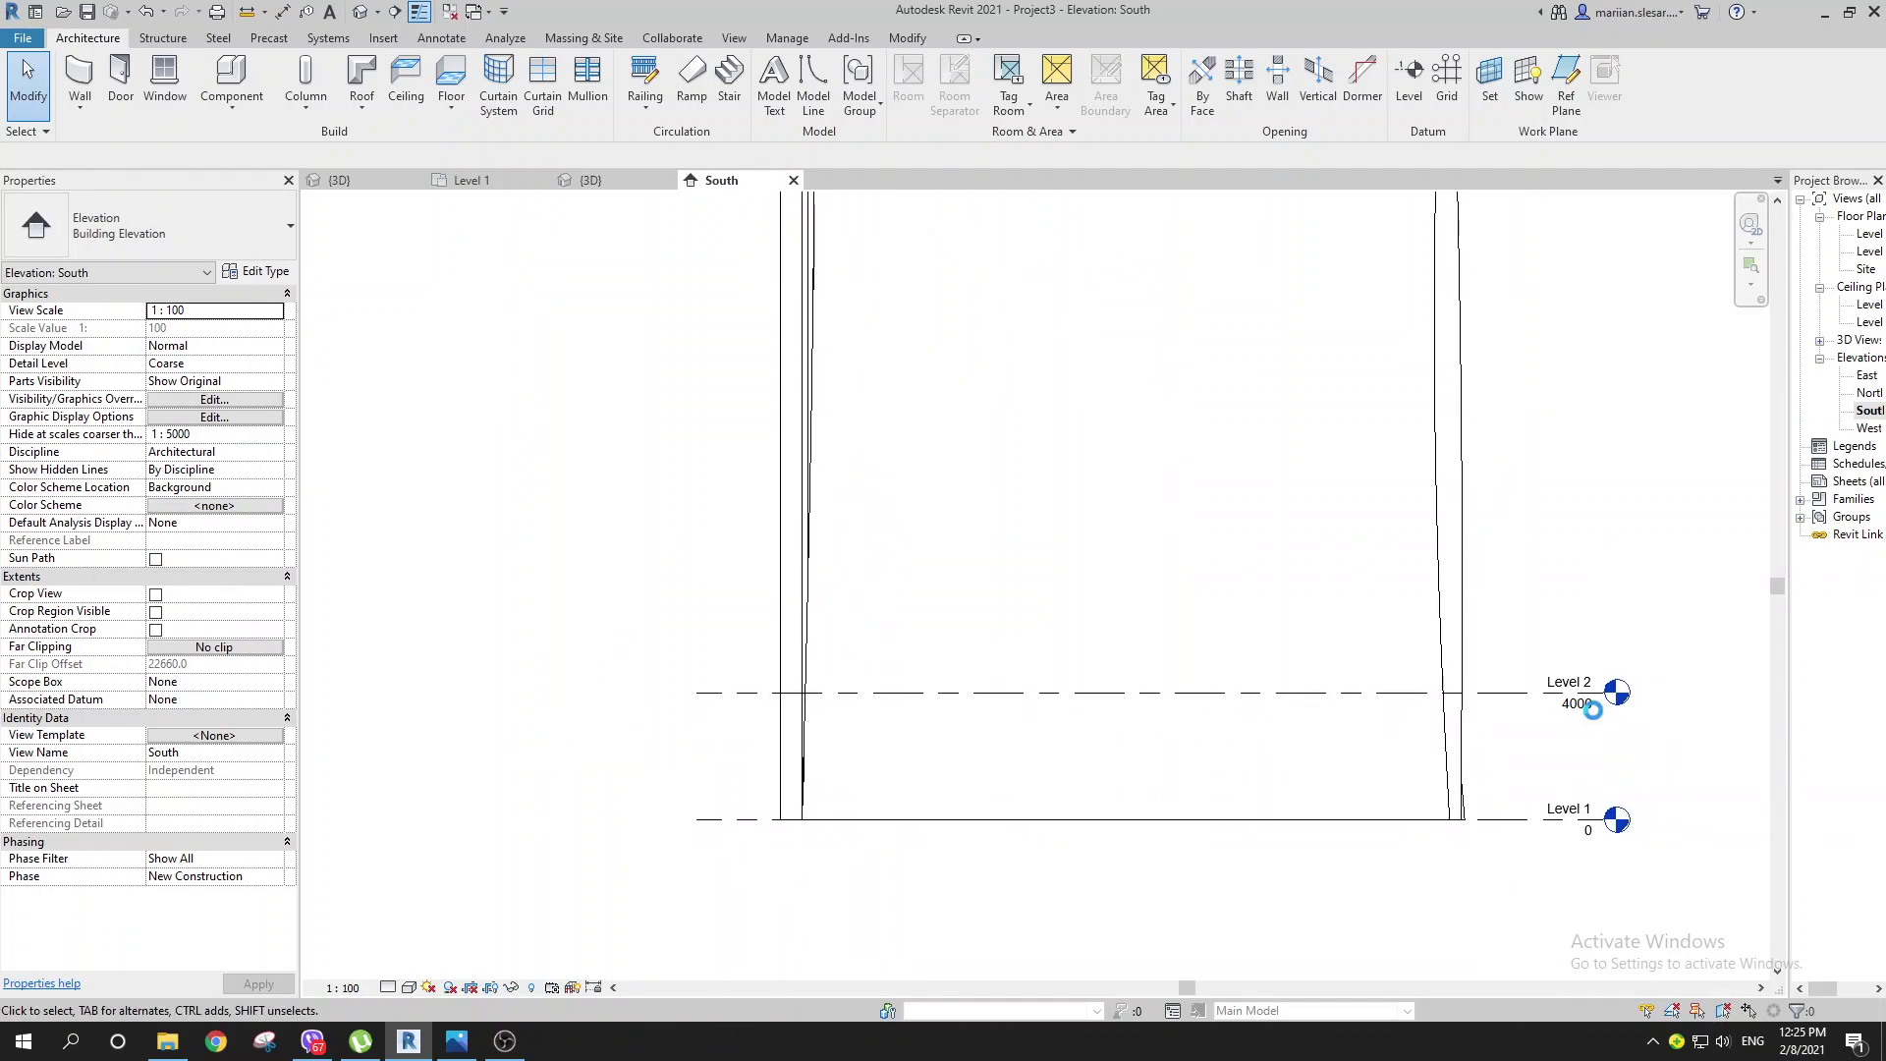
scroll(1571, 716, "up", 1)
left_click(1552, 707)
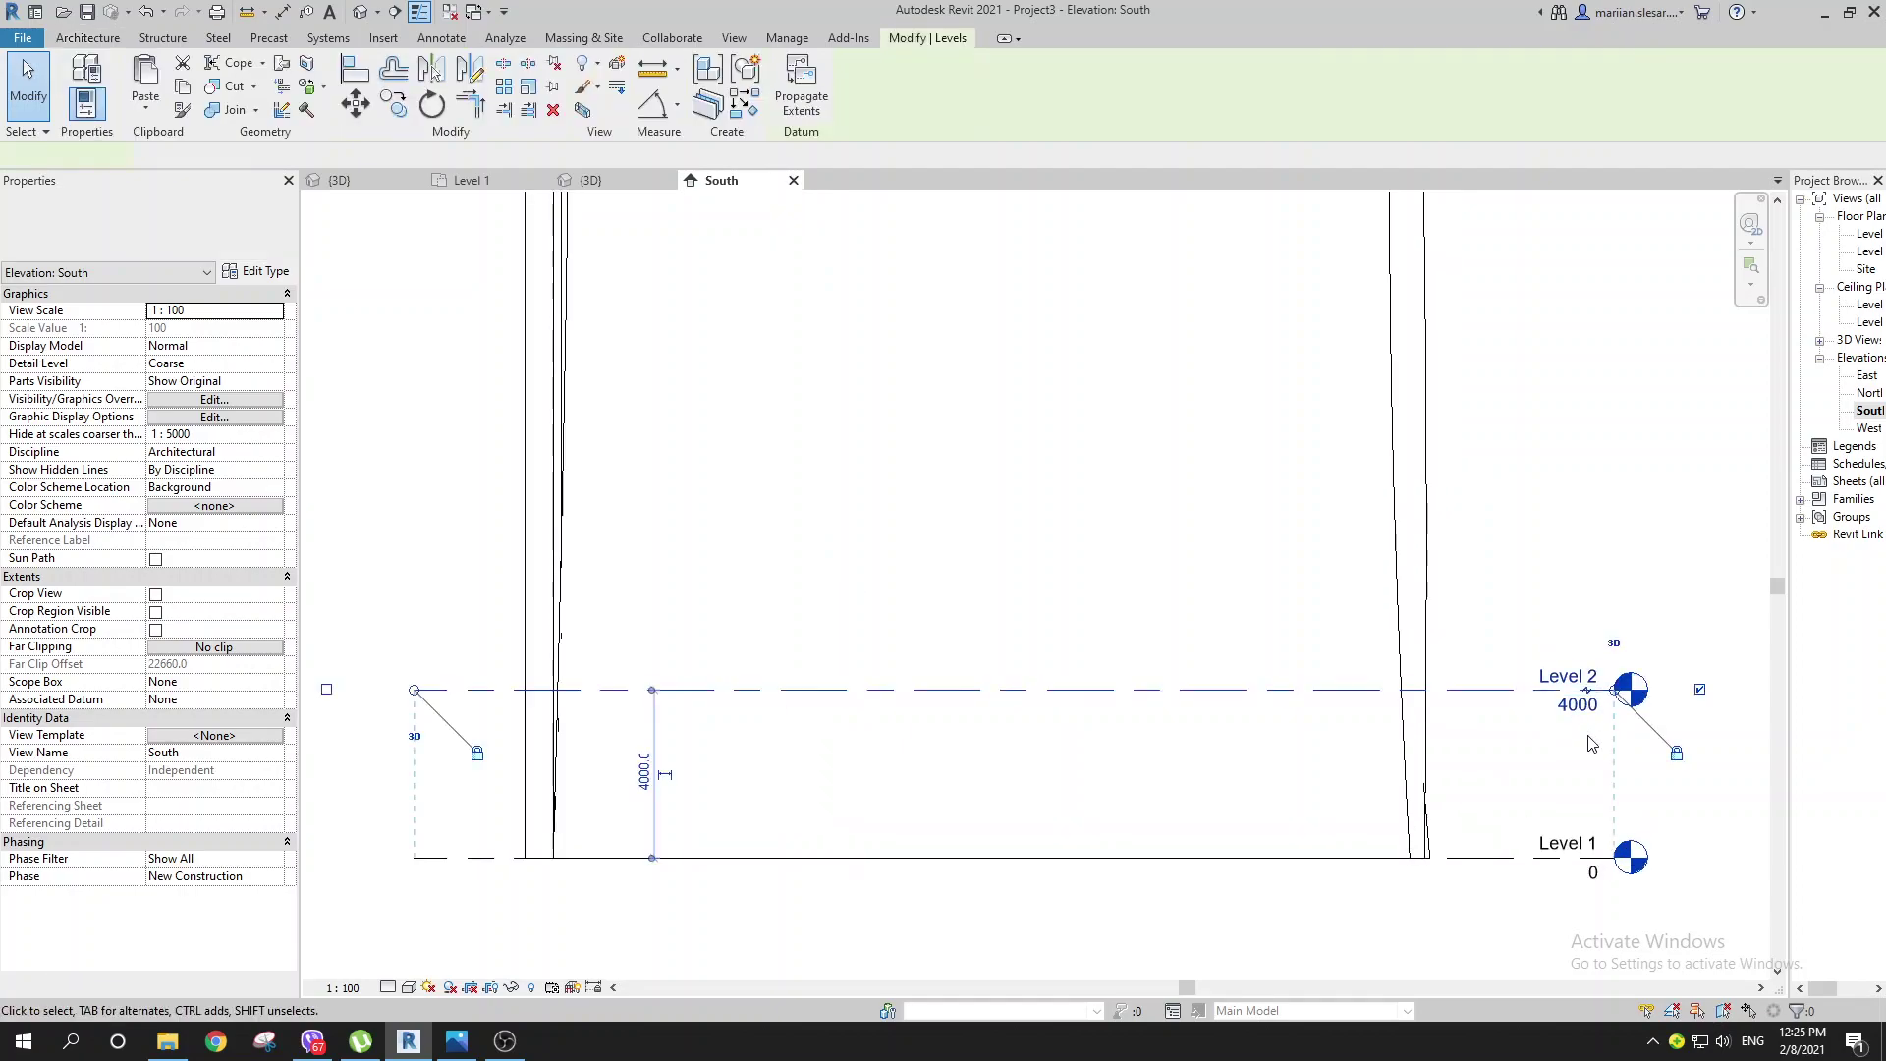
left_click(1551, 707)
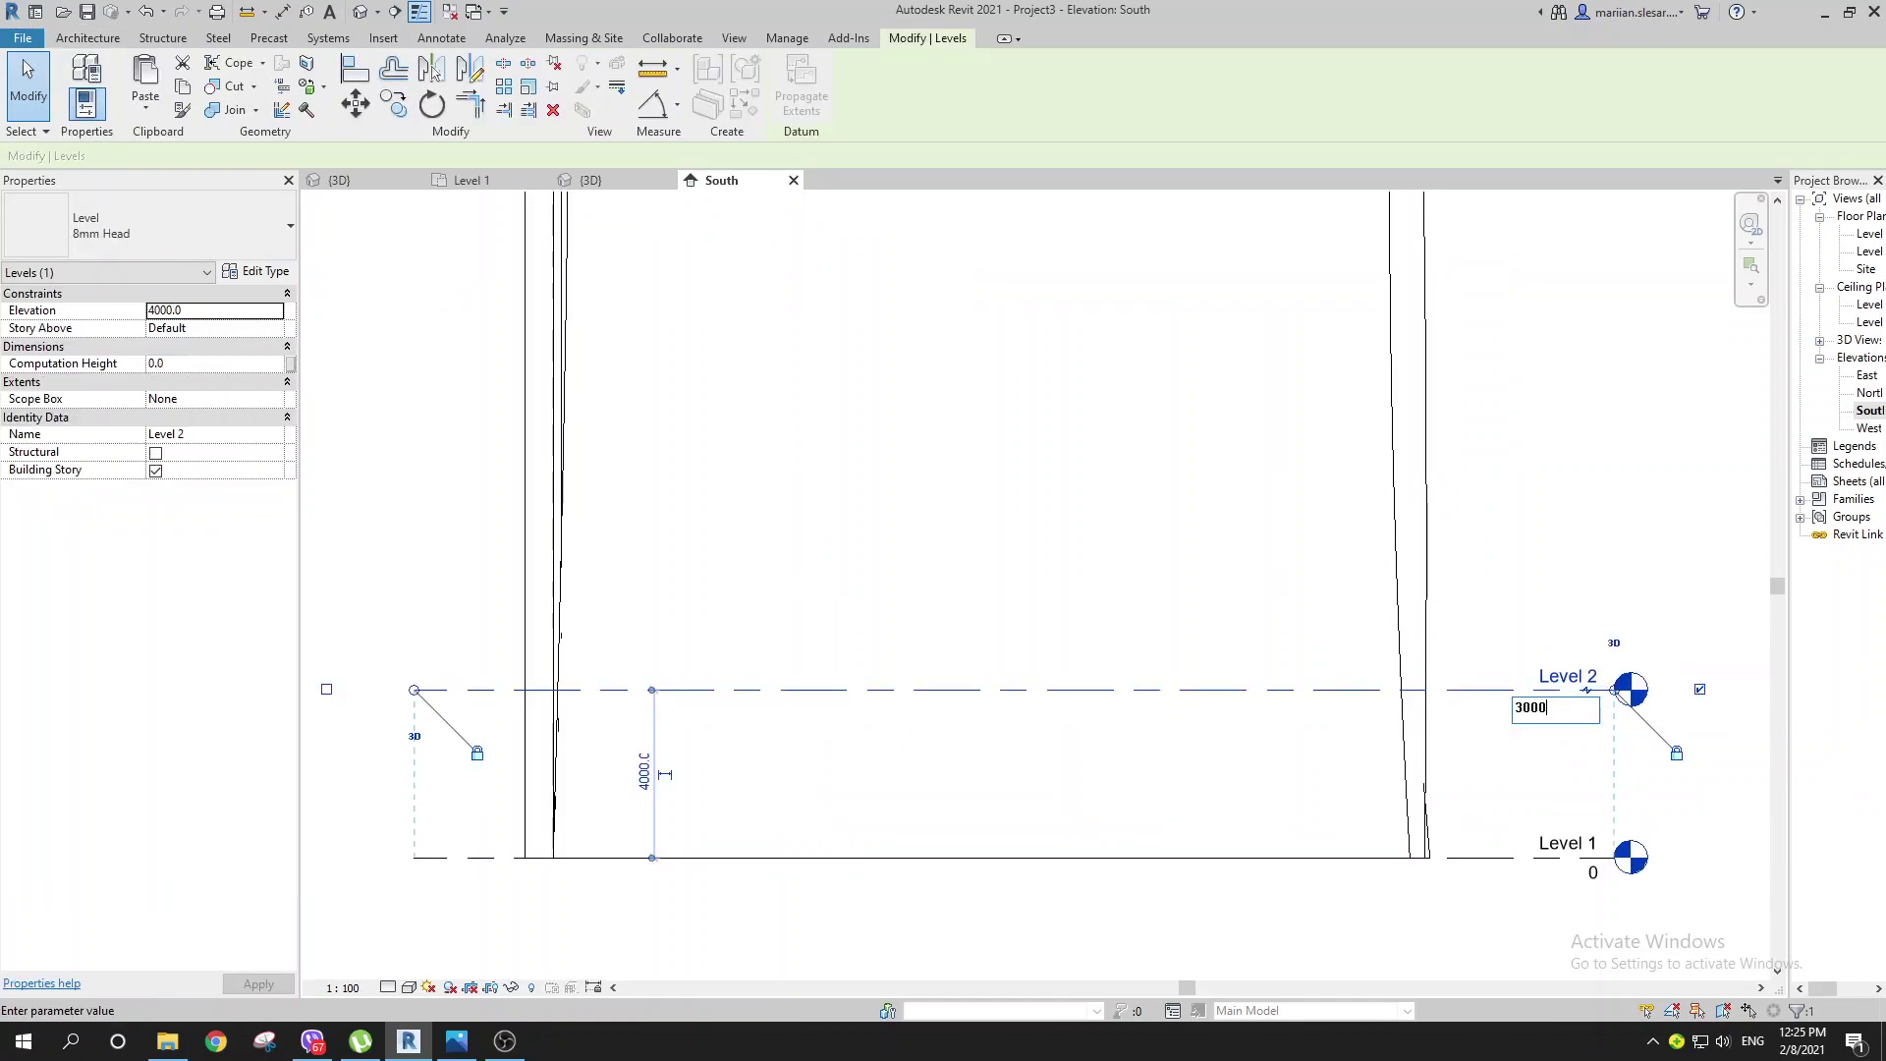
type("3000")
key("Return")
key("Escape")
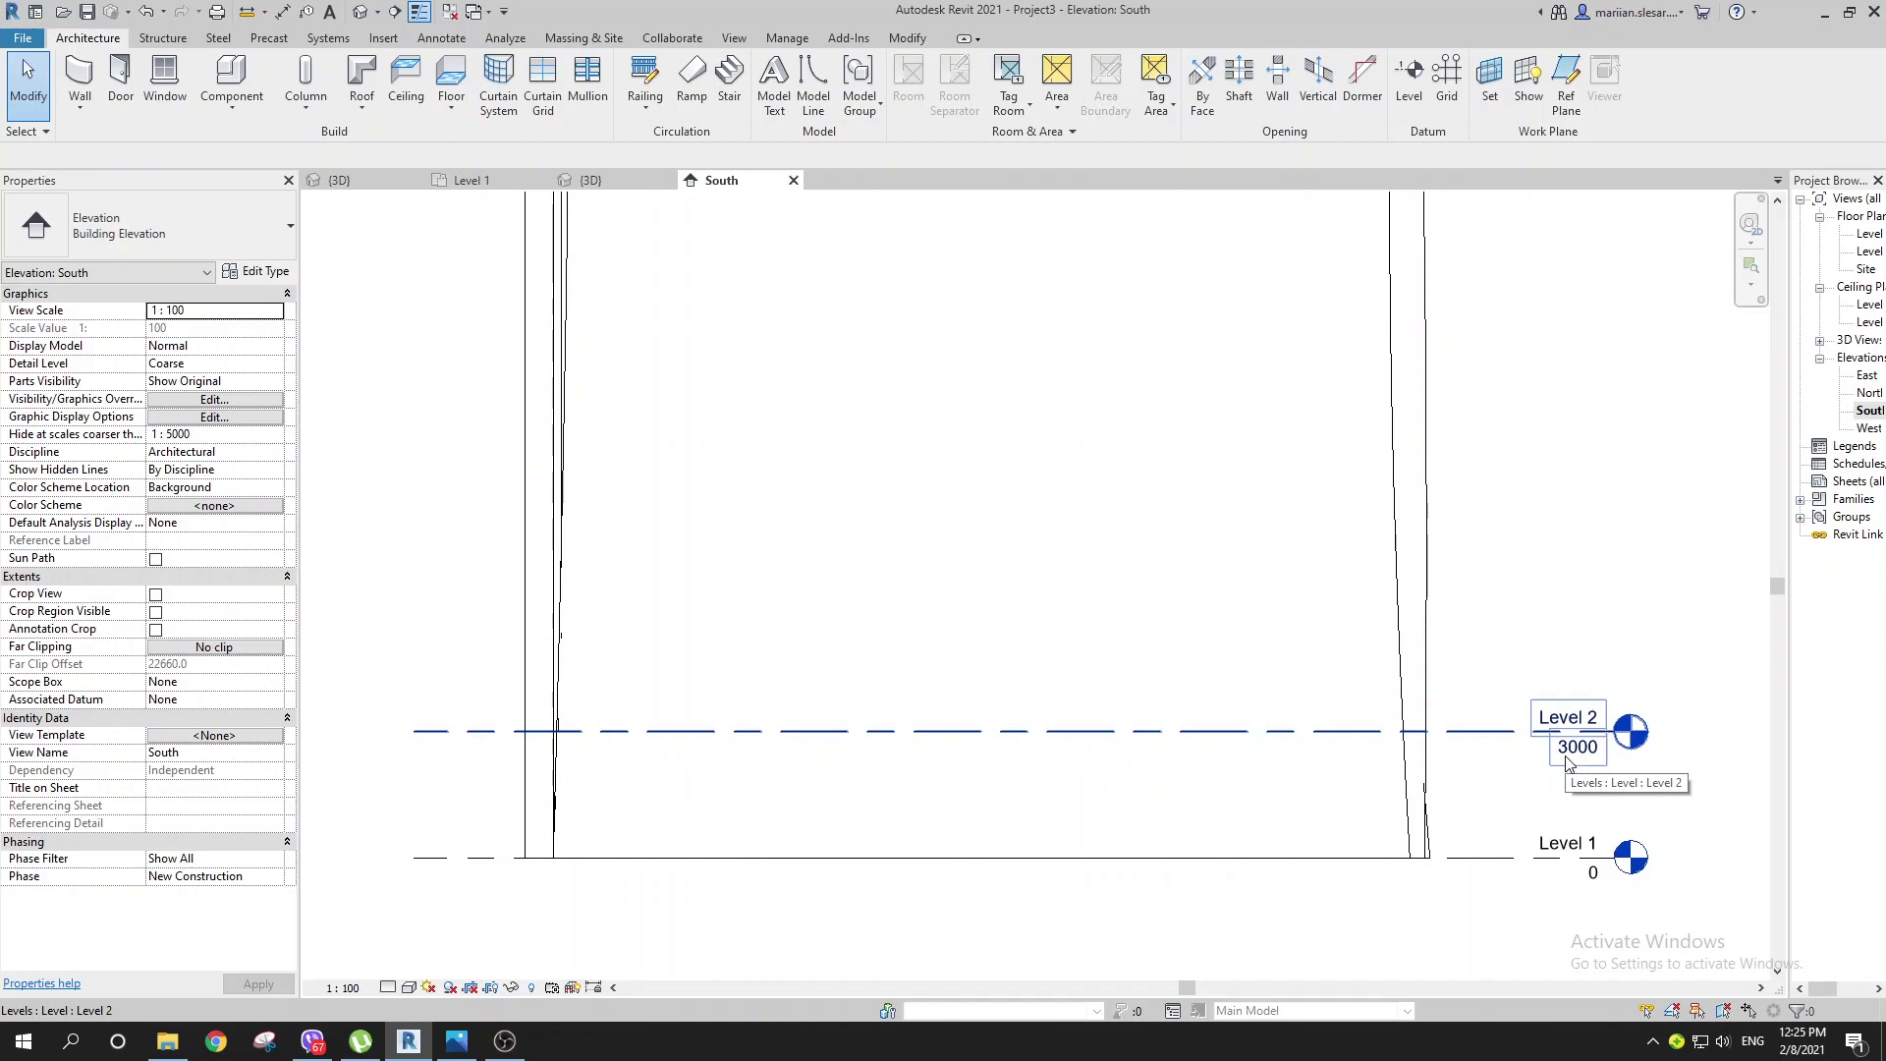
key("l")
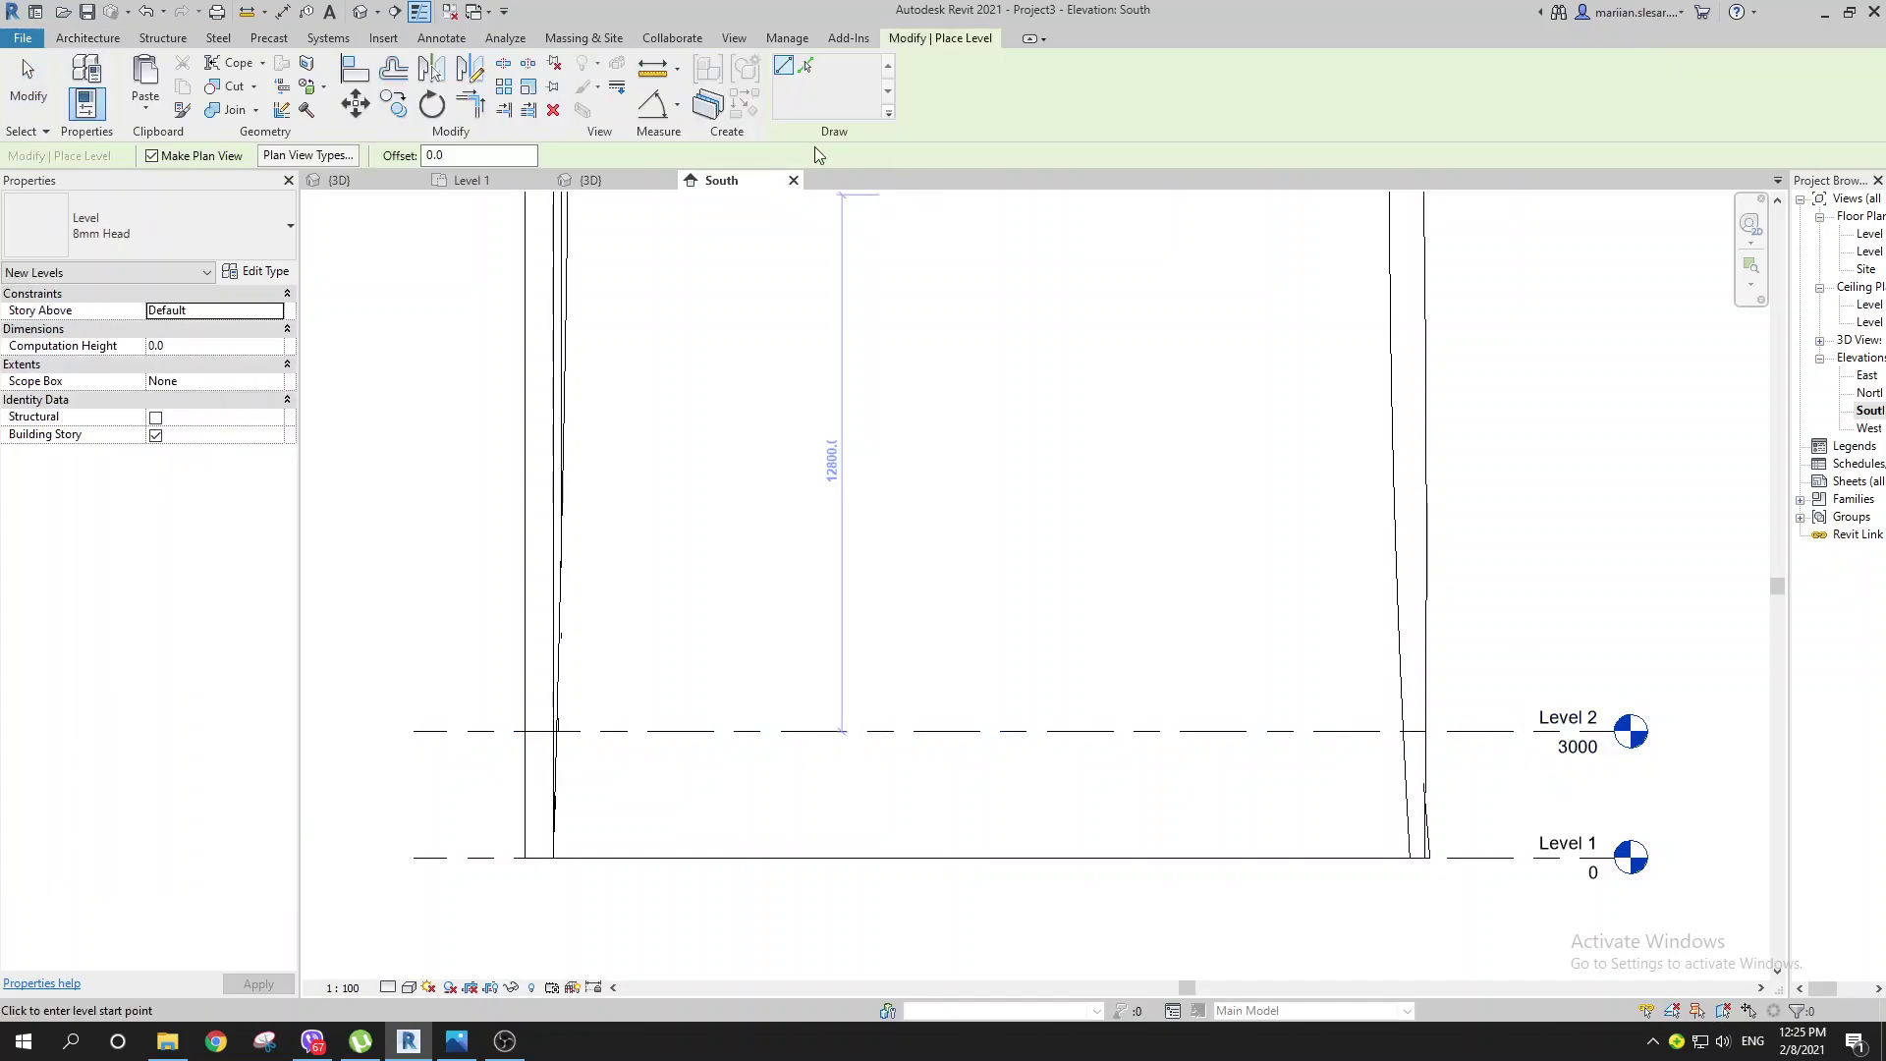
scroll(1108, 508, "down", 1)
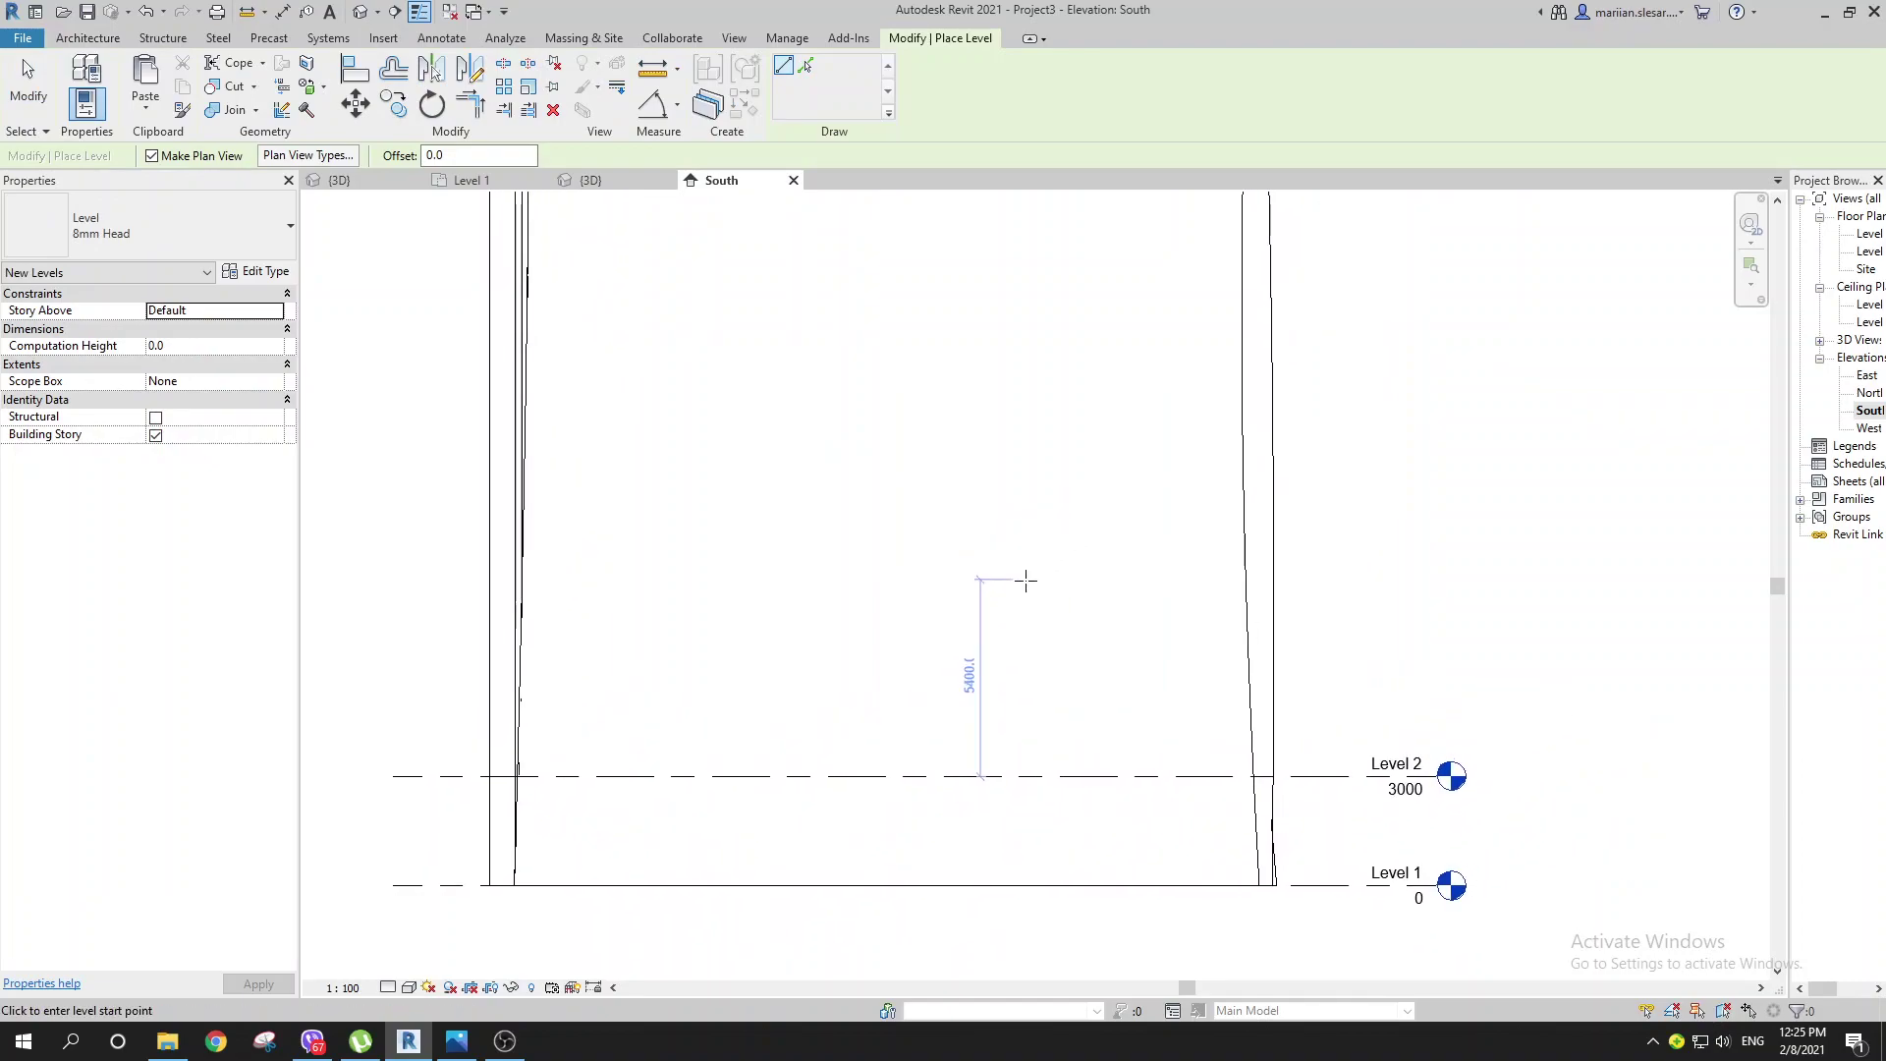
key("Escape")
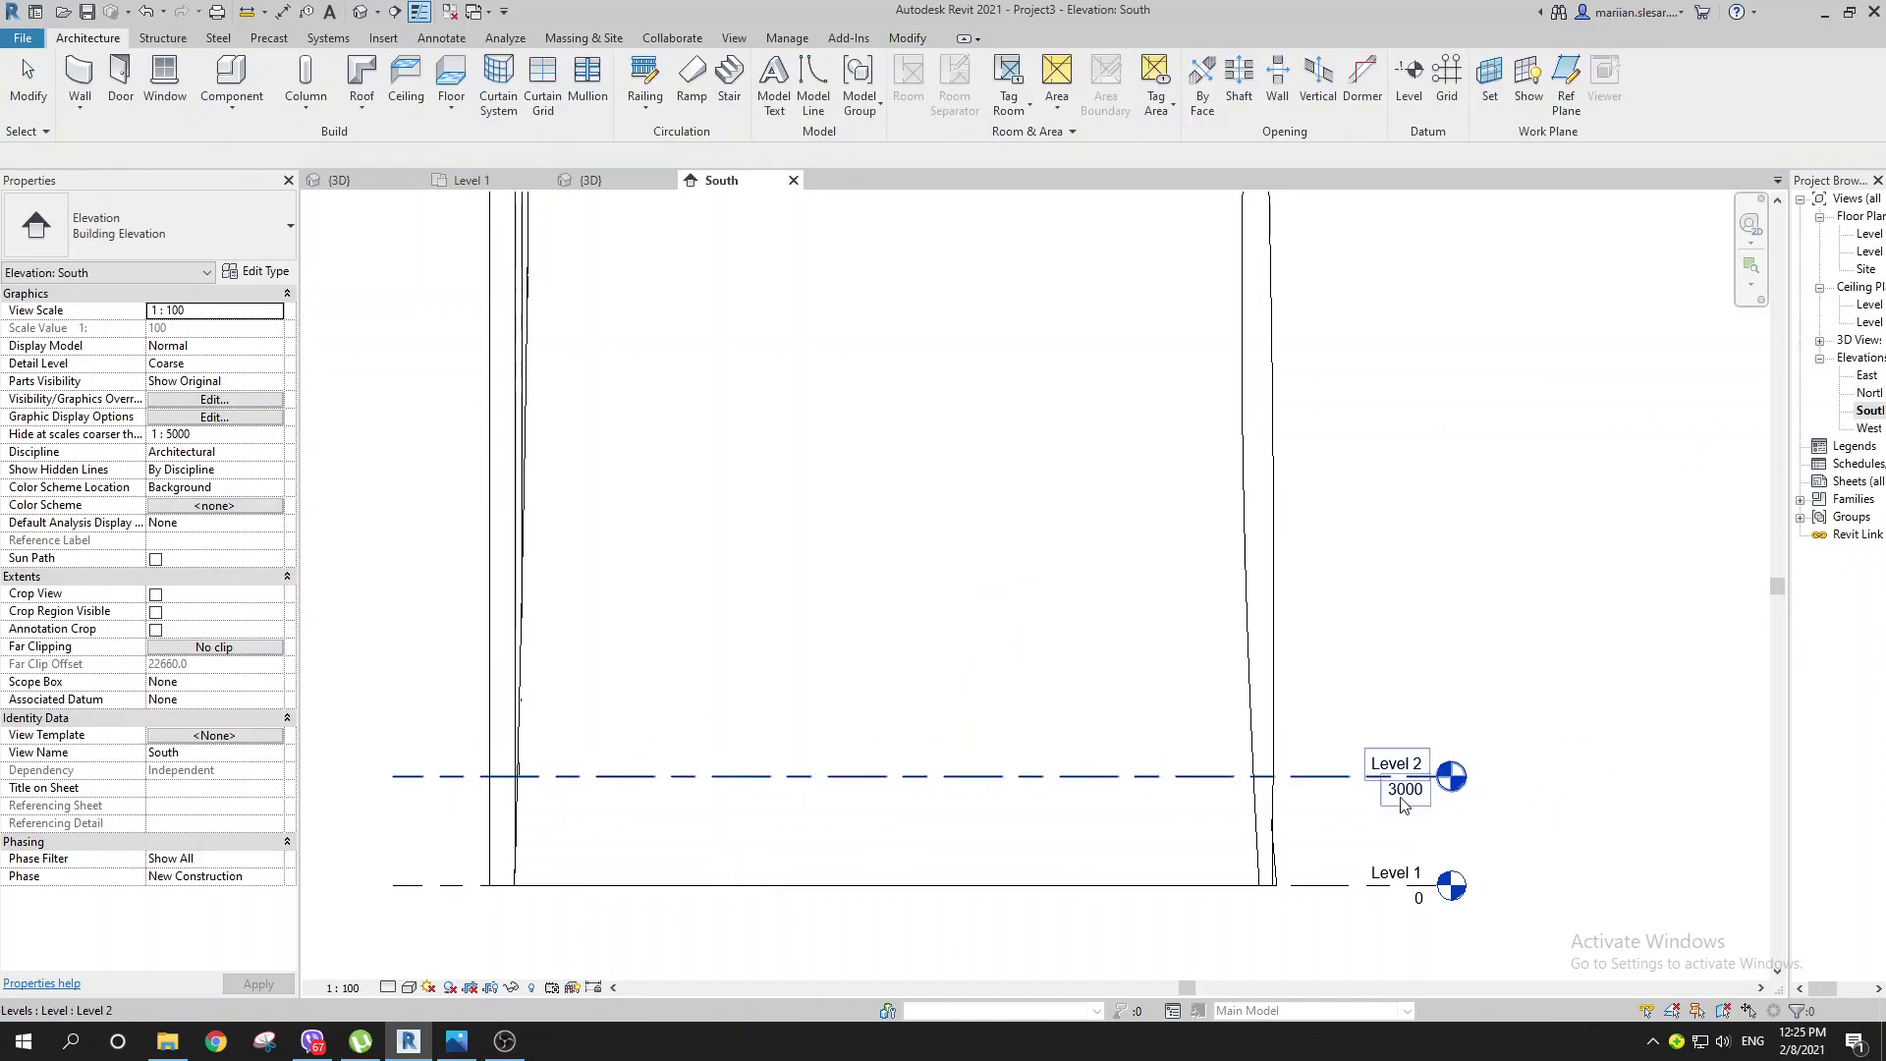
Step: Array Level 2 upward in the South elevation with a 3000 spacing and an array count of 20
left_click(1119, 780)
left_click(1129, 778)
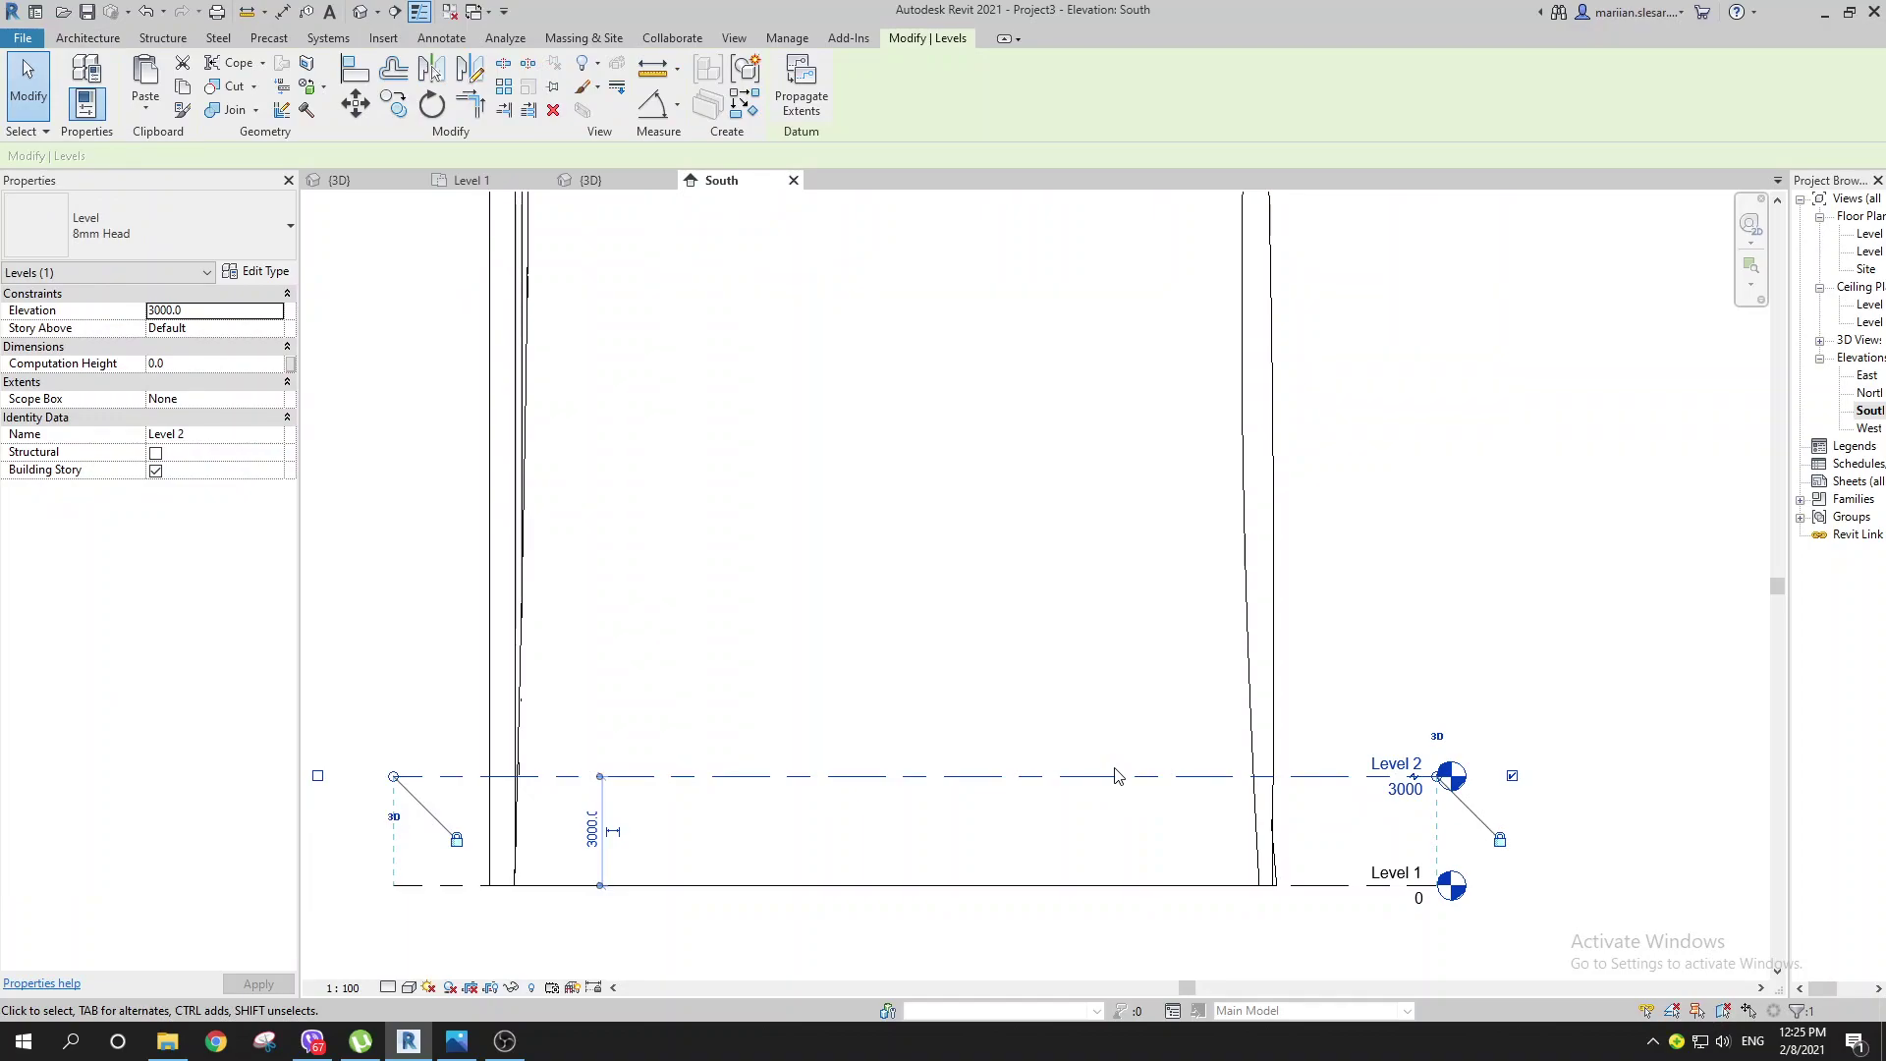
key("a")
key("r")
scroll(982, 644, "down", 1)
middle_click_drag(984, 647, 1098, 707)
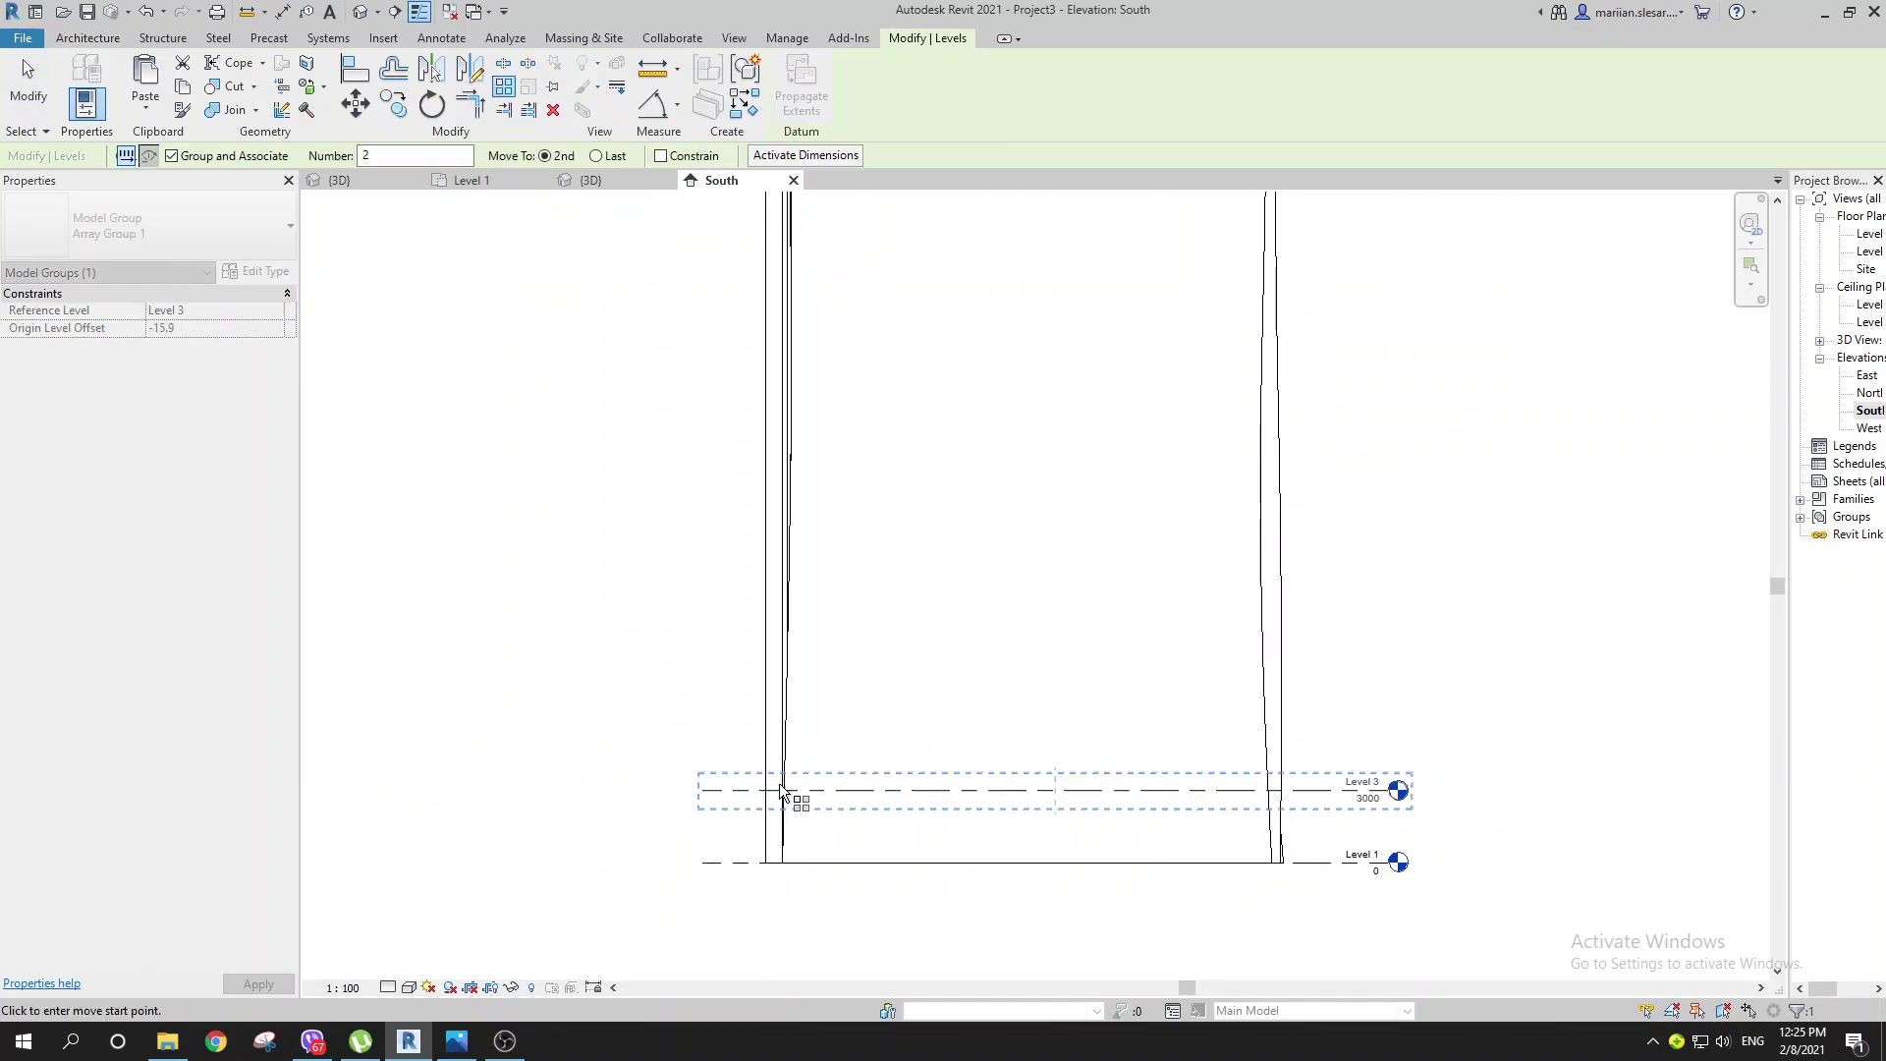
left_click(703, 791)
type("3000")
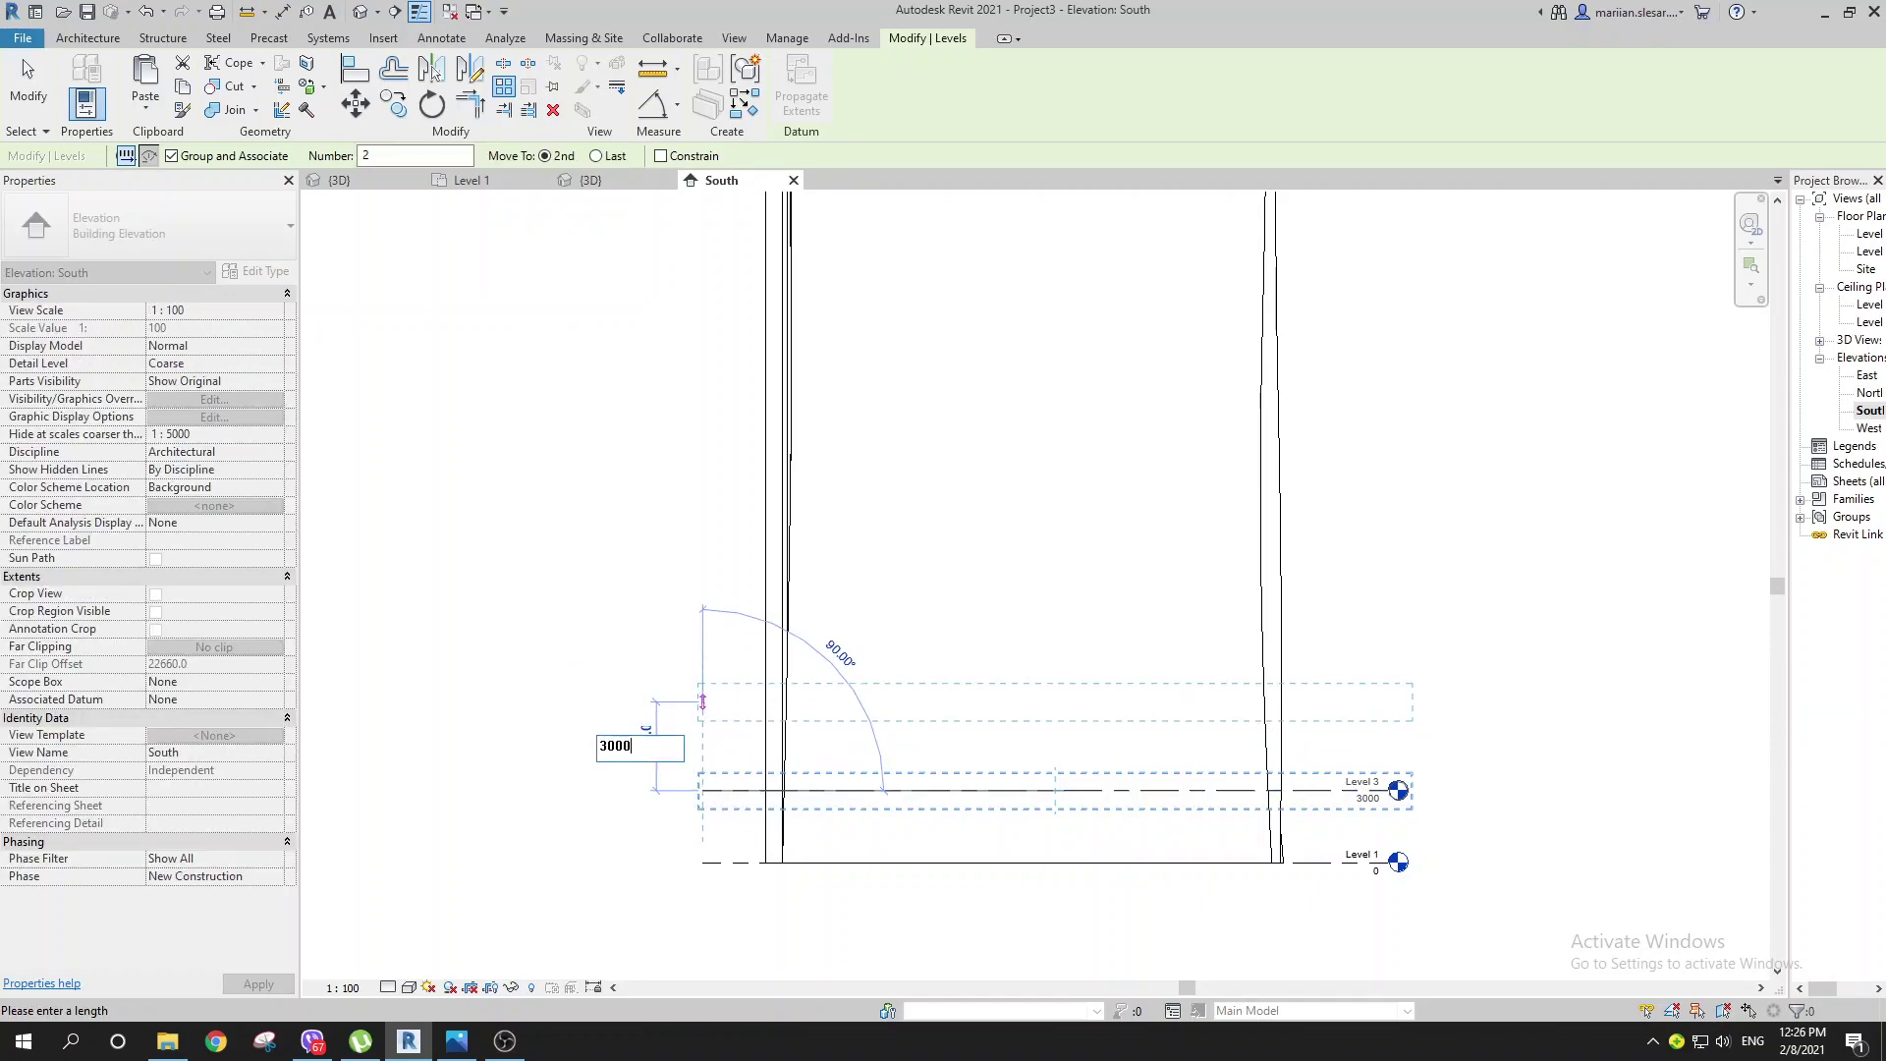
key("Return")
scroll(928, 616, "down", 3)
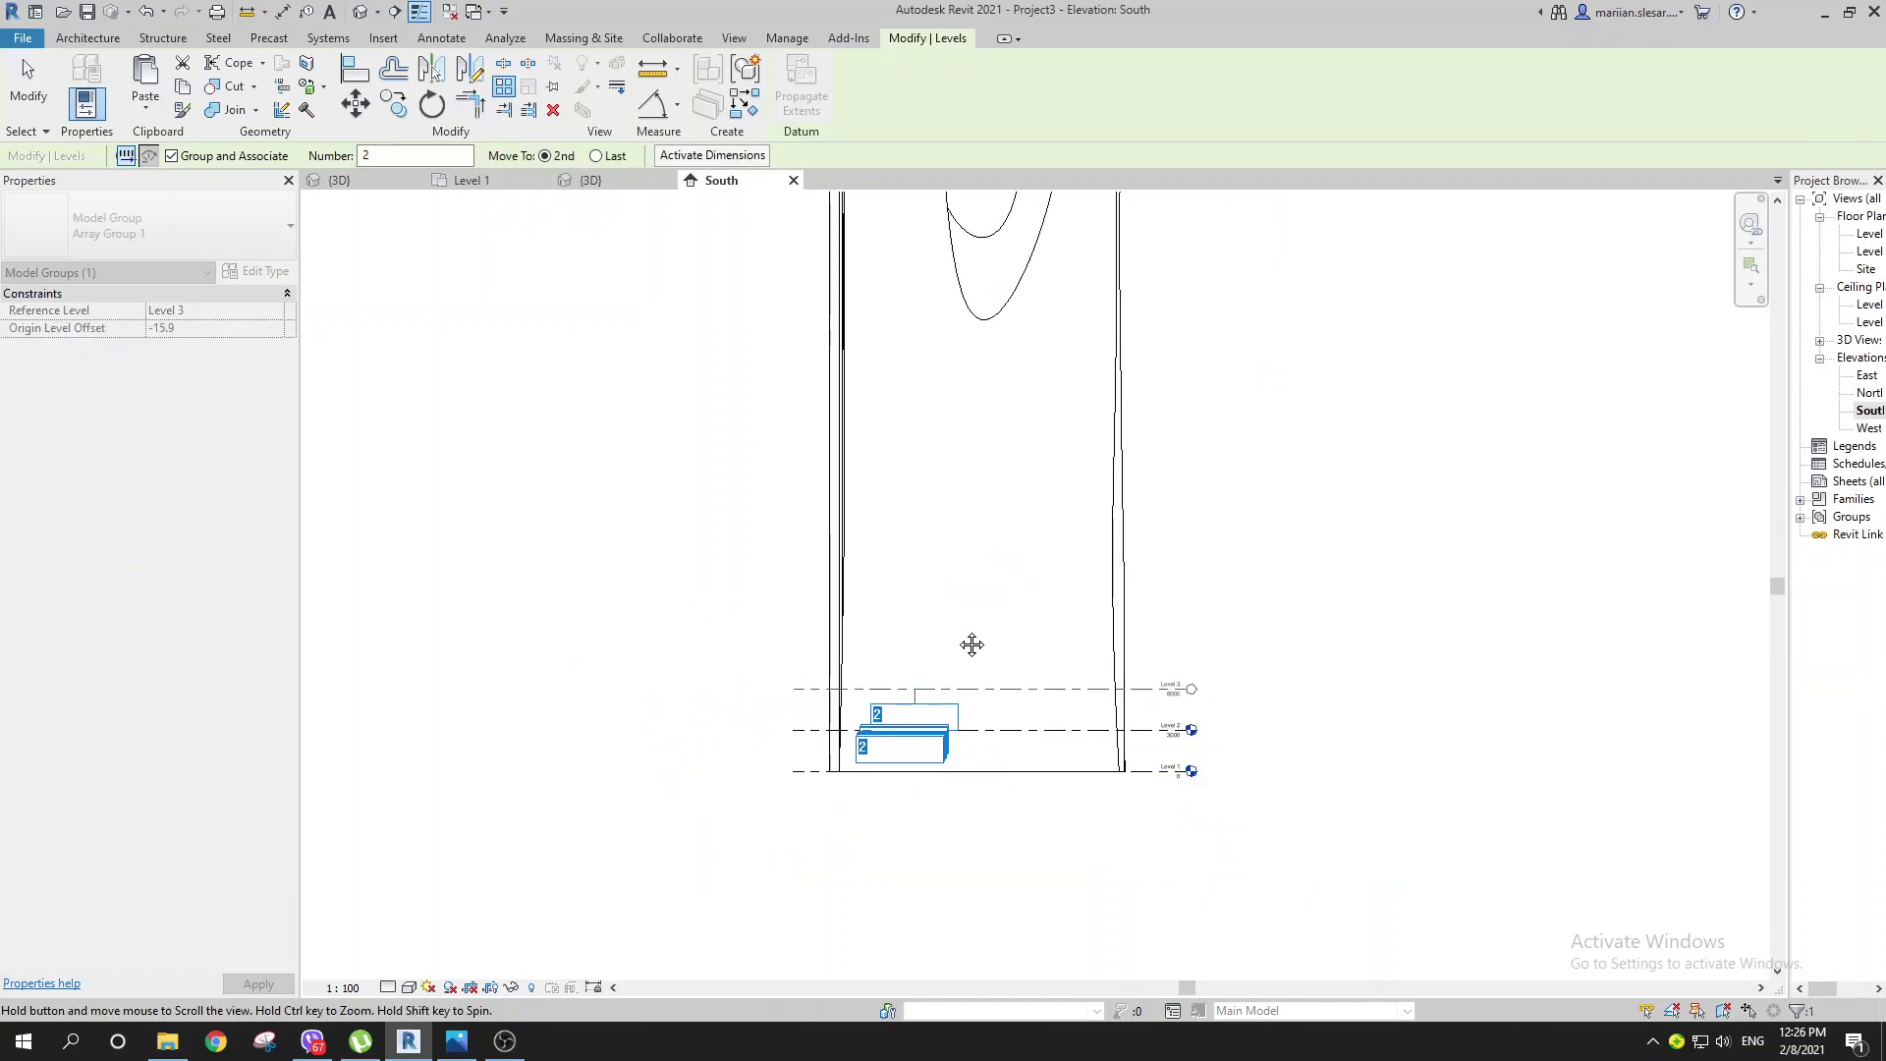
type("20")
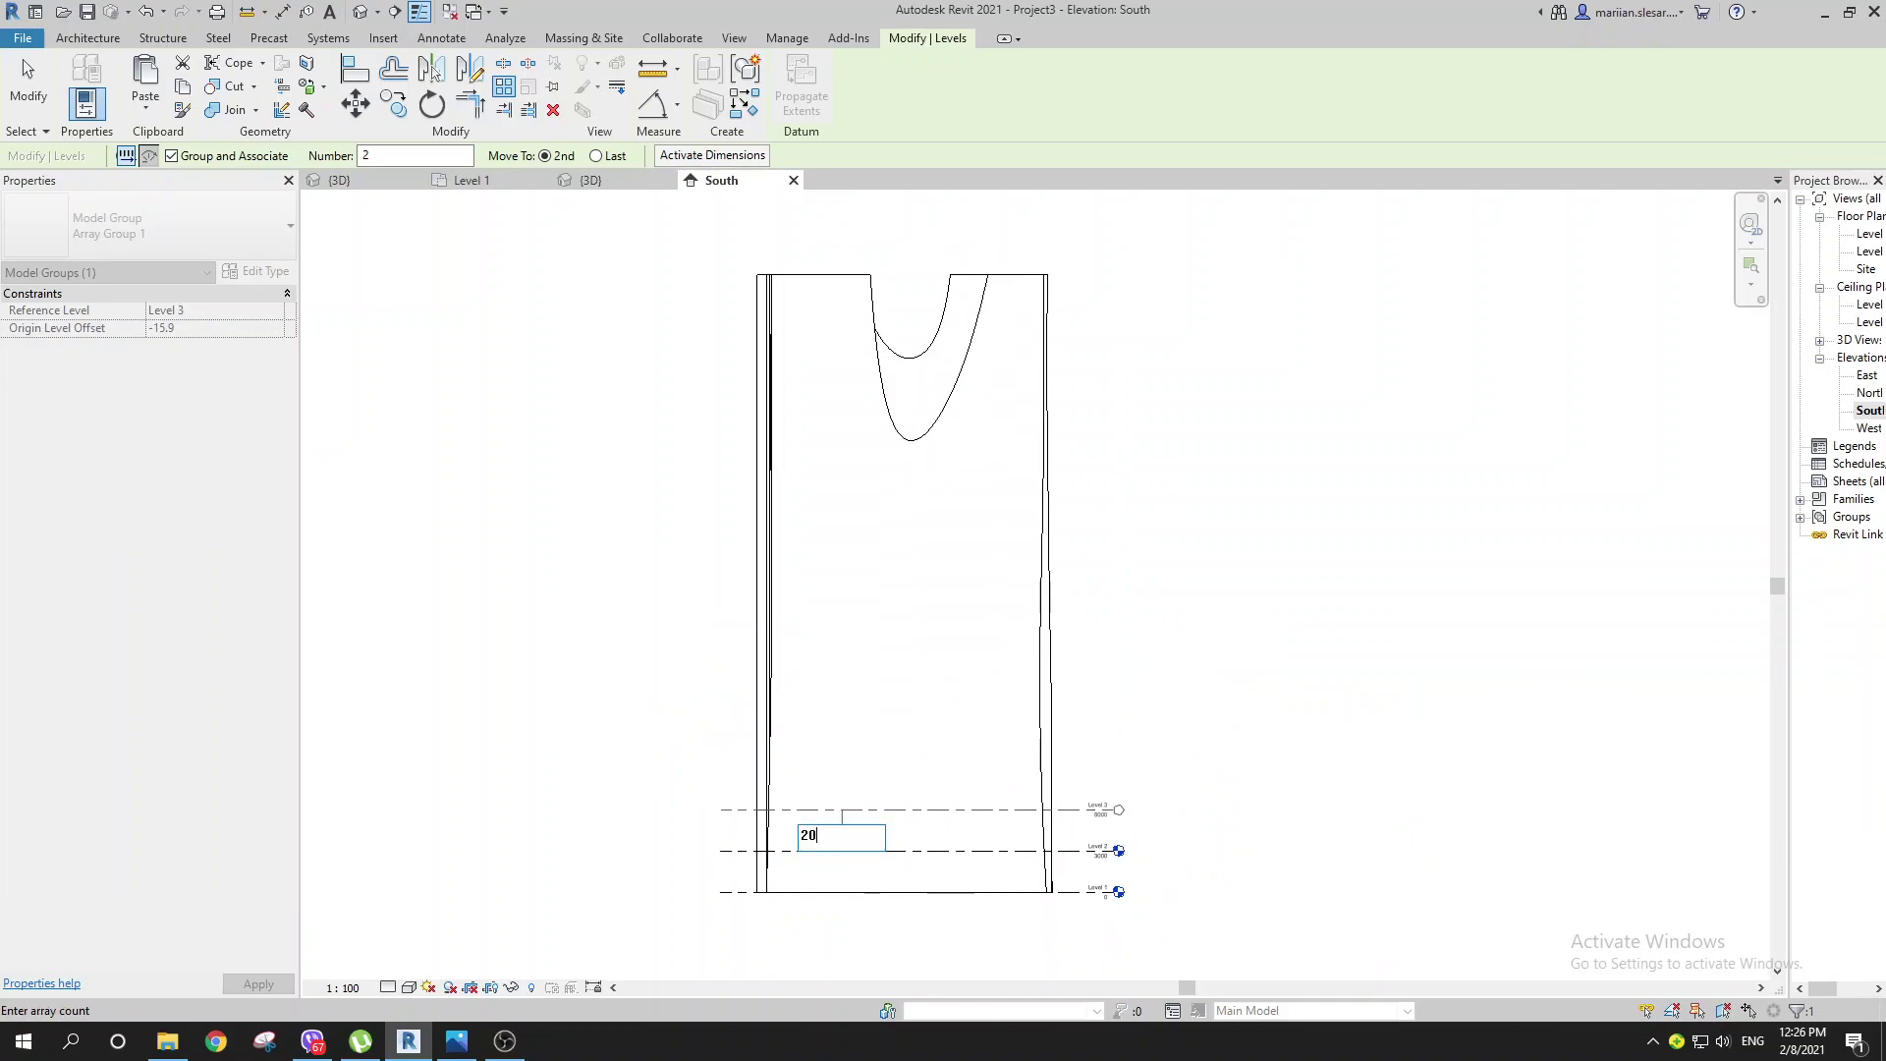
key("Return")
scroll(987, 617, "down", 3)
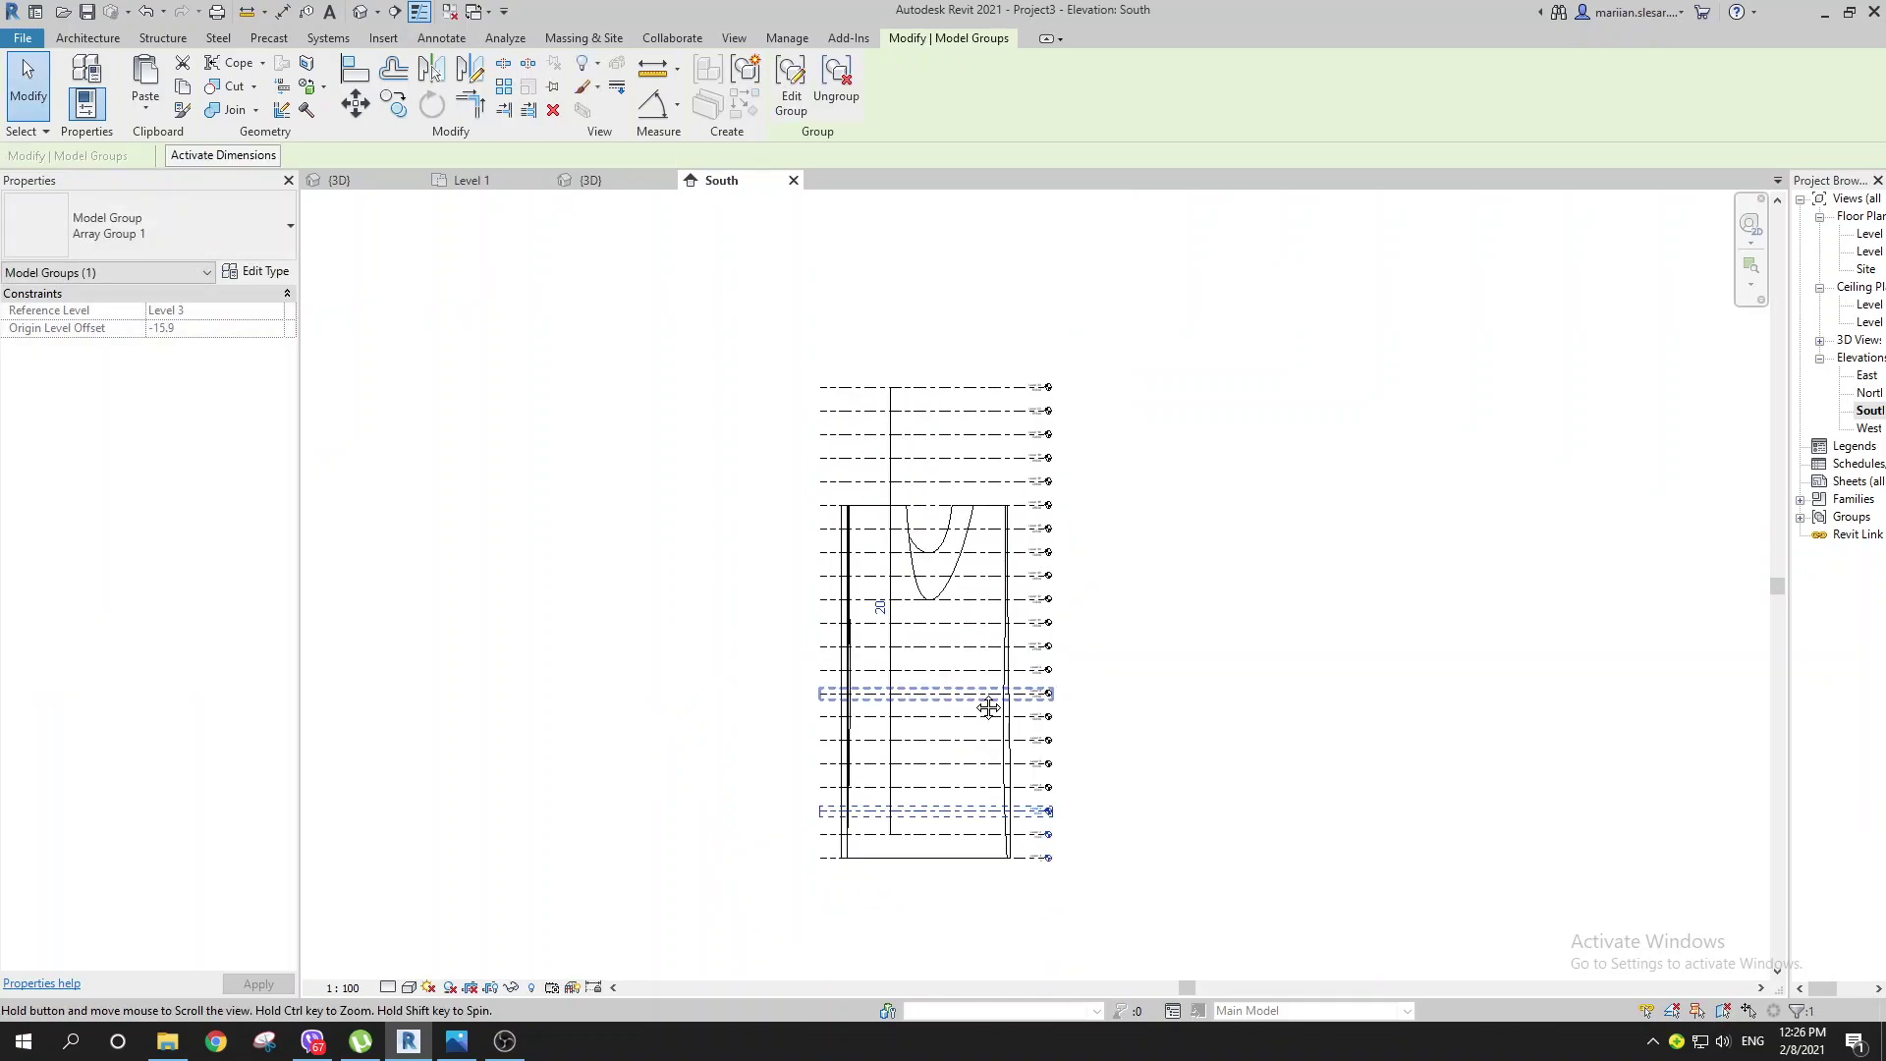
Step: Set the level array's count to 15
left_click(888, 614)
type("16")
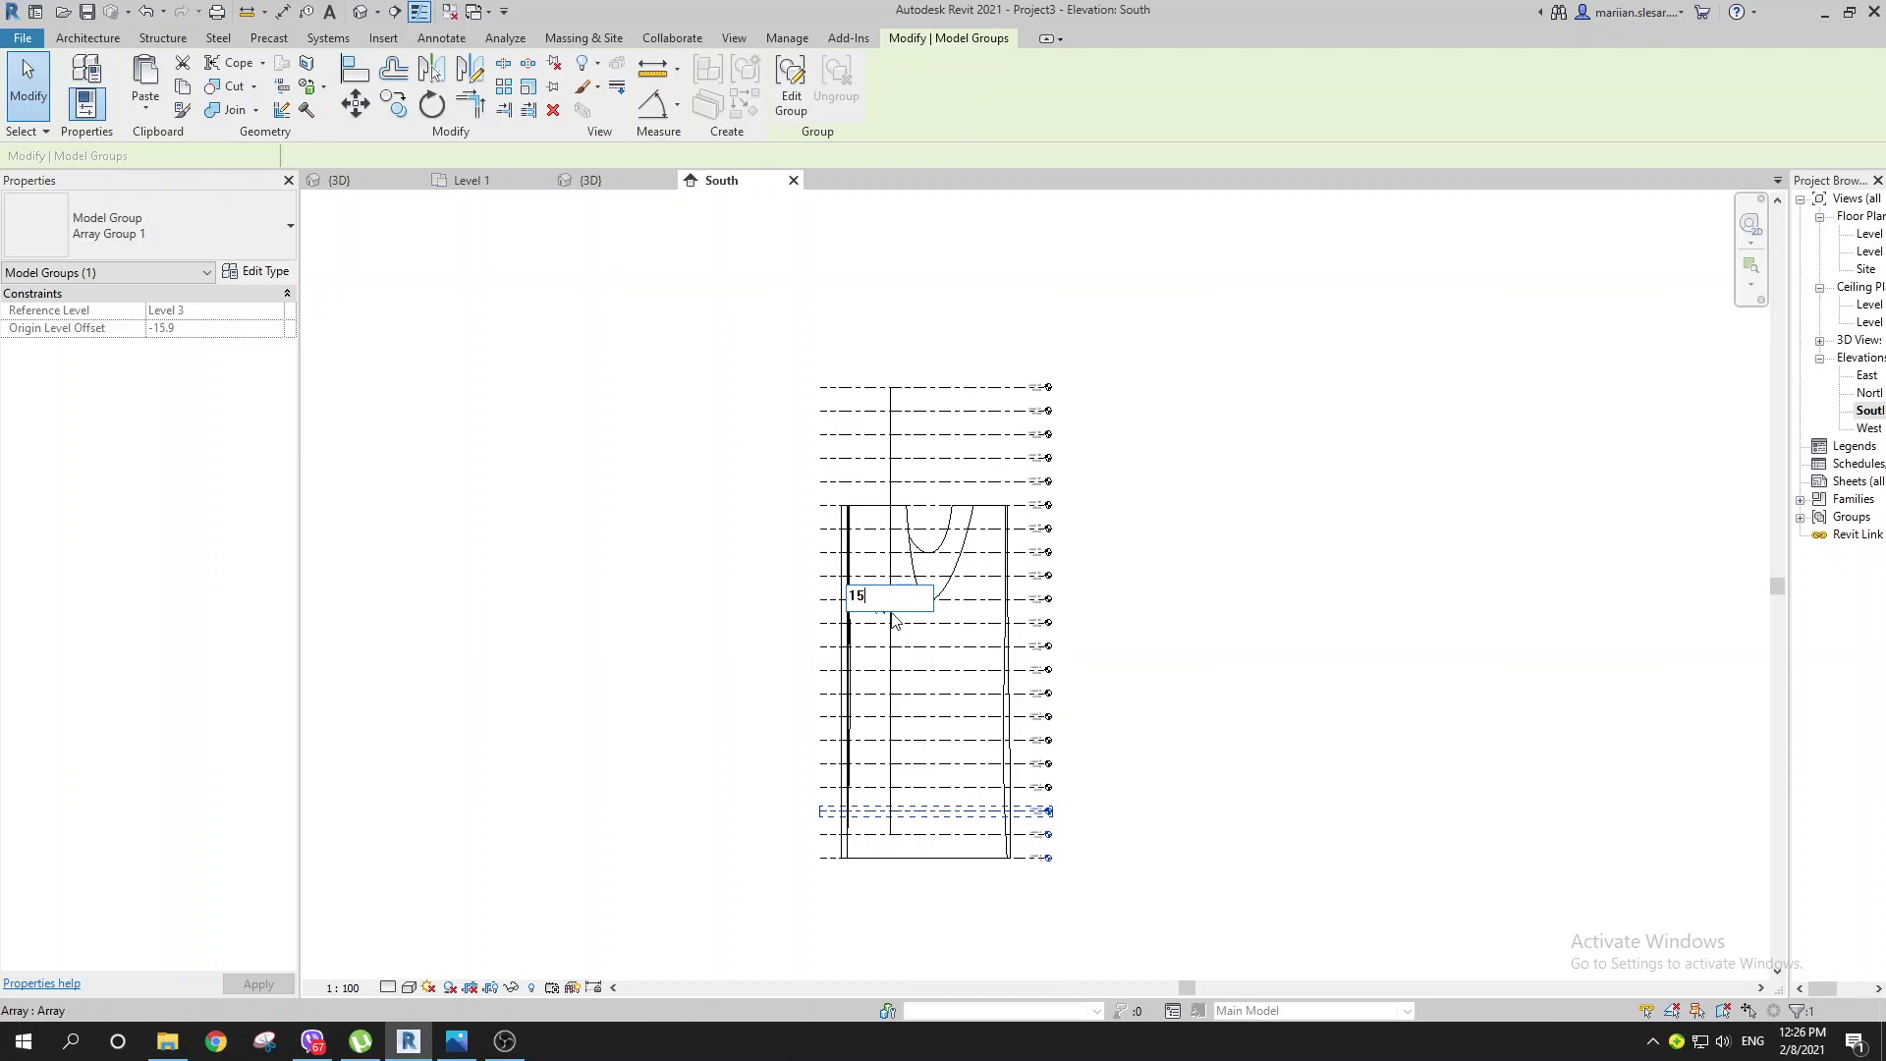
key("Return")
scroll(889, 517, "up", 4)
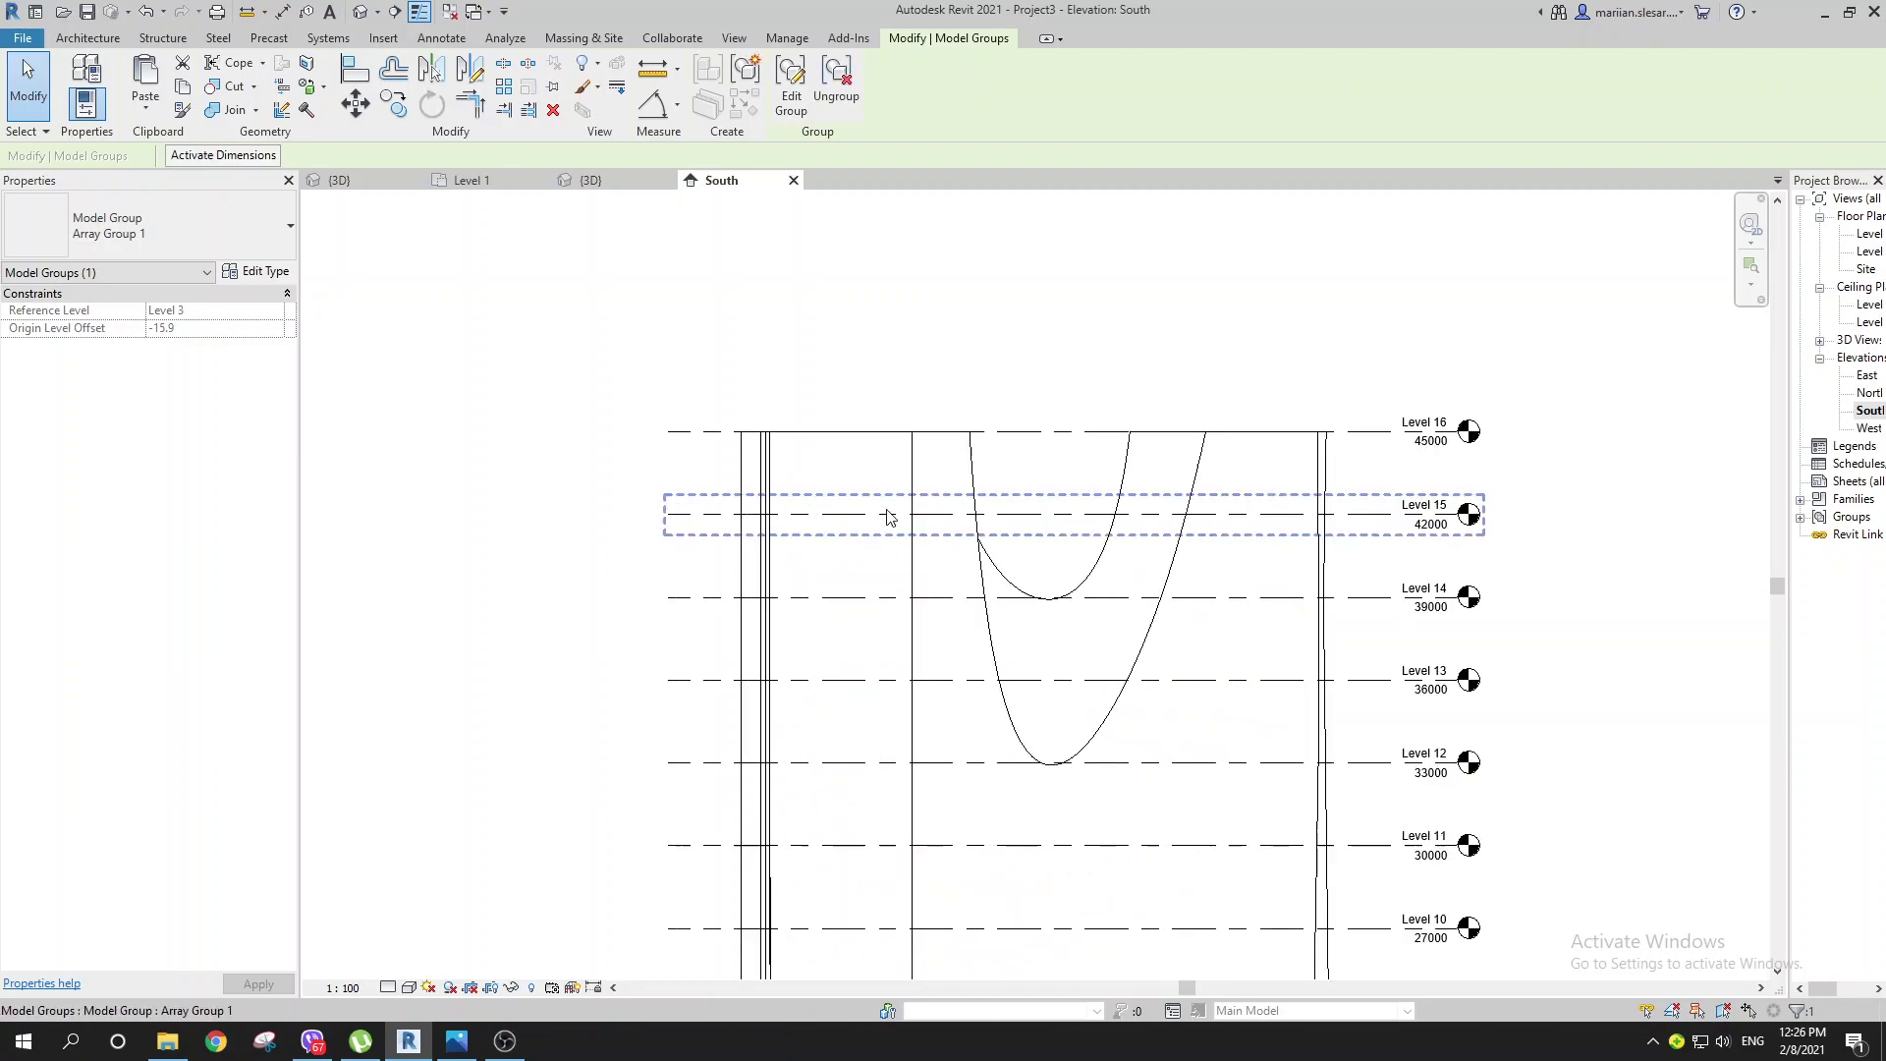
left_click(674, 353)
scroll(639, 337, "down", 3)
left_click_drag(638, 330, 1095, 771)
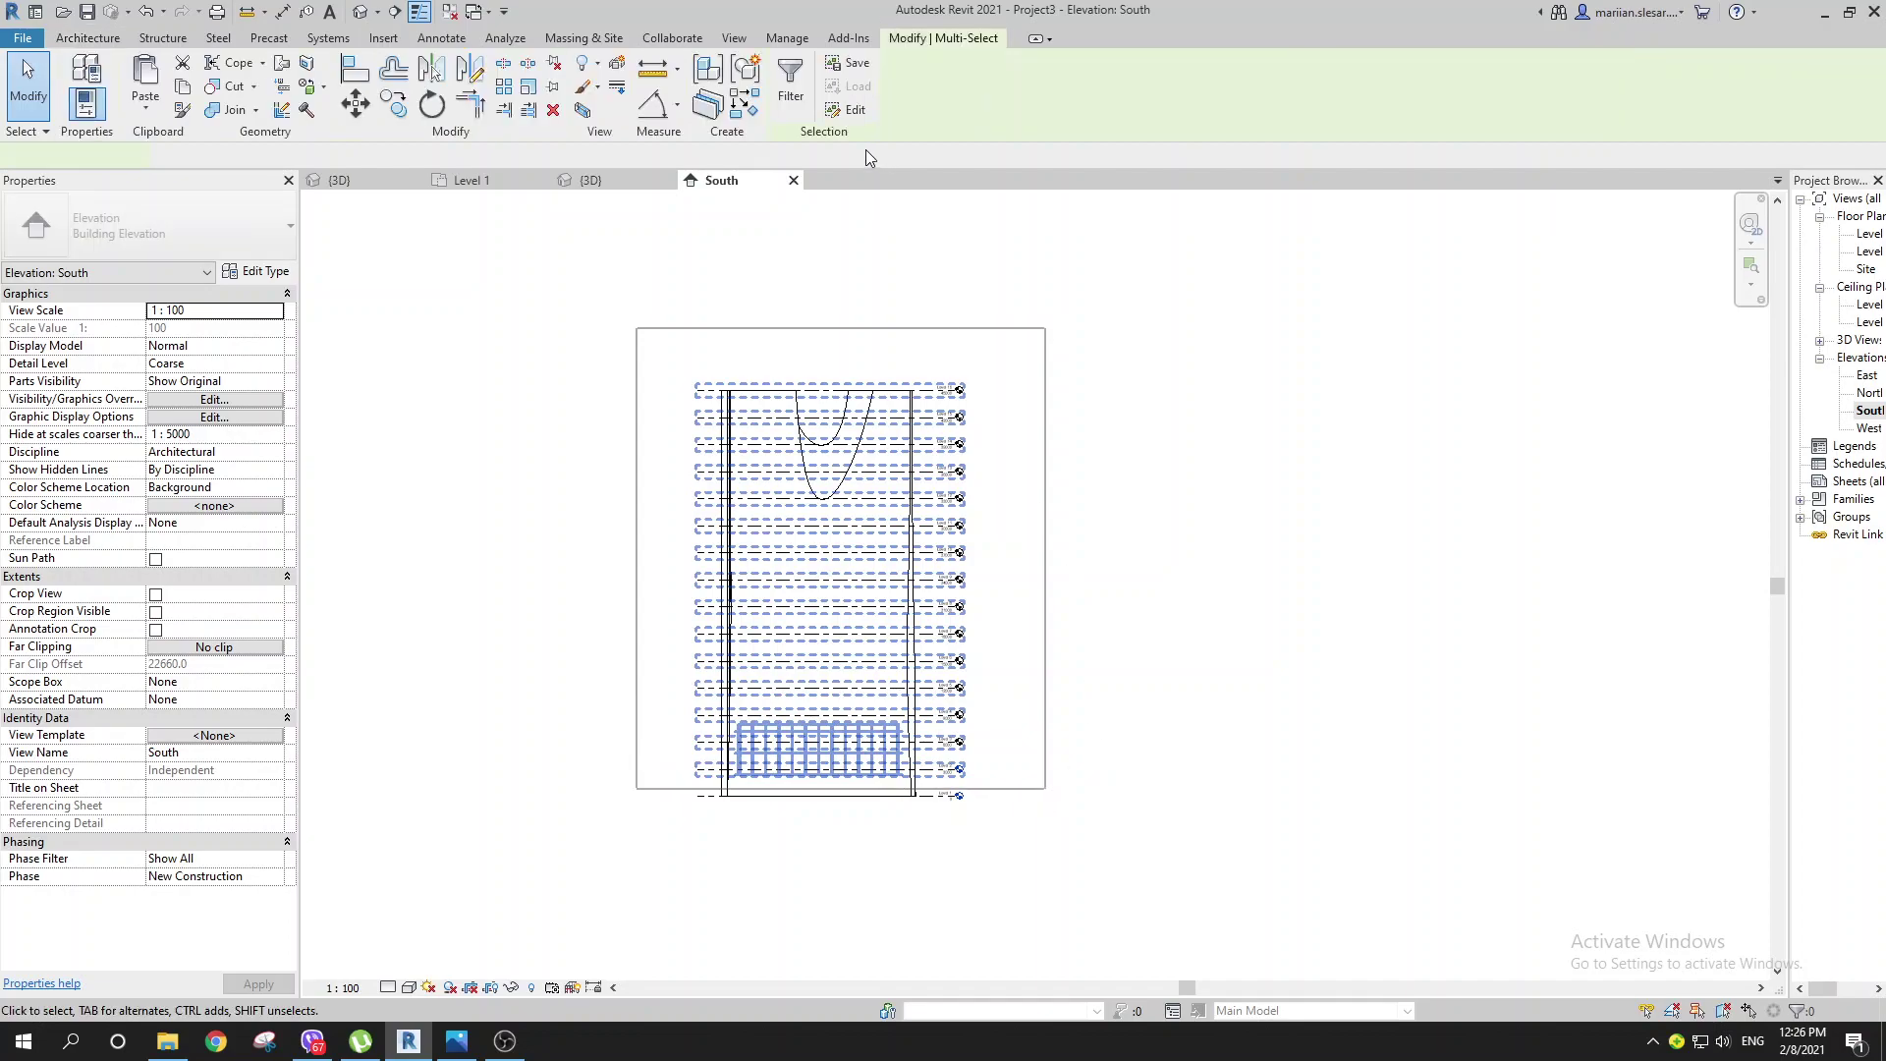
left_click_drag(681, 327, 968, 752)
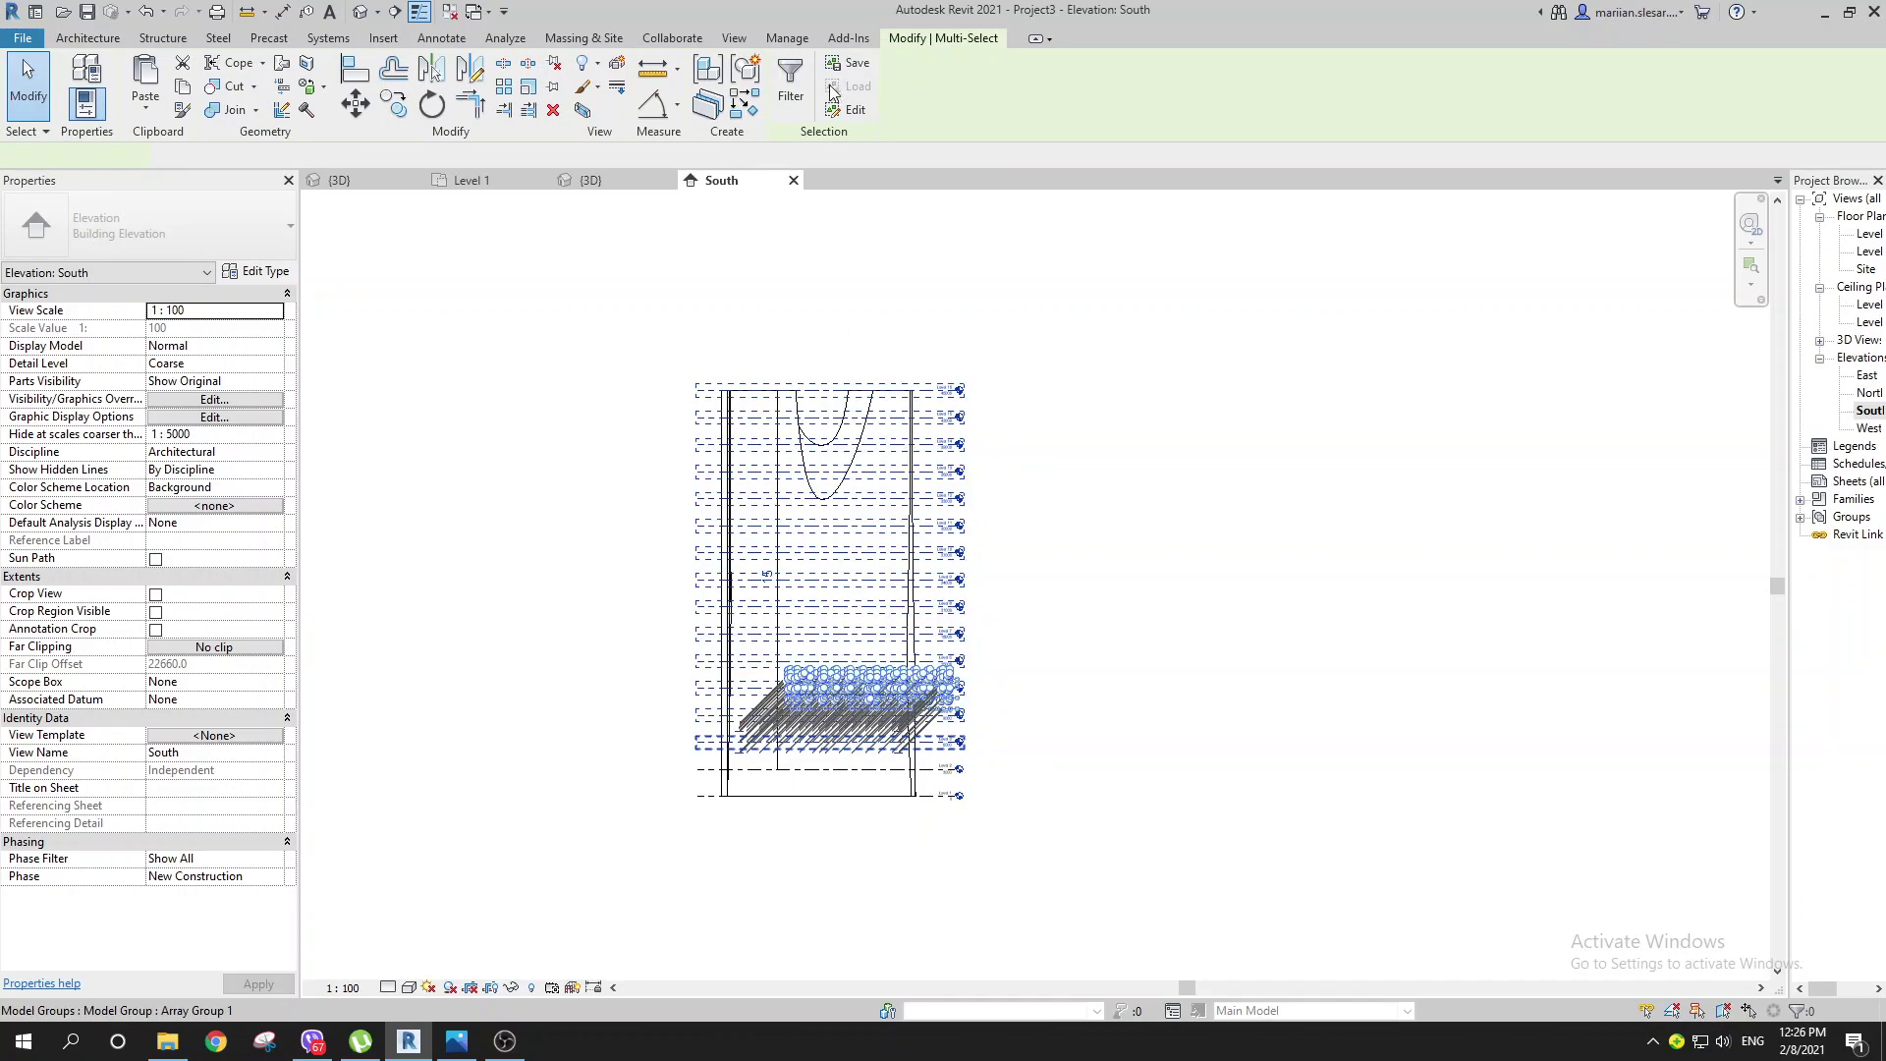
left_click(679, 356)
left_click_drag(667, 332, 877, 616)
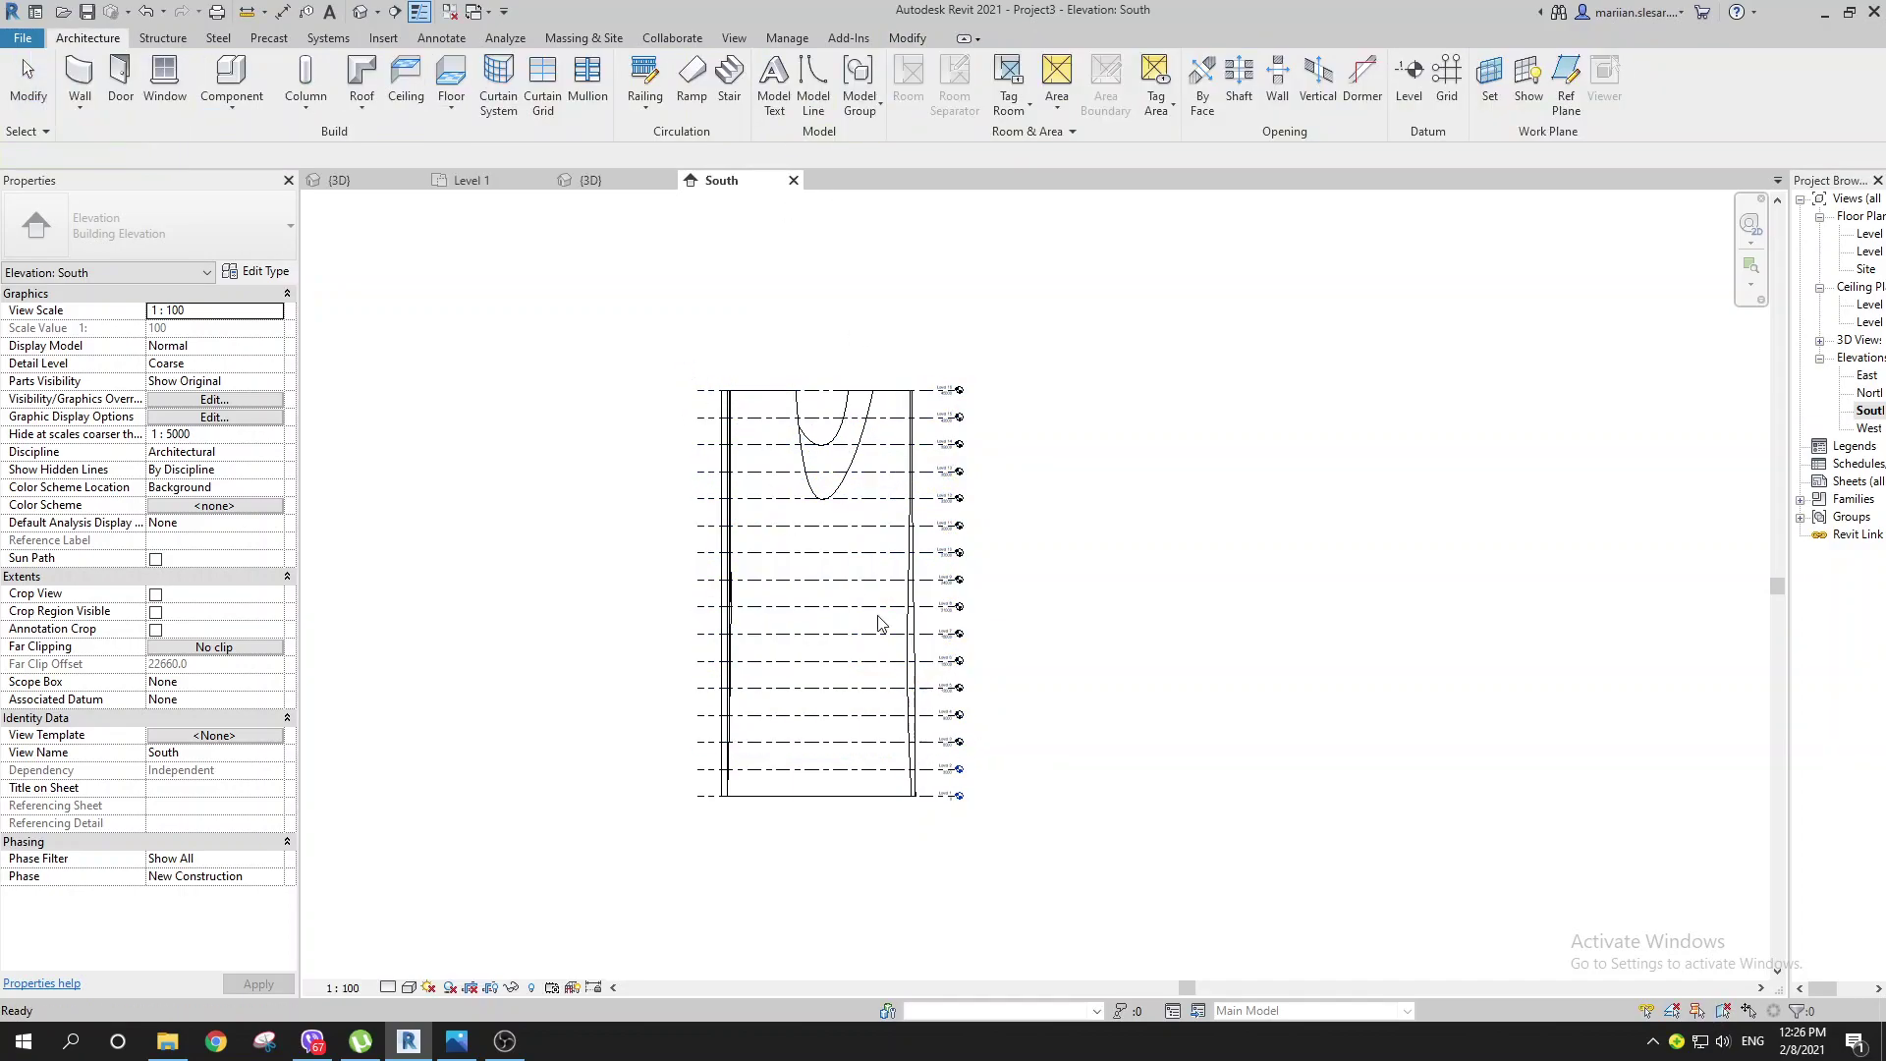
Step: Select the whole tower in the South elevation, filter the selection to Model Groups only, and ungroup the arrayed levels
left_click_drag(652, 301, 1006, 727)
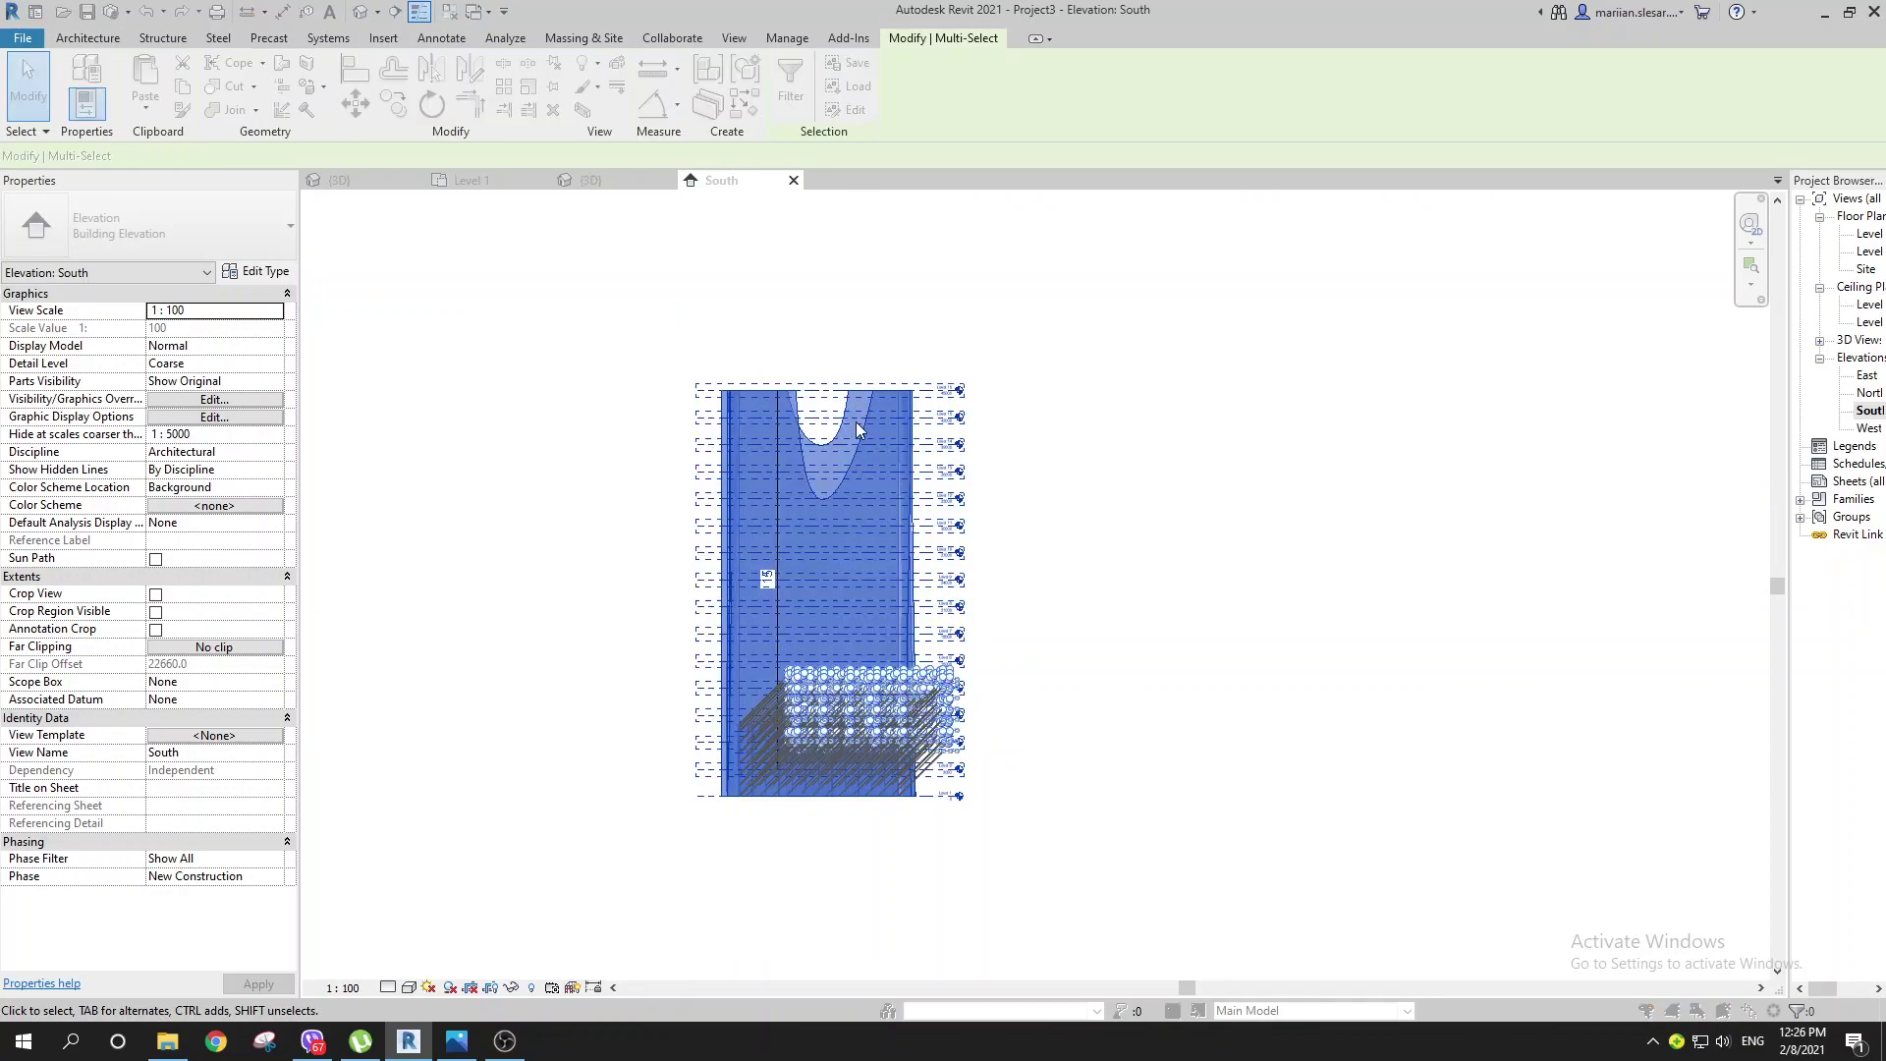
left_click(791, 79)
left_click(1268, 569)
left_click(968, 615)
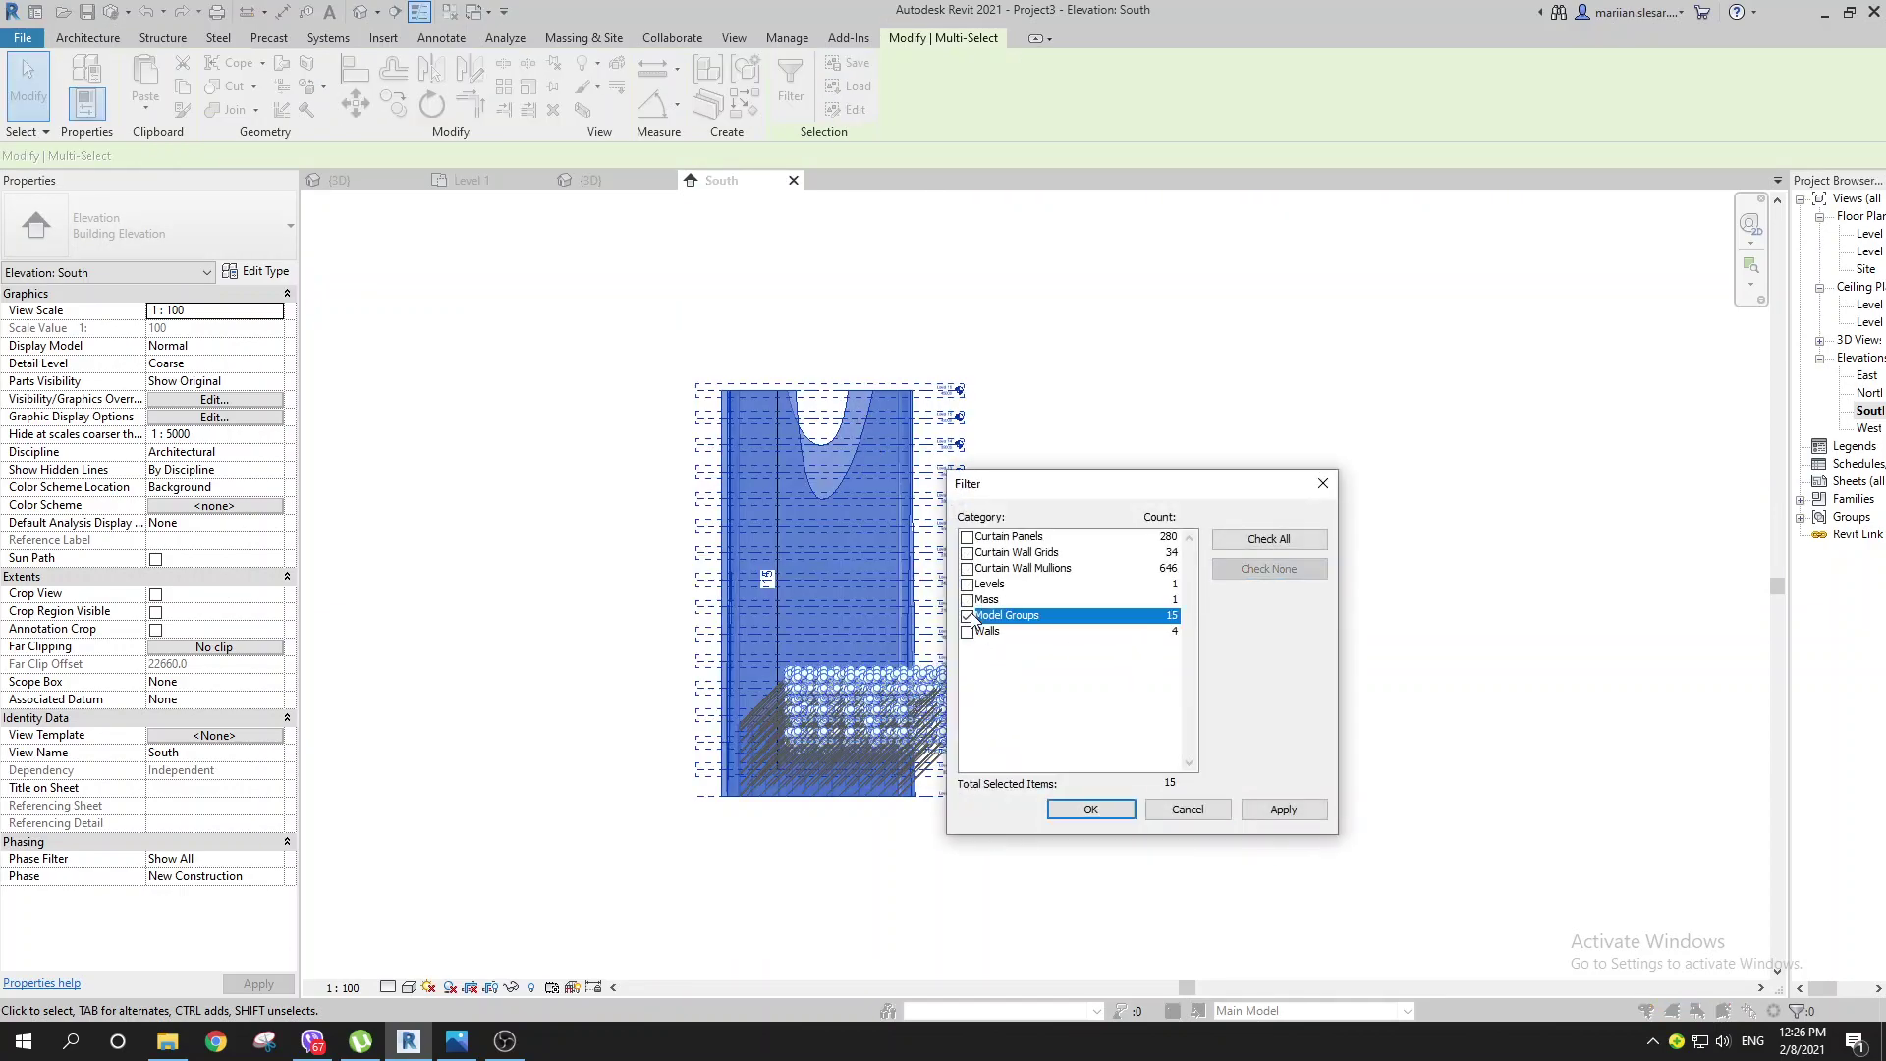
left_click(1105, 808)
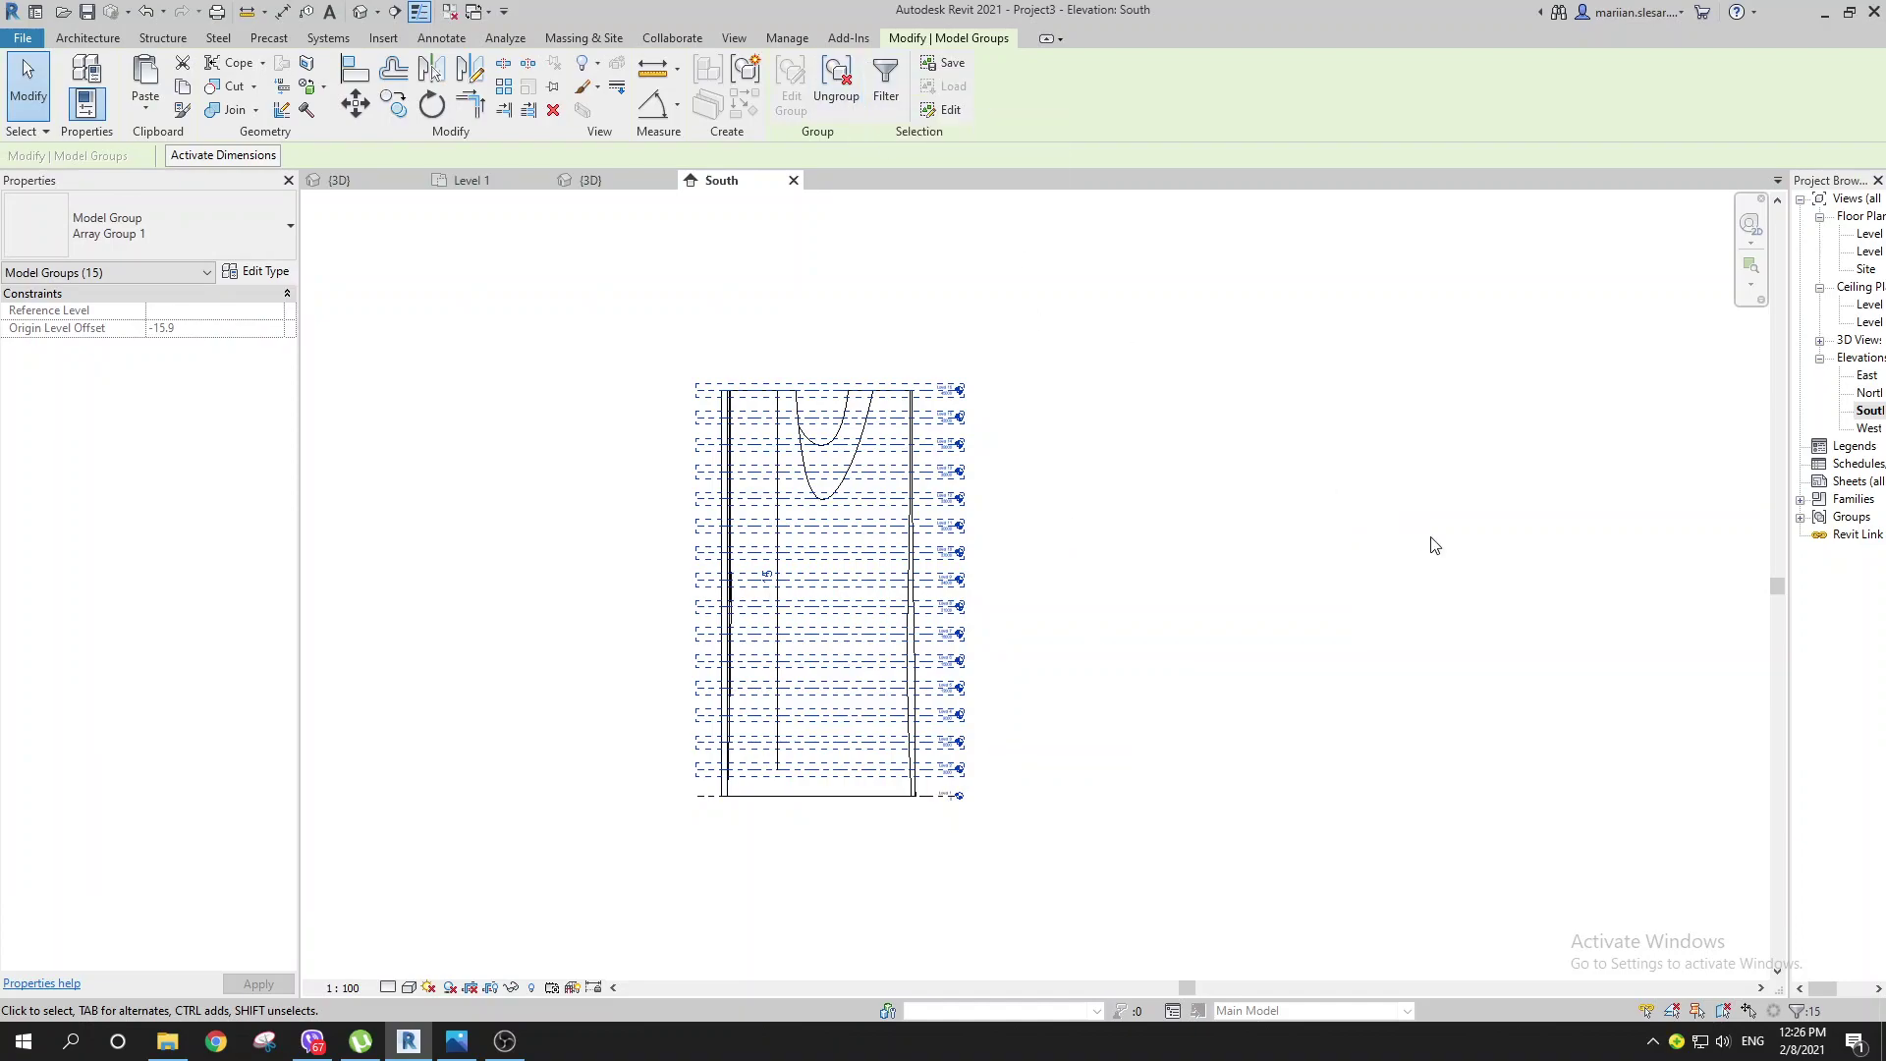
scroll(1081, 629, "up", 4)
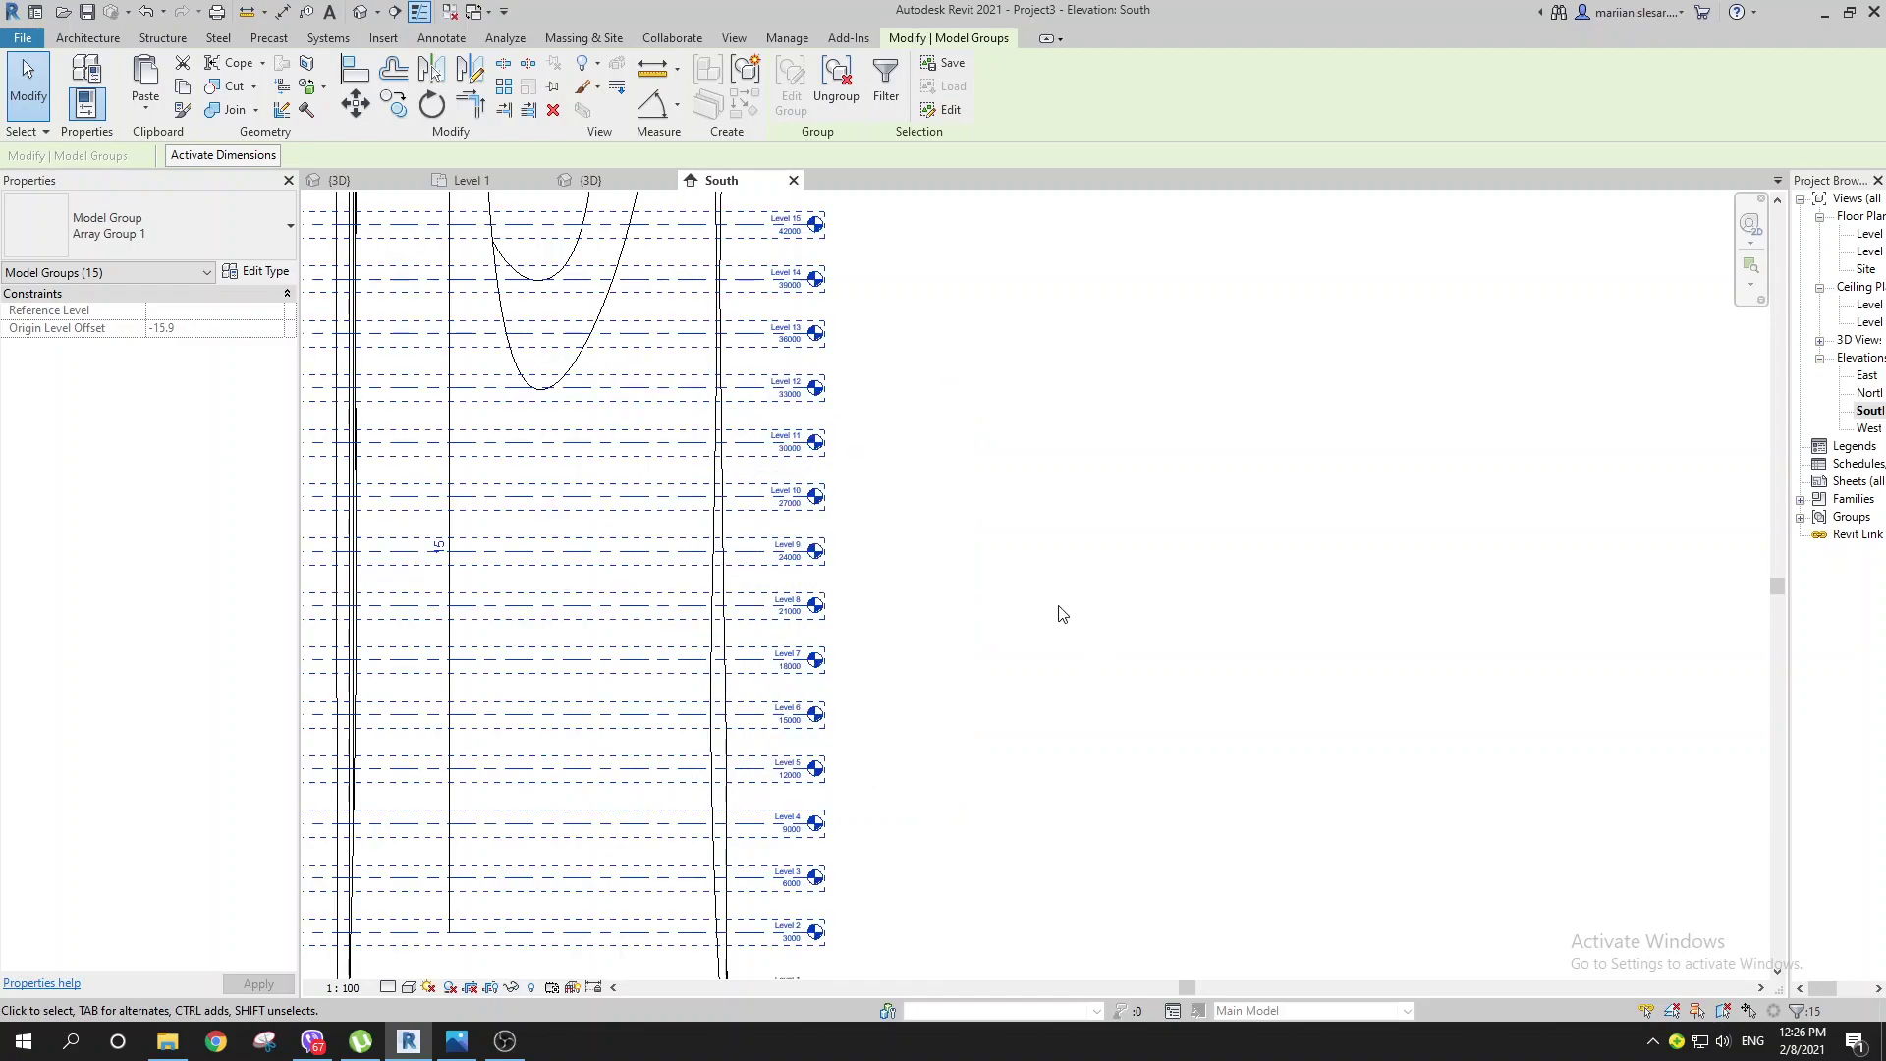
key("Escape")
scroll(1158, 628, "down", 3)
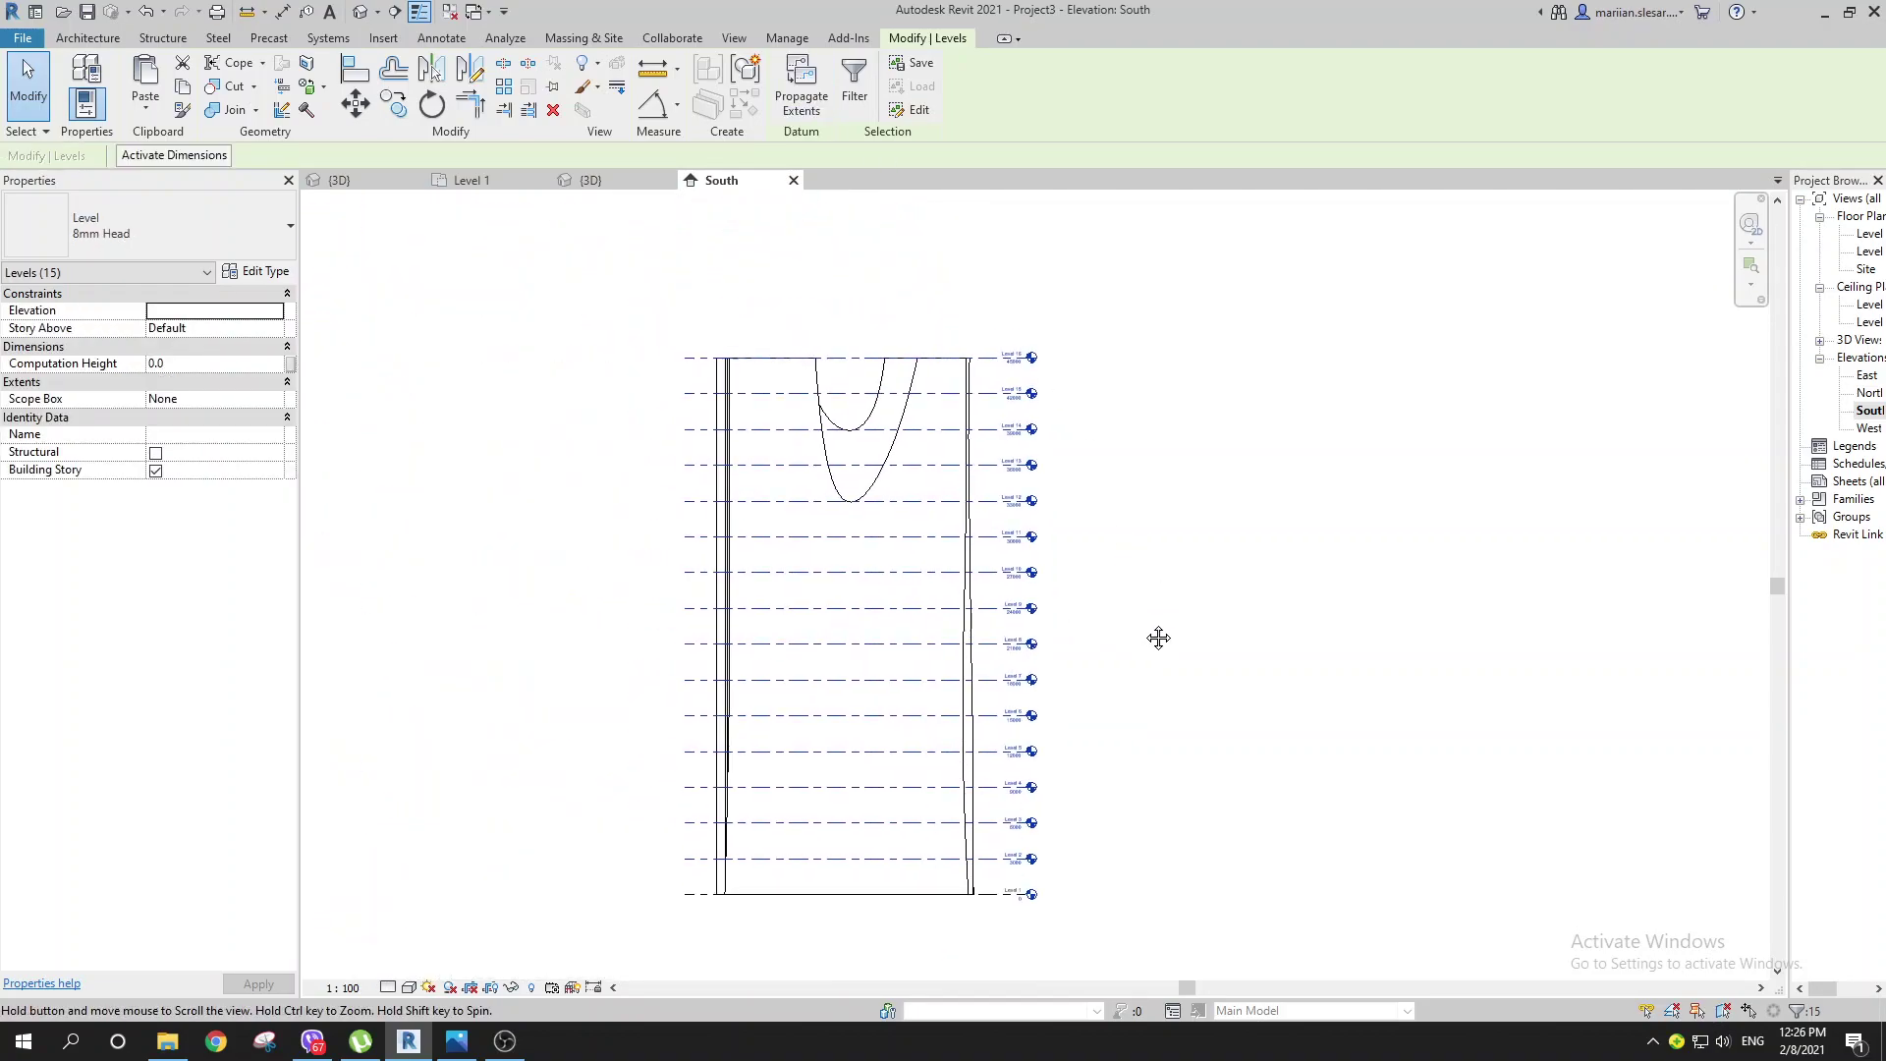
Step: In the 3D view, select the chain of four Storefront walls and set their top constraint to Up to level: Level 16
double_click(1868, 233)
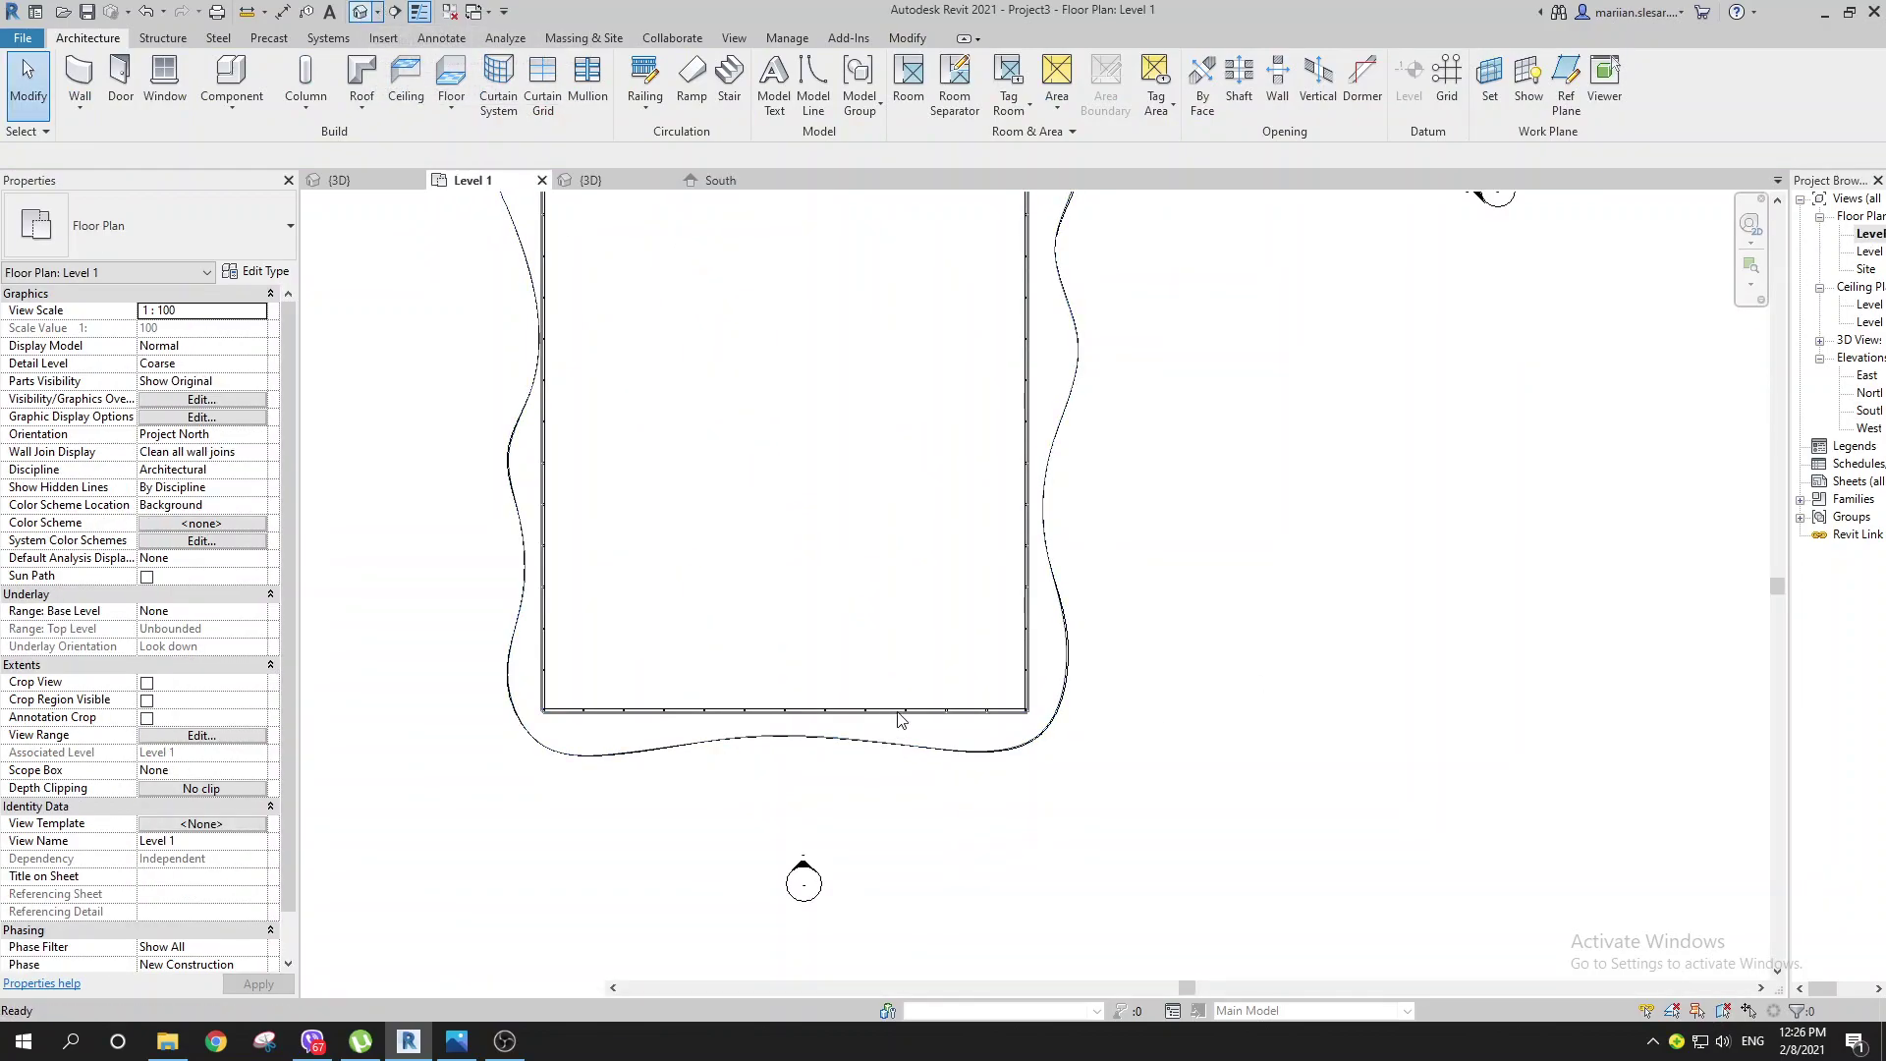
left_click(362, 14)
middle_click_drag(1268, 462, 1322, 475, "shift")
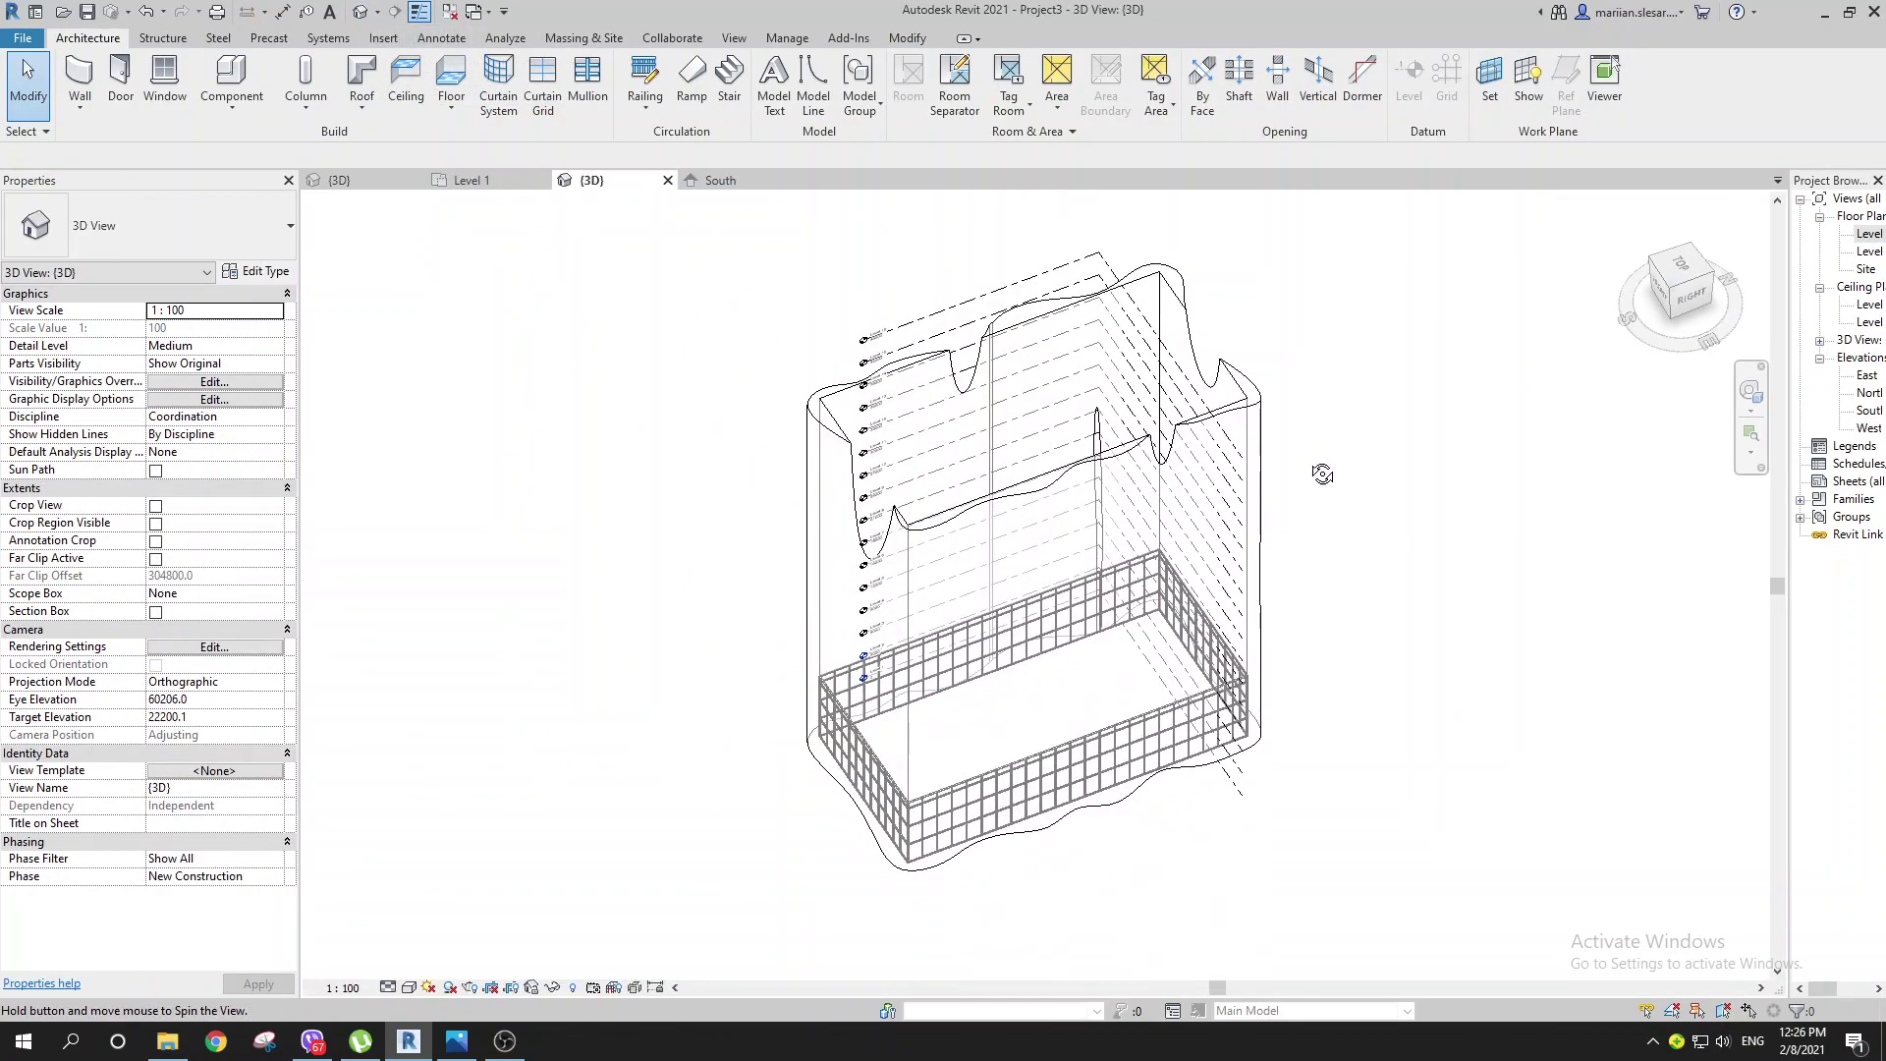
key("Tab")
left_click(982, 801)
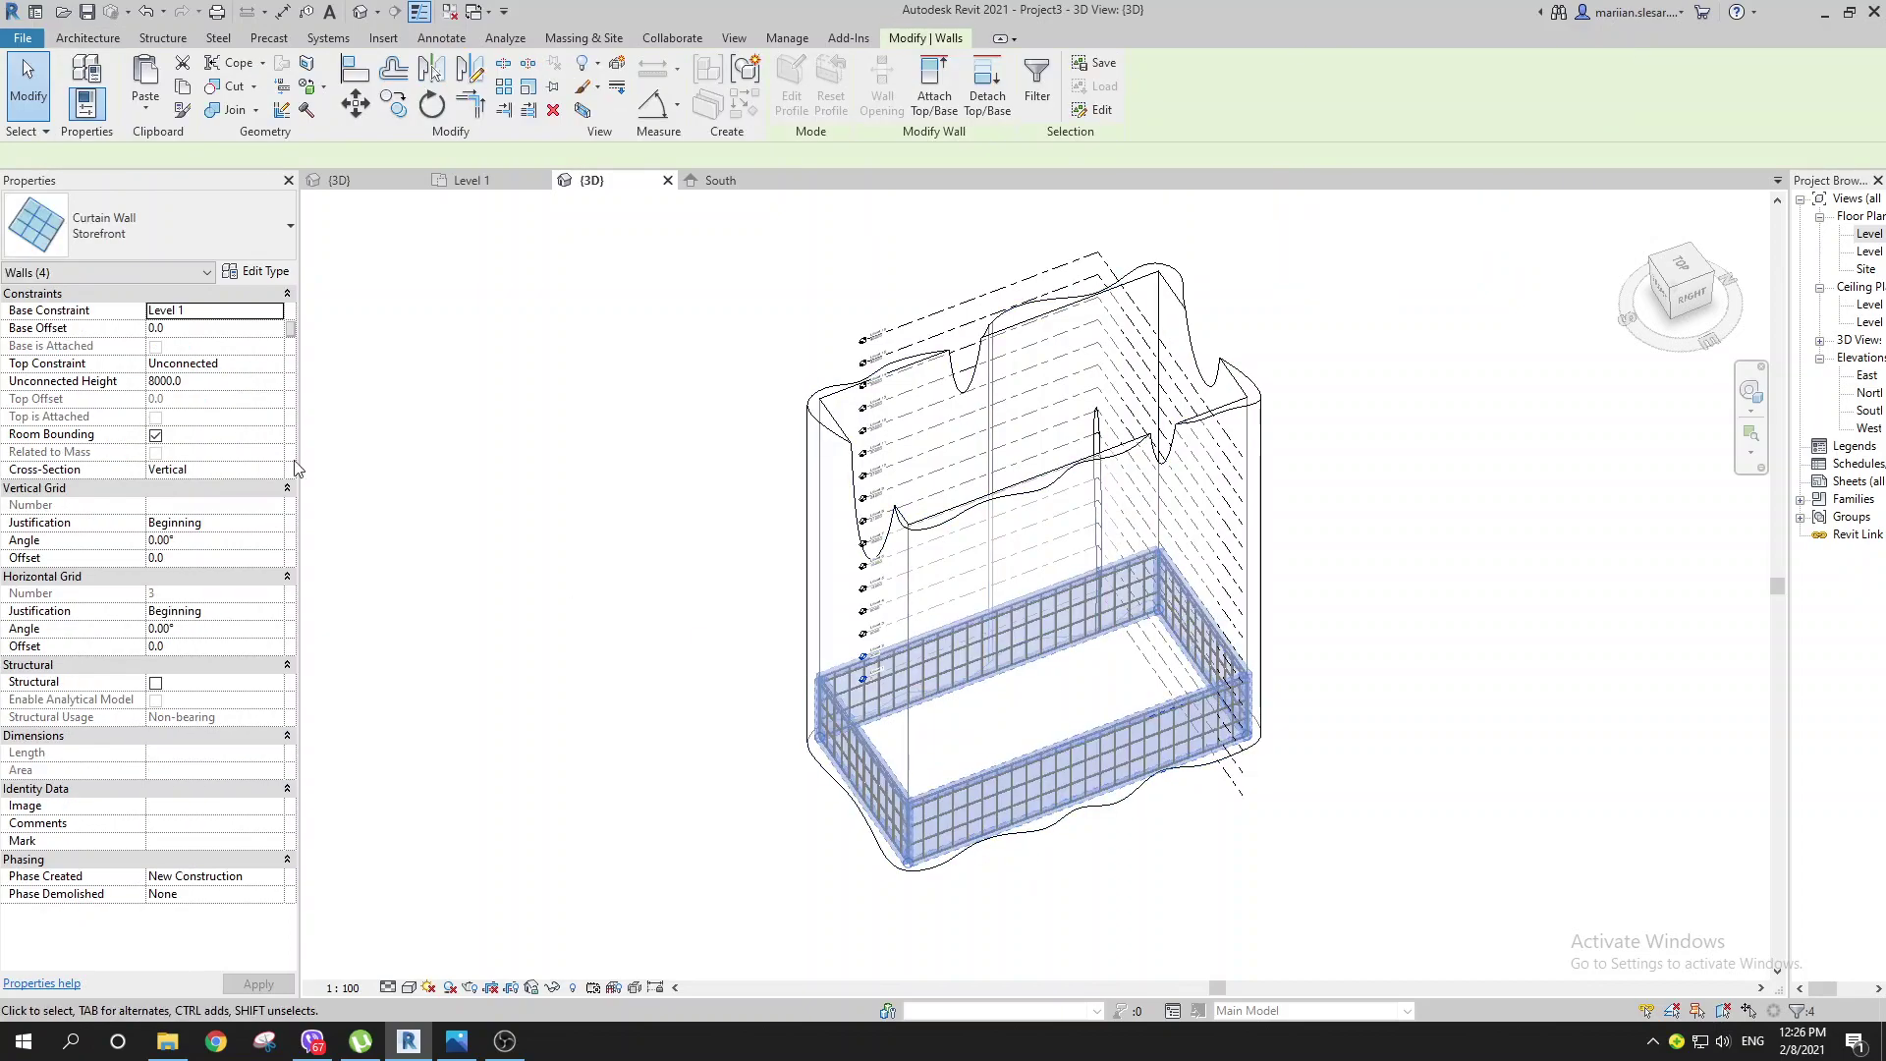
left_click(248, 364)
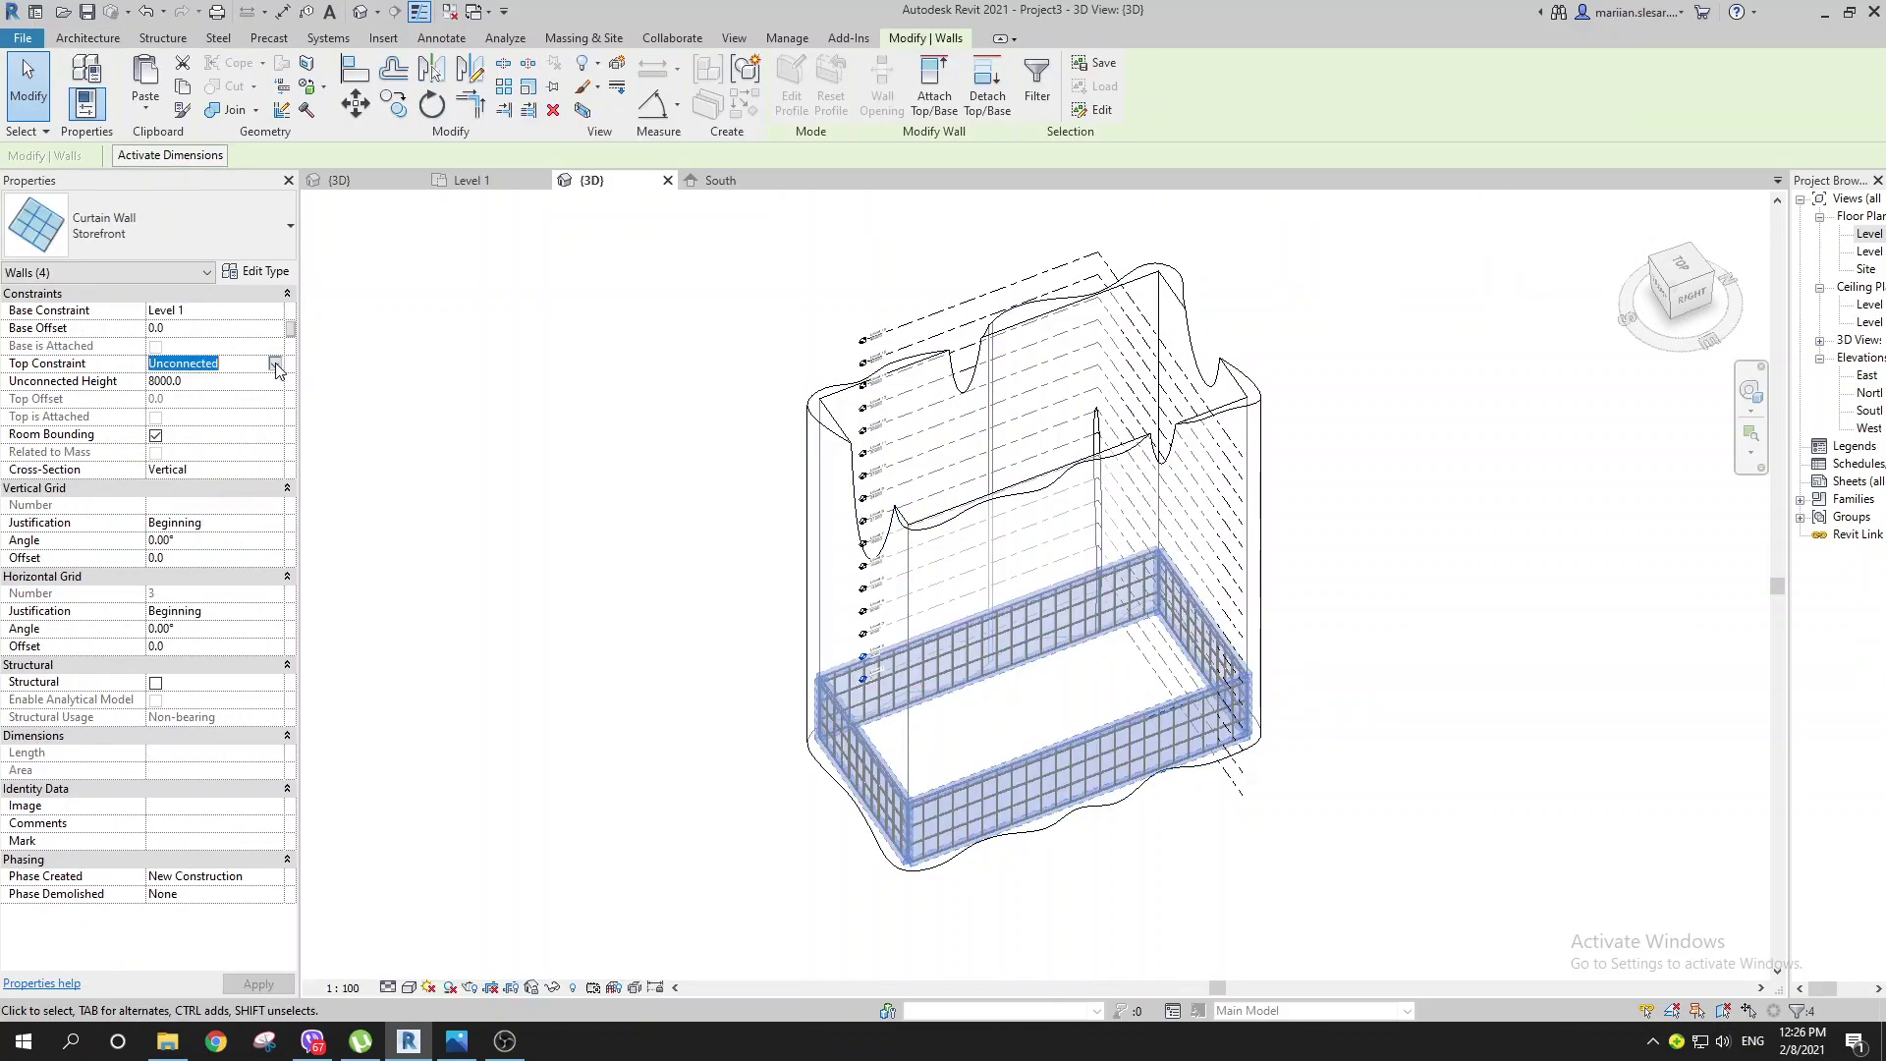
left_click(275, 363)
left_click(245, 454)
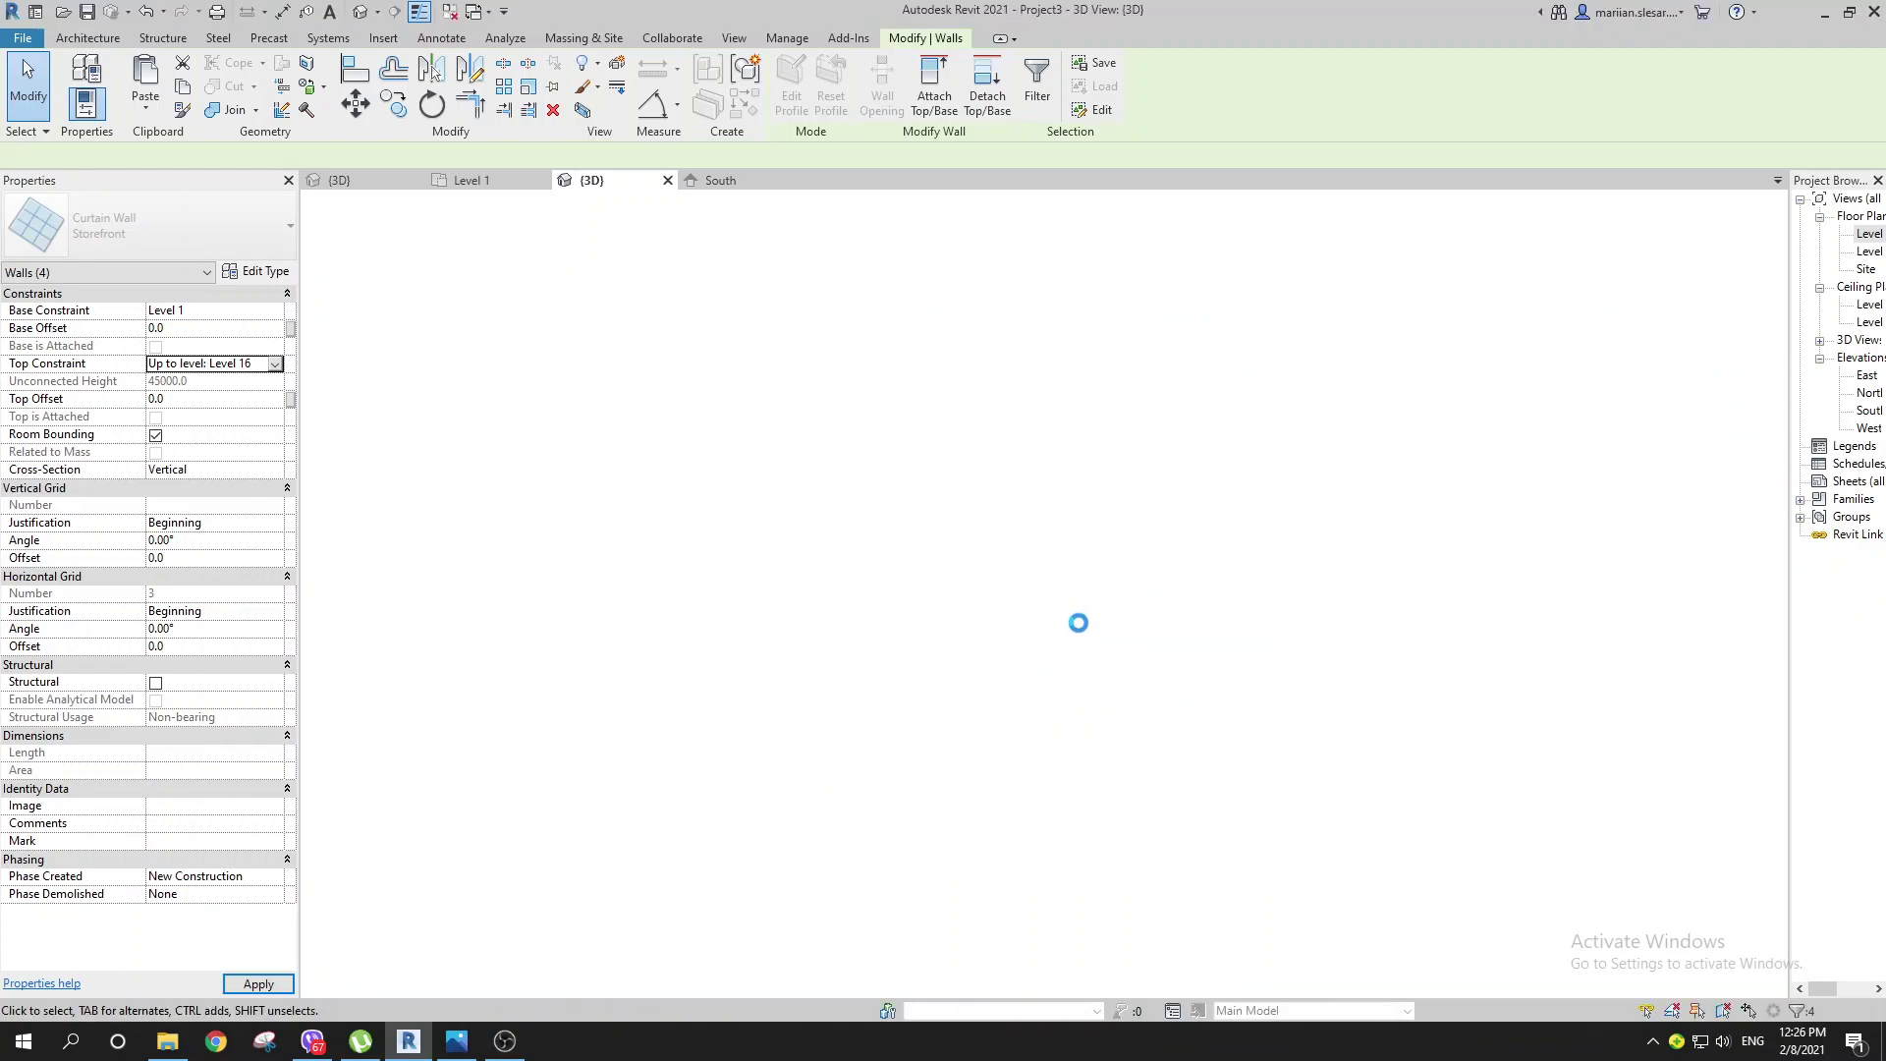
middle_click_drag(1078, 623, 1151, 611, "shift")
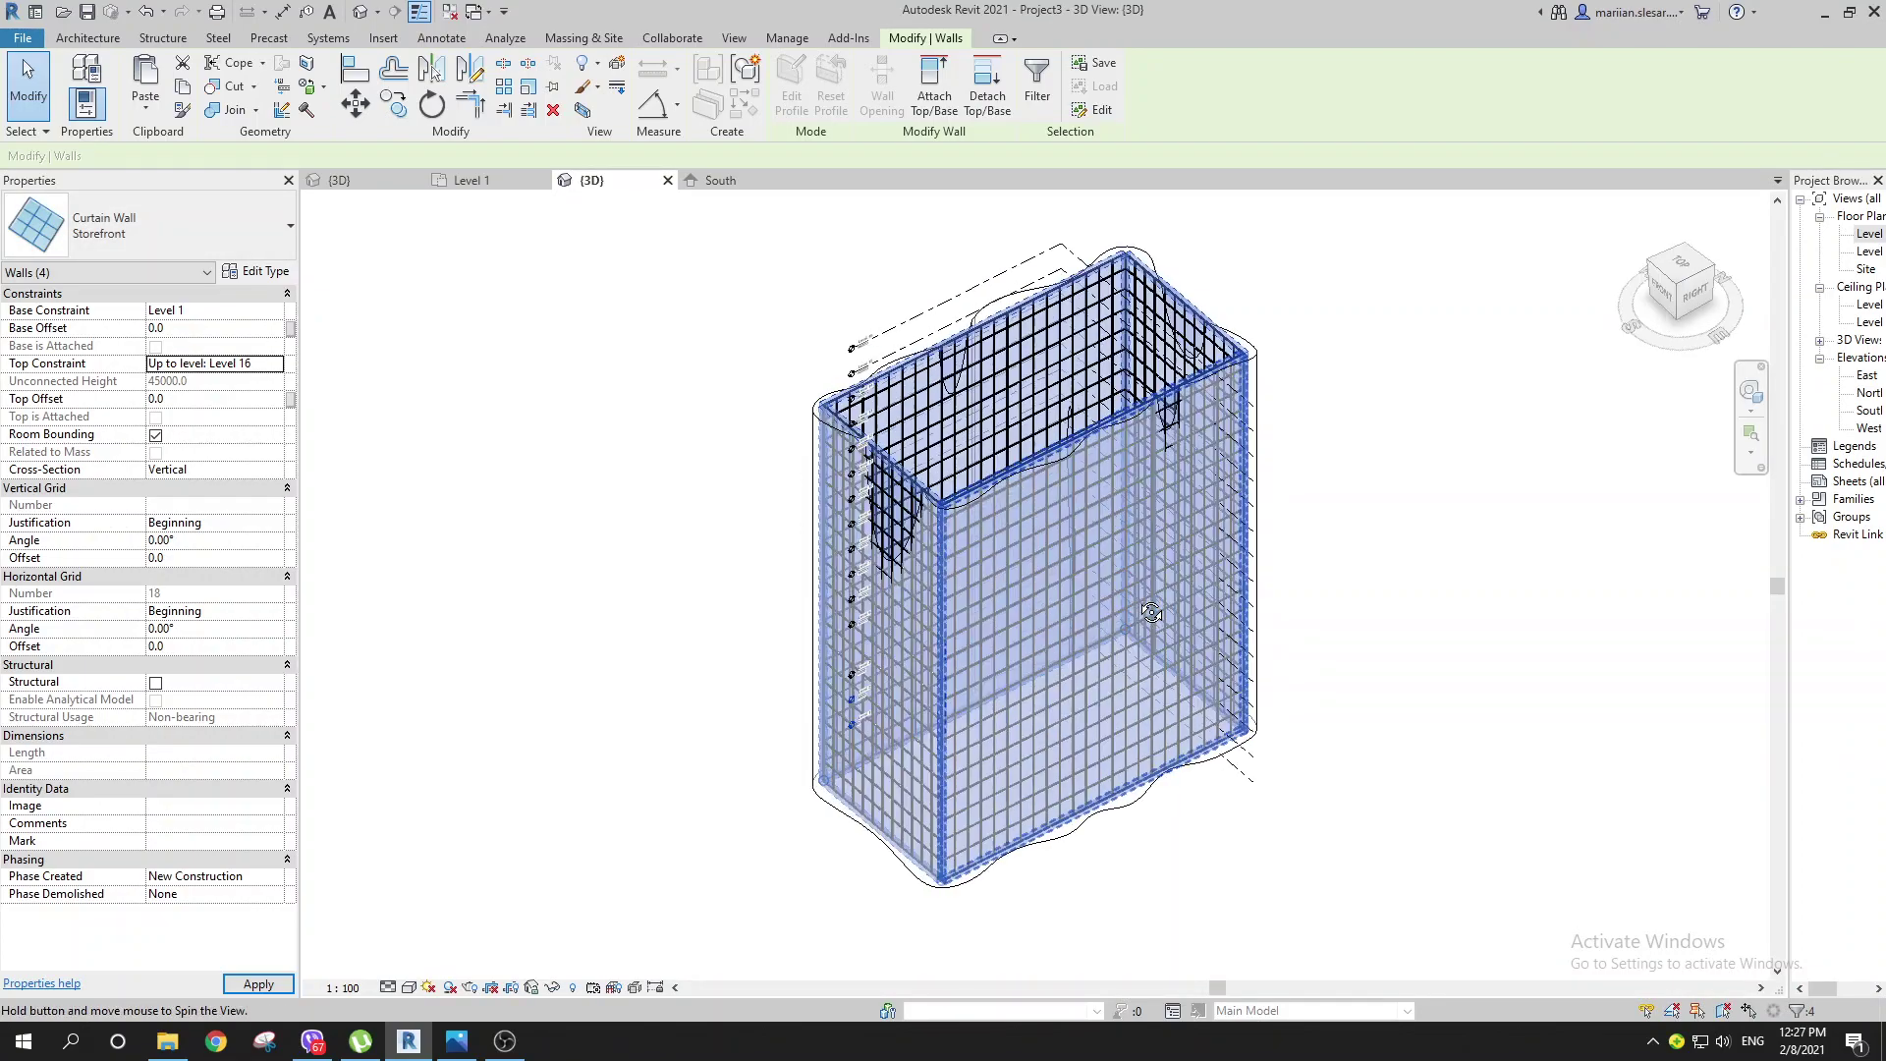
Step: Select the wavy mass and create mass floors on all levels from Level 1 to Level 16
left_click(980, 896)
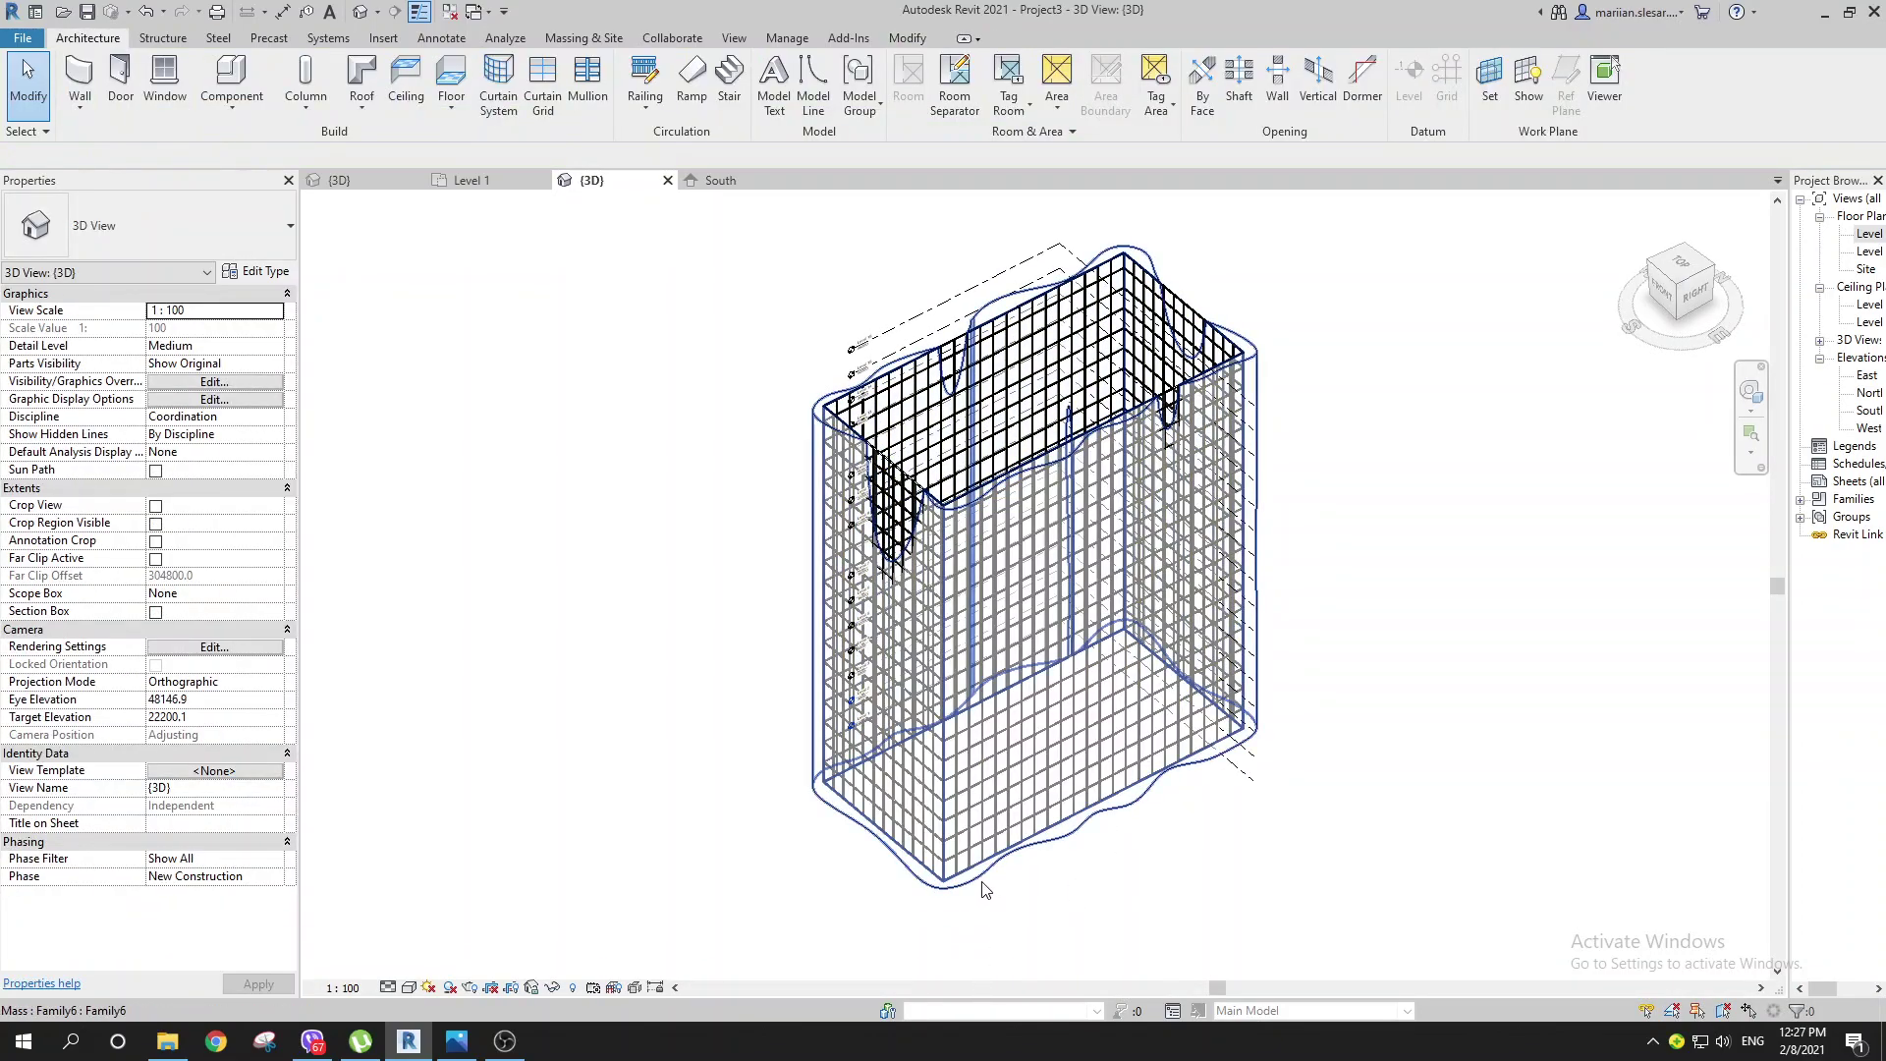
left_click(982, 883)
middle_click_drag(1138, 947, 1183, 857, "shift")
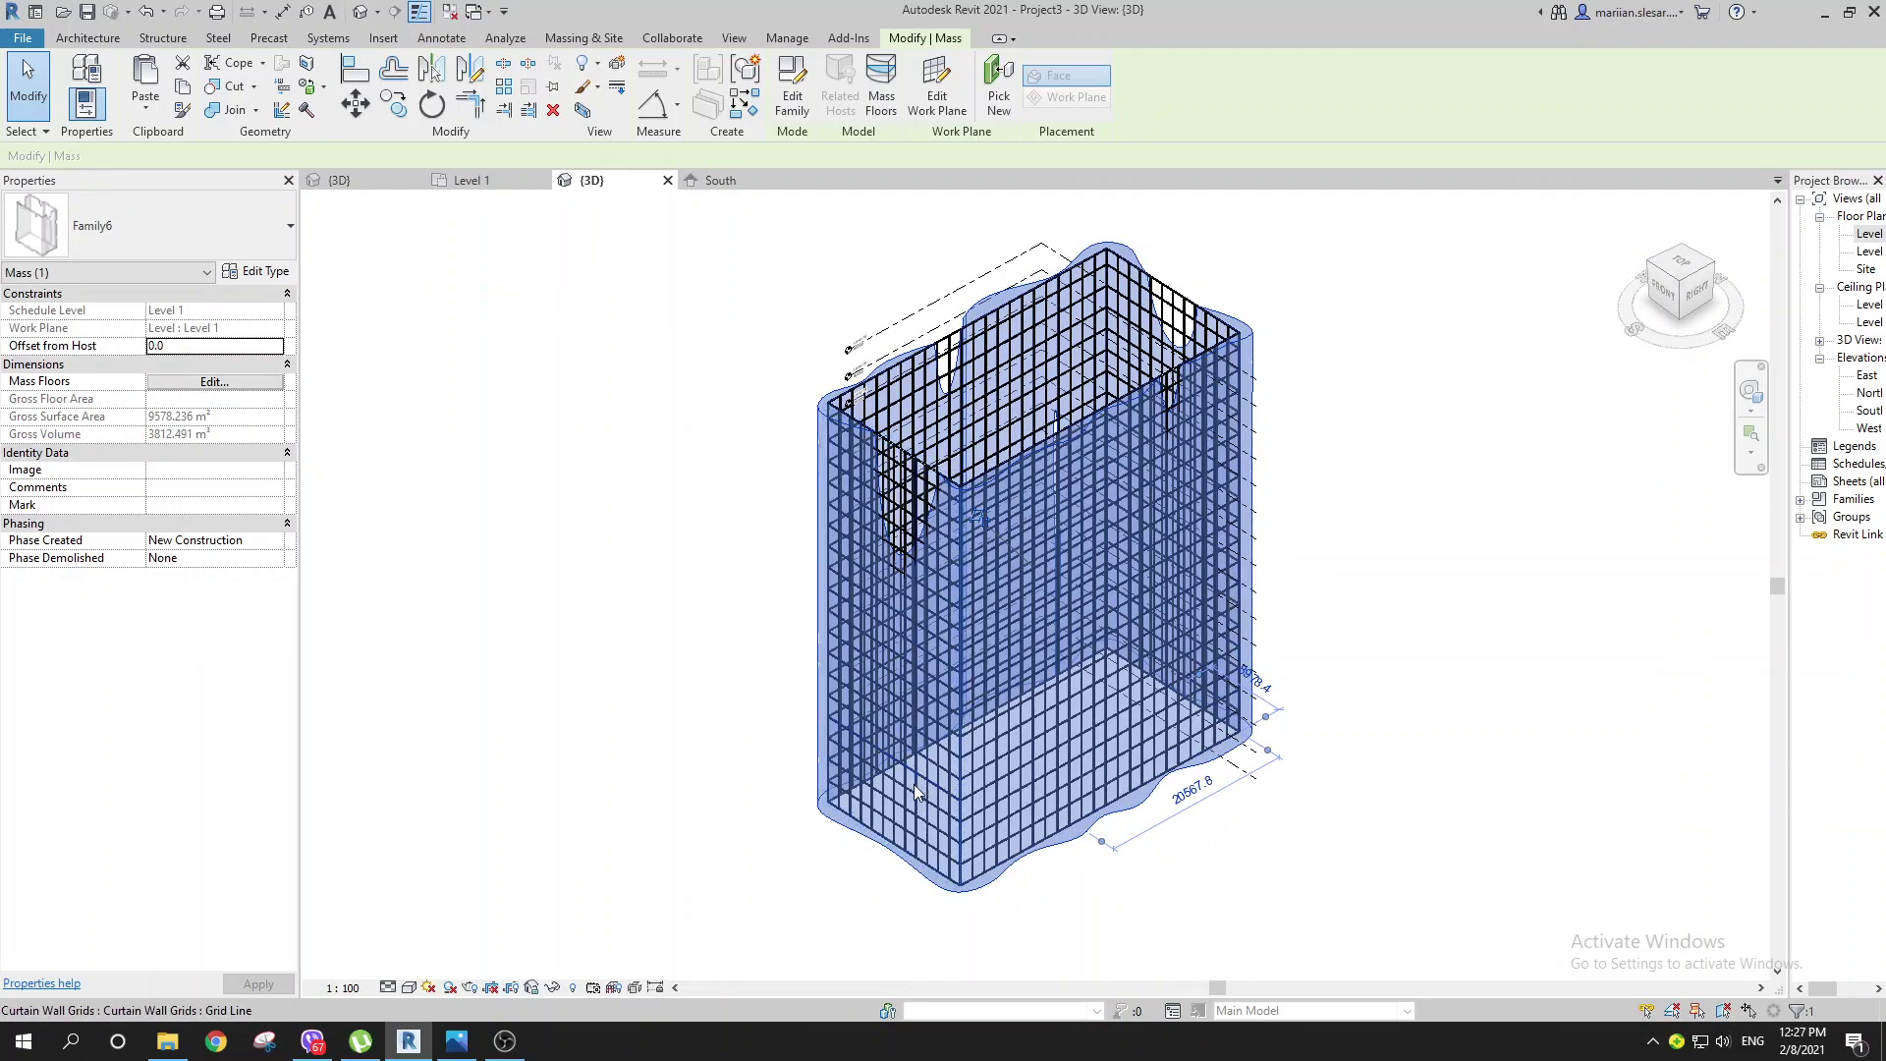
left_click(881, 95)
left_click(850, 395)
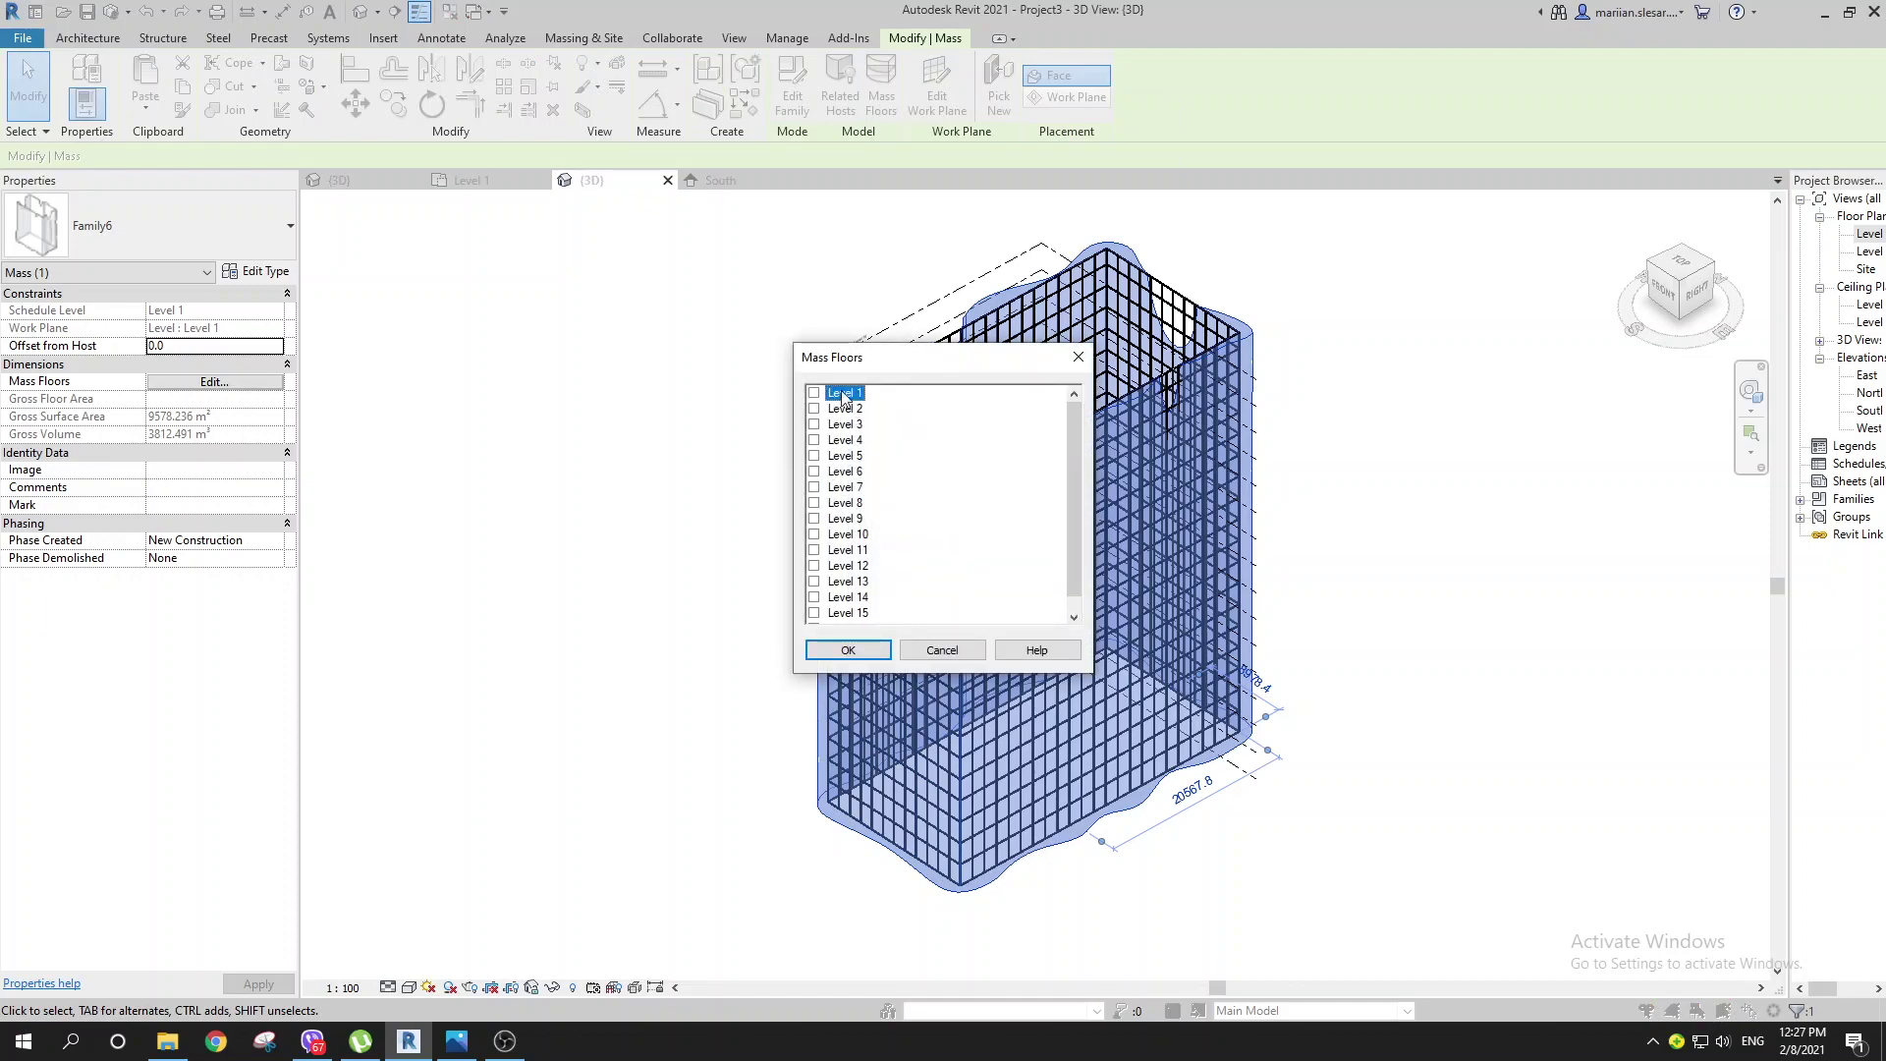
scroll(1080, 528, "down", 1)
left_click(865, 612, "shift")
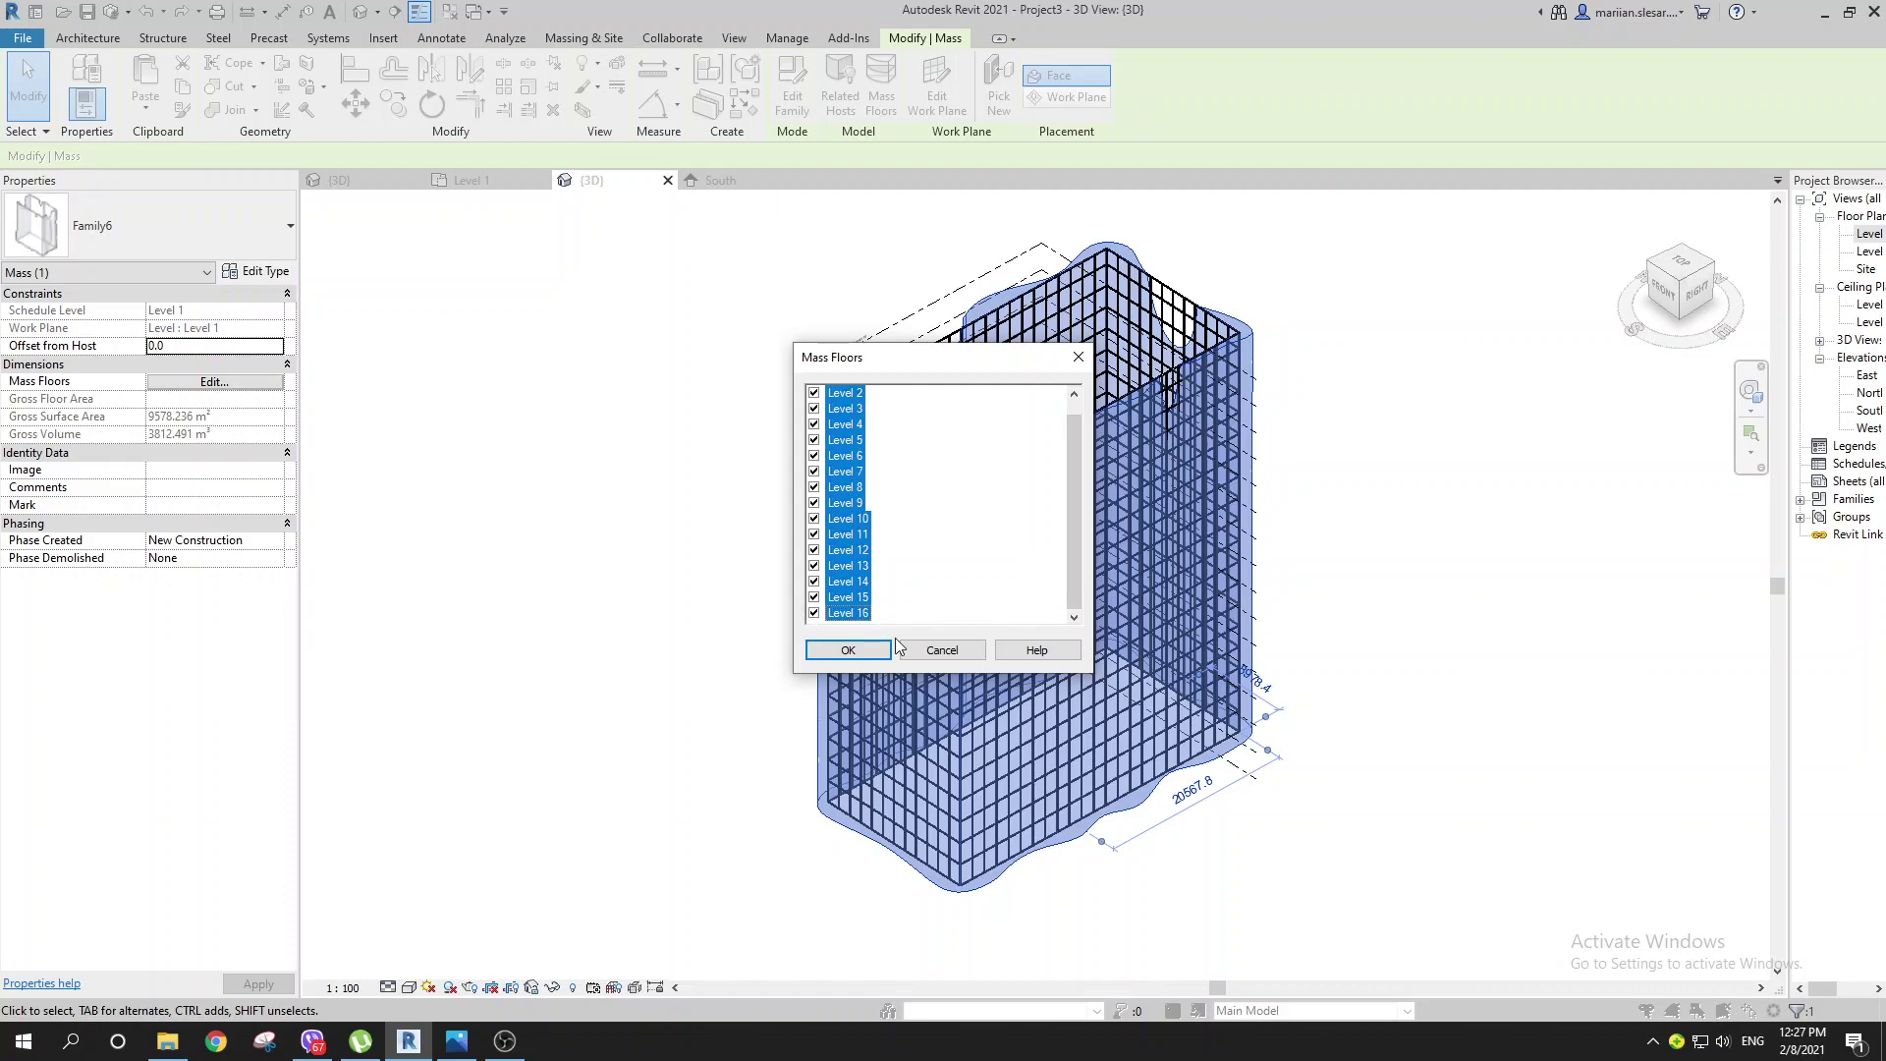
left_click(848, 649)
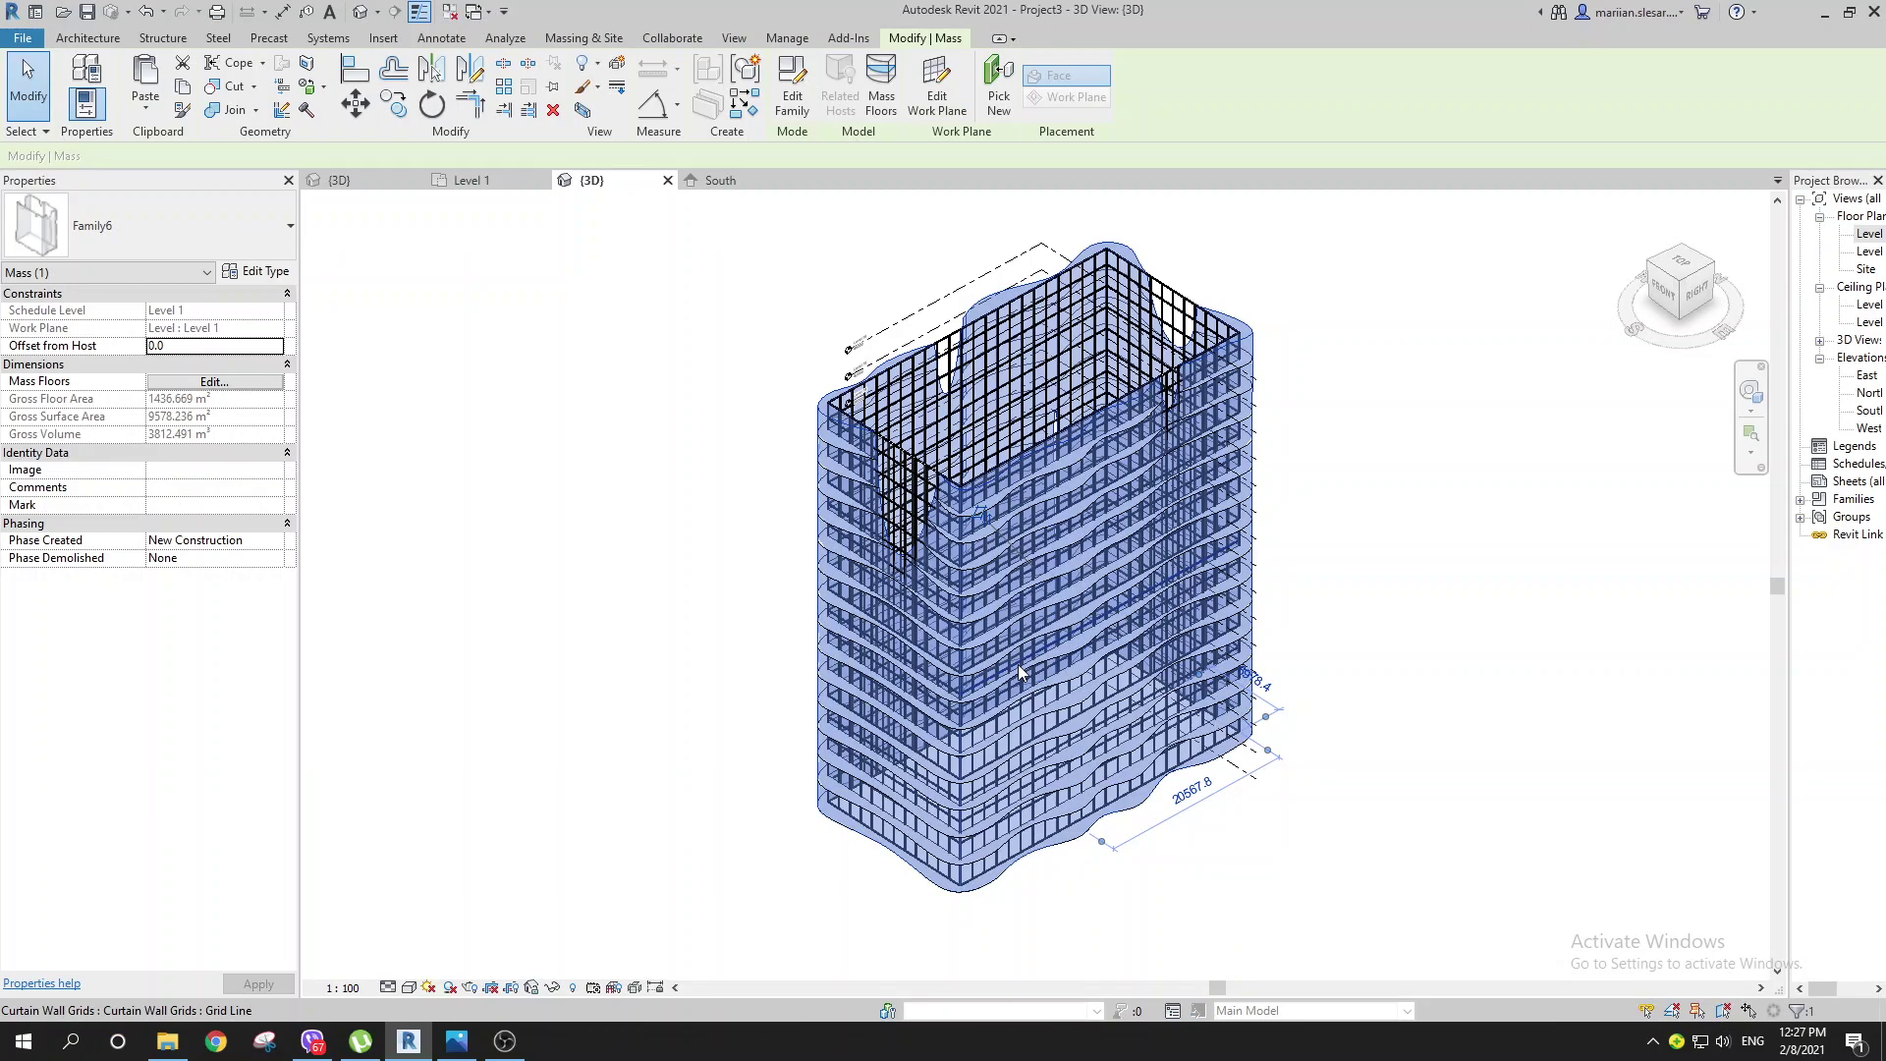
mouse_move(1091, 703)
middle_mouse_down("shift")
mouse_move(1104, 691)
mouse_move(1077, 678)
middle_mouse_up("shift")
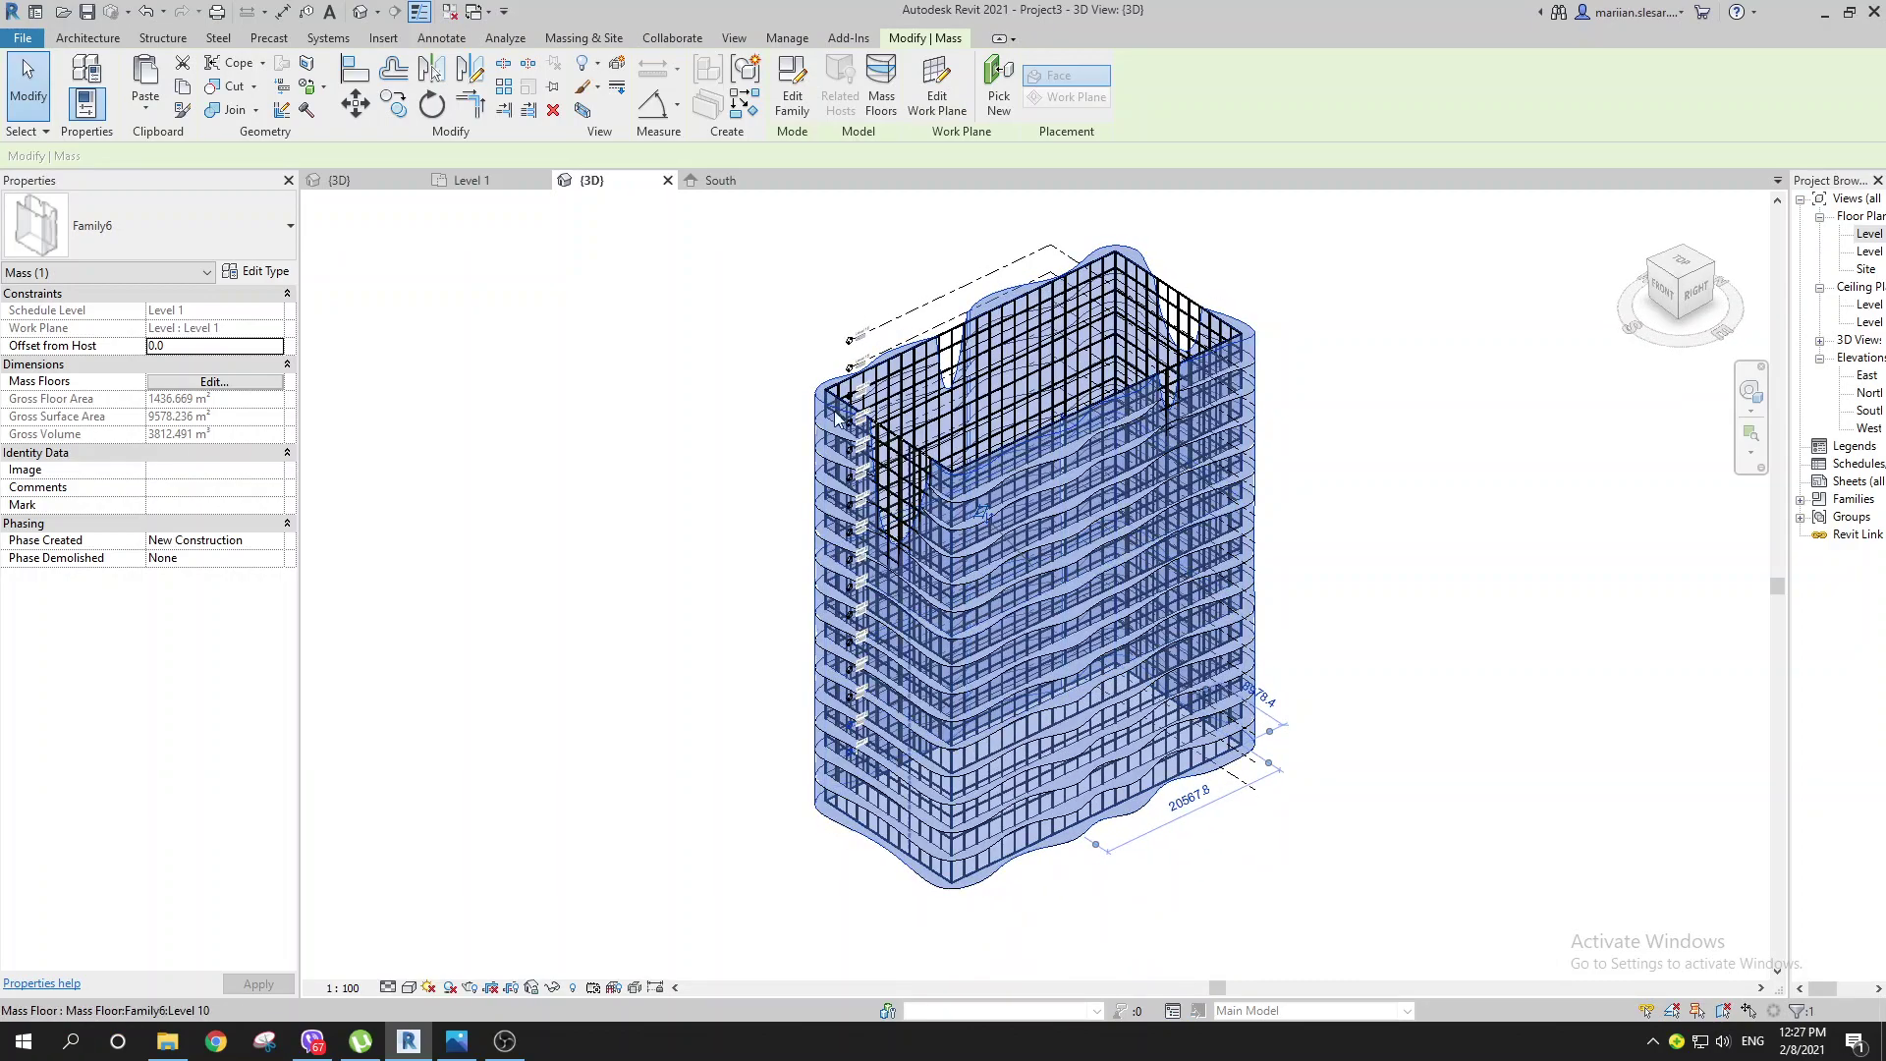
scroll(1076, 673, "up", 3)
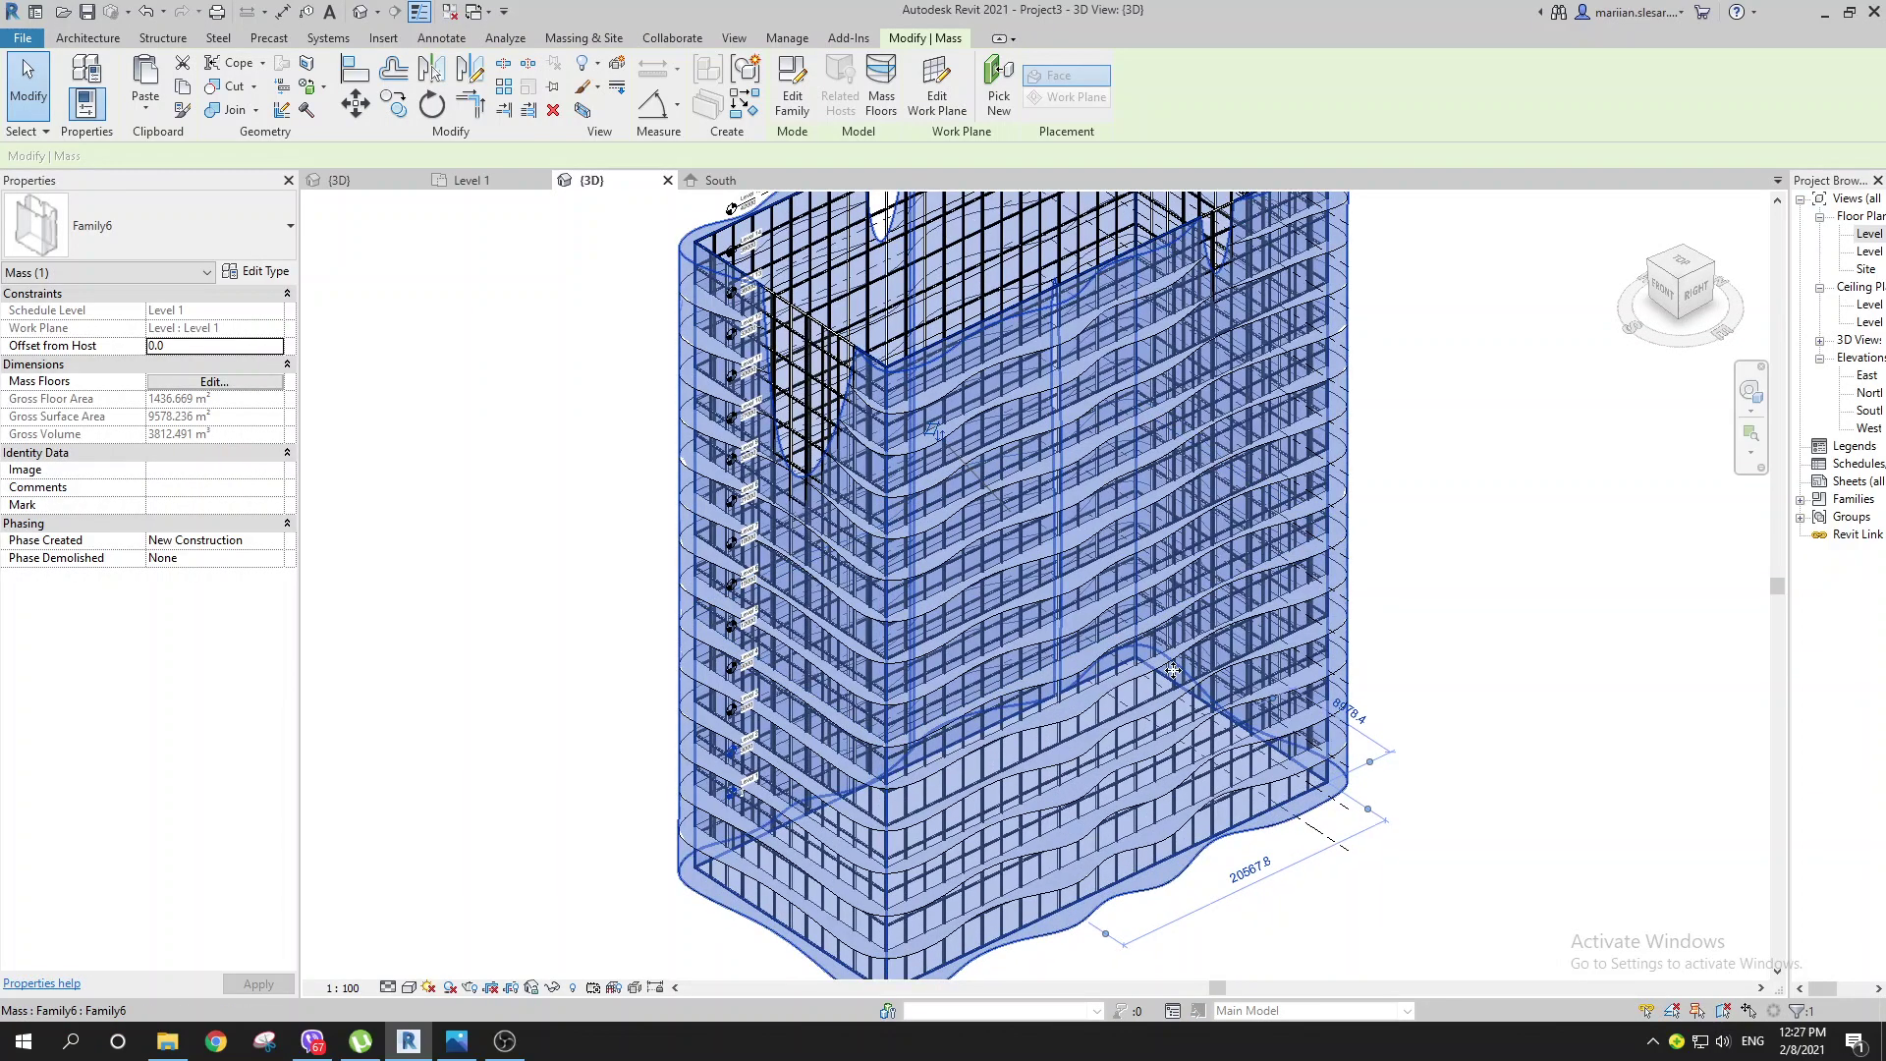
key("Escape")
scroll(1090, 687, "down", 3)
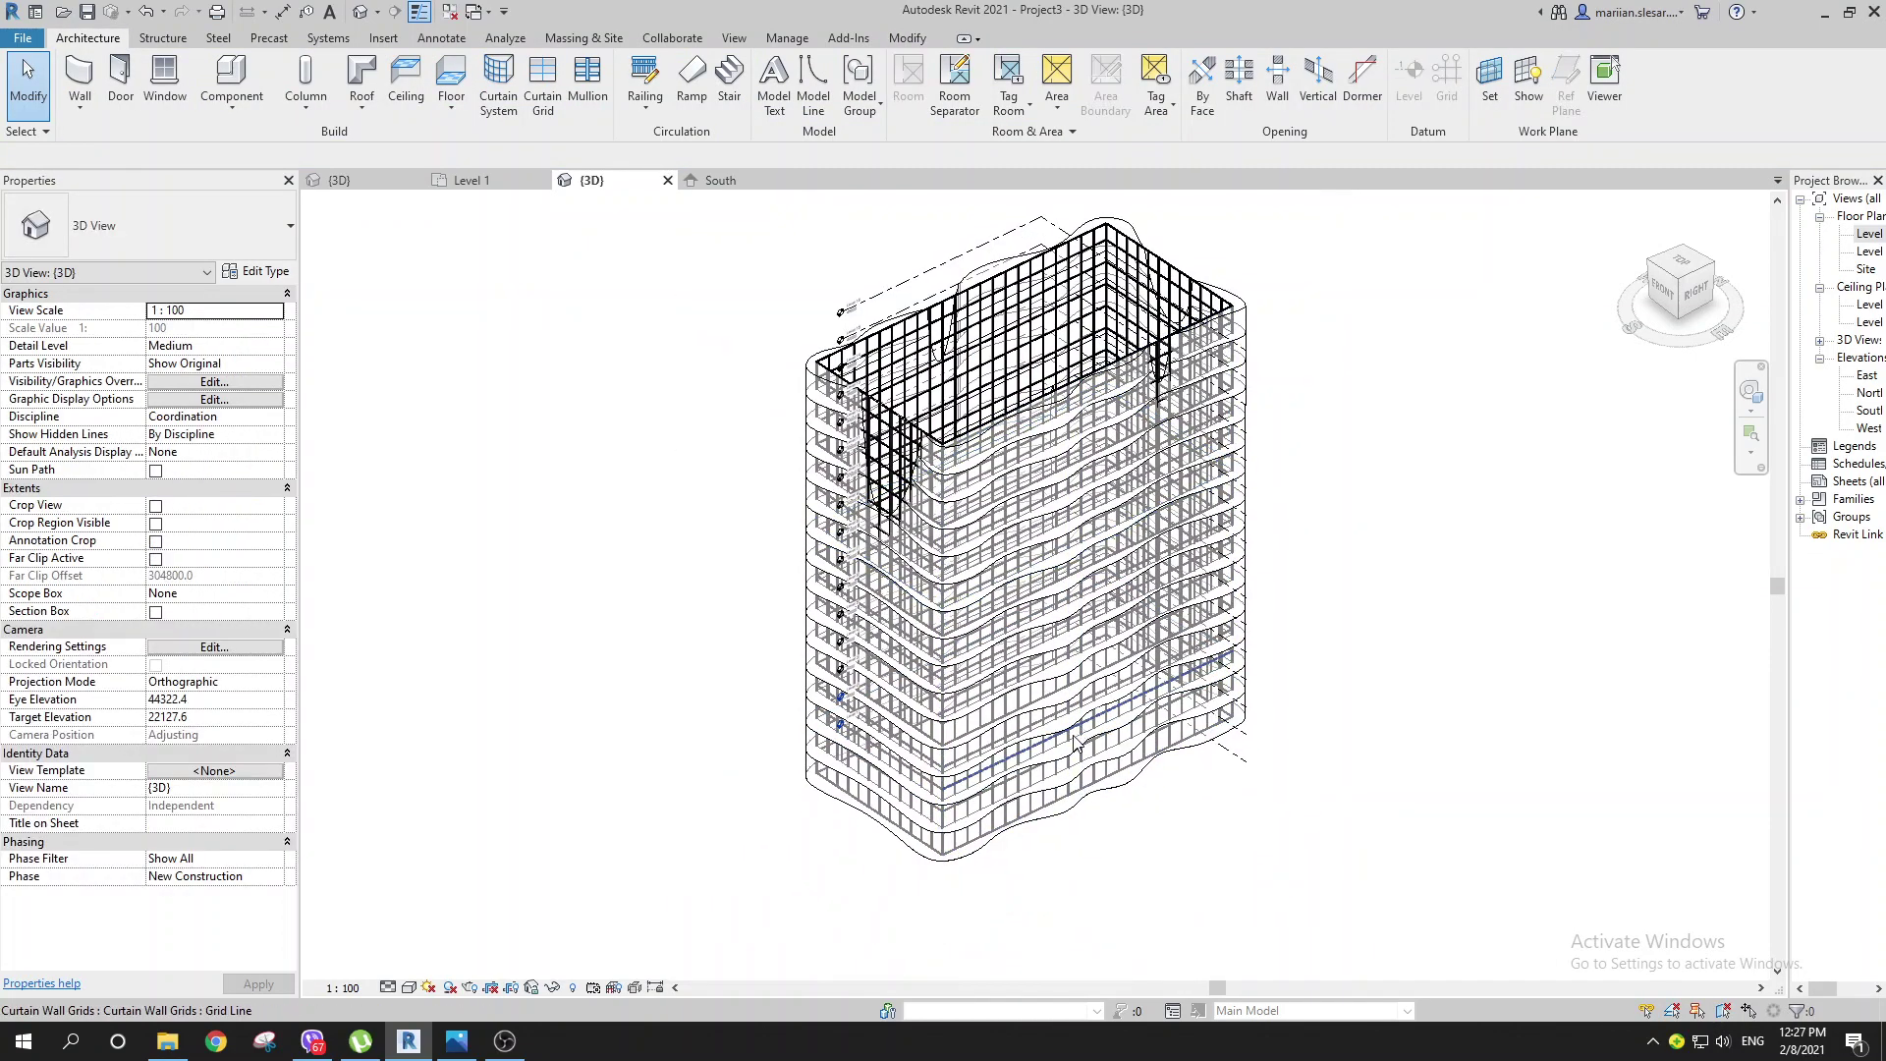
Step: Create Generic 150mm floors by face from all of the tower's mass floors
scroll(972, 865, "up", 2)
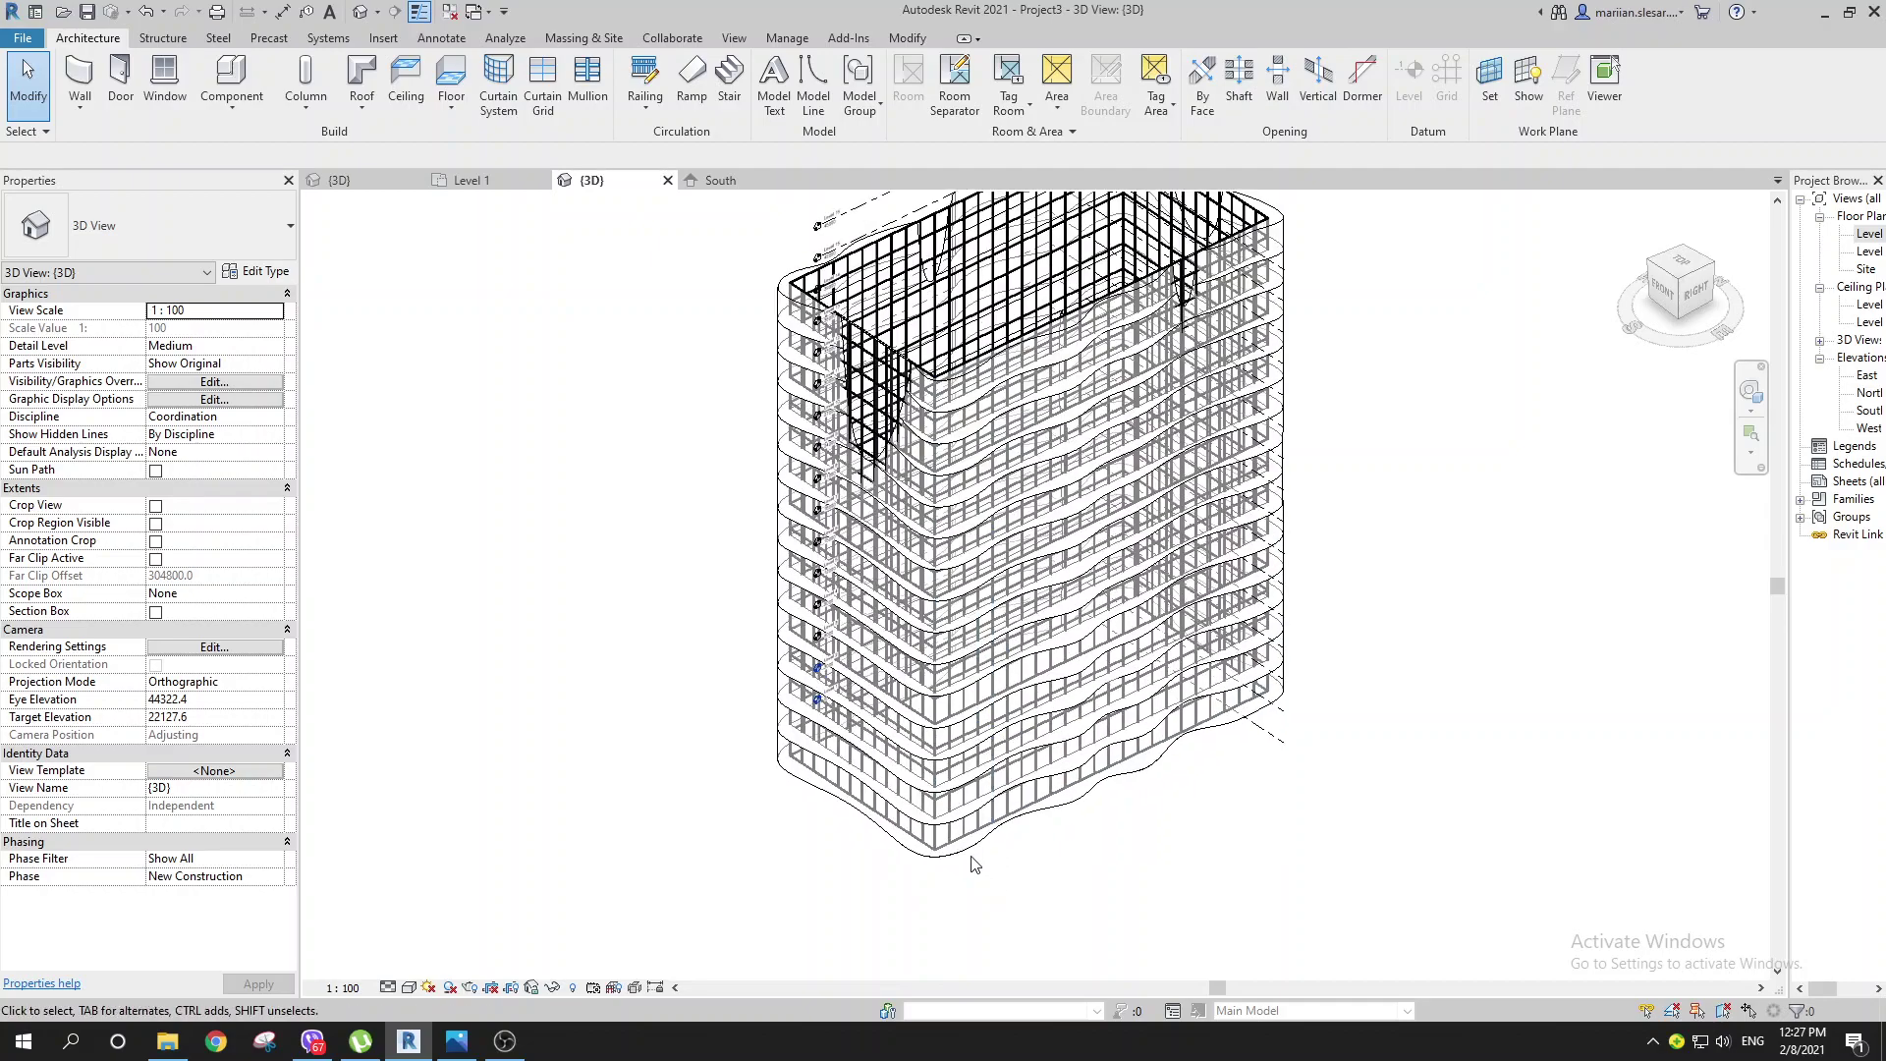
scroll(972, 864, "up", 2)
left_click(584, 37)
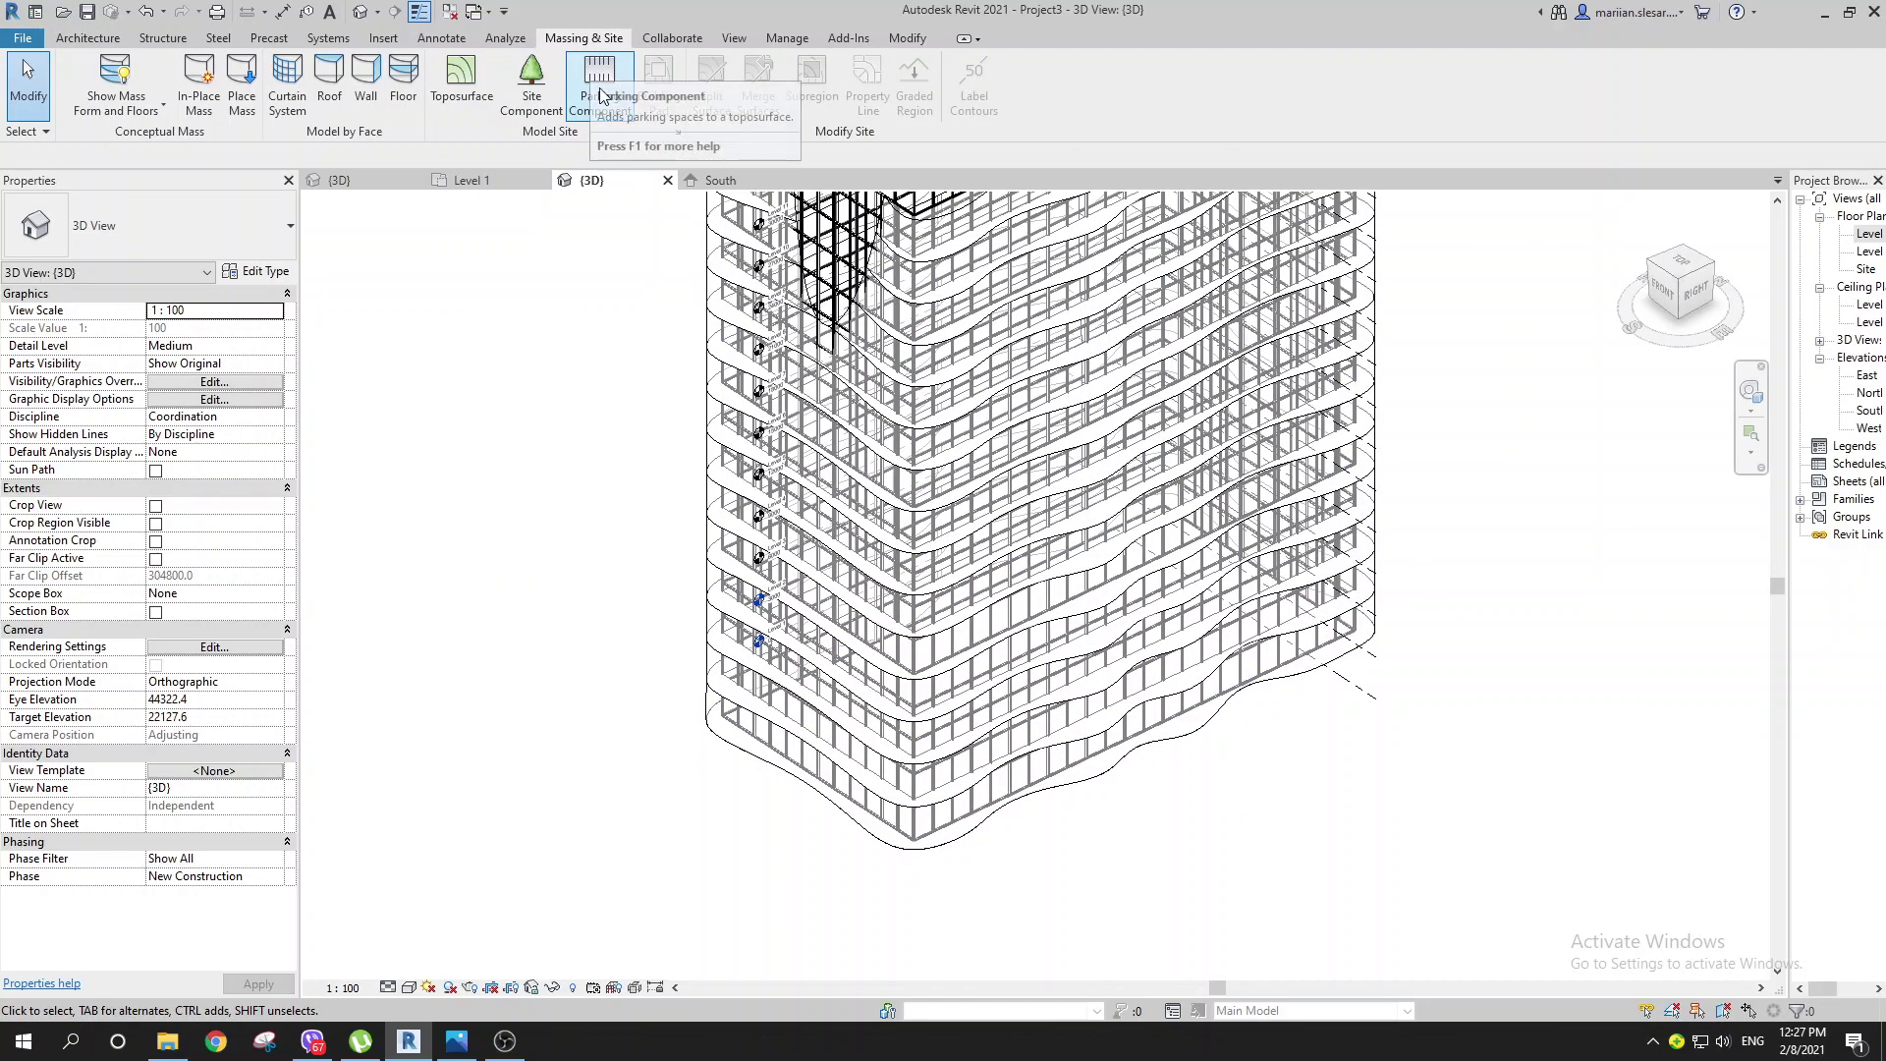
left_click(403, 78)
scroll(1011, 648, "down", 2)
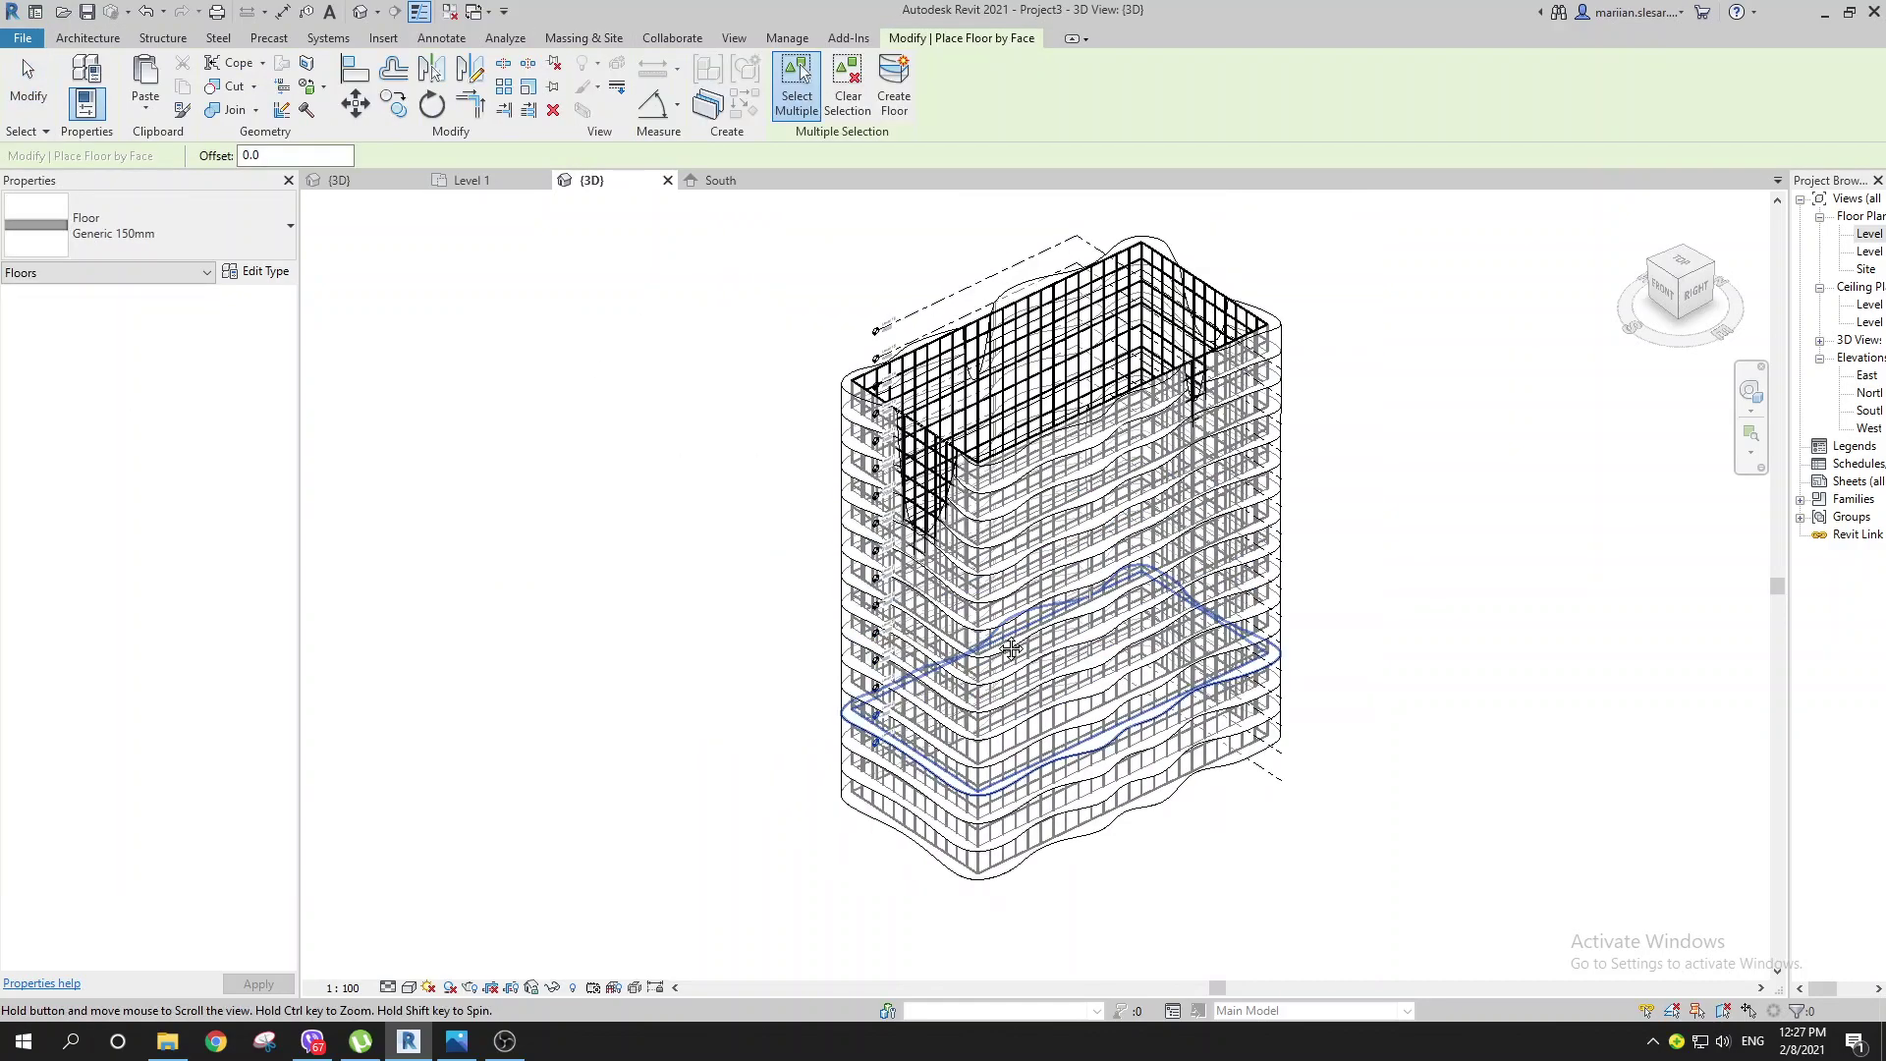
left_click_drag(674, 229, 1440, 962)
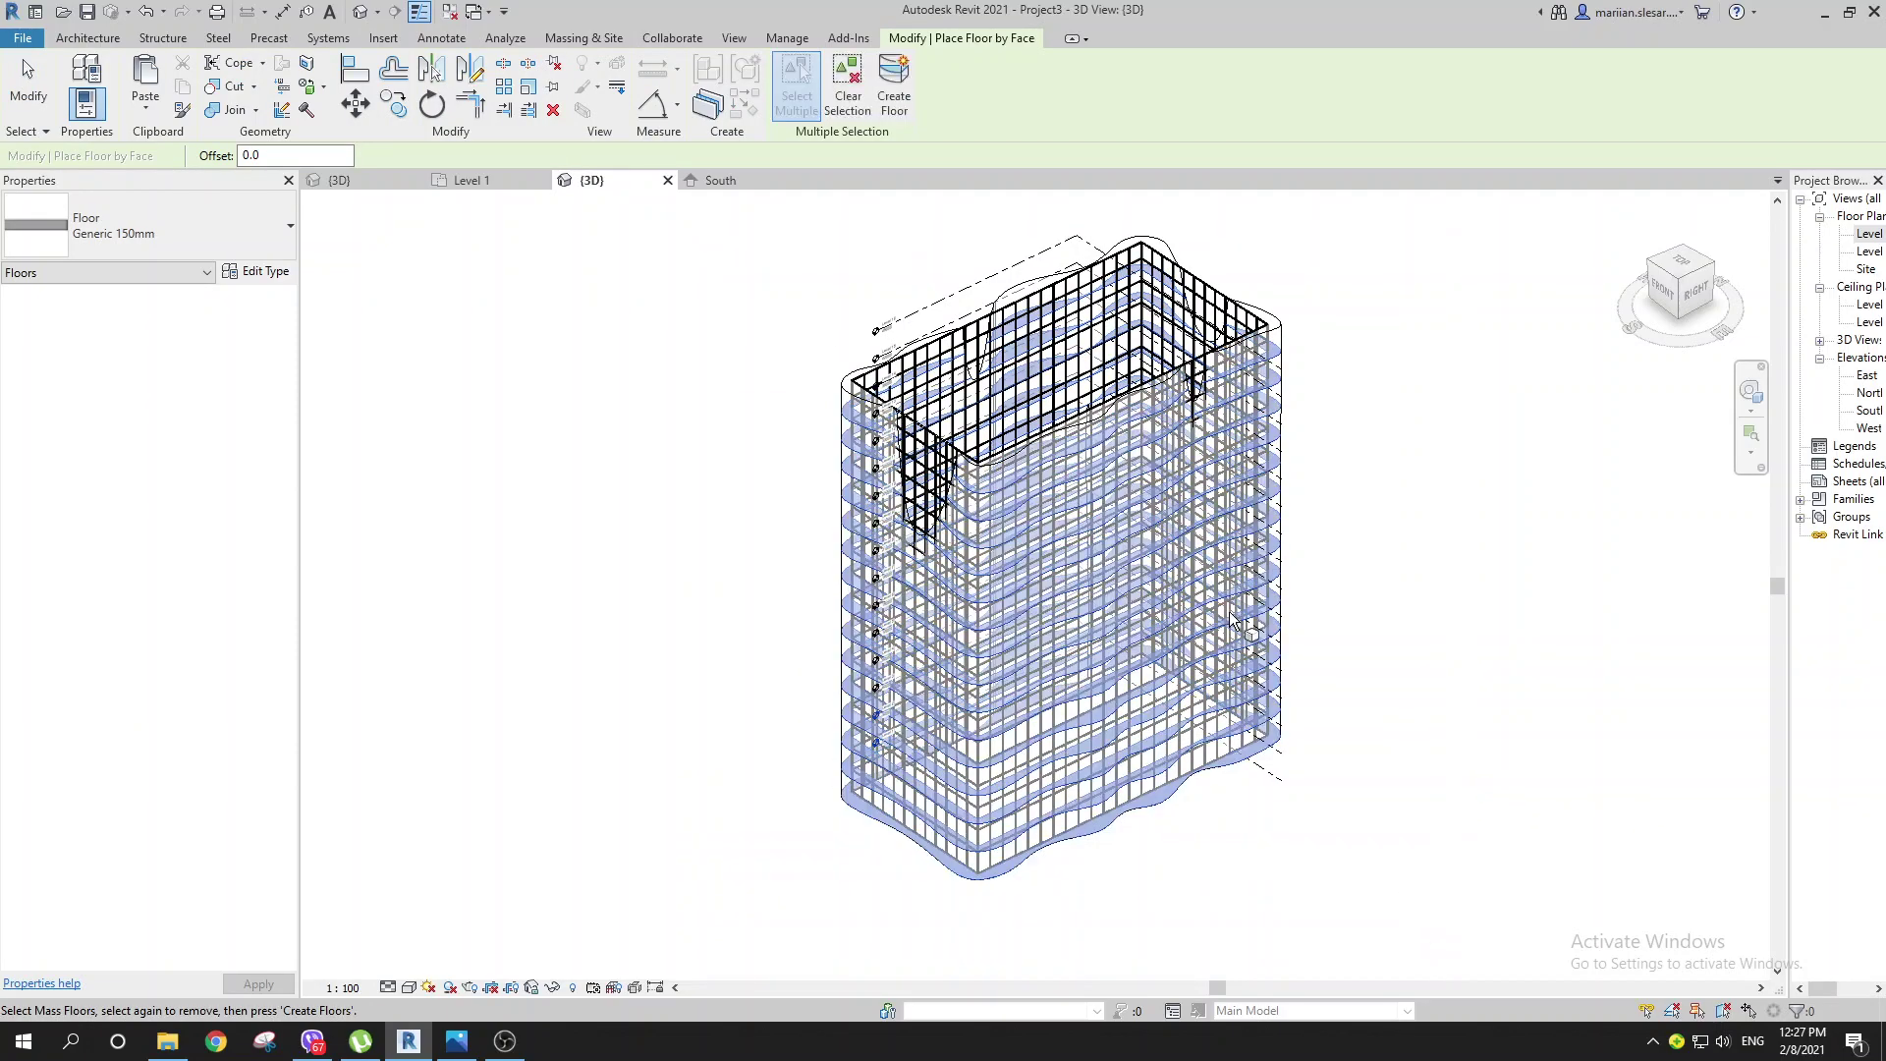
left_click(894, 94)
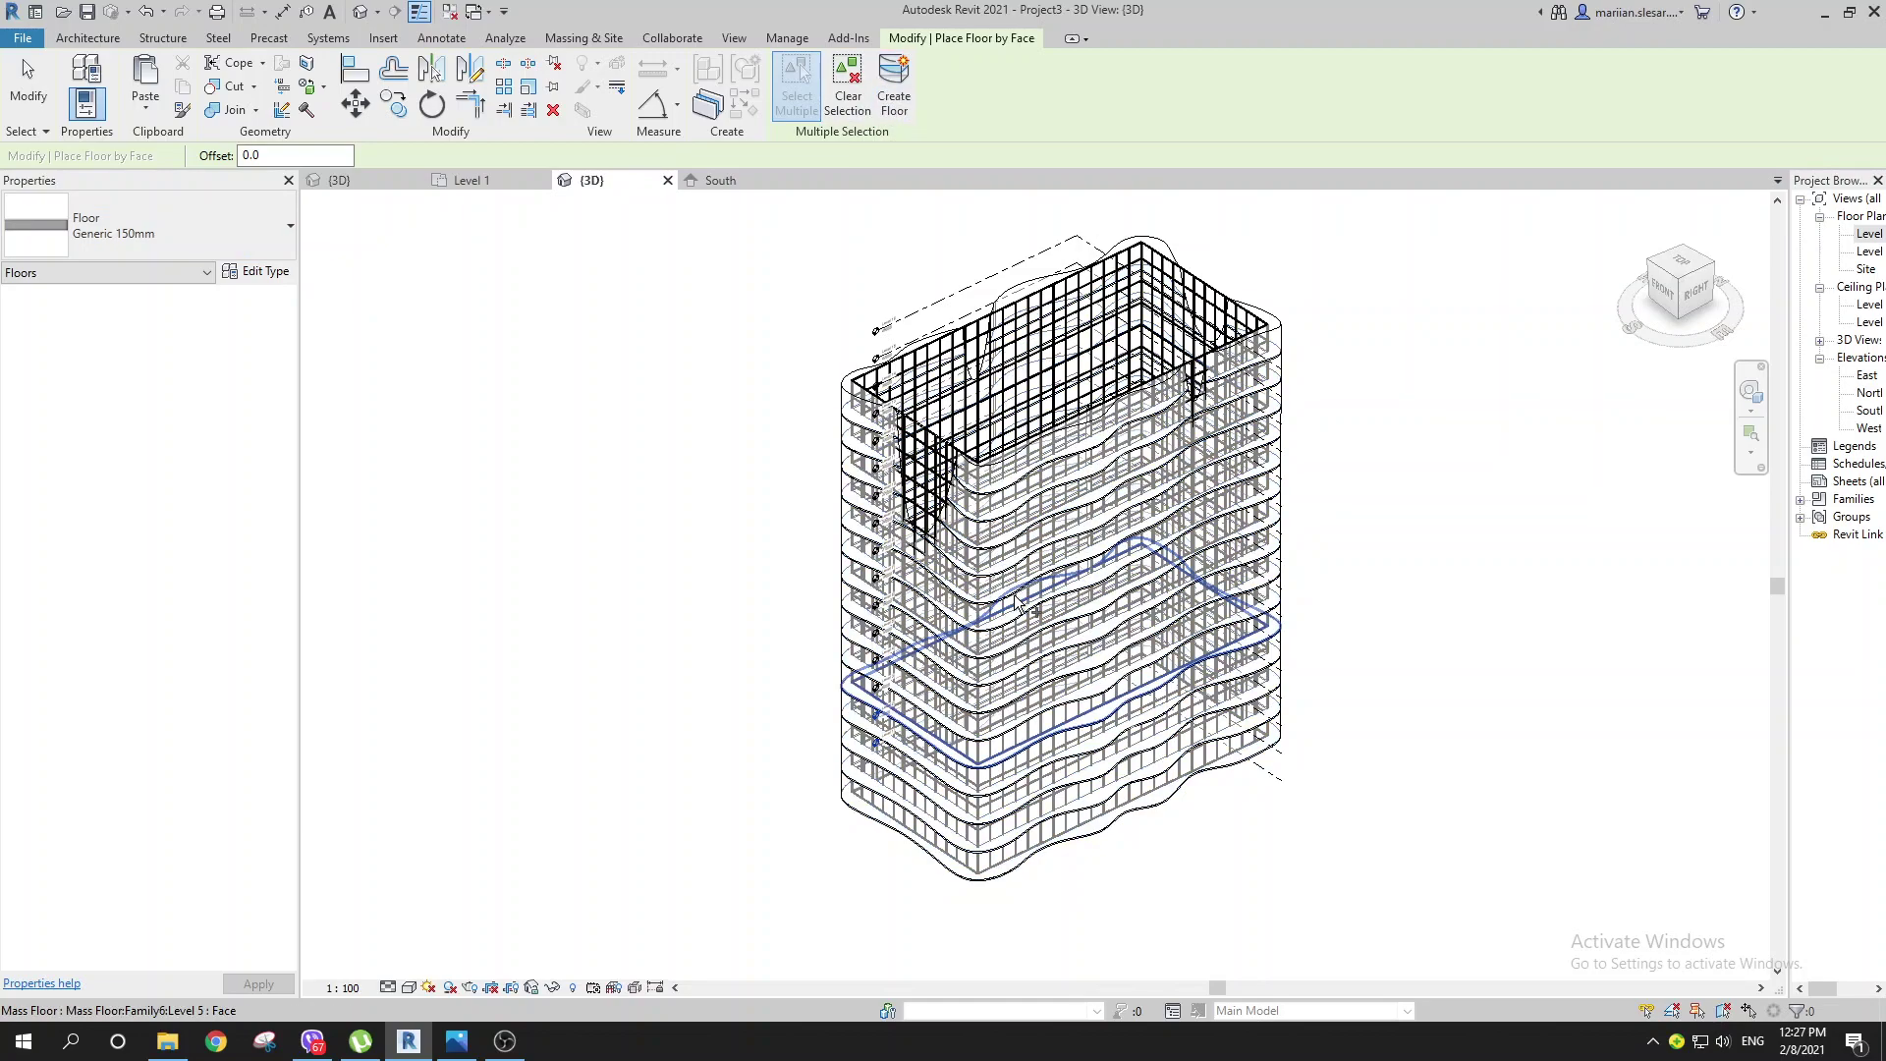
Step: Create Generic 150mm floors by face again from a window selection of all the mass floors in the tower, and end the command
middle_click_drag(1297, 870, 1189, 895)
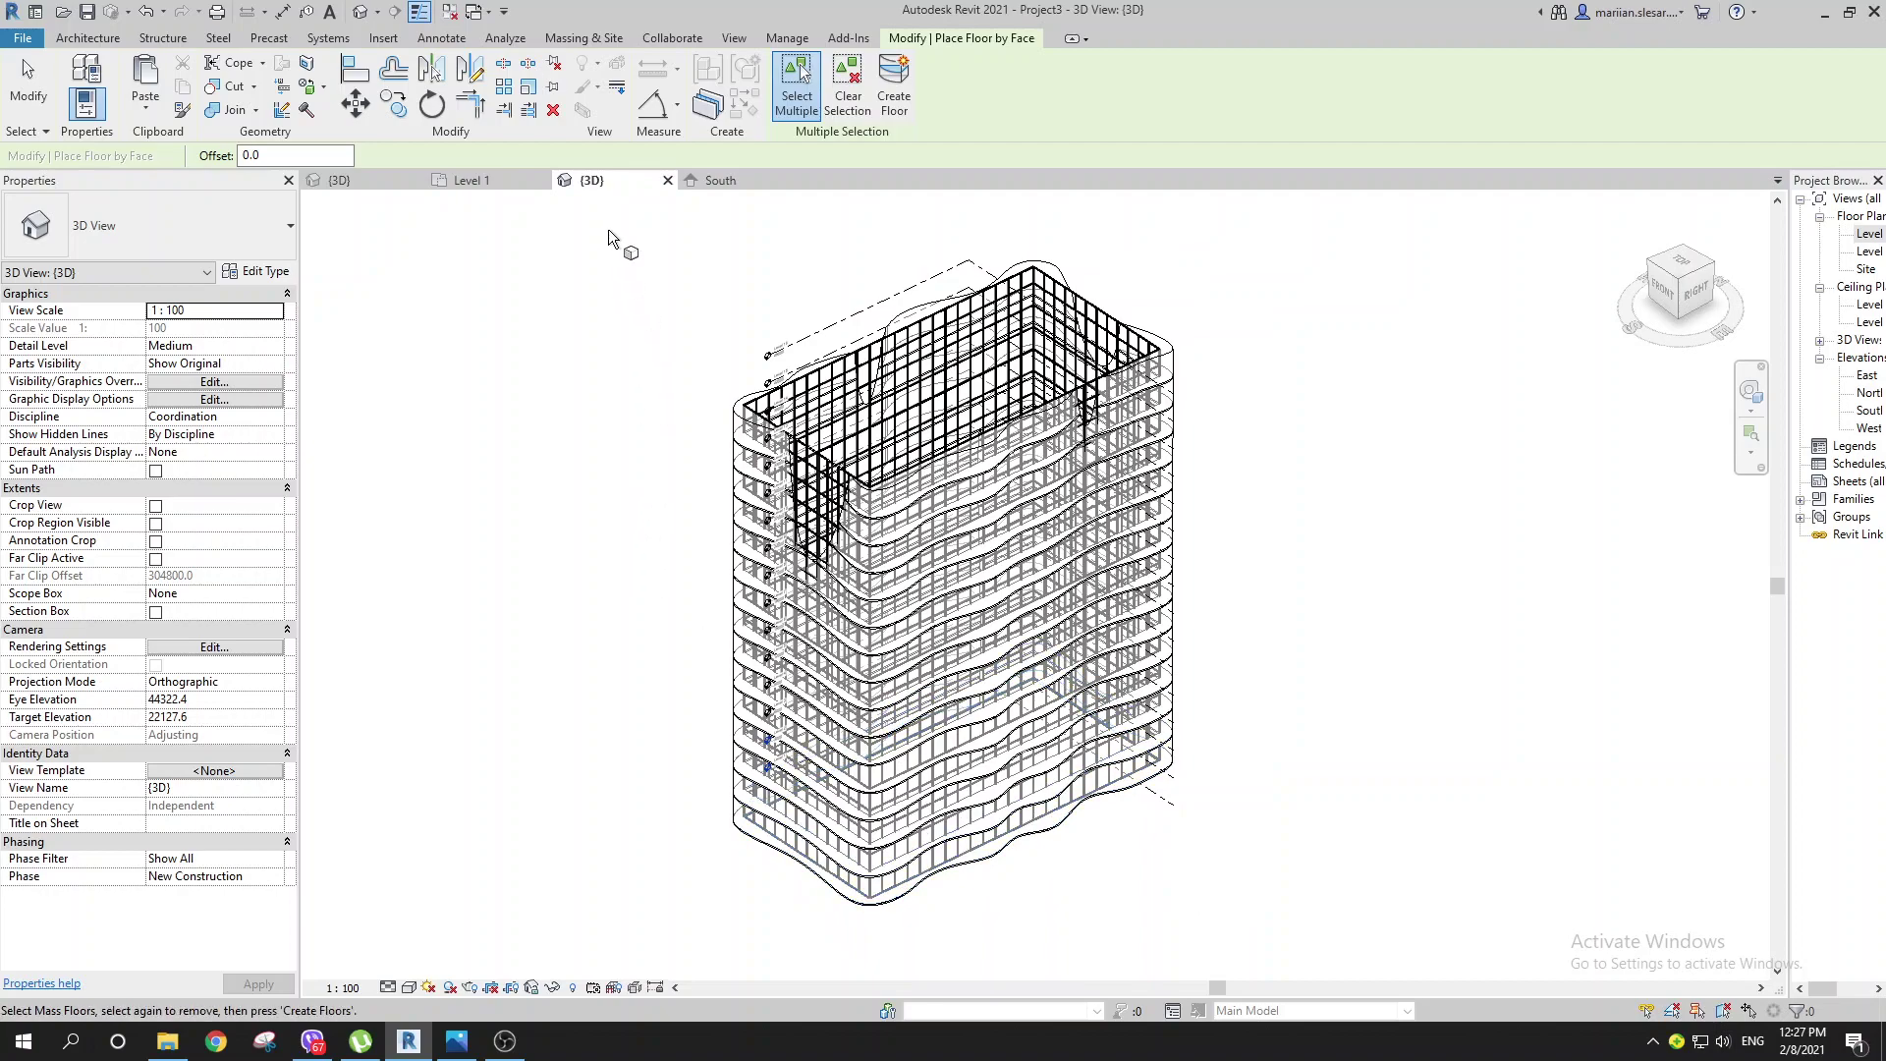
left_click_drag(618, 238, 1282, 950)
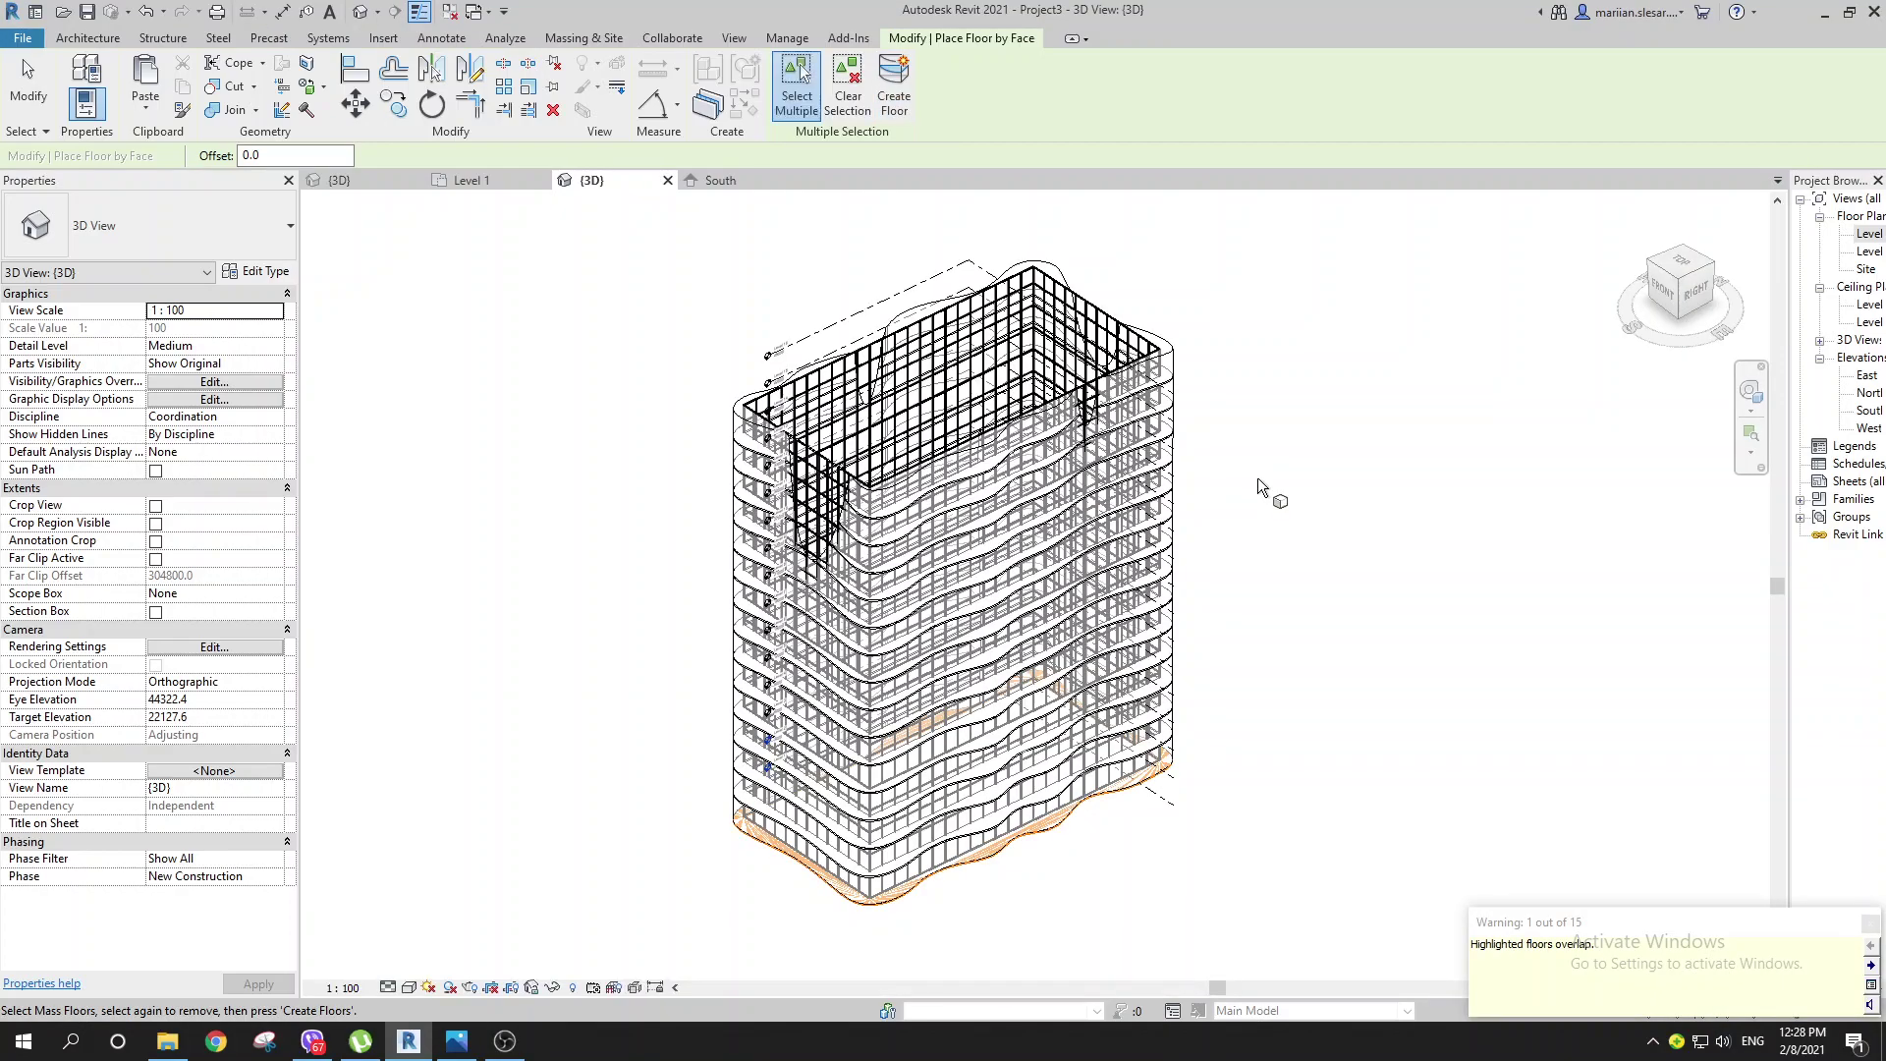
scroll(987, 890, "up", 3)
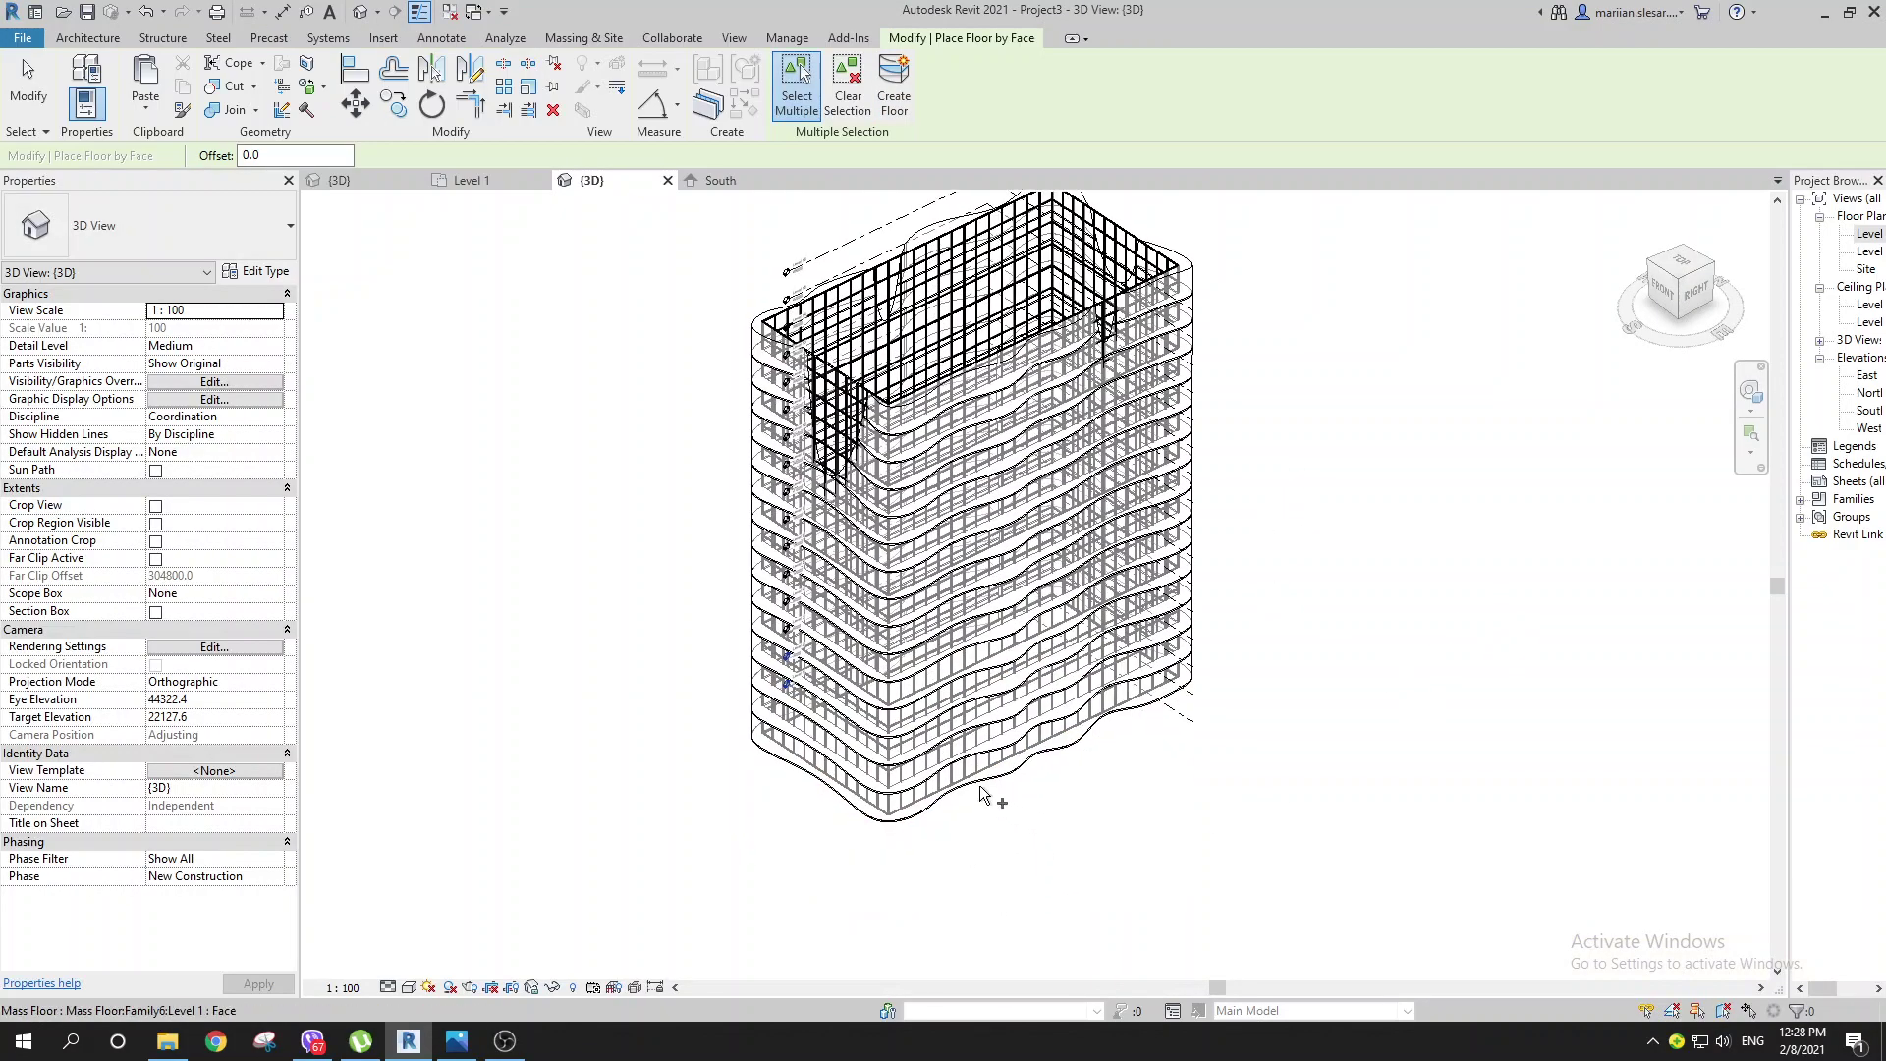
key("Escape")
key("Escape")
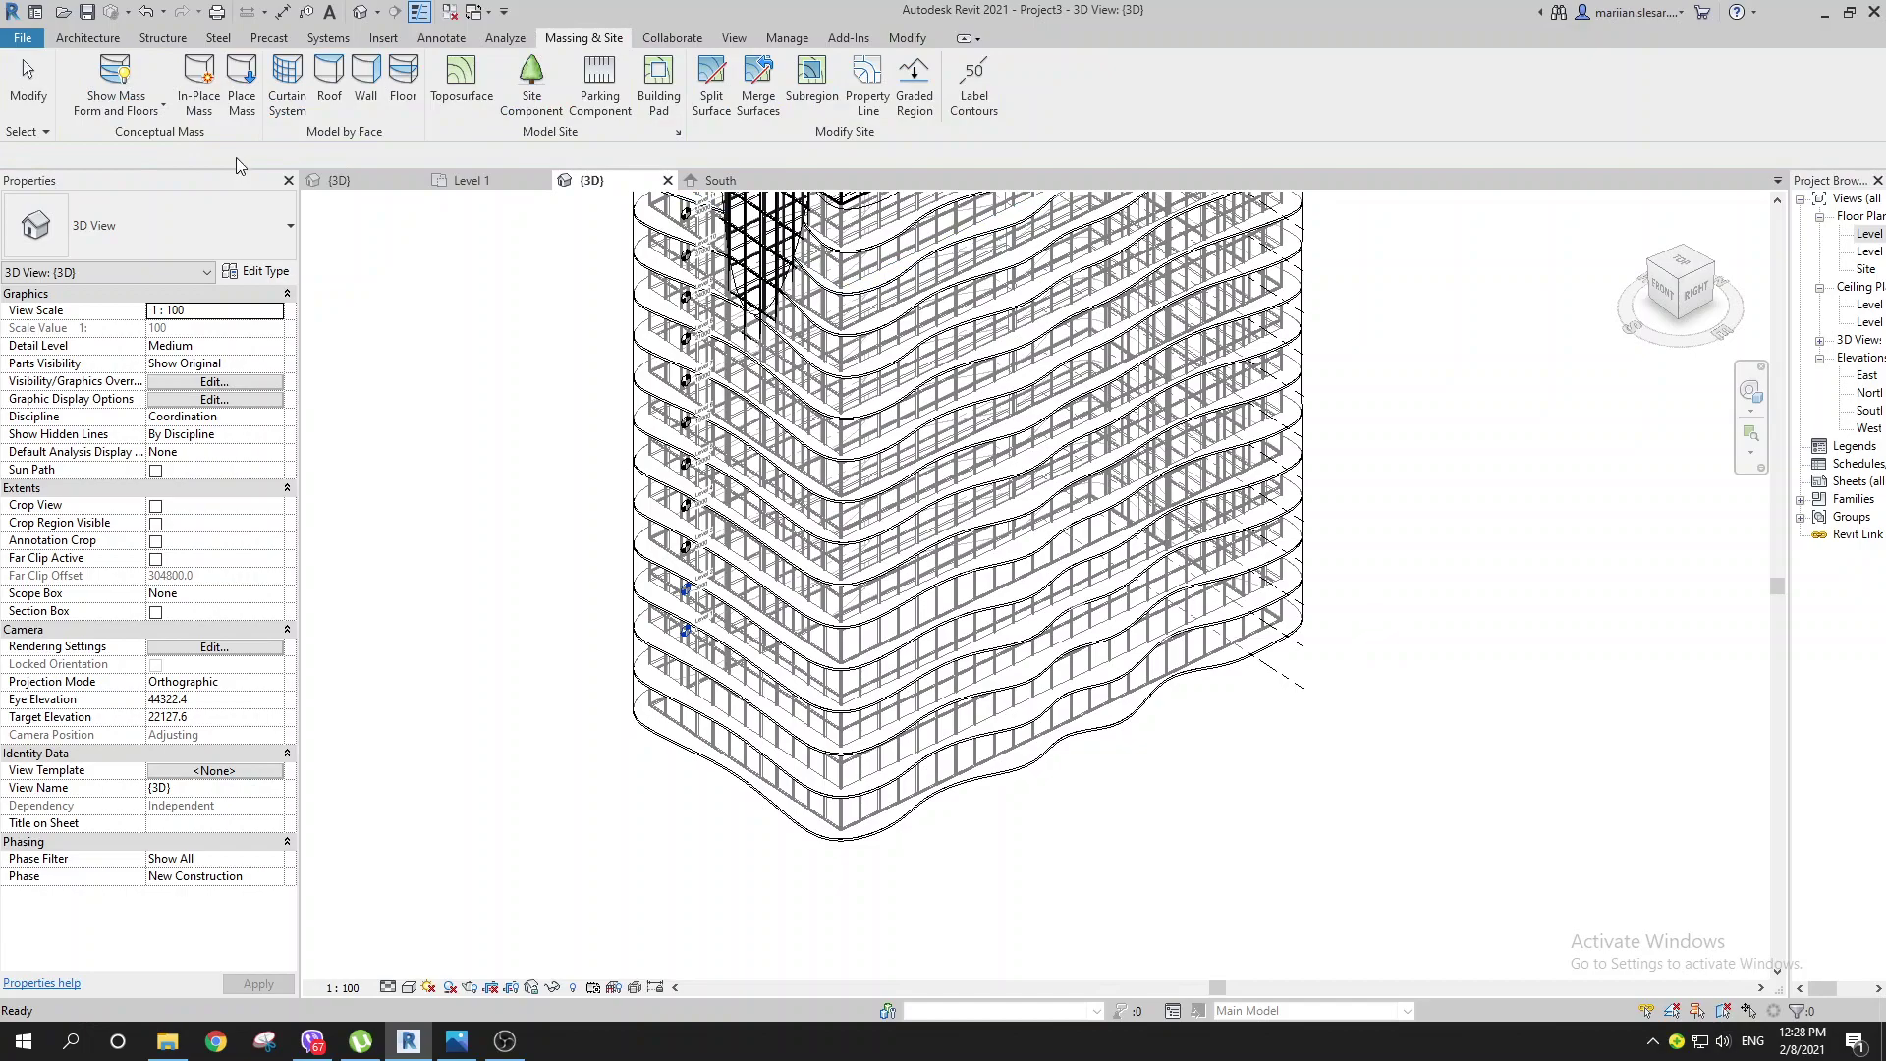
Step: Hide the conceptual mass by setting its display to Show Mass by View Settings, and give the 3D view a shaded visual style
left_click(116, 79)
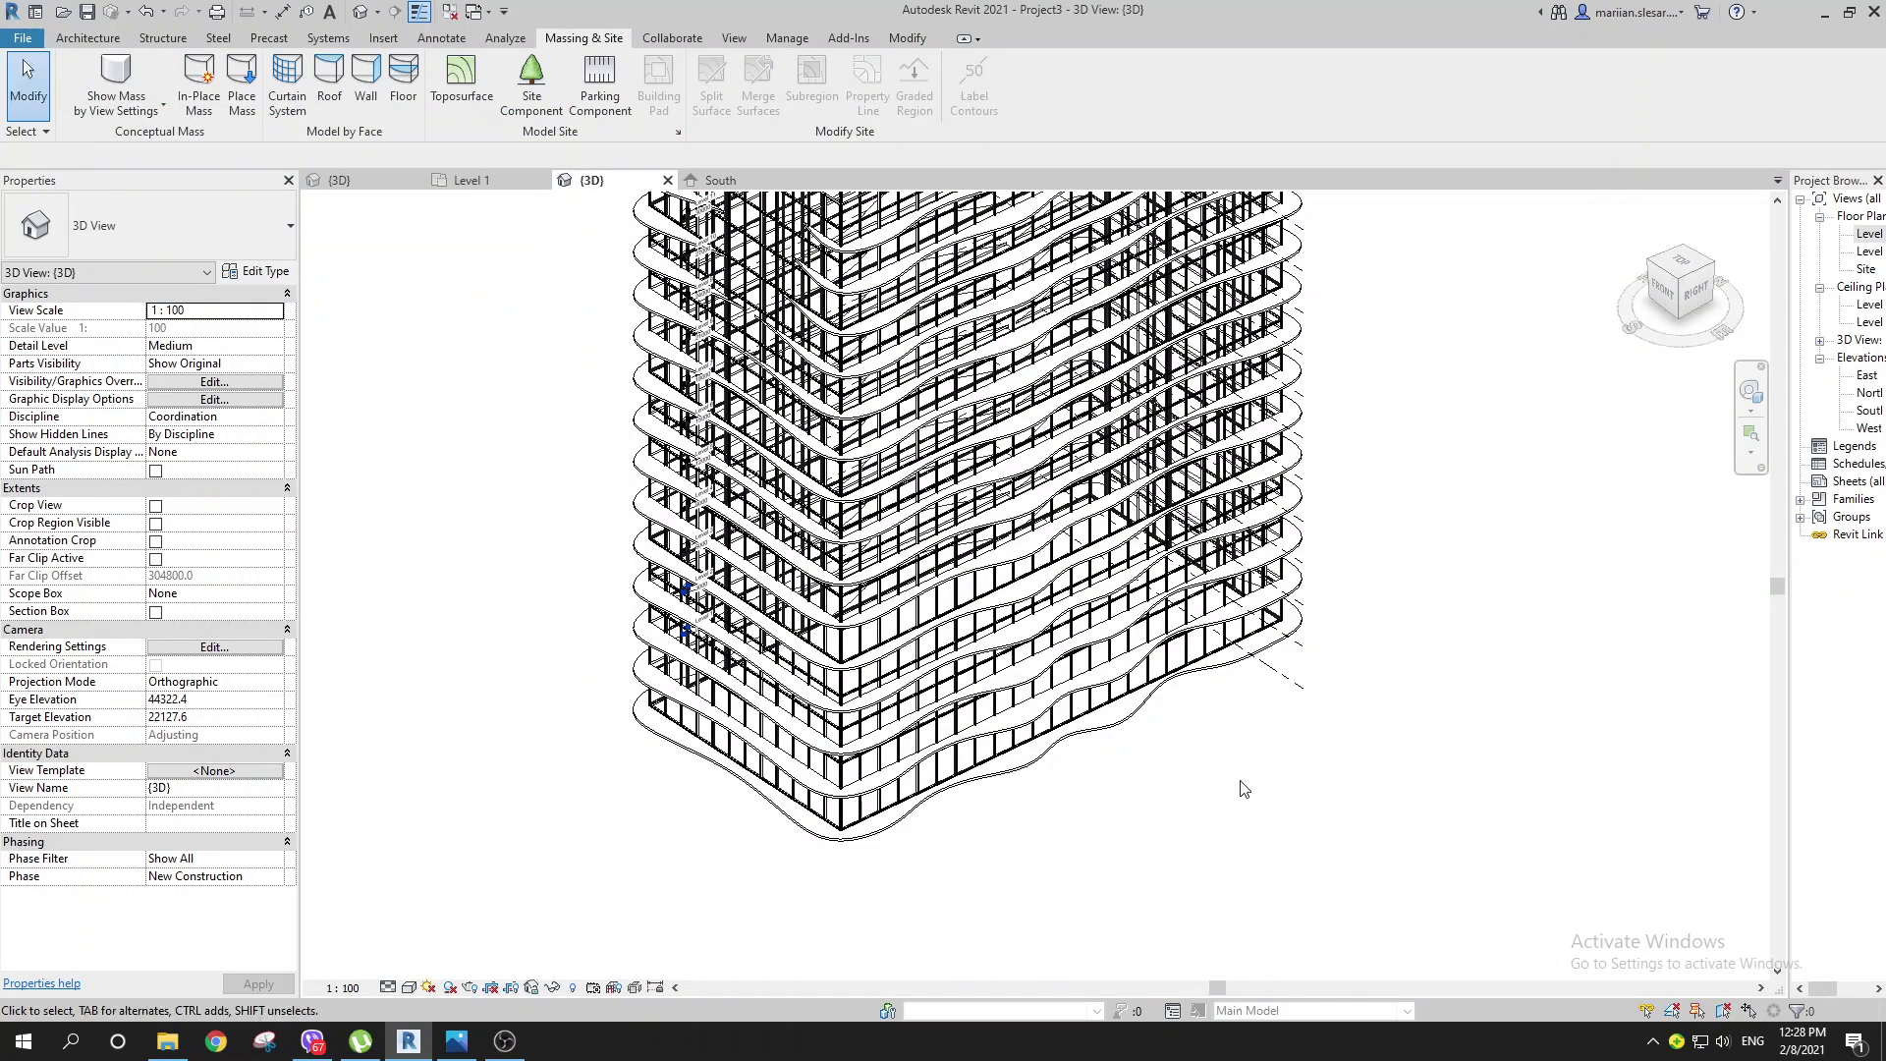
mouse_move(1241, 781)
middle_mouse_down("shift")
mouse_move(1284, 674)
mouse_move(1241, 770)
middle_mouse_up("shift")
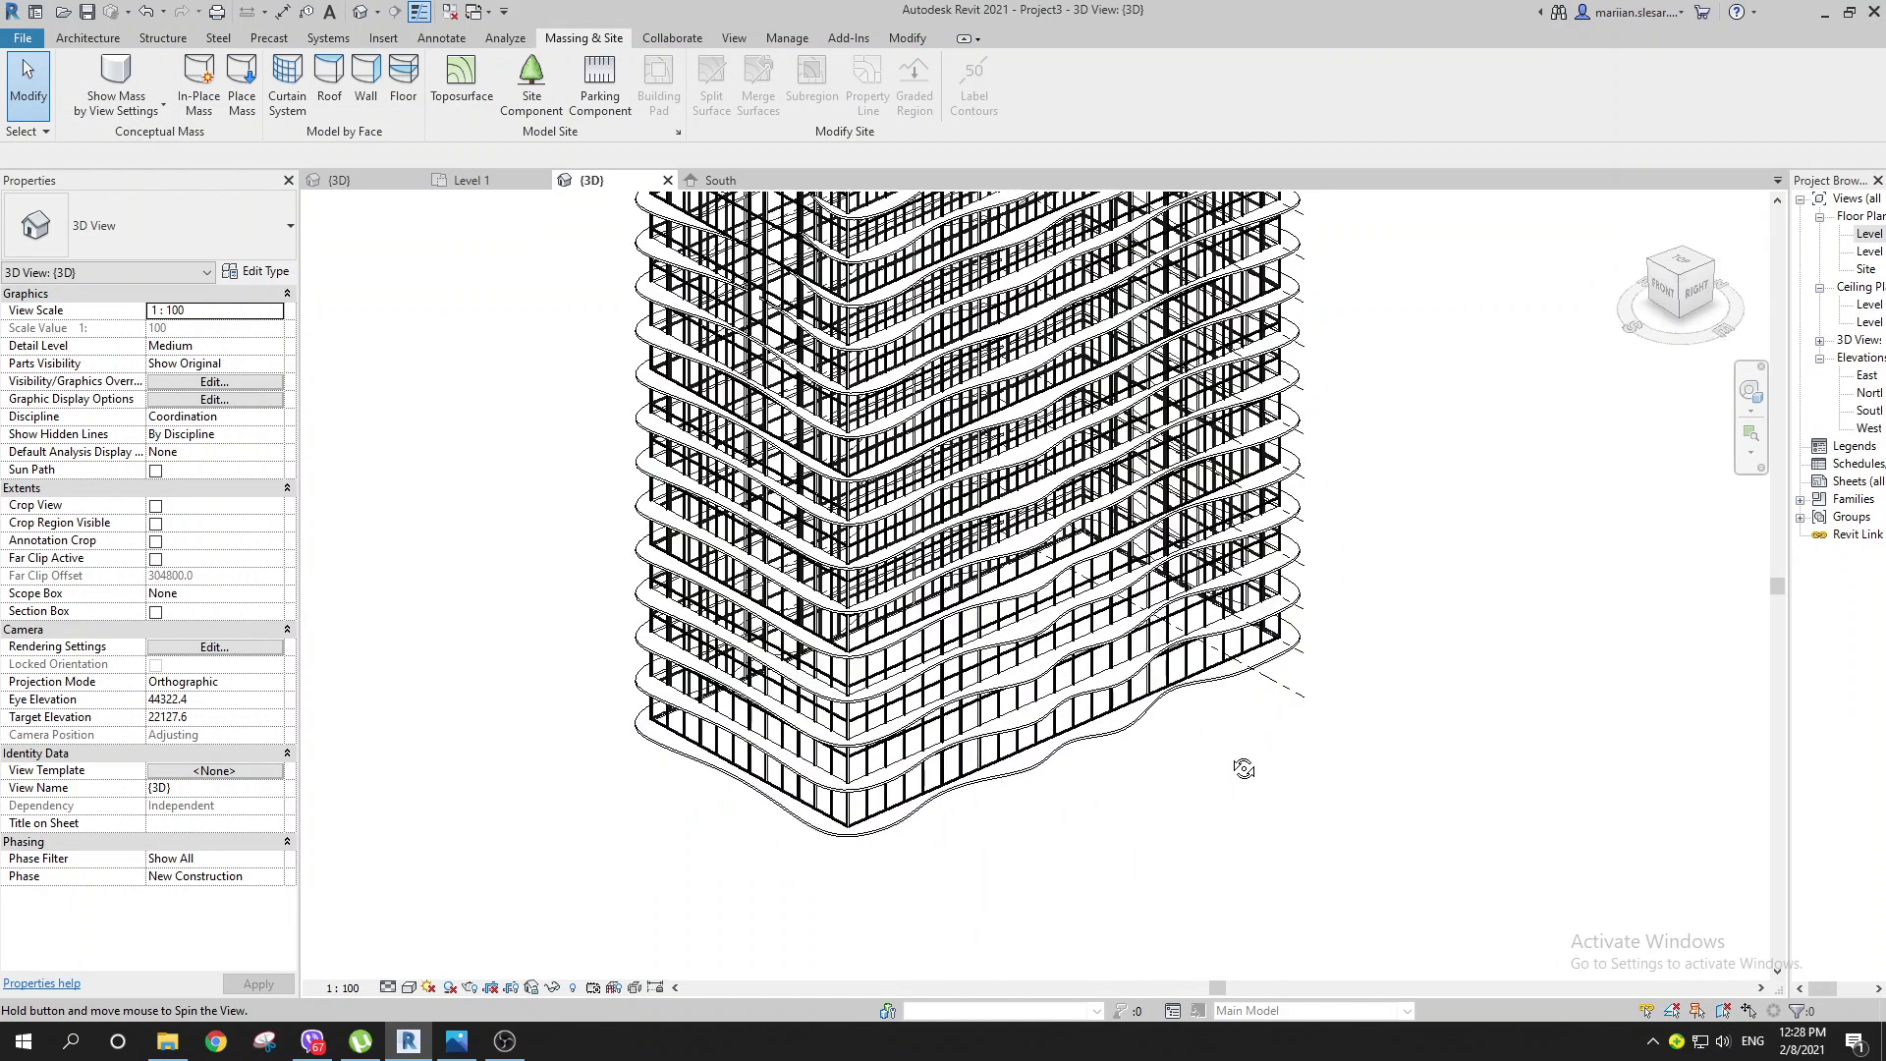
left_click(1016, 791)
mouse_move(1149, 864)
middle_mouse_down("shift")
mouse_move(1158, 904)
mouse_move(1158, 867)
middle_mouse_up("shift")
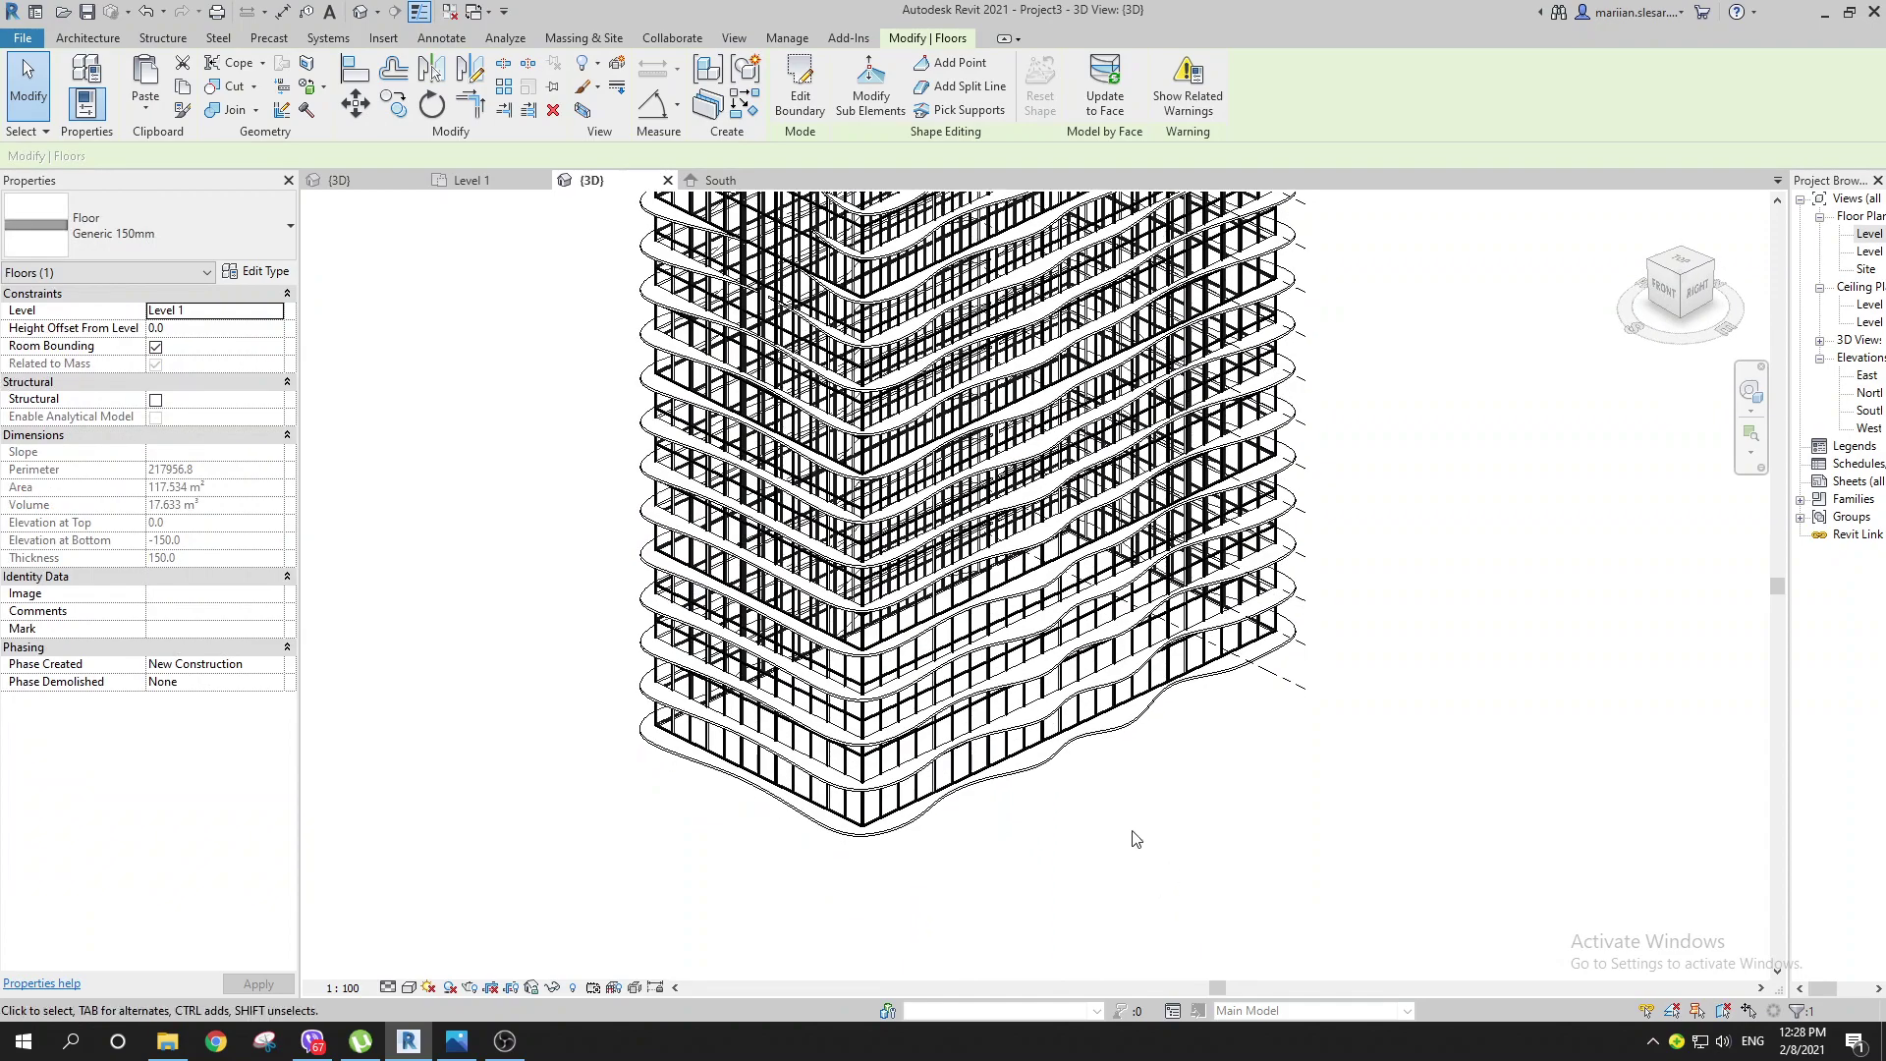
left_click(1154, 781)
left_click(1066, 771)
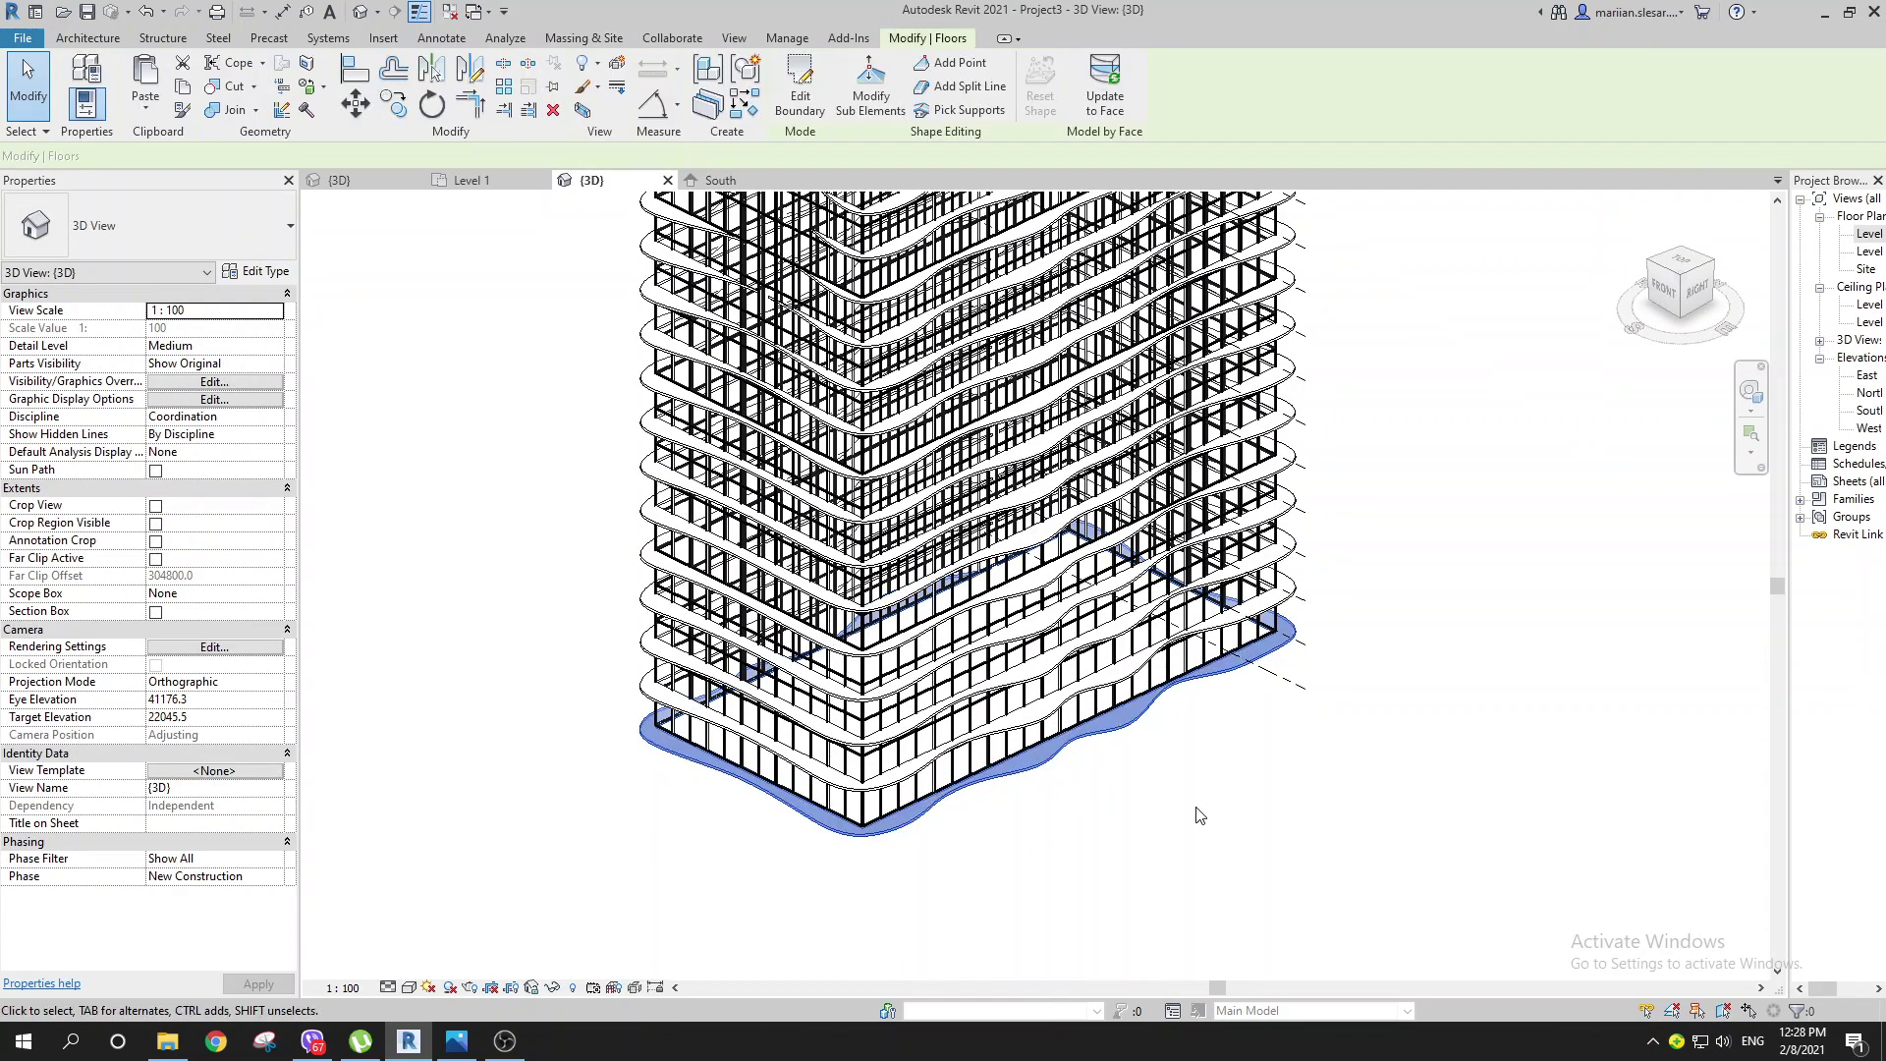
middle_click_drag(1198, 815, 544, 912, "shift")
left_click(1229, 783)
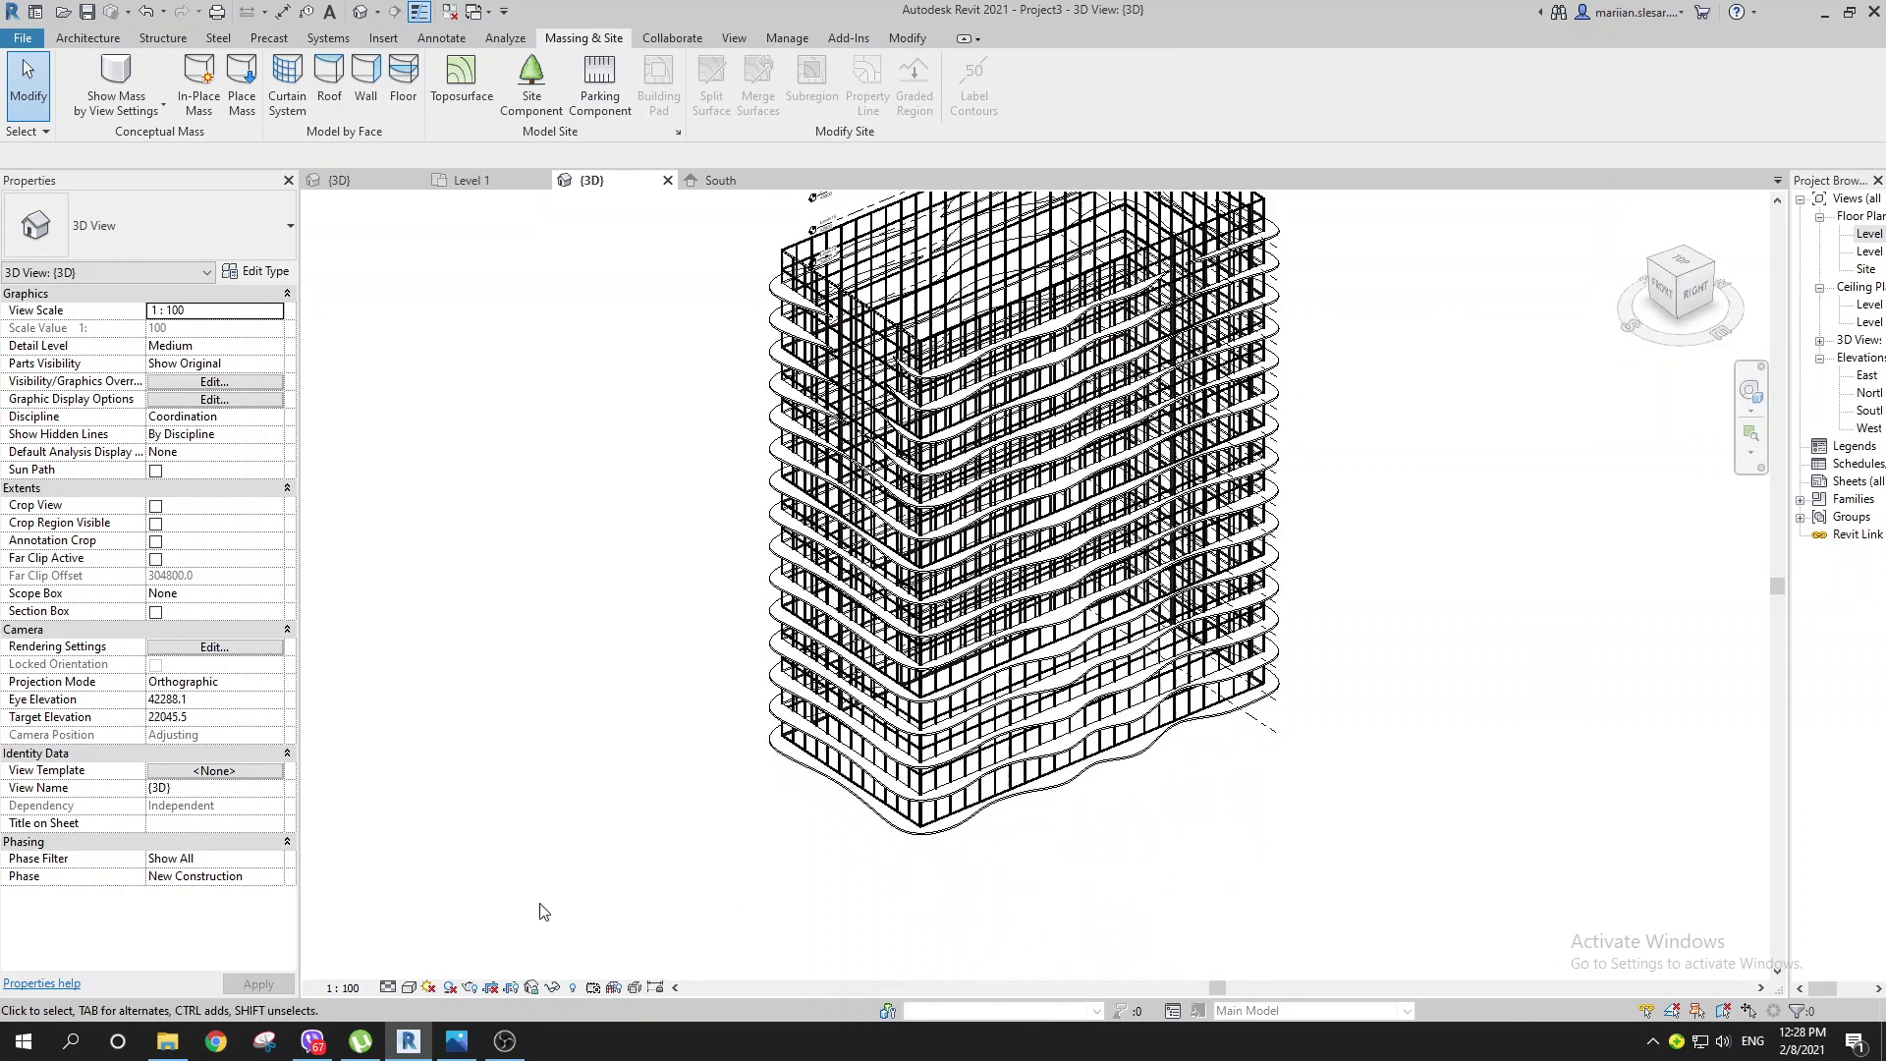
left_click(408, 987)
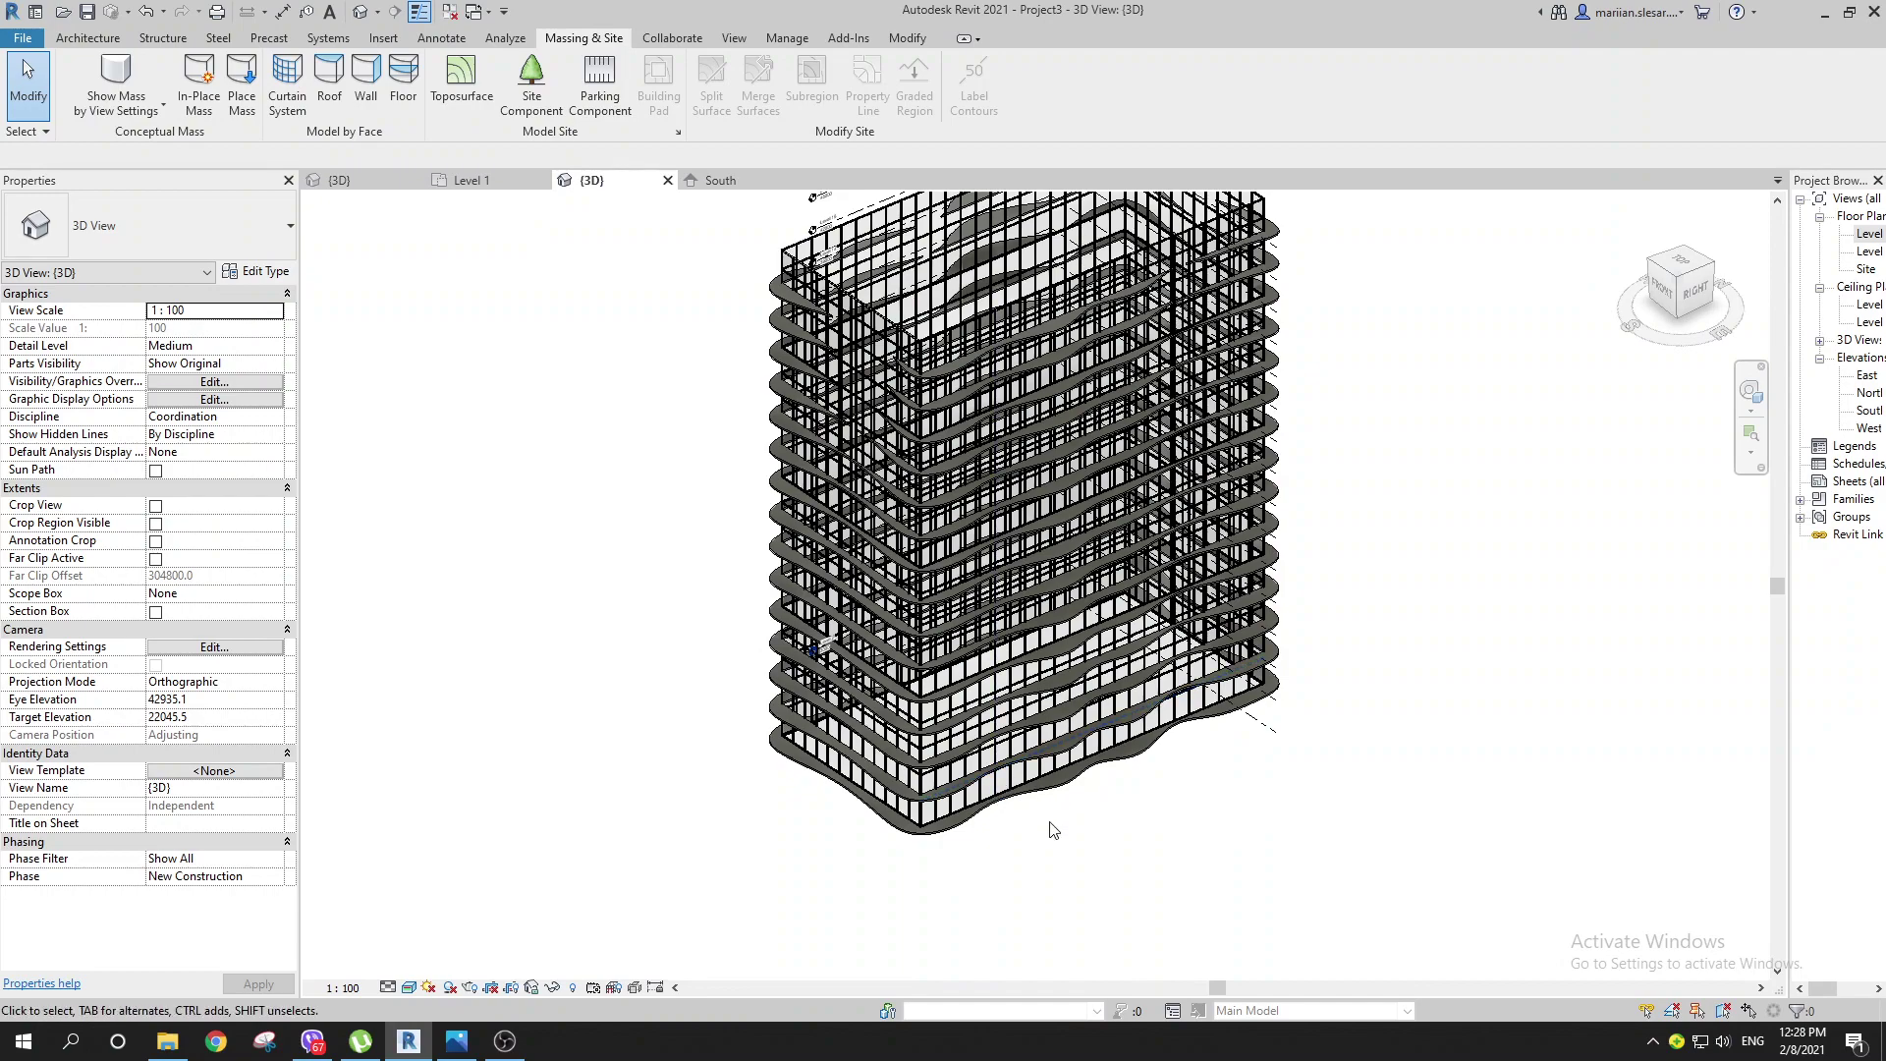
Step: Edit the structure of the Generic 150mm floor type, search the materials for Paint, and assign Clad - White to the Structure layer
left_click(1000, 783)
left_click(230, 271)
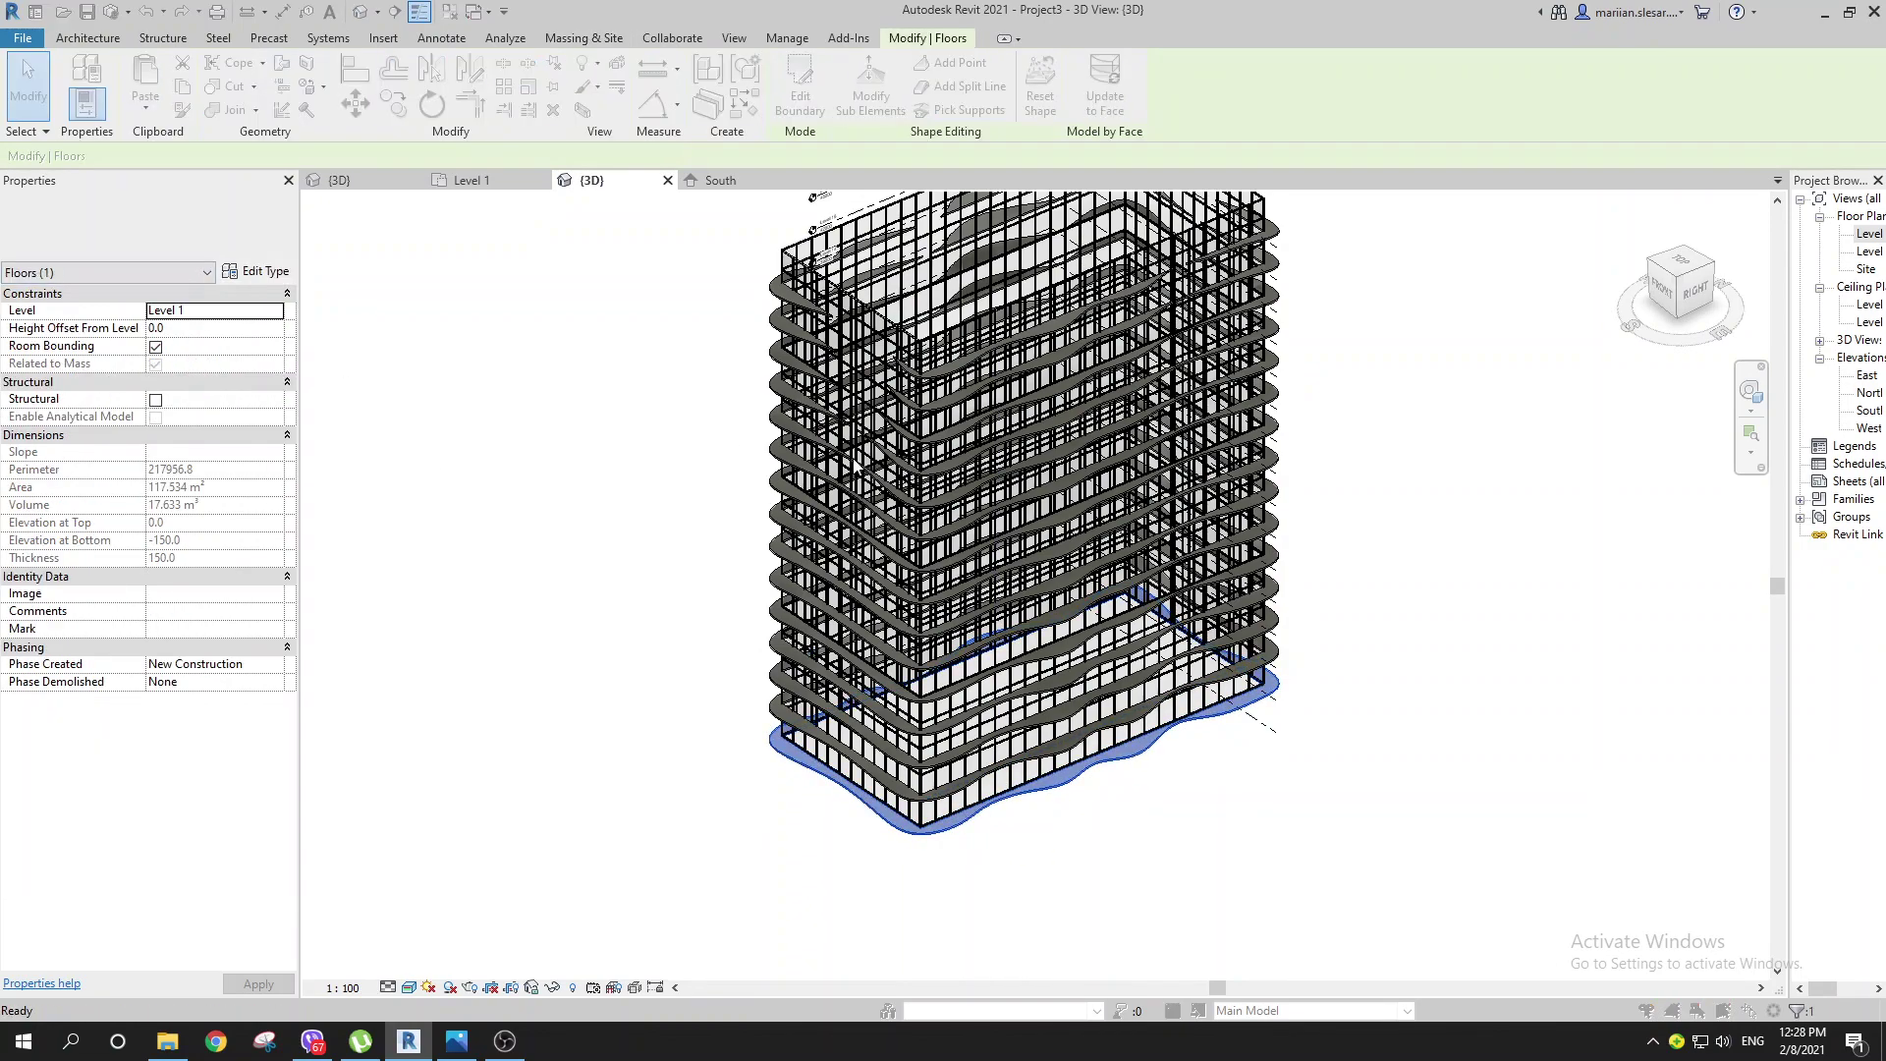
left_click(866, 285)
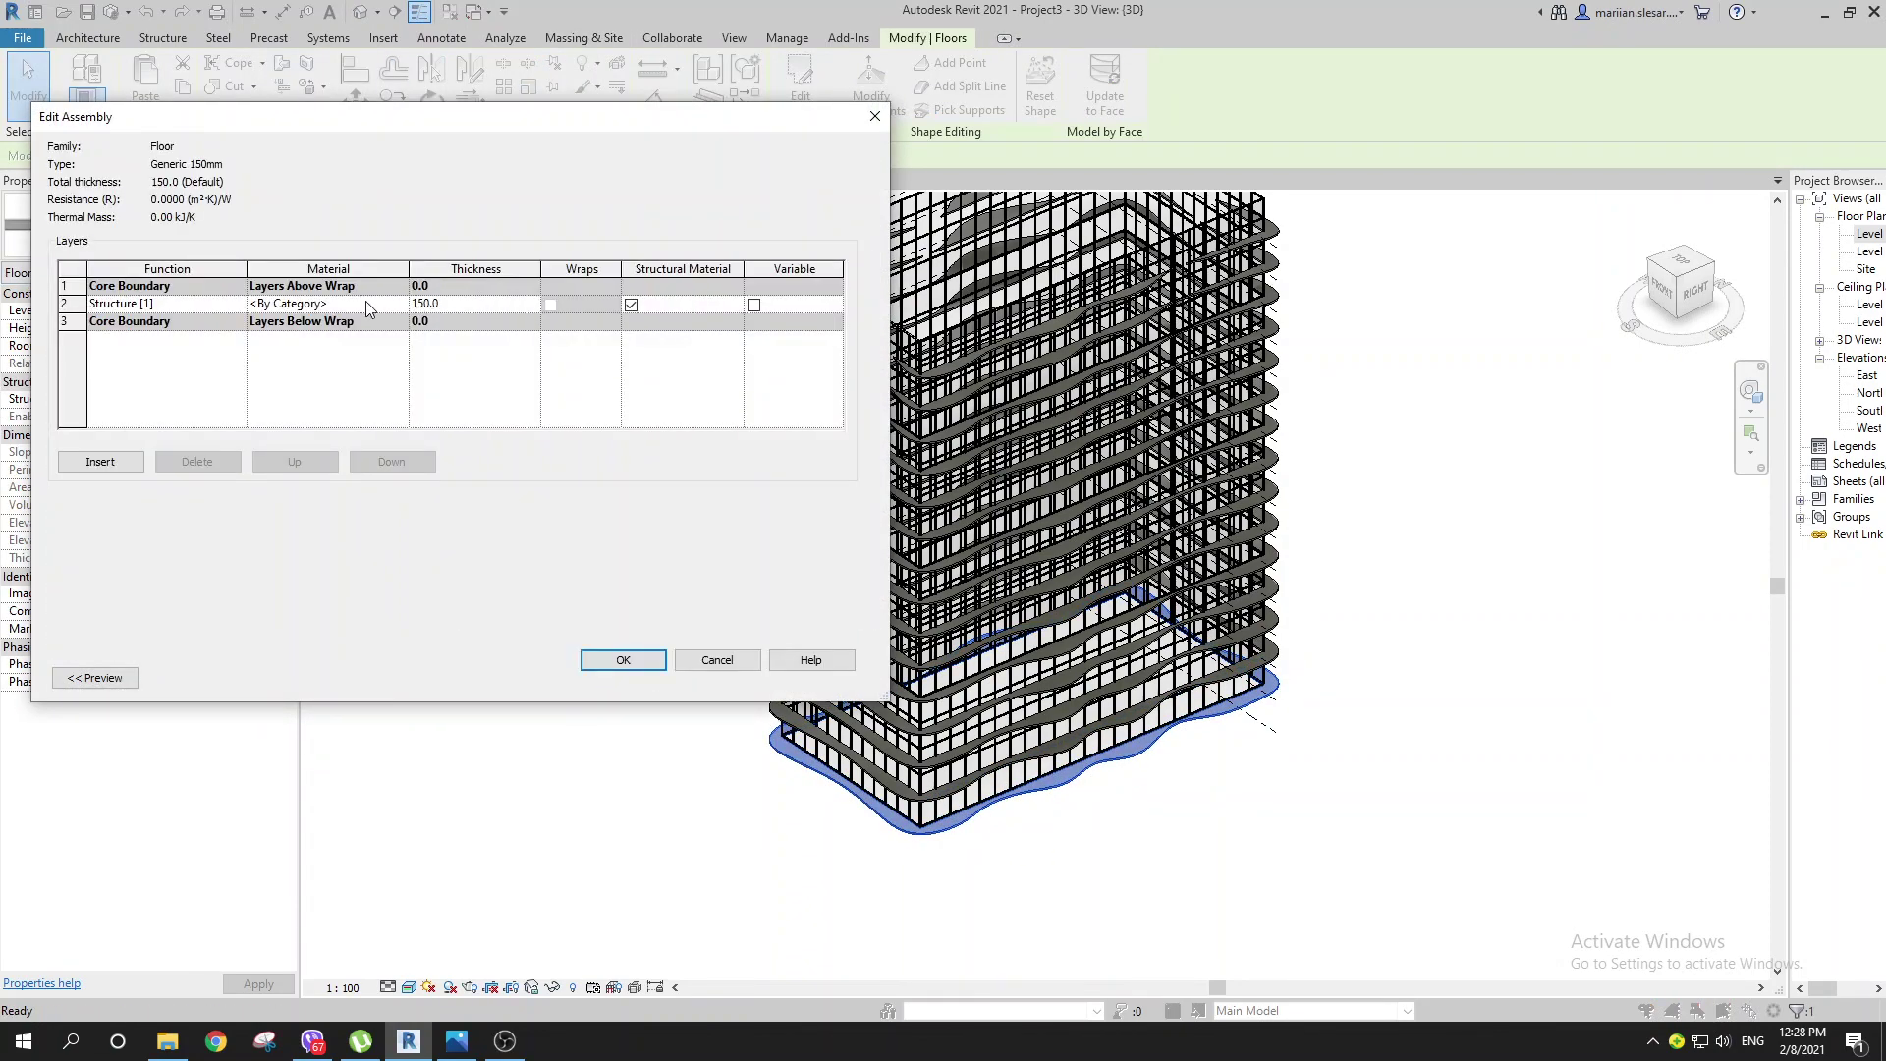
left_click(366, 307)
left_click(403, 303)
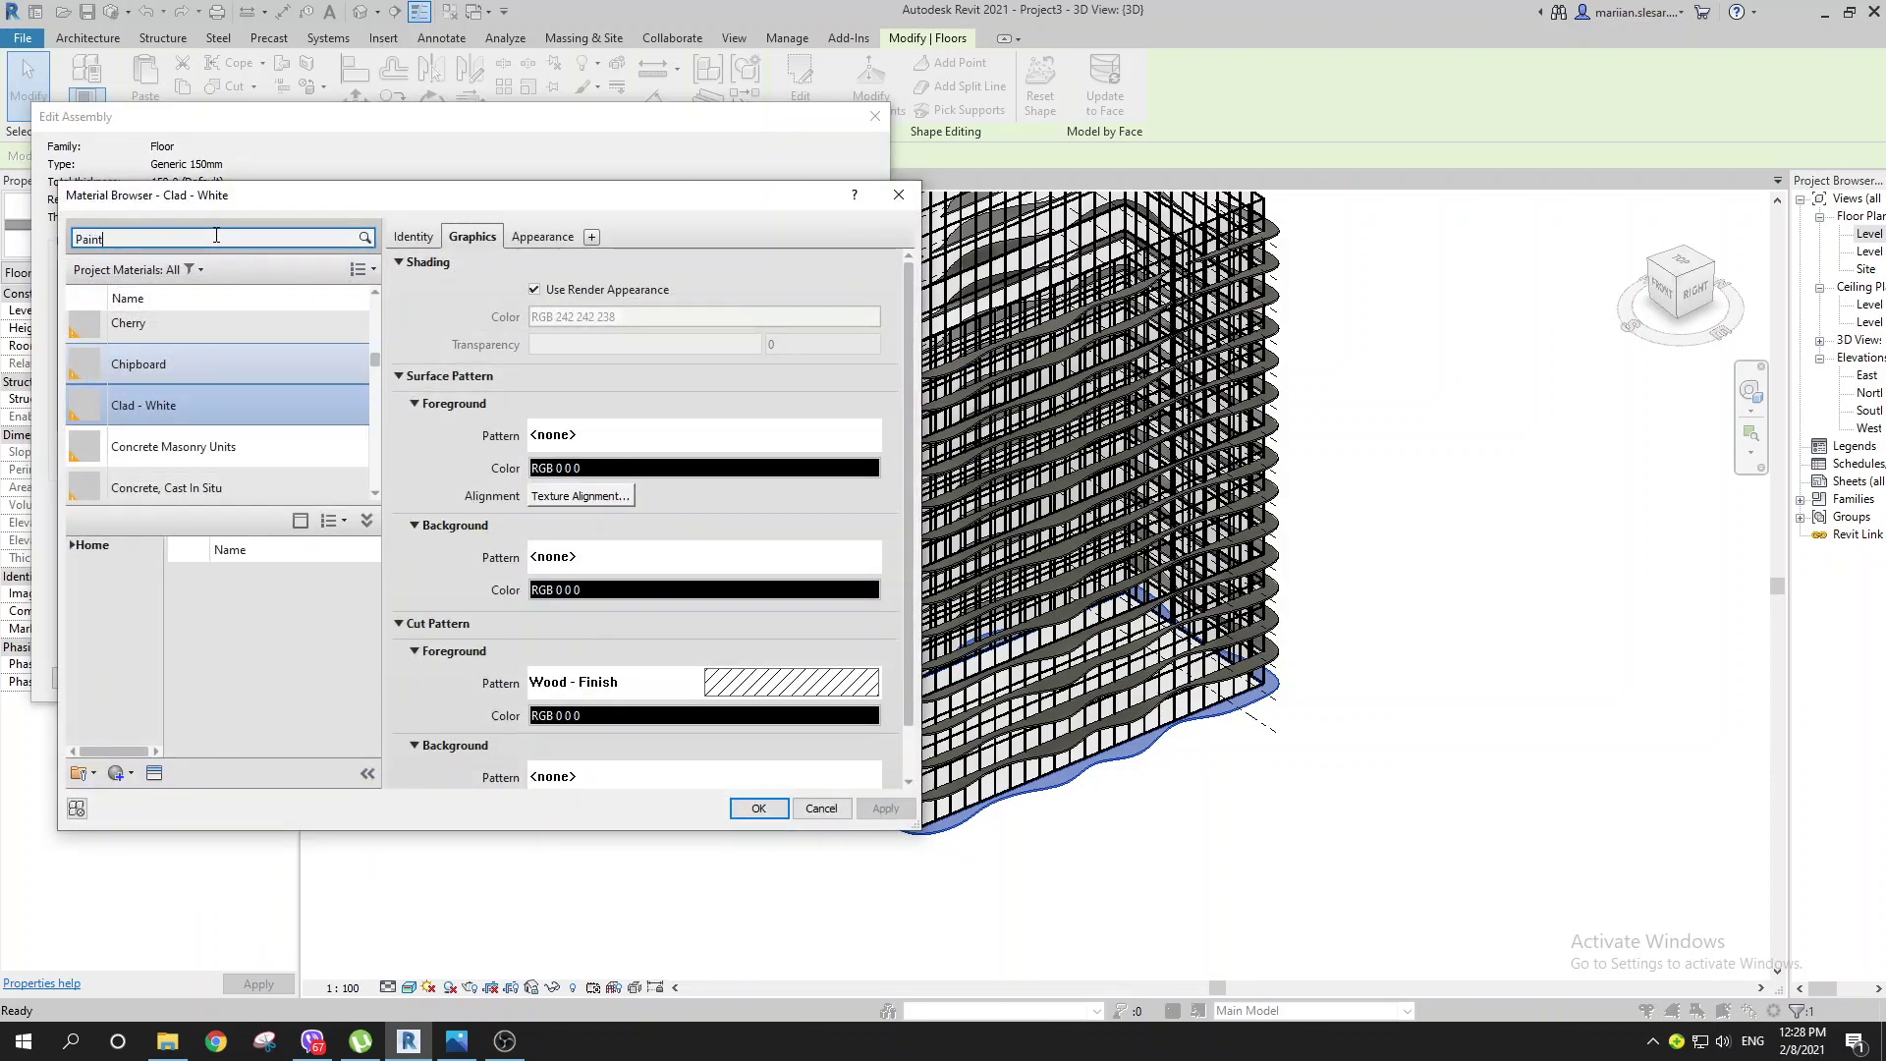
left_click(237, 350)
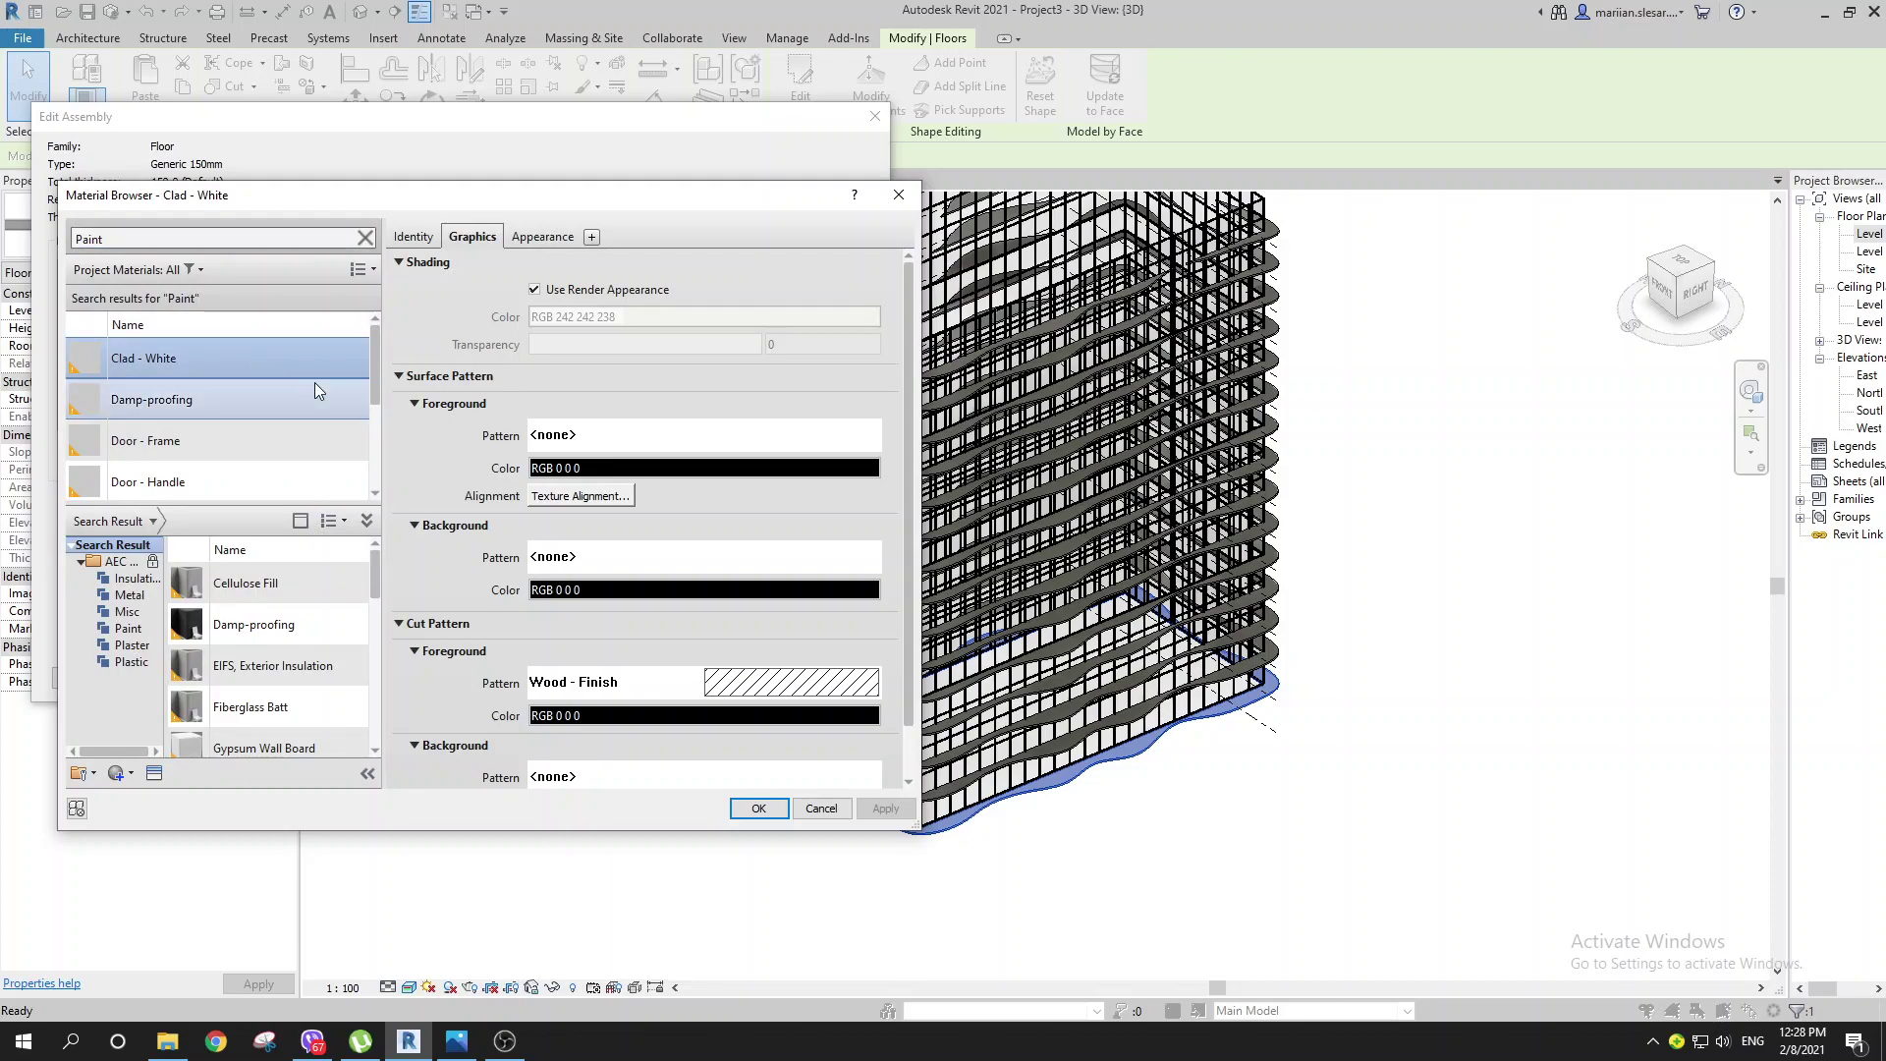
double_click(305, 363)
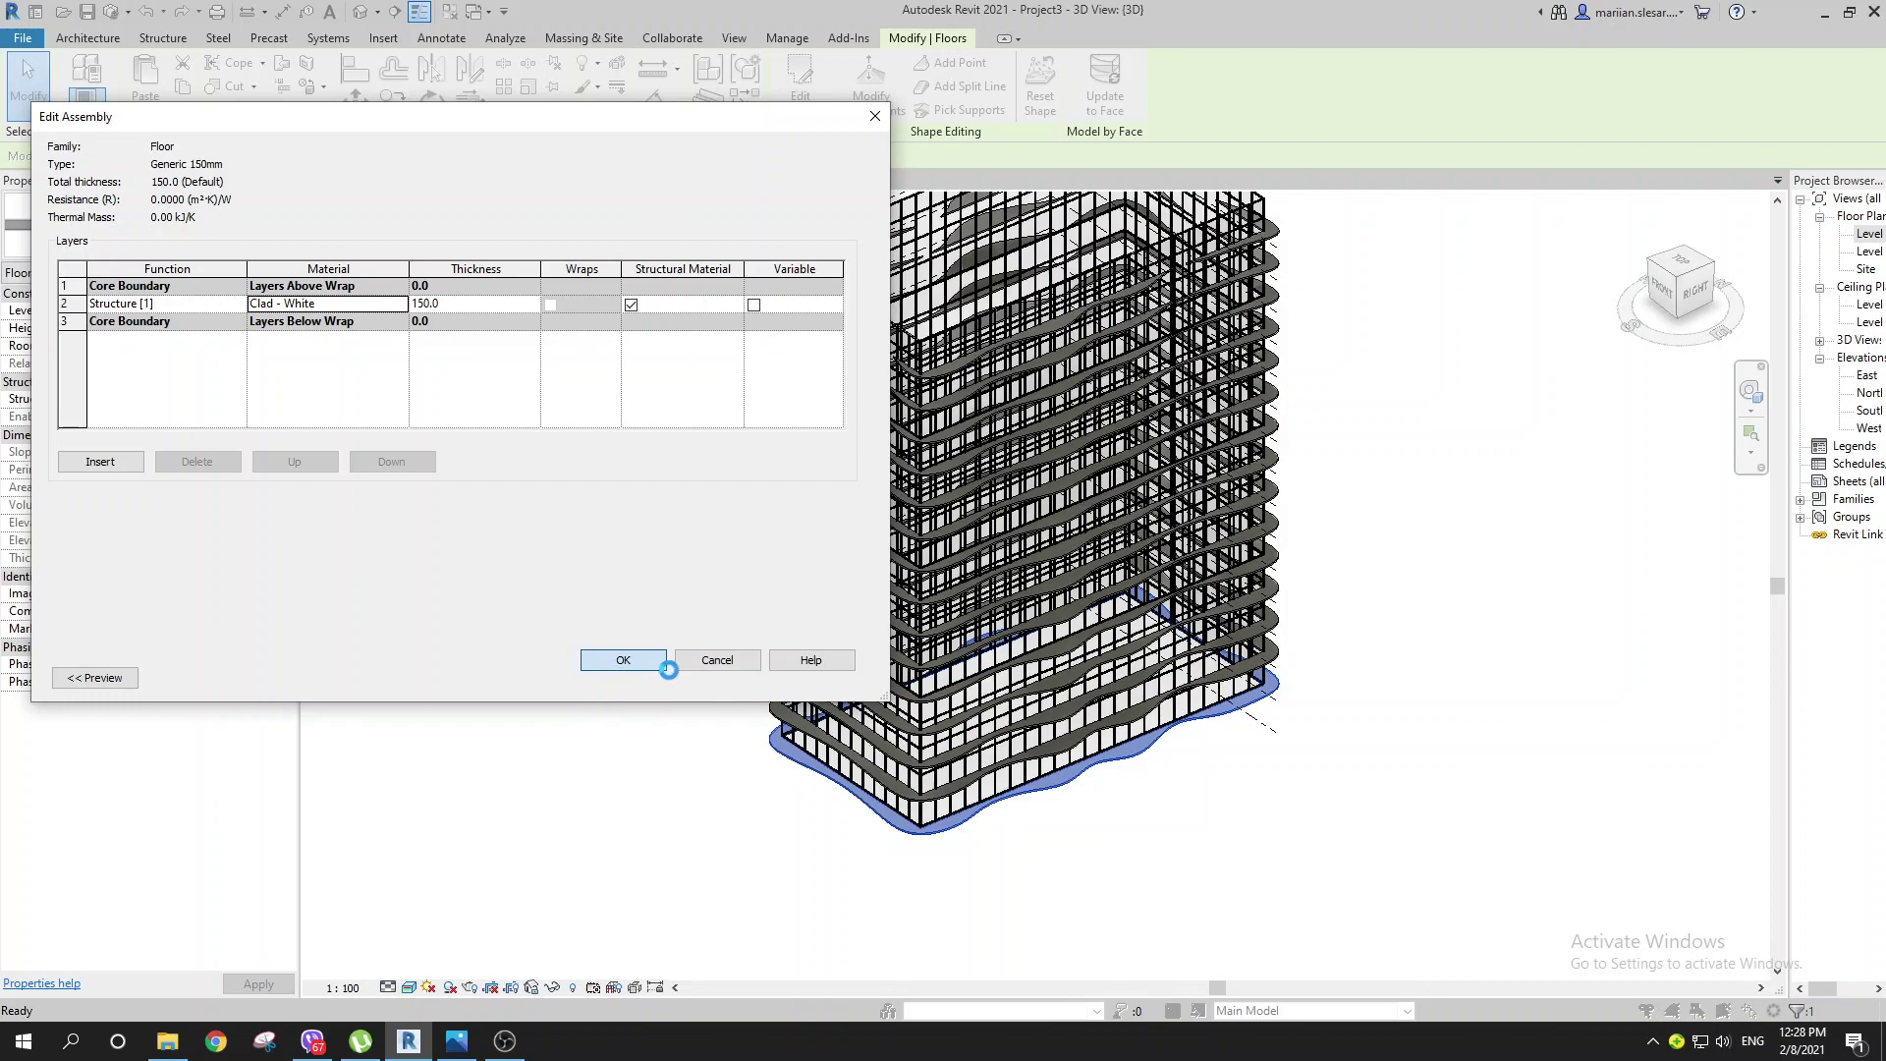
left_click(623, 659)
left_click(641, 678)
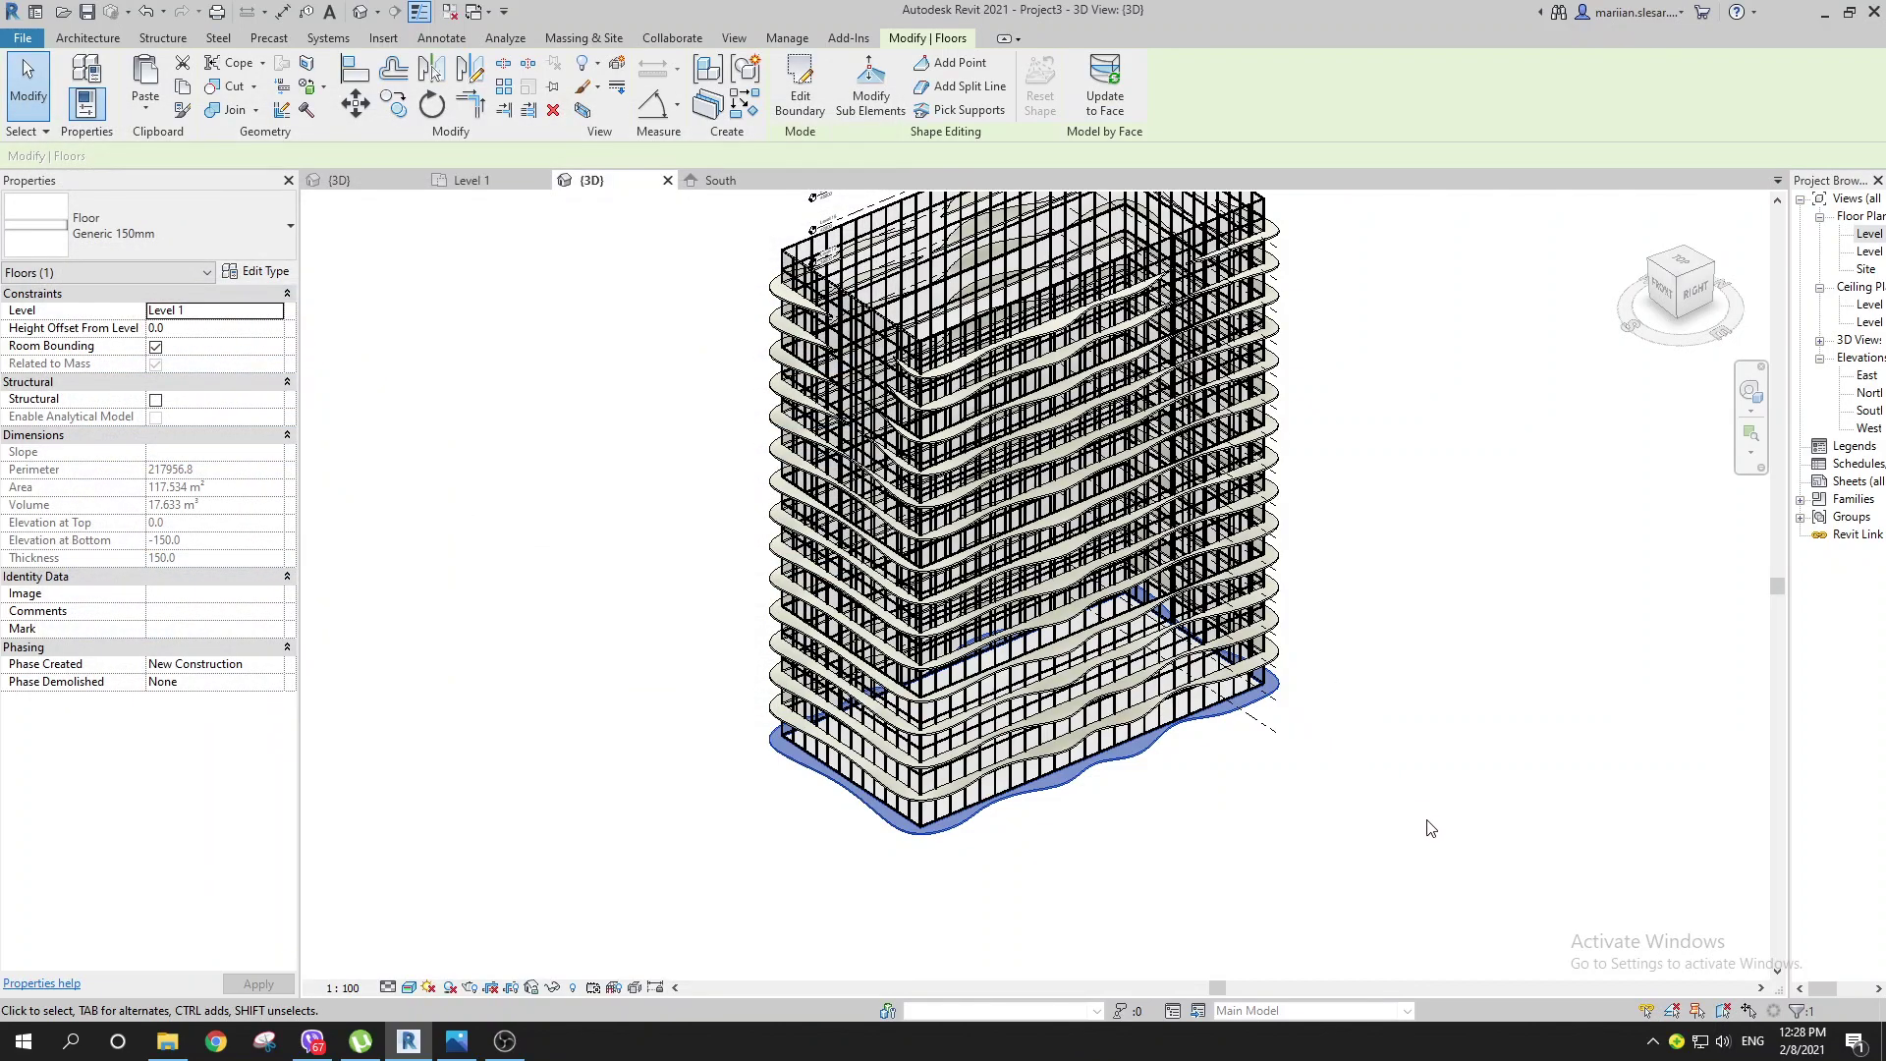
left_click(1394, 775)
middle_click_drag(1411, 601, 1318, 618, "shift")
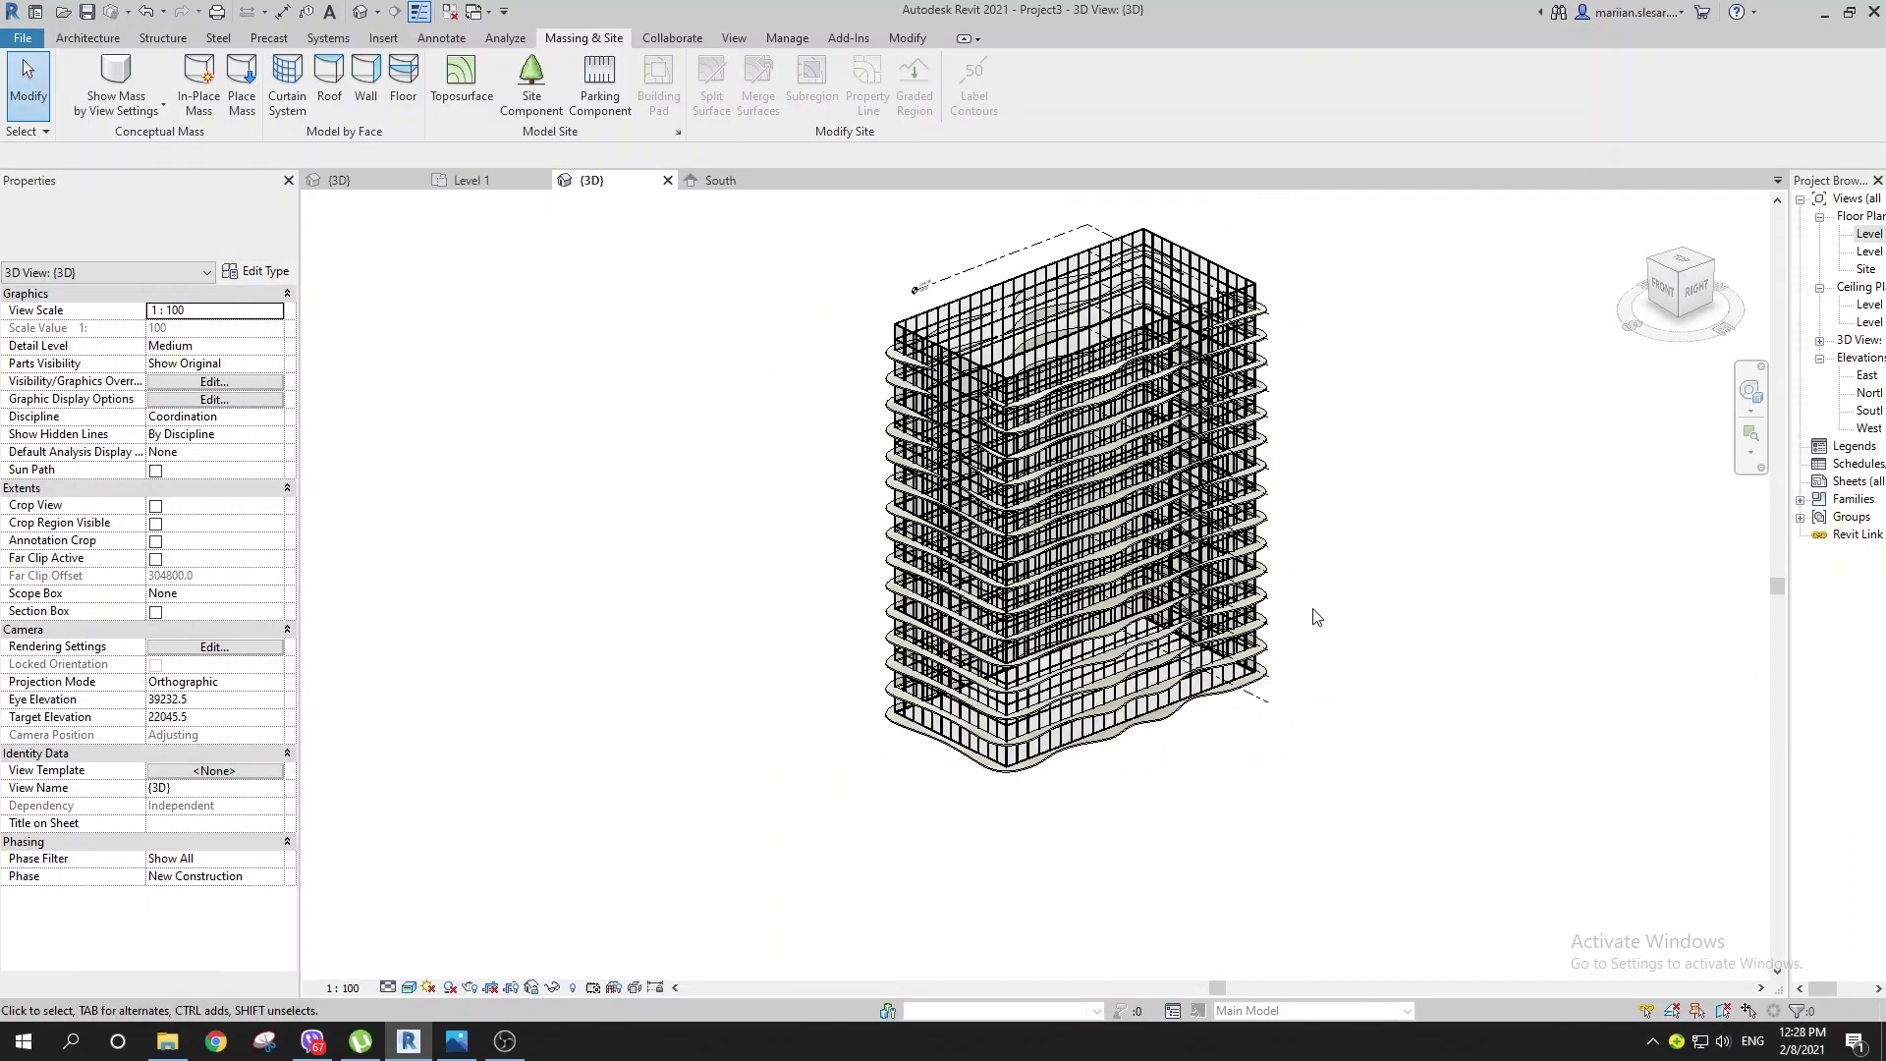
Step: Switch to Photos to compare the tower with the reference photo Aq.jpg, and return to the Revit 3D view
left_click(466, 1043)
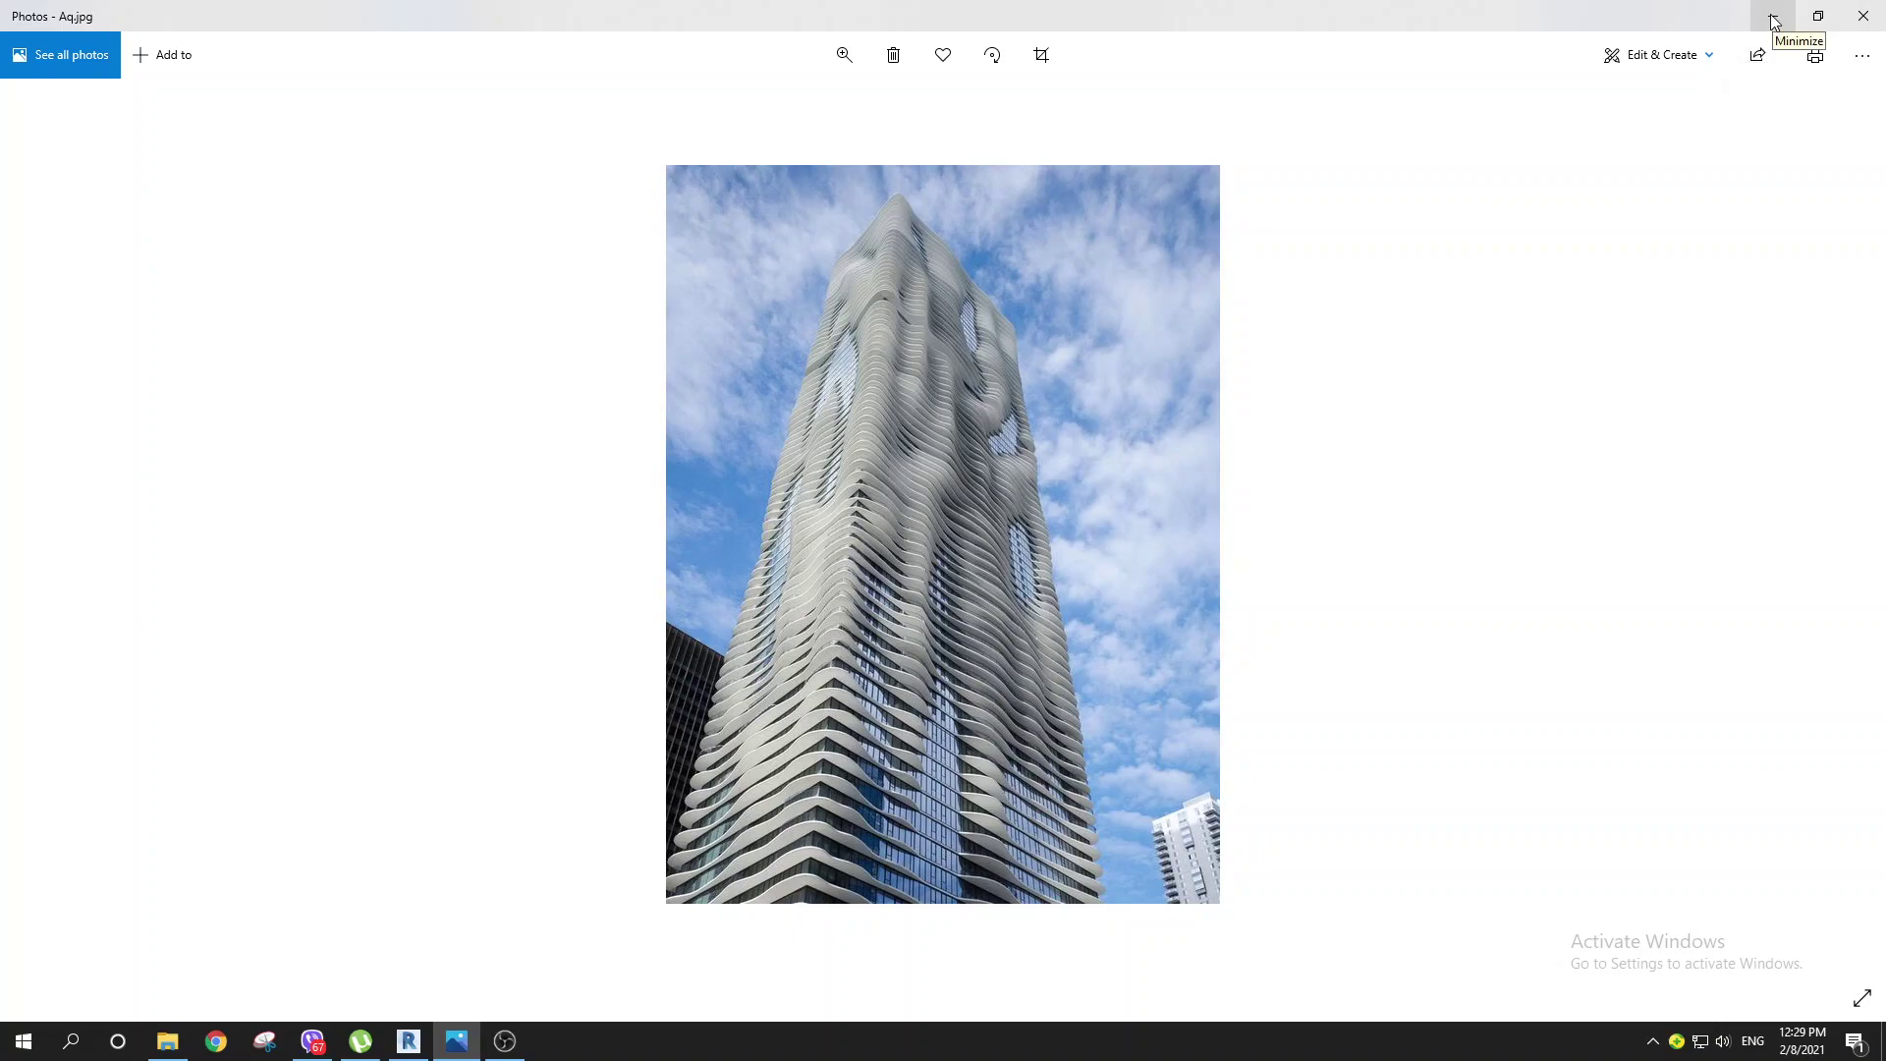
left_click(1774, 20)
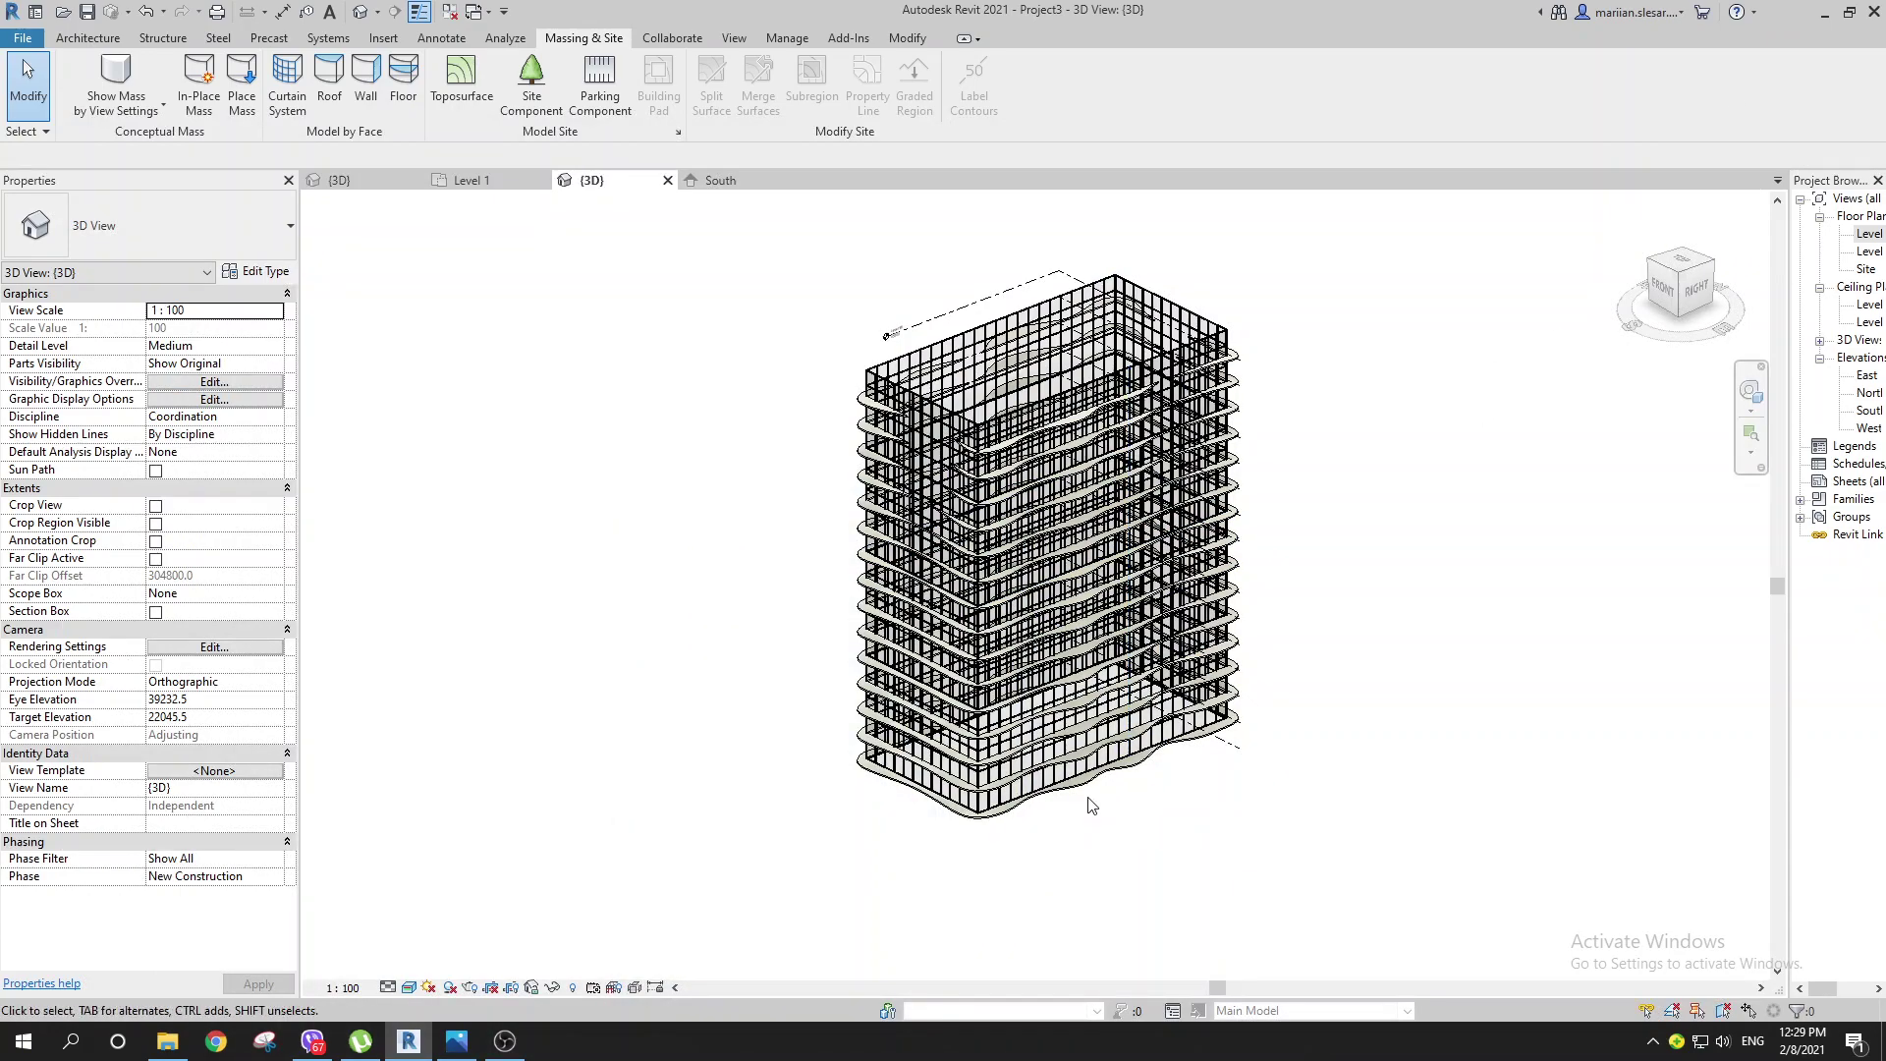
scroll(1088, 805, "up", 2)
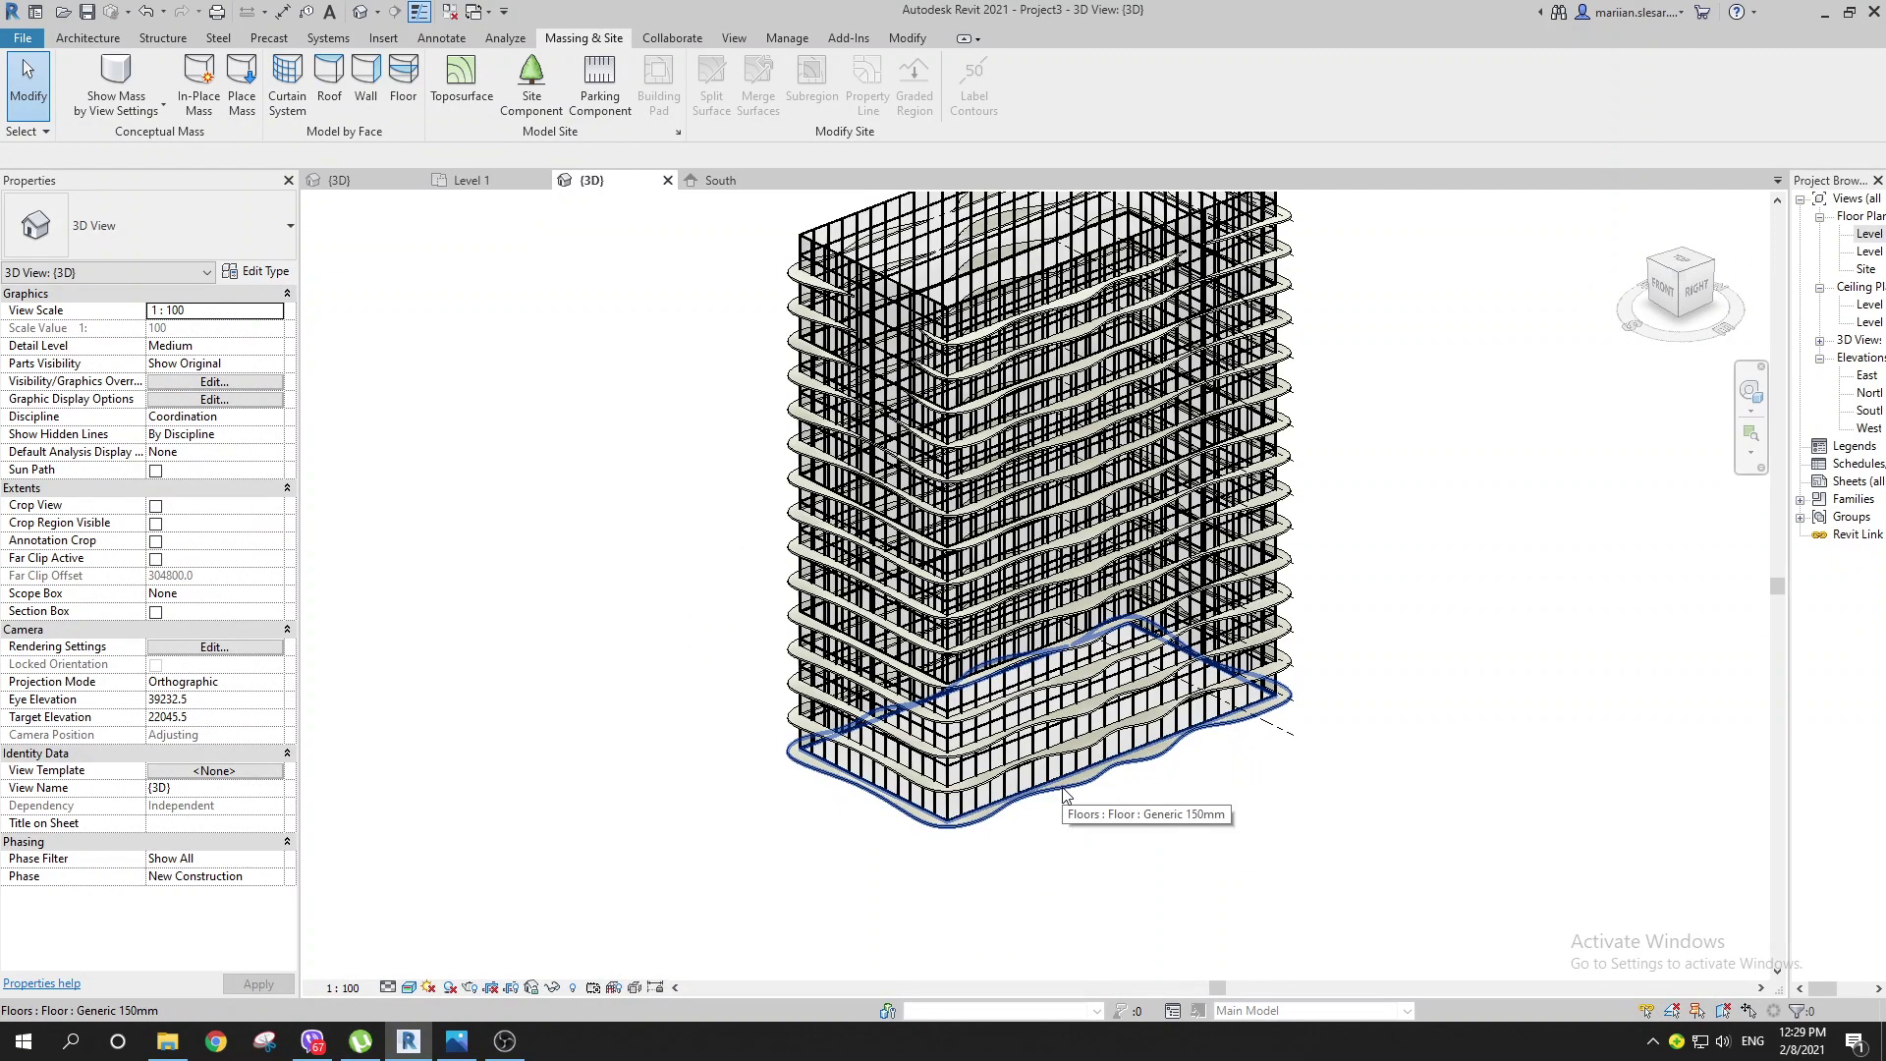